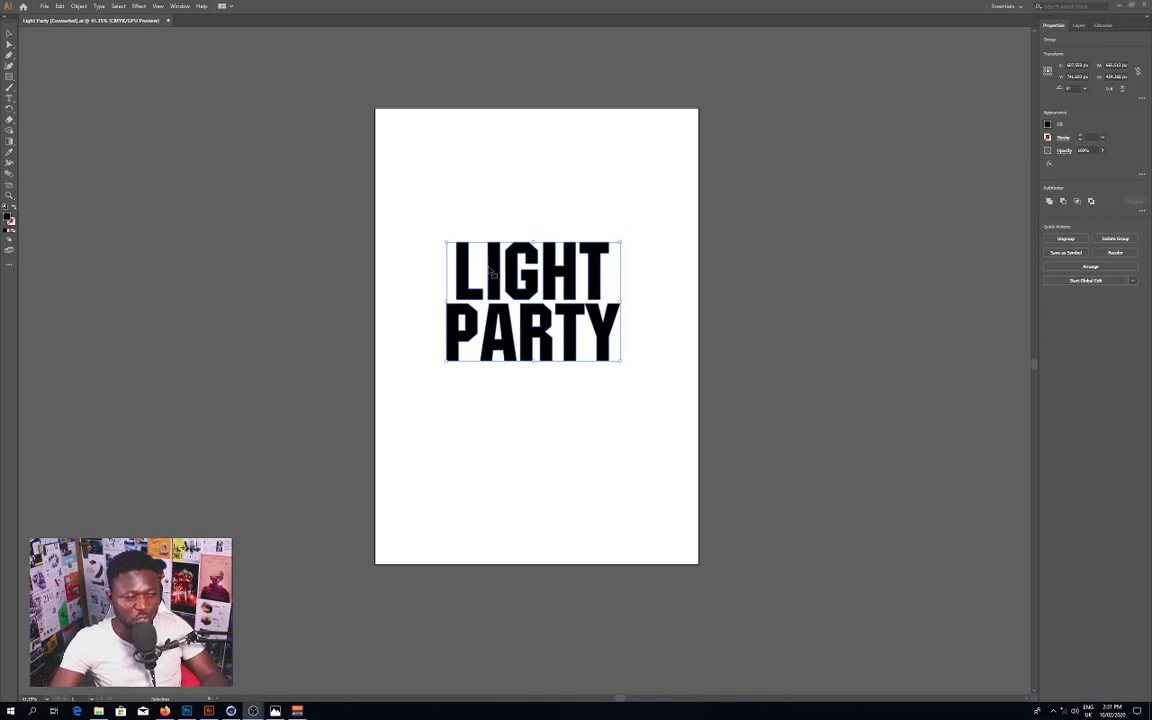
pyautogui.click(78, 6)
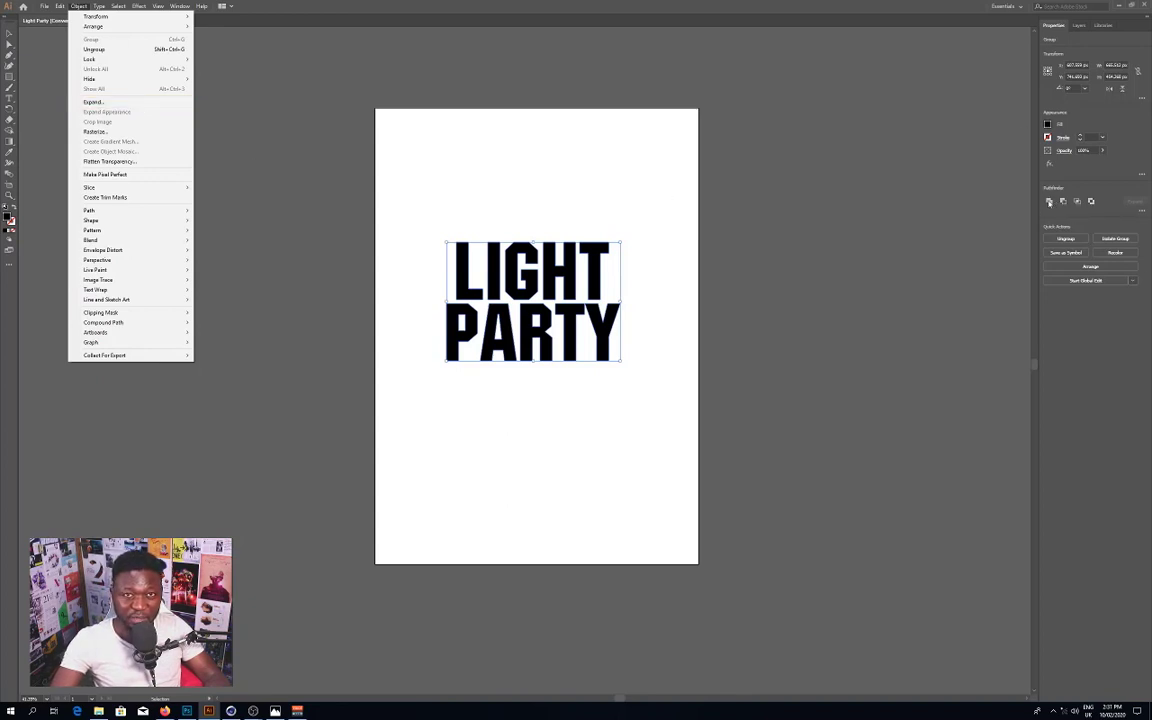
pyautogui.click(179, 7)
pyautogui.click(180, 6)
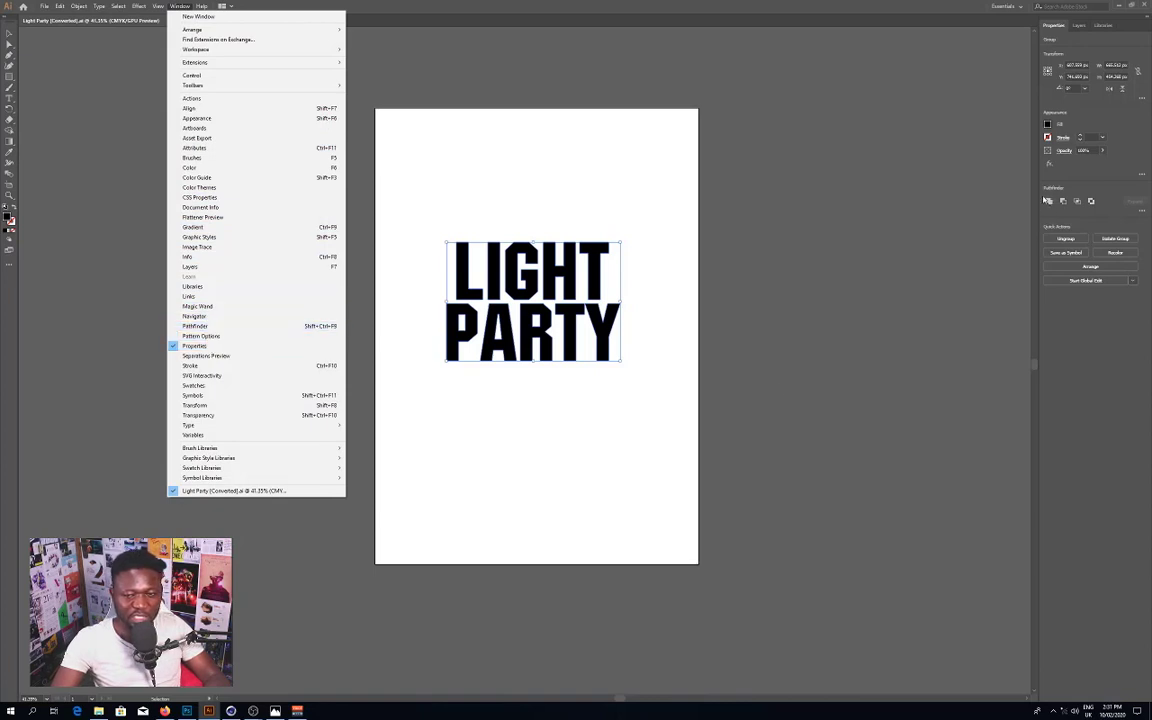
pyautogui.click(877, 213)
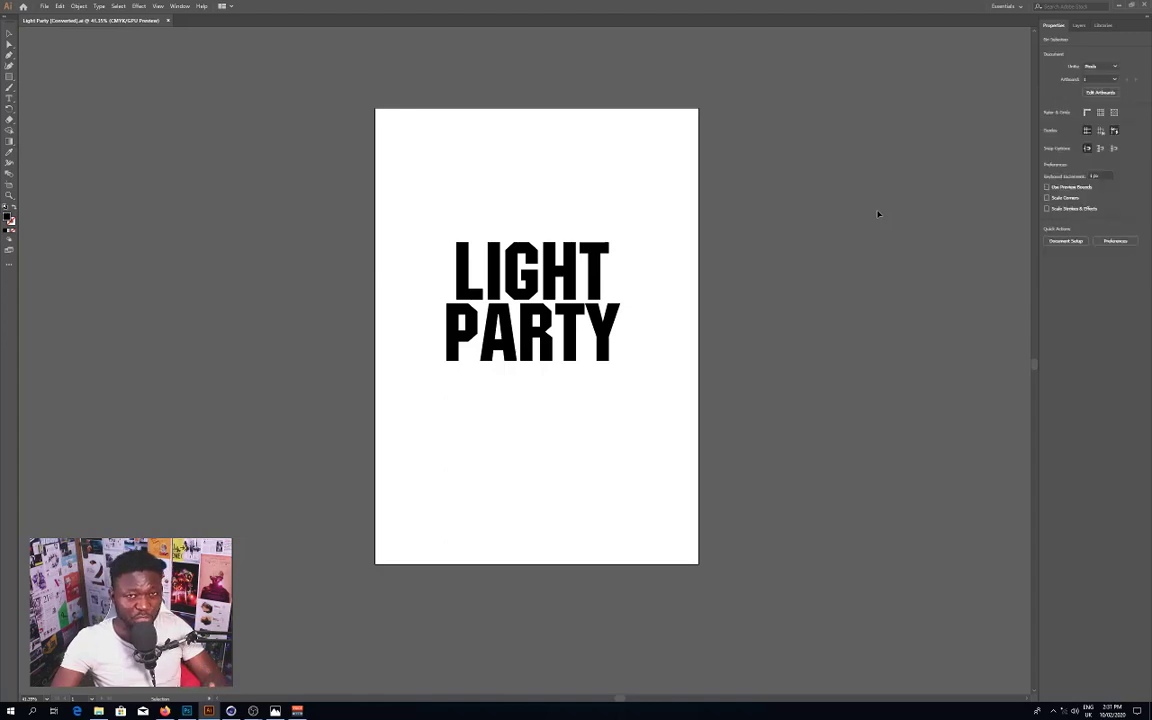
# Step: Save the artwork as Light Party in Adobe Illustrator format in the Party Light folder, replacing the existing file
pyautogui.hotkey('ctrl', 'a')
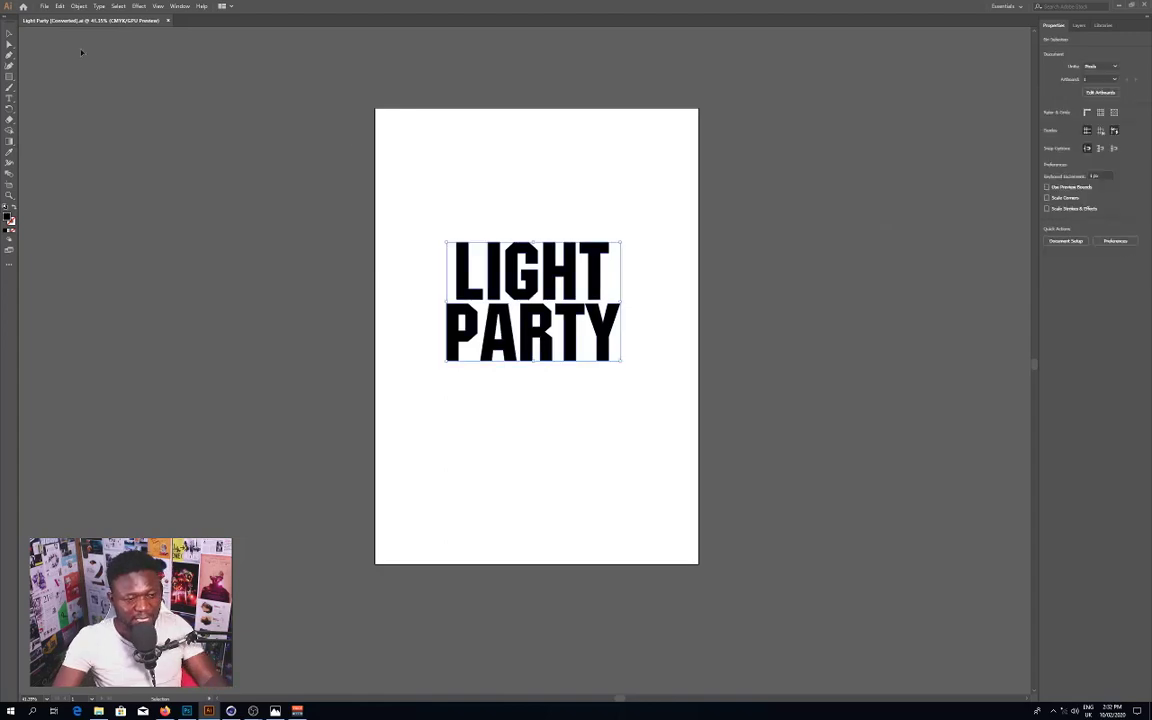
pyautogui.click(43, 7)
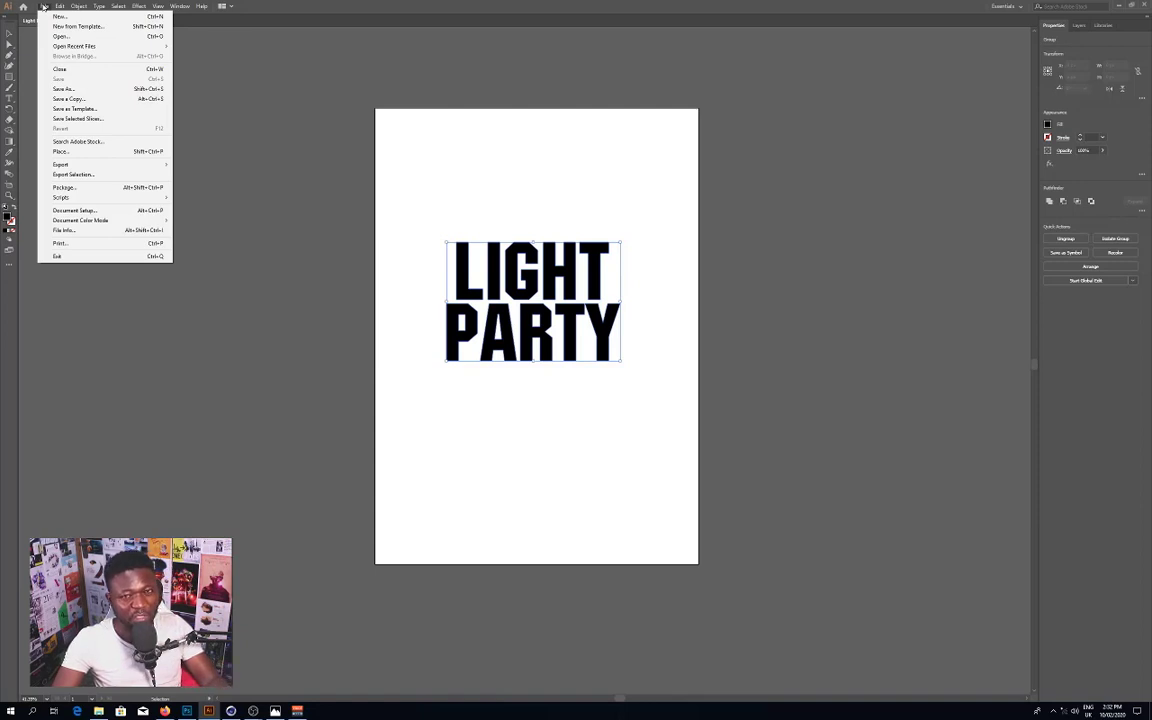
pyautogui.click(101, 91)
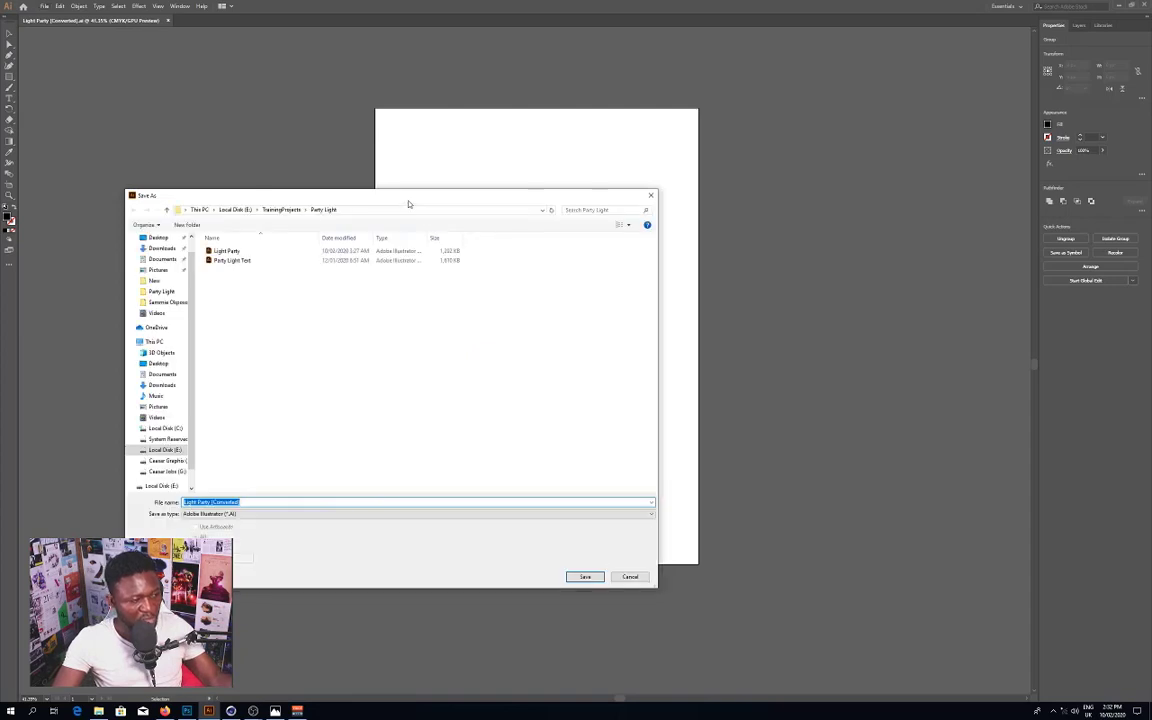
pyautogui.moveTo(411, 200); pyautogui.dragTo(548, 194)
pyautogui.click(362, 246)
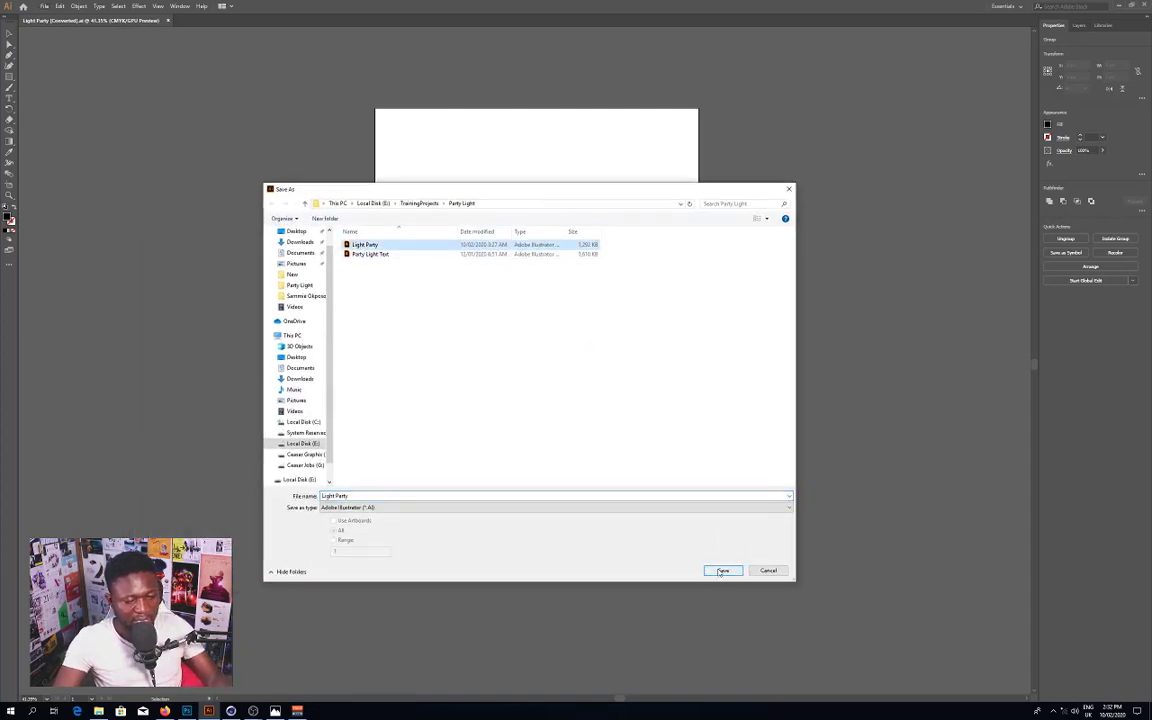
pyautogui.click(708, 570)
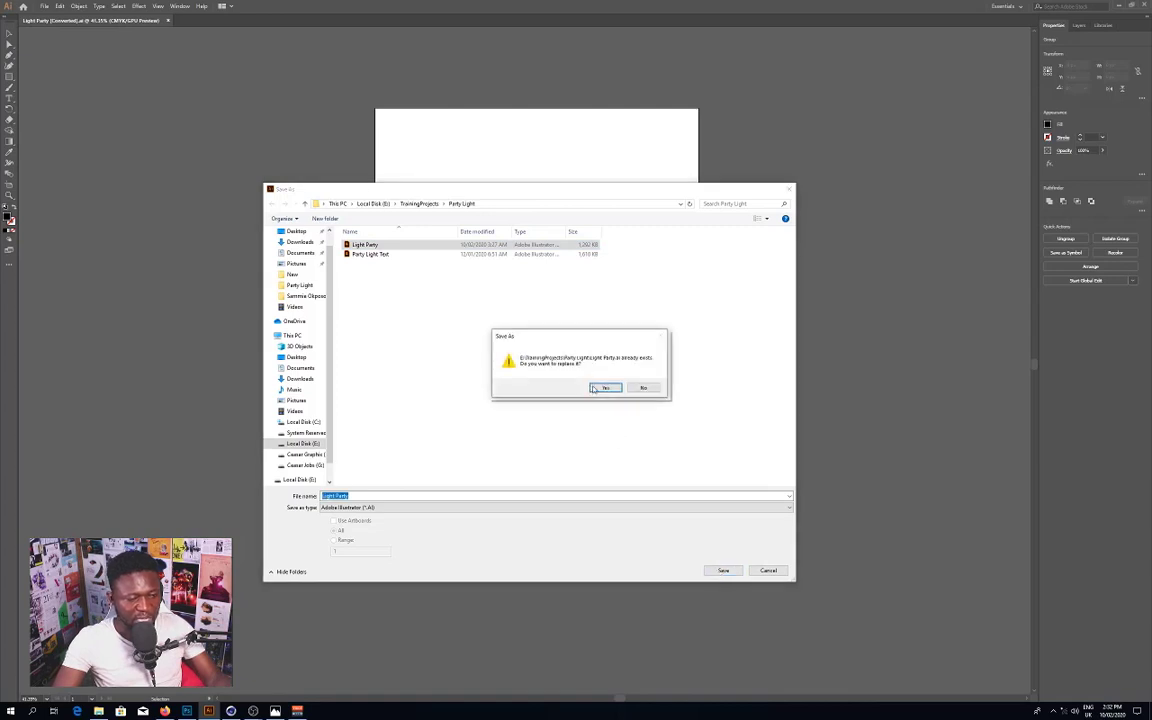
pyautogui.click(604, 388)
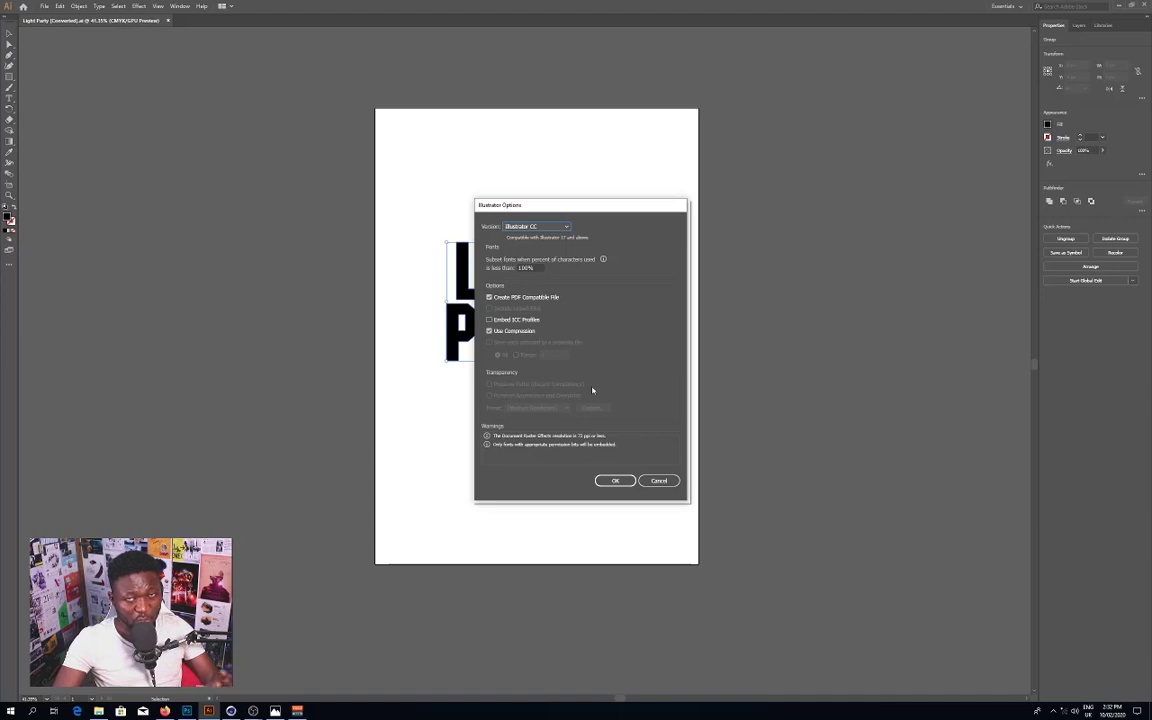
# Step: Set the saved file's version to Illustrator 8 and accept the conversion to the older format
pyautogui.click(550, 228)
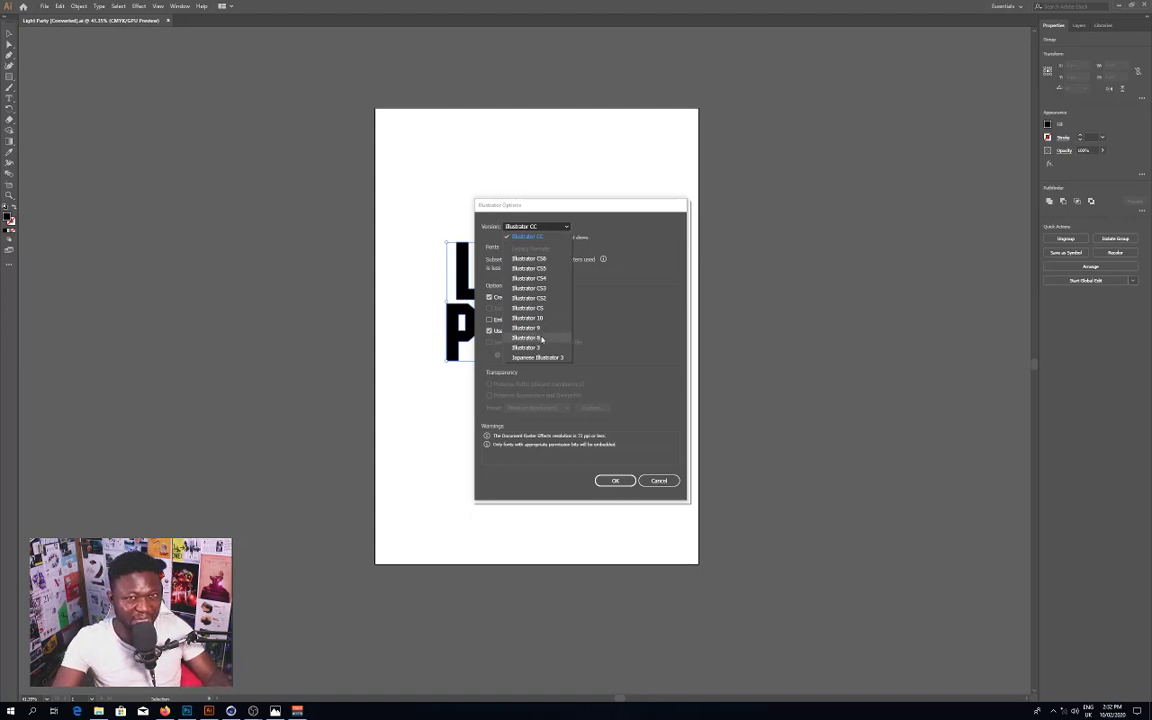
pyautogui.click(541, 339)
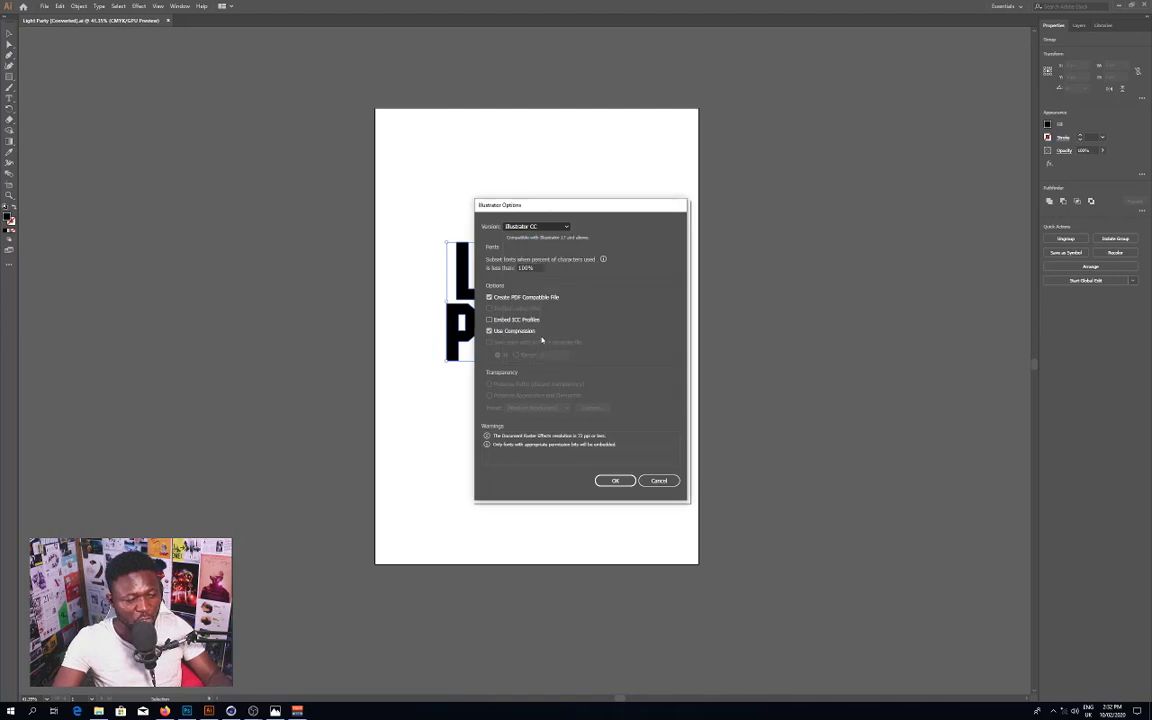
pyautogui.click(622, 472)
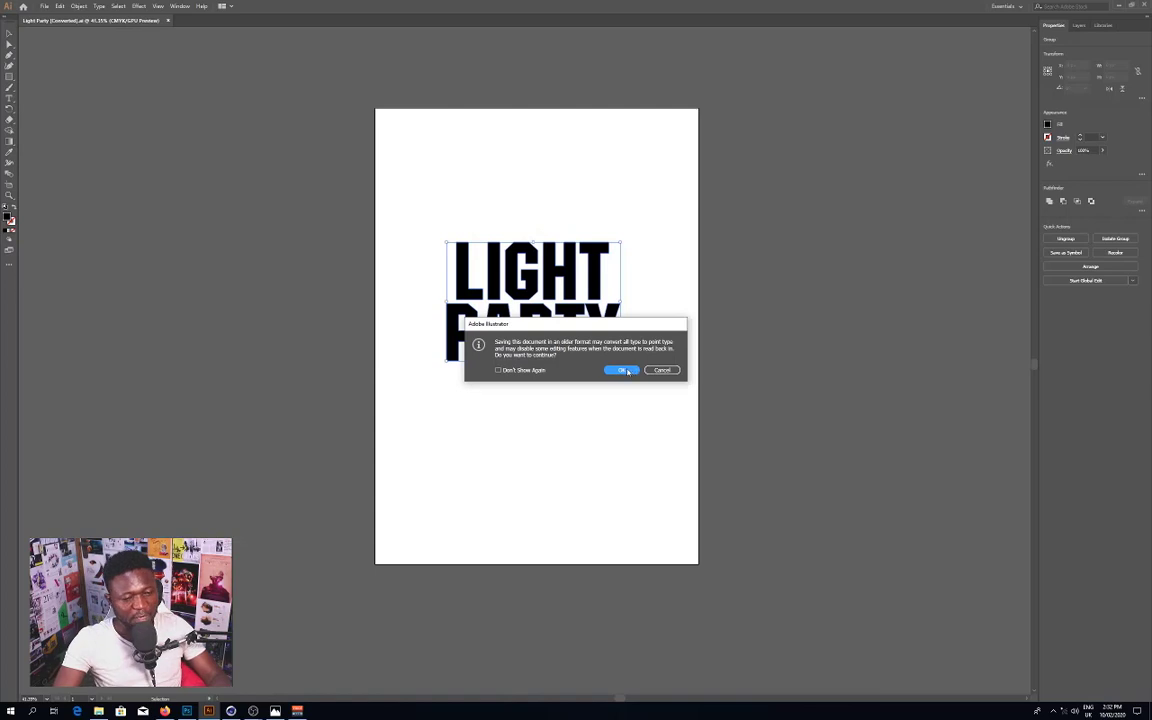
pyautogui.click(624, 370)
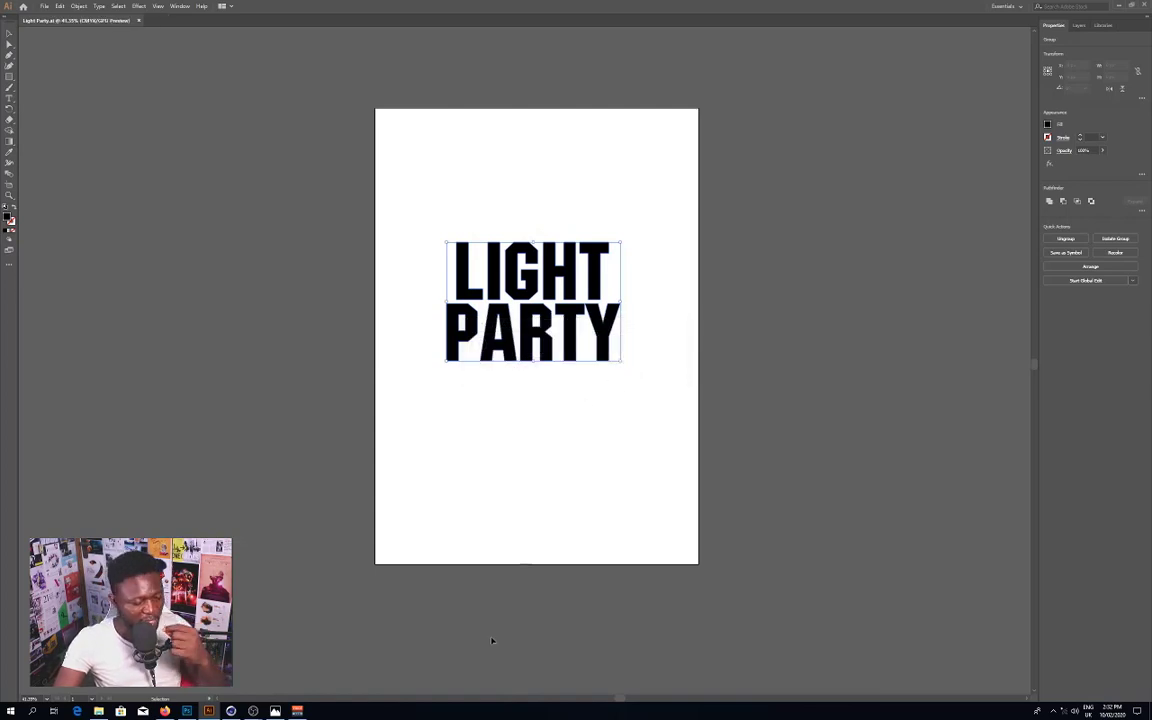
# Step: Switch to Cinema 4D and browse for a file to bring in from TrainingProjects > Party Light on Local Disk (E:)
pyautogui.click(231, 711)
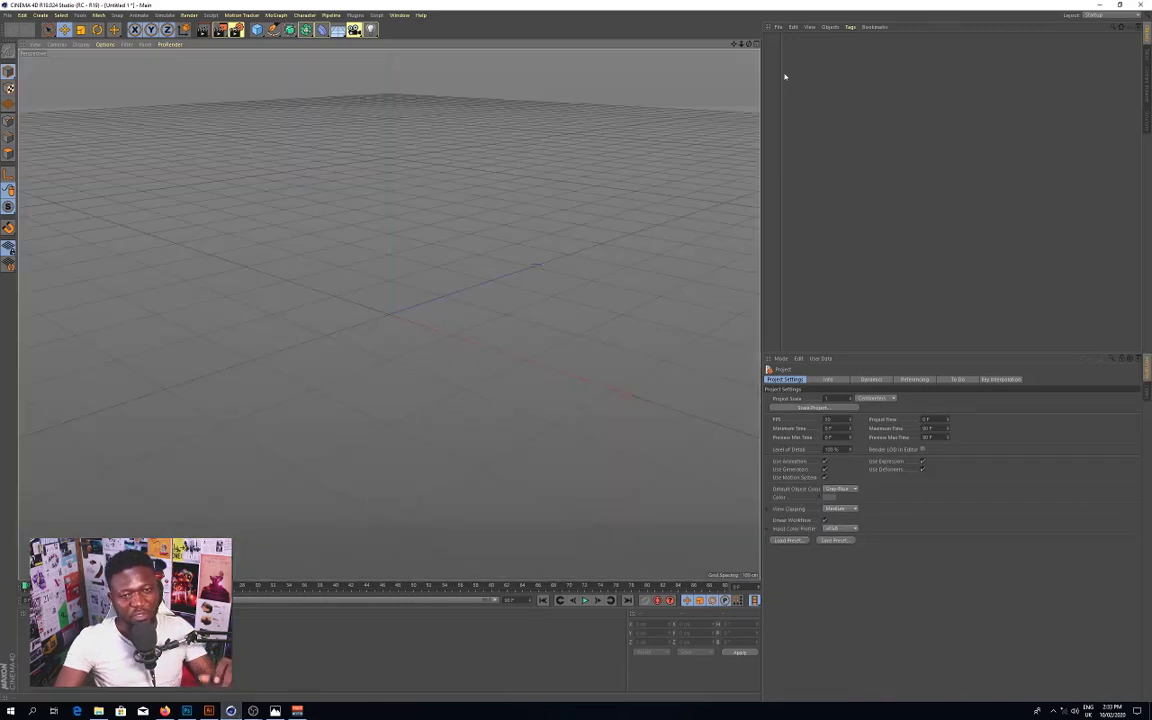
pyautogui.click(779, 27)
pyautogui.click(791, 40)
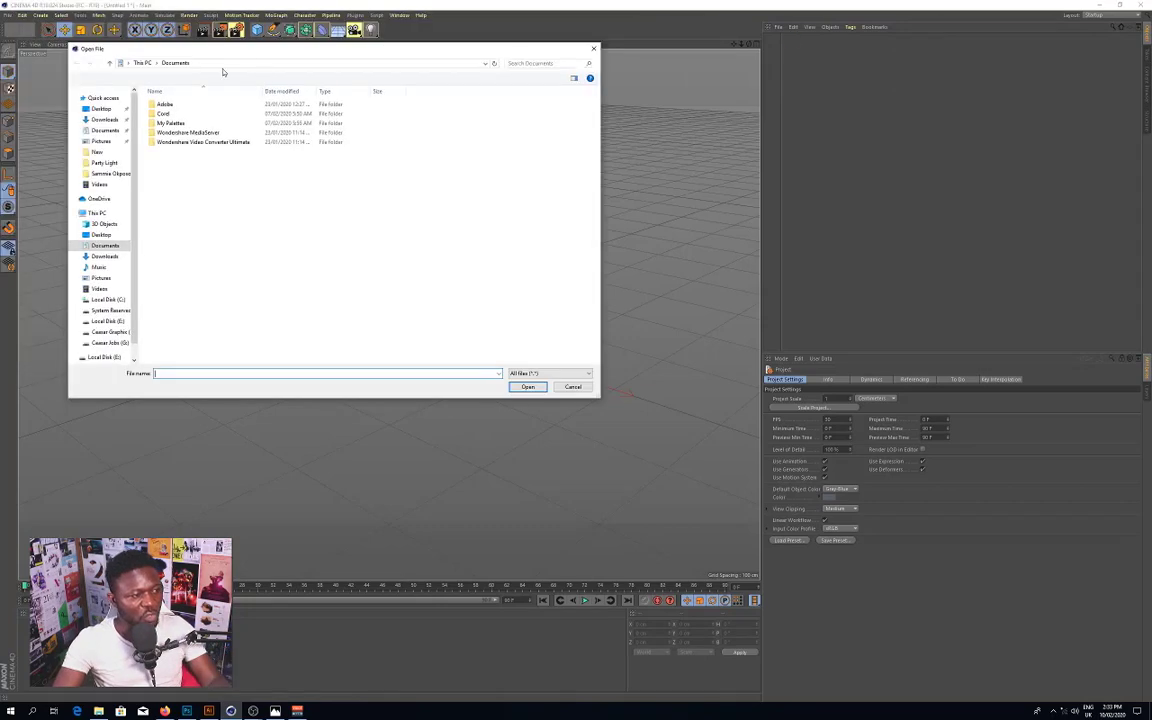
pyautogui.moveTo(220, 56); pyautogui.dragTo(270, 75)
pyautogui.click(165, 359)
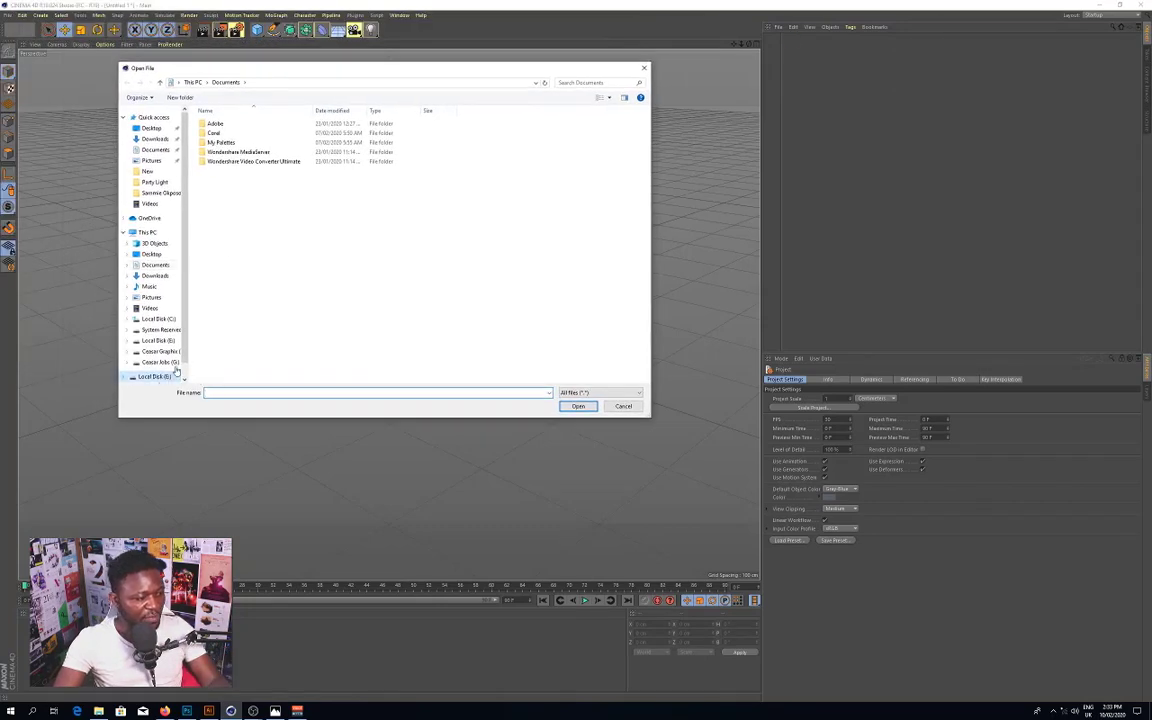
pyautogui.scroll(-12, 239, 312)
pyautogui.click(239, 300)
pyautogui.scroll(11, 239, 270)
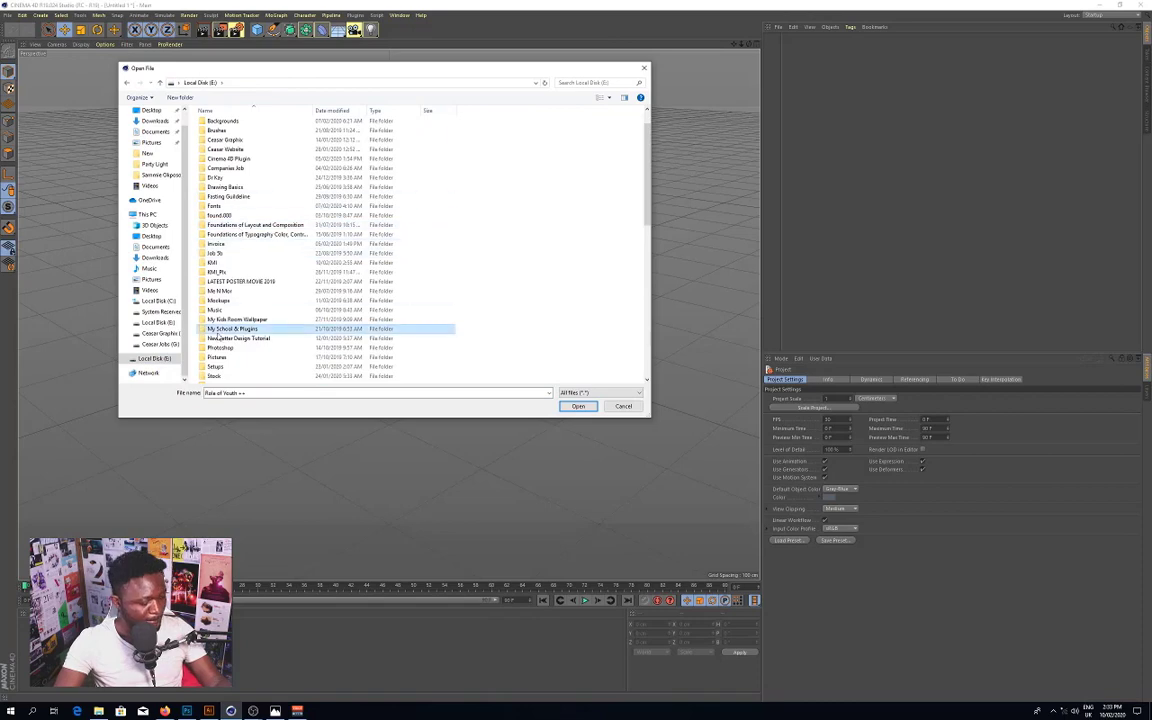
pyautogui.scroll(-9, 225, 329)
pyautogui.doubleClick(216, 131)
pyautogui.doubleClick(222, 186)
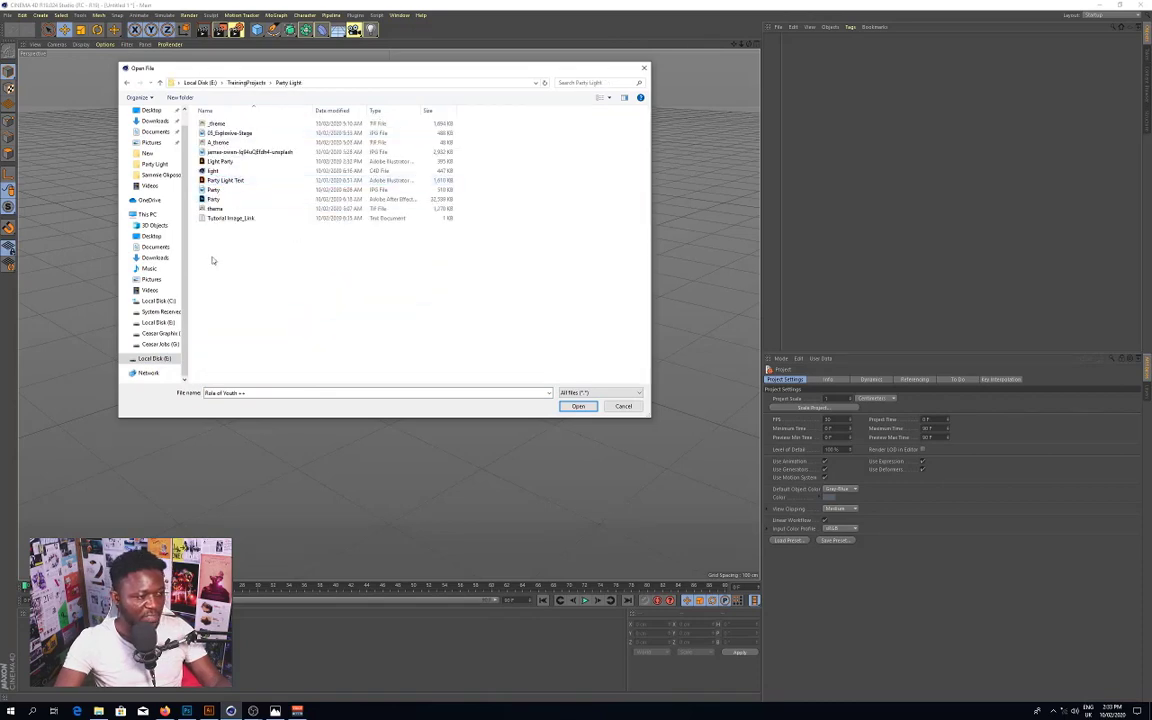
# Step: Import the Light Party Illustrator file with the default scale and Connect Splines enabled
pyautogui.click(229, 162)
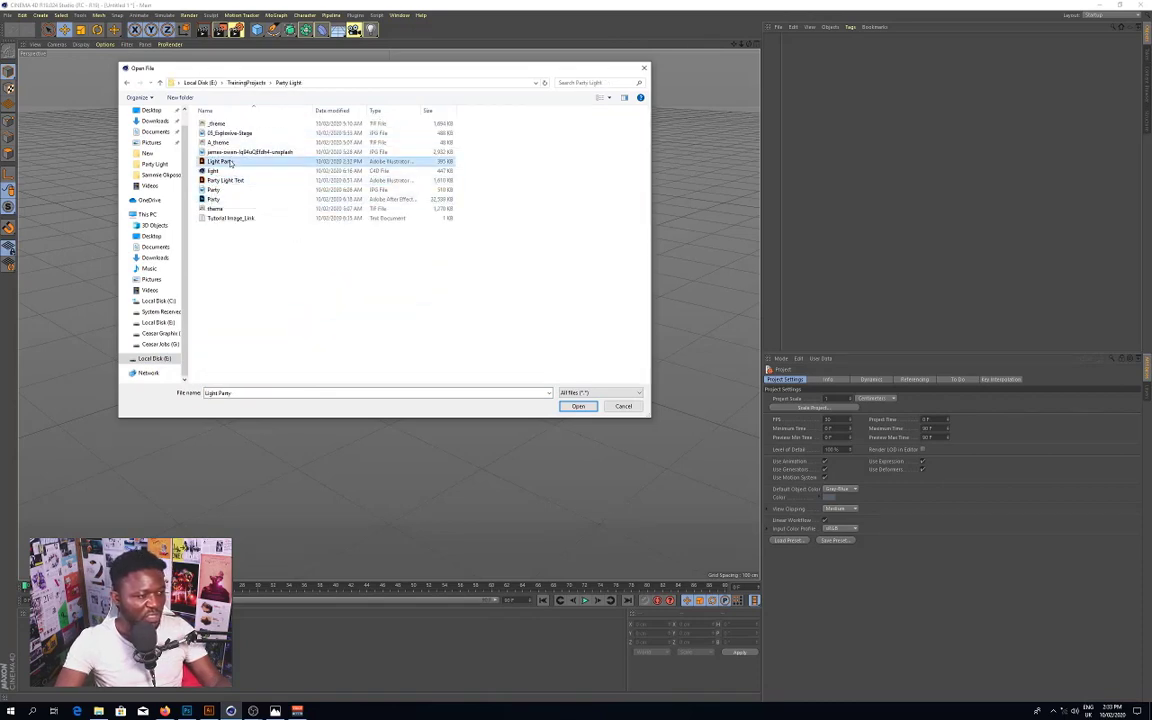
pyautogui.click(578, 406)
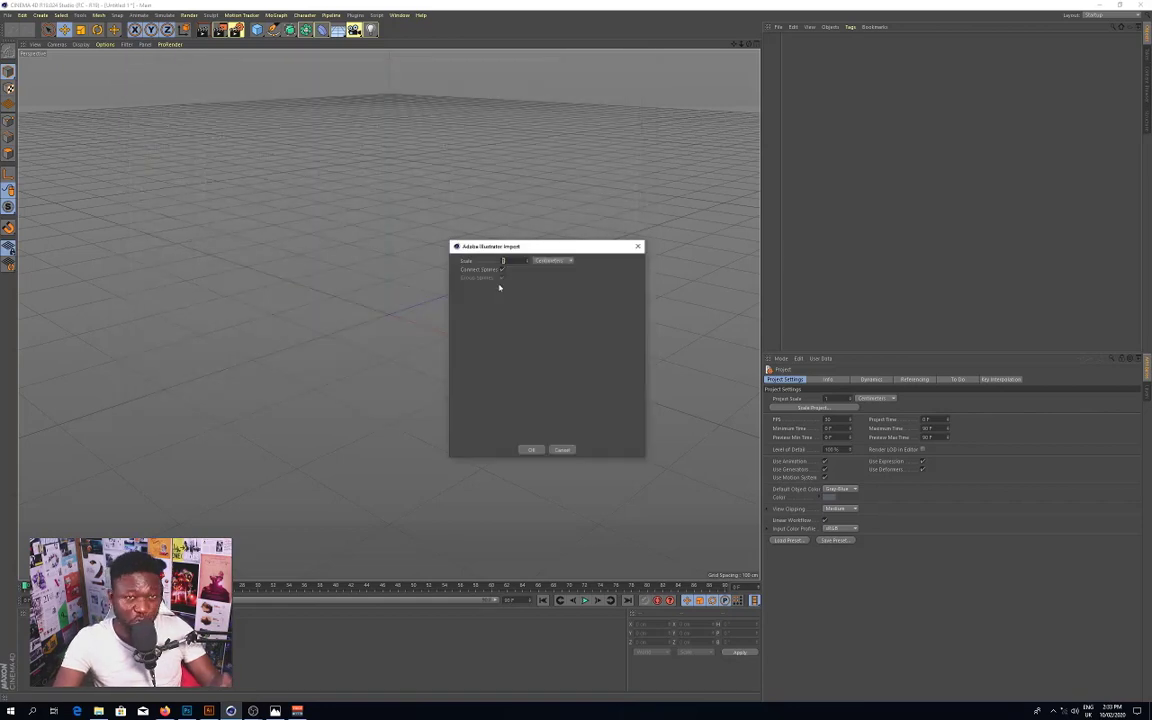
pyautogui.click(531, 449)
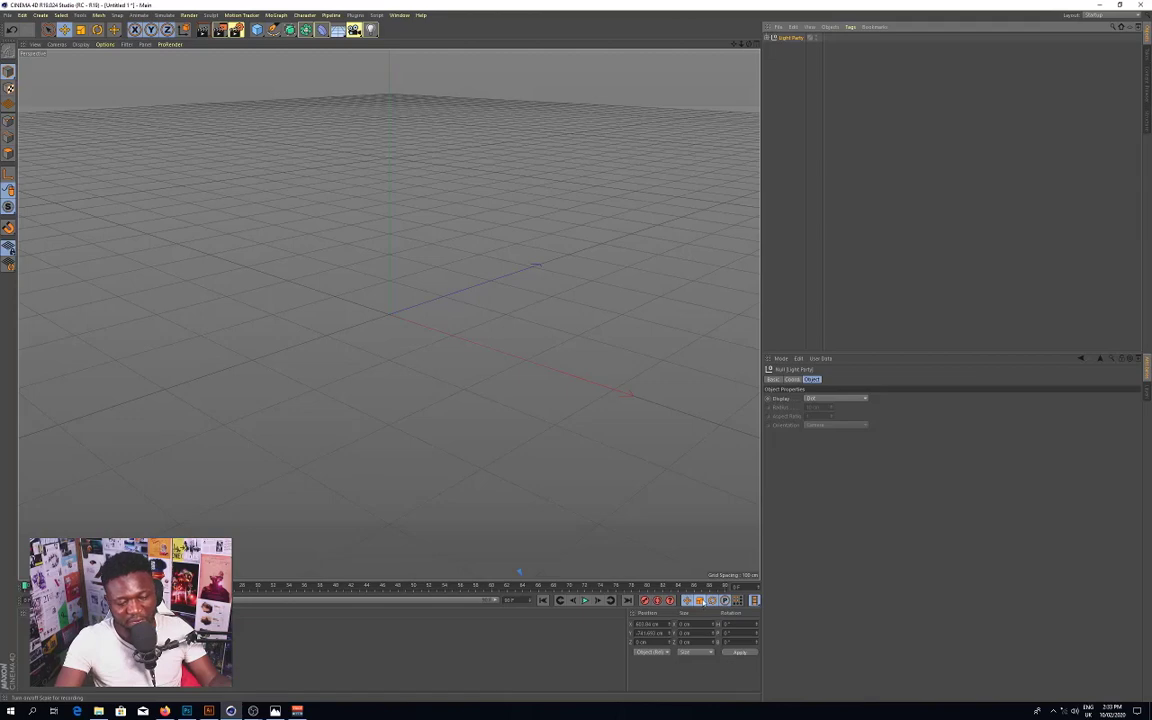
# Step: Set the imported Light Party object's X and Y positions to 0 cm
pyautogui.click(664, 625)
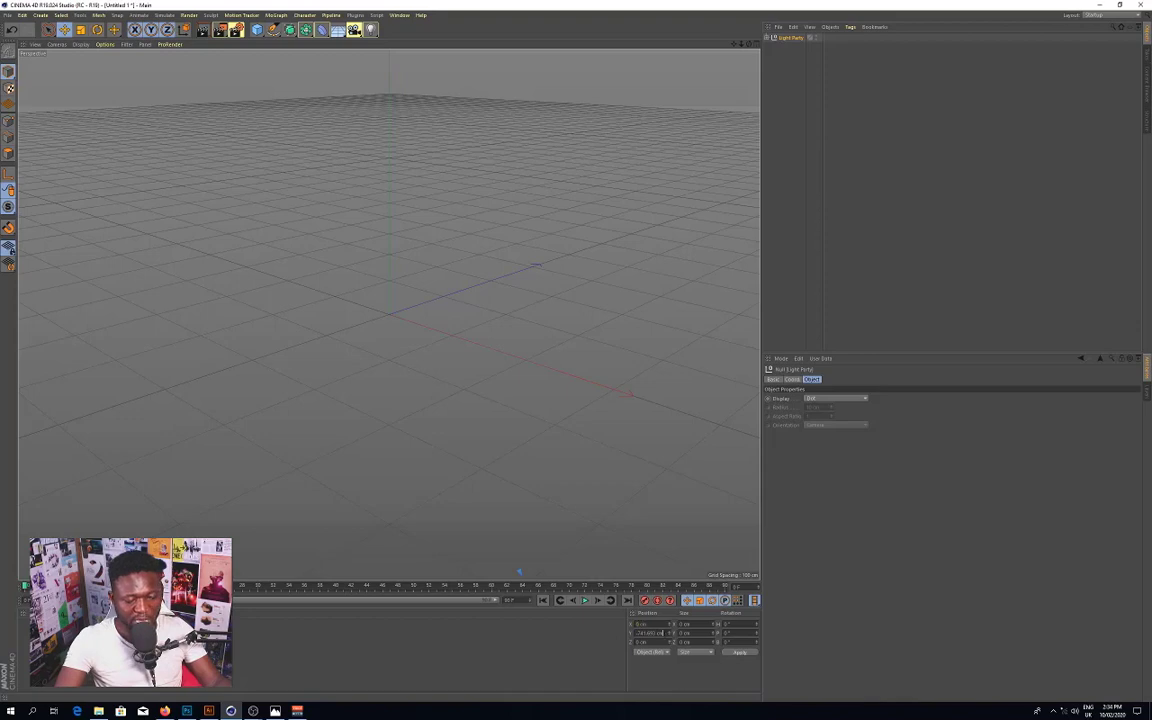
pyautogui.moveTo(663, 633); pyautogui.dragTo(568, 637)
pyautogui.write('0')
pyautogui.press('Return')
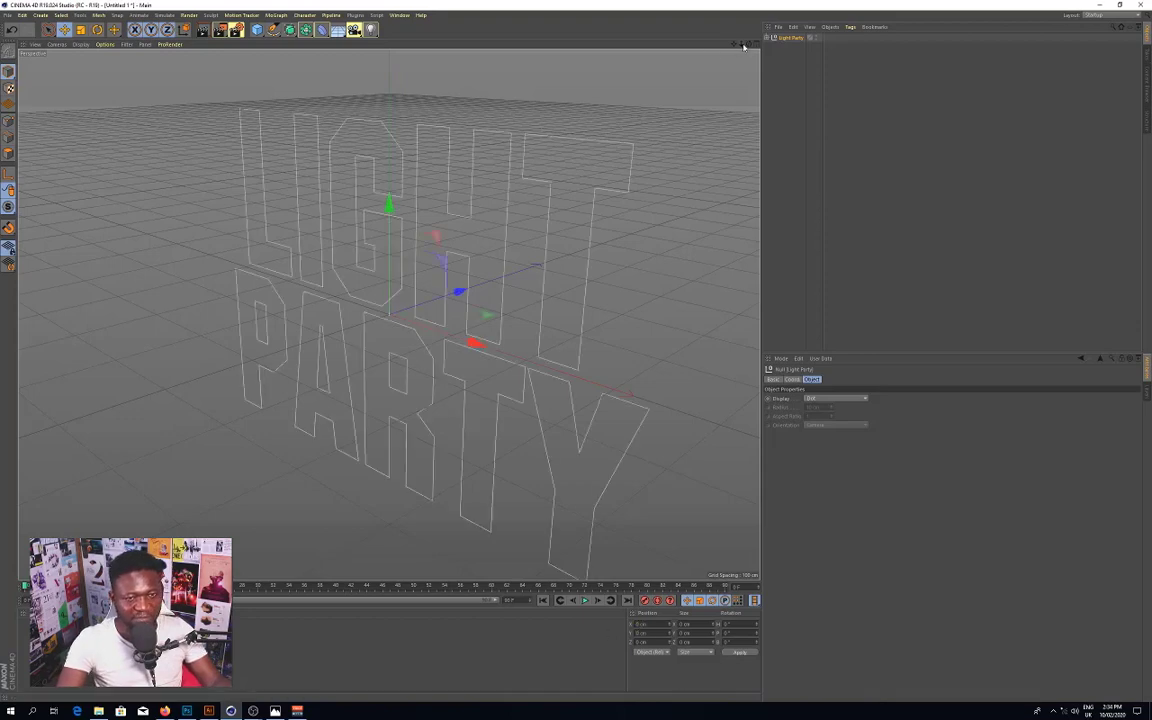
# Step: Add a Connect object and make the Light Party group its child
pyautogui.moveTo(742, 45); pyautogui.dragTo(676, 45)
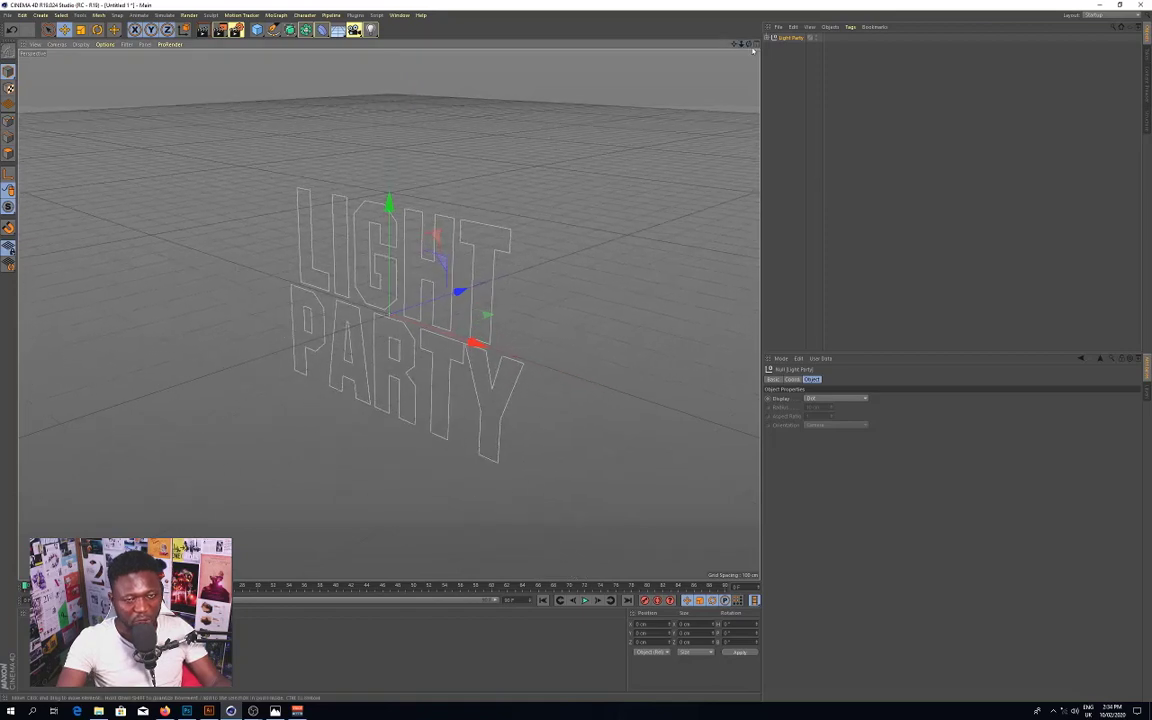
pyautogui.moveTo(749, 45); pyautogui.dragTo(770, 4)
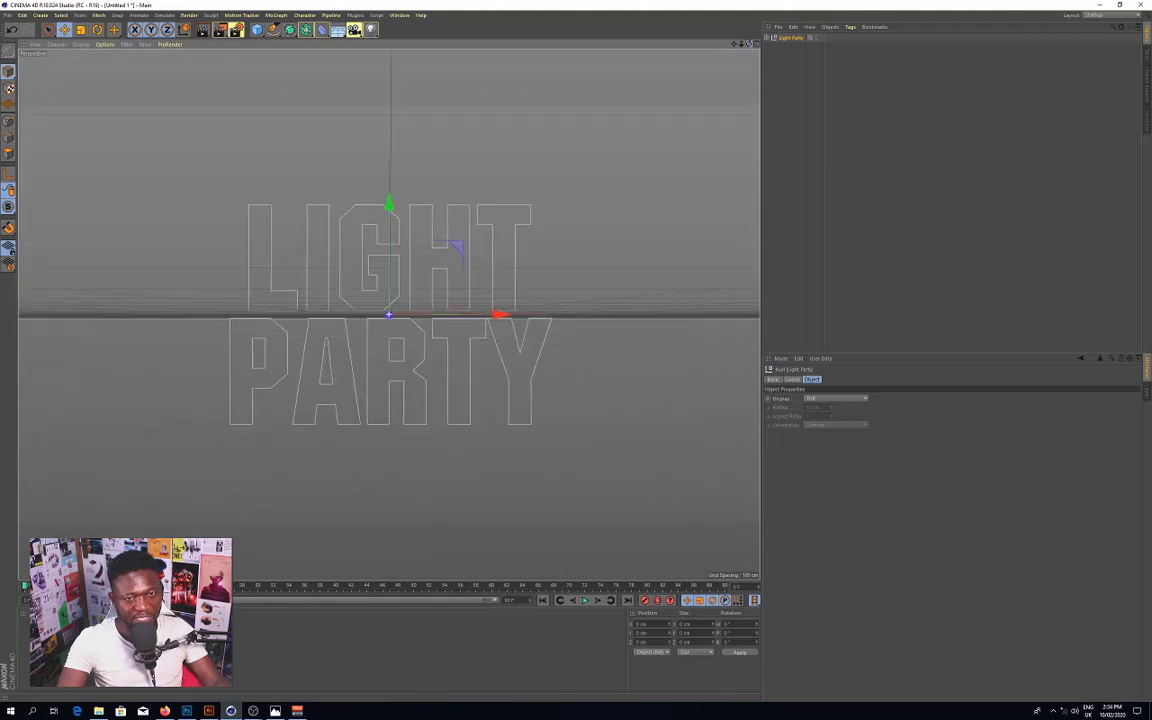
pyautogui.hotkey('ctrl', 'z')
pyautogui.click(791, 39)
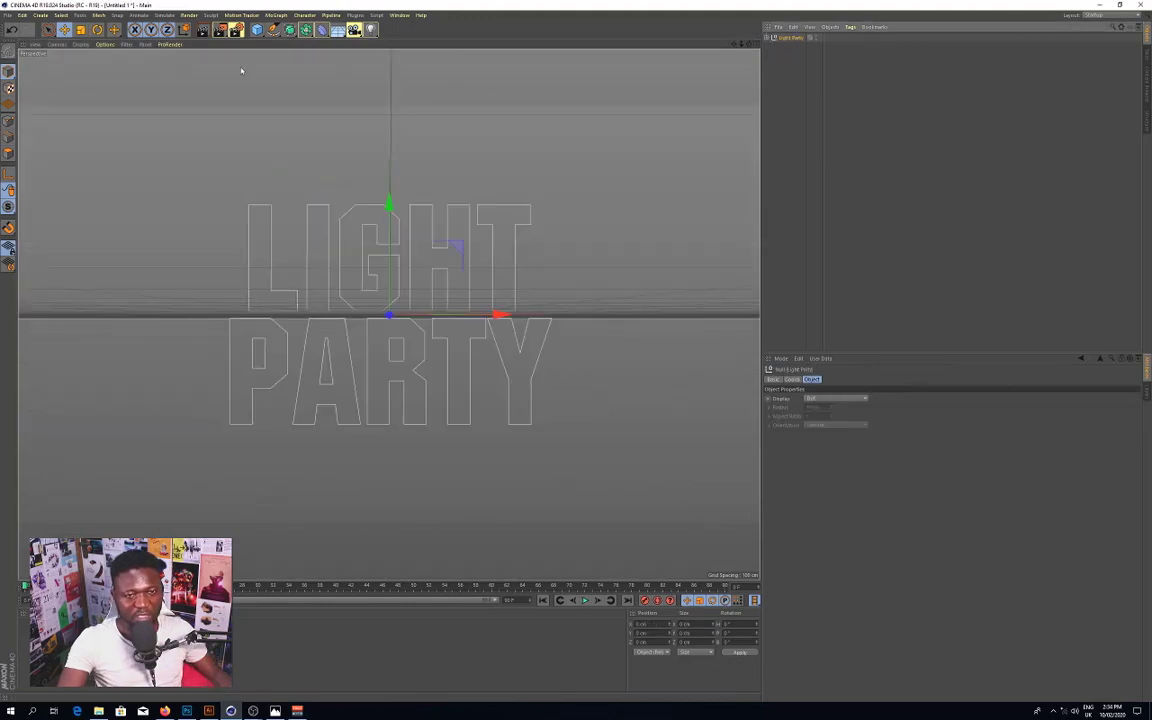
pyautogui.click(305, 29)
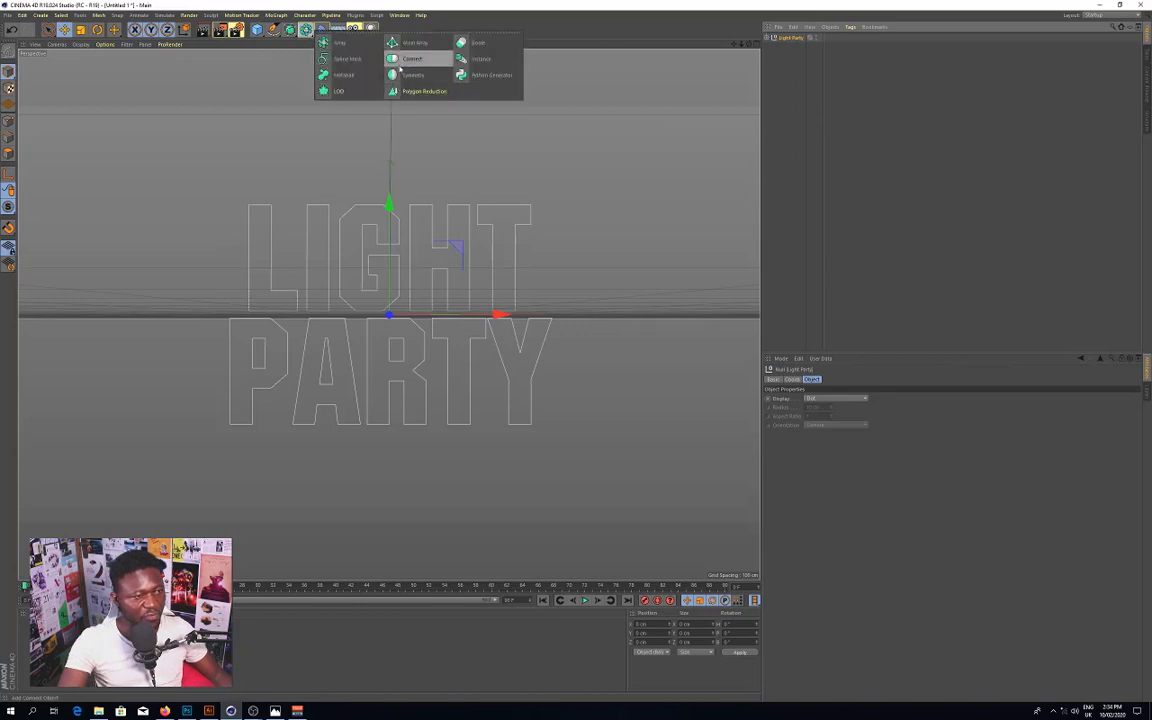
pyautogui.click(404, 60)
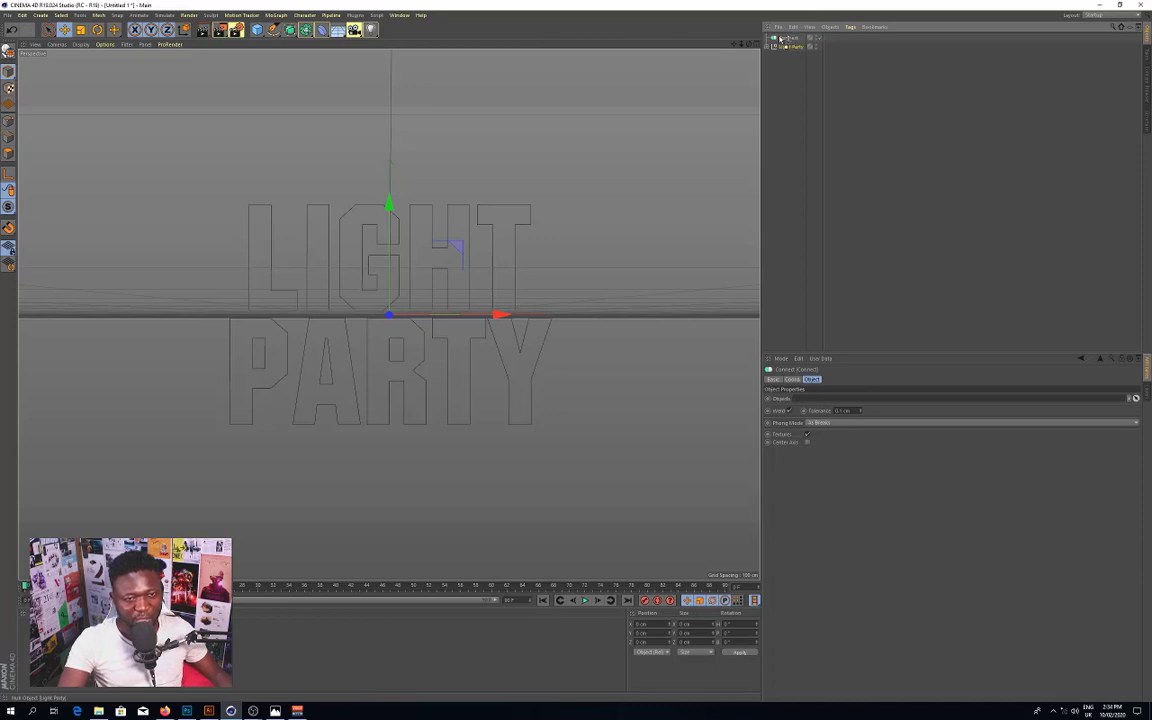
pyautogui.moveTo(780, 38); pyautogui.dragTo(780, 38)
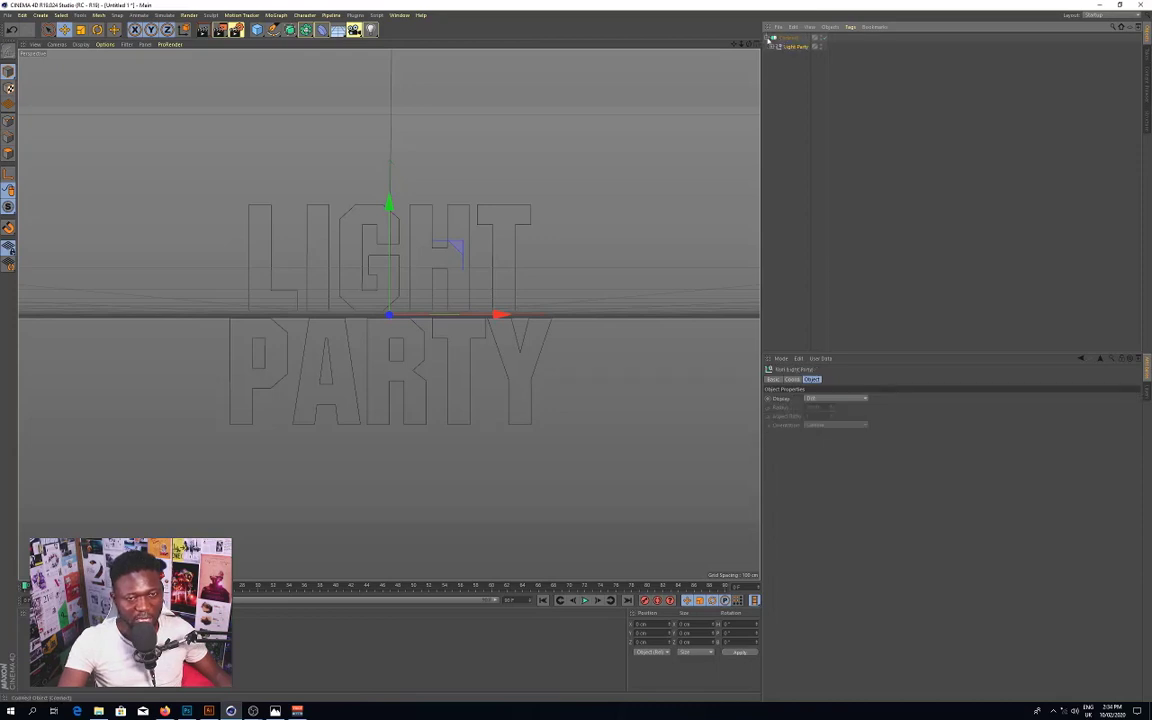
# Step: Convert the Connect object into a single editable spline
pyautogui.click(768, 38)
pyautogui.click(788, 38)
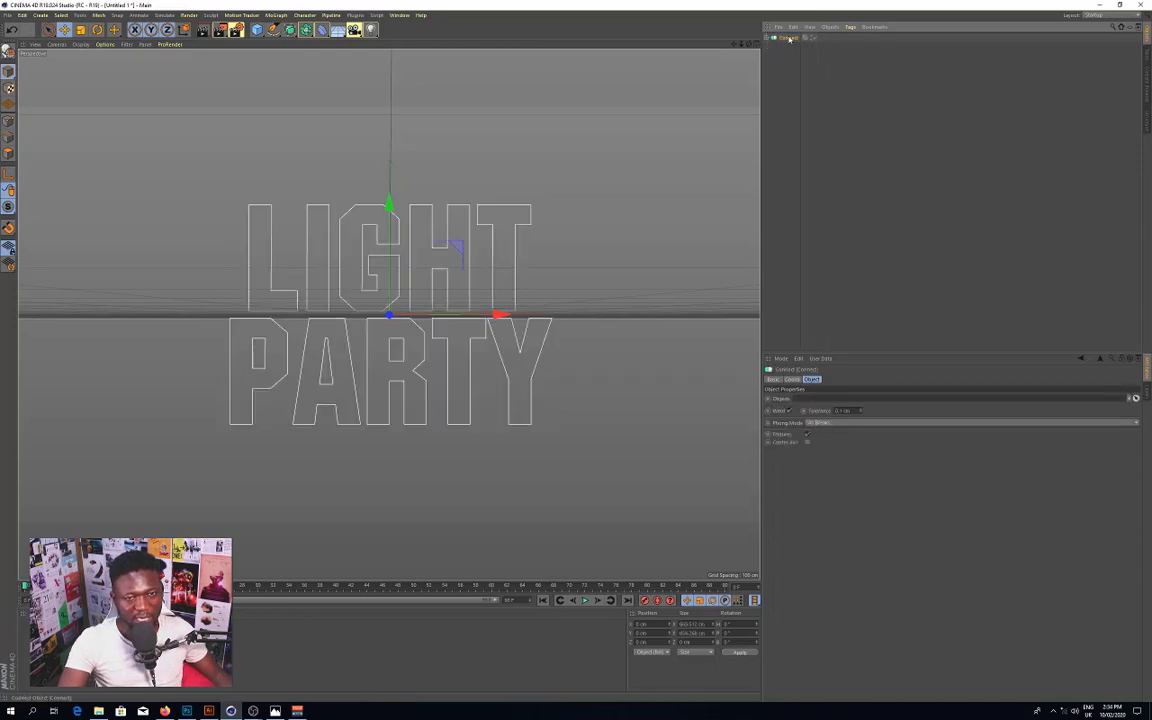
pyautogui.click(8, 50)
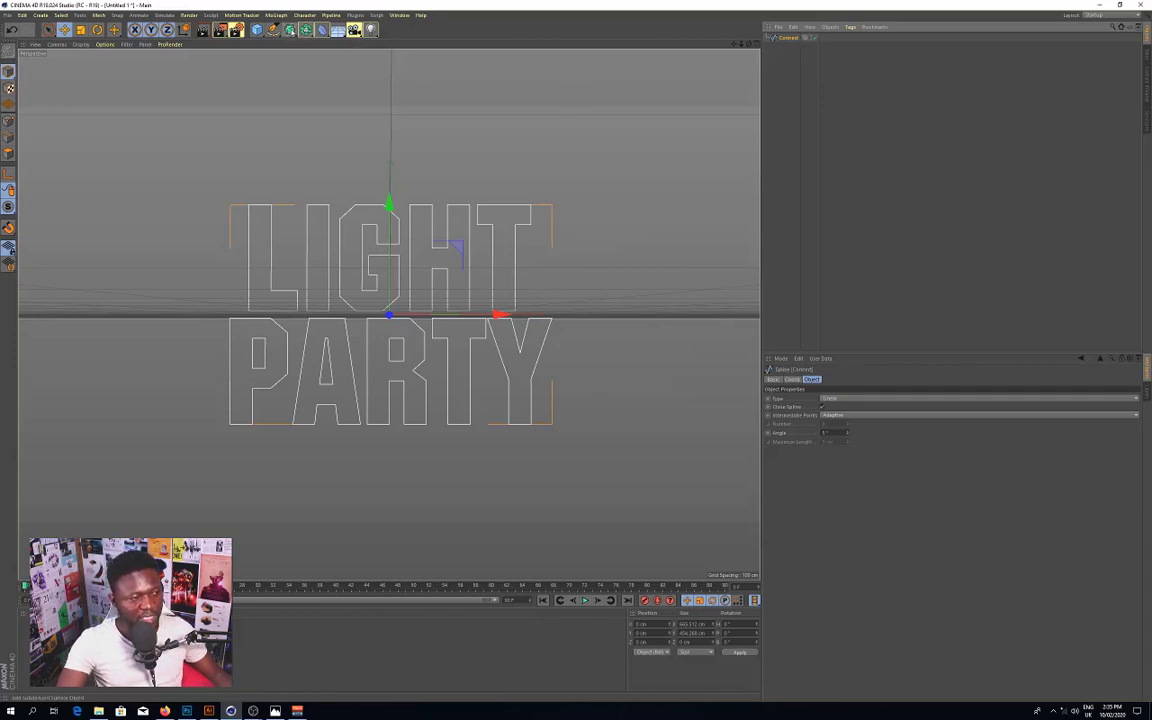
# Step: Add an Extrude object and place the Connect spline inside it to give the lettering depth
pyautogui.click(289, 29)
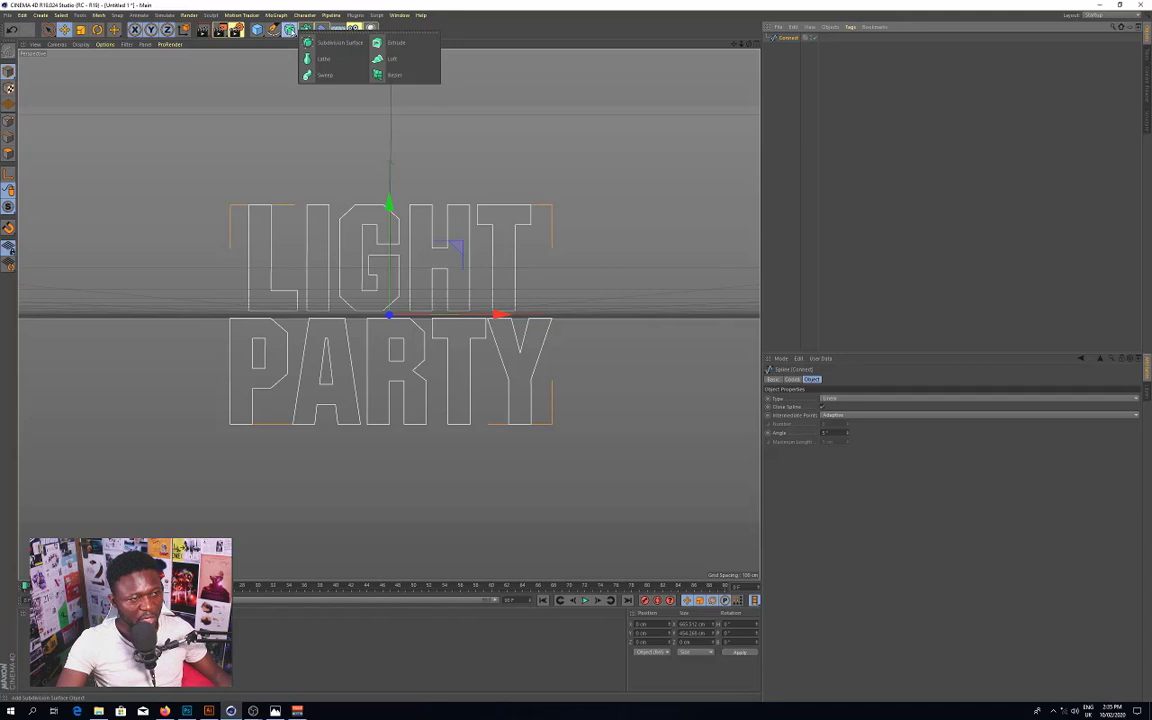
pyautogui.click(398, 43)
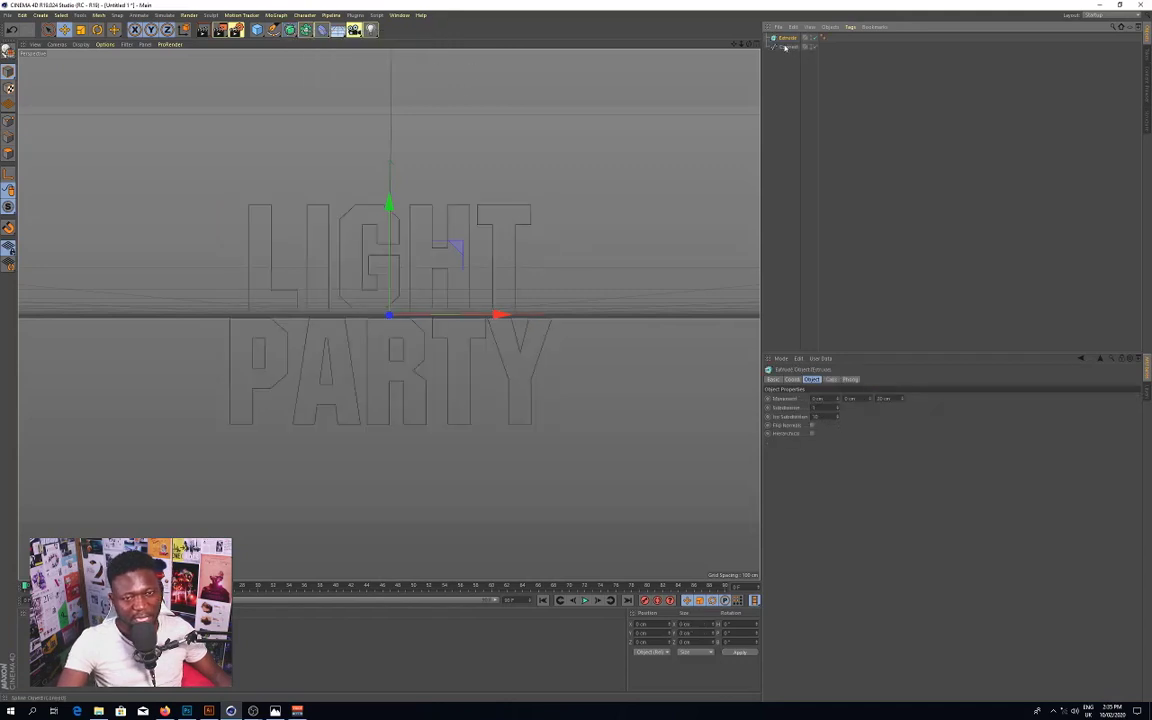
pyautogui.moveTo(785, 47); pyautogui.dragTo(783, 38)
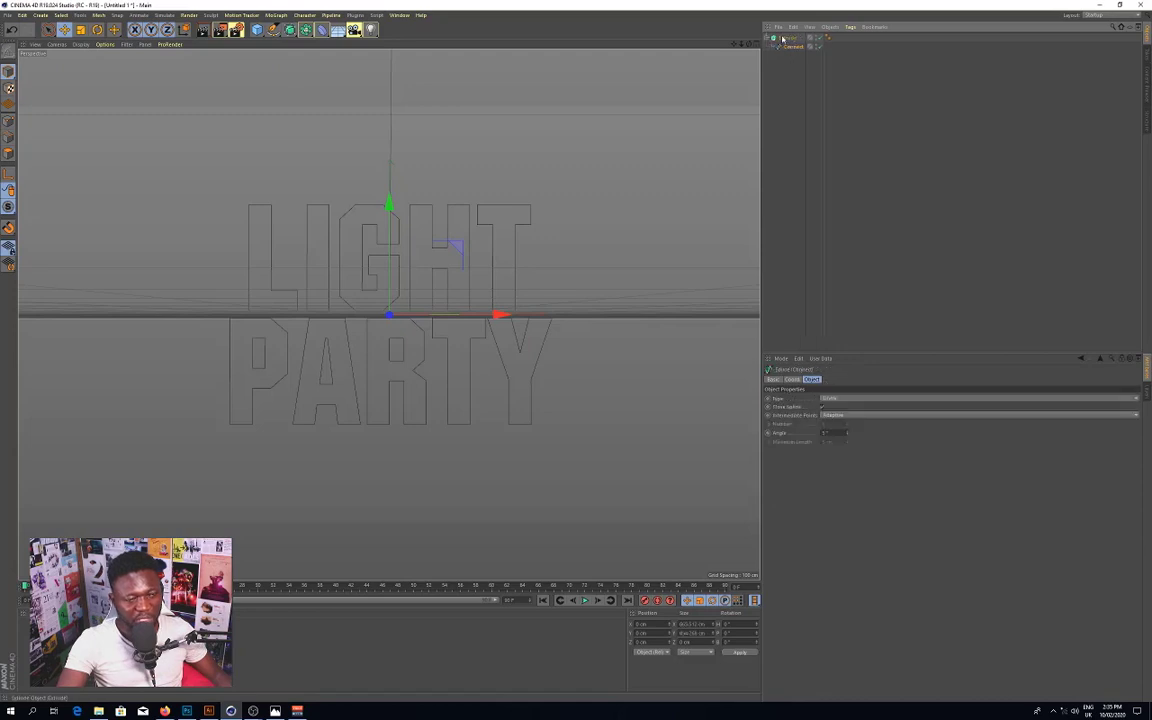
# Step: Add a Rectangle spline and set its width to 49 cm and its height to 12 cm
pyautogui.click(273, 28)
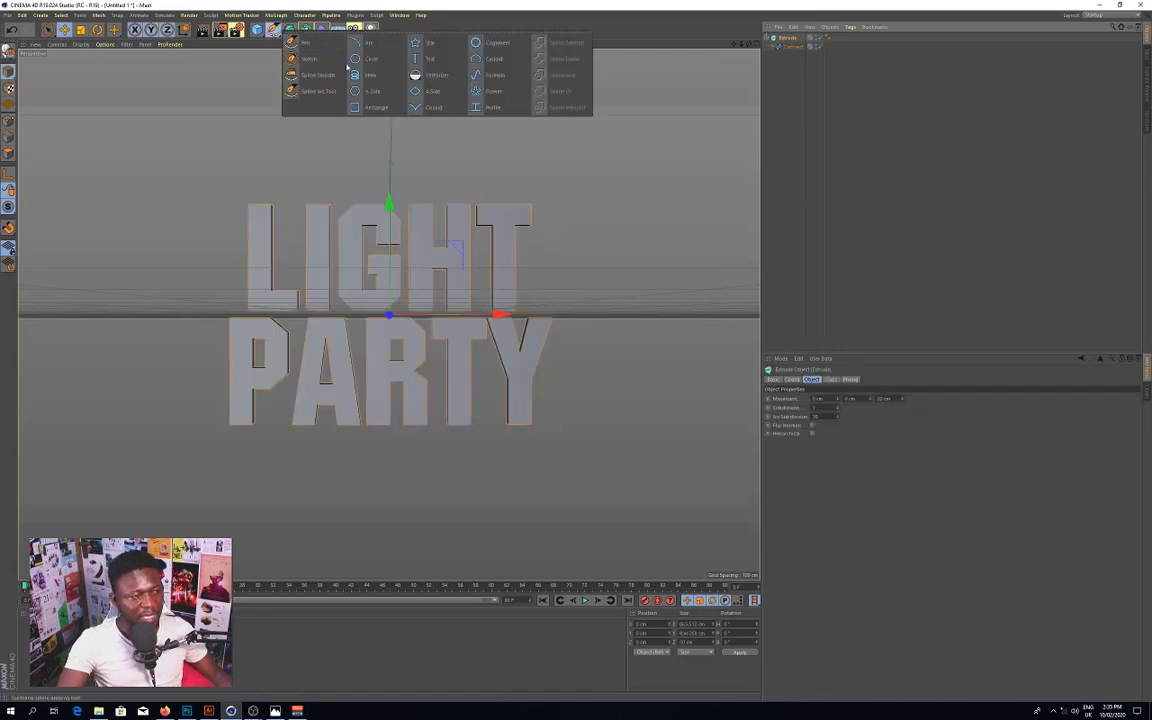
pyautogui.click(370, 108)
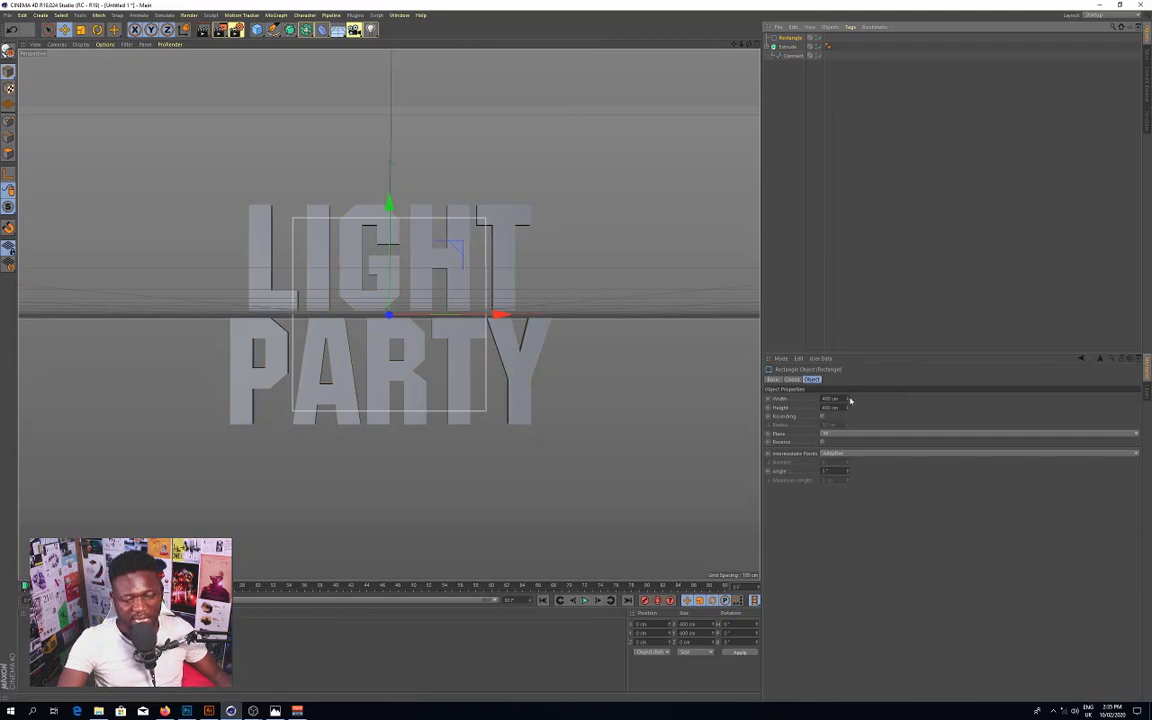
pyautogui.moveTo(847, 399)
pyautogui.mouseDown()
pyautogui.moveTo(848, 418)
pyautogui.moveTo(847, 402)
pyautogui.mouseUp()
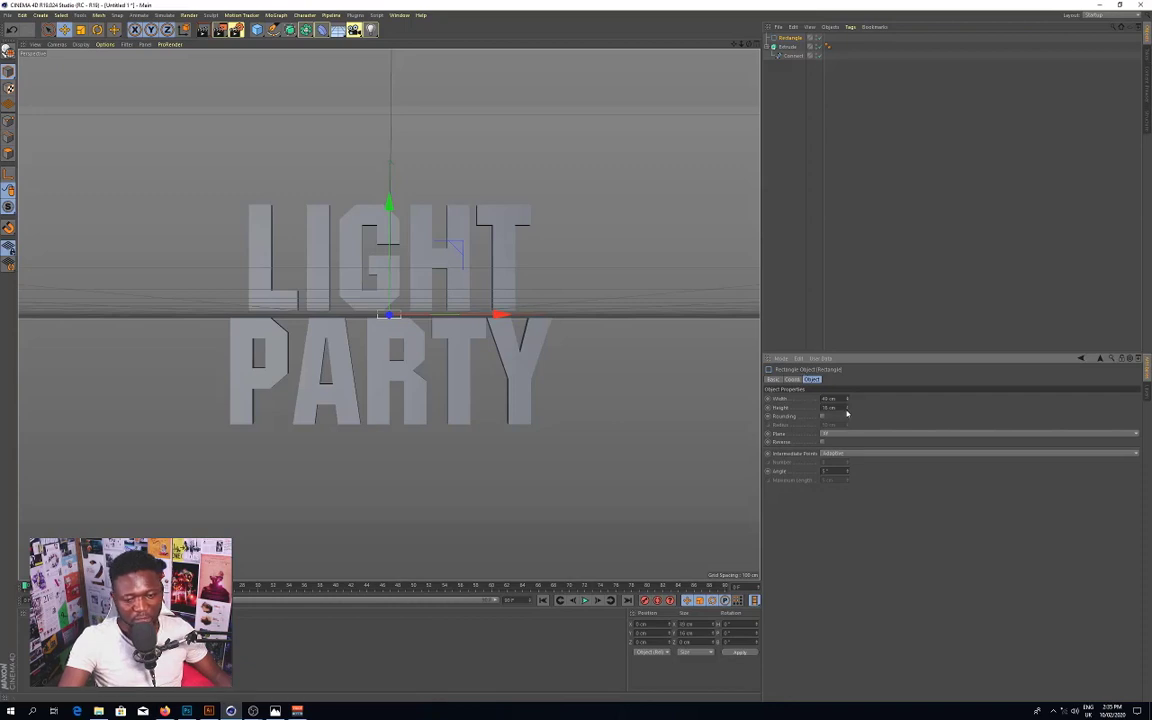
pyautogui.moveTo(847, 407); pyautogui.dragTo(847, 400)
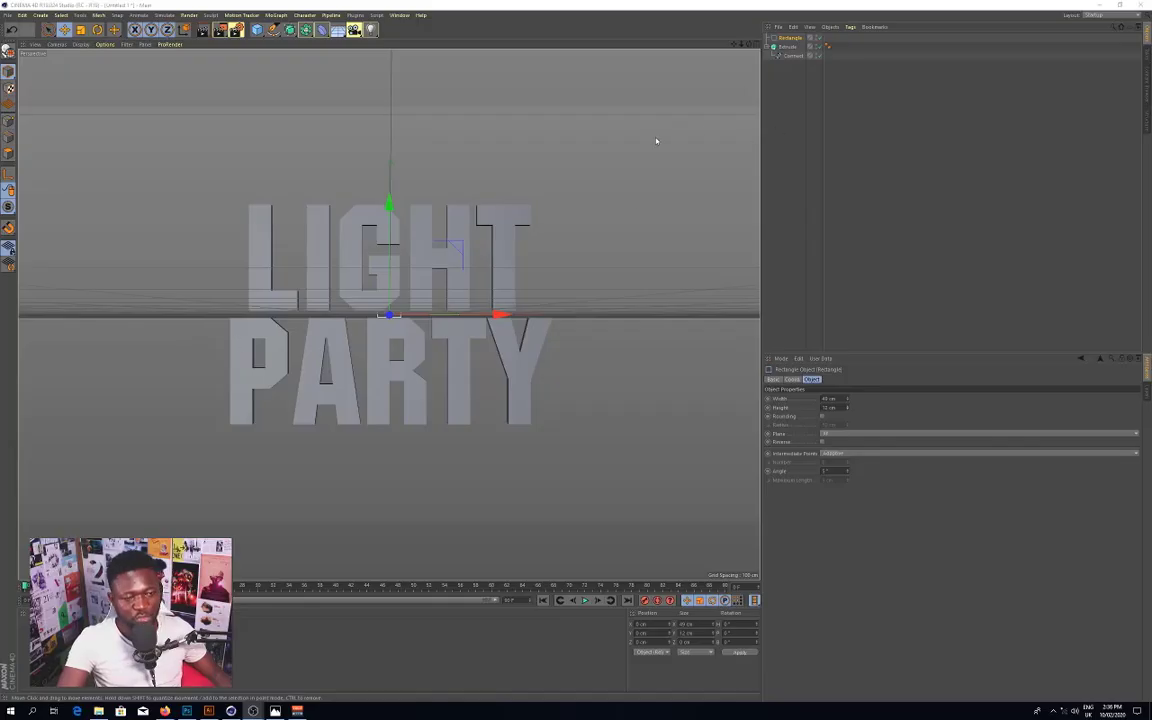
# Step: Rename the Connect spline as Light_Party and place a duplicate of it outside the Extrude object
pyautogui.click(787, 72)
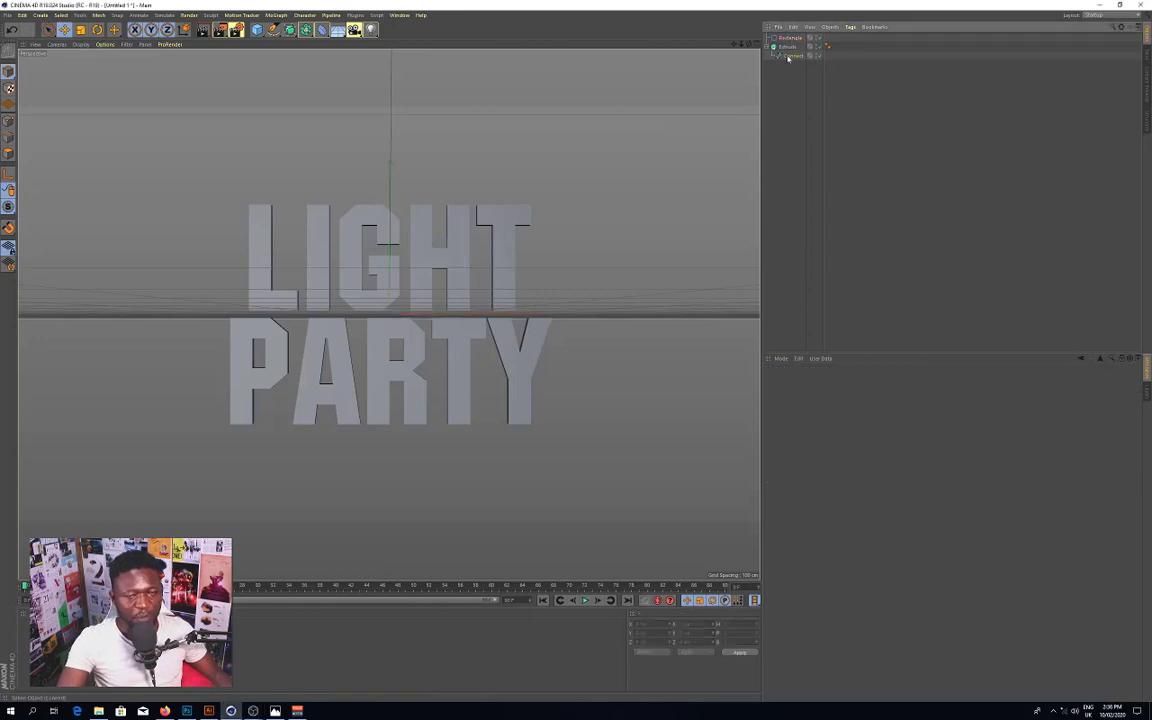
pyautogui.click(791, 57)
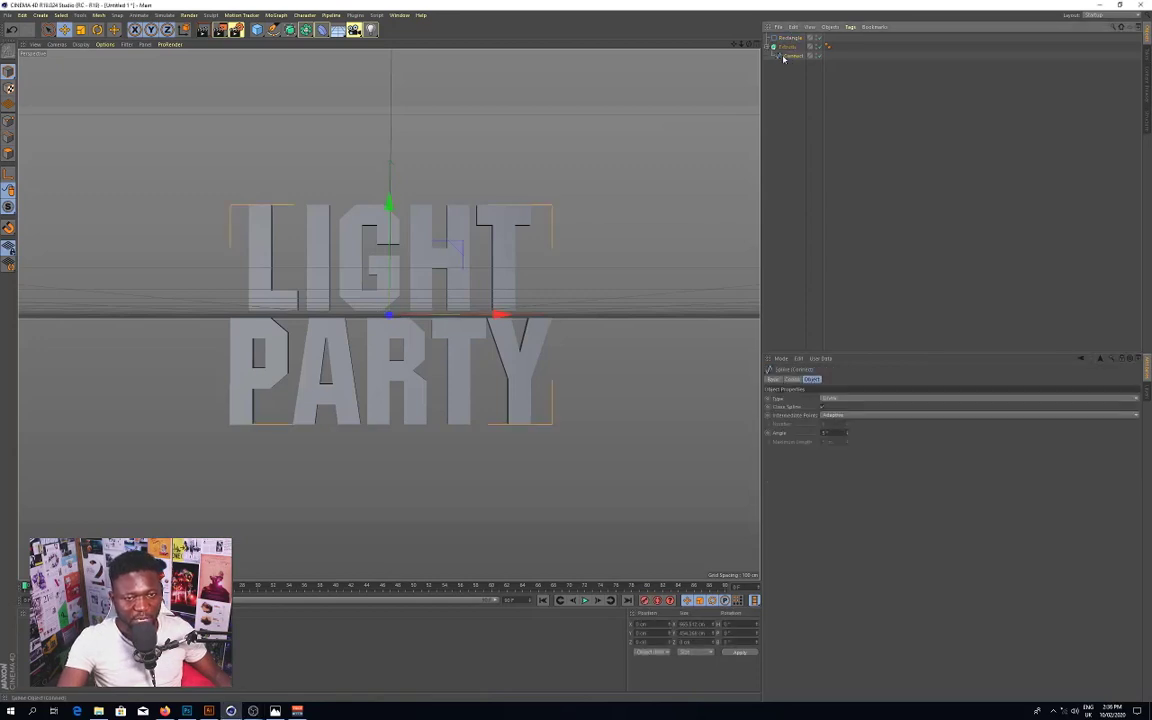
pyautogui.doubleClick(790, 56)
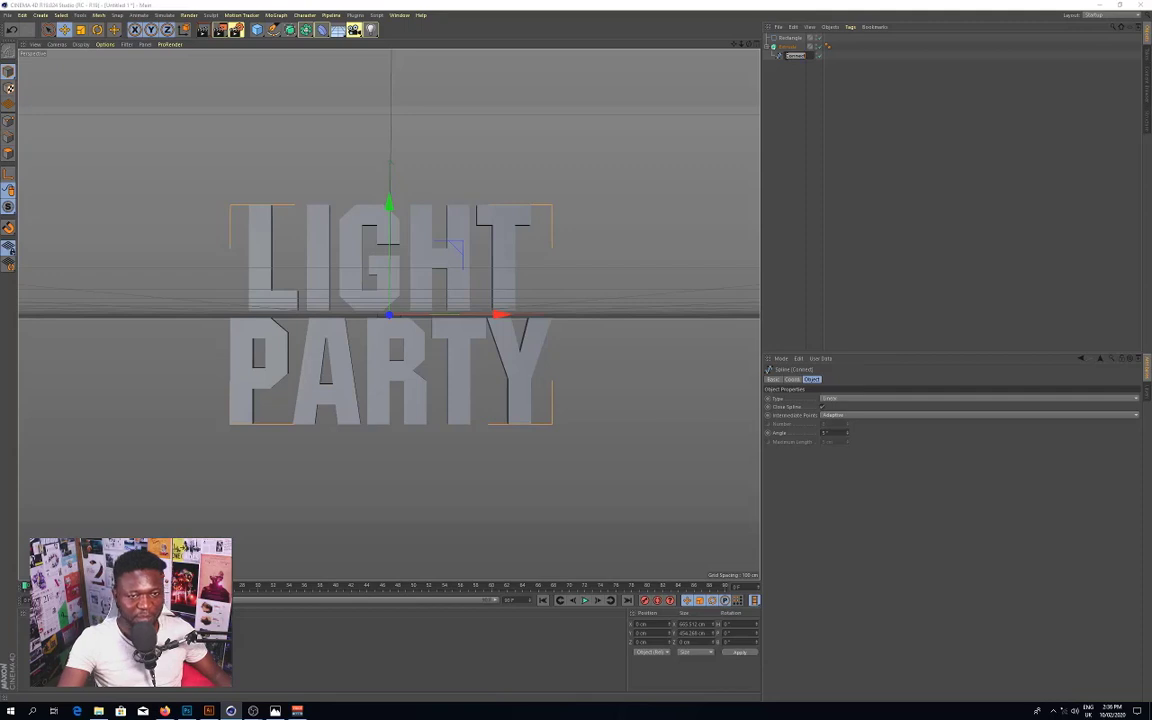
pyautogui.write('light_party')
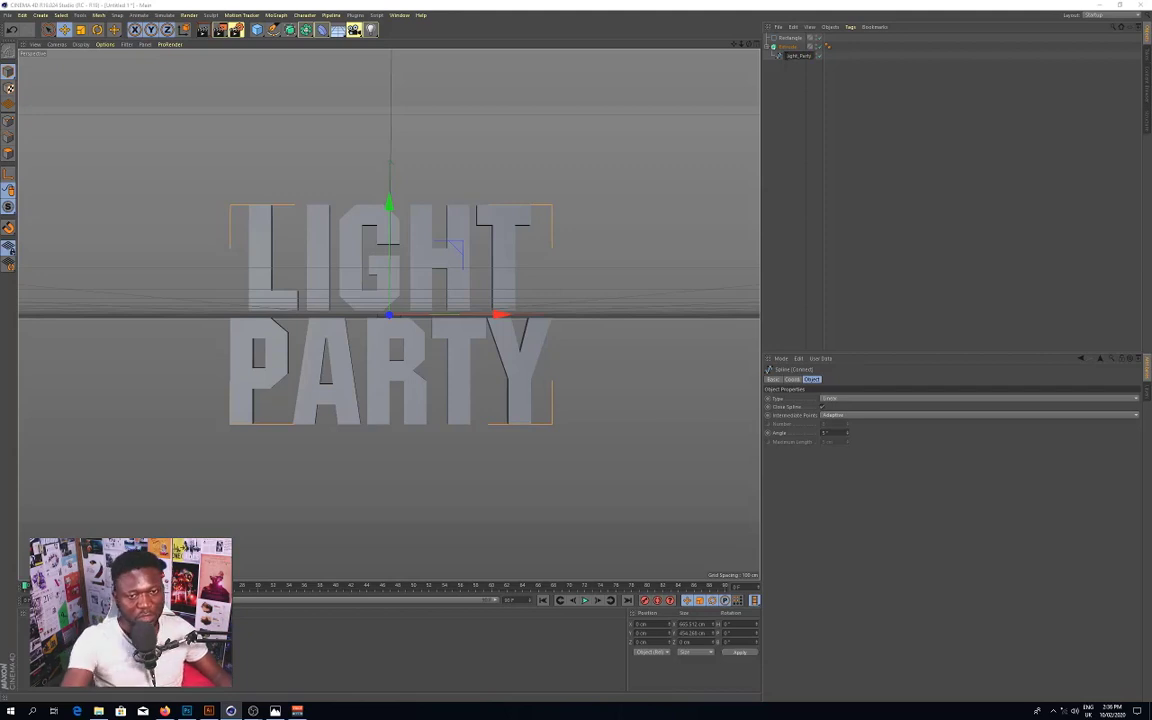
pyautogui.press('Return')
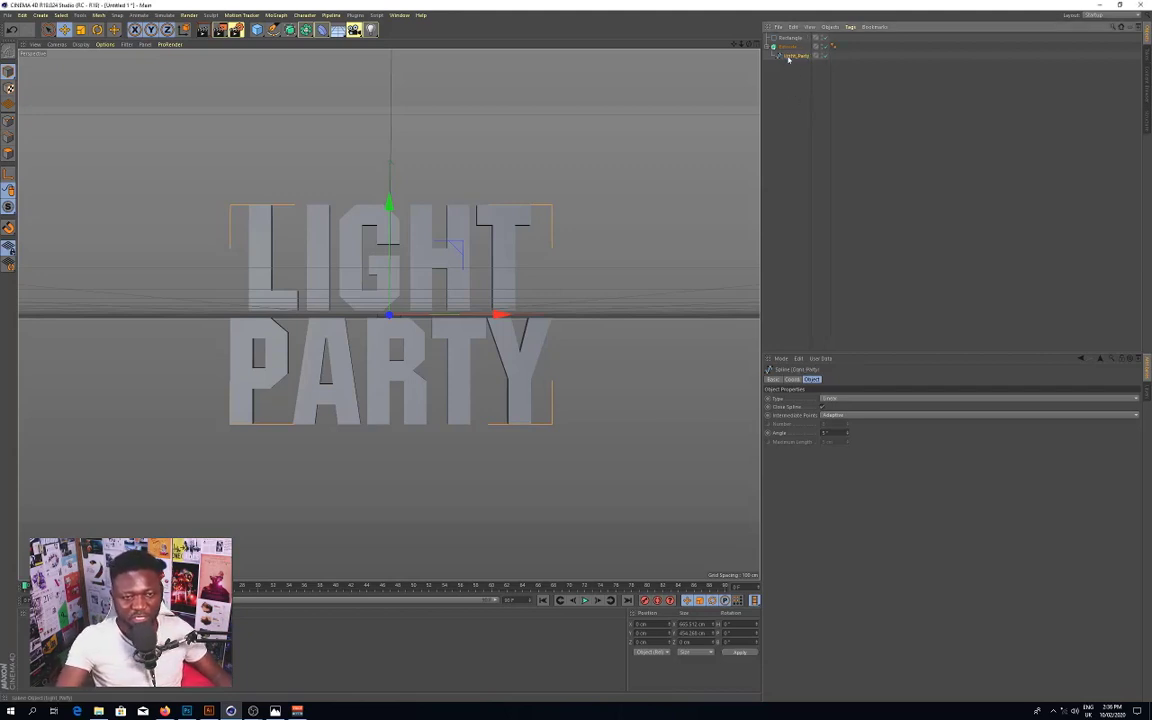
pyautogui.keyDown('ctrl'); pyautogui.moveTo(788, 56); pyautogui.dragTo(791, 128); pyautogui.keyUp('ctrl')
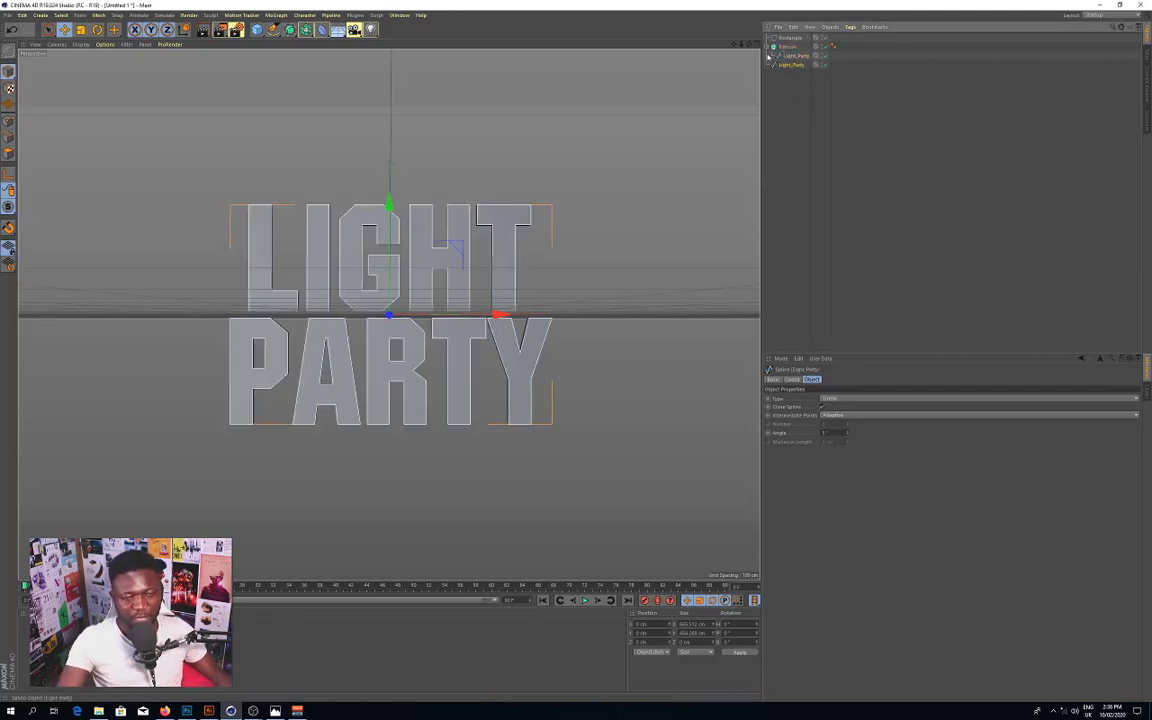
# Step: Collapse the Extrude object's hierarchy and rename the object as LP
pyautogui.click(768, 47)
pyautogui.click(789, 46)
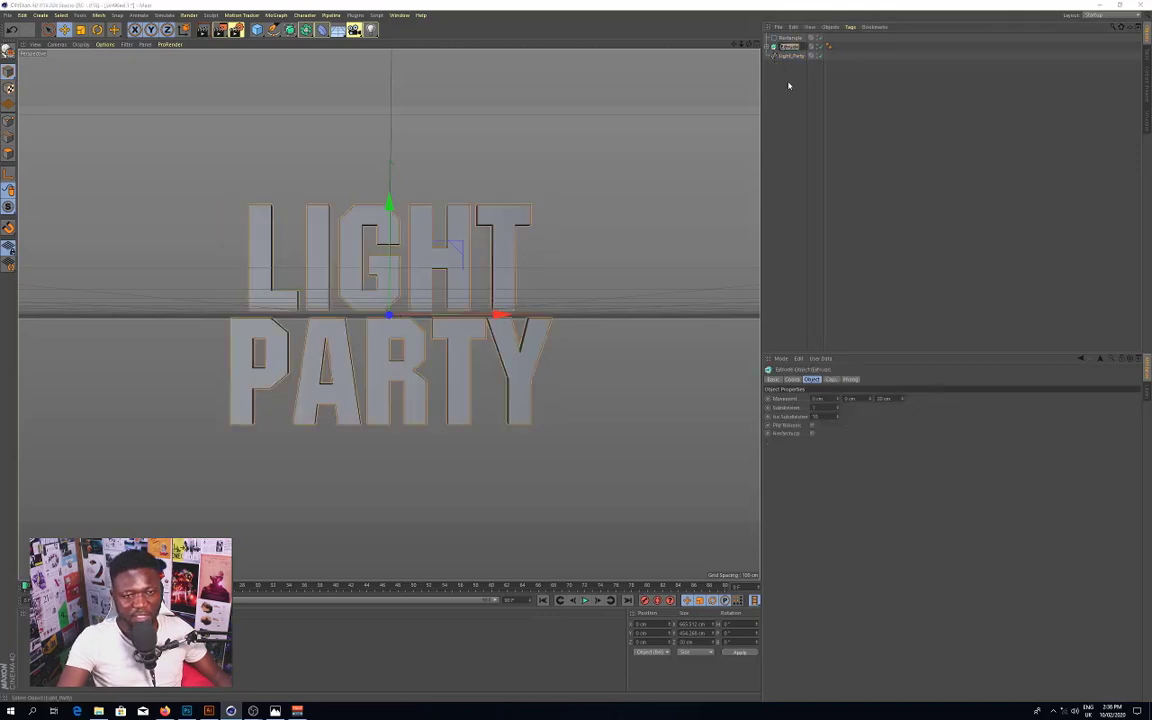
pyautogui.write('LT')
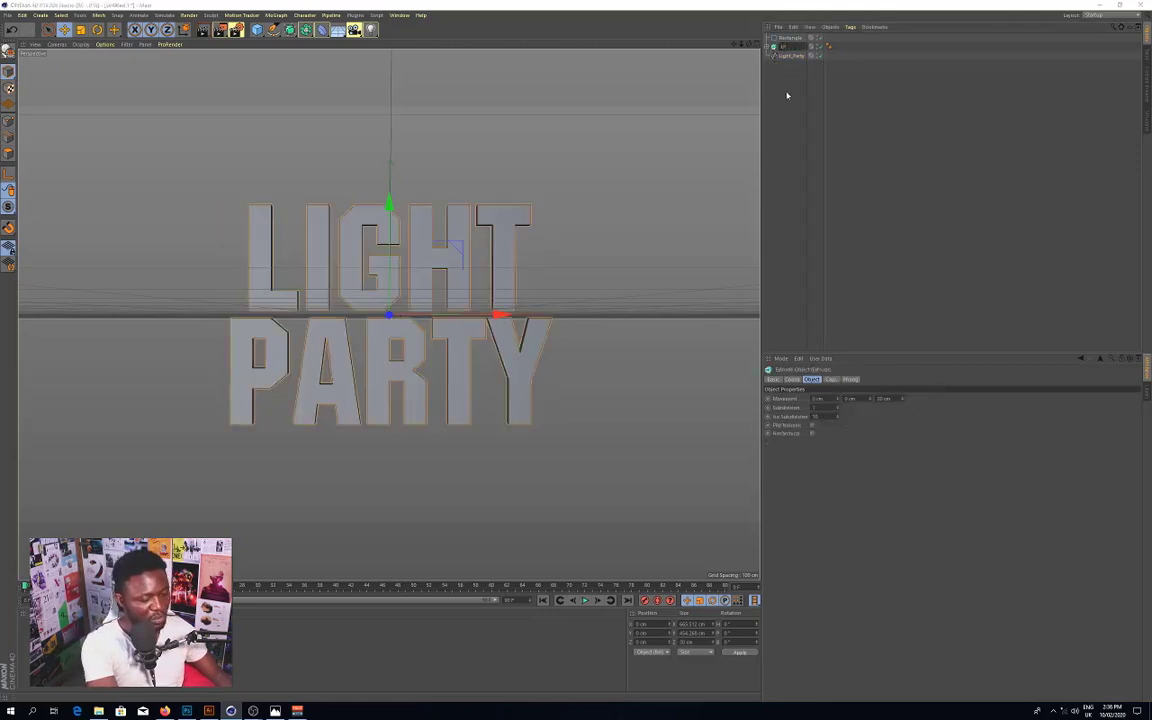
pyautogui.write('P')
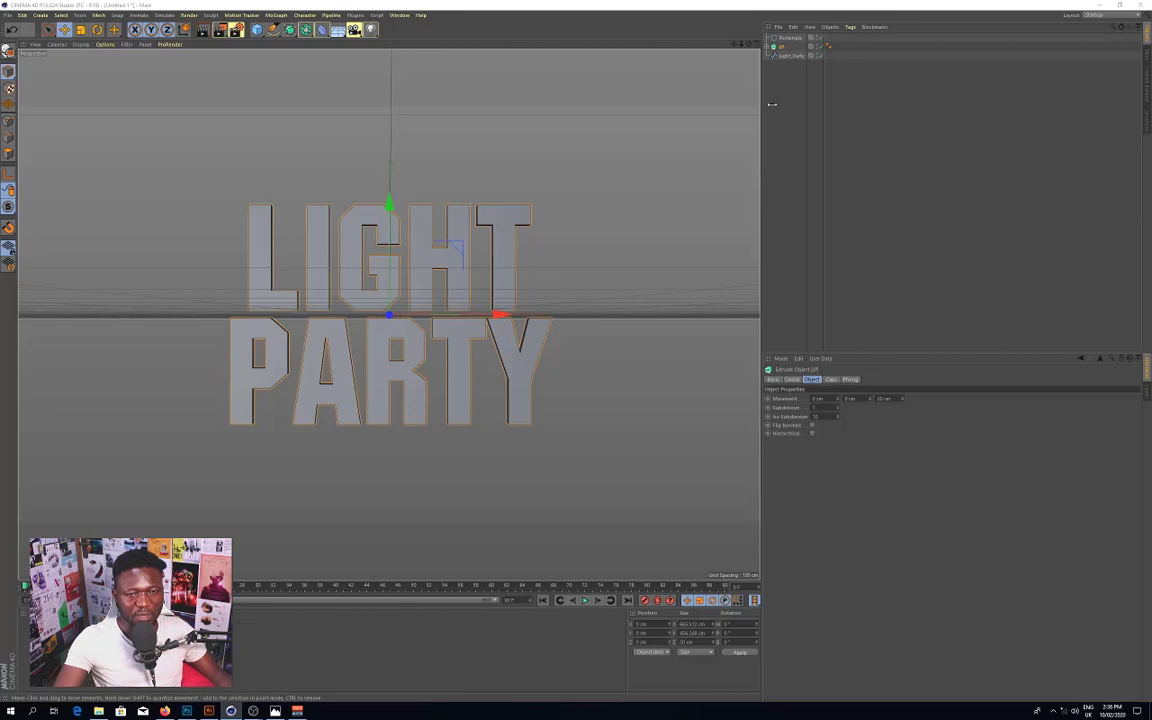
pyautogui.press('Return')
# Step: Add a Sweep object and make the Rectangle and the duplicated Light_Party spline its children, with the Rectangle first
pyautogui.click(787, 56)
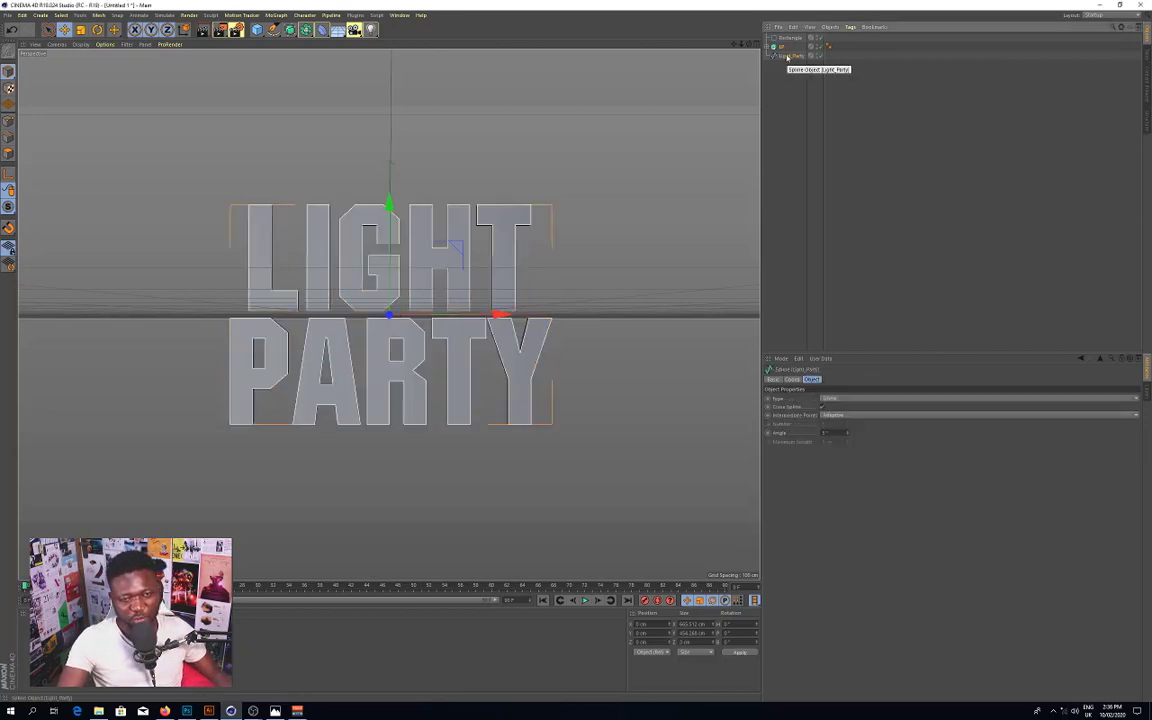
pyautogui.click(289, 30)
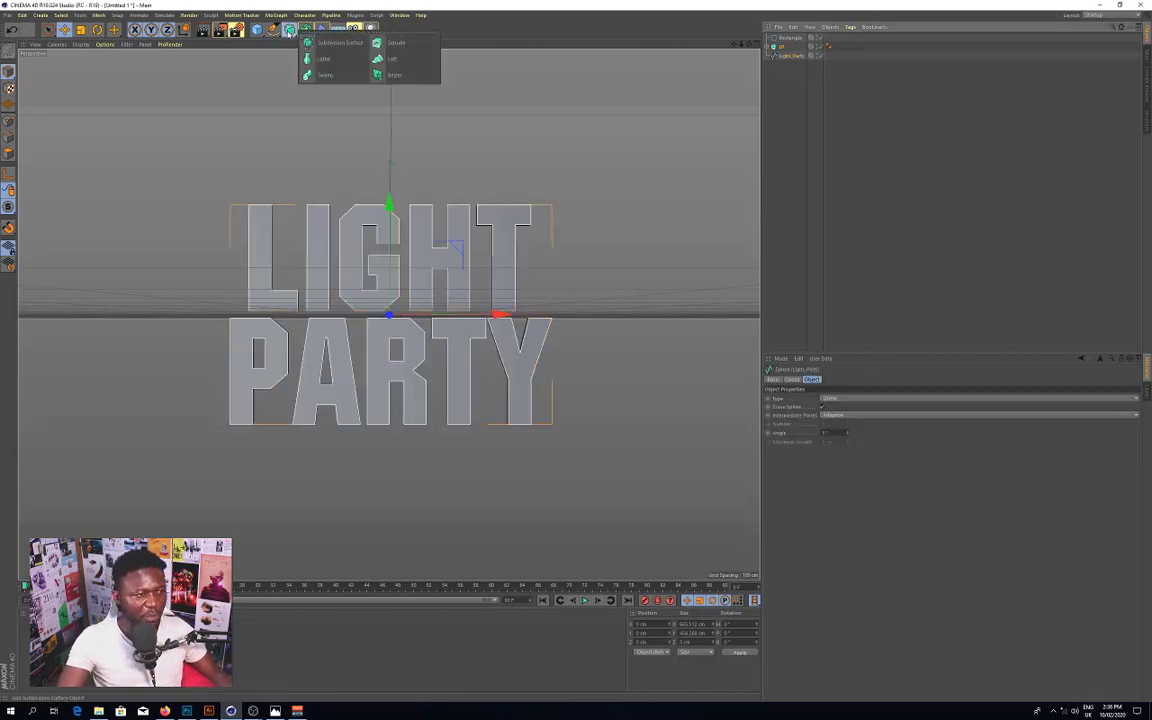
pyautogui.click(323, 75)
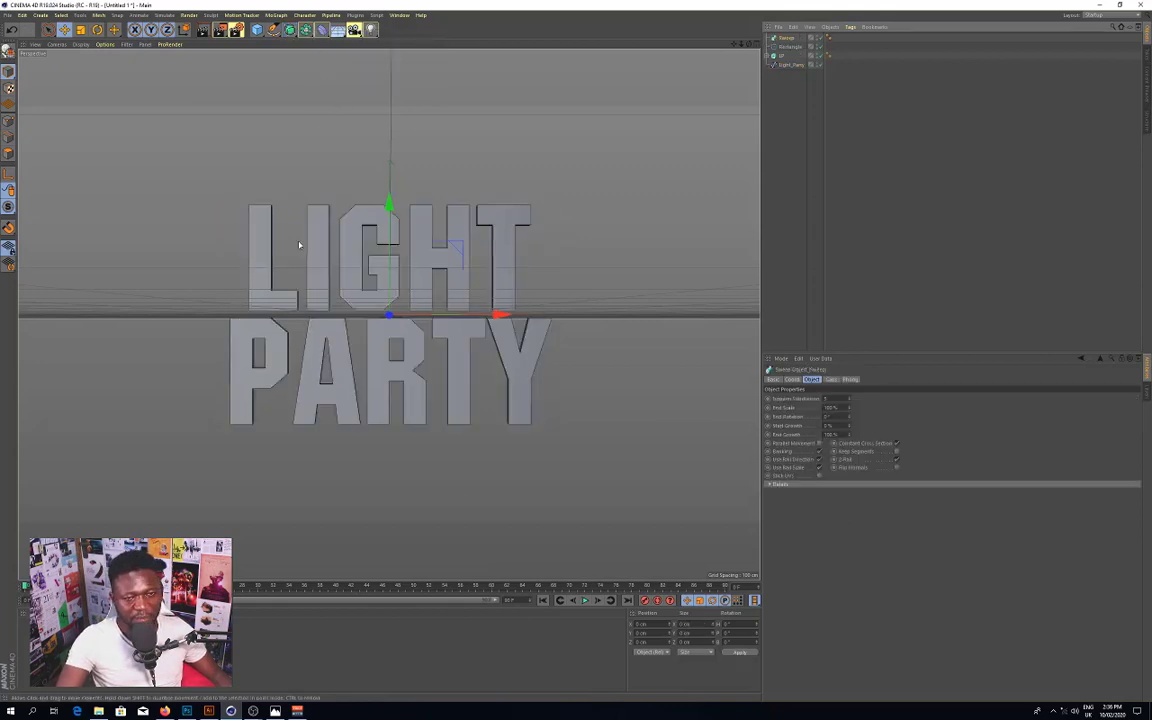
pyautogui.moveTo(788, 66); pyautogui.dragTo(789, 56)
pyautogui.keyDown('ctrl'); pyautogui.click(789, 47); pyautogui.keyUp('ctrl')
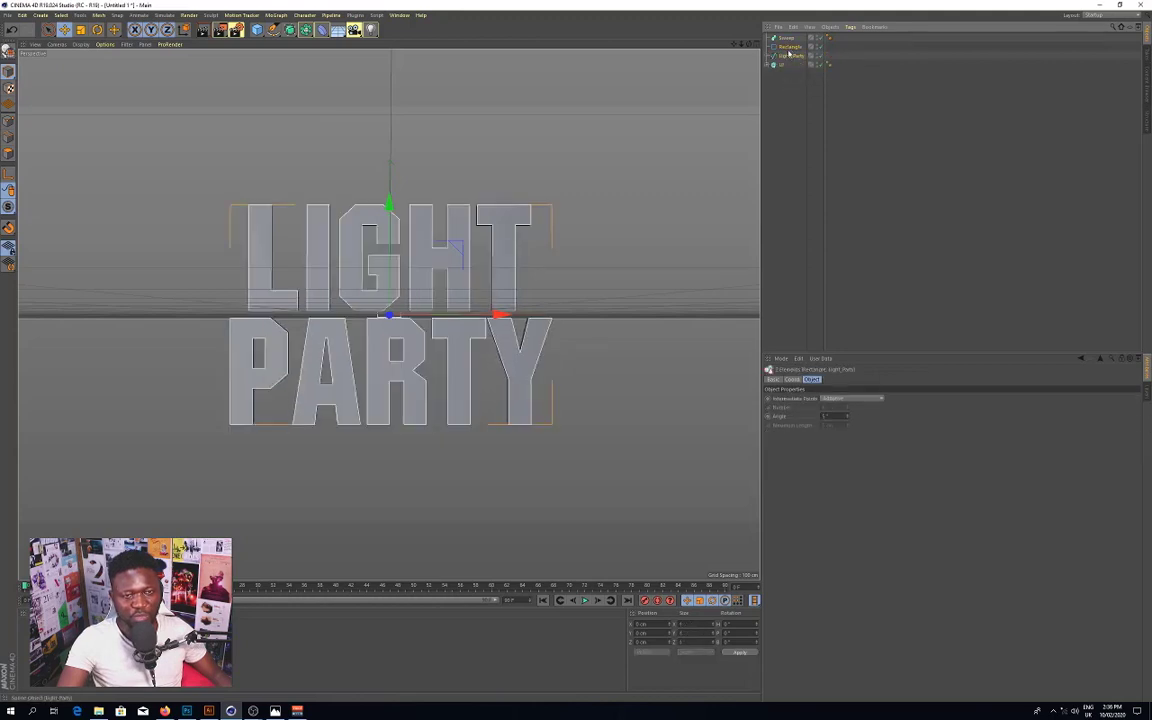
pyautogui.moveTo(789, 41); pyautogui.dragTo(787, 40)
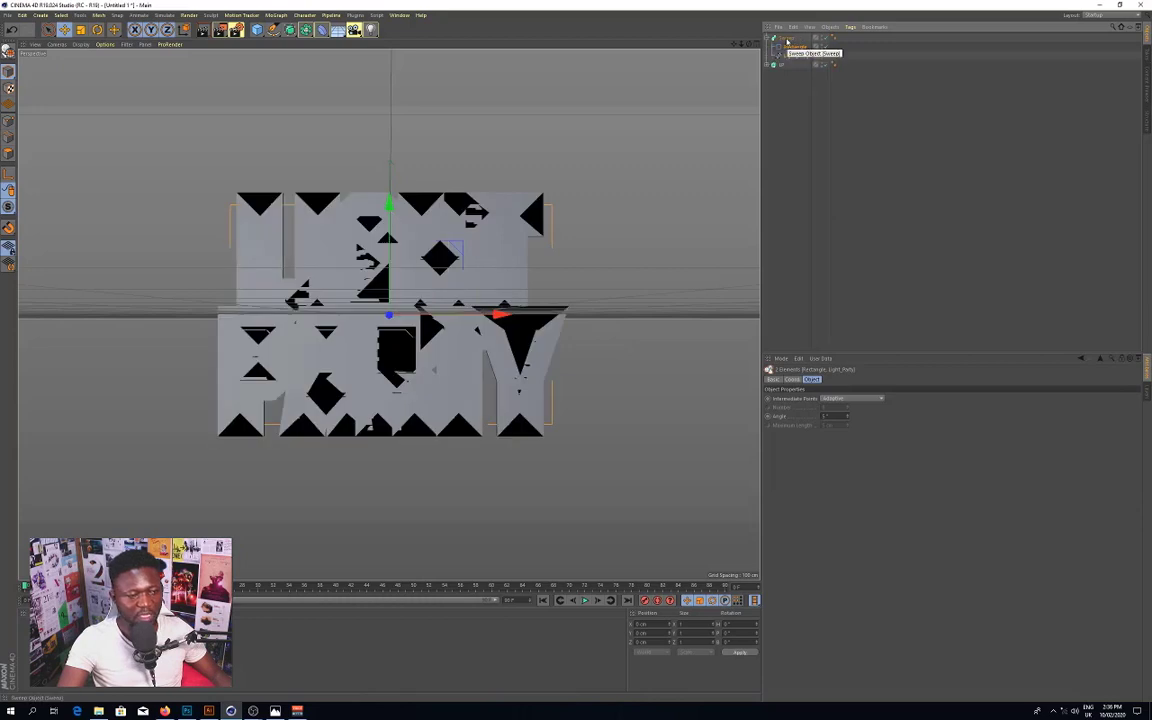
# Step: Scale the Sweep's Rectangle profile down to about 3.5 cm wide and raise its height to about 52 cm
pyautogui.click(792, 47)
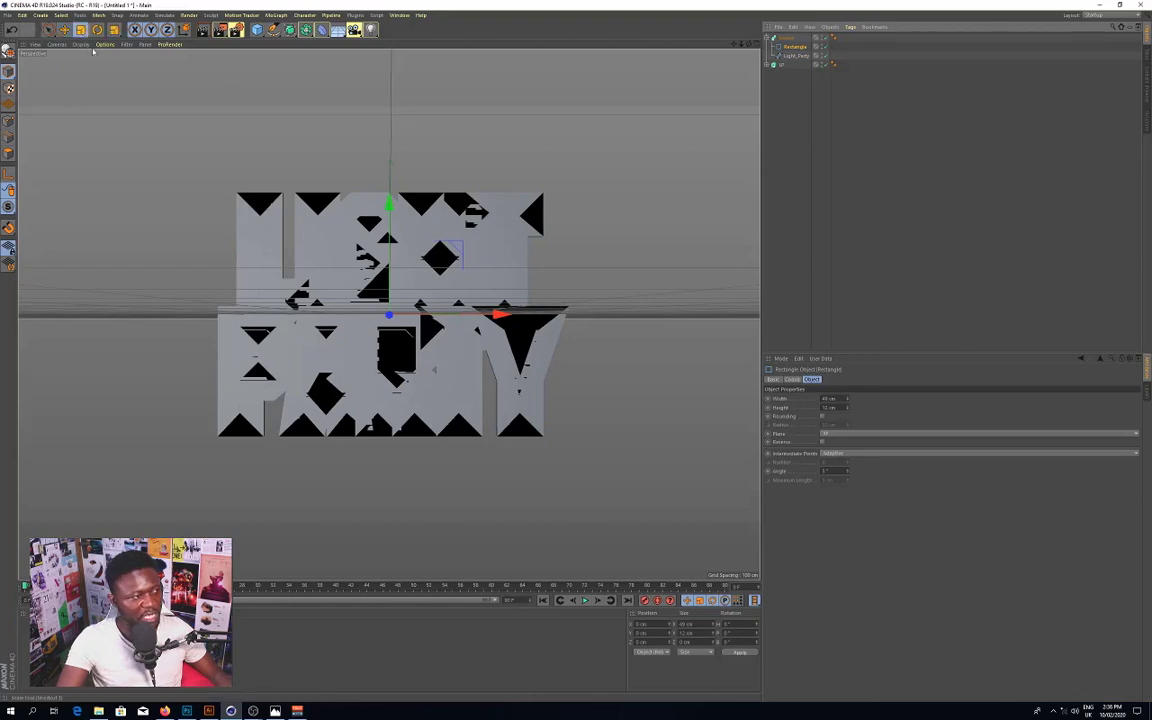
pyautogui.press('t')
pyautogui.moveTo(536, 159); pyautogui.dragTo(350, 279)
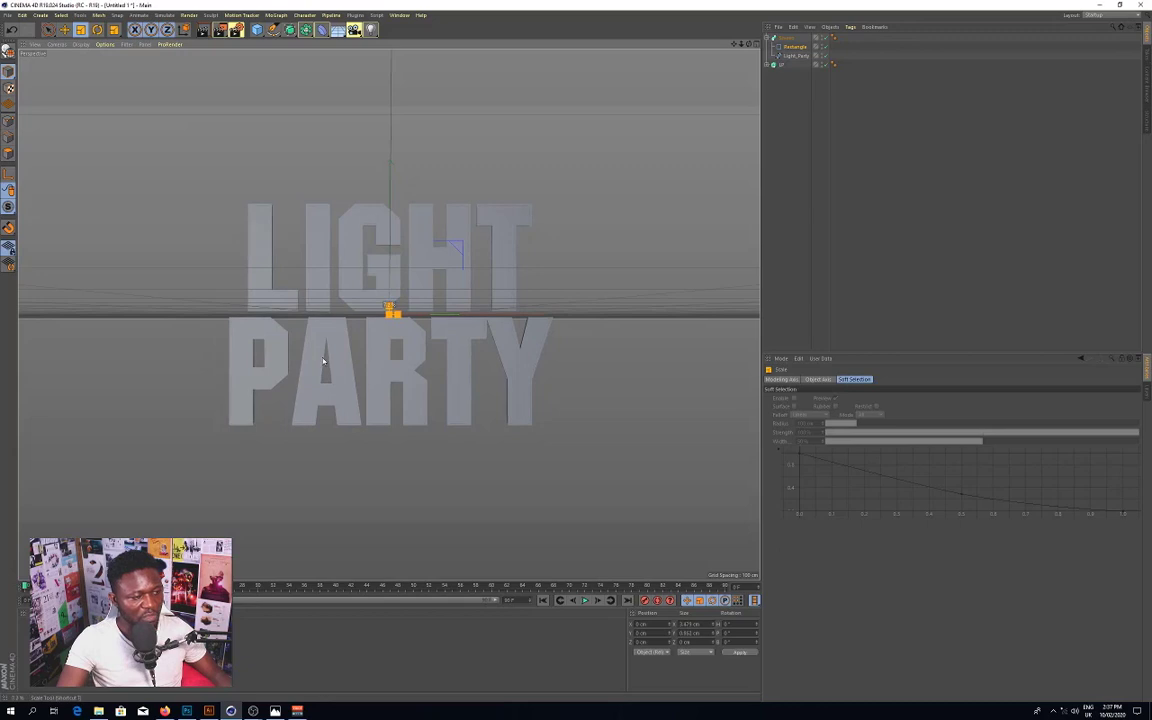
pyautogui.press('e')
pyautogui.click(795, 46)
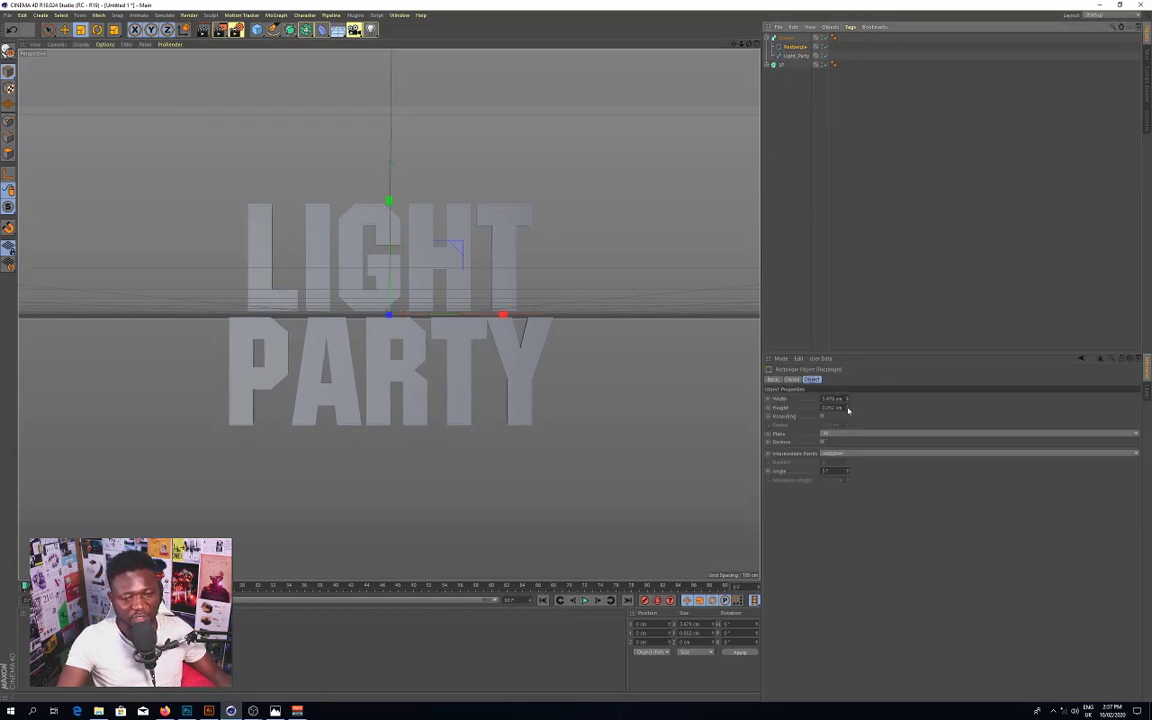
pyautogui.moveTo(848, 409); pyautogui.dragTo(848, 376)
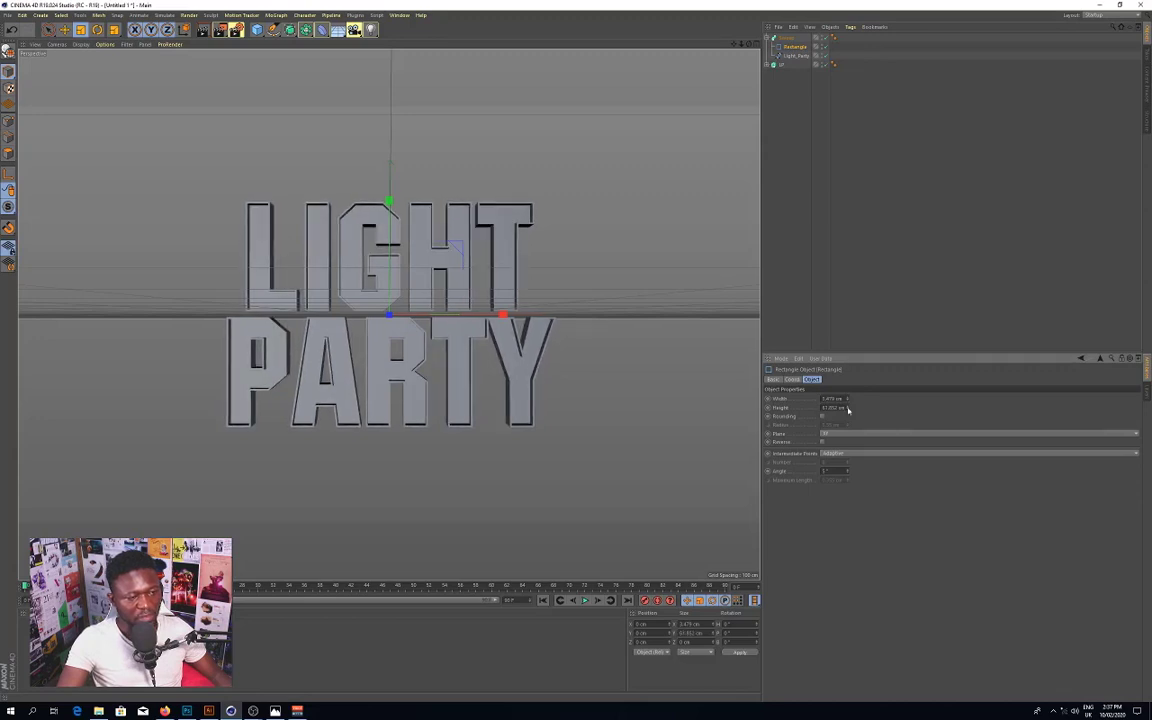
# Step: Collapse the Sweep object's hierarchy and rename the object as LP_W
pyautogui.click(767, 76)
pyautogui.click(767, 38)
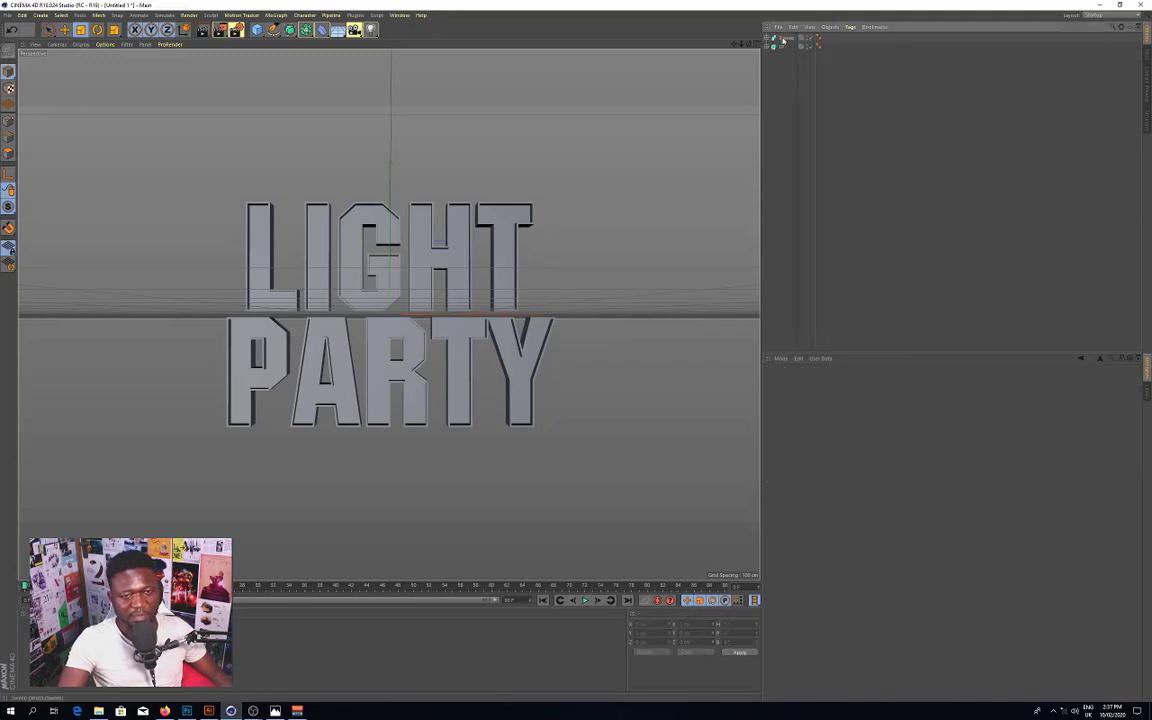
pyautogui.click(784, 39)
pyautogui.doubleClick(784, 39)
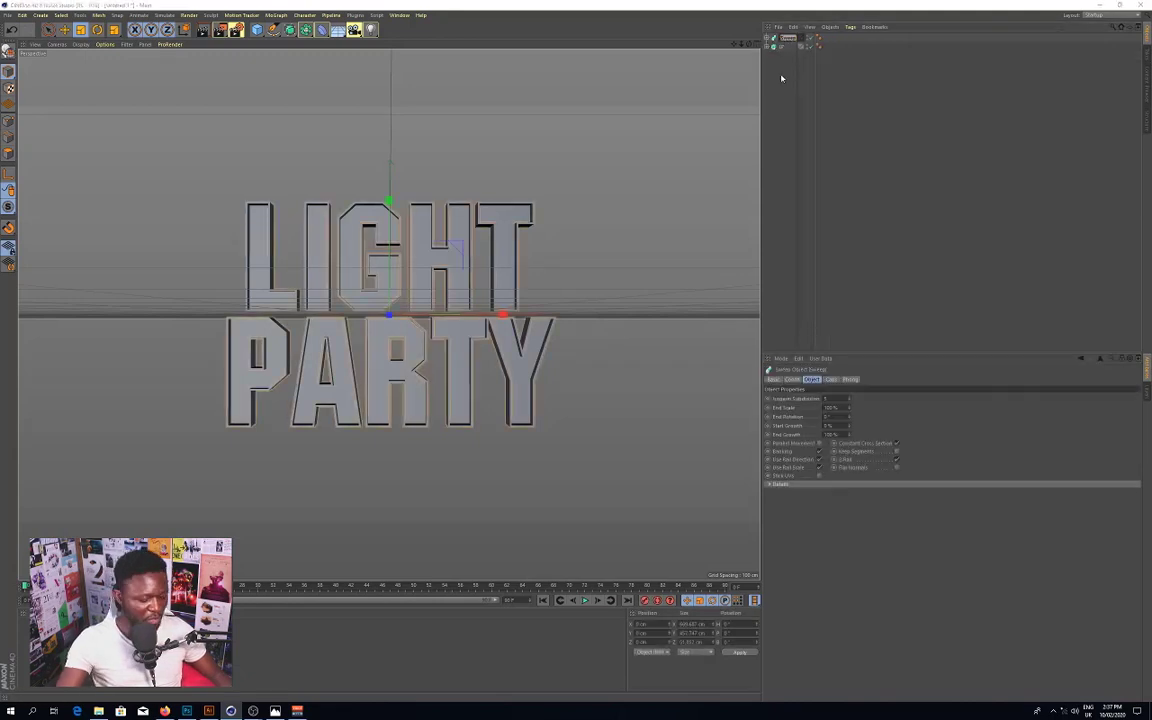
pyautogui.write('l')
pyautogui.write('LP')
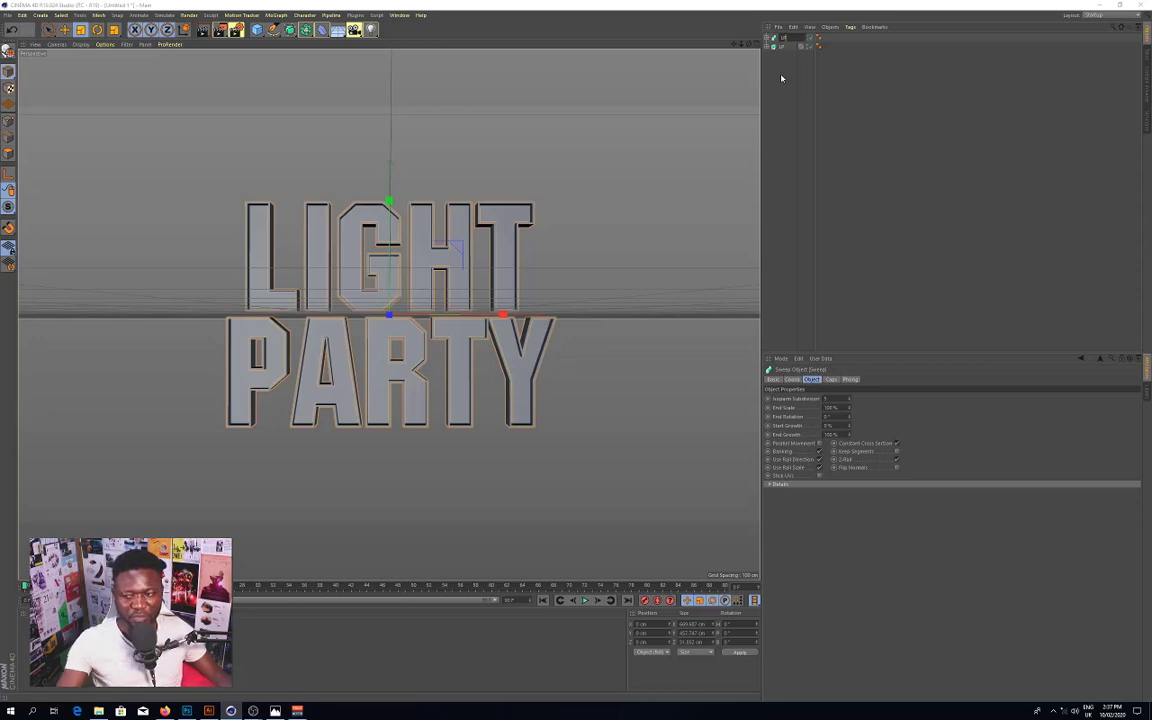
pyautogui.press('Return')
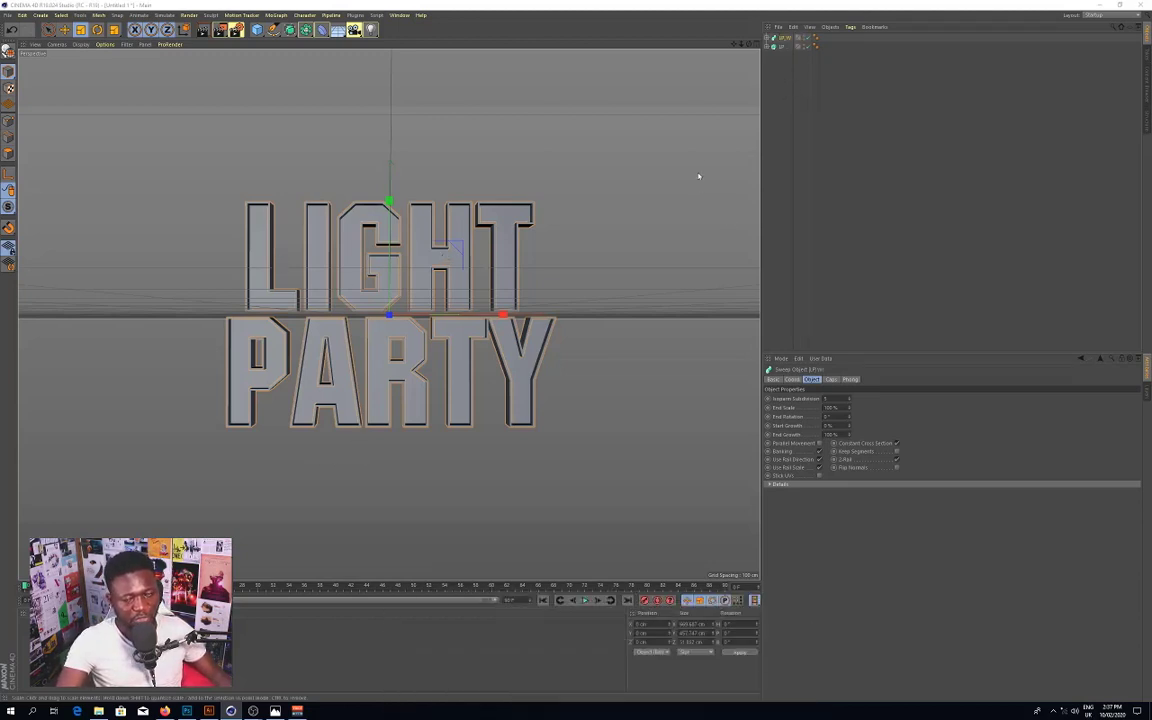
# Step: Maximize the Front view and activate the Pen tool for drawing splines over the lettering
pyautogui.click(757, 46)
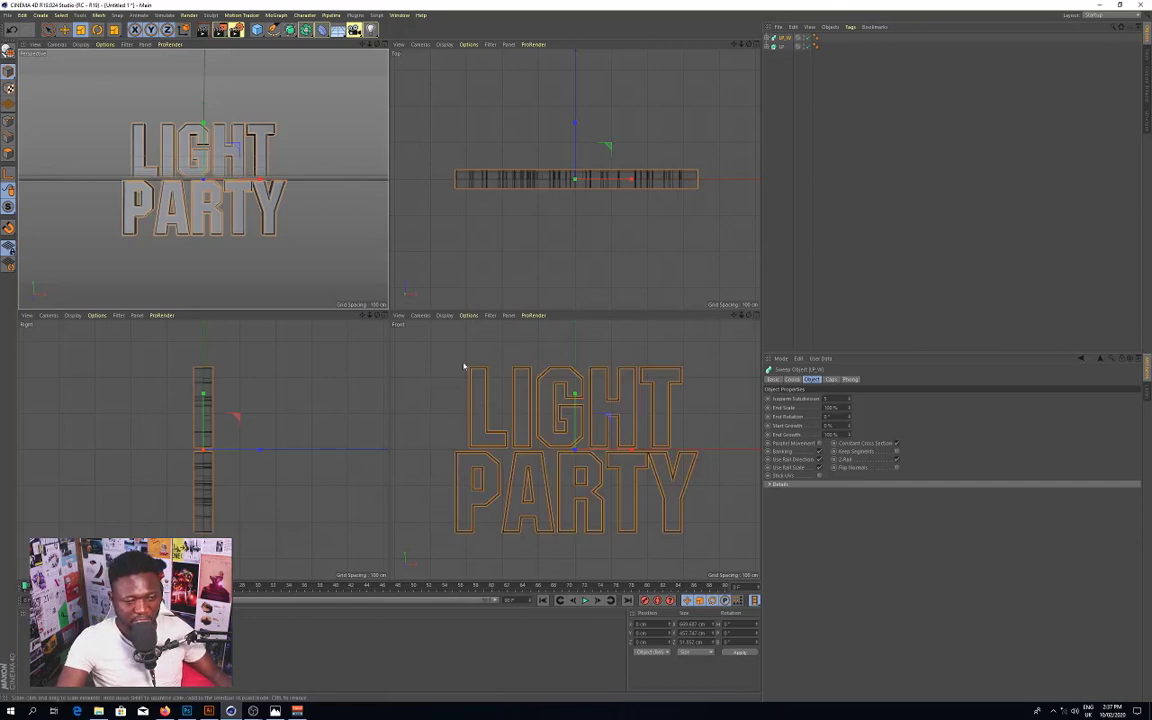
pyautogui.click(752, 315)
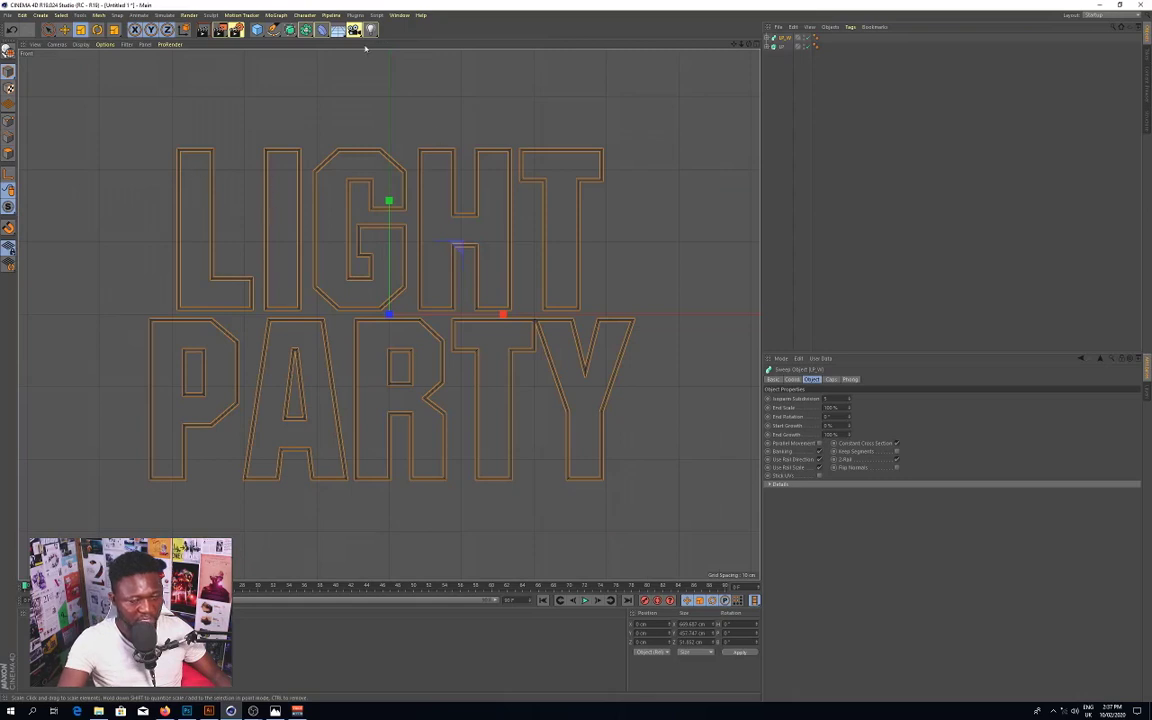
pyautogui.click(272, 29)
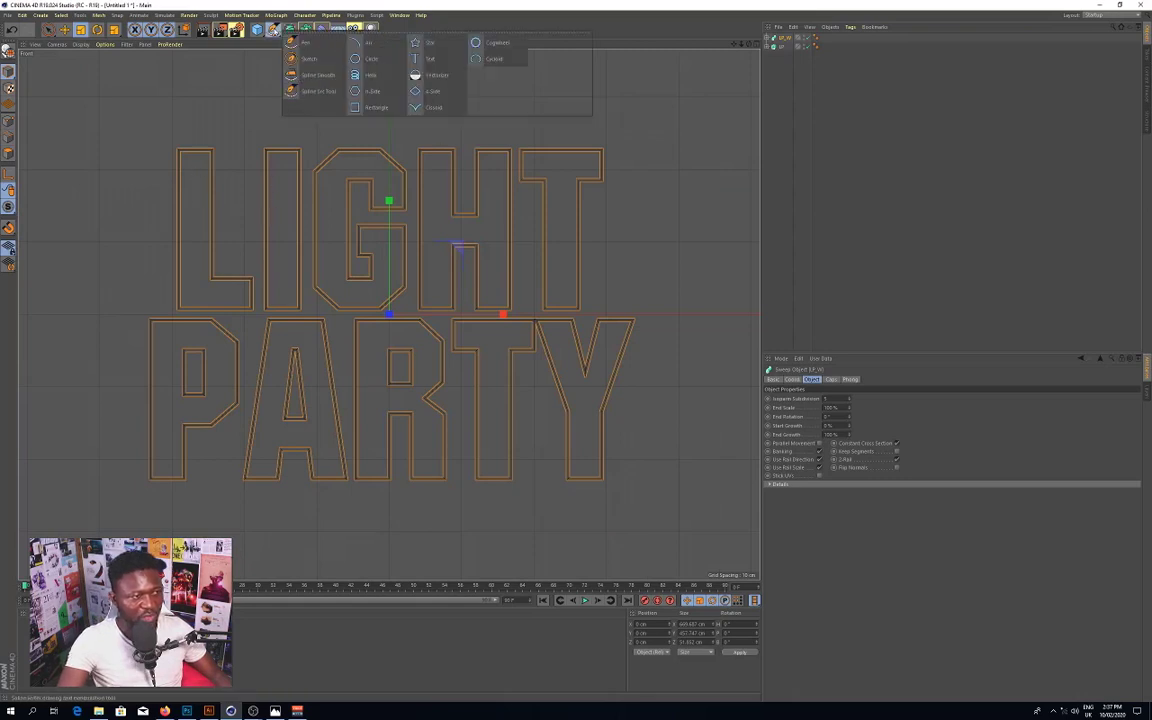
pyautogui.click(293, 43)
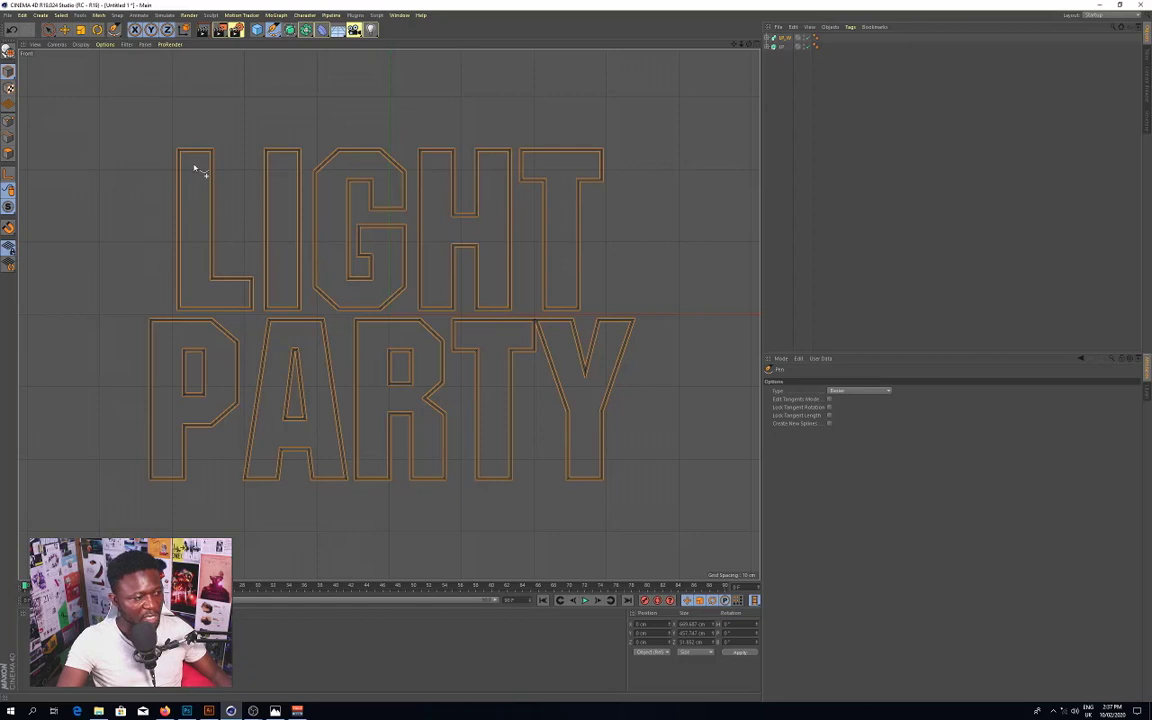
pyautogui.scroll(2, 178, 185)
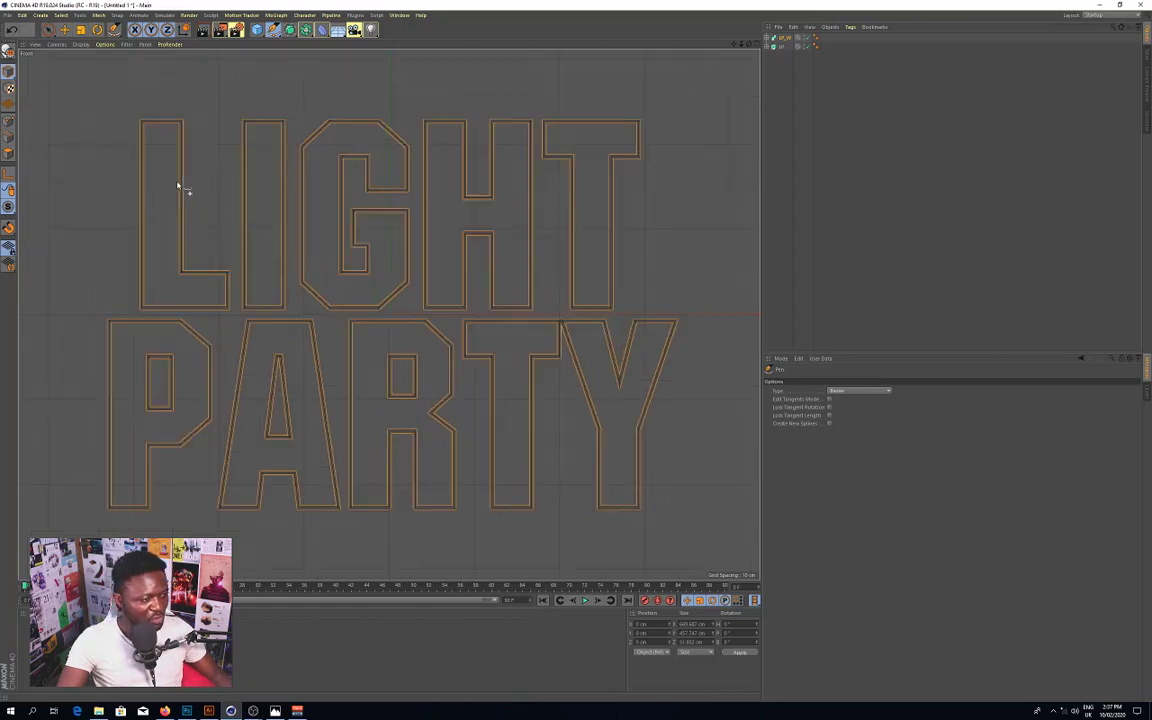
pyautogui.scroll(1, 178, 185)
pyautogui.moveTo(120, 145); pyautogui.dragTo(302, 190)
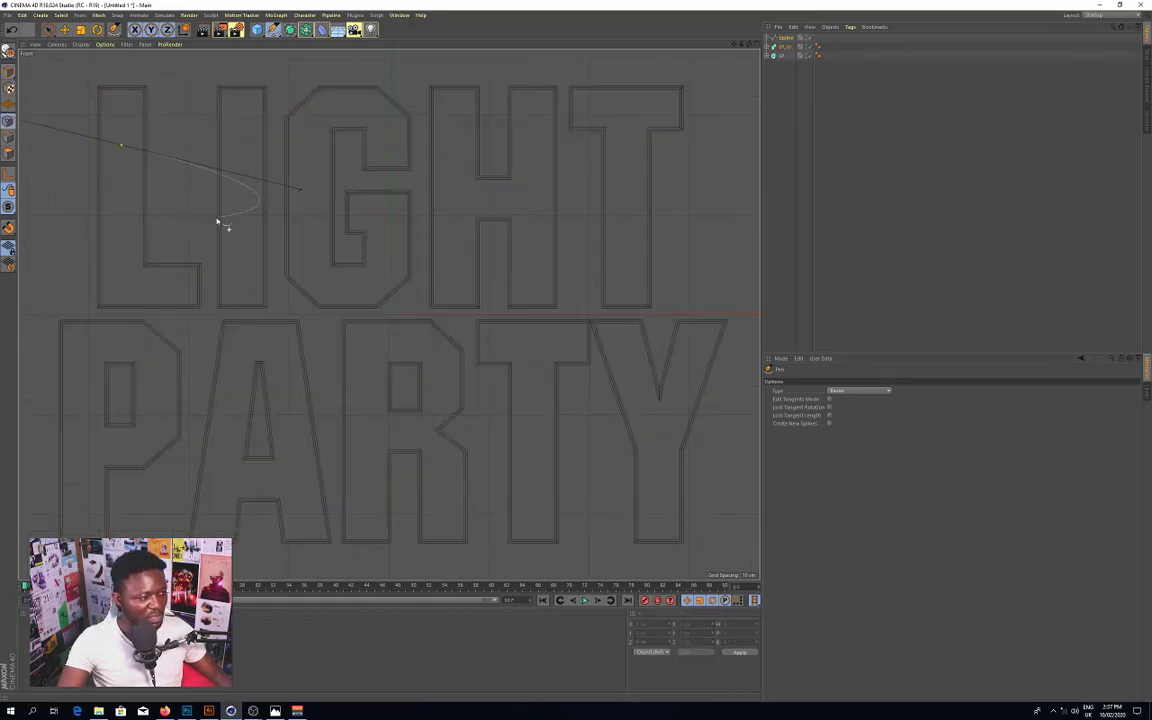
pyautogui.hotkey('ctrl', 'z')
# Step: Draw an L-shaped spline with the Pen tool inside the letter L of LIGHT, running down the stem and along the foot
pyautogui.moveTo(734, 44); pyautogui.dragTo(760, 51)
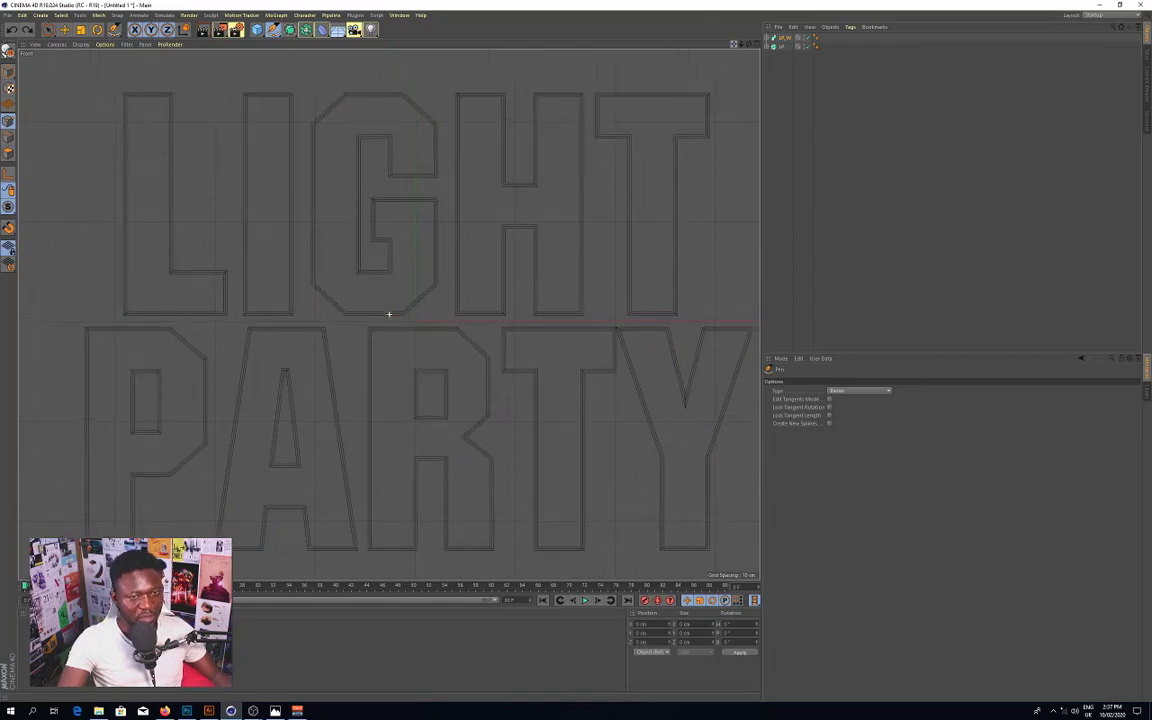
pyautogui.keyDown('alt'); pyautogui.moveTo(389, 314); pyautogui.dragTo(495, 313, button='middle'); pyautogui.keyUp('alt')
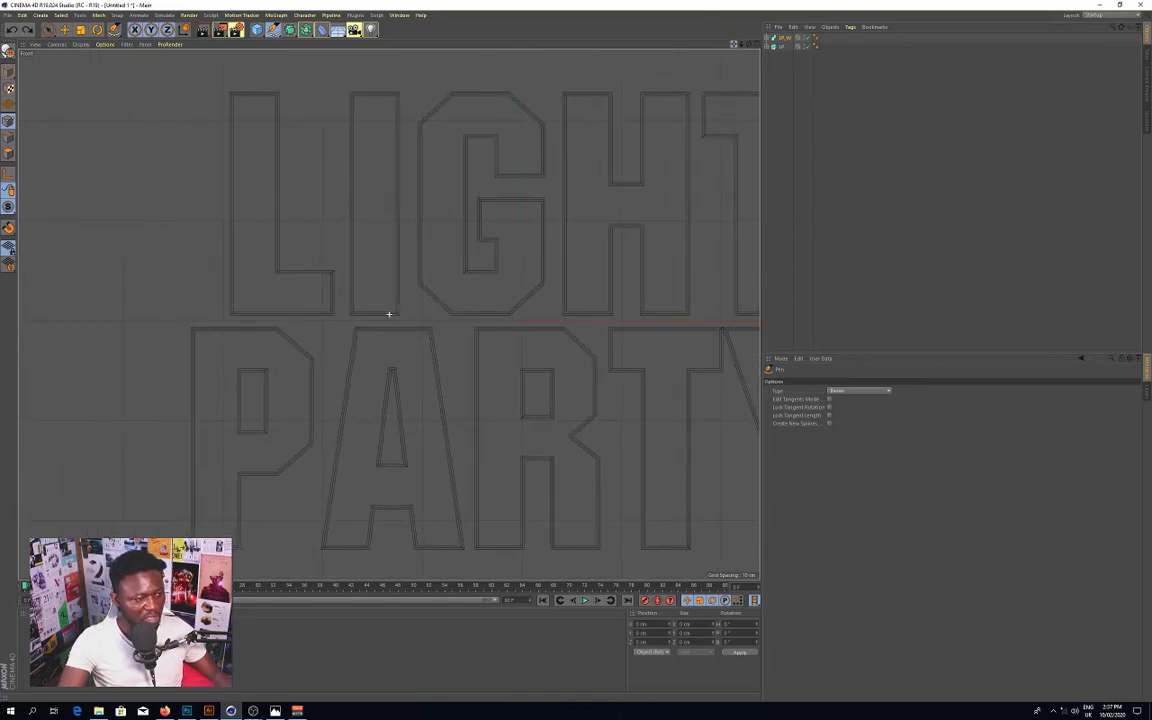
pyautogui.click(252, 121)
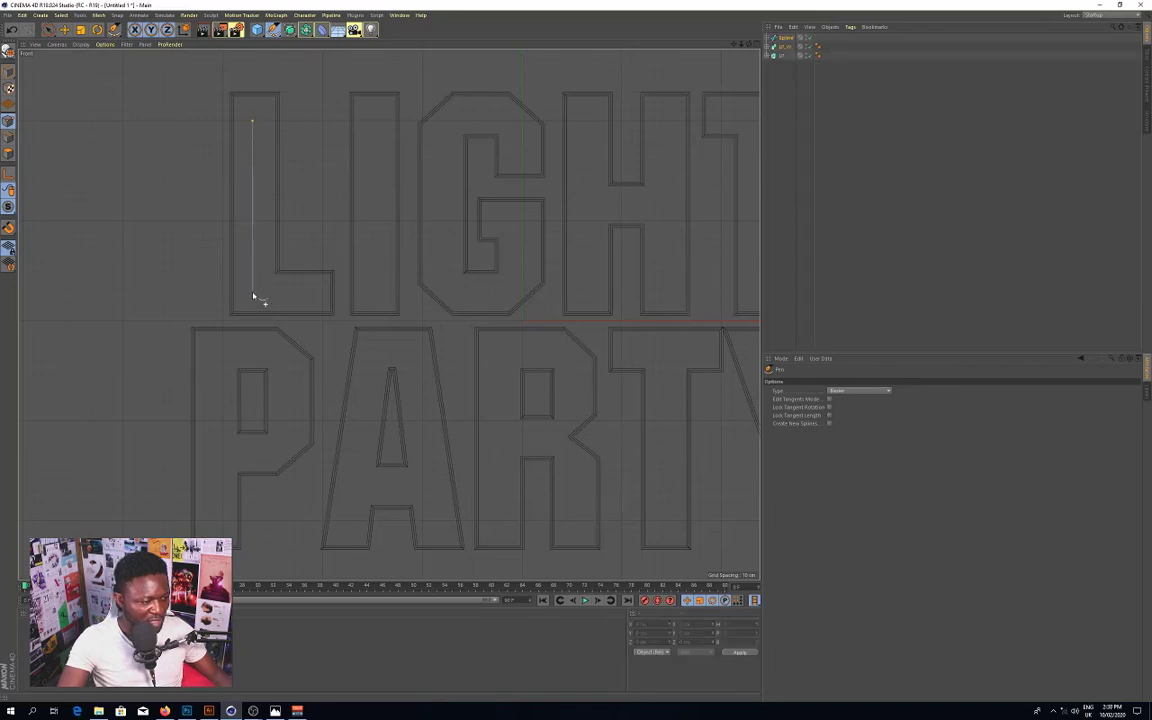
pyautogui.click(252, 292)
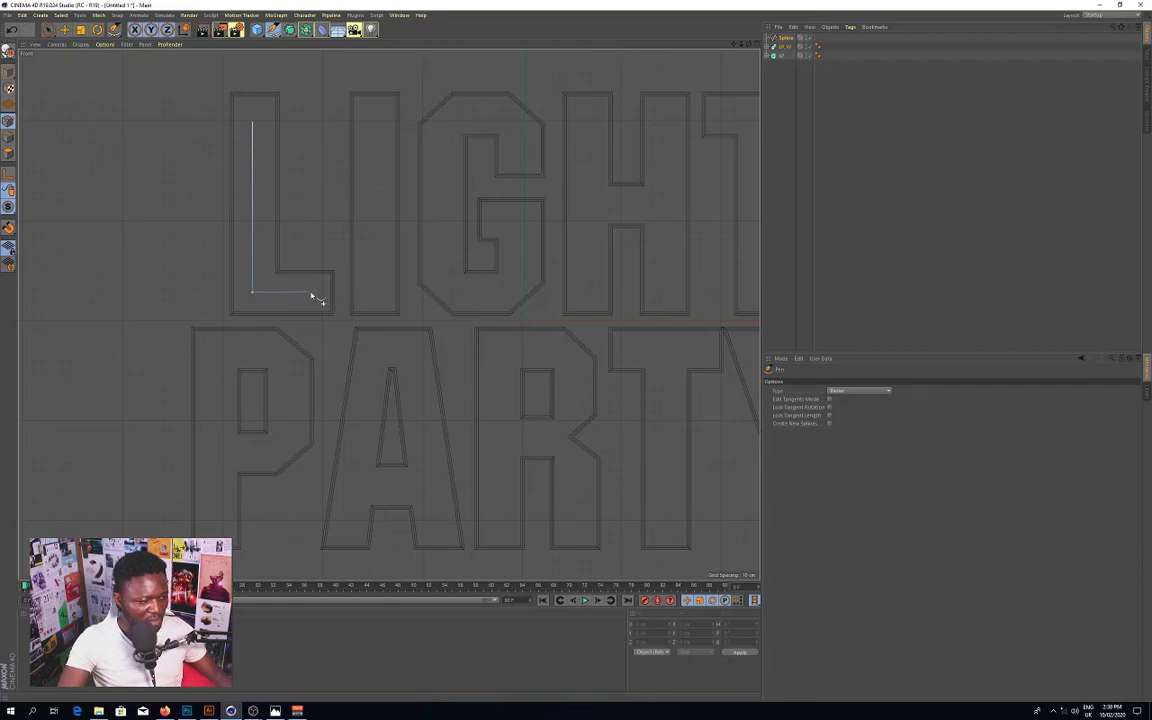
pyautogui.click(310, 292)
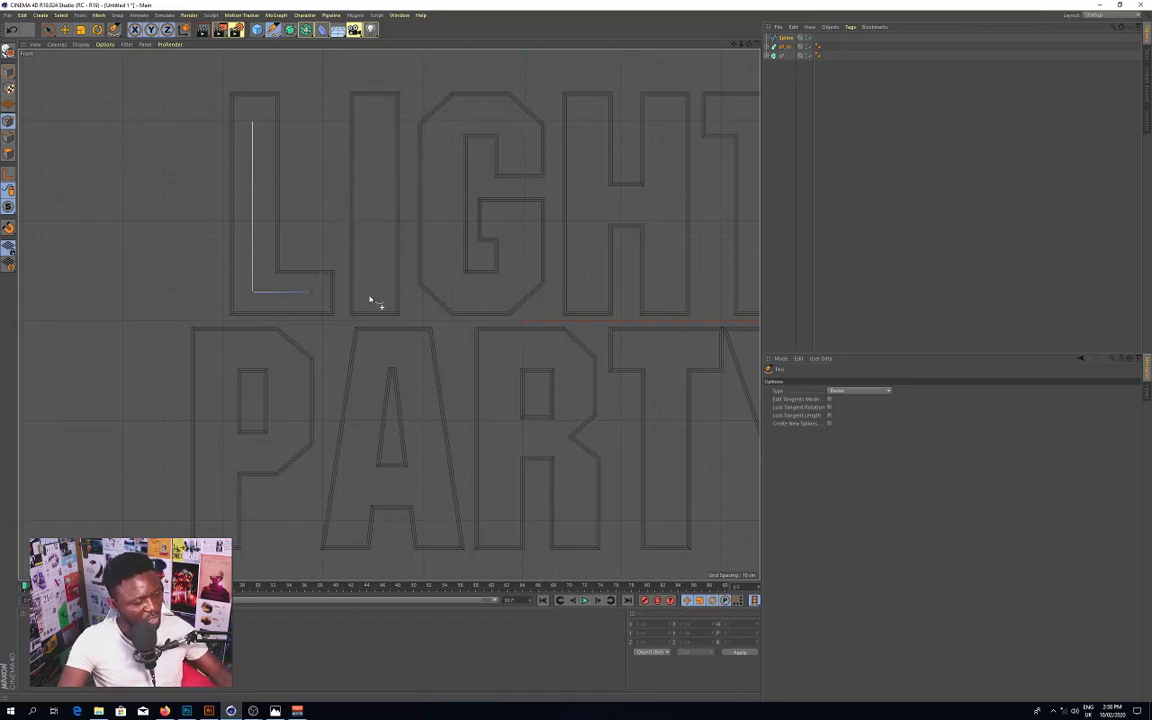
# Step: Draw a straight vertical spline segment down the centre of the letter I in LIGHT
pyautogui.click(372, 115)
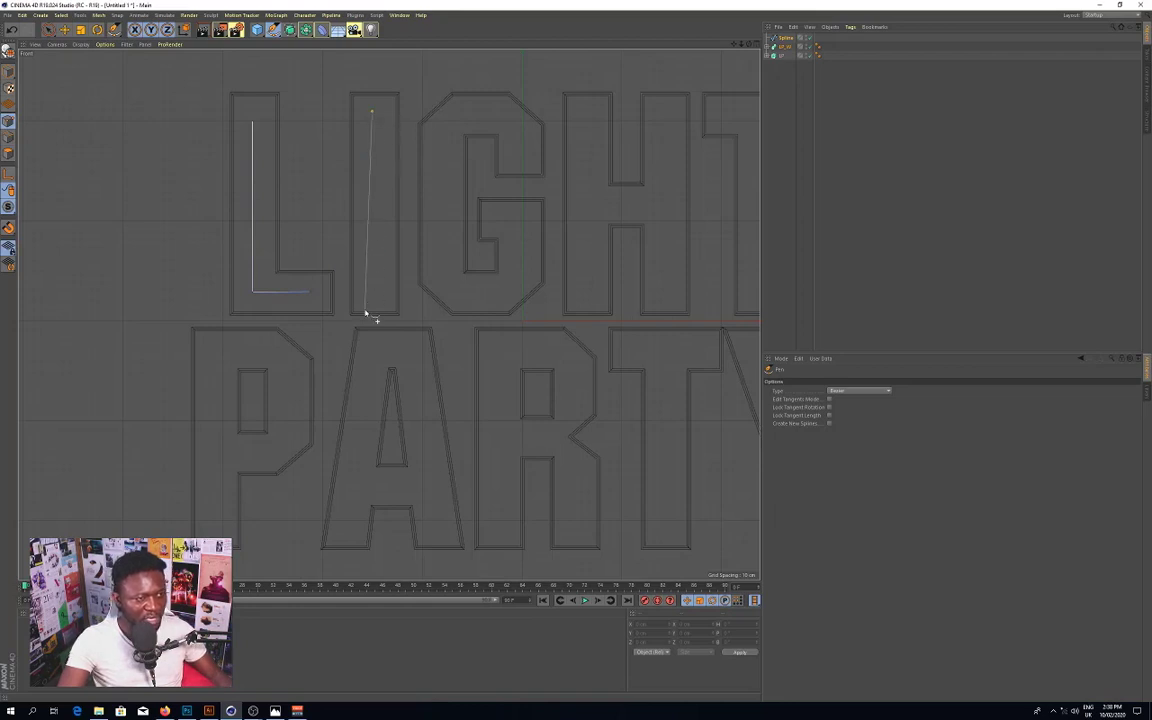
pyautogui.click(372, 290)
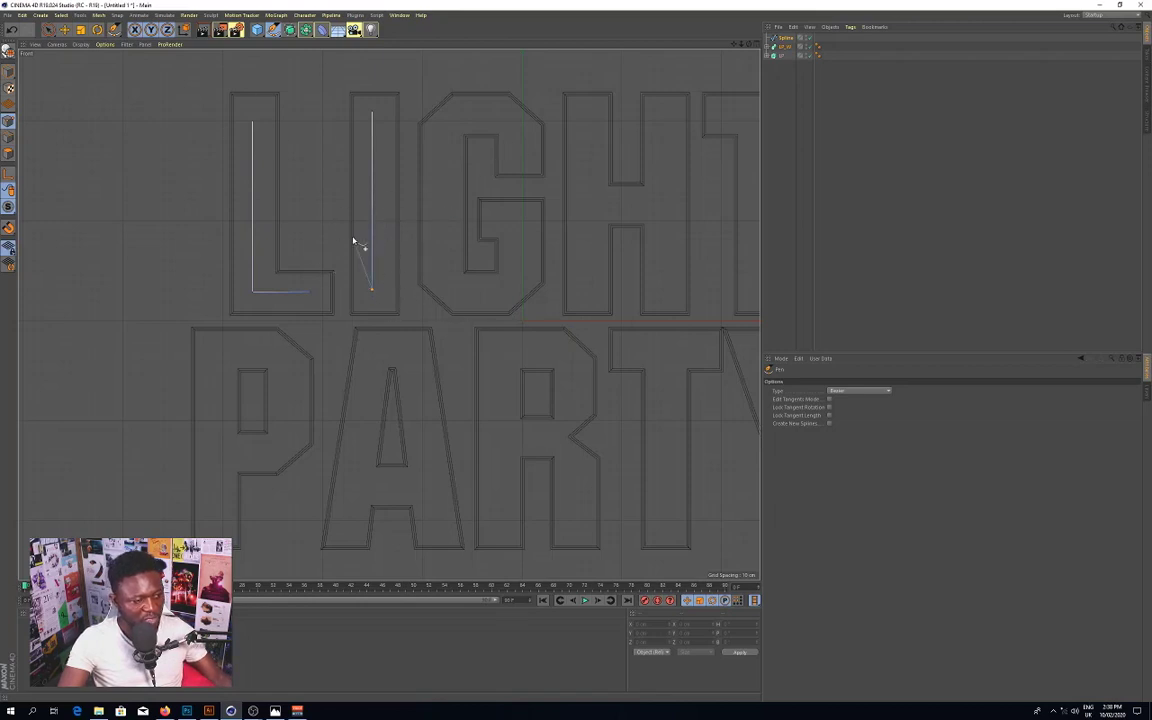
pyautogui.press('Escape')
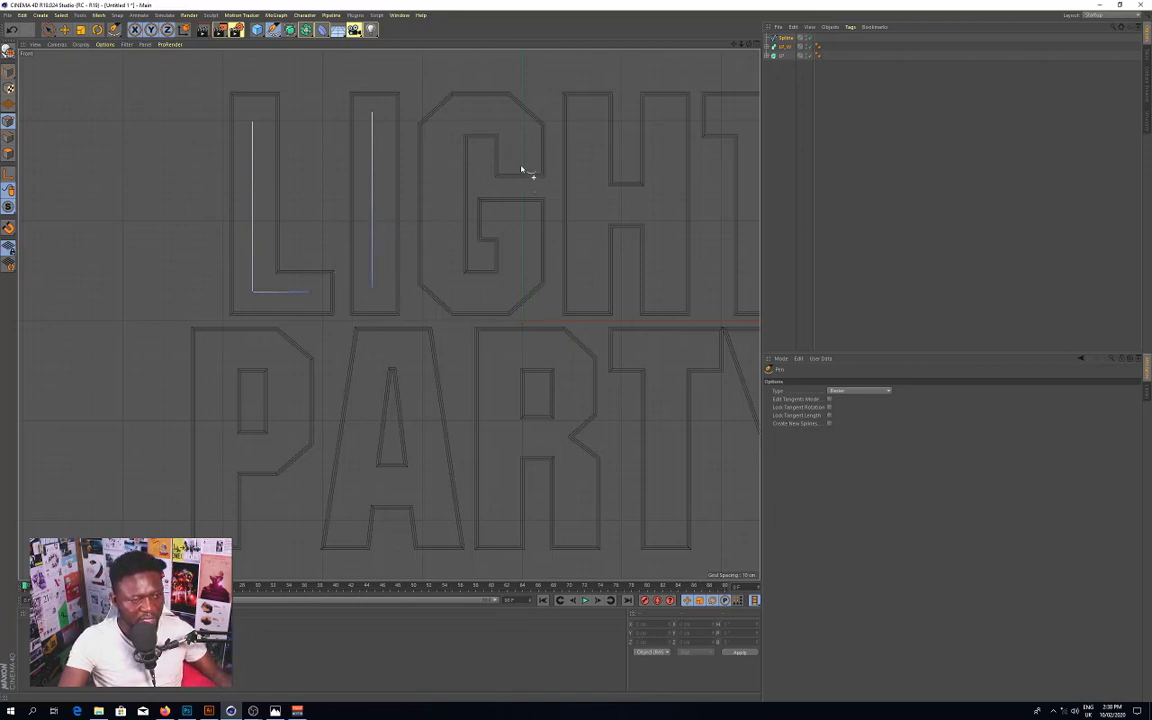
# Step: Draw an open angular spline inside the letter G, following its strokes around to the inner bar
pyautogui.click(503, 114)
pyautogui.click(462, 113)
pyautogui.click(440, 132)
pyautogui.click(440, 271)
pyautogui.click(459, 293)
pyautogui.click(499, 293)
pyautogui.click(522, 275)
pyautogui.click(522, 222)
pyautogui.click(502, 222)
pyautogui.press('Escape')
# Step: Draw three separate spline segments inside the letter H, two along its vertical stems and a short one on the crossbar
pyautogui.keyDown('alt'); pyautogui.moveTo(560, 218); pyautogui.dragTo(399, 243, button='middle'); pyautogui.keyUp('alt')
pyautogui.click(427, 138)
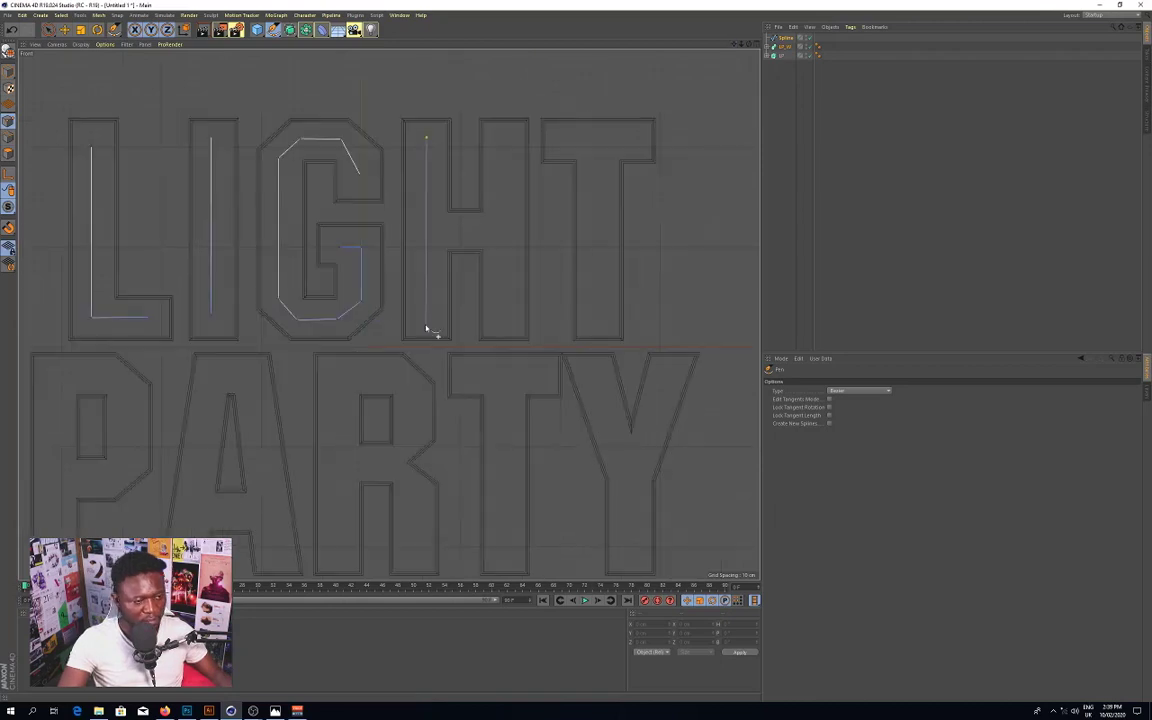
pyautogui.click(425, 323)
pyautogui.press('Escape')
pyautogui.click(508, 138)
pyautogui.click(507, 318)
pyautogui.press('Escape')
pyautogui.click(449, 231)
pyautogui.click(478, 231)
pyautogui.press('Escape')
# Step: Draw a horizontal spline segment in the bar of the T in LIGHT and a separate vertical one down its stem
pyautogui.click(561, 141)
pyautogui.click(634, 141)
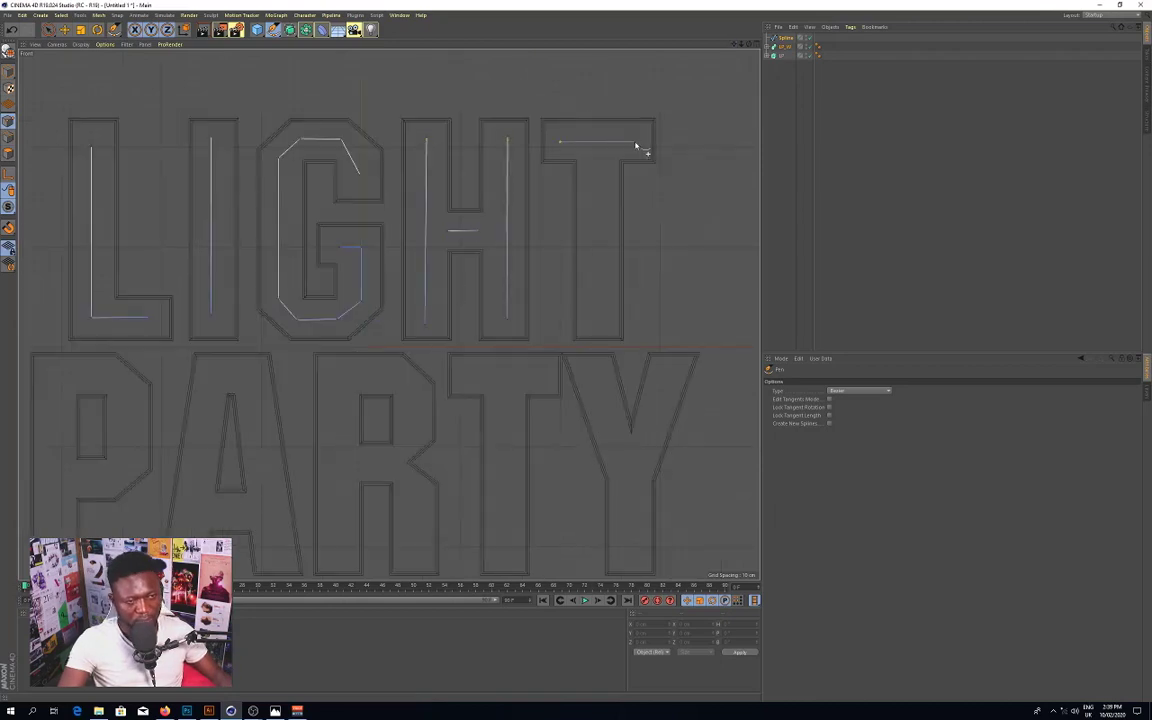
pyautogui.click(599, 168)
pyautogui.click(599, 318)
pyautogui.press('Escape')
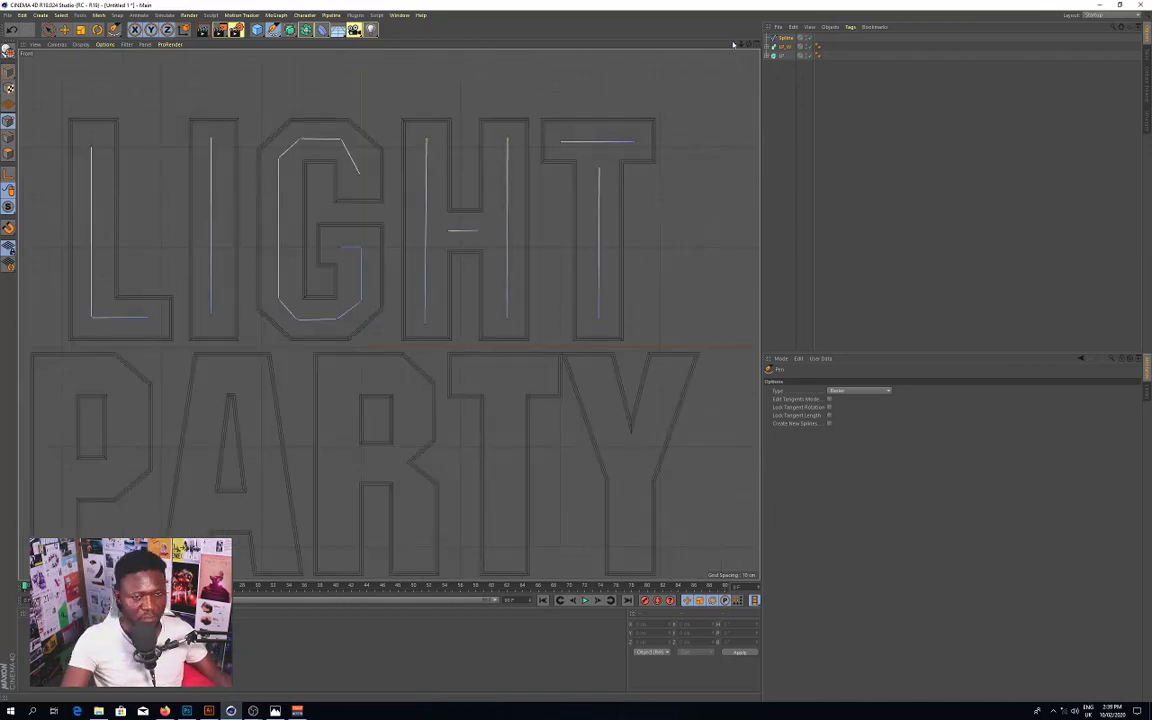
# Step: Draw a vertical spline segment in the stem of the letter P and an angular open segment around its bowl
pyautogui.keyDown('alt'); pyautogui.moveTo(622, 332); pyautogui.dragTo(705, 247, button='middle'); pyautogui.keyUp('alt')
pyautogui.click(137, 297)
pyautogui.click(137, 468)
pyautogui.click(166, 292)
pyautogui.click(196, 292)
pyautogui.click(213, 310)
pyautogui.click(213, 375)
pyautogui.click(196, 392)
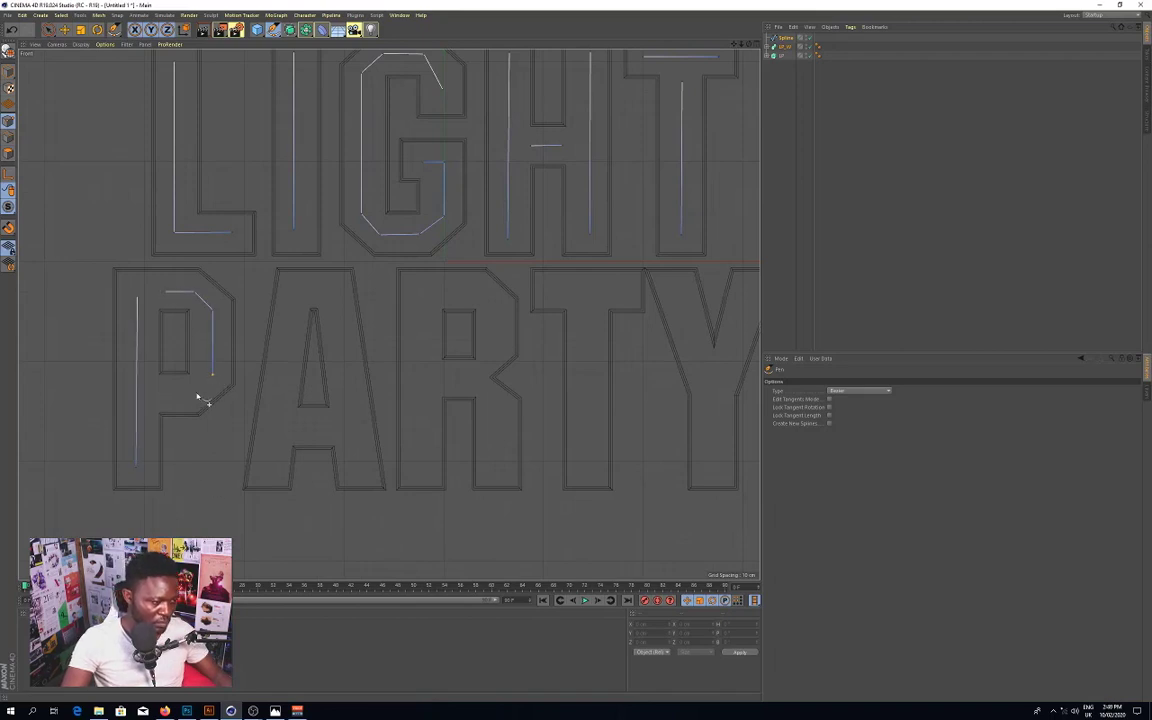
pyautogui.click(160, 392)
# Step: Draw an open spline up, across and down the letter A, plus a short separate segment on its crossbar
pyautogui.click(265, 463)
pyautogui.click(294, 293)
pyautogui.click(331, 293)
pyautogui.click(357, 462)
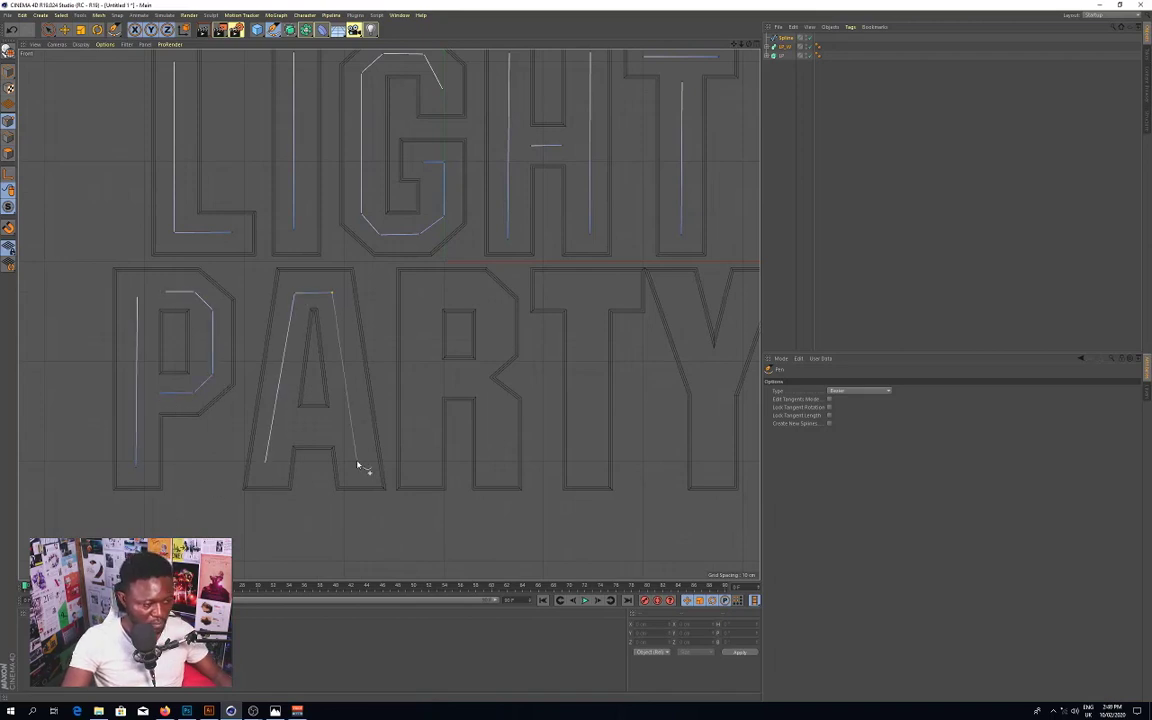
pyautogui.click(299, 426)
pyautogui.click(327, 426)
# Step: Draw spline segments inside the letter R for its stem, its upper bowl and its angled leg
pyautogui.click(421, 290)
pyautogui.click(420, 463)
pyautogui.click(446, 290)
pyautogui.click(477, 290)
pyautogui.click(493, 307)
pyautogui.click(493, 352)
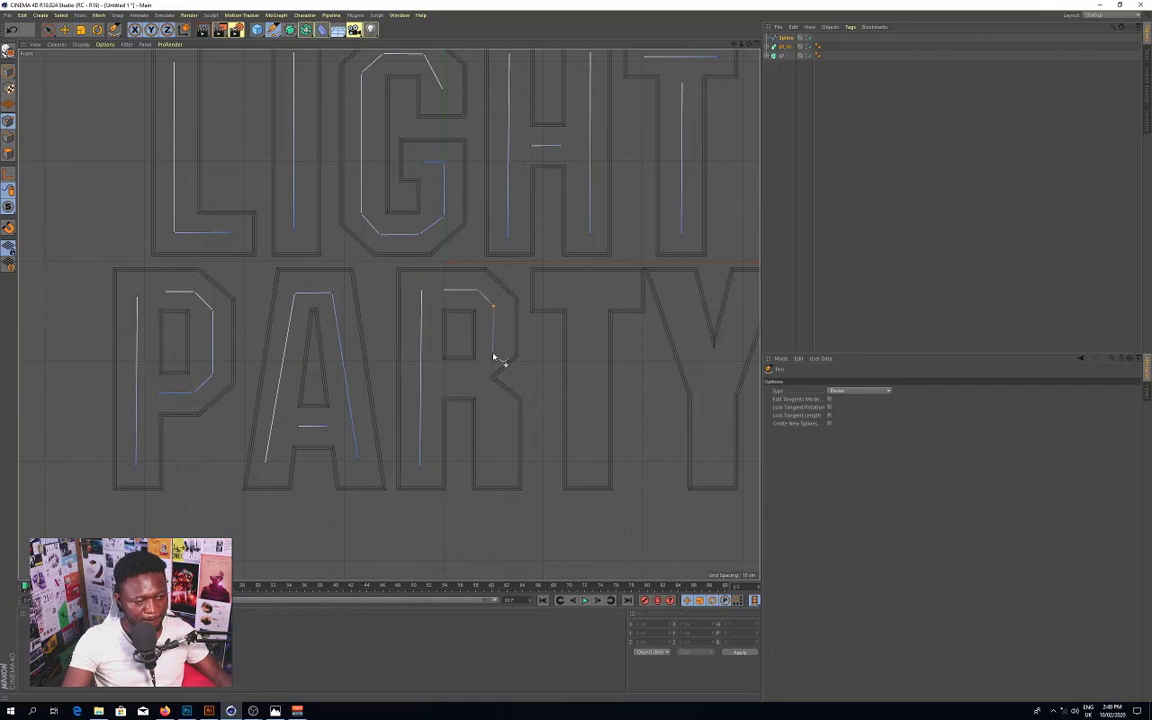
pyautogui.click(446, 378)
pyautogui.click(472, 378)
pyautogui.click(493, 401)
pyautogui.click(493, 476)
pyautogui.press('Escape')
# Step: Draw a vertical spline segment in the stem of the T in PARTY and a horizontal one in its bar
pyautogui.click(587, 315)
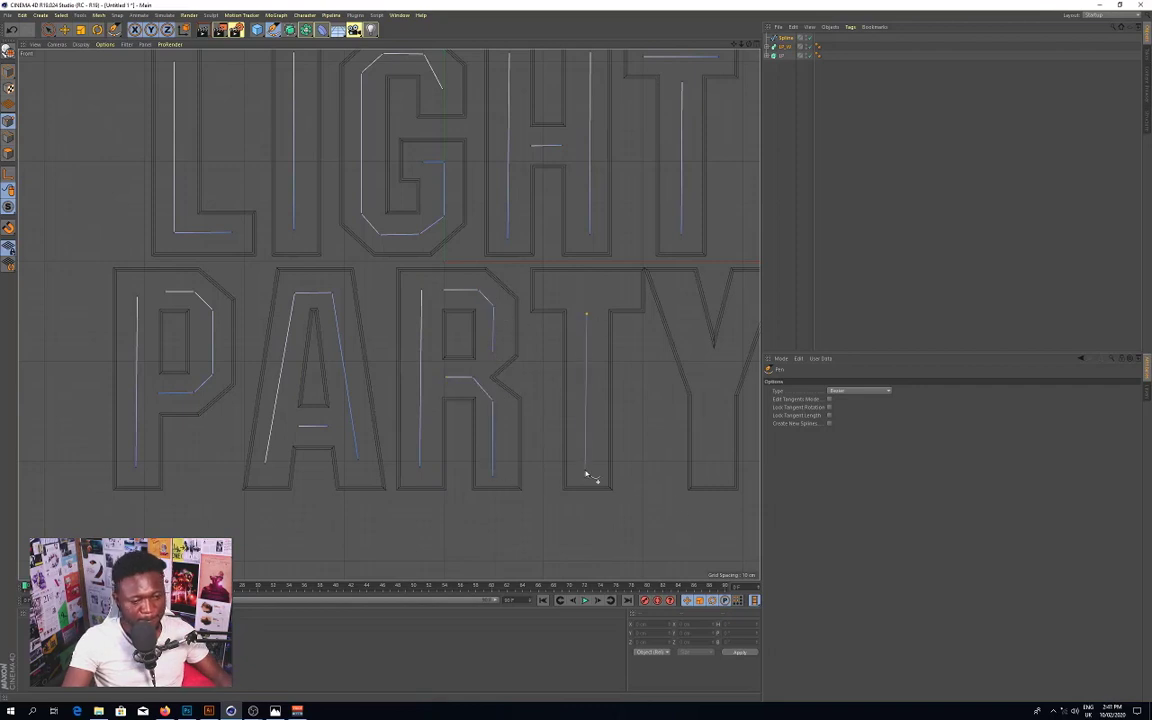
pyautogui.click(587, 470)
pyautogui.press('Escape')
pyautogui.click(551, 291)
pyautogui.click(626, 291)
# Step: Draw a spline down one arm and the stem of the letter Y, and add a segment for its other arm
pyautogui.keyDown('alt'); pyautogui.moveTo(597, 478); pyautogui.dragTo(487, 479, button='middle'); pyautogui.keyUp('alt')
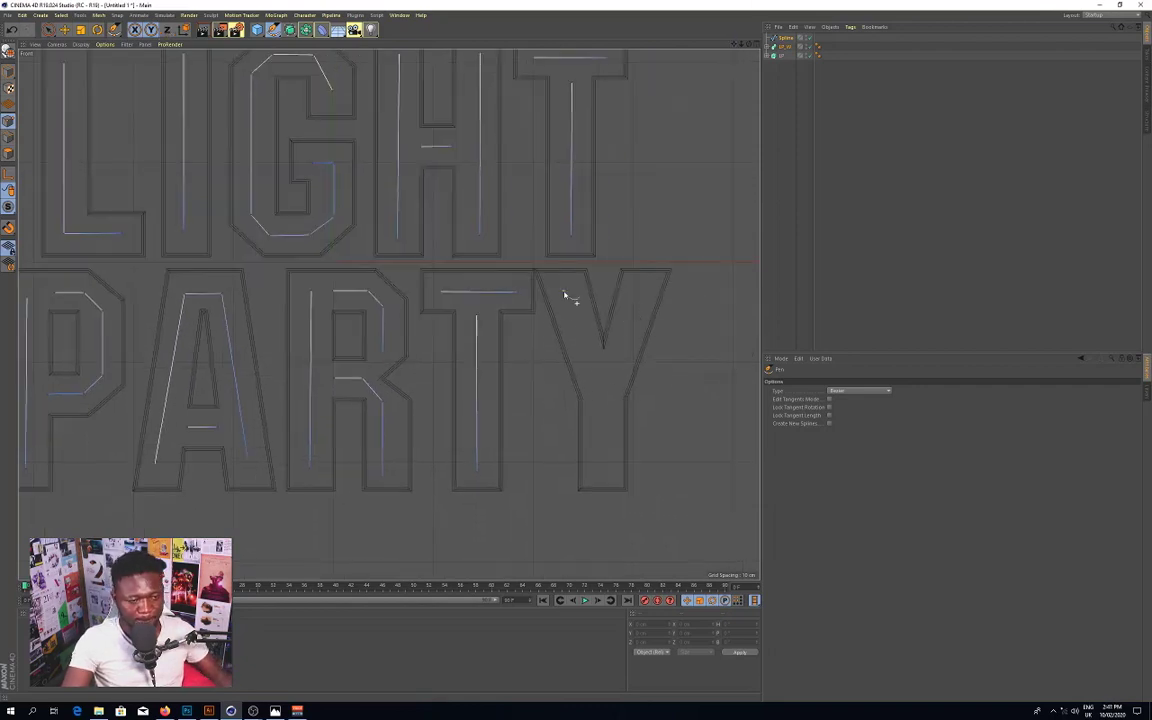
pyautogui.click(565, 292)
pyautogui.click(601, 379)
pyautogui.click(601, 470)
pyautogui.press('Escape')
pyautogui.click(641, 286)
pyautogui.scroll(-3, 620, 365)
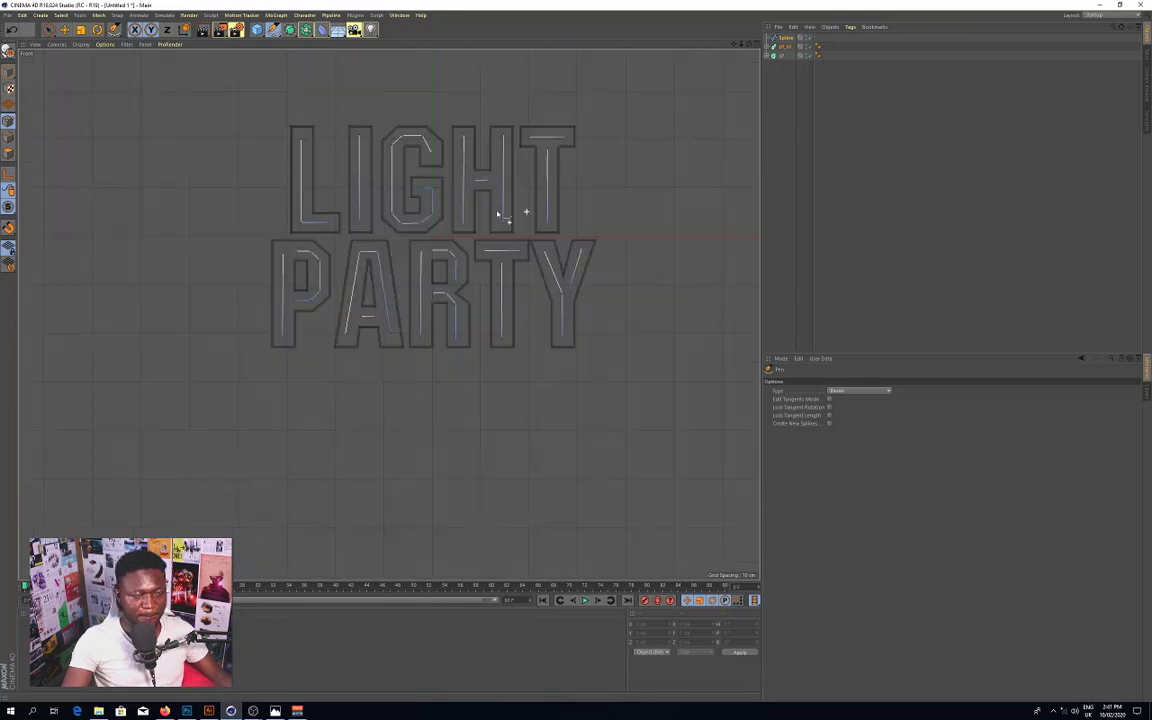
pyautogui.scroll(1, 450, 205)
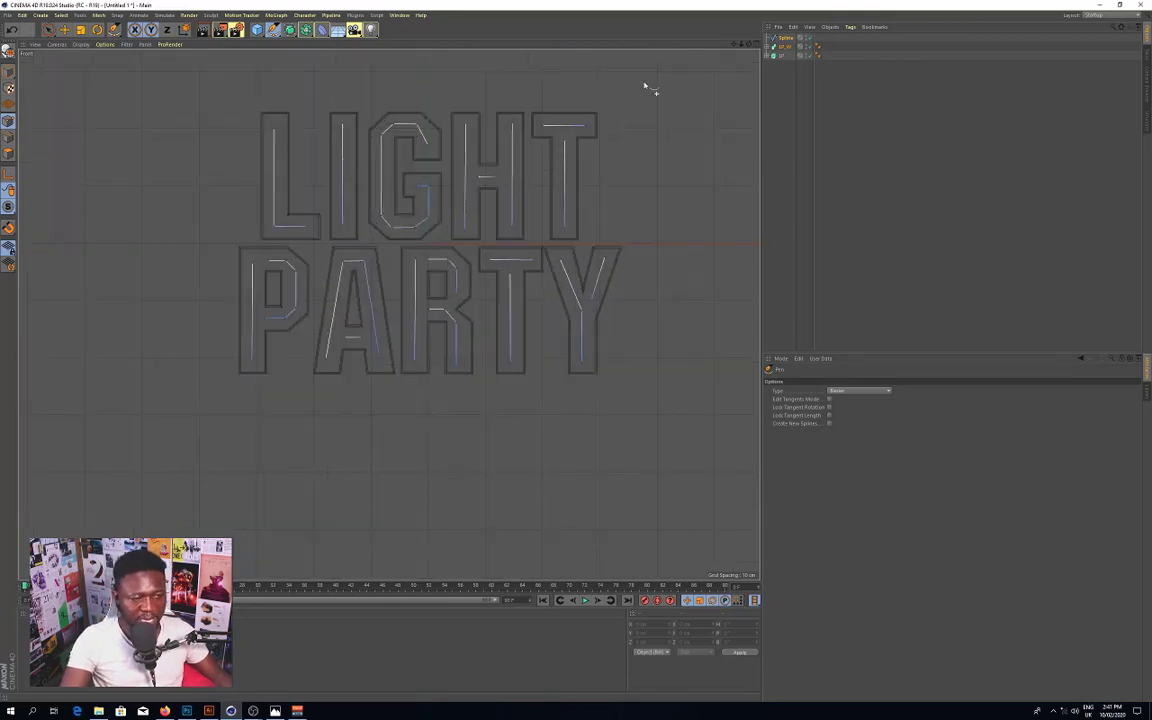
# Step: Add a Cylinder primitive in the maximized Perspective view and set its orientation to +Z
pyautogui.click(749, 45)
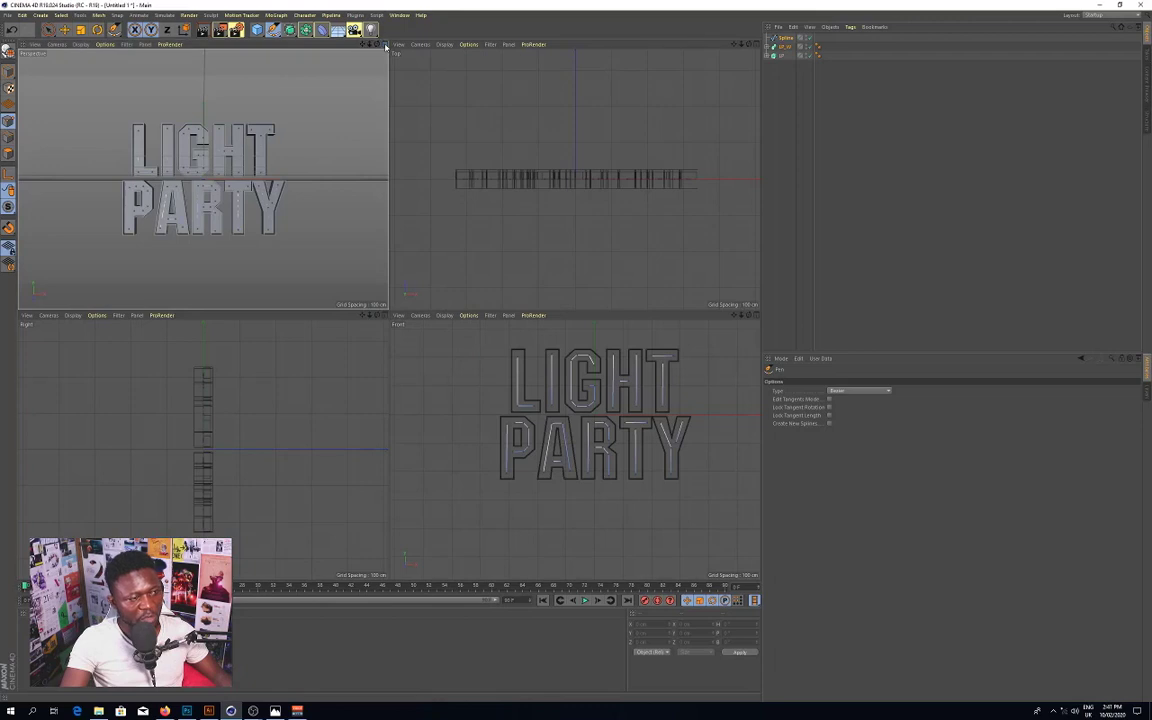
pyautogui.click(385, 46)
pyautogui.click(257, 29)
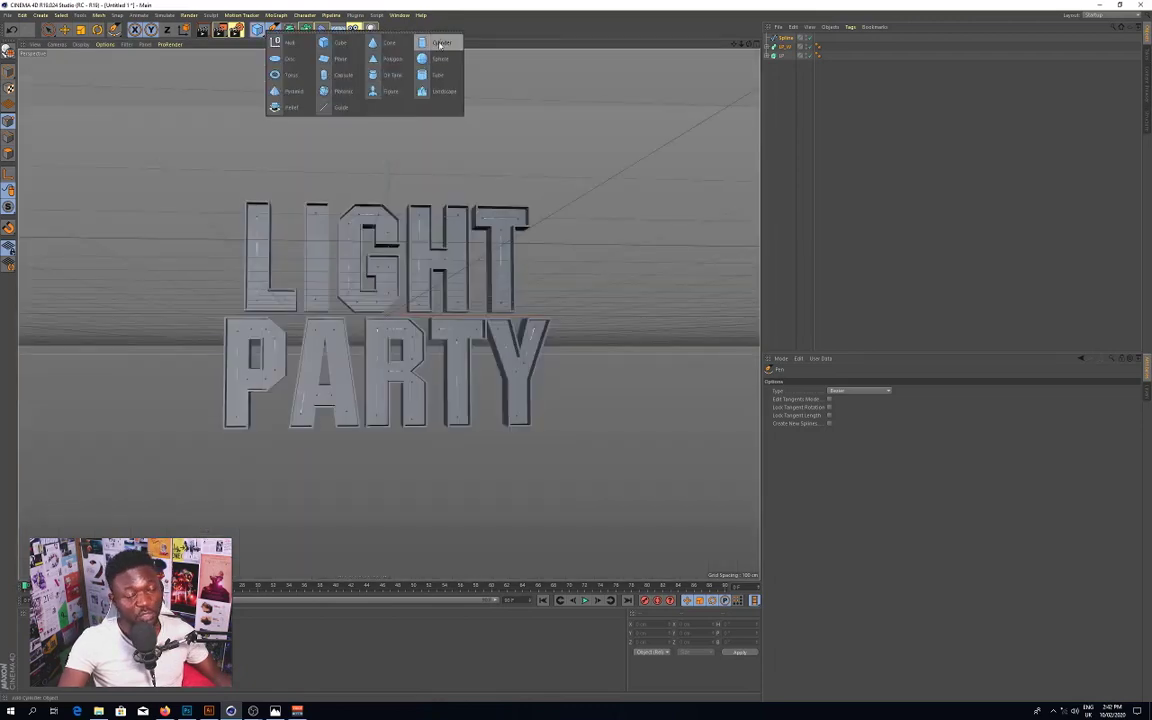
pyautogui.click(440, 44)
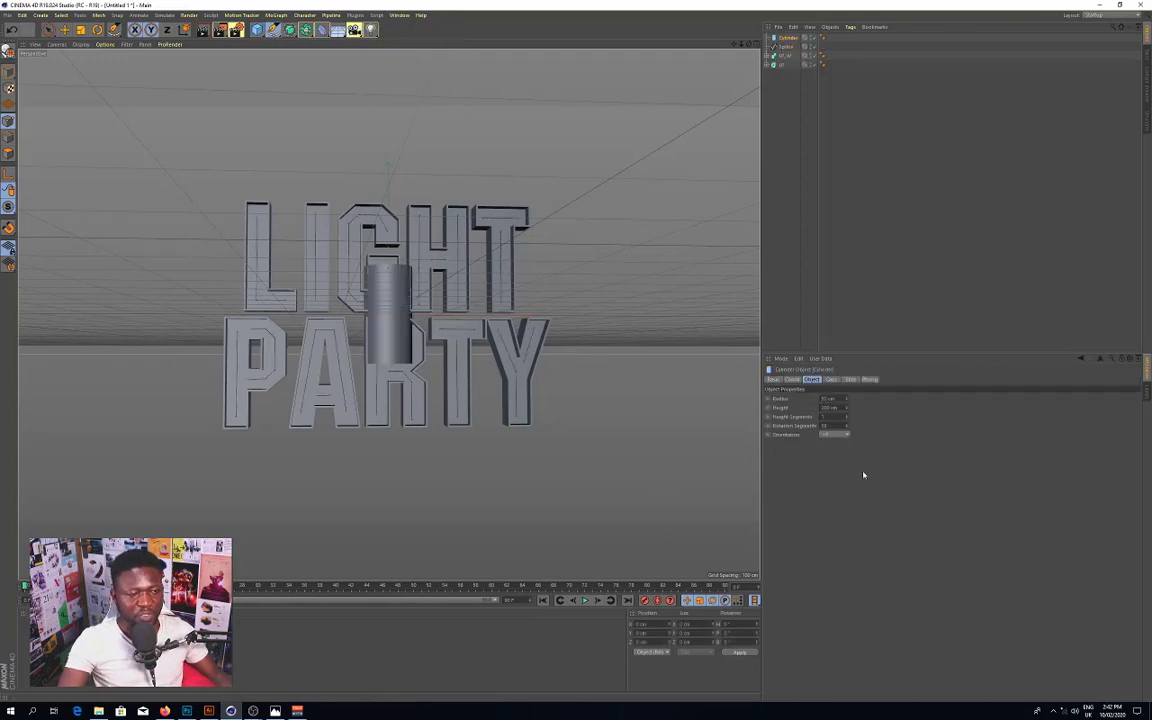
pyautogui.click(836, 434)
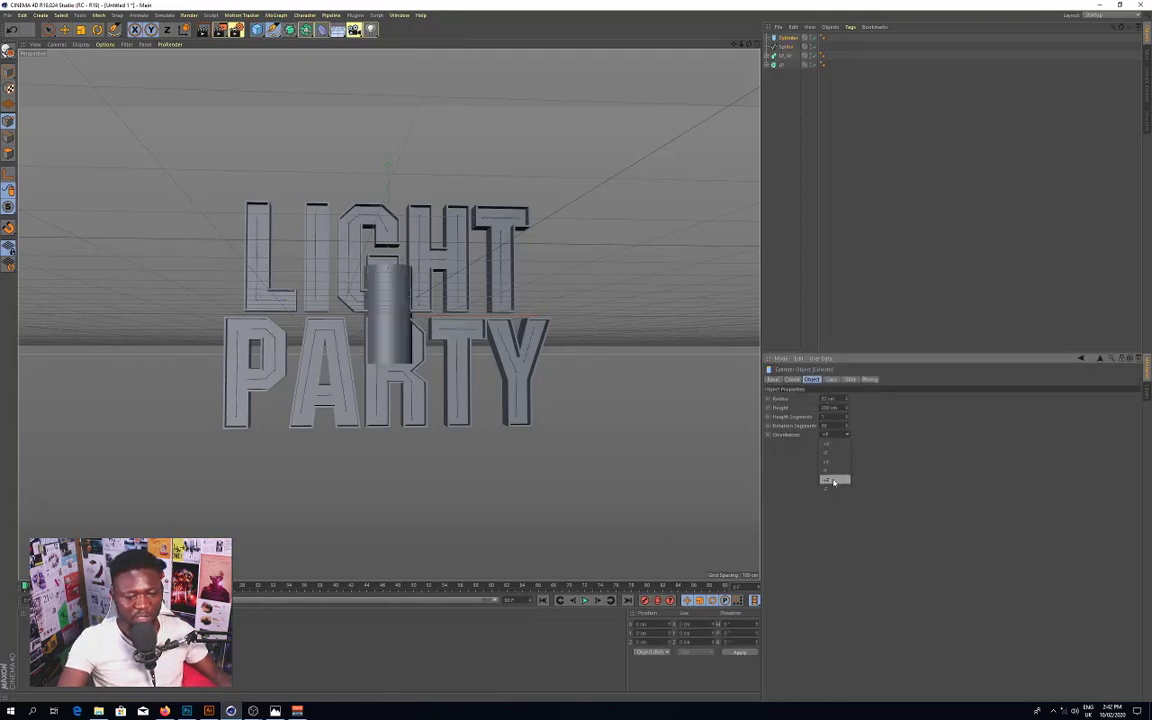
pyautogui.click(835, 481)
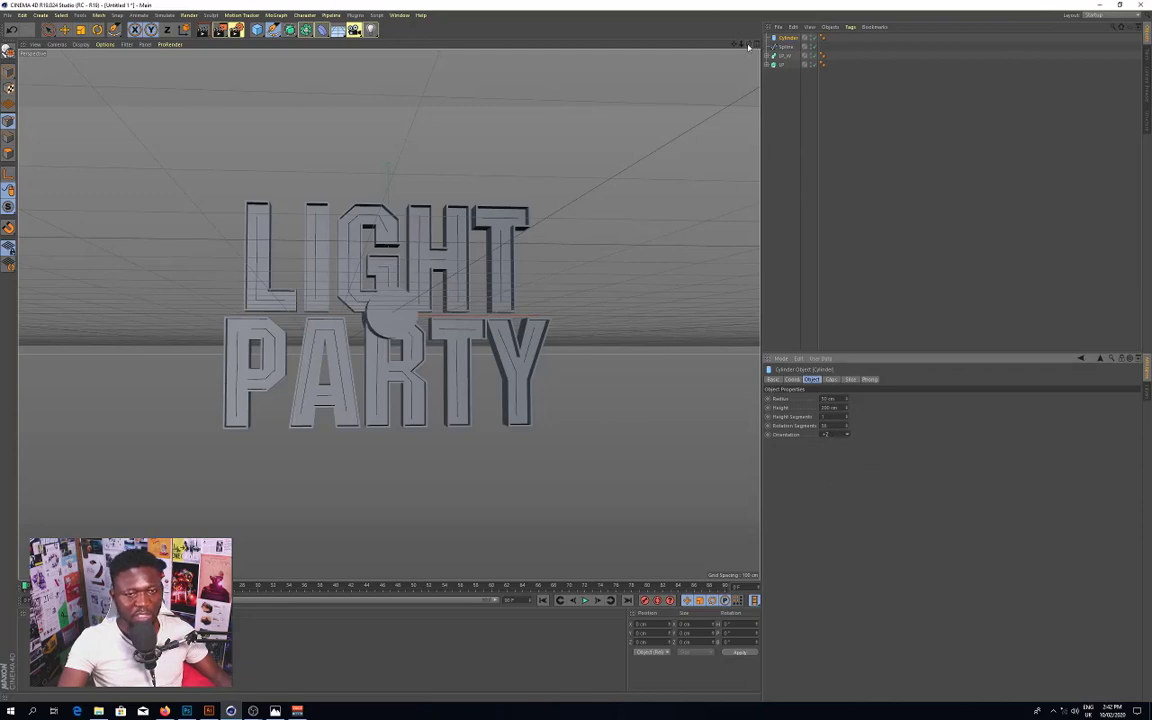
# Step: Scale the cylinder down uniformly until it is a small disc against the lettering
pyautogui.moveTo(748, 45); pyautogui.dragTo(698, 87)
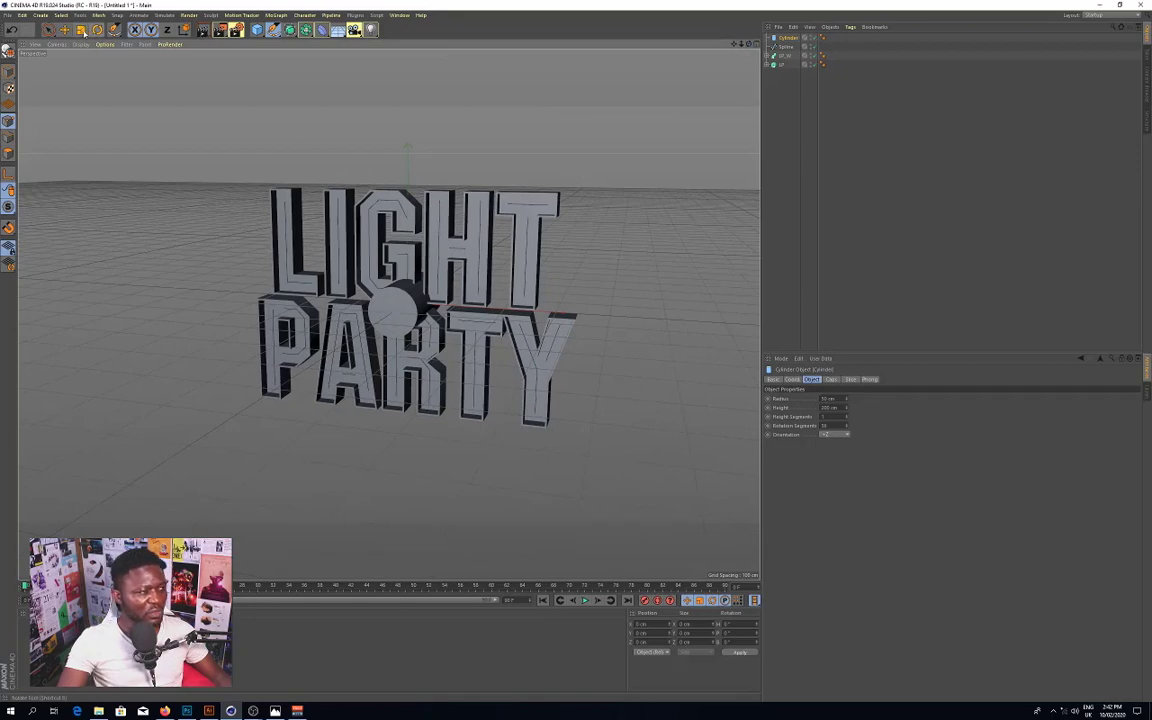
pyautogui.click(81, 29)
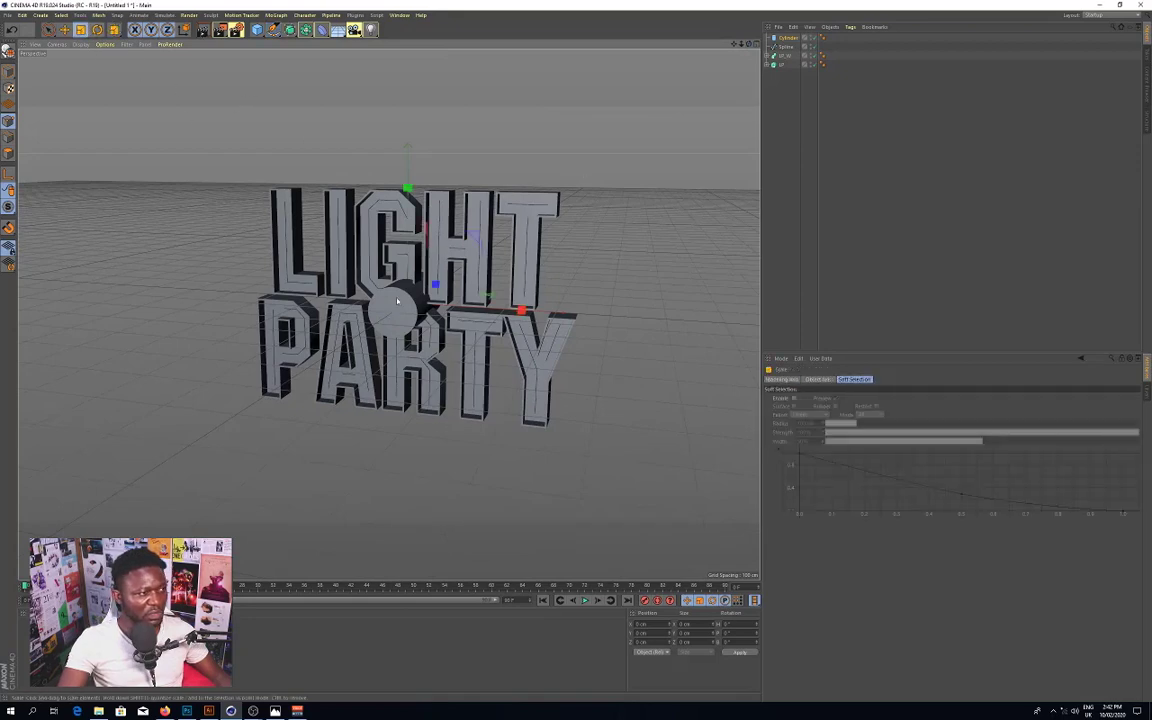
pyautogui.moveTo(435, 285); pyautogui.dragTo(250, 388)
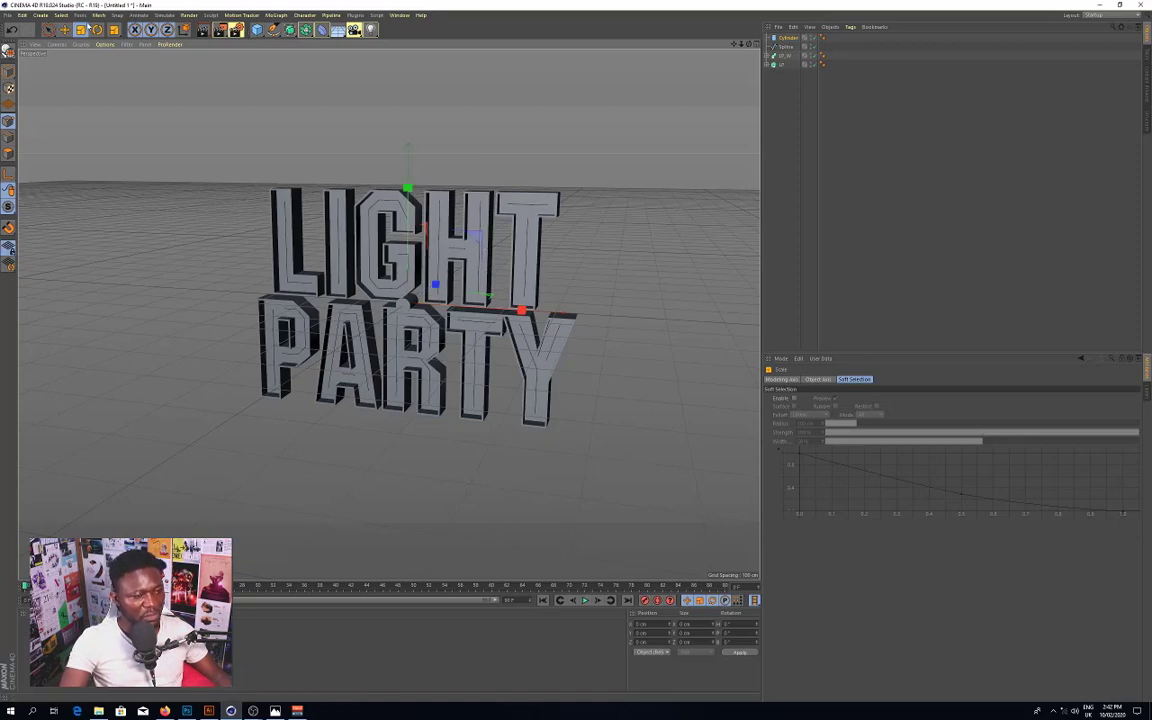
# Step: Move the cylinder in the Front view onto the spline at the lower-left corner of the letter G
pyautogui.click(757, 44)
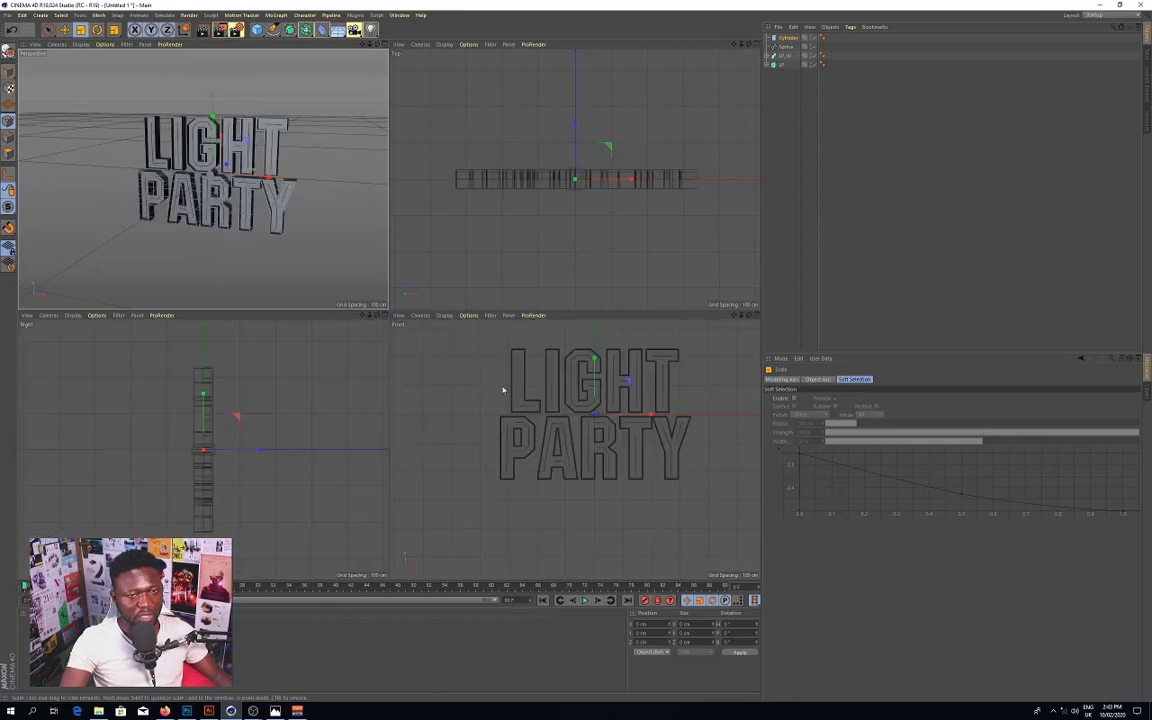
pyautogui.click(754, 316)
pyautogui.scroll(6, 357, 231)
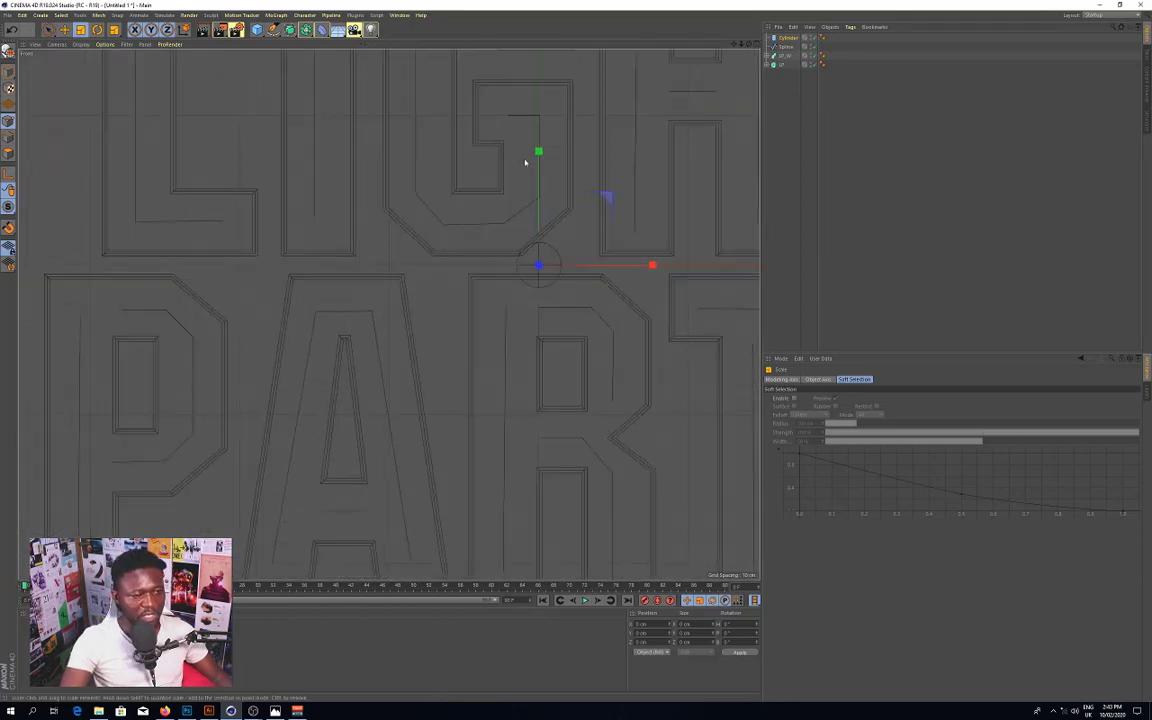
pyautogui.click(64, 30)
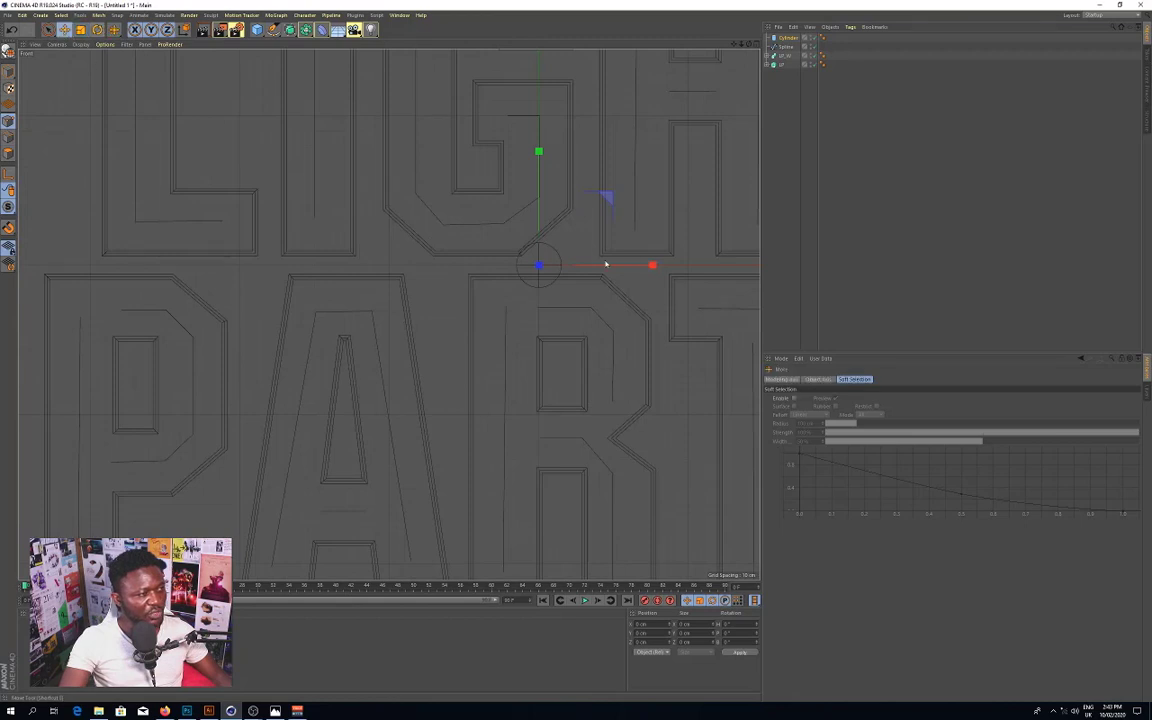
pyautogui.moveTo(648, 265); pyautogui.dragTo(557, 265)
pyautogui.moveTo(447, 155); pyautogui.dragTo(447, 116)
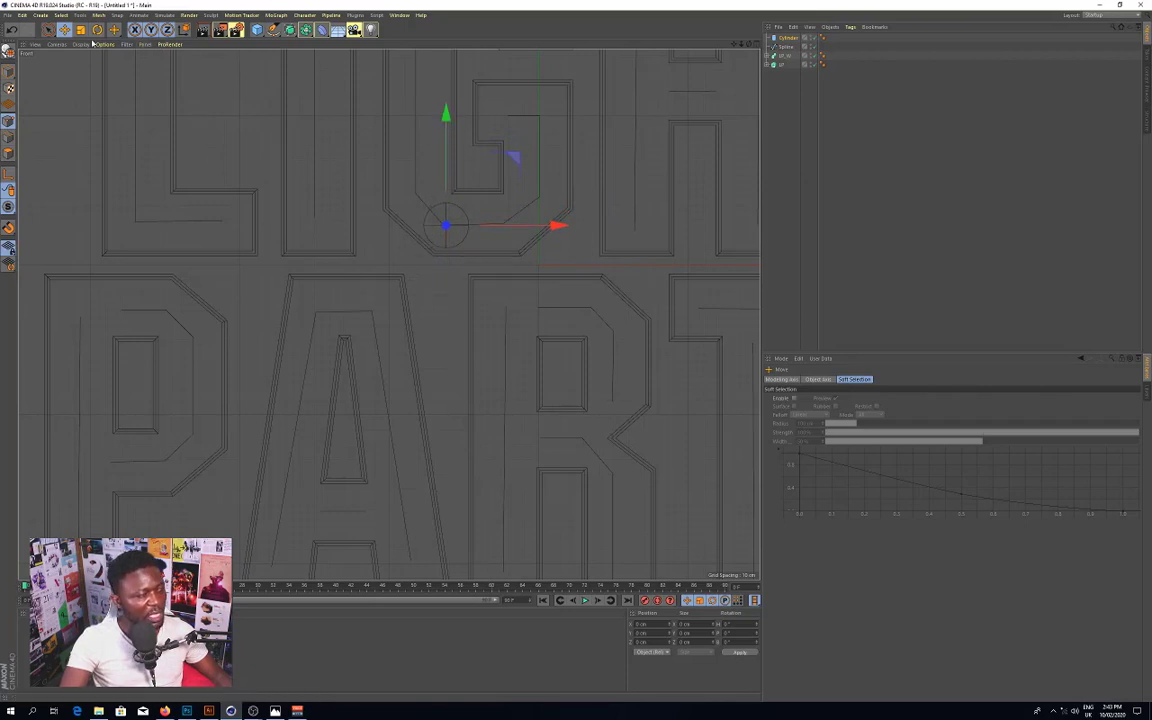
# Step: Scale the cylinder down further so it fits well within the stroke of the letter G
pyautogui.press('t')
pyautogui.moveTo(545, 260); pyautogui.dragTo(424, 316)
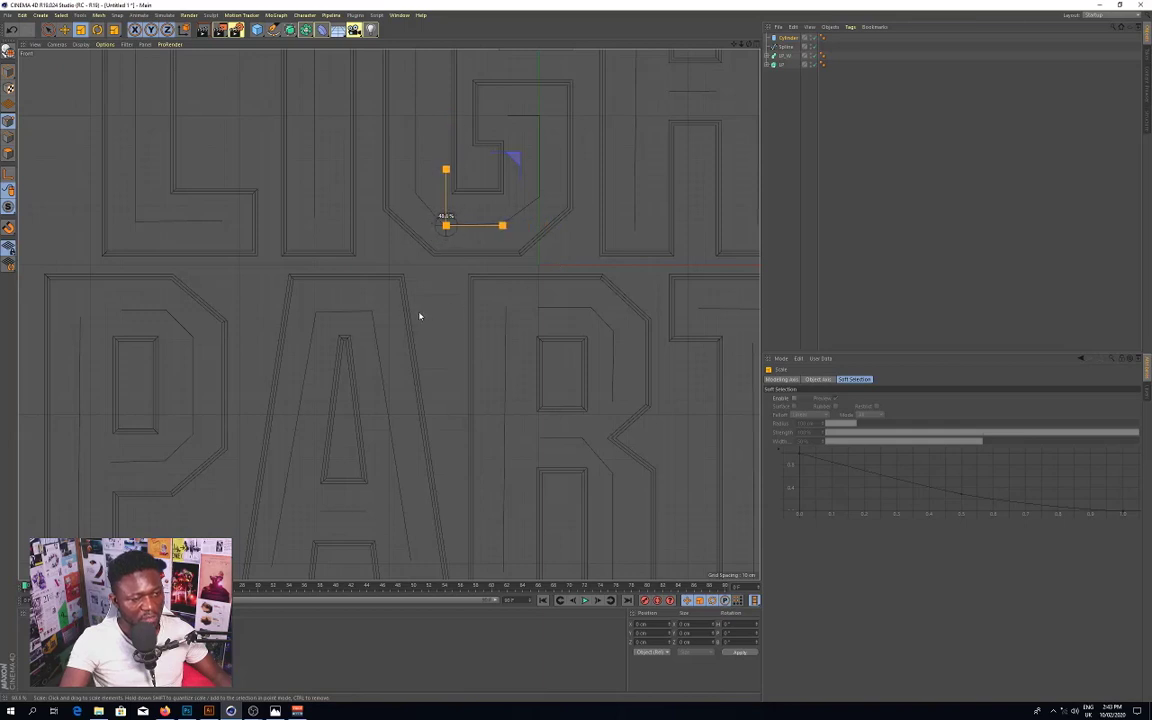
pyautogui.moveTo(423, 313); pyautogui.dragTo(477, 309)
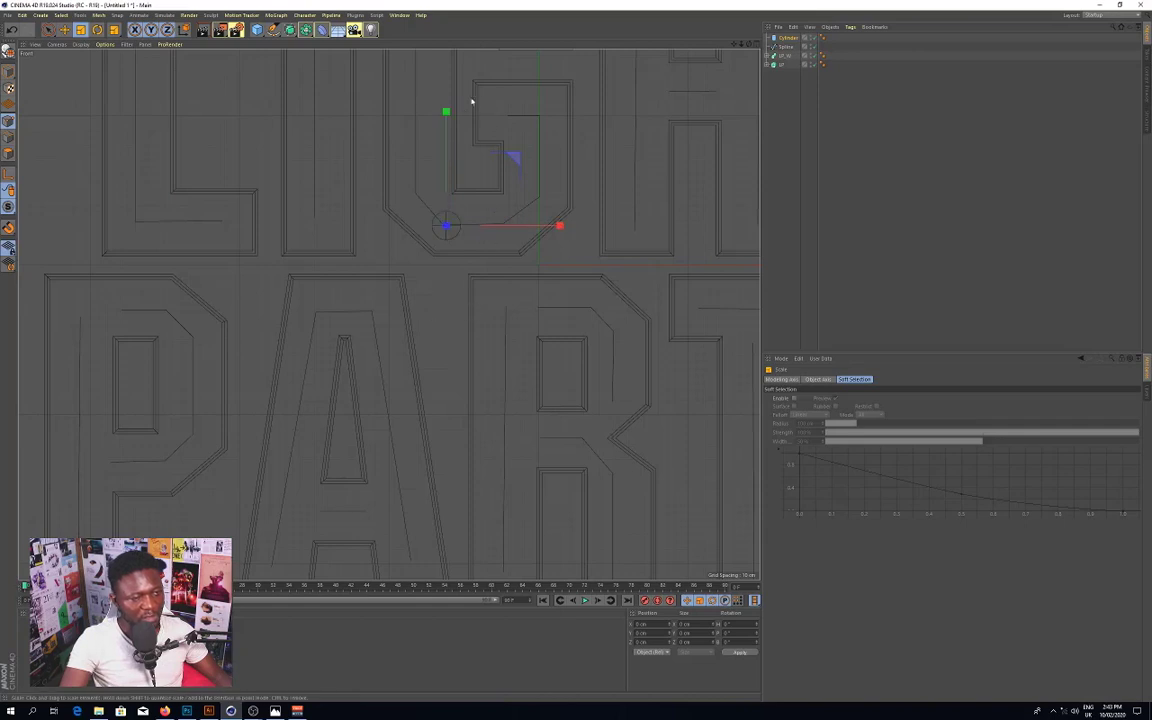
# Step: Examine the small cylinder against the extruded lettering in the Perspective view, looking at the text from the front
pyautogui.click(63, 30)
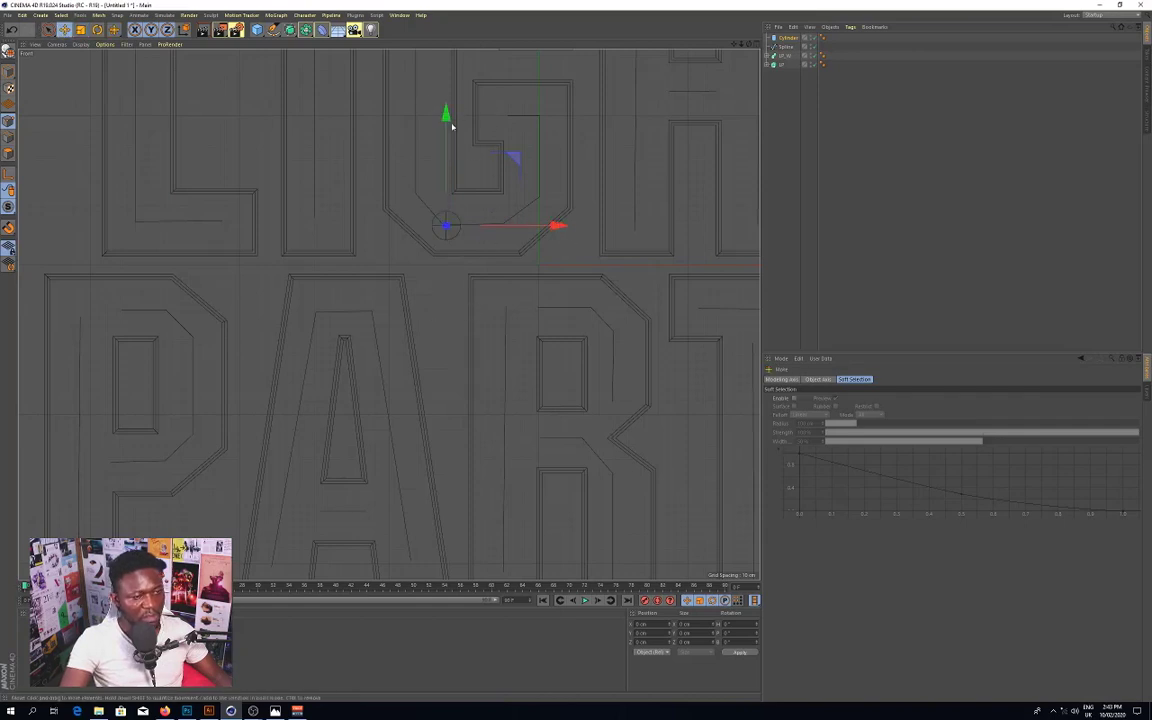
pyautogui.click(757, 44)
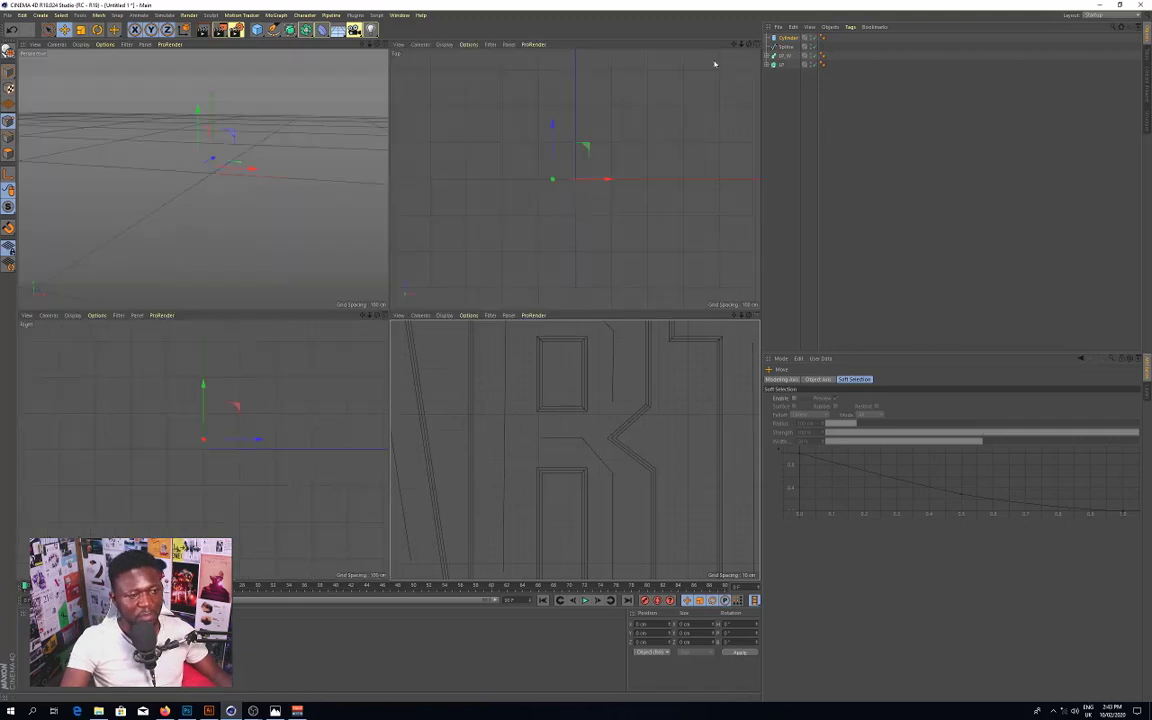
pyautogui.click(383, 45)
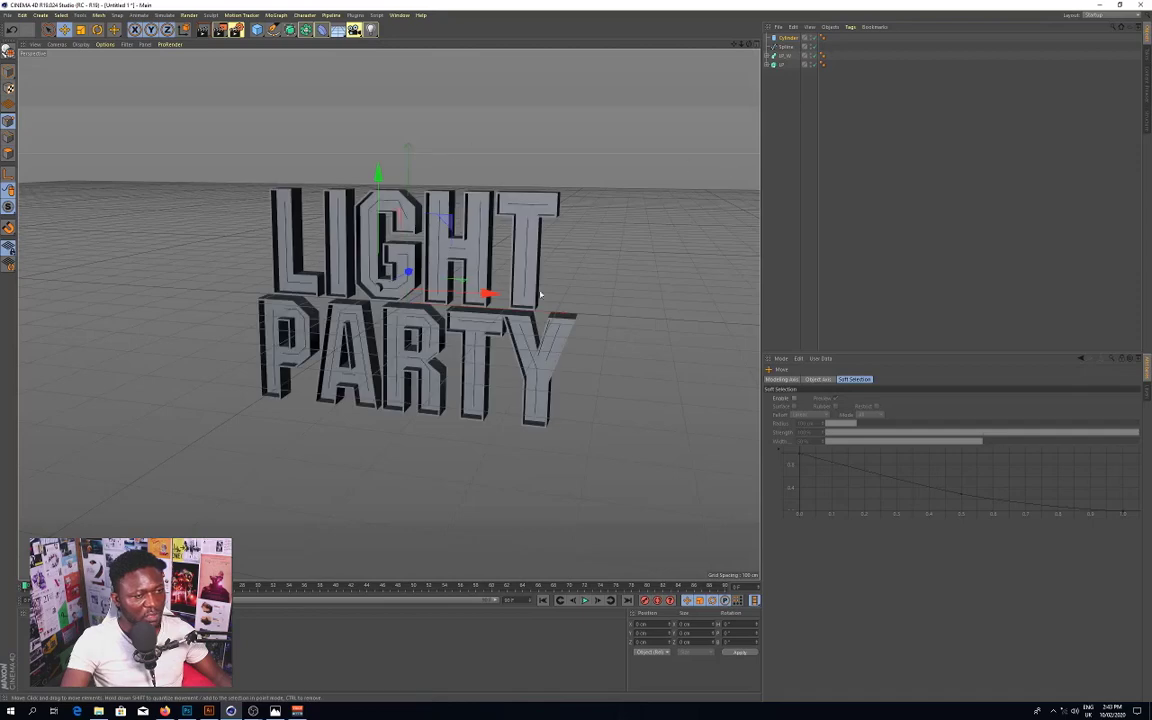
pyautogui.scroll(-1, 508, 324)
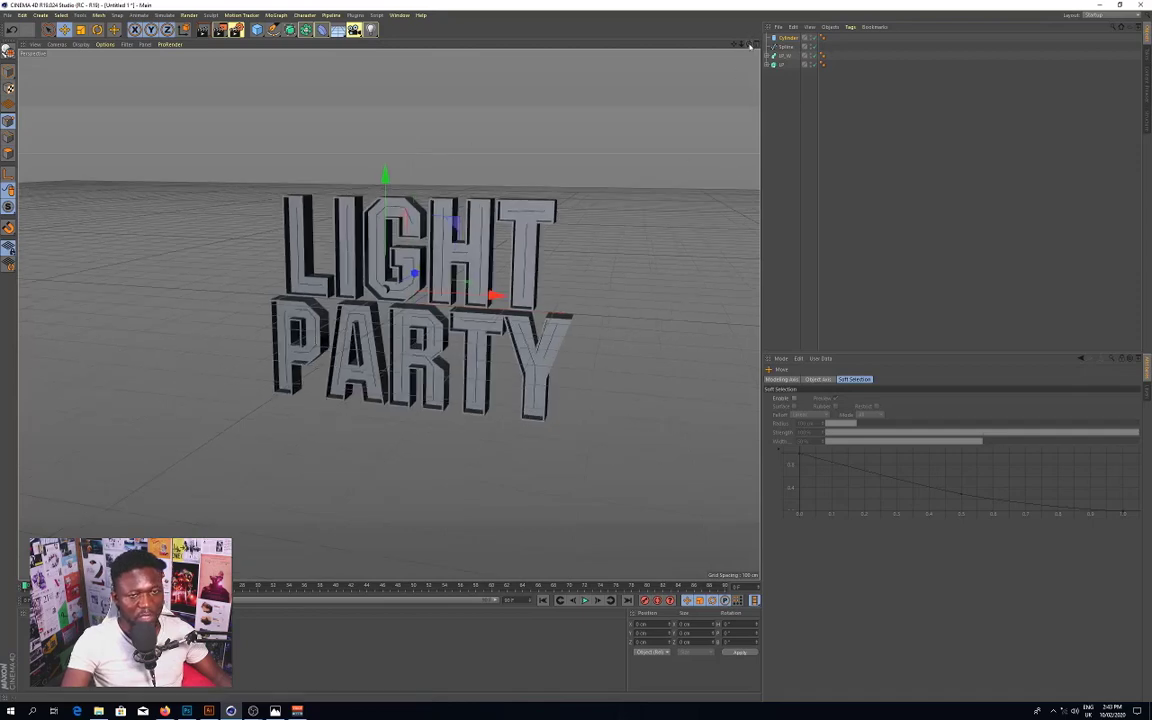
pyautogui.moveTo(749, 45)
pyautogui.mouseDown()
pyautogui.moveTo(742, 78)
pyautogui.moveTo(760, 40)
pyautogui.moveTo(725, 52)
pyautogui.moveTo(752, 56)
pyautogui.moveTo(722, 74)
pyautogui.moveTo(749, 45)
pyautogui.mouseUp()
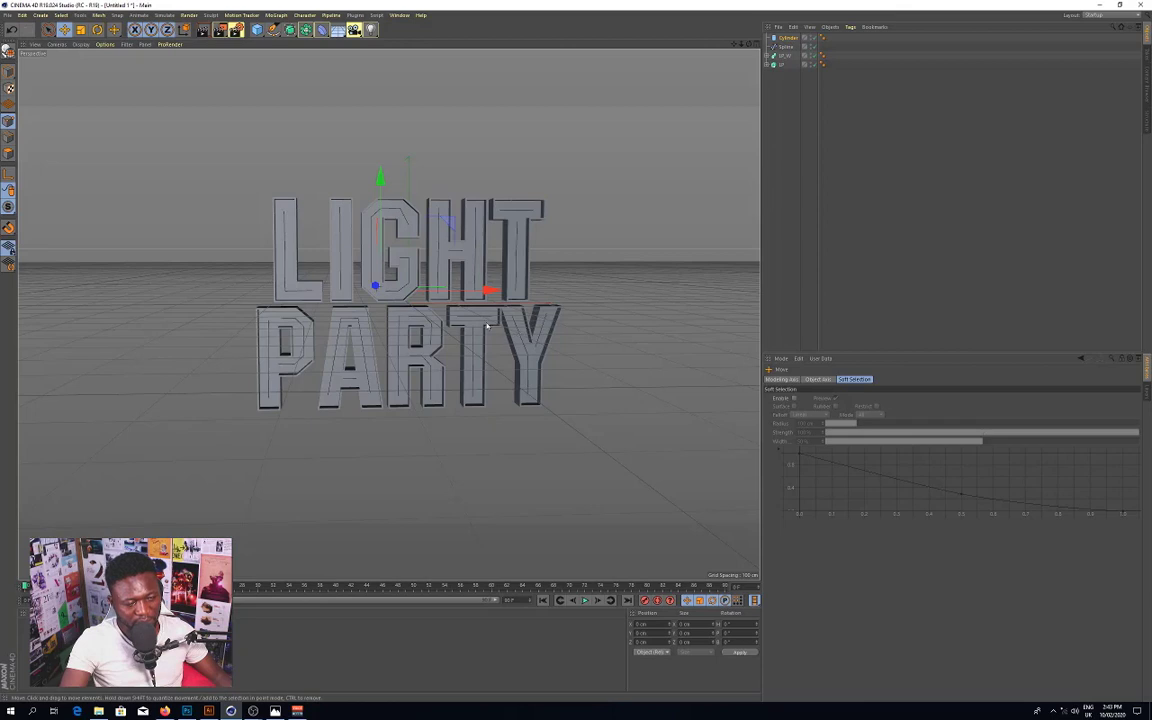
pyautogui.click(752, 45)
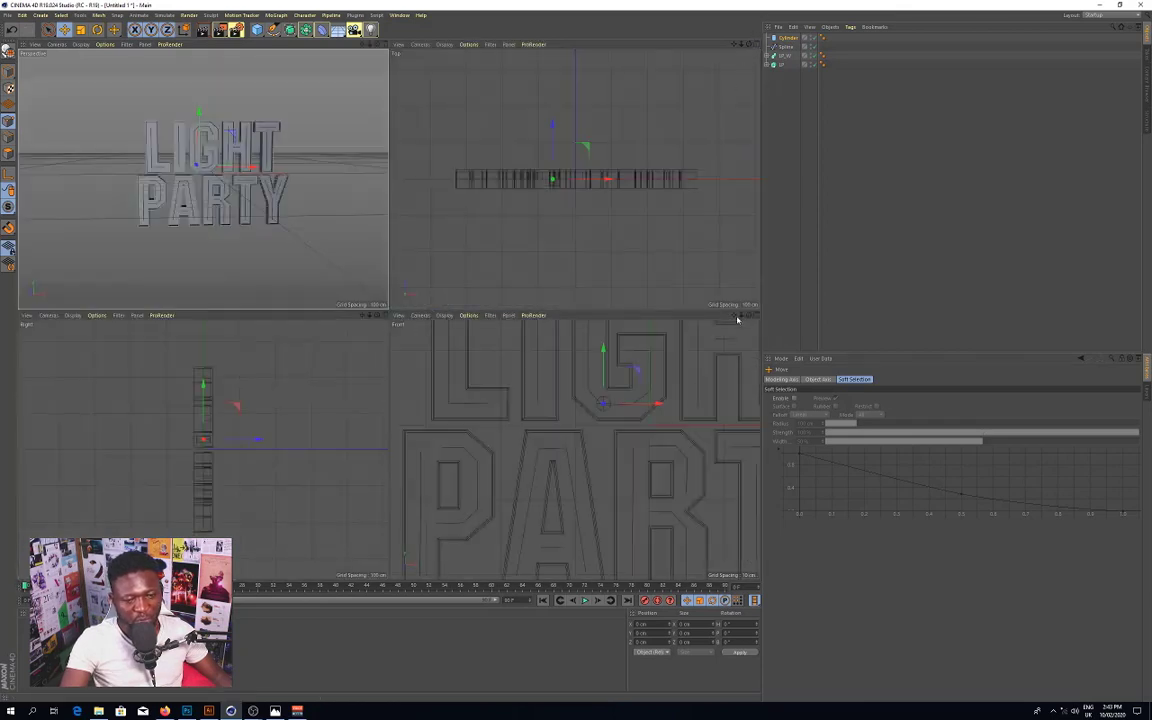
# Step: Select the inner Spline in the Front view and move the upper-right corner point of the G slightly right using Live Selection
pyautogui.scroll(5, 575, 450)
pyautogui.scroll(-5, 575, 450)
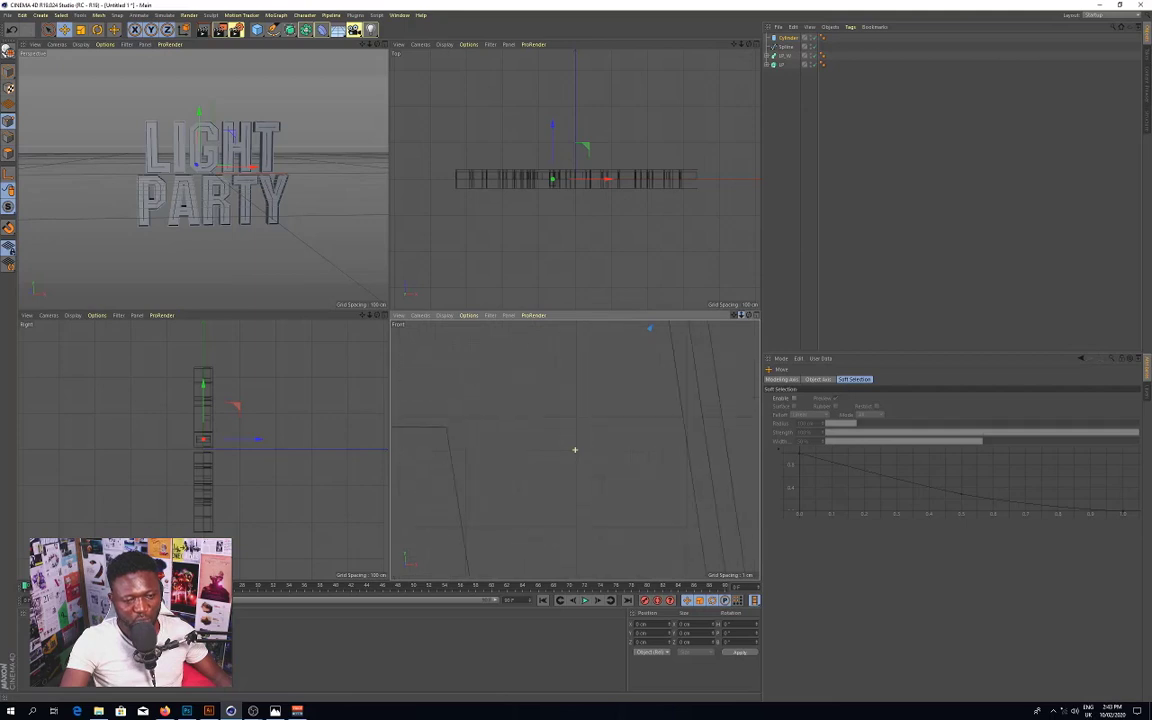
pyautogui.click(755, 315)
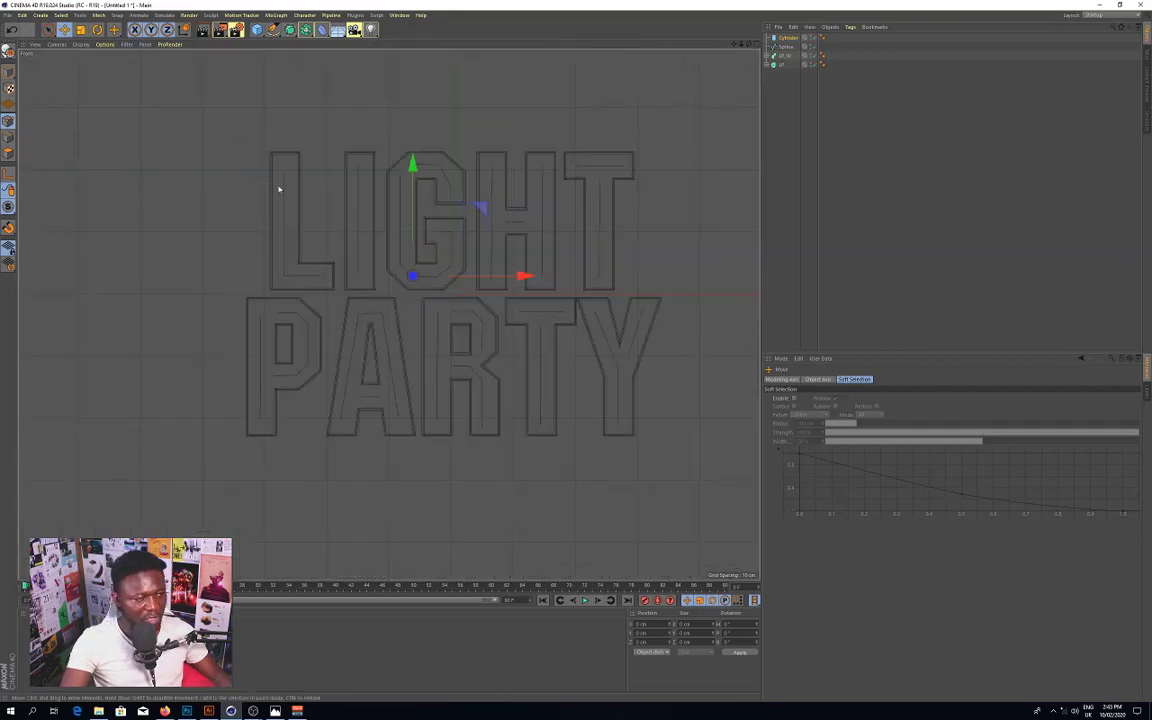
pyautogui.click(786, 47)
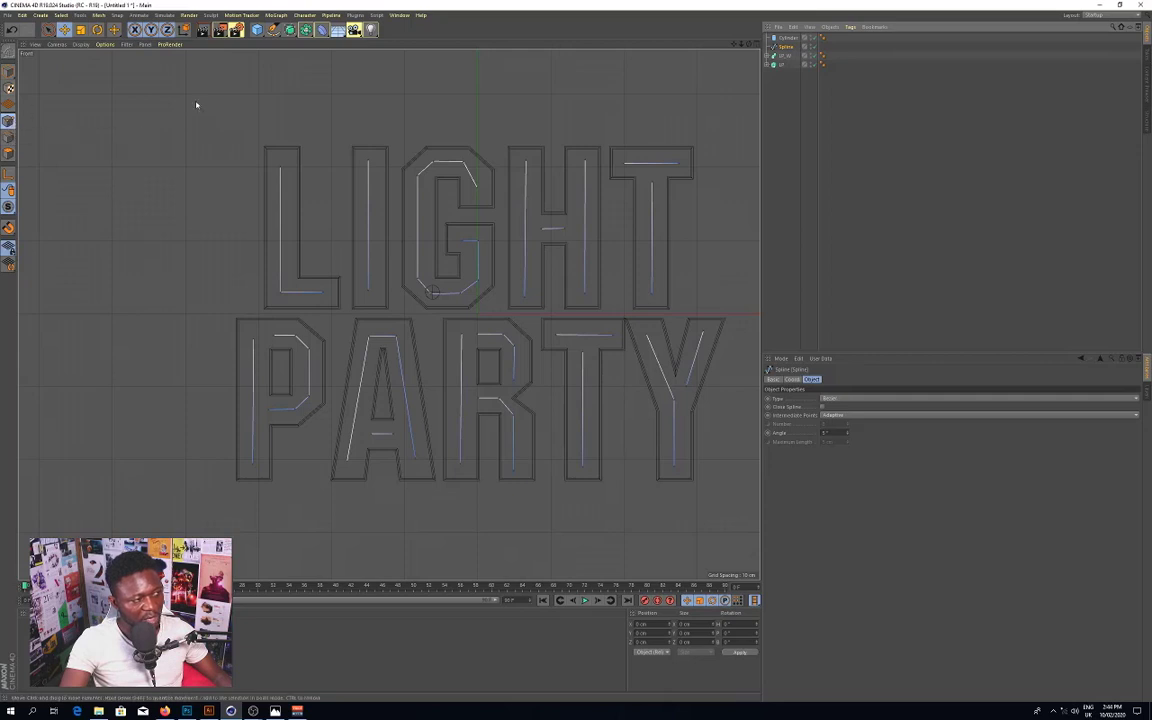
pyautogui.click(48, 29)
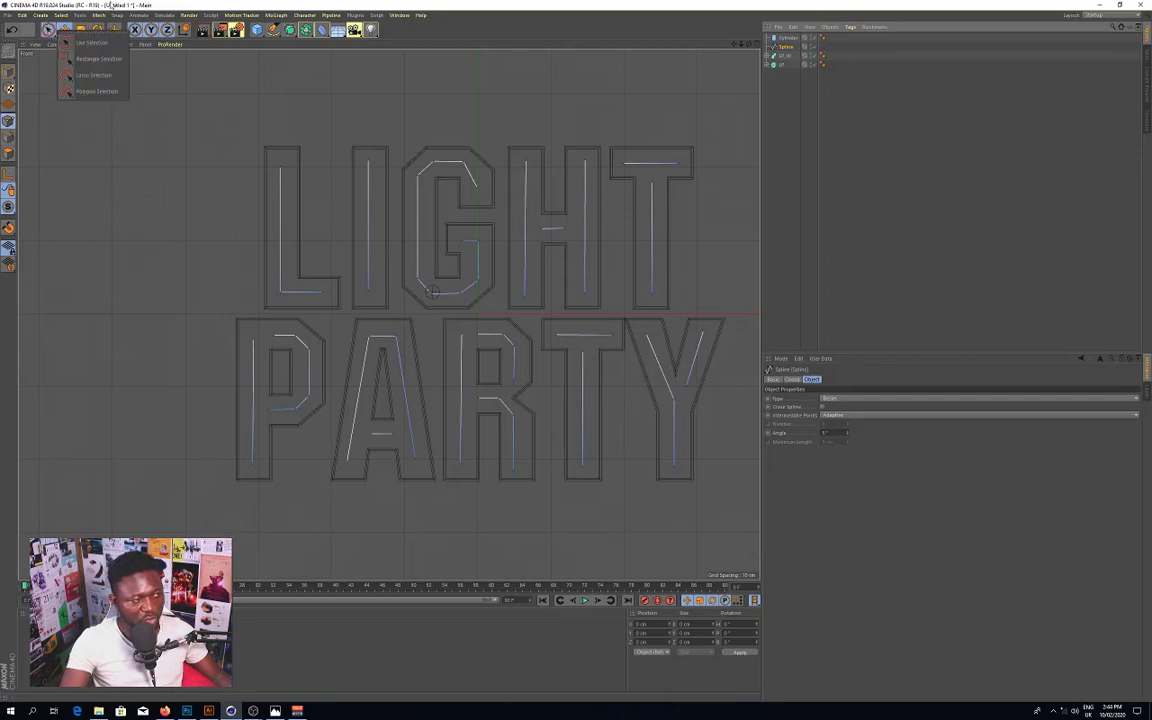
pyautogui.click(88, 42)
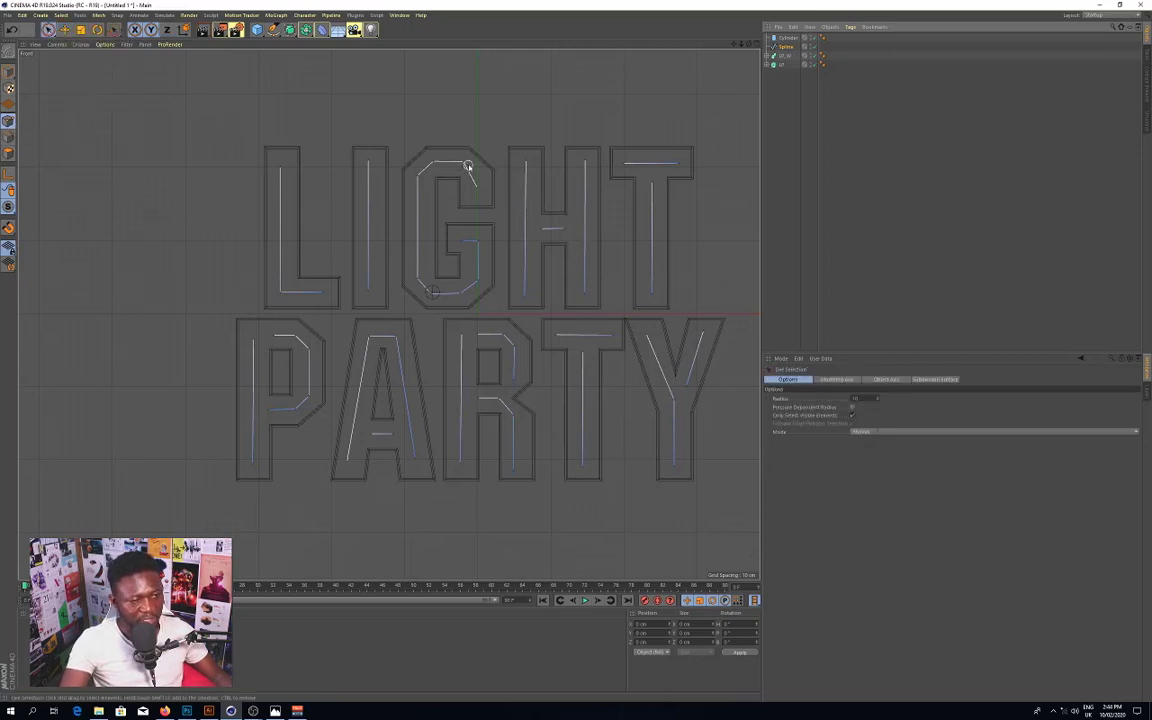
pyautogui.click(463, 163)
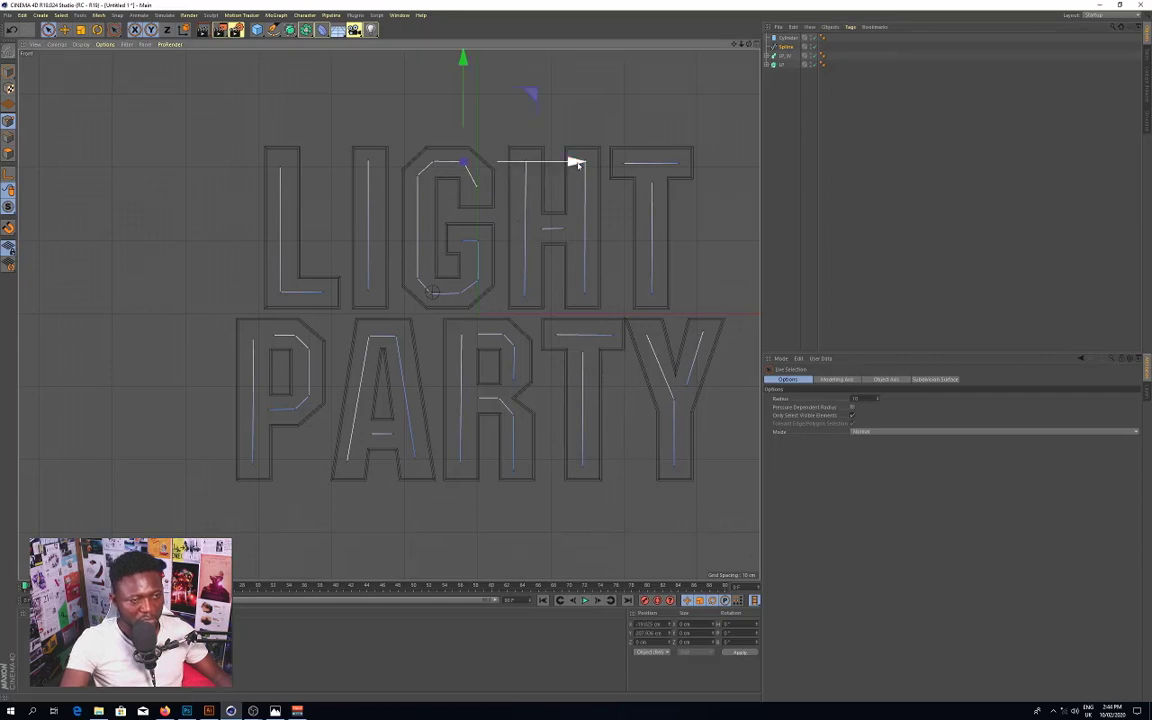
pyautogui.moveTo(572, 161); pyautogui.dragTo(580, 166)
pyautogui.moveTo(471, 58)
pyautogui.mouseDown()
pyautogui.moveTo(471, 70)
pyautogui.moveTo(471, 58)
pyautogui.mouseUp()
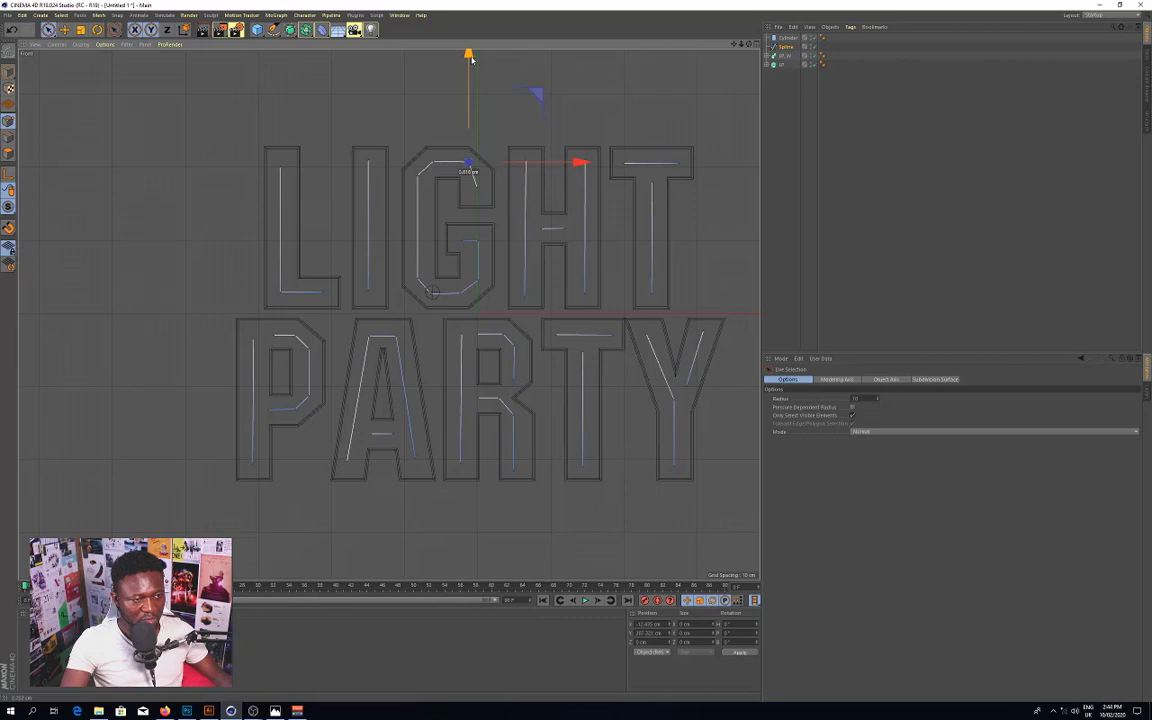
# Step: Move the upper end point of the G's inner spline slightly right and up, following the bevelled corner
pyautogui.click(477, 186)
pyautogui.moveTo(591, 188); pyautogui.dragTo(598, 187)
pyautogui.moveTo(488, 84); pyautogui.dragTo(488, 77)
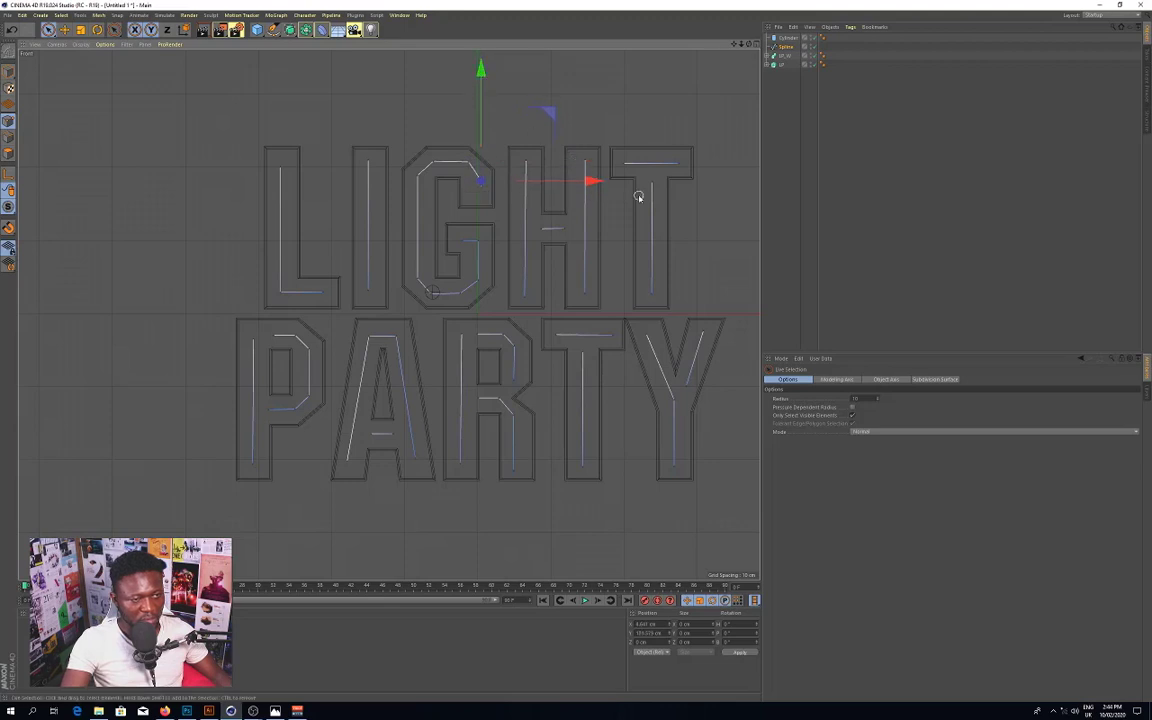
pyautogui.click(459, 294)
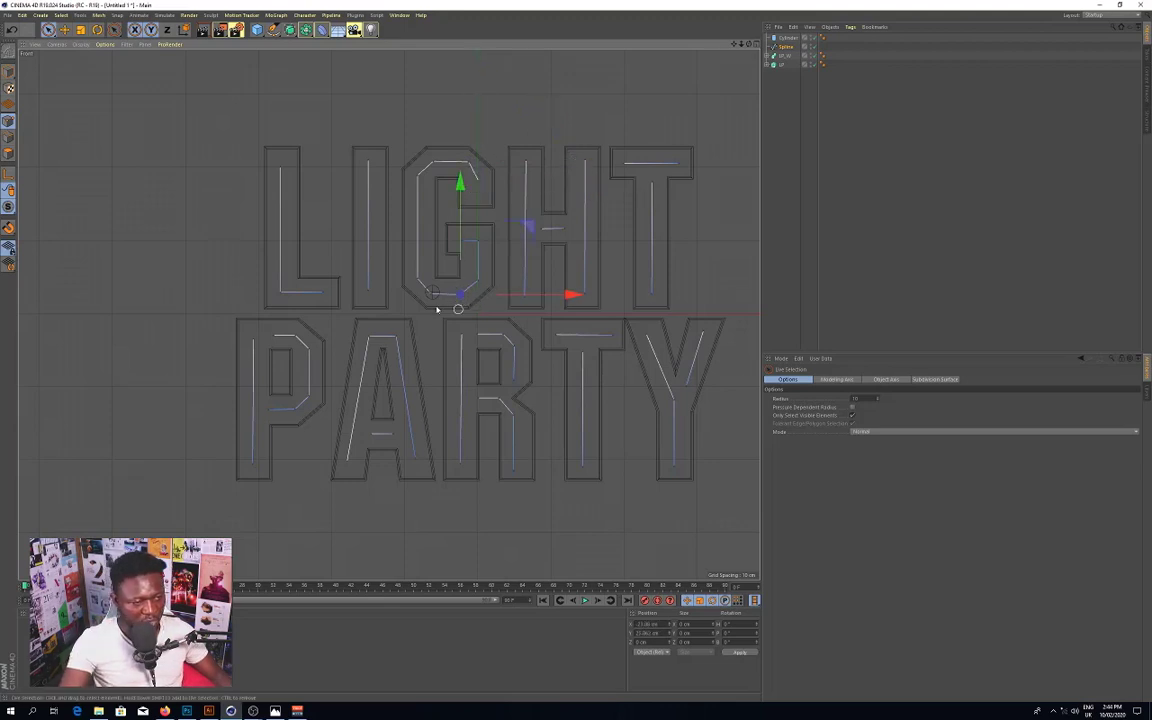
pyautogui.click(455, 293)
pyautogui.click(418, 178)
pyautogui.click(444, 209)
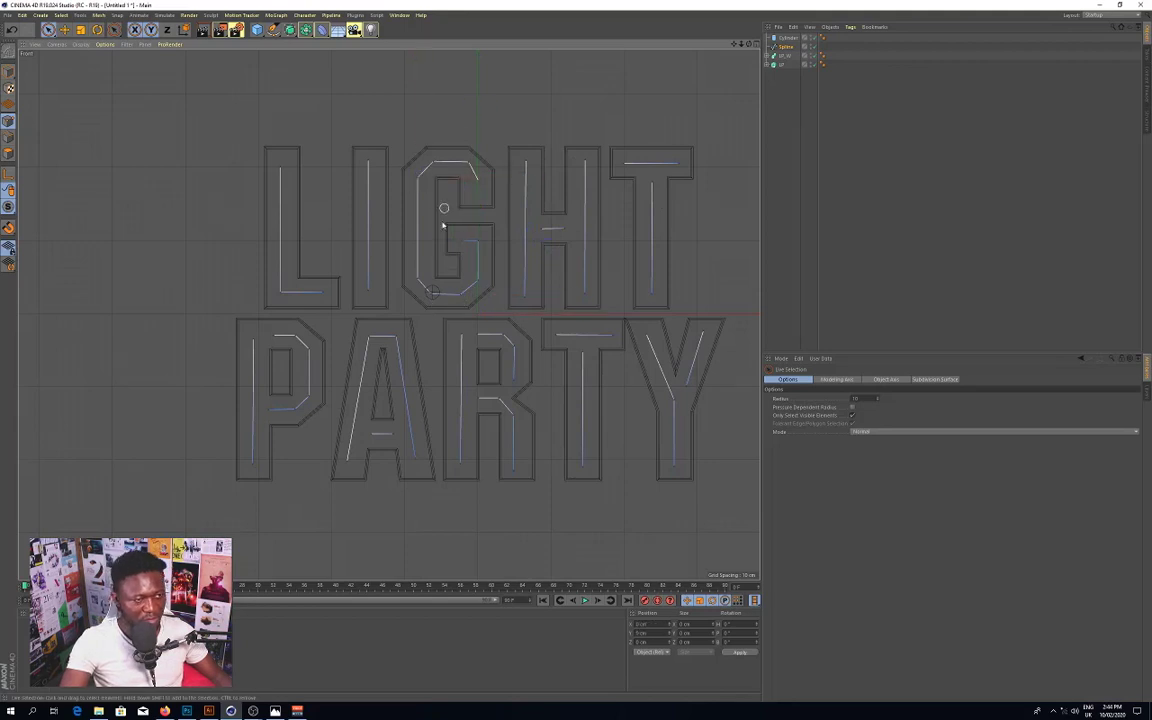
# Step: Nudge the top point of the I's spline down and shift the H's right stroke slightly to the left
pyautogui.click(368, 163)
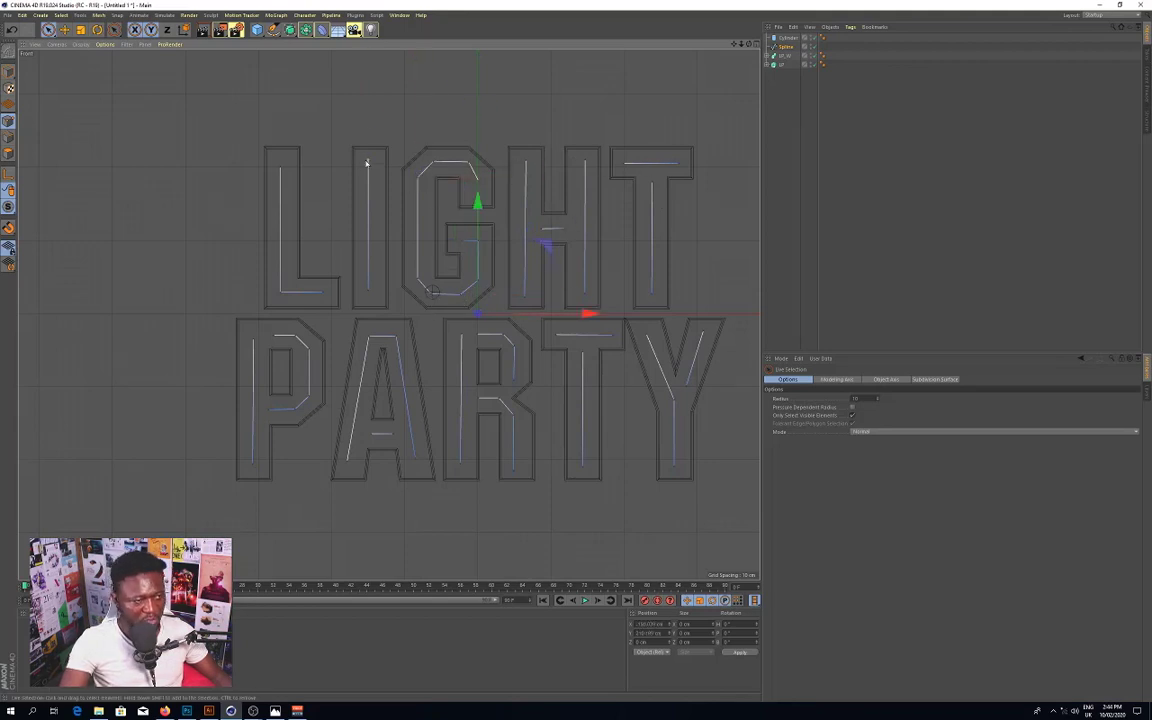
pyautogui.click(370, 291)
pyautogui.moveTo(368, 178); pyautogui.dragTo(368, 175)
pyautogui.click(599, 221)
pyautogui.click(584, 161)
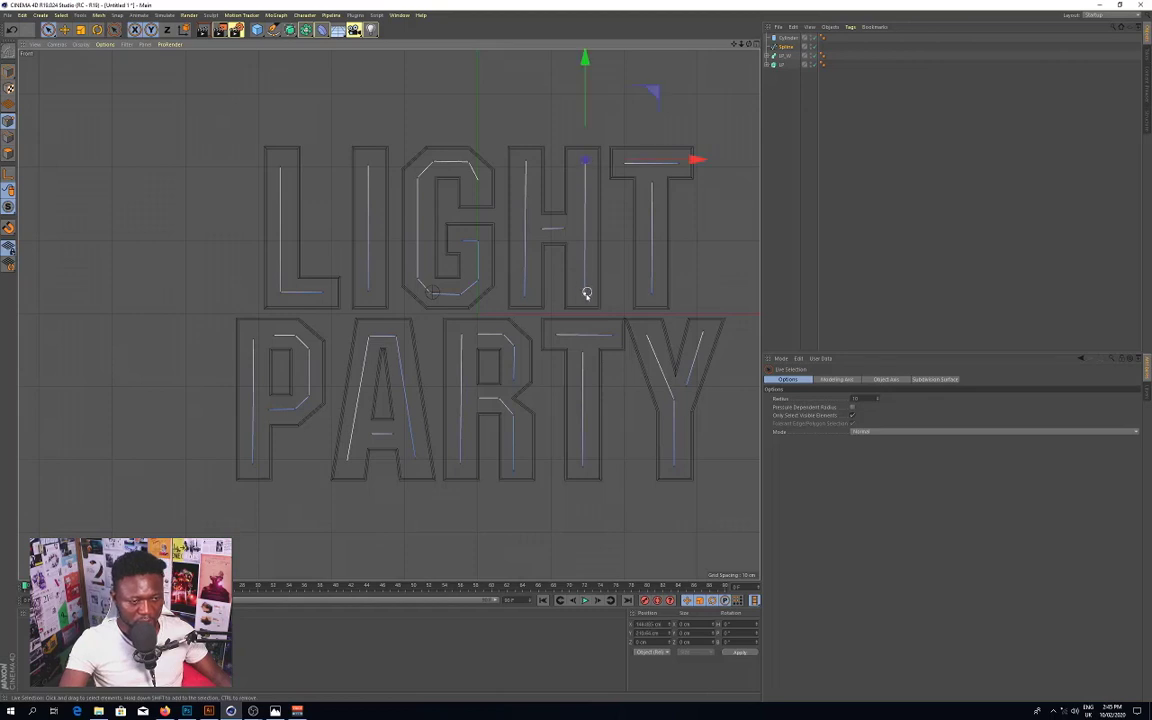
pyautogui.keyDown('shift'); pyautogui.click(585, 294); pyautogui.keyUp('shift')
pyautogui.moveTo(696, 229); pyautogui.dragTo(692, 229)
# Step: Adjust the lower end points of the P, R, T and Y stem splines so they finish at a similar height
pyautogui.click(254, 340)
pyautogui.click(262, 517)
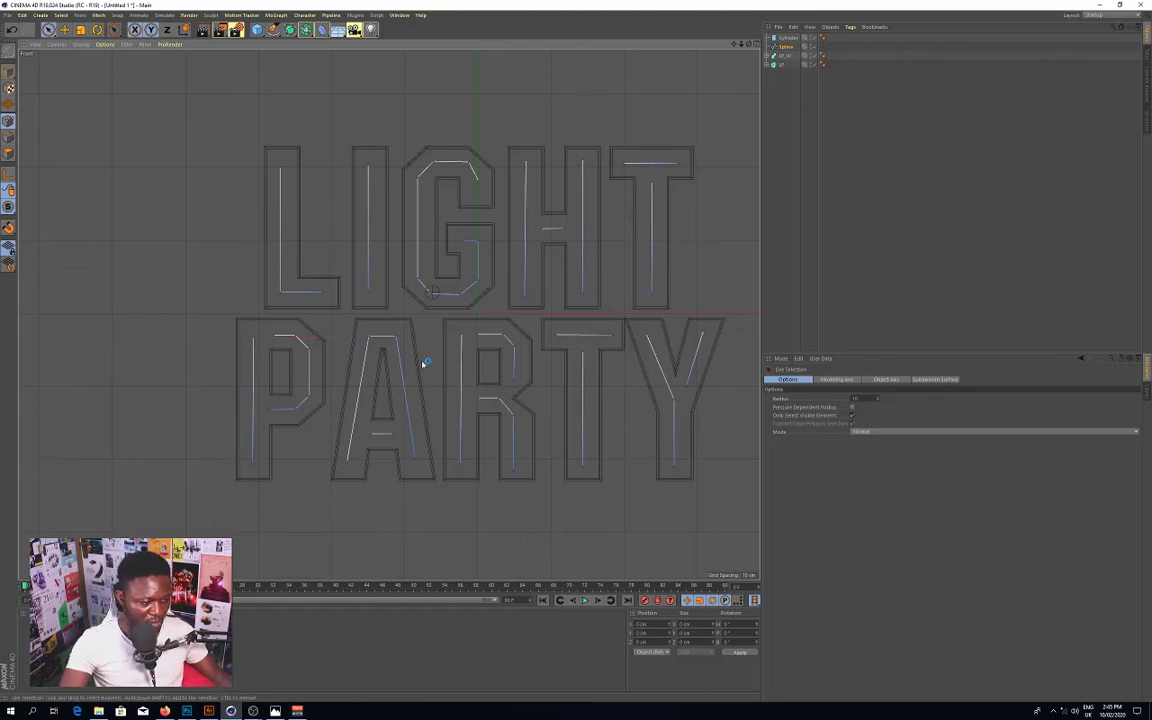
pyautogui.click(513, 468)
pyautogui.click(583, 467)
pyautogui.click(674, 467)
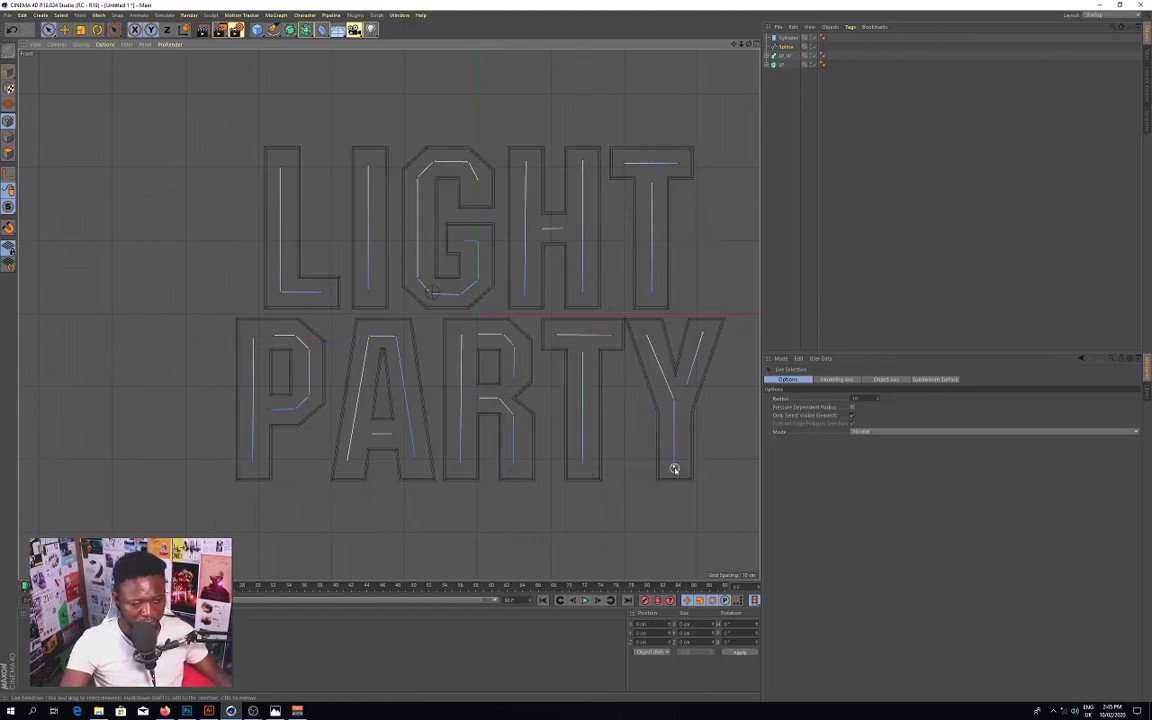
pyautogui.click(641, 522)
# Step: Adjust the top points of the P's bowl and the A's upper segment so these spline lines run level
pyautogui.click(266, 408)
pyautogui.scroll(4, 231, 406)
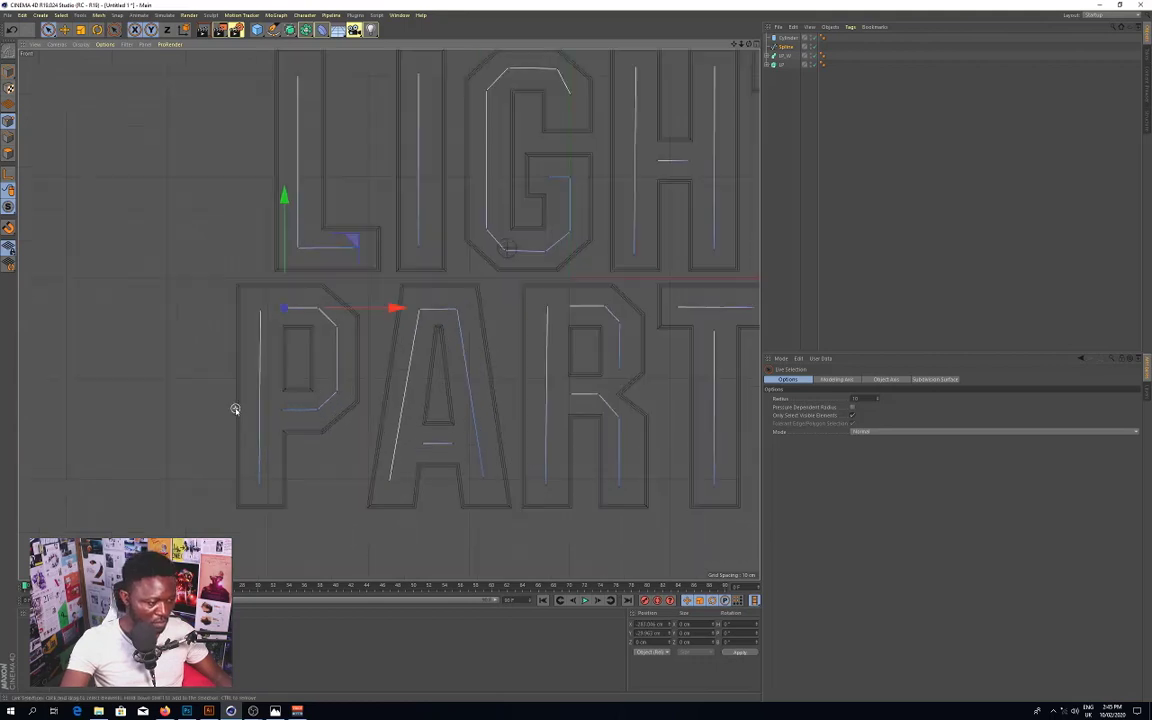
pyautogui.click(316, 247)
pyautogui.click(590, 249)
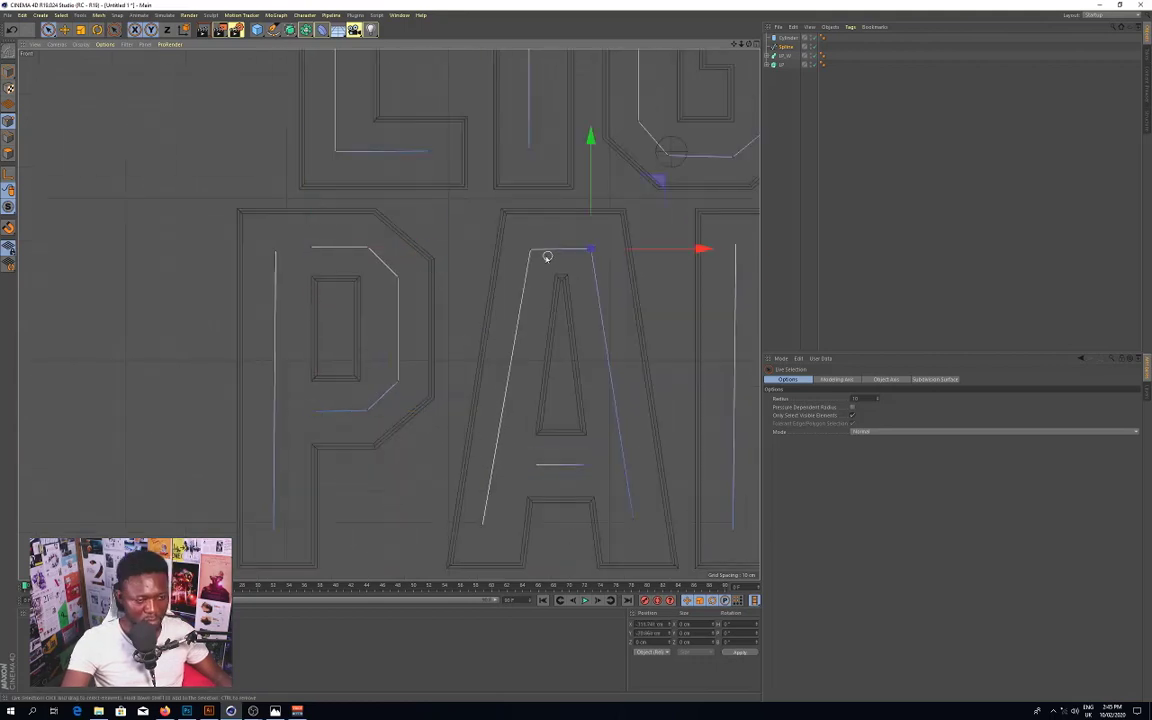
pyautogui.scroll(-3, 592, 364)
# Step: Move the lower end points of both A legs slightly down so they sit centred in the strokes
pyautogui.click(615, 456)
pyautogui.moveTo(683, 388)
pyautogui.mouseDown()
pyautogui.moveTo(676, 416)
pyautogui.moveTo(686, 393)
pyautogui.mouseUp()
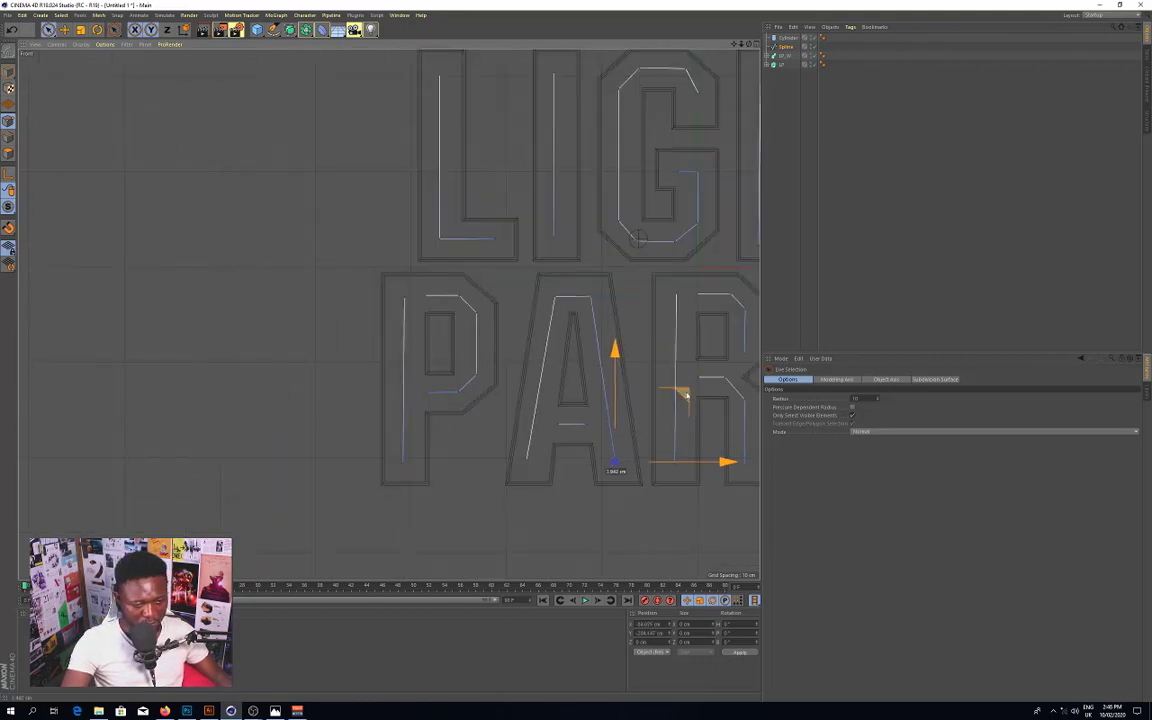
pyautogui.click(526, 459)
pyautogui.moveTo(527, 349); pyautogui.dragTo(528, 354)
pyautogui.click(609, 427)
# Step: Add a MoGraph Cloner in the maximized Perspective view and make the Cylinder its child
pyautogui.scroll(-3, 609, 427)
pyautogui.scroll(1, 640, 316)
pyautogui.keyDown('alt'); pyautogui.moveTo(640, 316); pyautogui.dragTo(343, 312, button='middle'); pyautogui.keyUp('alt')
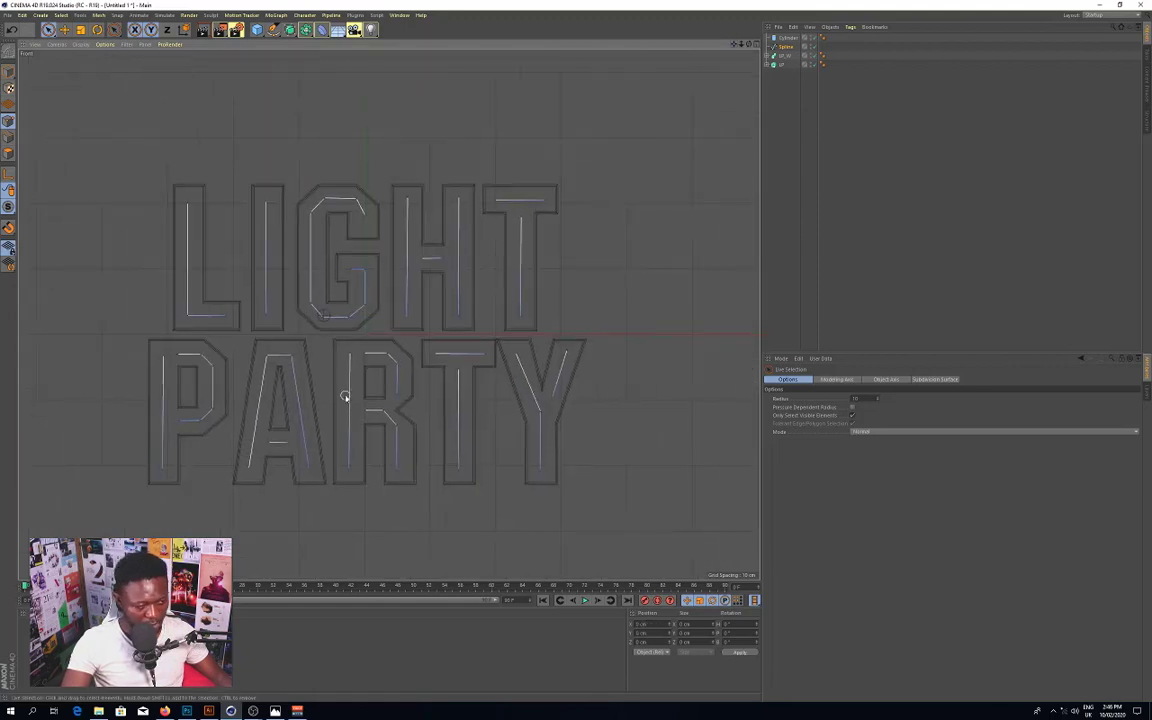
pyautogui.middleClick(676, 165)
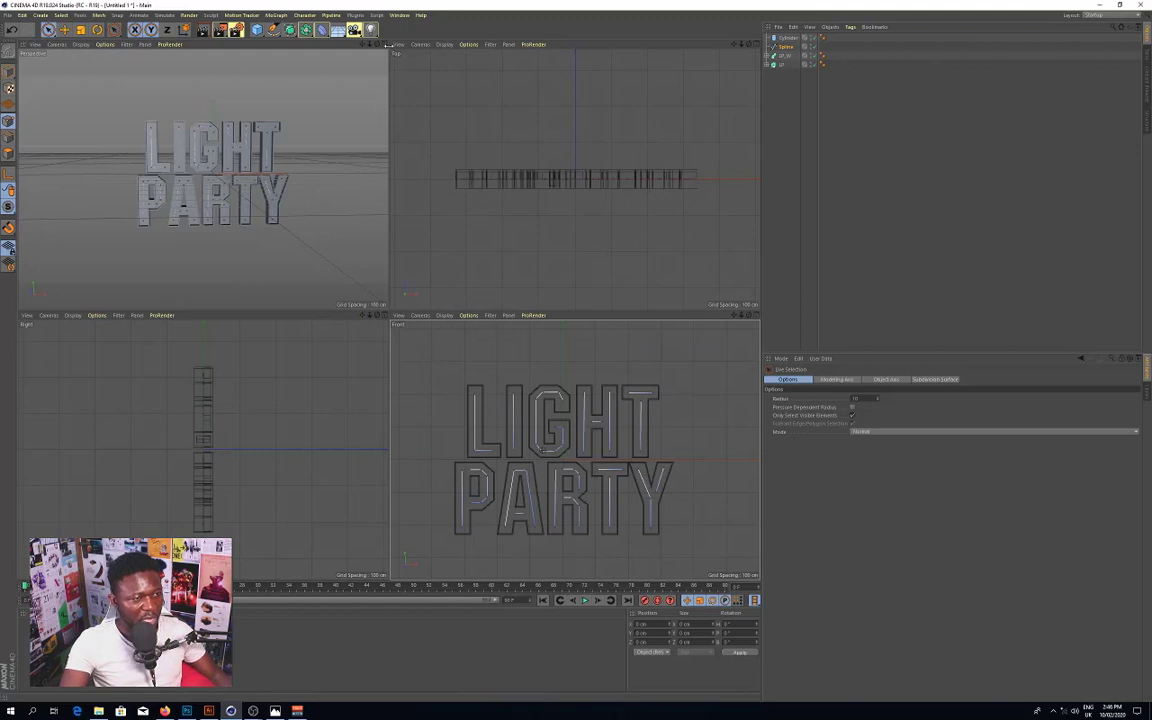
pyautogui.middleClick(350, 45)
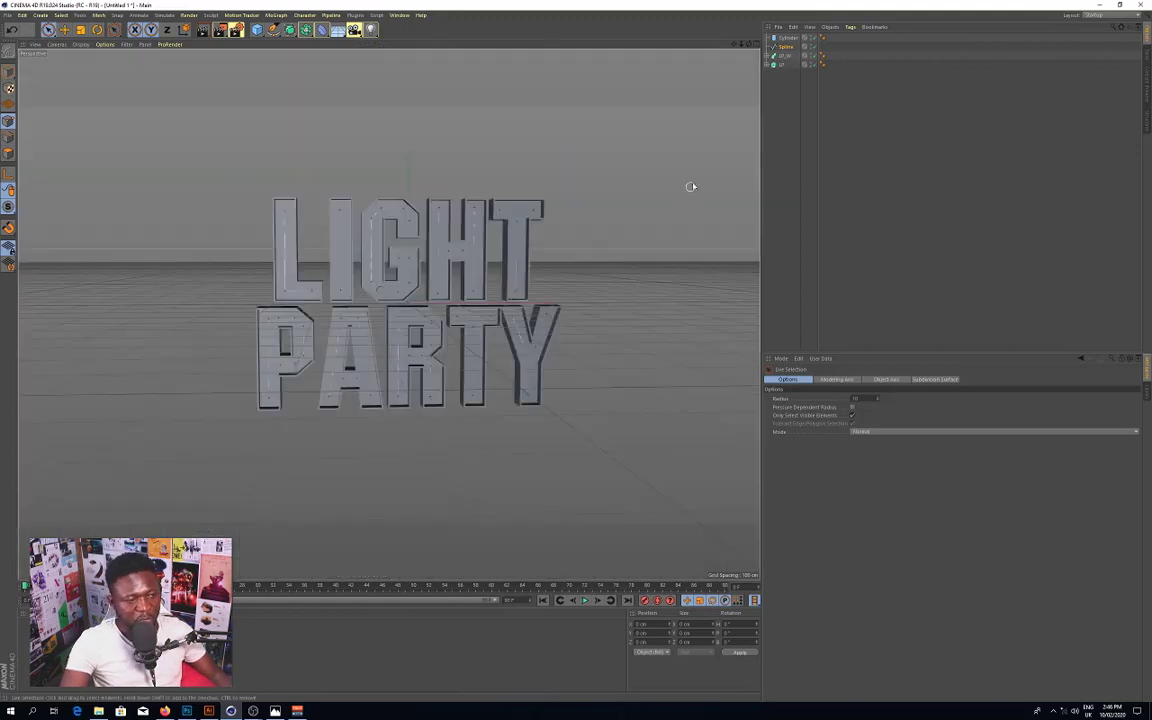
pyautogui.click(276, 15)
pyautogui.moveTo(252, 18)
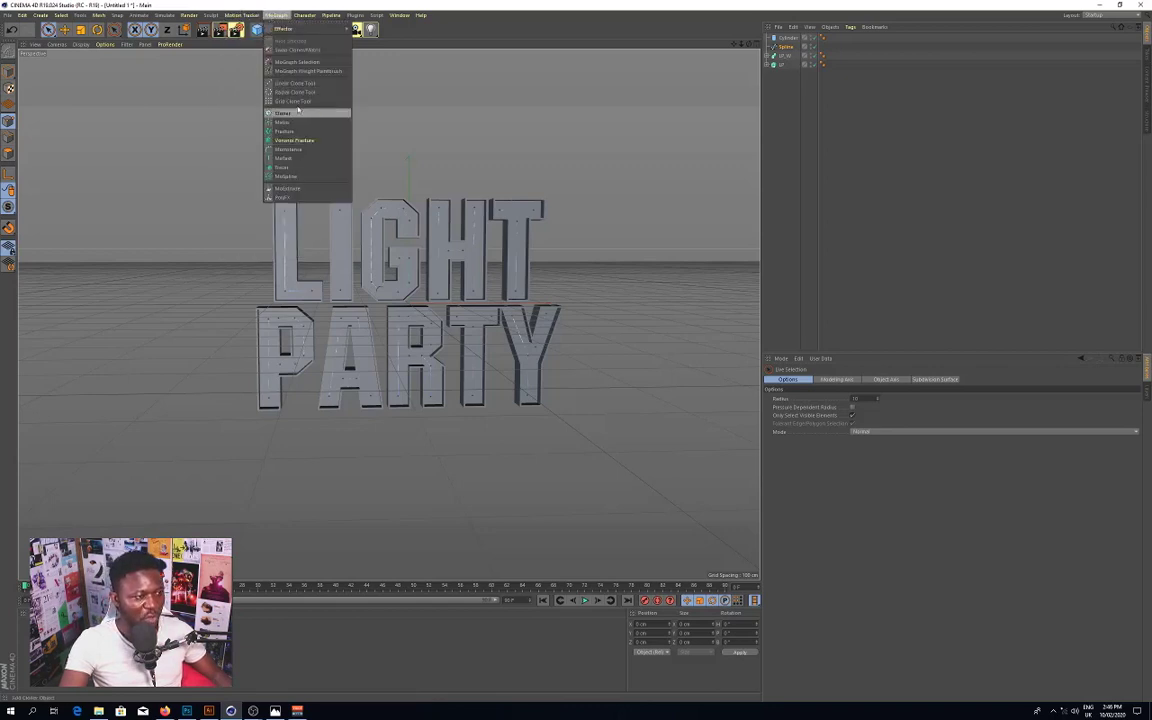
pyautogui.click(297, 114)
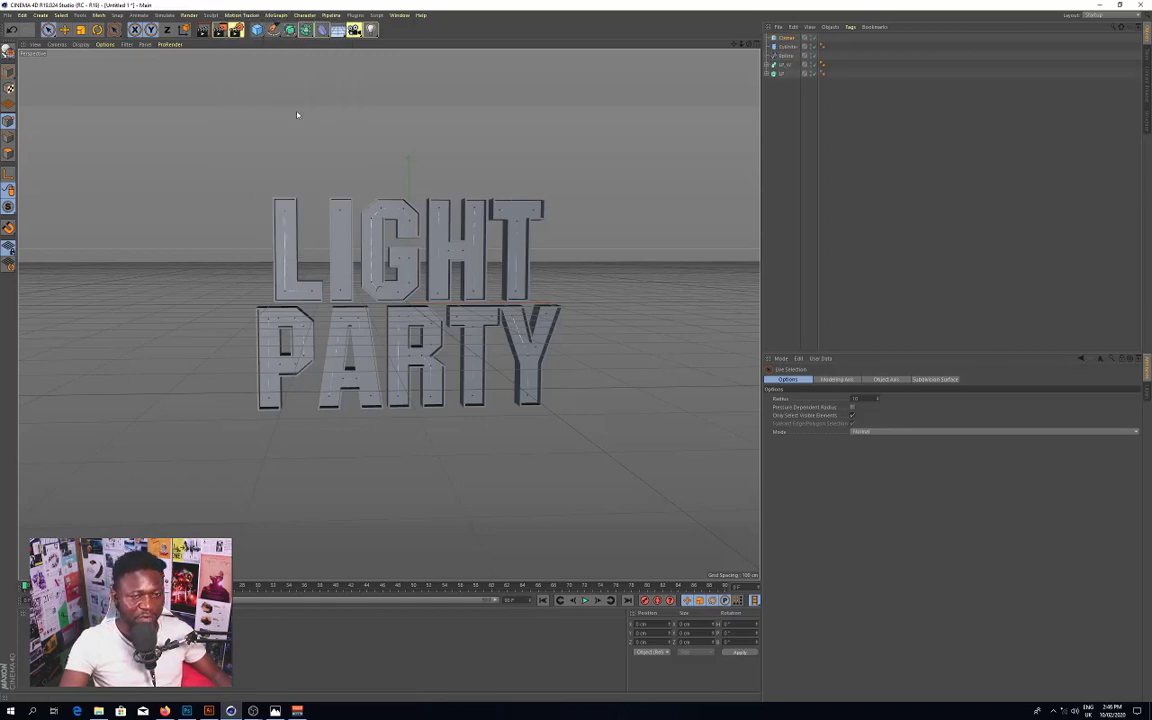
pyautogui.click(788, 47)
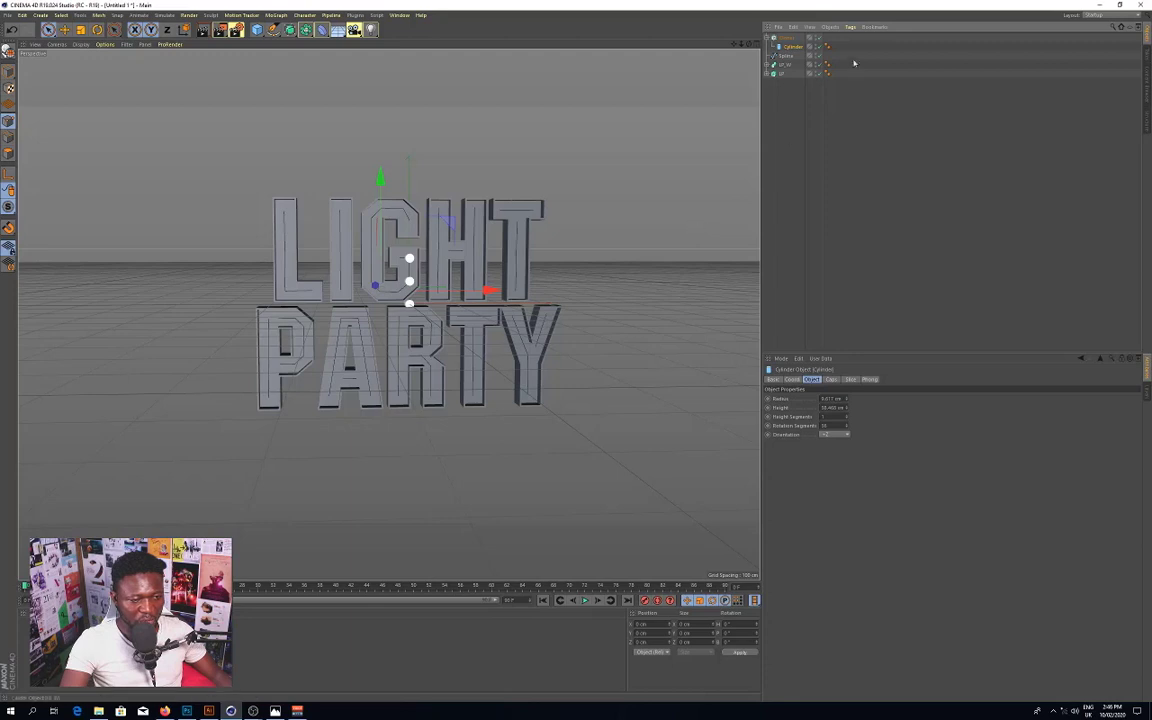
# Step: Set the Cloner's mode to Object and assign the inner Spline as the object that carries the clones
pyautogui.click(785, 38)
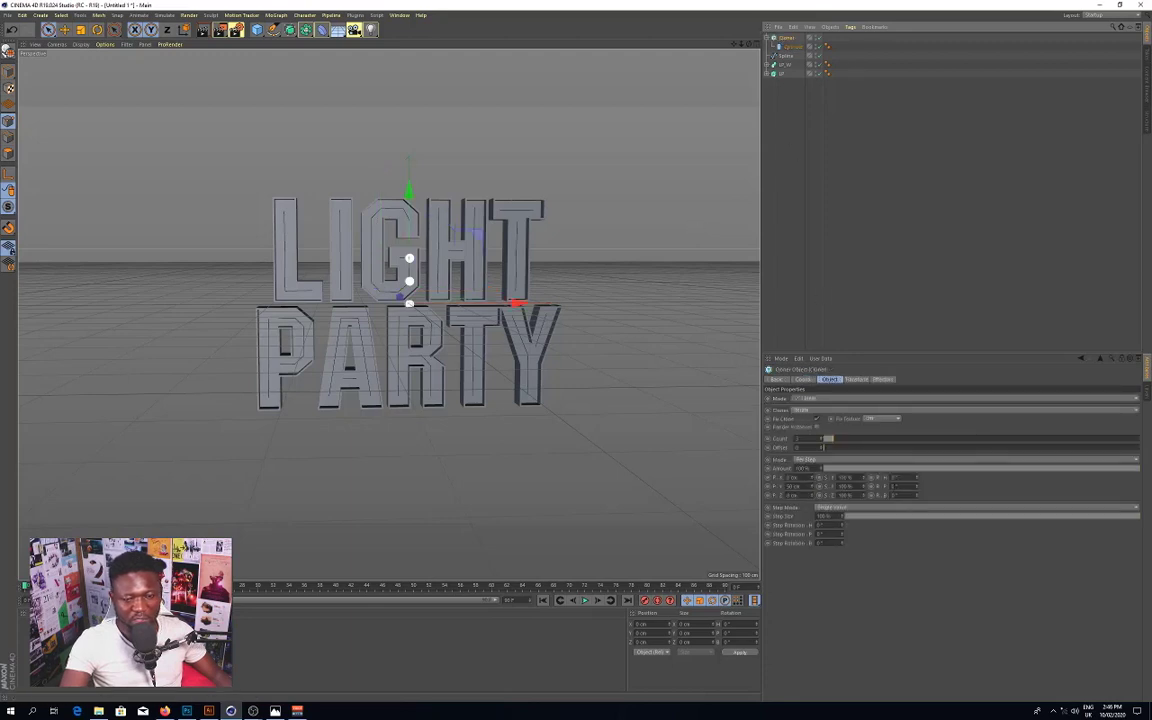
pyautogui.click(844, 400)
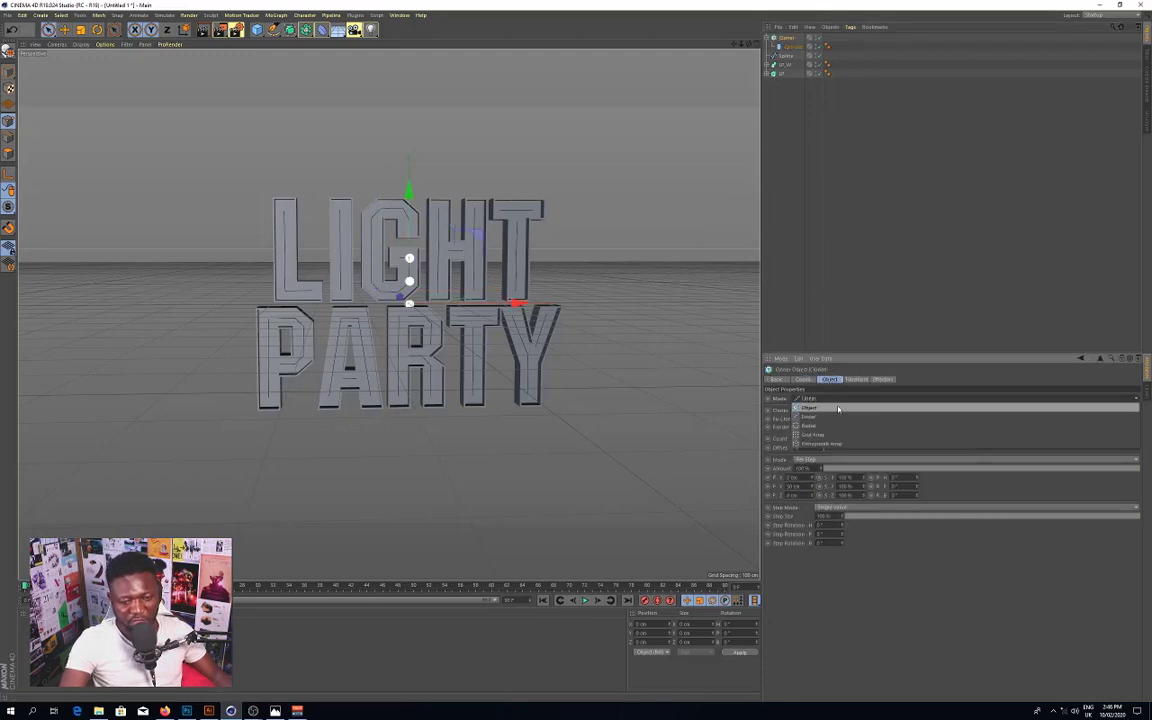
pyautogui.click(809, 408)
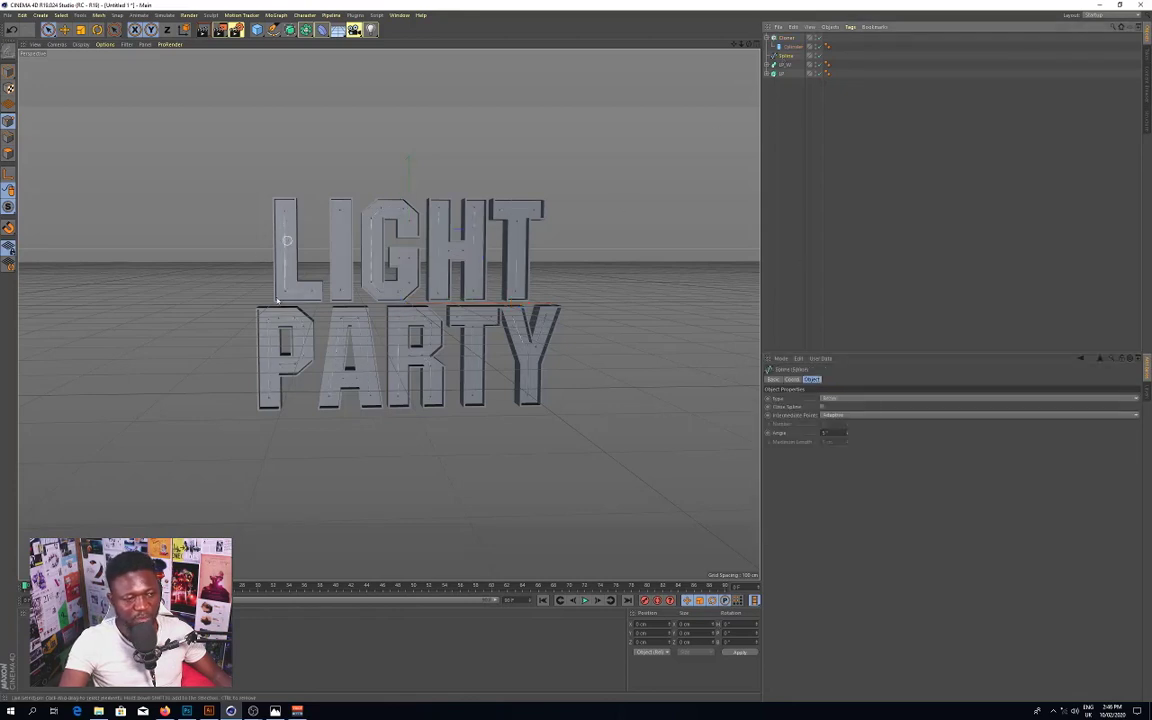
pyautogui.click(786, 37)
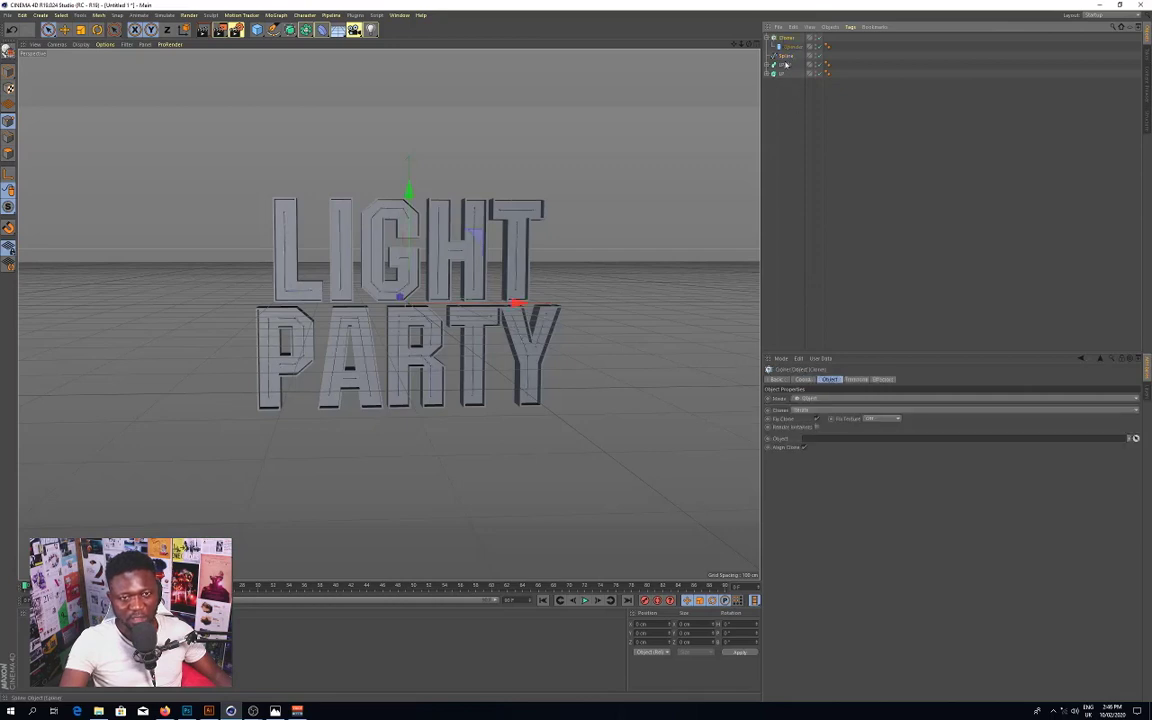
pyautogui.moveTo(786, 57); pyautogui.dragTo(829, 443)
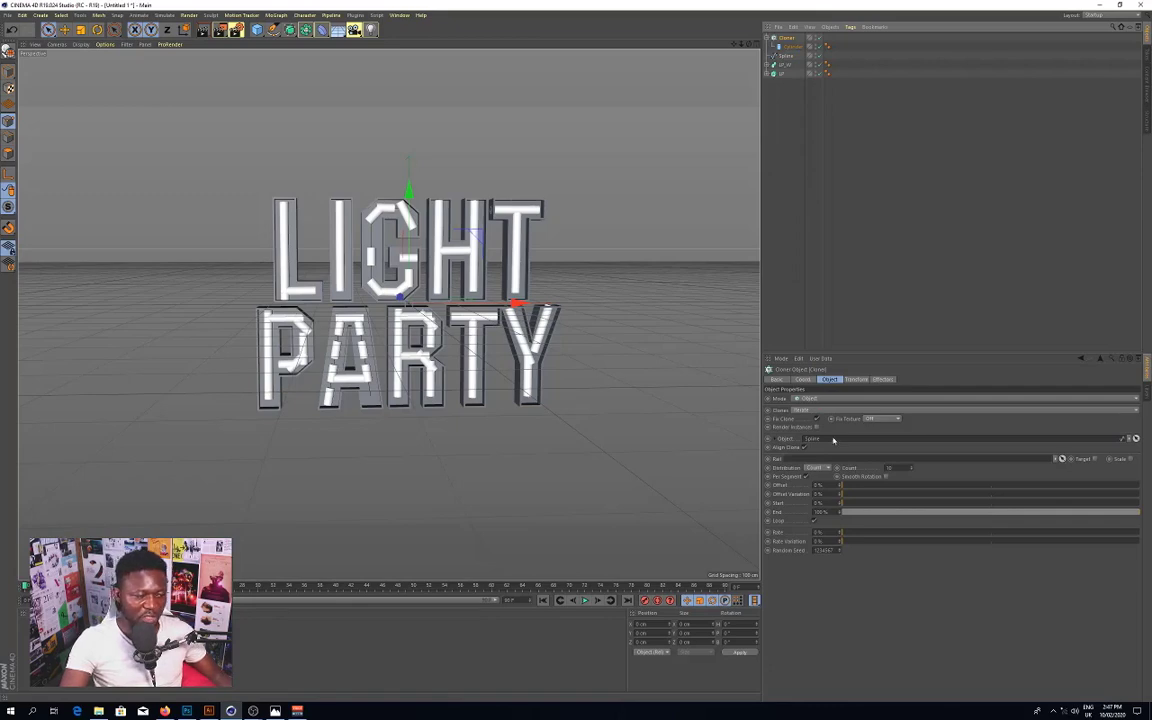
pyautogui.scroll(2, 668, 378)
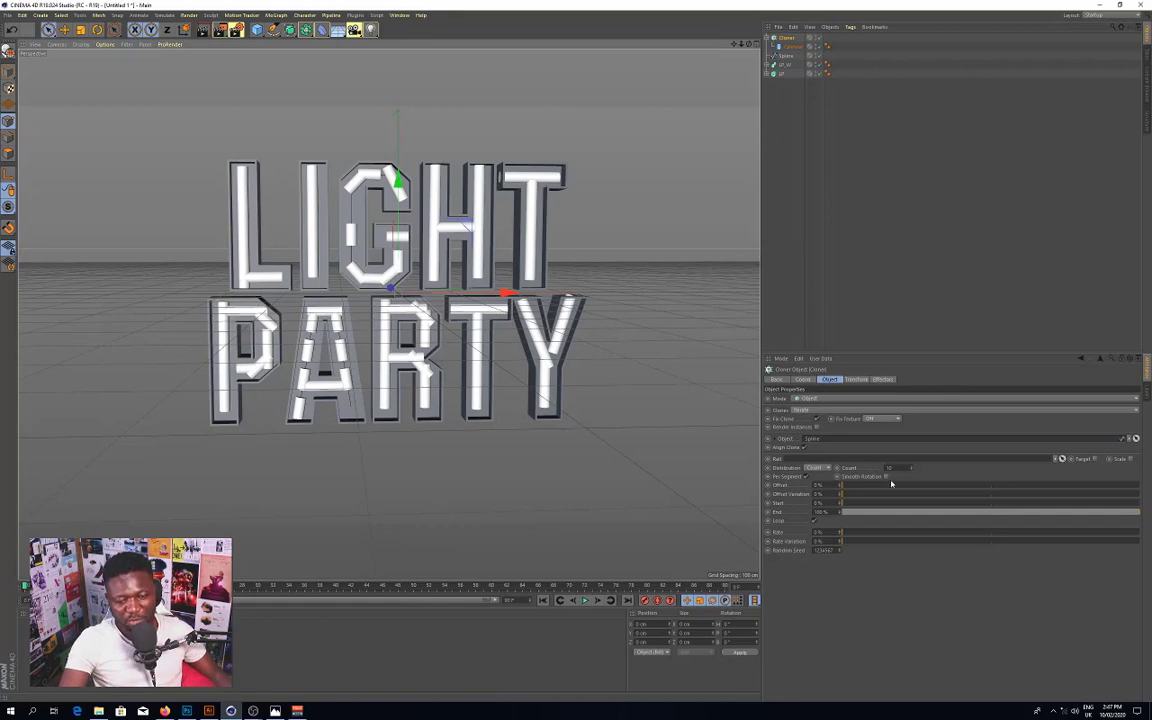
# Step: Reduce the Cloner's clone count to 7
pyautogui.click(912, 471)
pyautogui.click(912, 471)
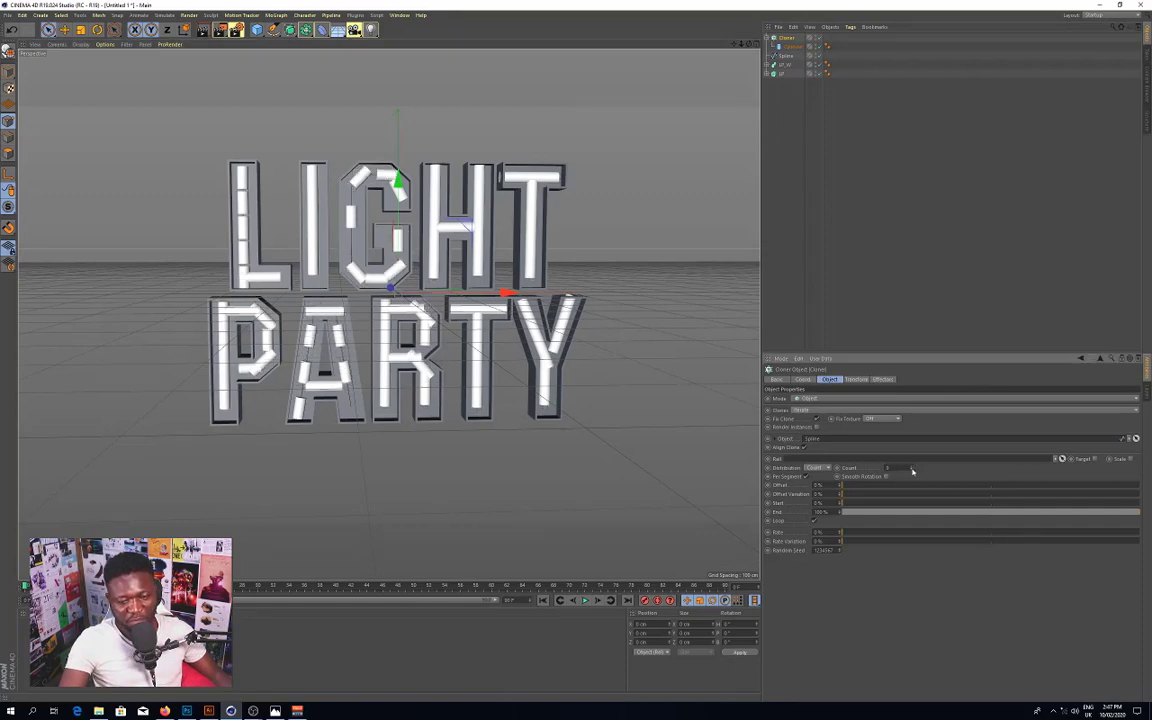
pyautogui.click(912, 471)
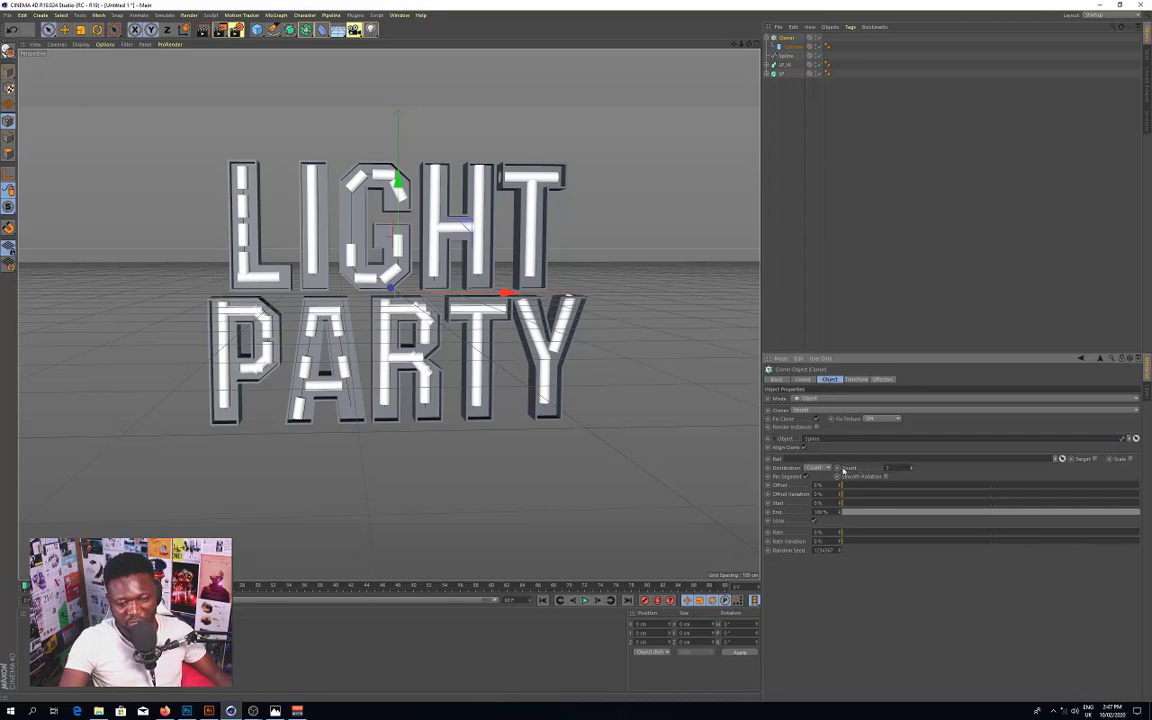
# Step: Set the Cloner's distribution to Vertex so the cylinders sit on the spline points
pyautogui.click(826, 468)
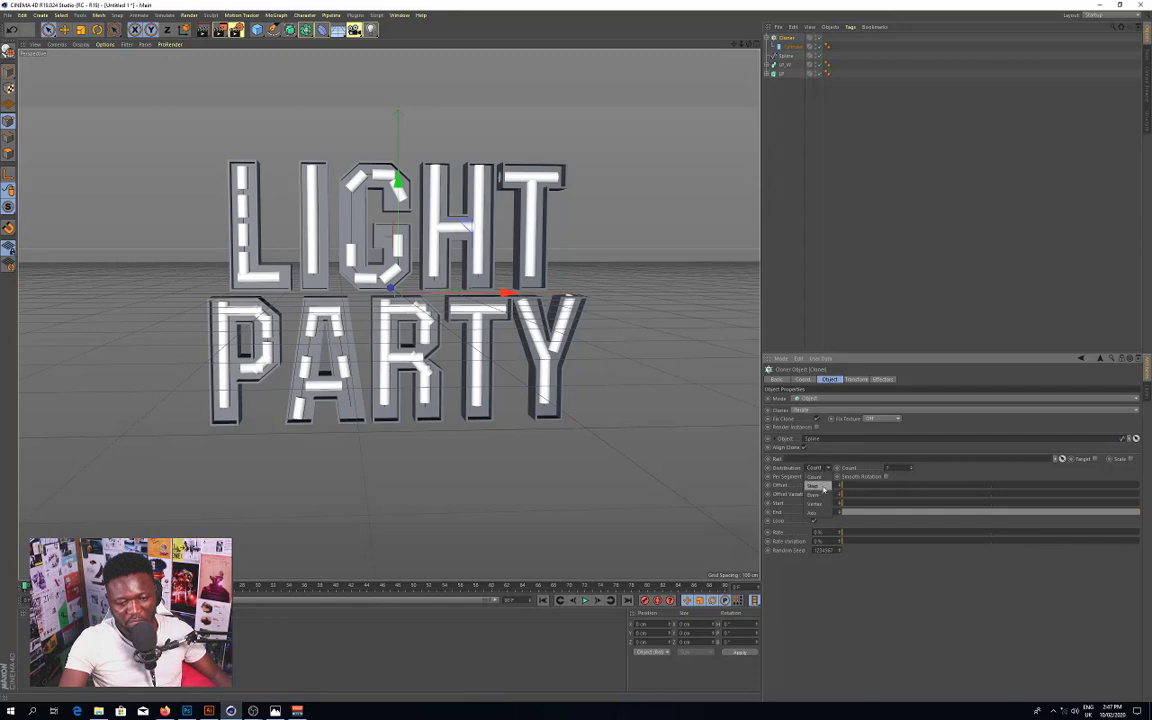
pyautogui.click(823, 504)
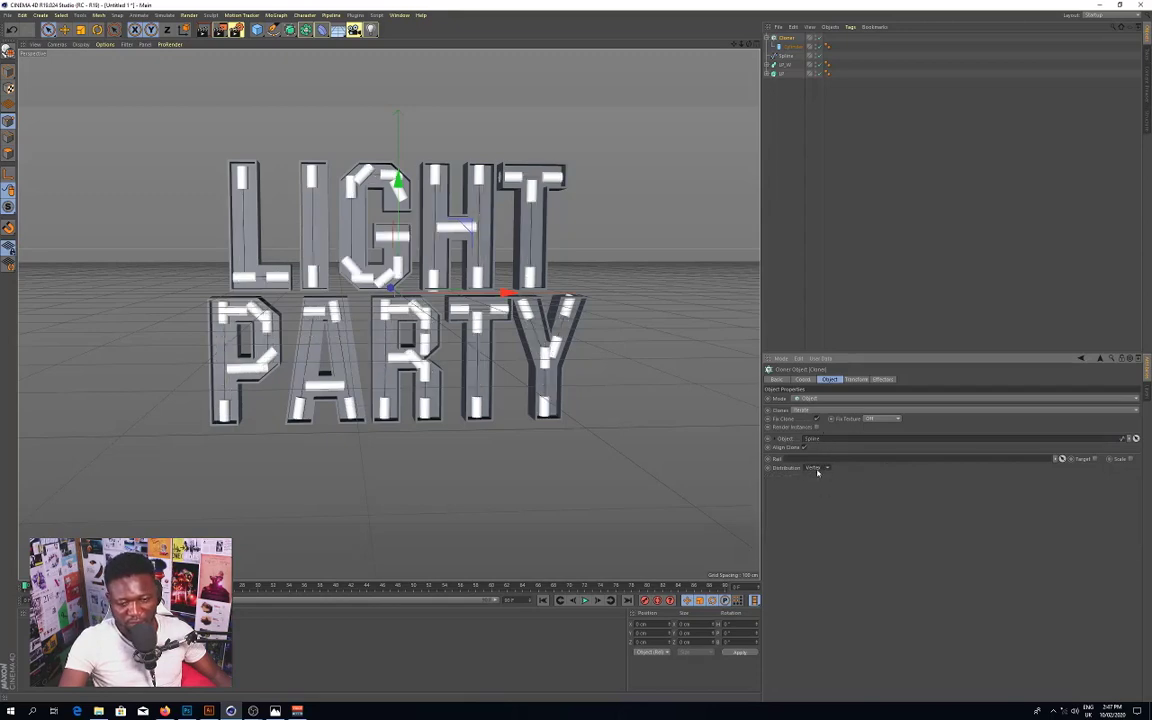
pyautogui.click(817, 470)
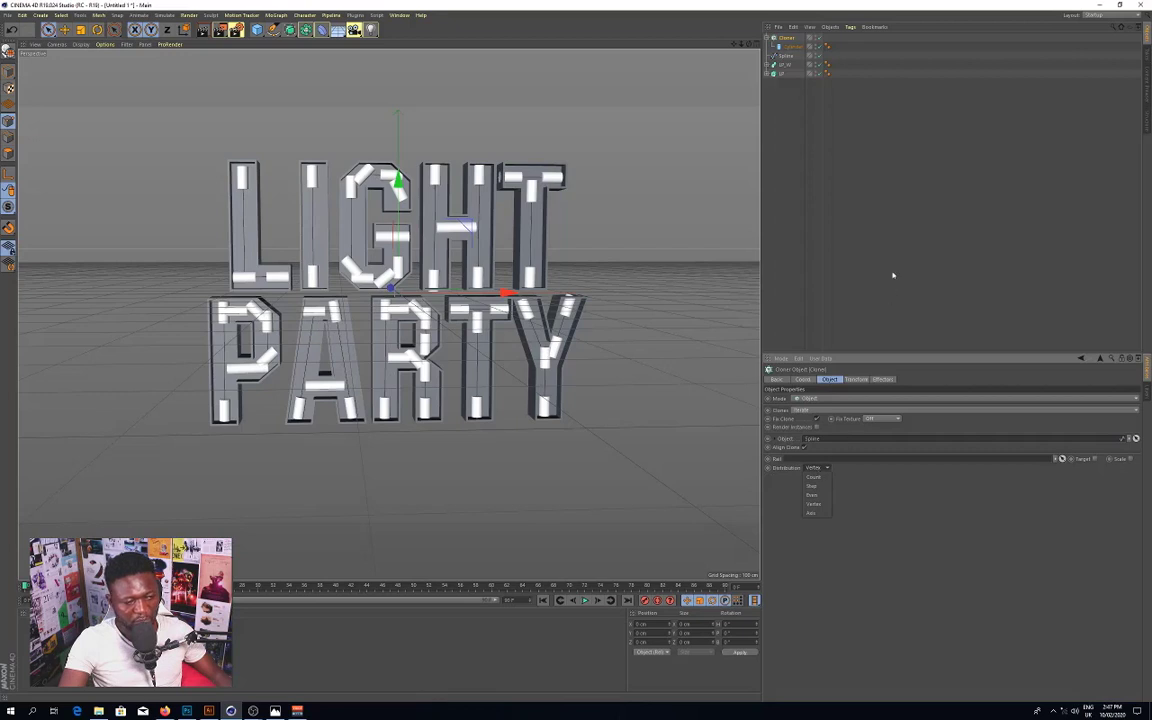
pyautogui.click(878, 524)
# Step: Rotate the clones by setting the Cloner's transform heading rotation to 90°
pyautogui.click(856, 380)
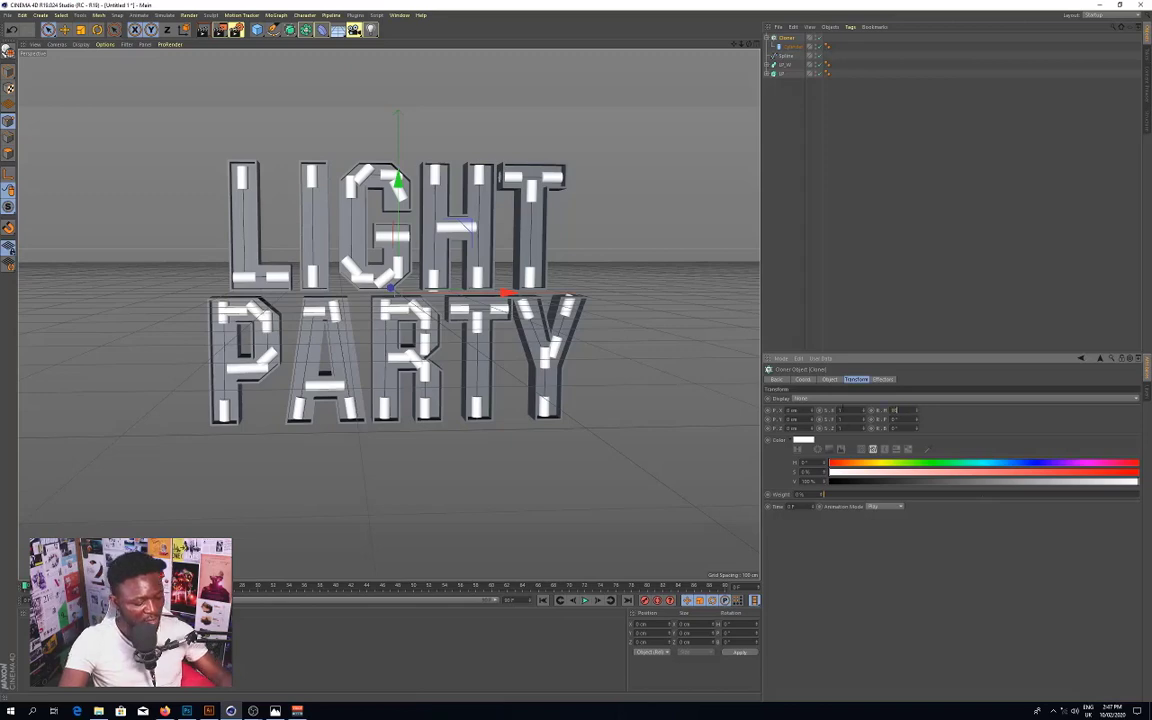
pyautogui.press('Return')
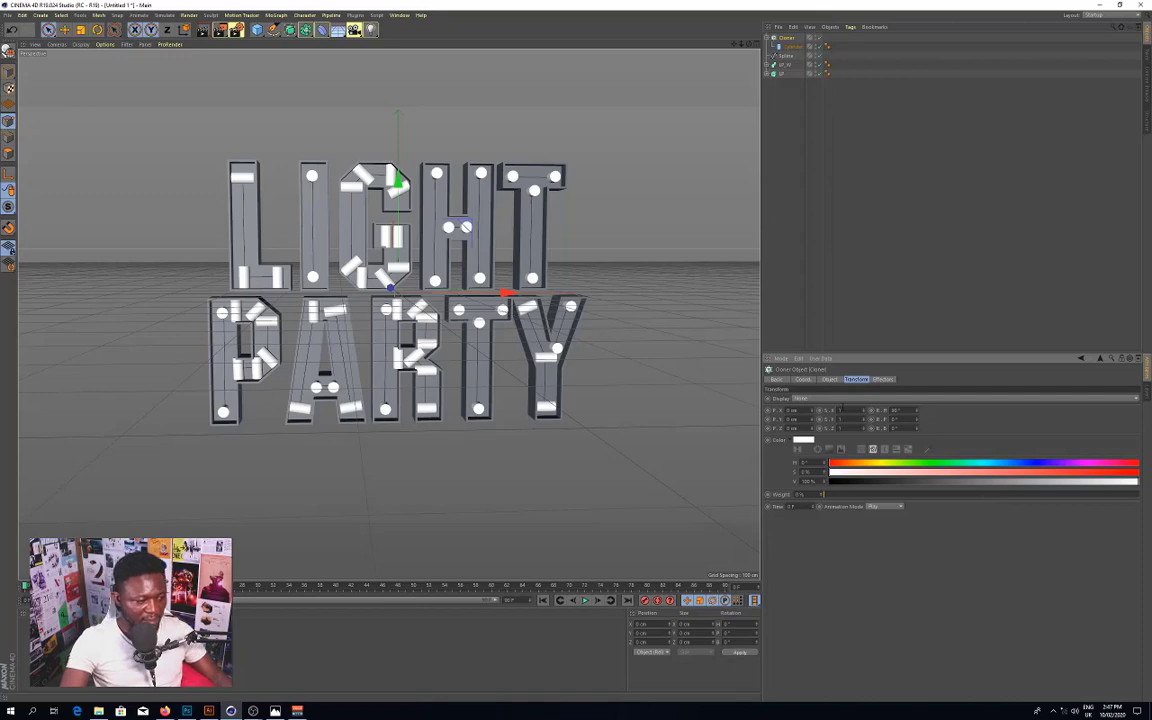
pyautogui.click(831, 380)
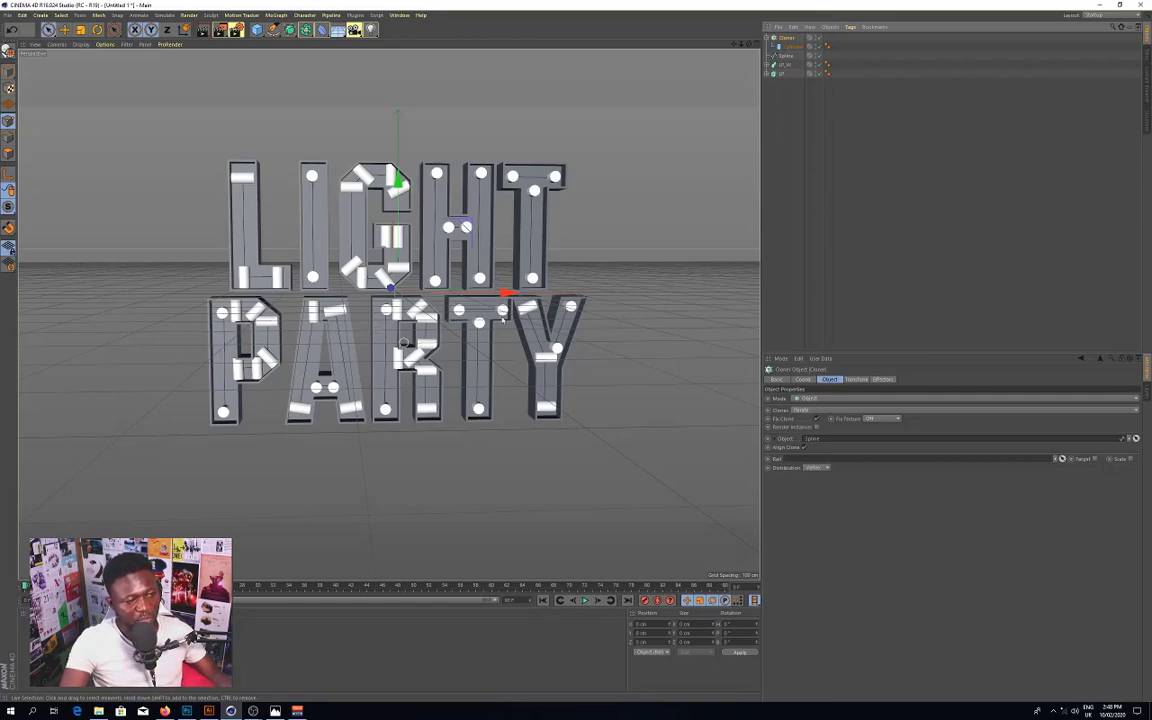
# Step: Duplicate the Cloner and its Spline together and place the copies below the other objects
pyautogui.click(768, 38)
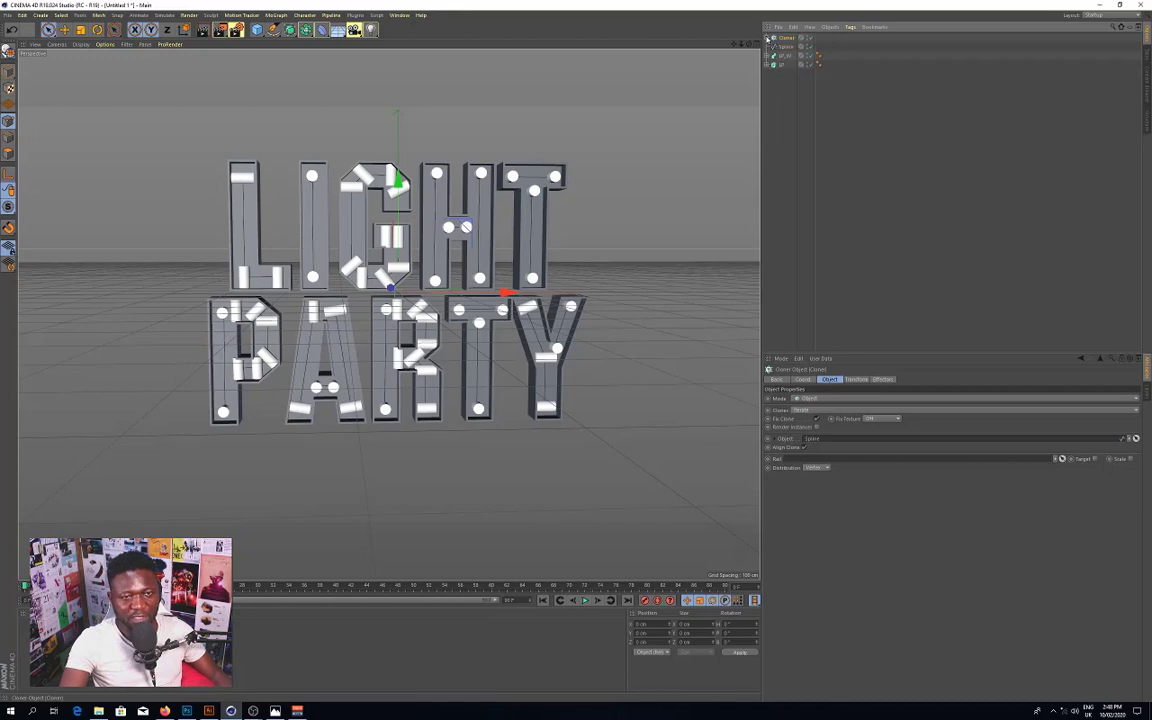
pyautogui.click(769, 123)
pyautogui.click(781, 39)
pyautogui.click(767, 38)
pyautogui.click(767, 38)
pyautogui.click(786, 48)
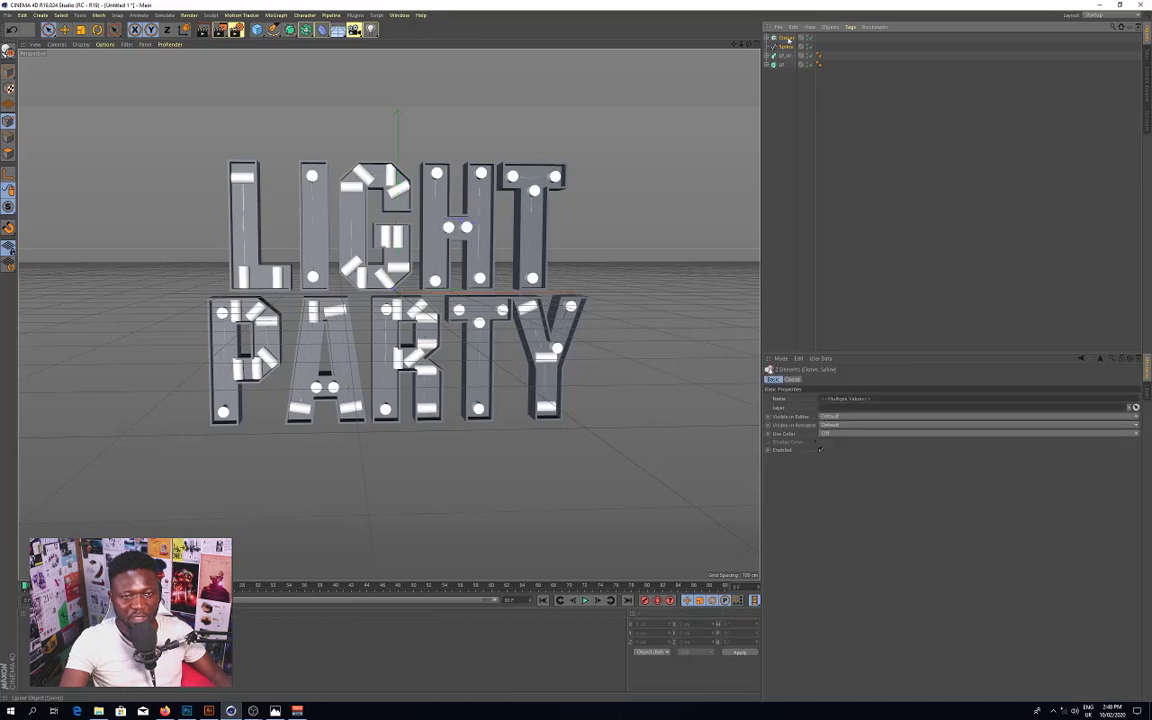
pyautogui.click(788, 39)
pyautogui.keyDown('ctrl'); pyautogui.click(786, 47); pyautogui.keyUp('ctrl')
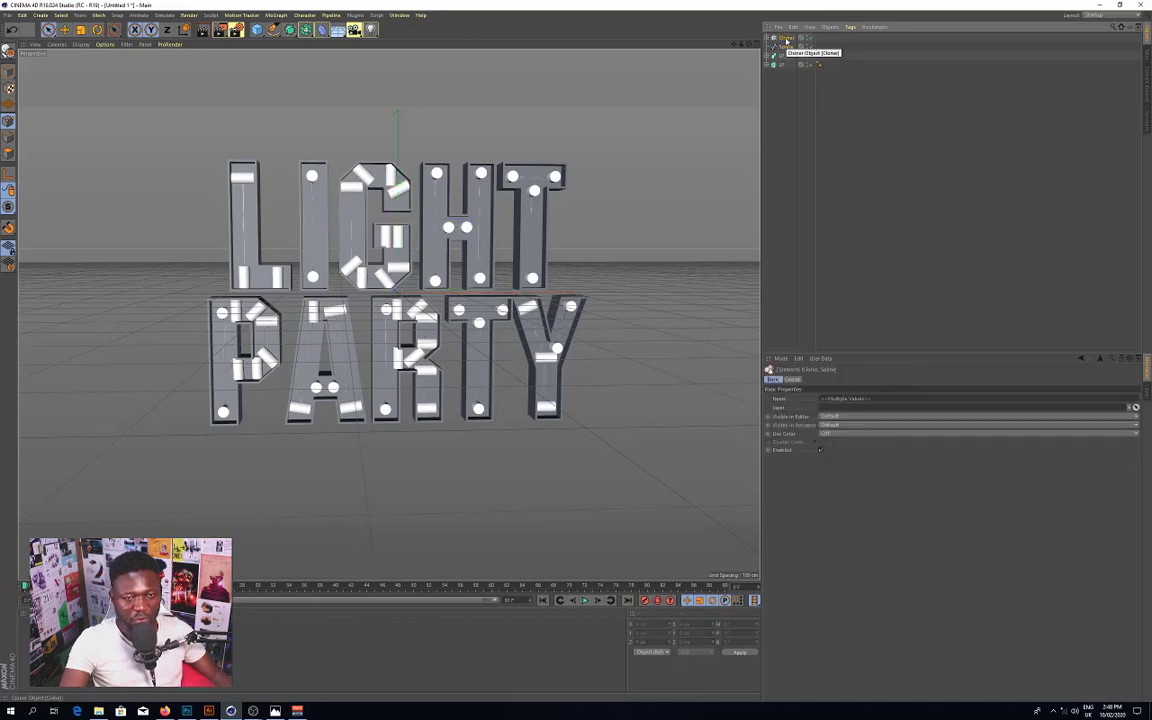
pyautogui.keyDown('ctrl'); pyautogui.moveTo(786, 40); pyautogui.dragTo(784, 100); pyautogui.keyUp('ctrl')
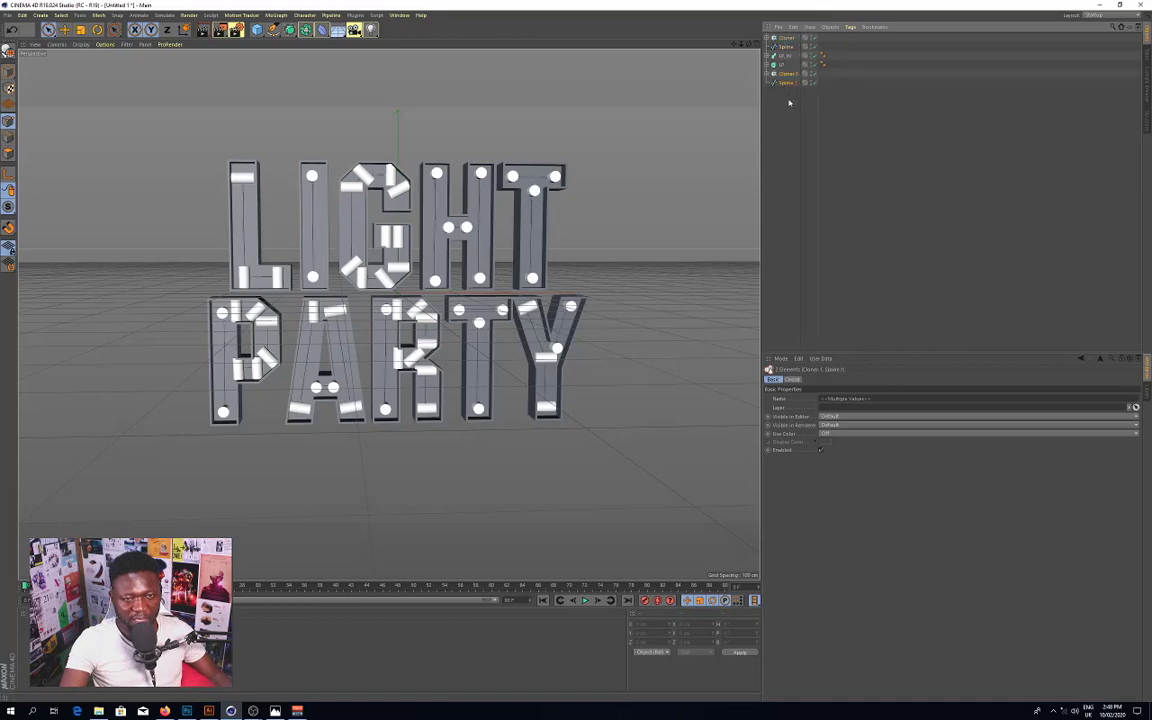
# Step: Rename the duplicated spline Spline_2 and assign it as the object of the duplicated Cloner
pyautogui.click(789, 82)
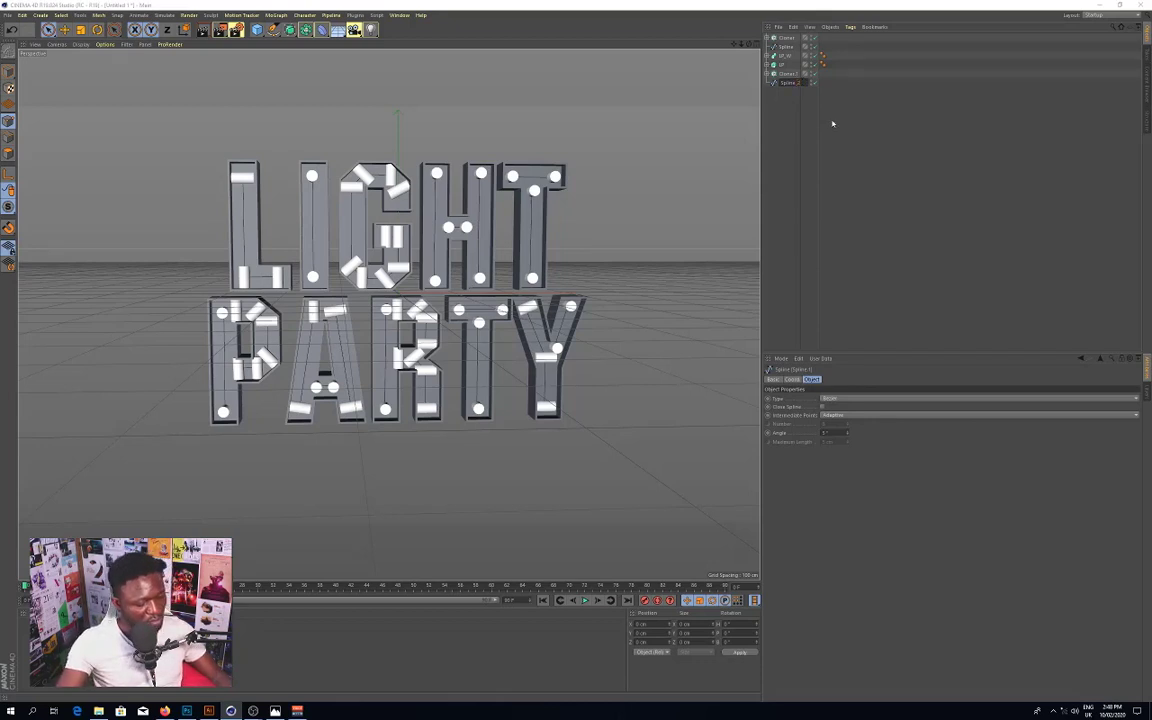
pyautogui.click(787, 74)
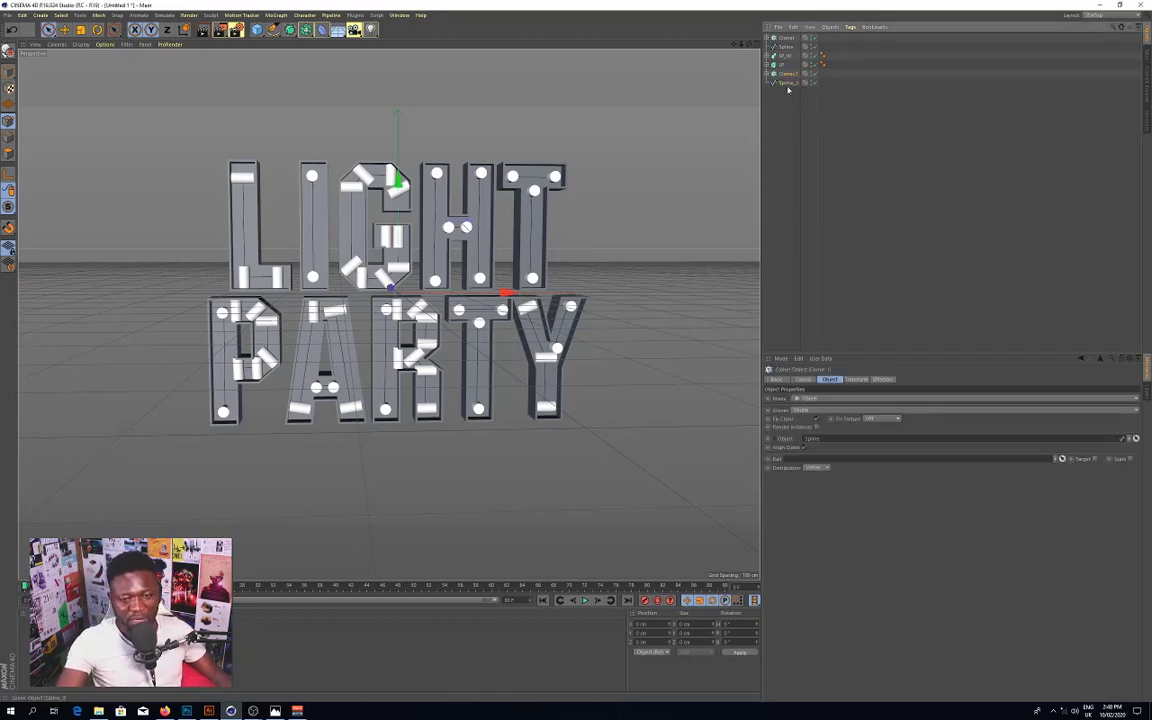
pyautogui.moveTo(785, 86); pyautogui.dragTo(828, 439)
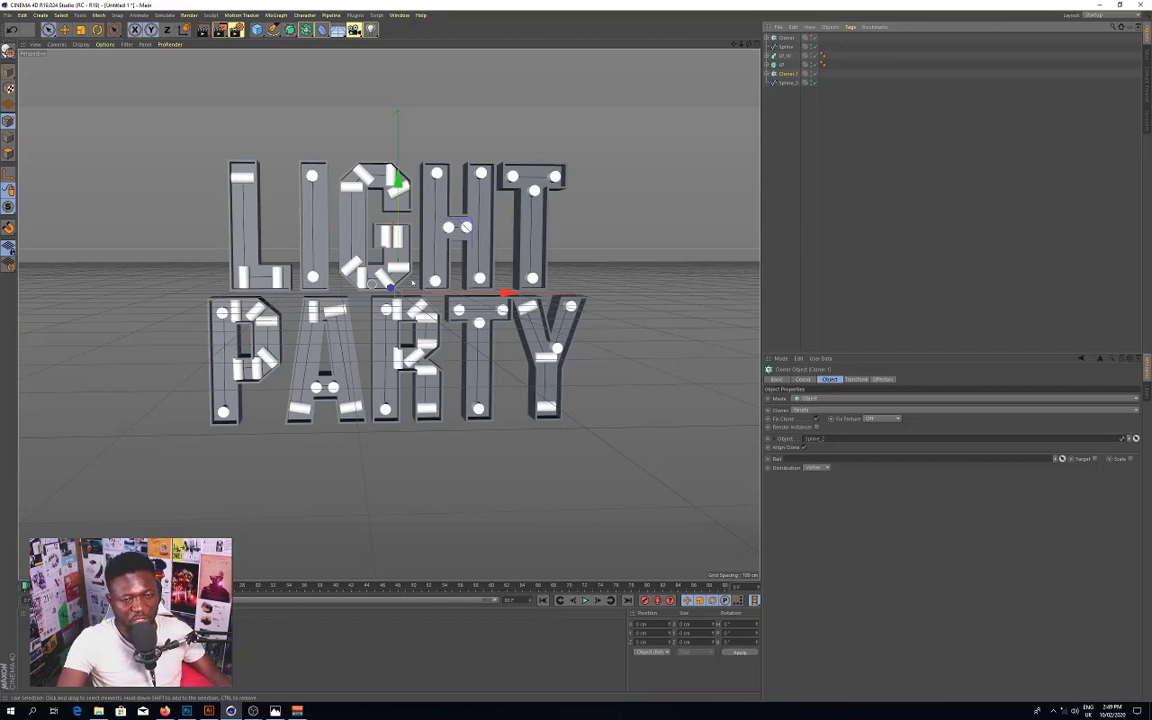
# Step: Disable both Cloners and Spline_2, and select the original Spline for point editing
pyautogui.click(814, 75)
pyautogui.click(814, 75)
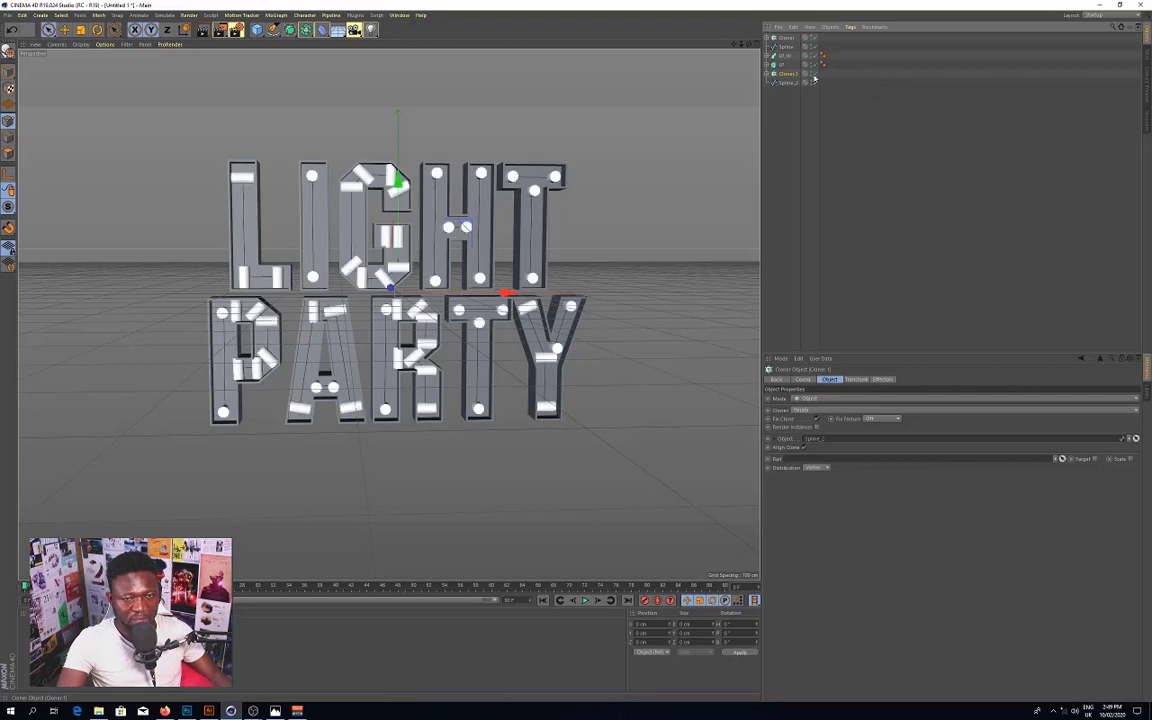
pyautogui.click(814, 75)
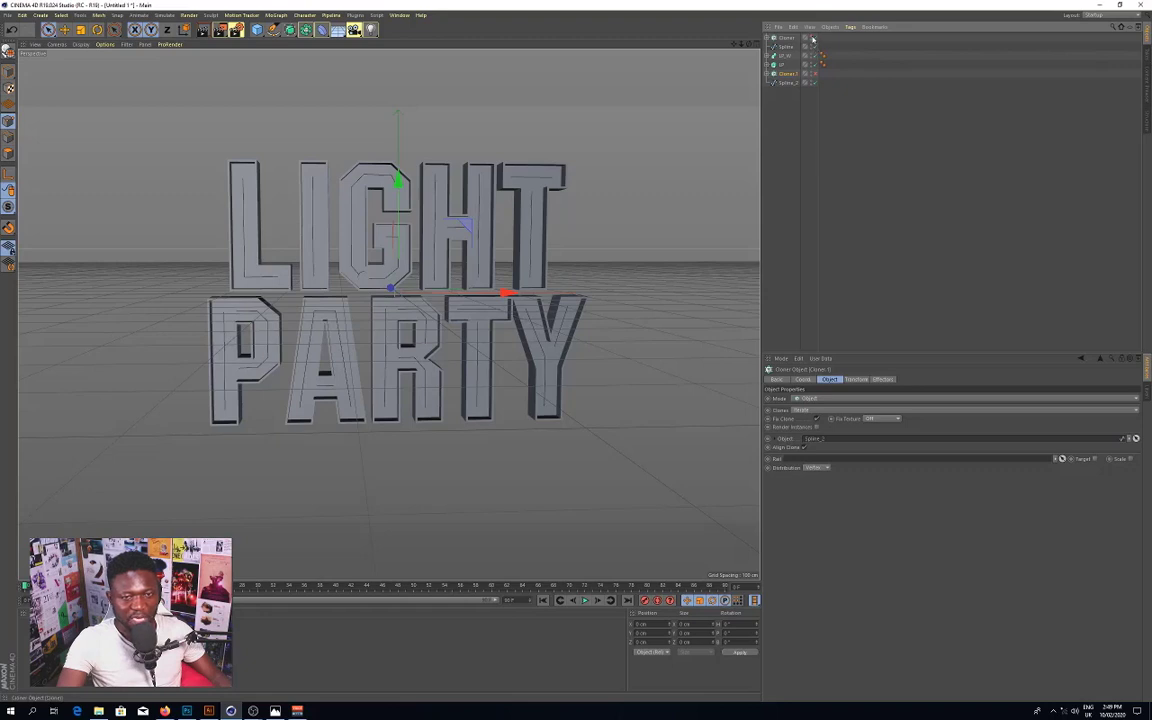
pyautogui.click(813, 38)
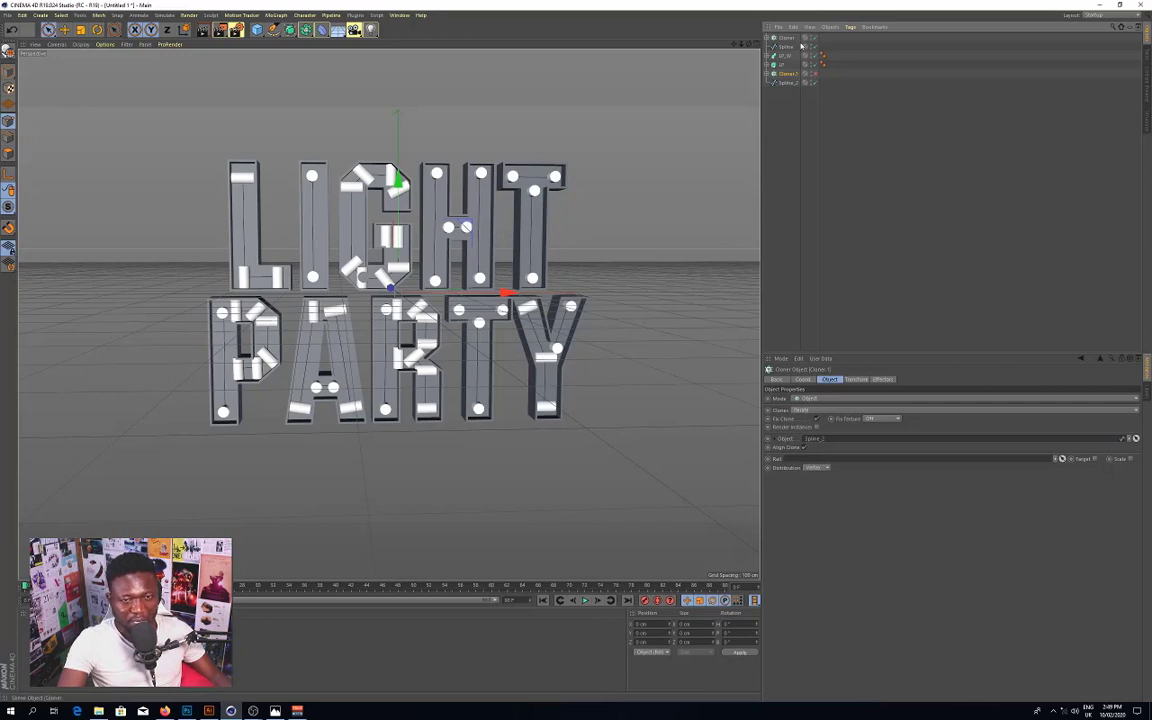
pyautogui.click(788, 46)
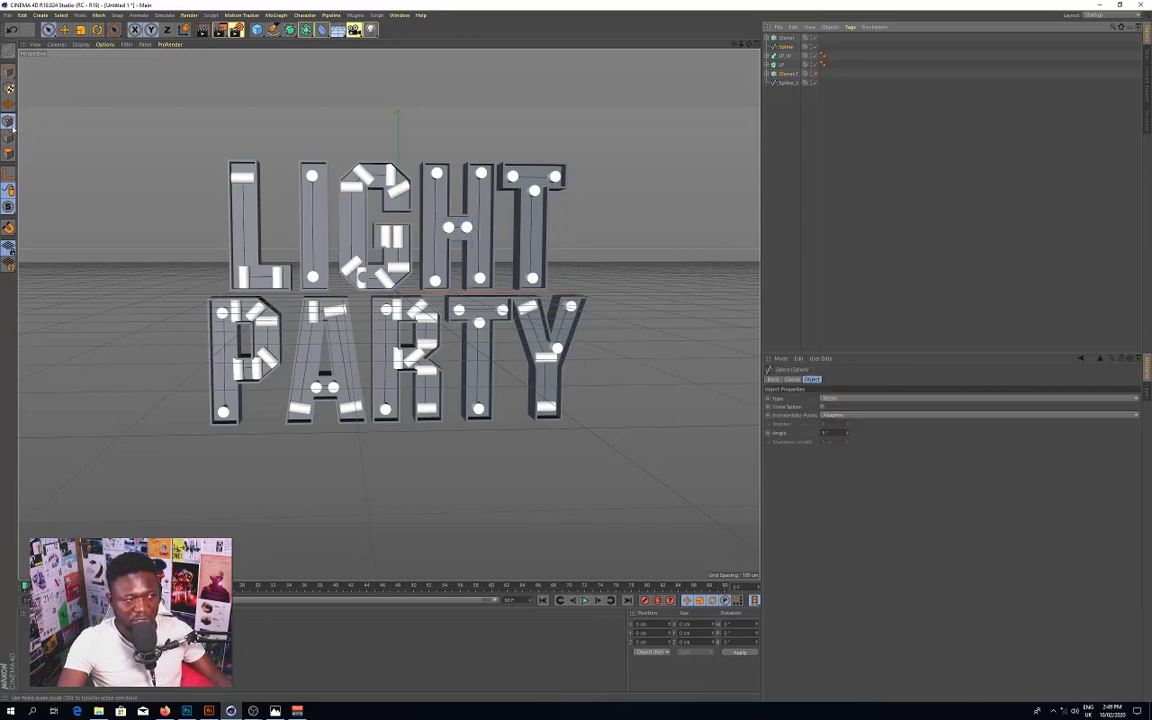
pyautogui.click(816, 39)
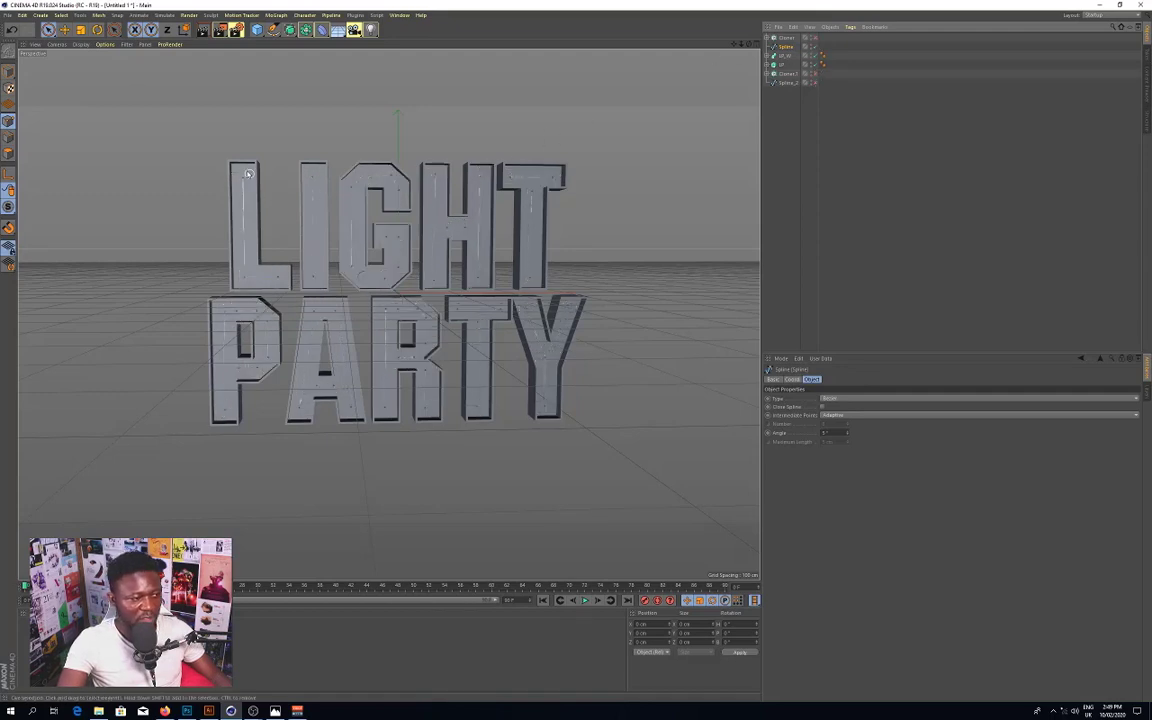
# Step: Delete the L's points from the original Spline and check the result by briefly enabling its Cloner
pyautogui.moveTo(241, 193)
pyautogui.mouseDown()
pyautogui.moveTo(242, 281)
pyautogui.moveTo(281, 278)
pyautogui.mouseUp()
pyautogui.click(280, 276)
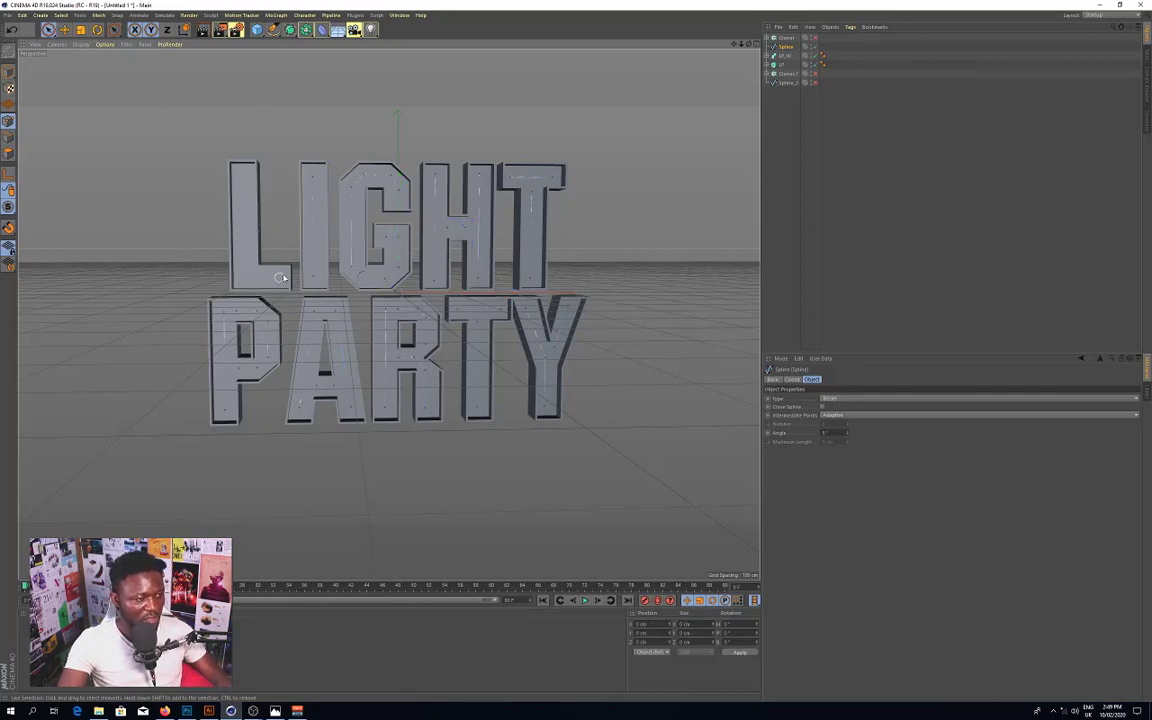
pyautogui.click(816, 39)
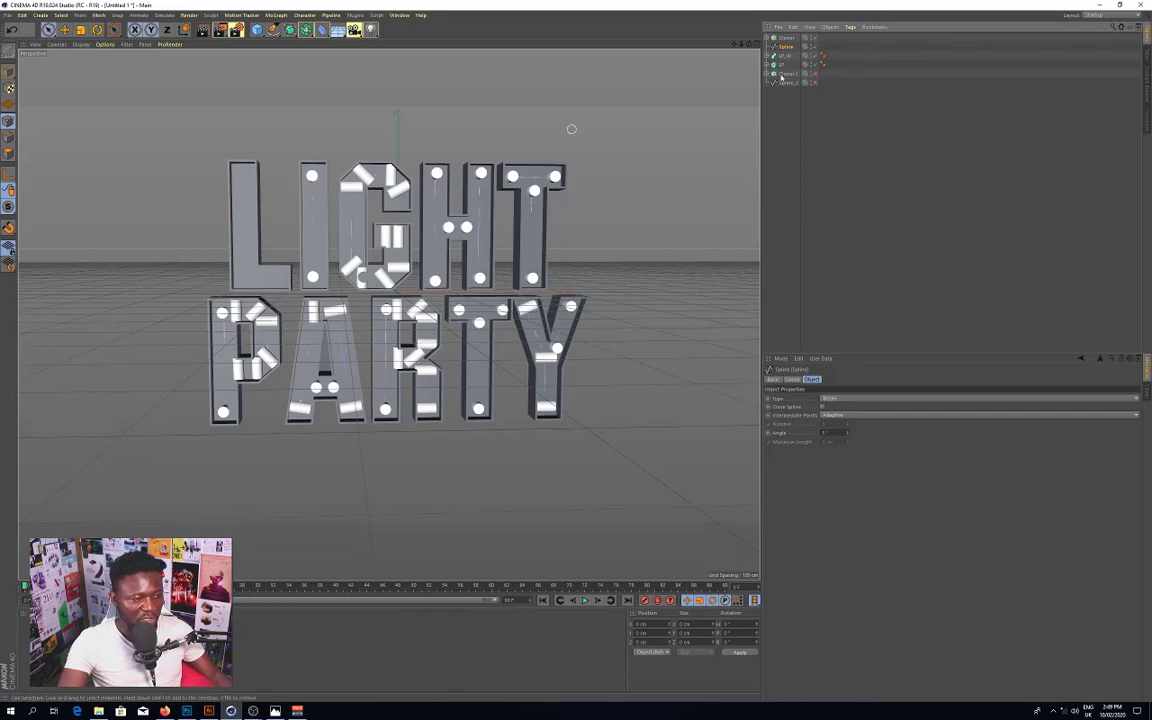
pyautogui.click(816, 39)
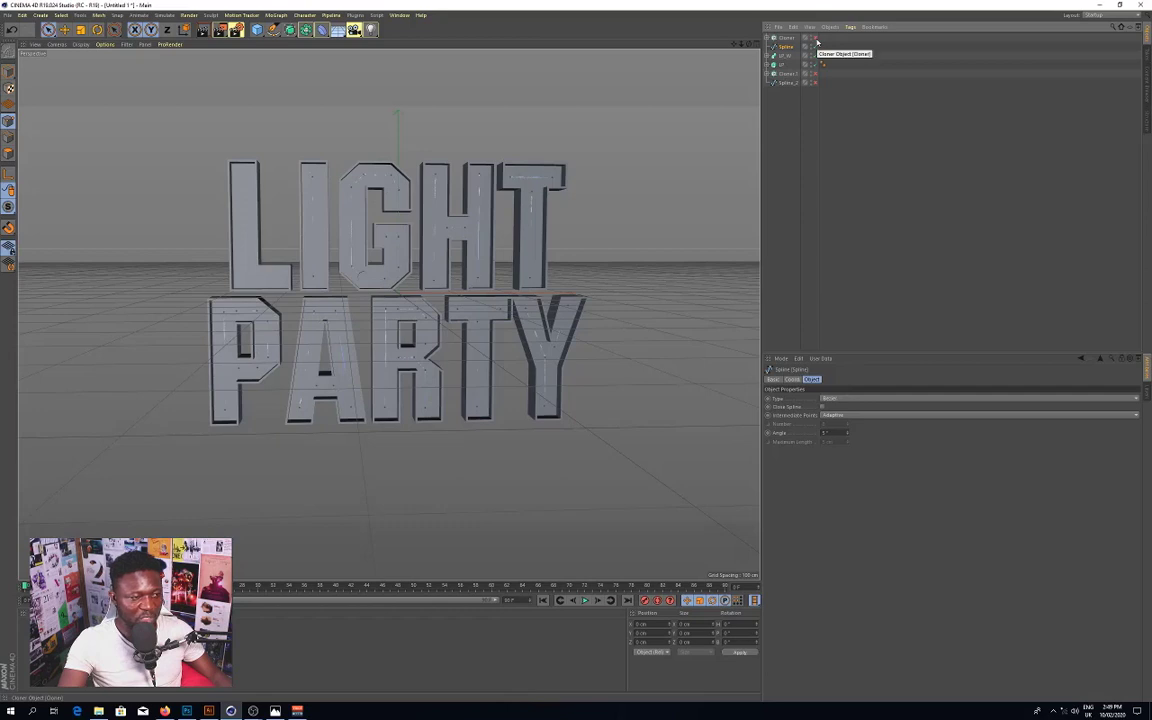
# Step: Delete all of the G's points from the original Spline and check the remaining clones
pyautogui.doubleClick(393, 193)
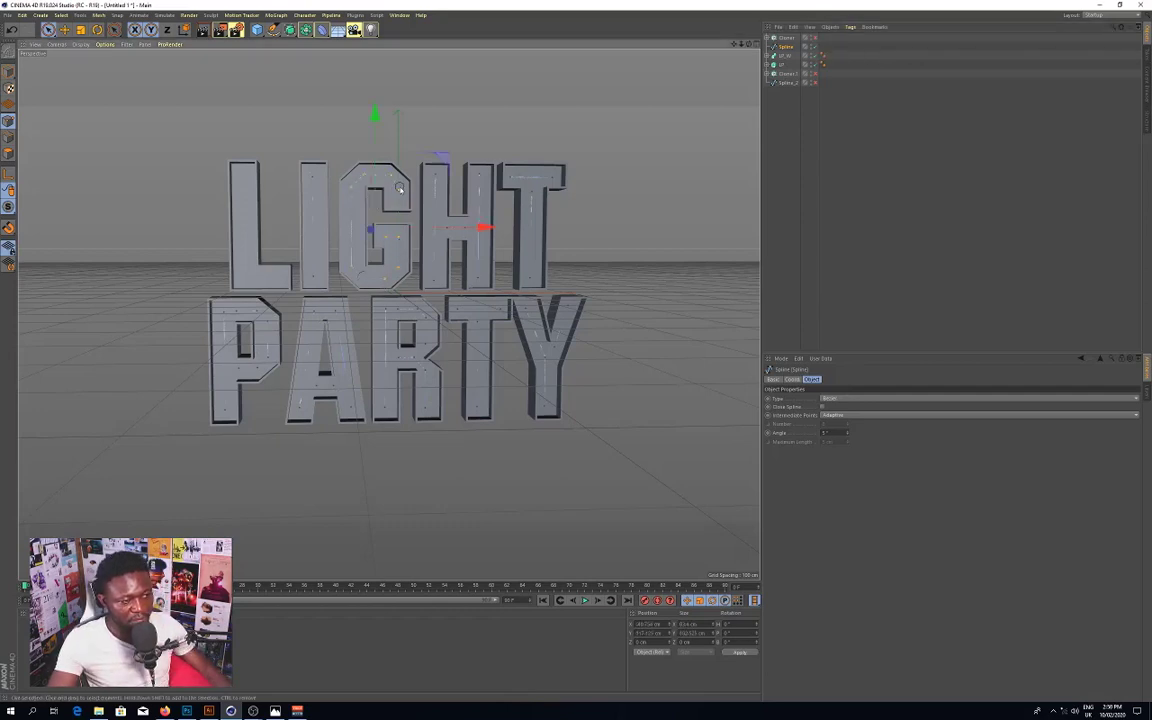
pyautogui.click(398, 187)
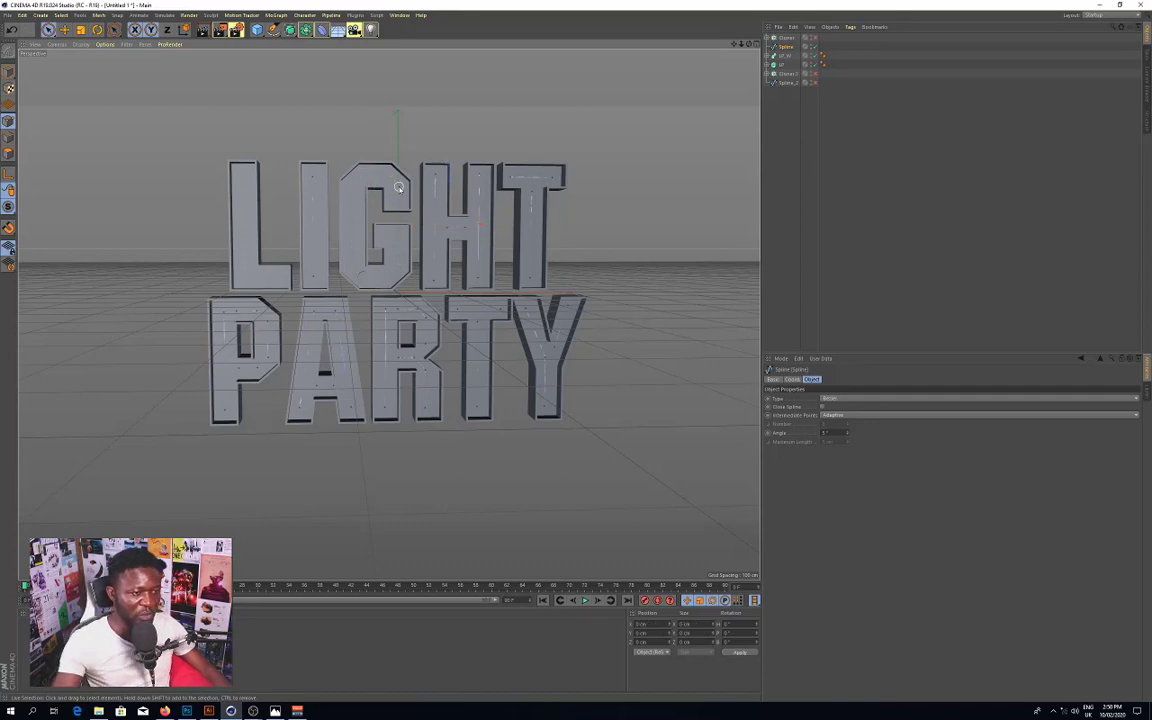
pyautogui.click(8, 121)
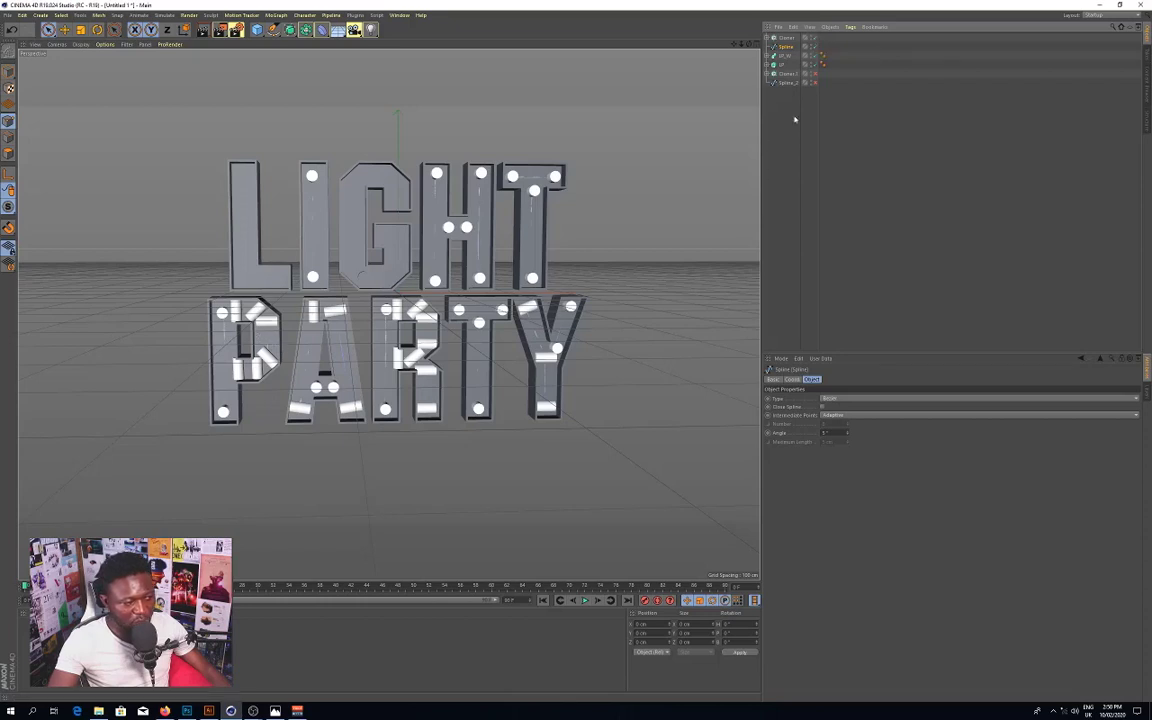
pyautogui.click(813, 40)
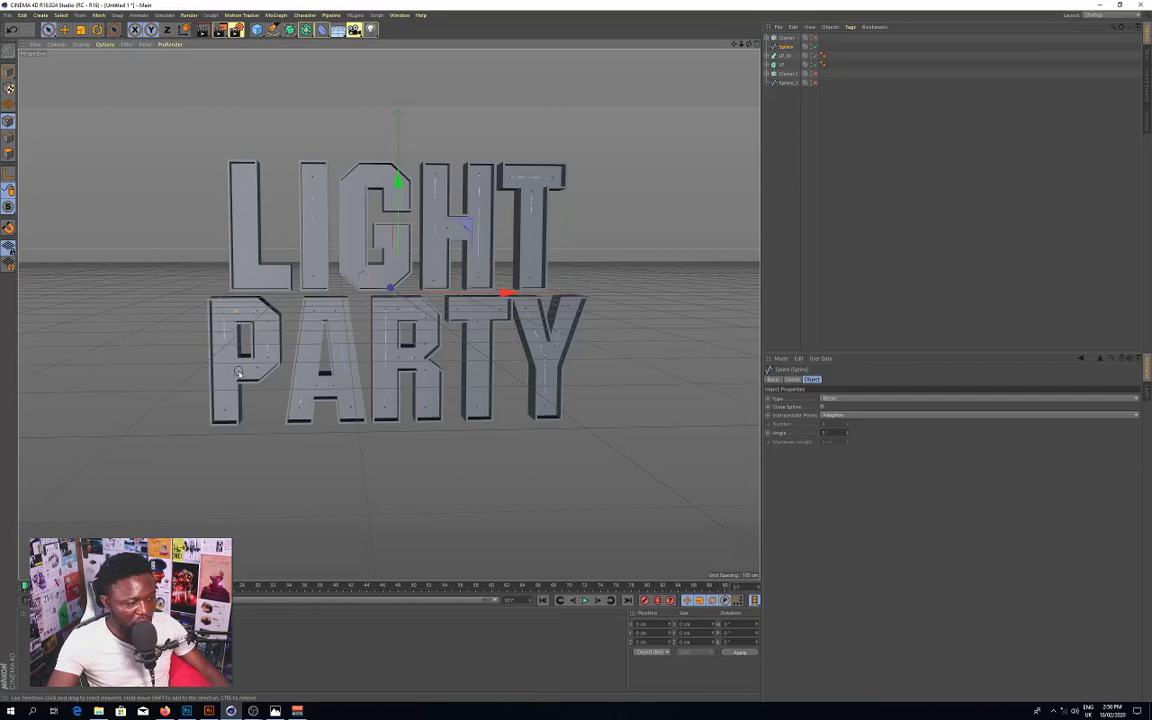
# Step: Delete the points of the P's bowl, the A's legs and top, the R's bowl and leg, and the Y's left arm and stem
pyautogui.click(252, 314)
pyautogui.click(252, 314)
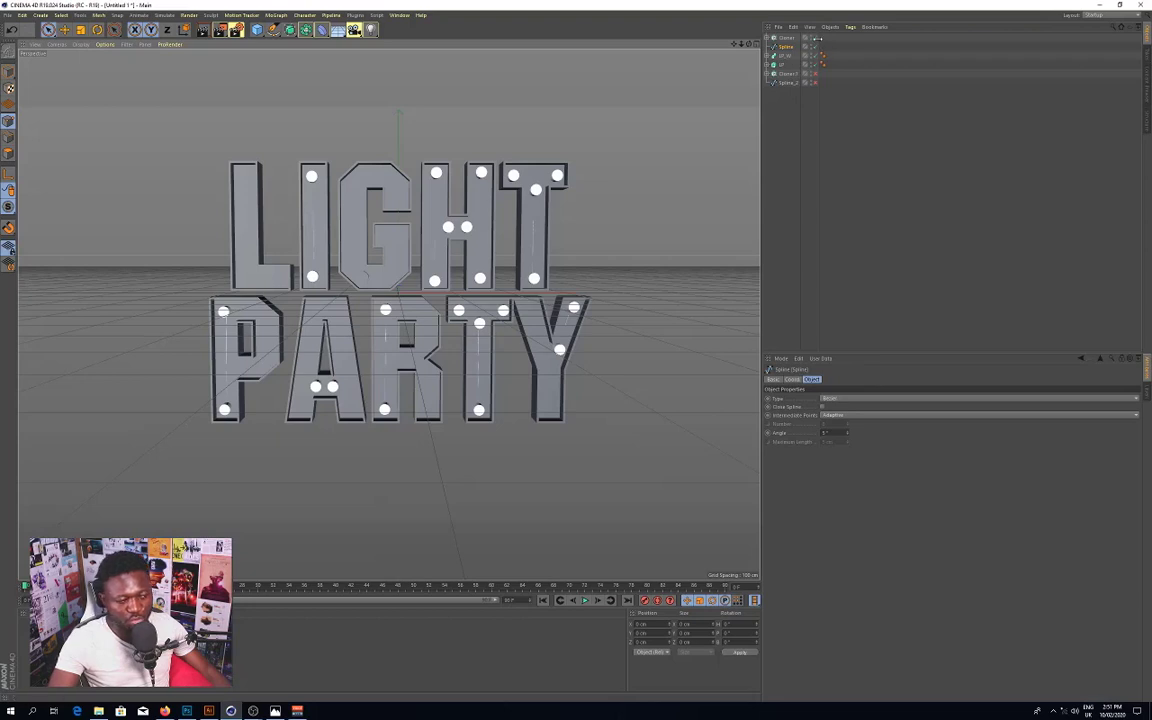
pyautogui.click(814, 40)
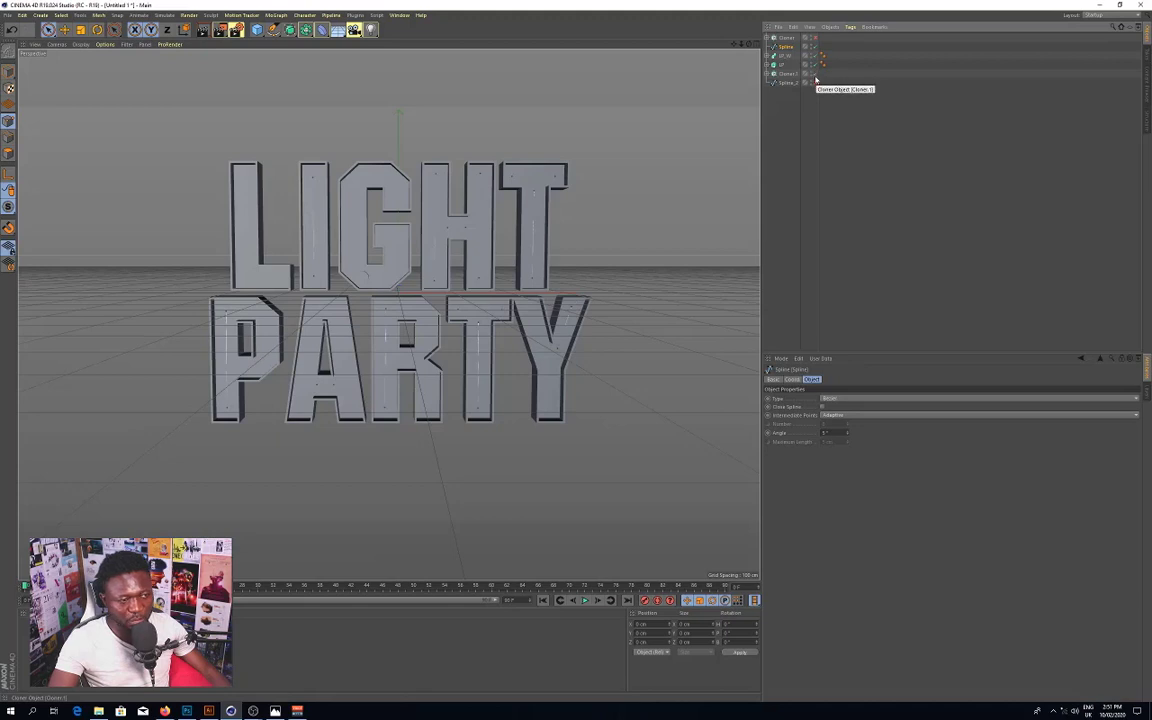
# Step: Delete the I's points from Spline_2 and check the remaining clones by briefly enabling the second Cloner
pyautogui.click(814, 74)
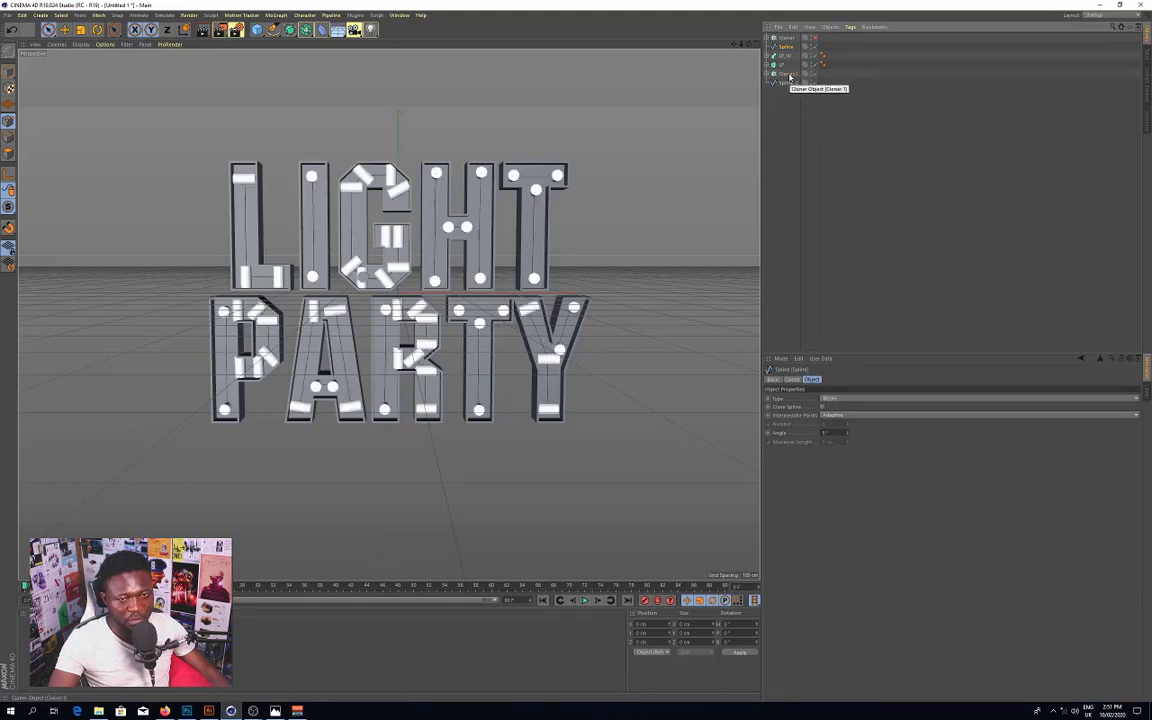
pyautogui.click(786, 74)
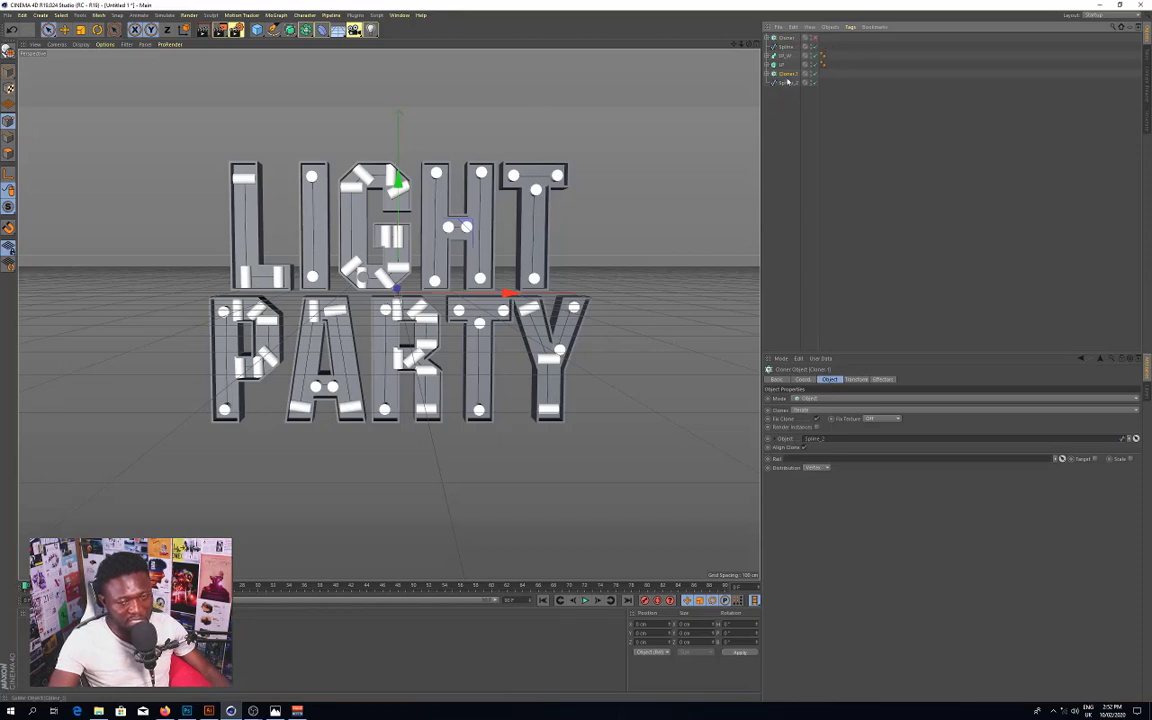
pyautogui.click(815, 75)
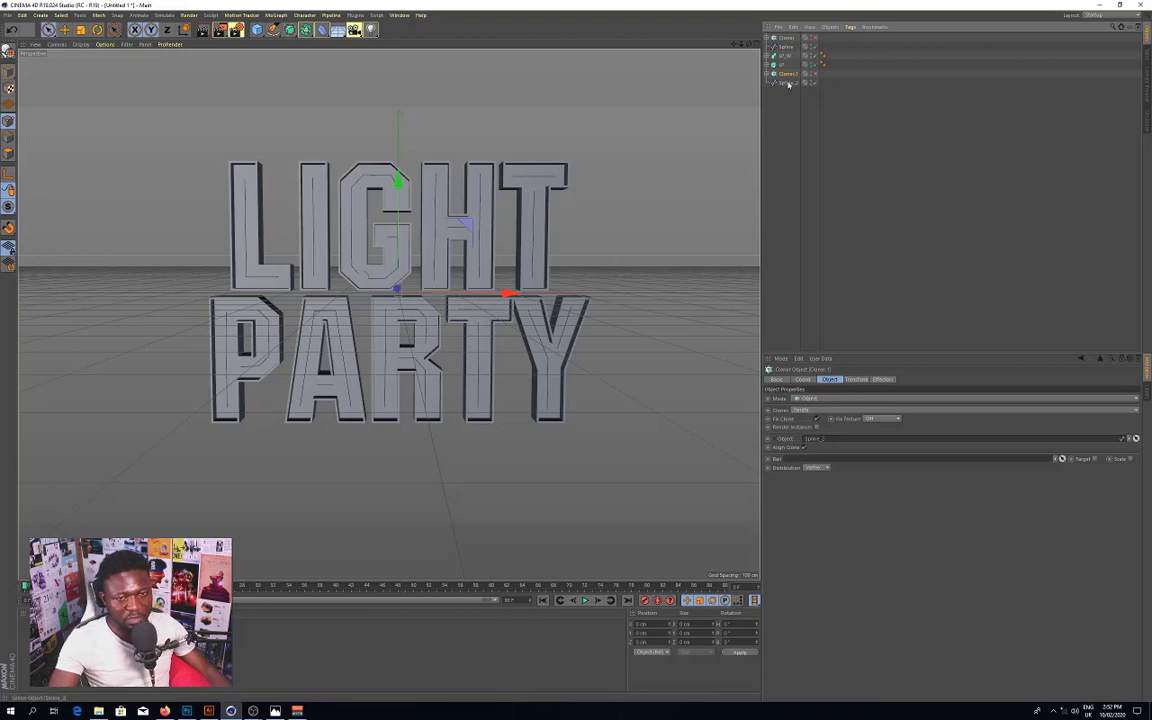
pyautogui.click(788, 83)
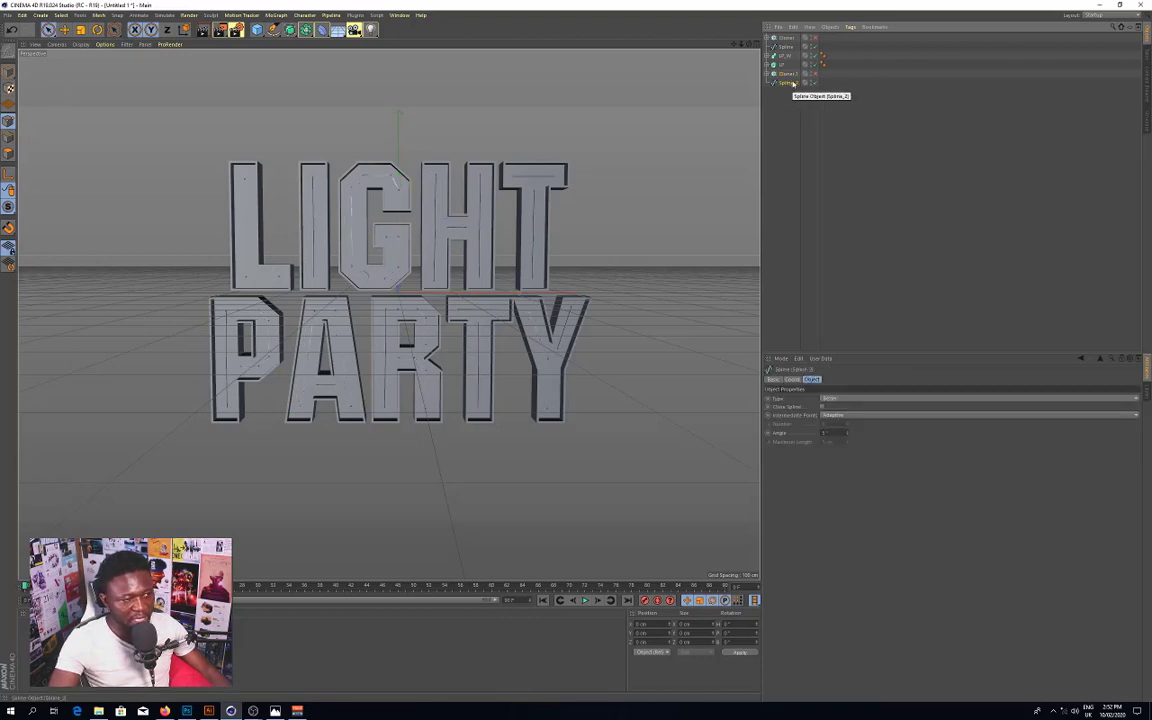
pyautogui.click(313, 179)
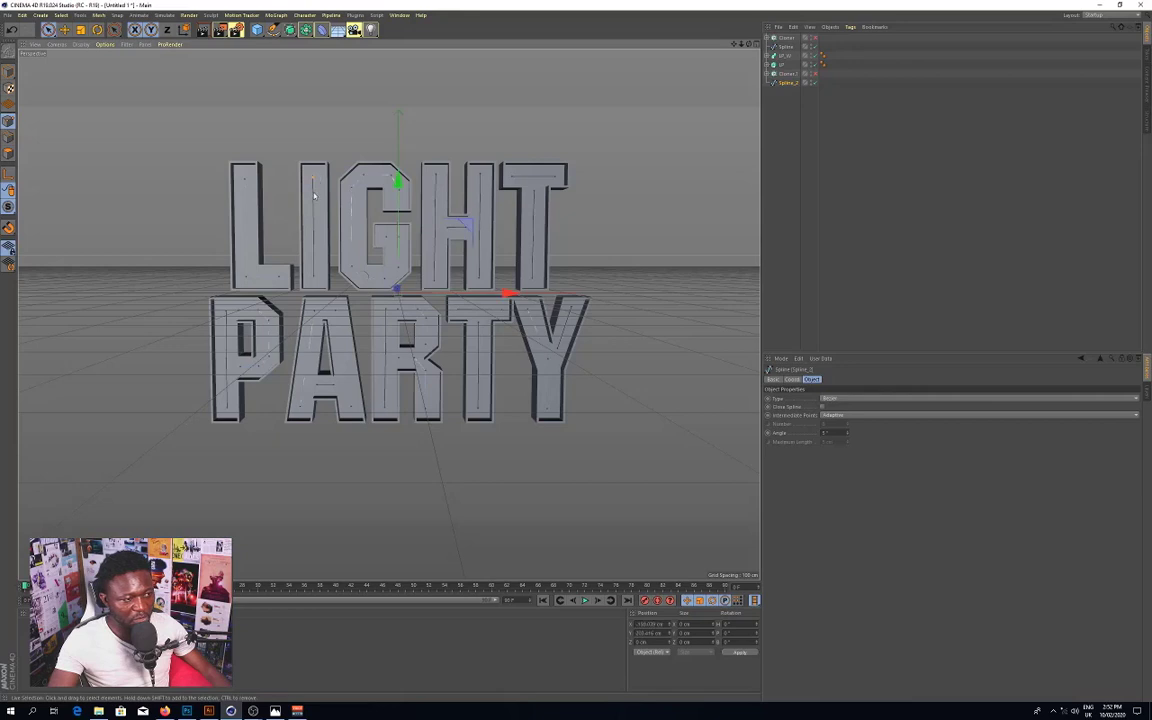
pyautogui.click(310, 279)
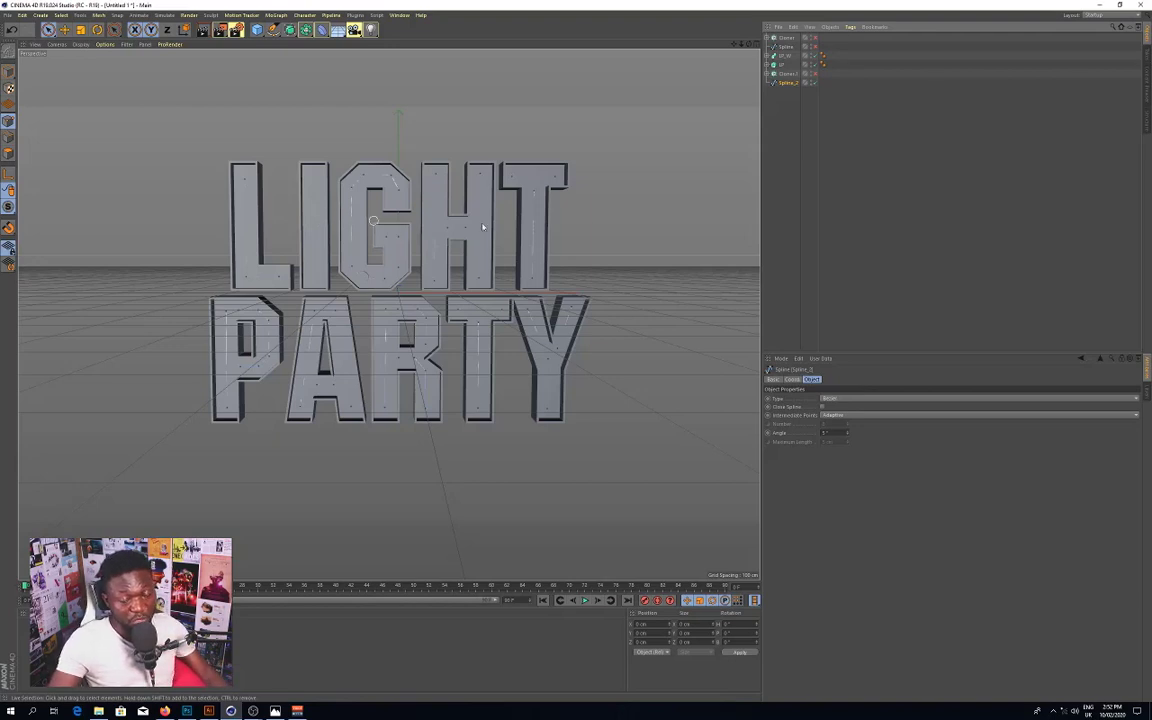
pyautogui.click(816, 75)
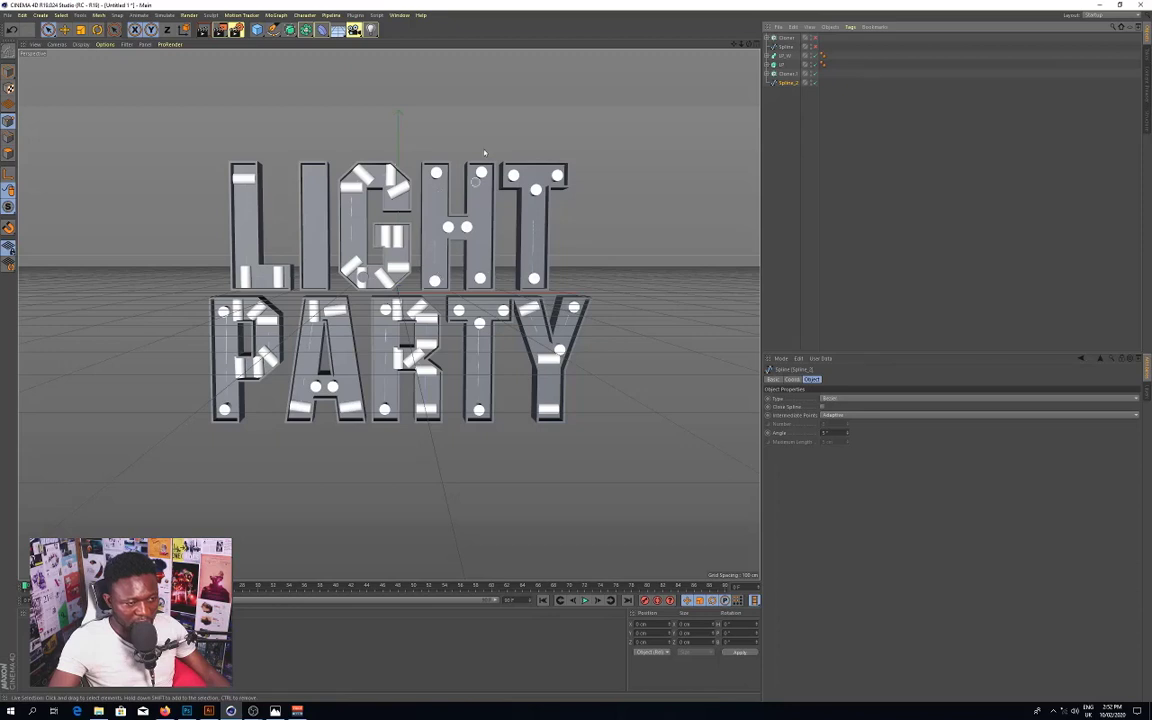
pyautogui.click(816, 76)
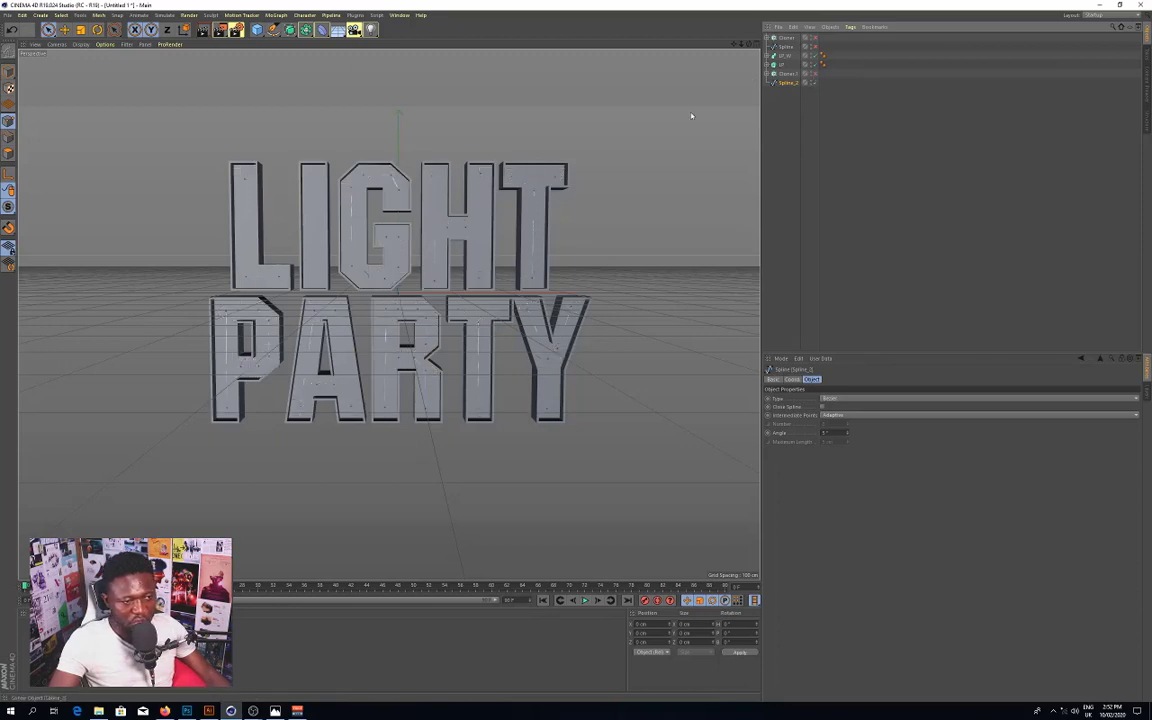
# Step: Delete the points of the H and of the T in LIGHT from Spline_2, checking the clones after each deletion
pyautogui.click(816, 75)
pyautogui.click(816, 75)
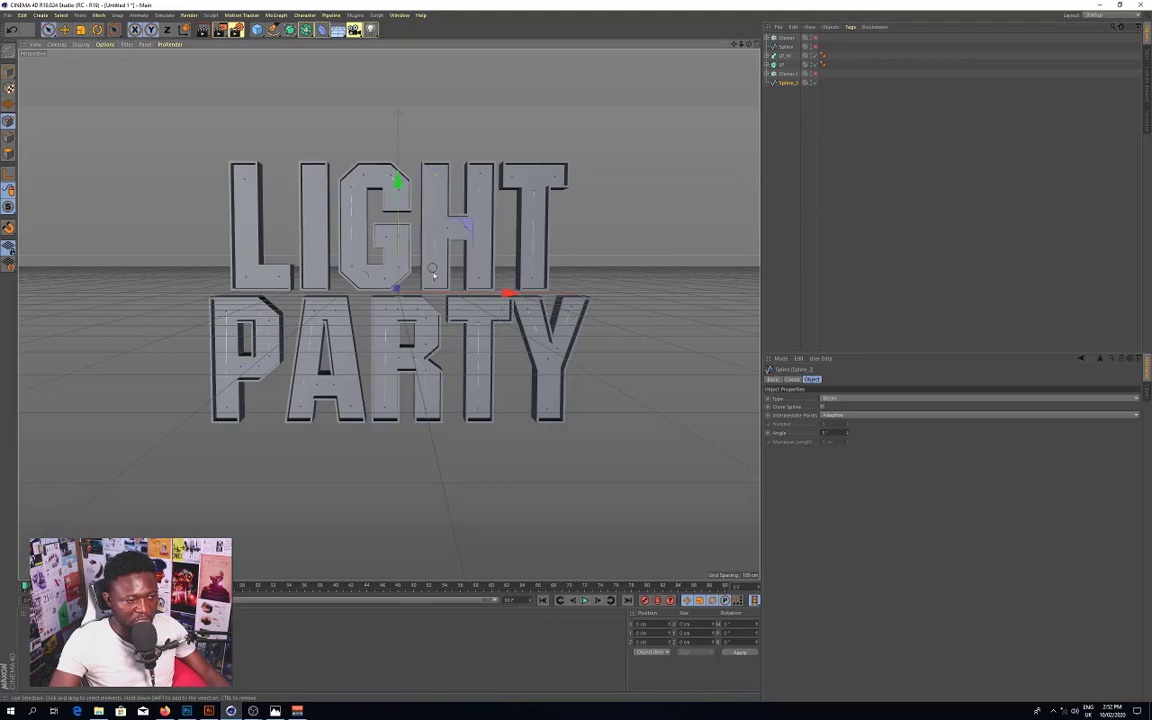
pyautogui.click(816, 76)
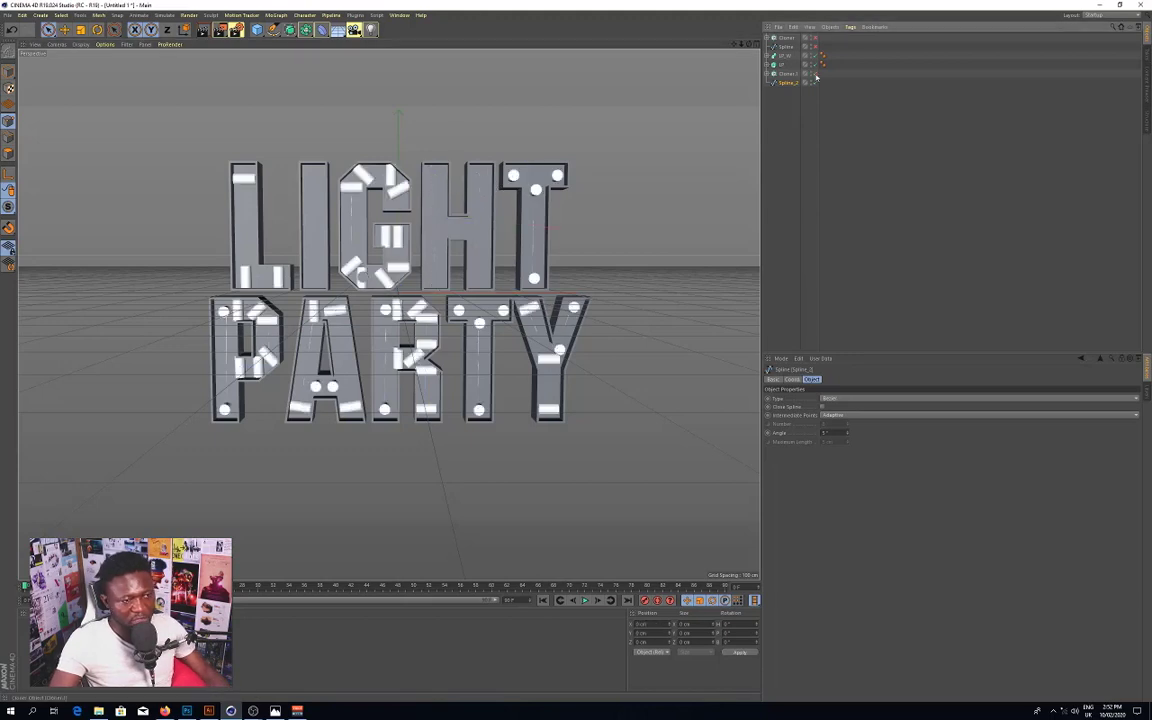
pyautogui.click(816, 76)
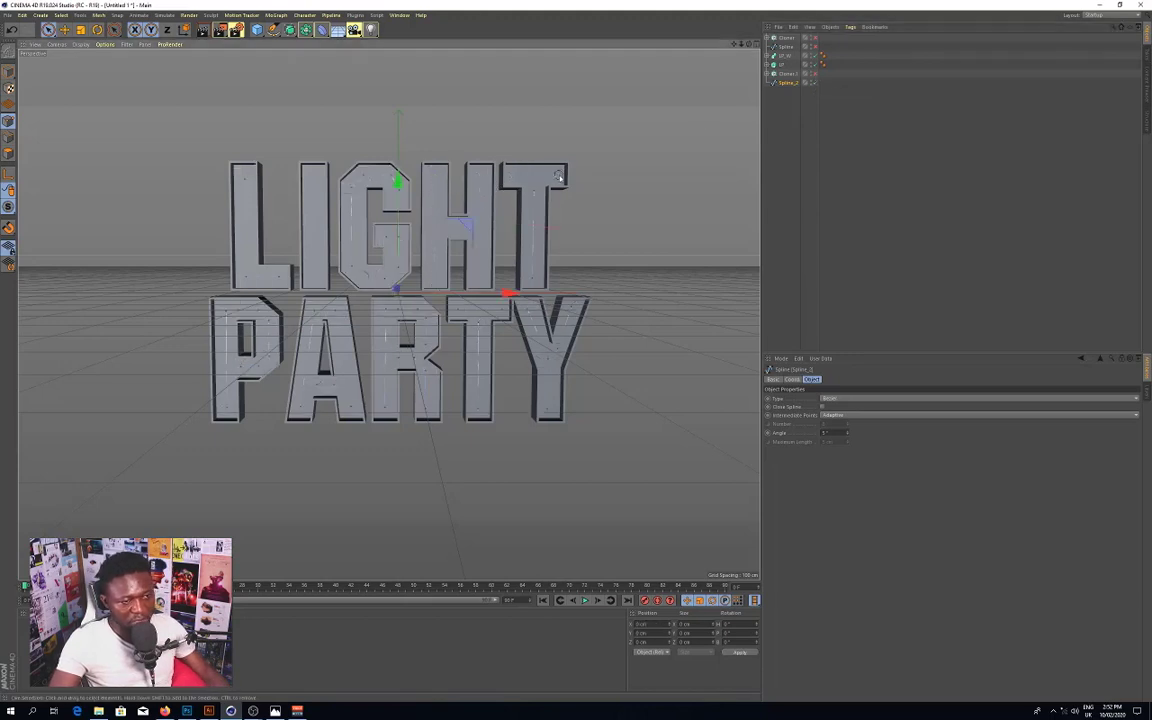
pyautogui.click(816, 76)
pyautogui.click(816, 76)
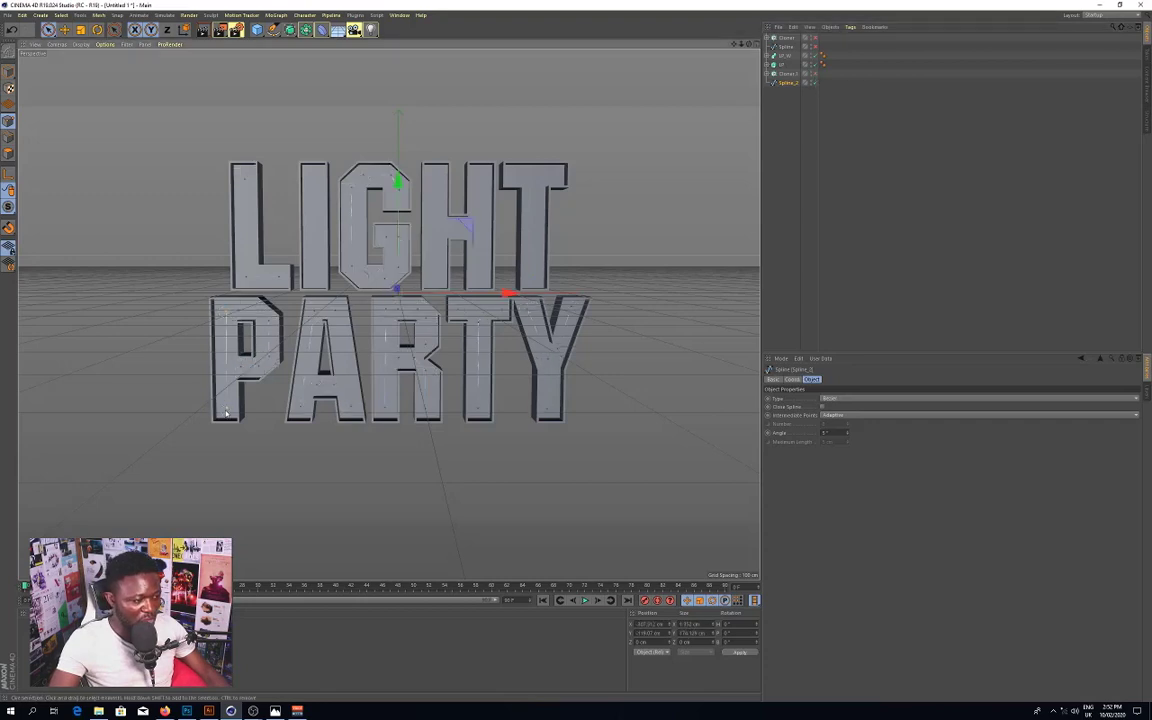
# Step: Delete the points of the P's stem, the A's crossbar and the R's stem from Spline_2
pyautogui.click(816, 76)
pyautogui.click(816, 76)
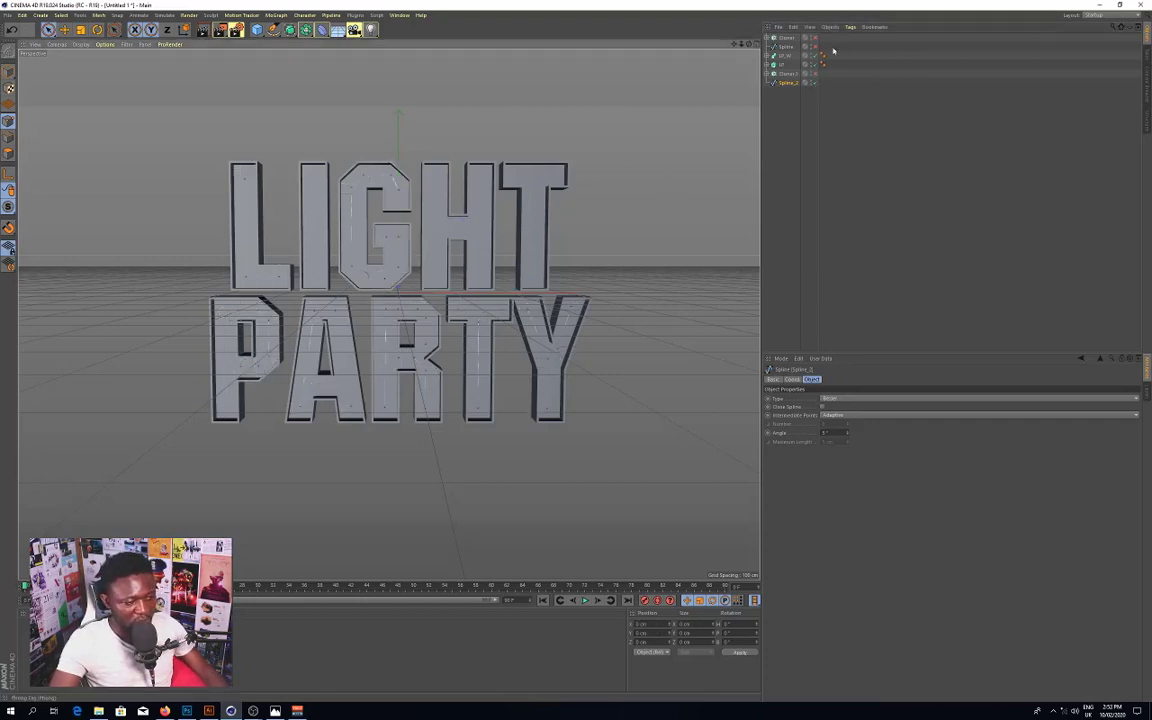
pyautogui.click(817, 76)
pyautogui.click(817, 76)
pyautogui.moveTo(383, 314); pyautogui.dragTo(380, 419)
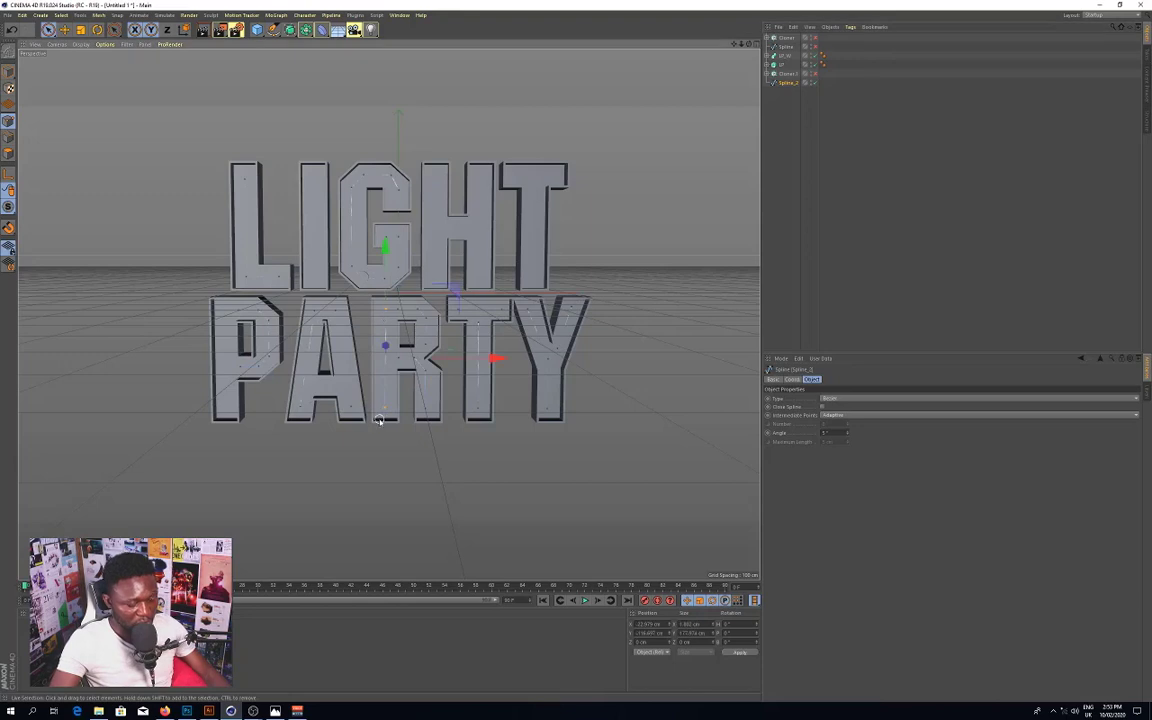
pyautogui.press('Delete')
pyautogui.click(816, 75)
pyautogui.click(816, 75)
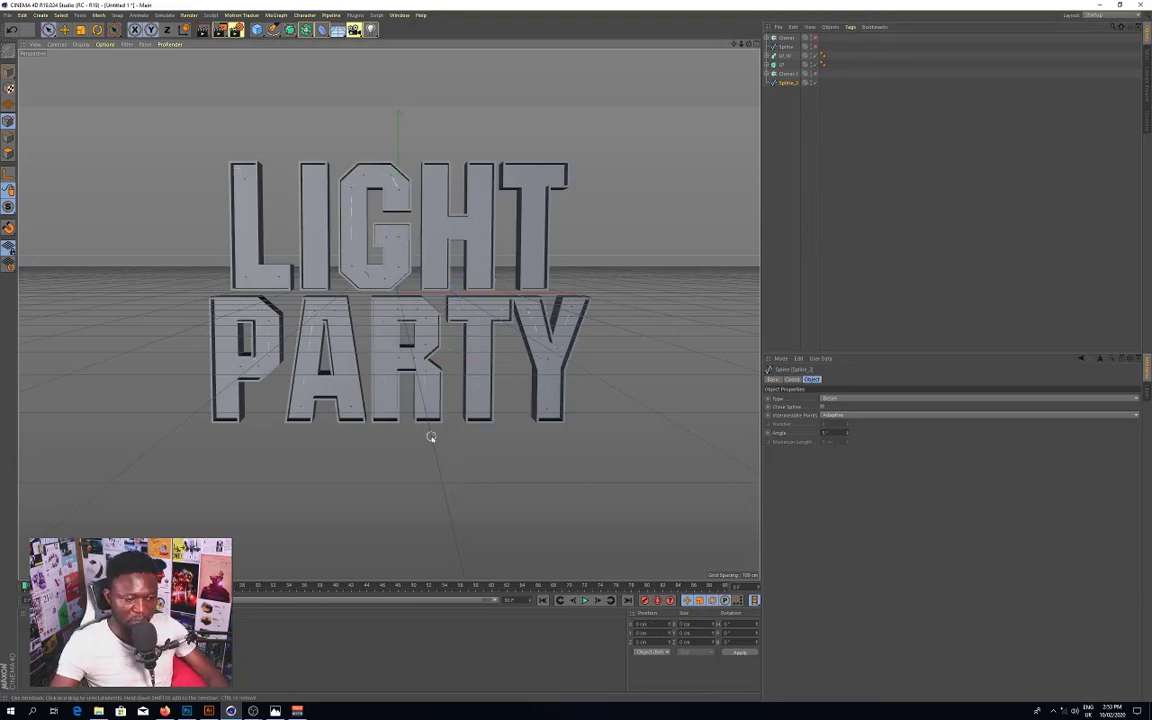
# Step: Delete the points of PARTY's T and the Y's right arm from Spline_2, and enable the second Cloner
pyautogui.click(816, 76)
pyautogui.click(816, 76)
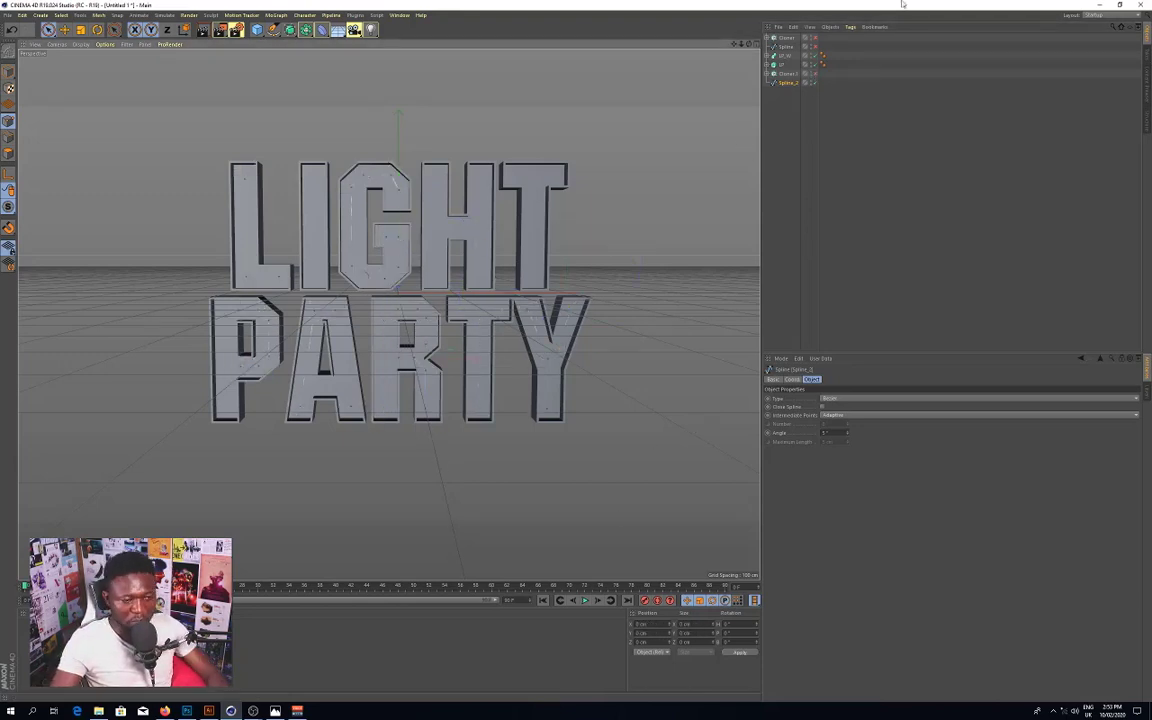
pyautogui.click(816, 77)
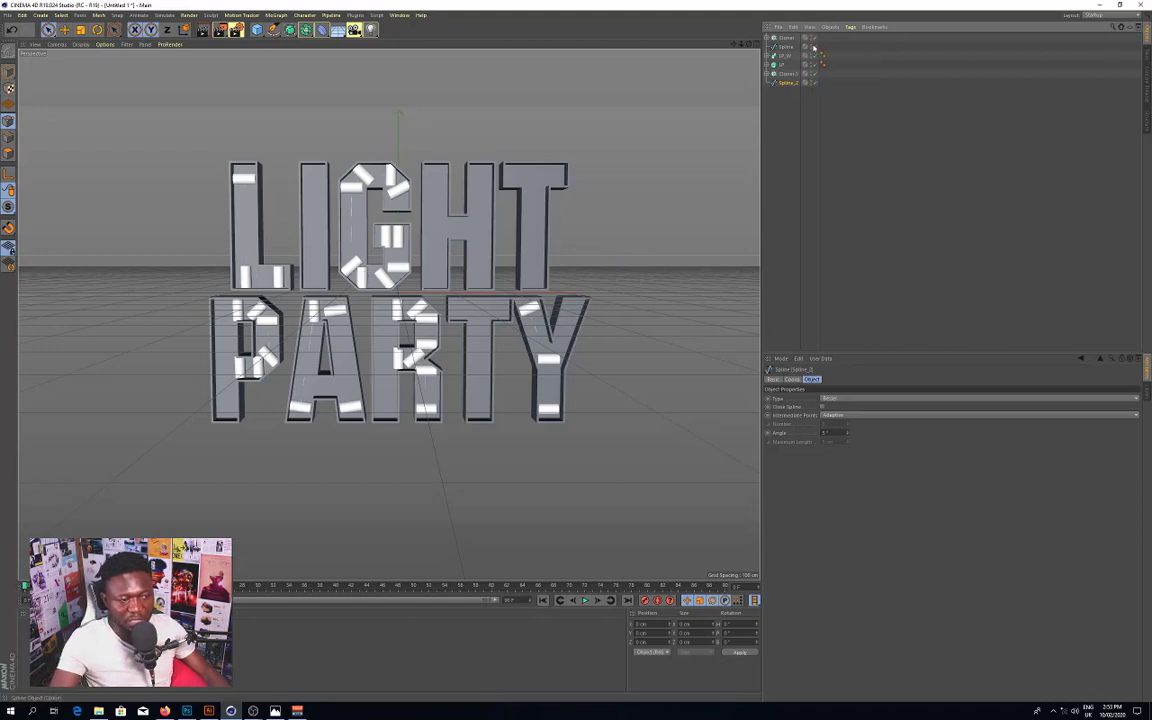
pyautogui.click(814, 47)
pyautogui.click(815, 47)
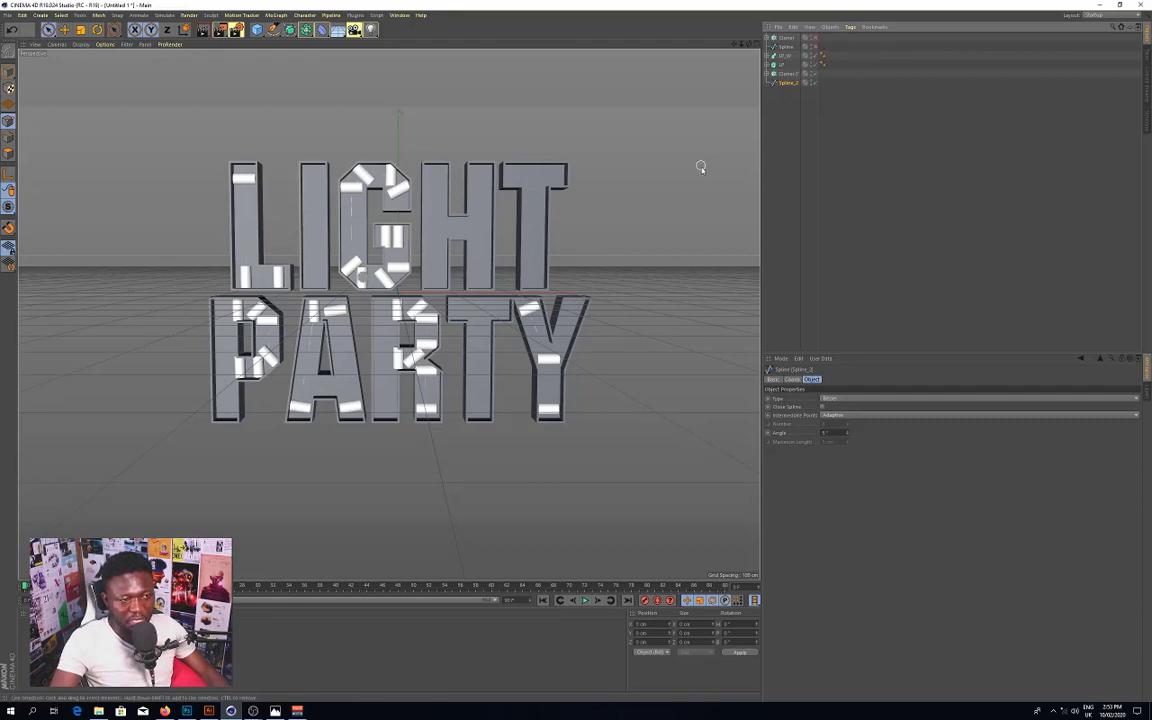
# Step: Set the second Cloner's transform rotation so its cylinders face the front, and enable the first Cloner
pyautogui.click(787, 74)
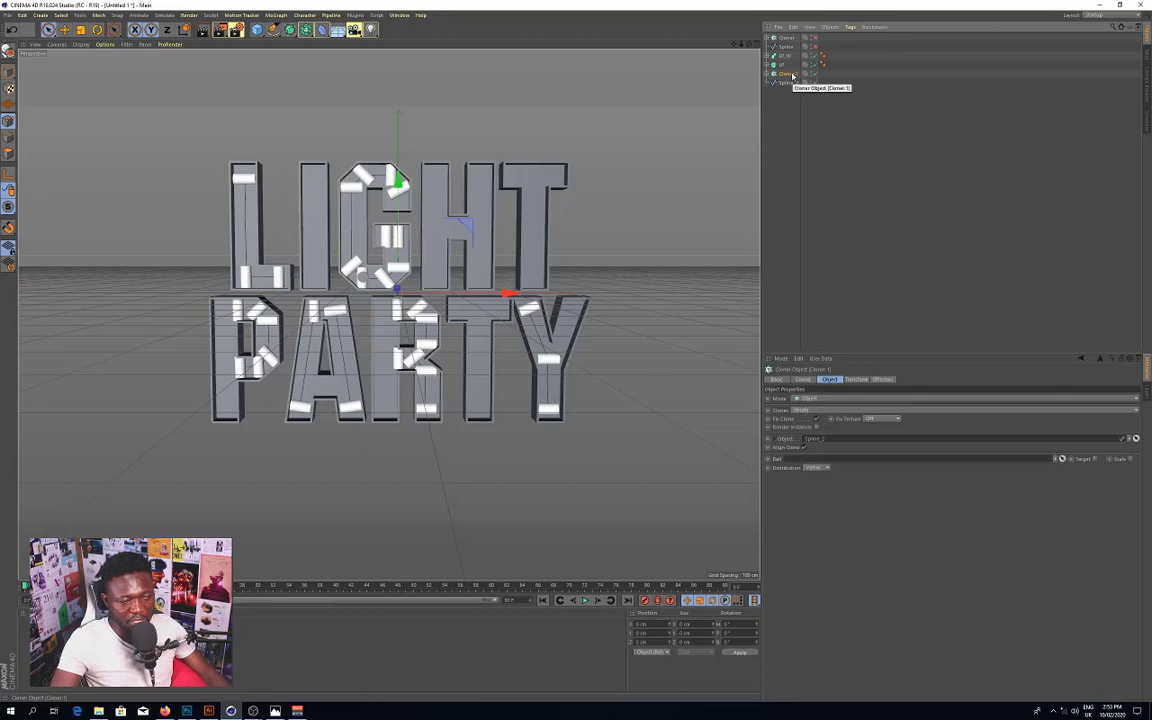
pyautogui.click(856, 380)
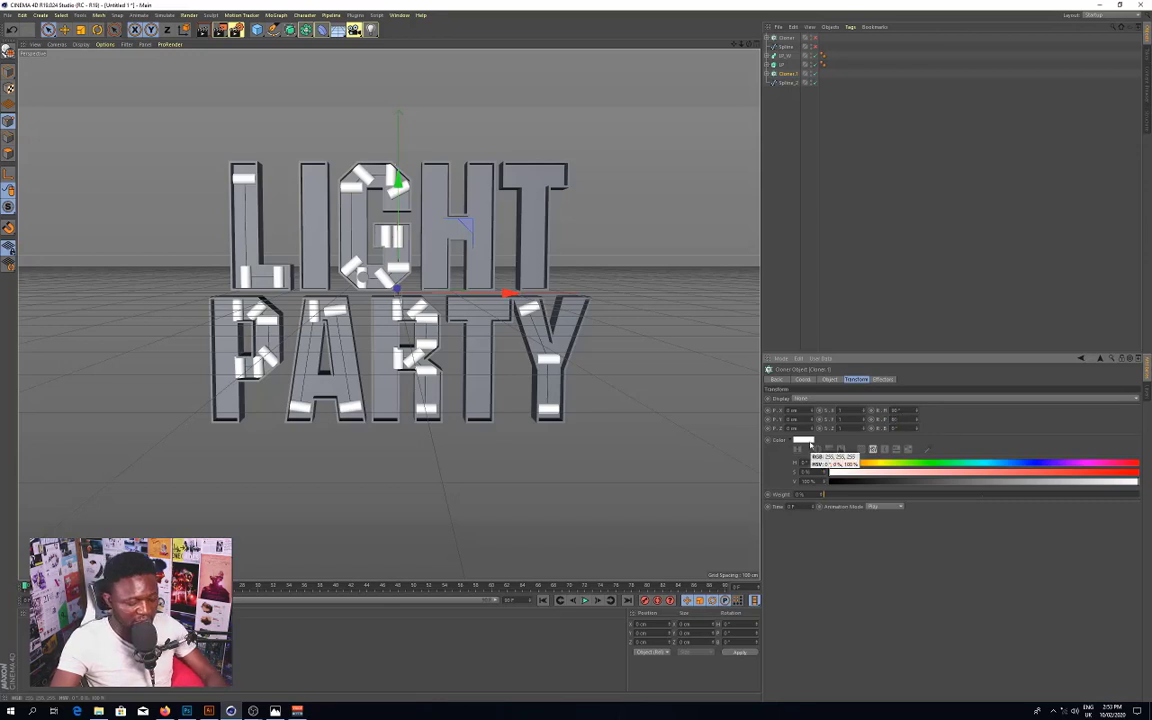
pyautogui.press('Return')
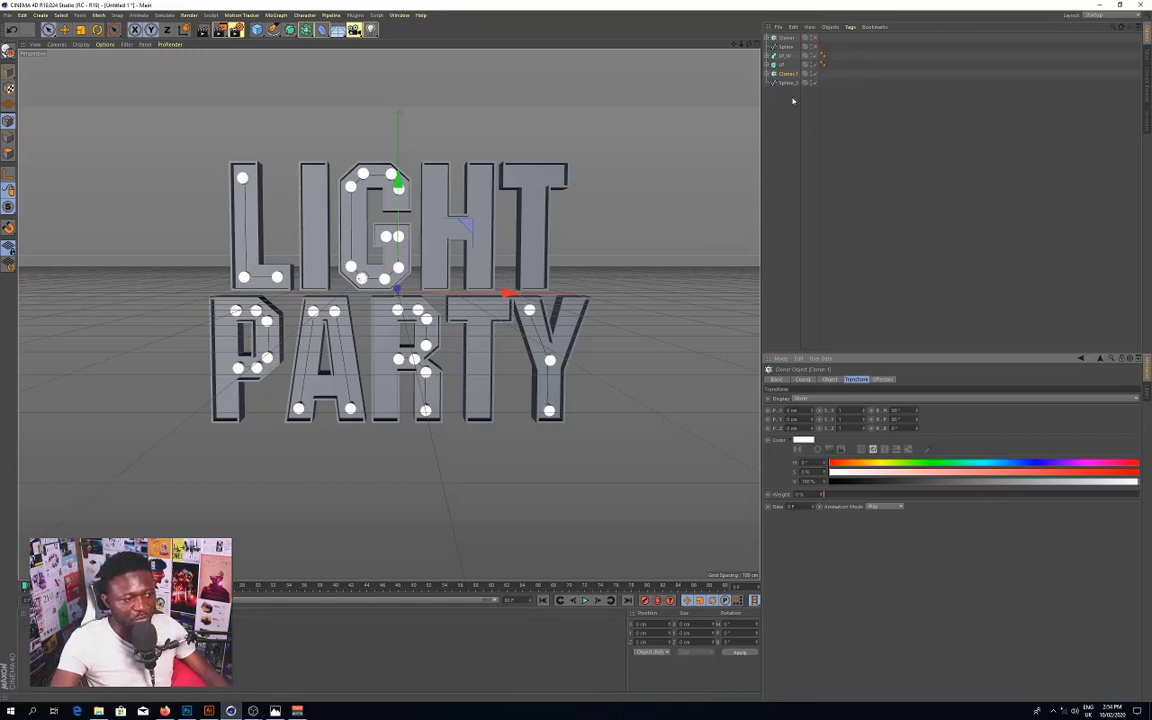
pyautogui.click(815, 38)
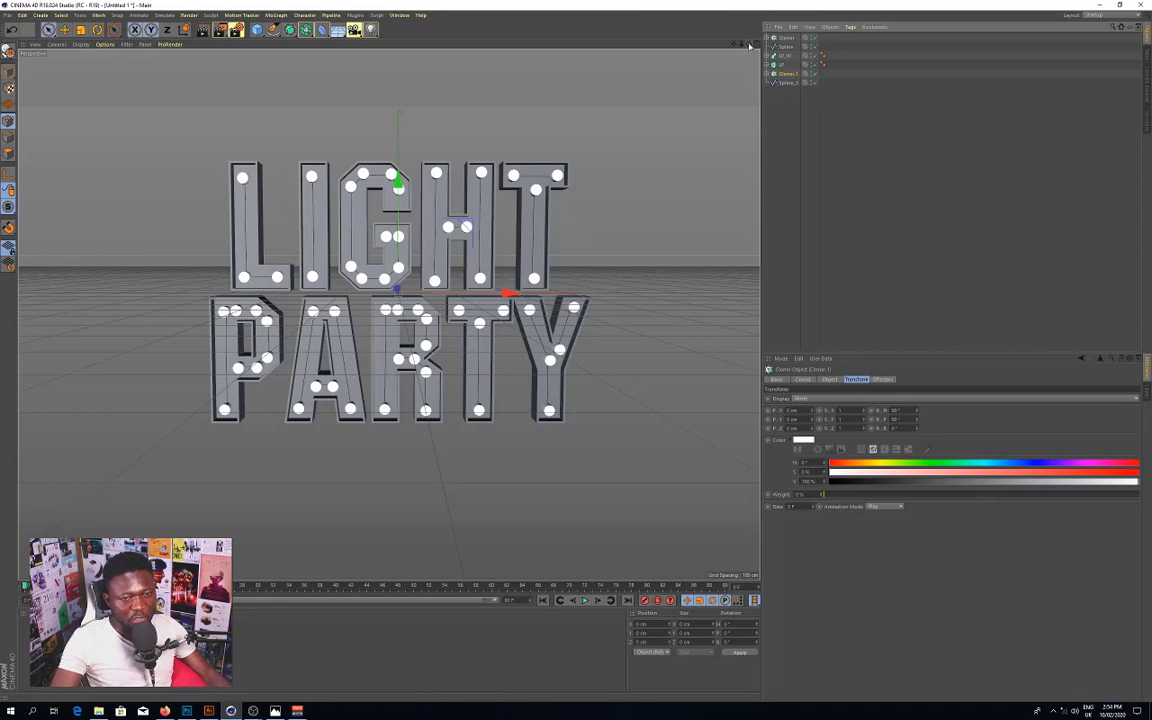
# Step: Examine the cylinders across both words, the first Cloner's distribution options and which clones follow the original Spline
pyautogui.scroll(5, 257, 270)
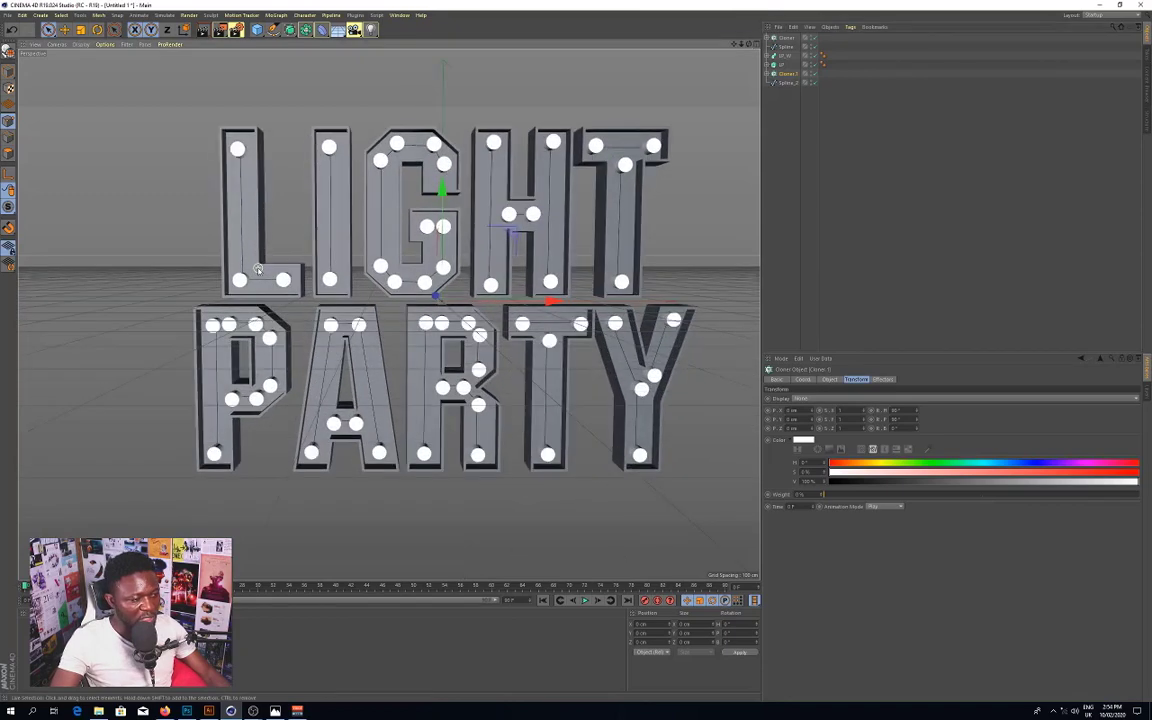
pyautogui.scroll(2, 257, 270)
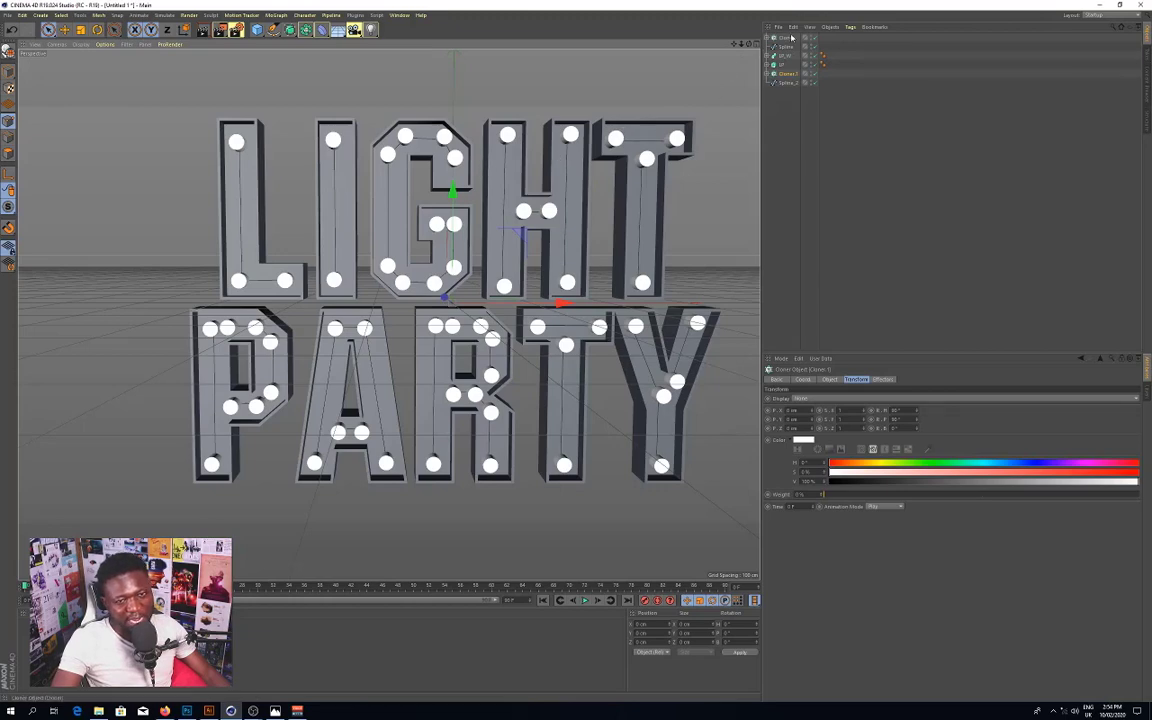
pyautogui.click(829, 379)
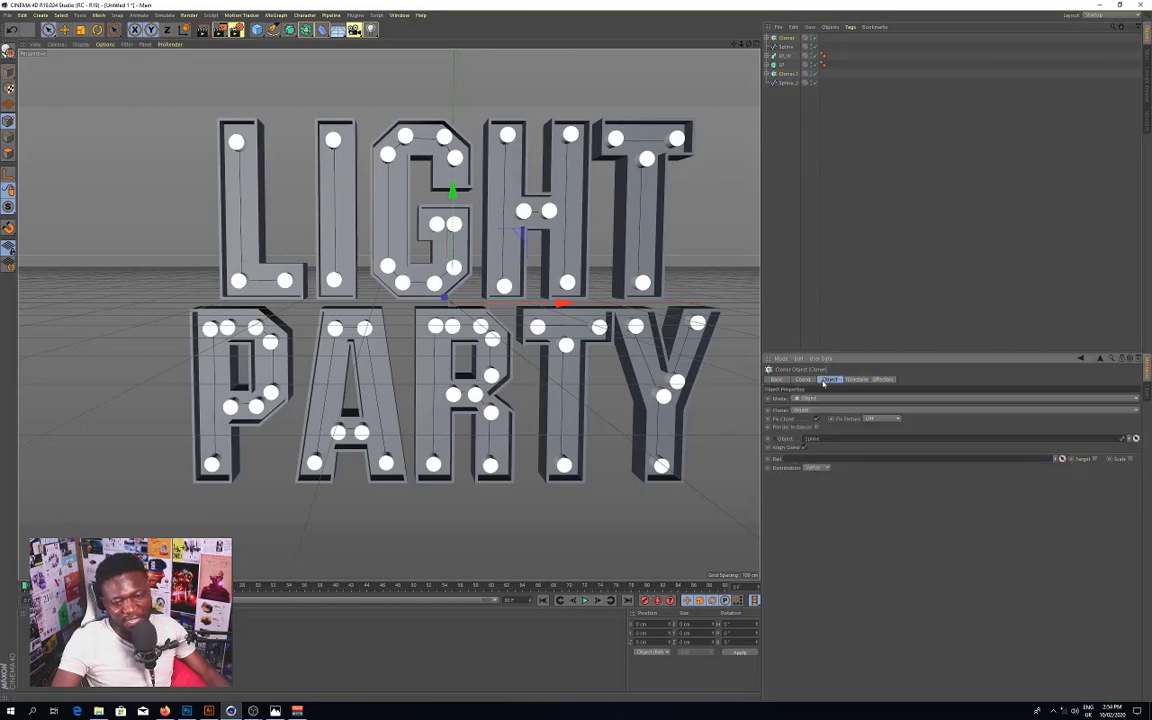
pyautogui.click(818, 468)
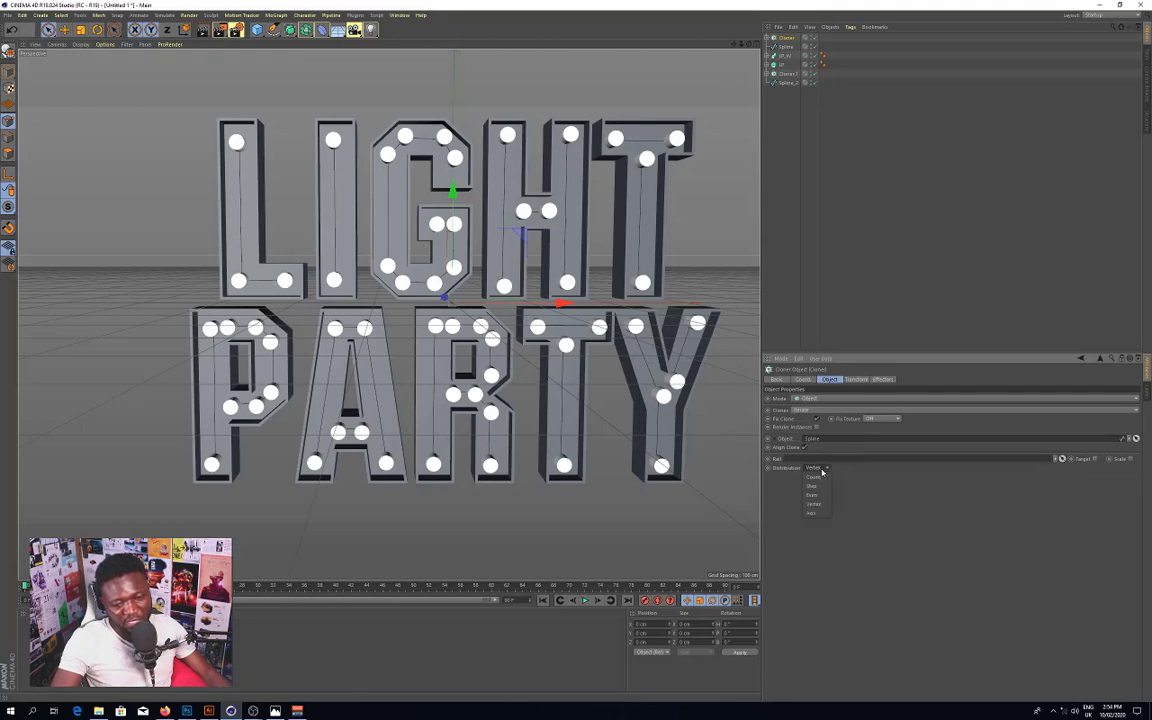
pyautogui.click(873, 512)
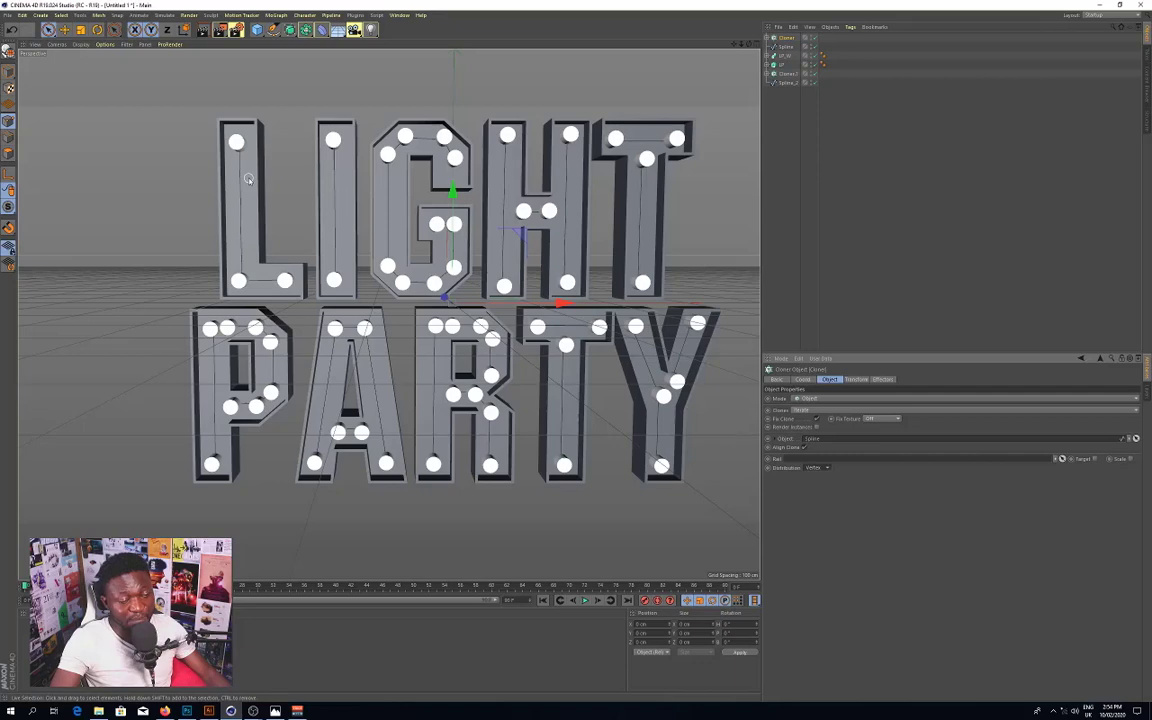
pyautogui.click(785, 47)
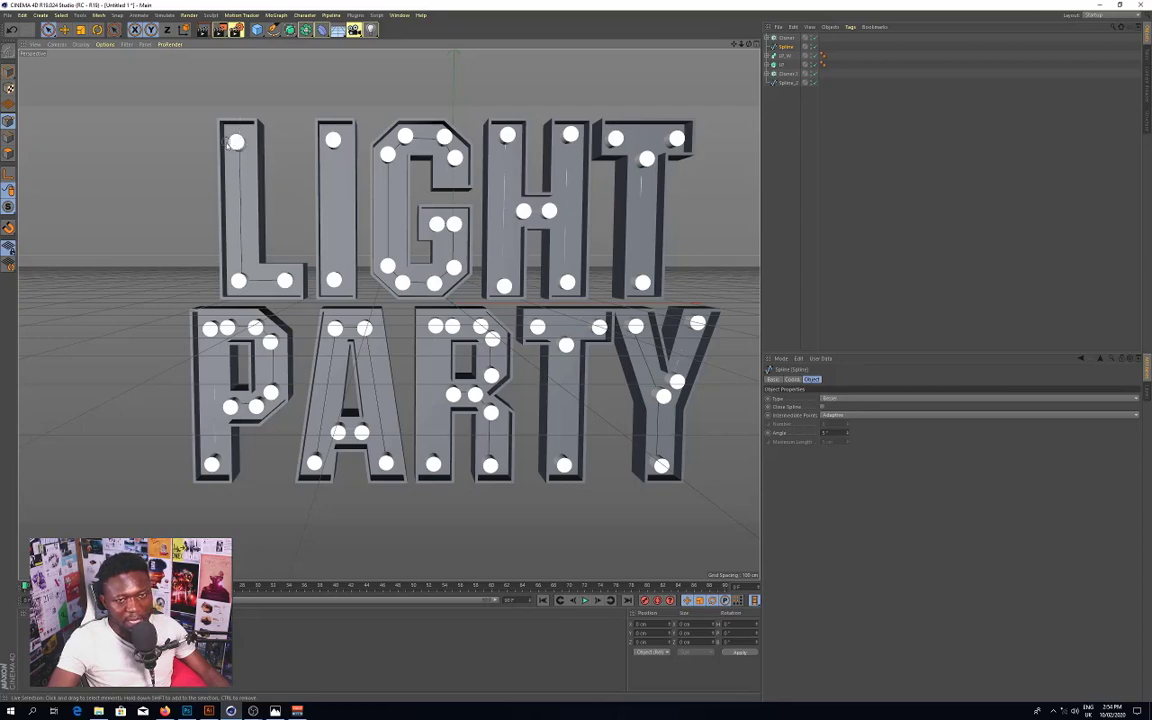
pyautogui.click(814, 39)
pyautogui.click(813, 40)
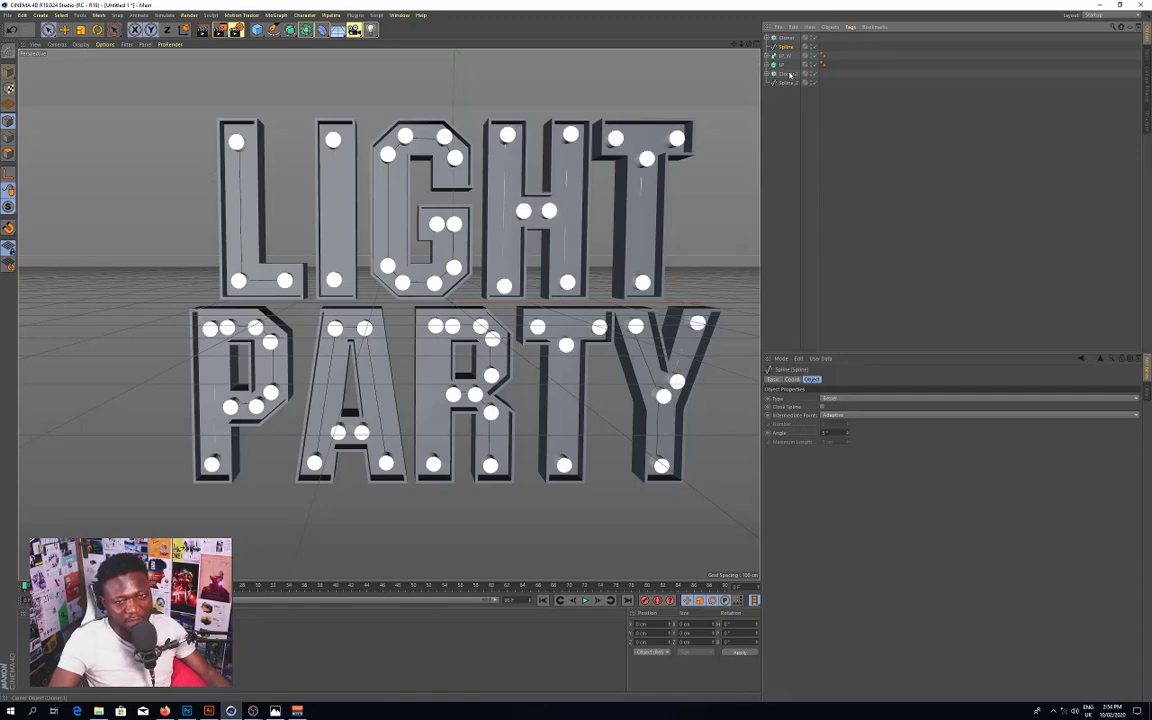
# Step: Disable the second Cloner and make a single-line Line Cut across the upper part of the L's stem on Spline_2
pyautogui.click(789, 74)
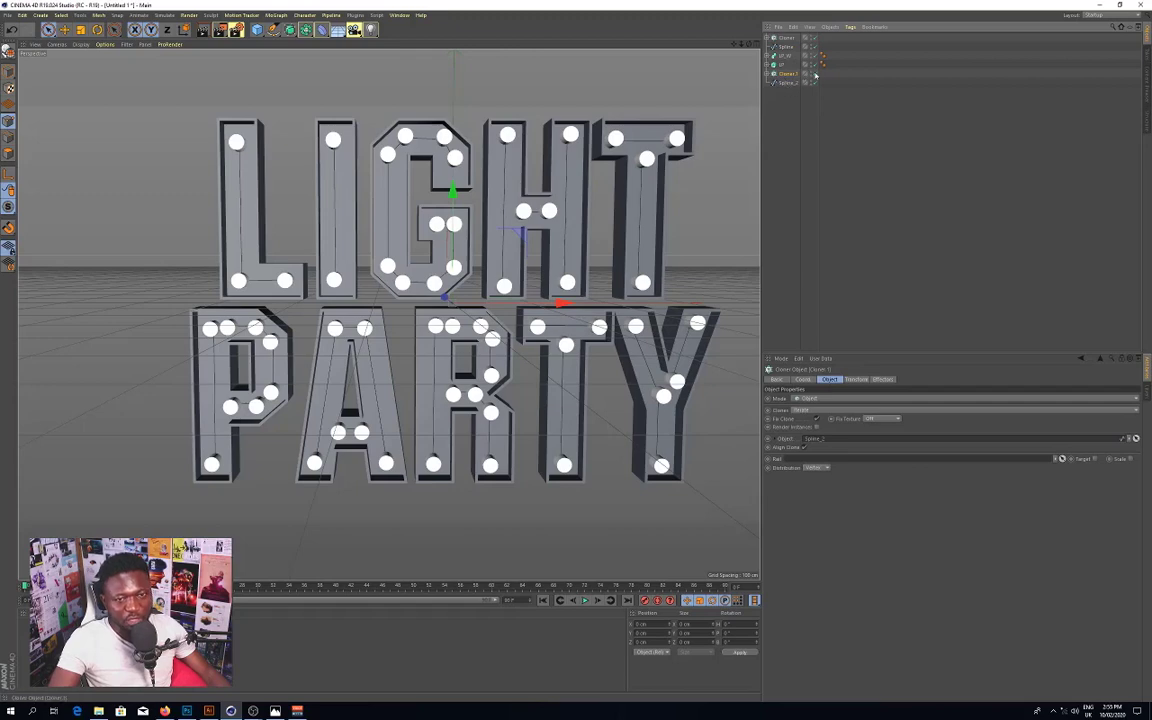
pyautogui.click(815, 74)
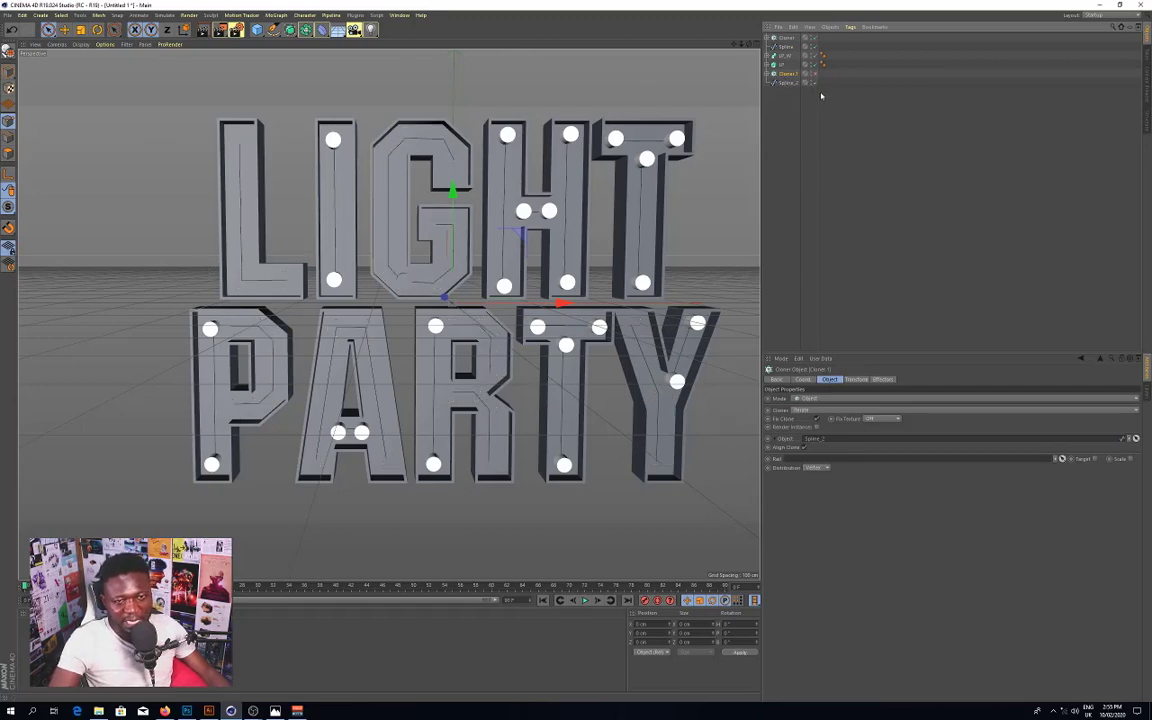
pyautogui.click(790, 83)
pyautogui.click(237, 146)
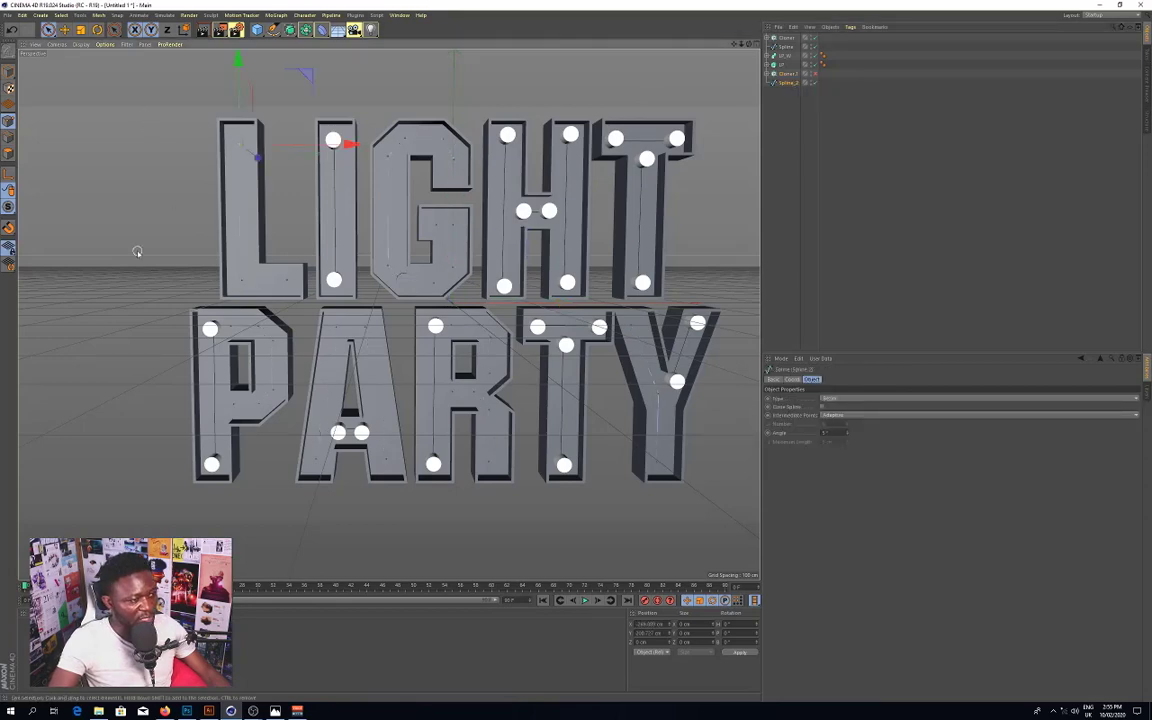
pyautogui.rightClick(232, 179)
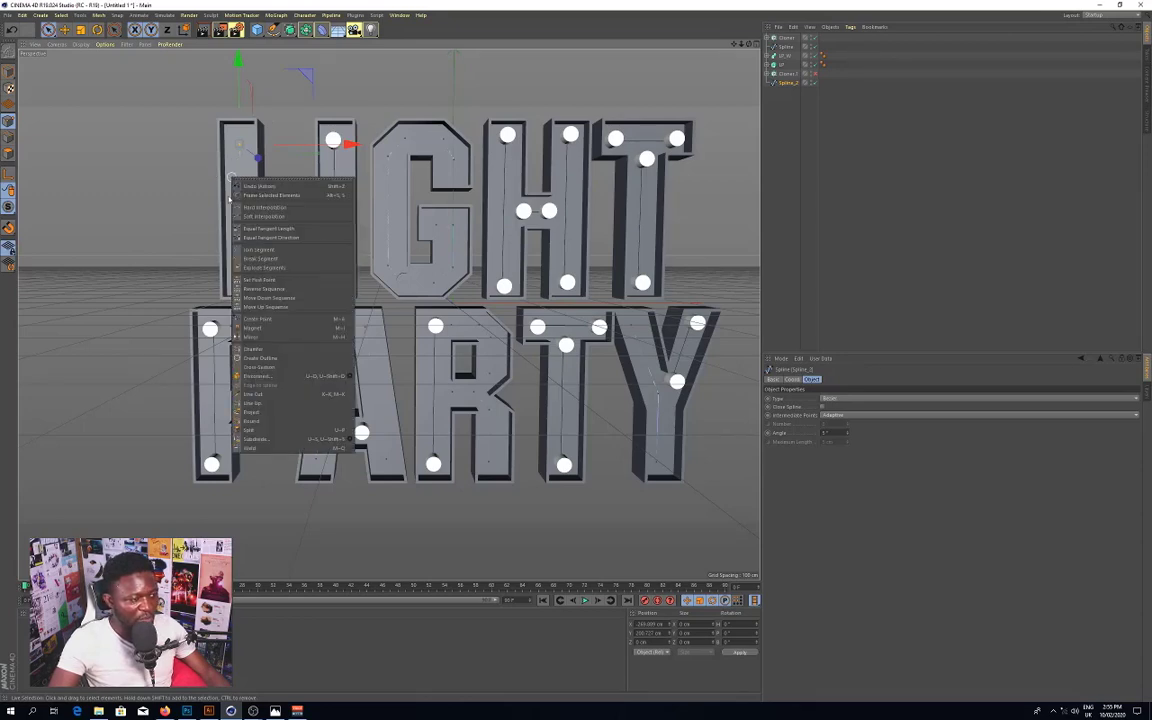
pyautogui.click(255, 394)
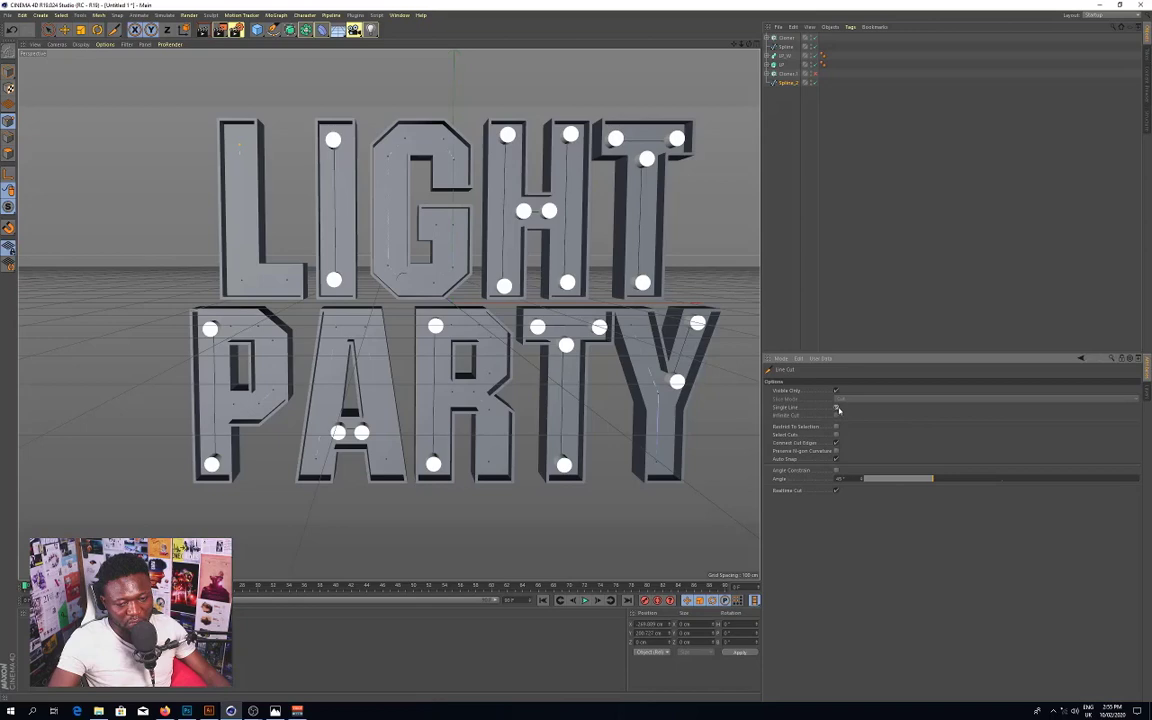
pyautogui.click(214, 162)
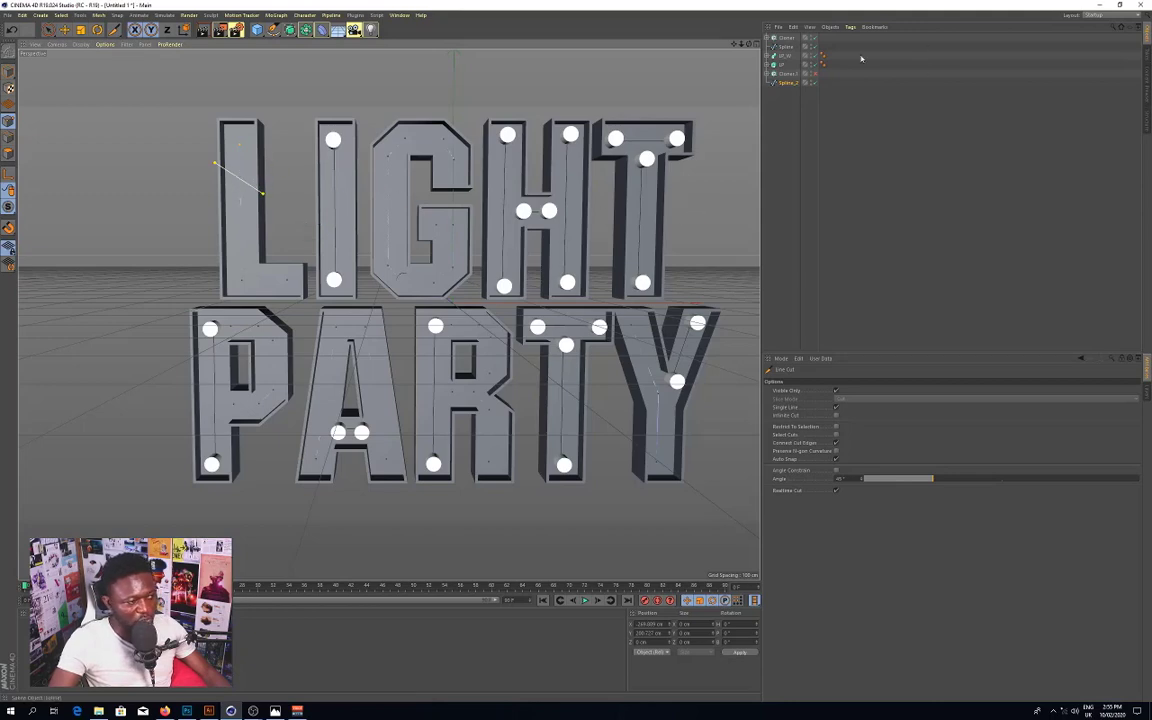
# Step: Make a second Line Cut across the lower part of the L's stem on Spline_2, and enable the second Cloner to compare the spacing
pyautogui.click(815, 74)
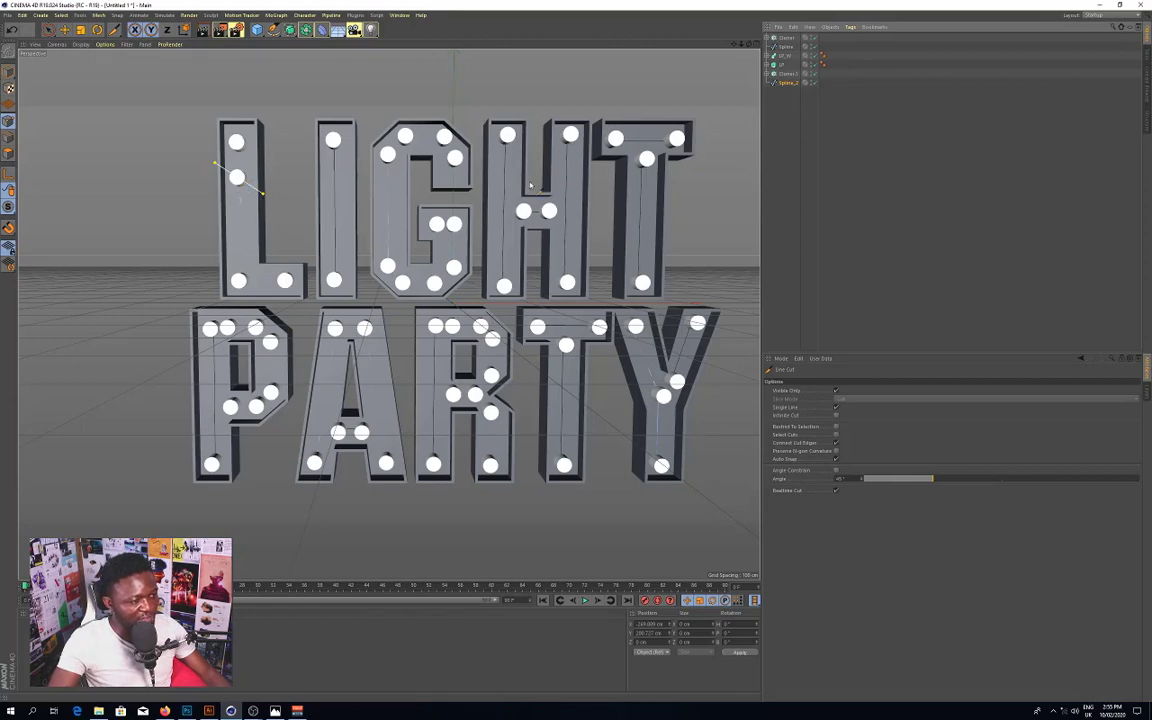
pyautogui.click(816, 74)
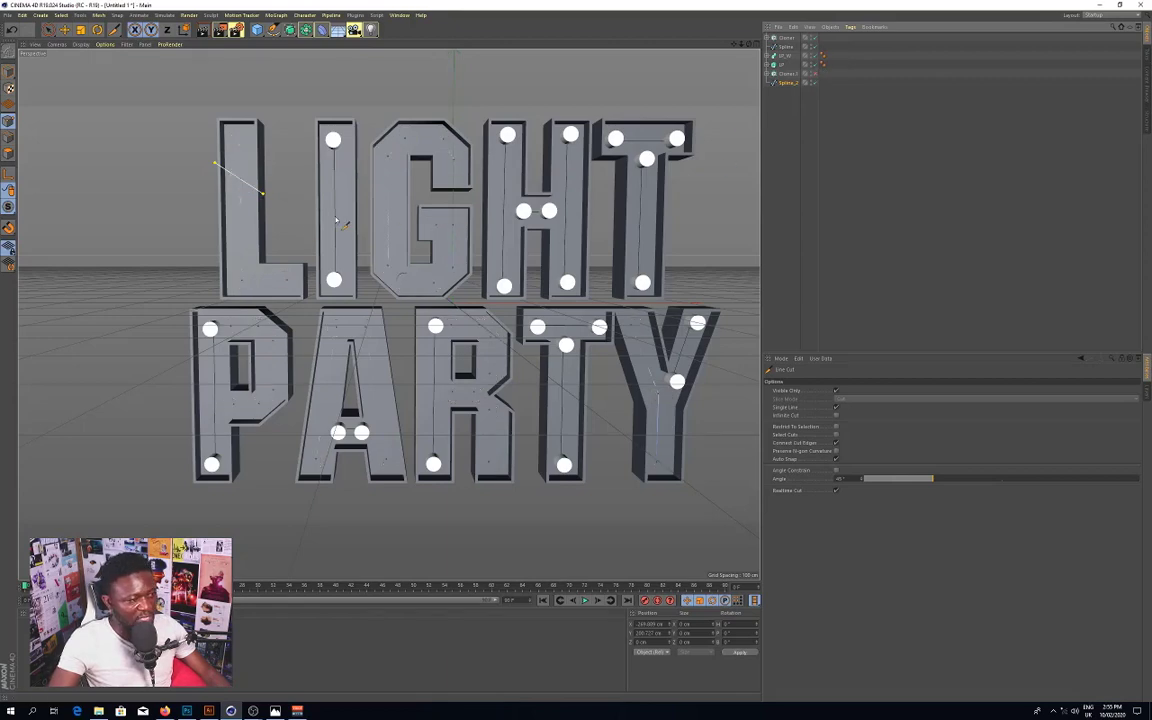
pyautogui.click(211, 213)
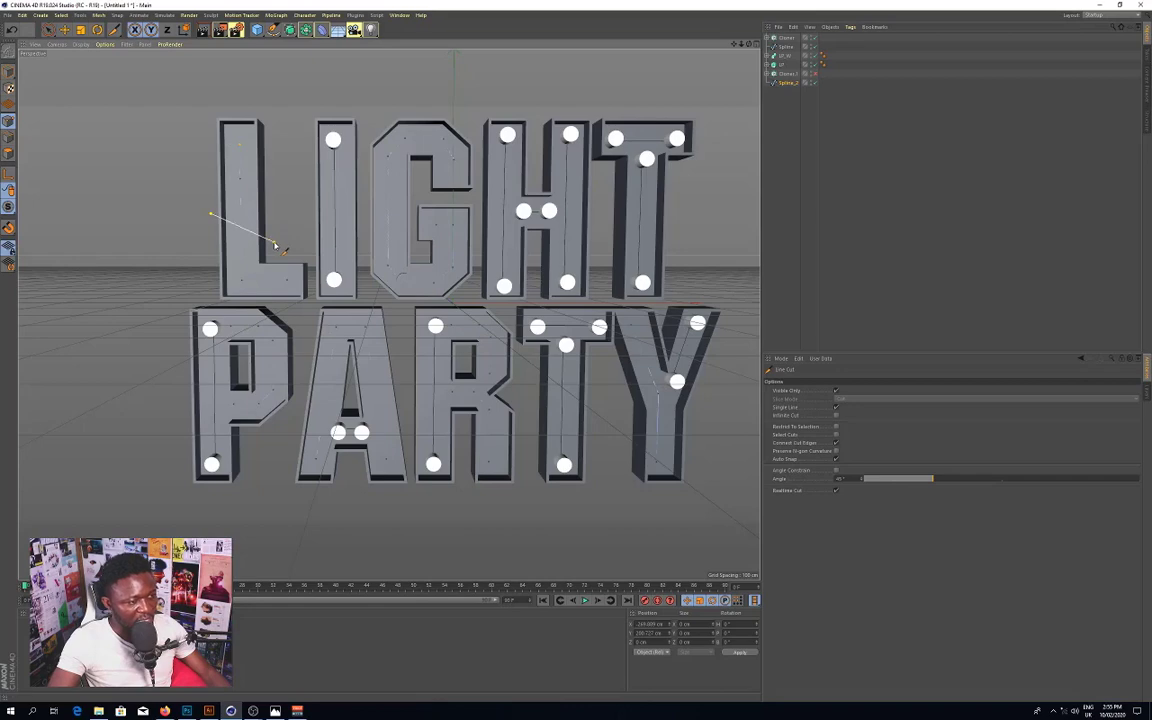
pyautogui.click(816, 77)
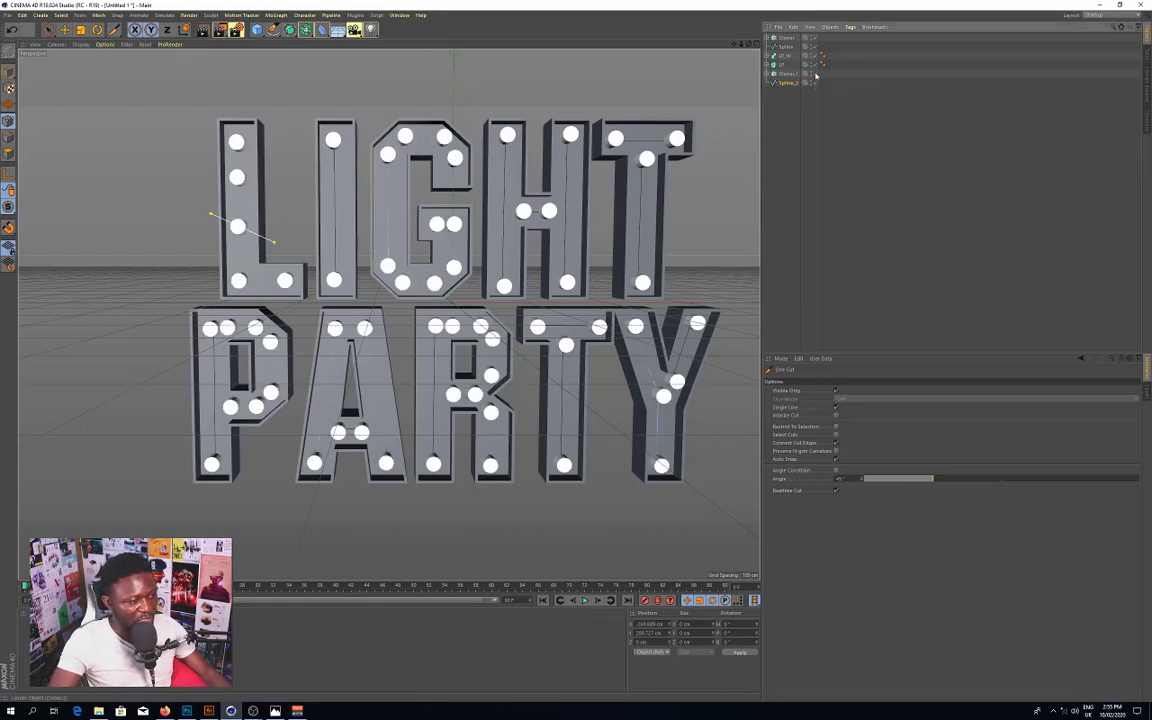
pyautogui.click(816, 77)
pyautogui.click(816, 77)
pyautogui.click(816, 77)
pyautogui.click(816, 77)
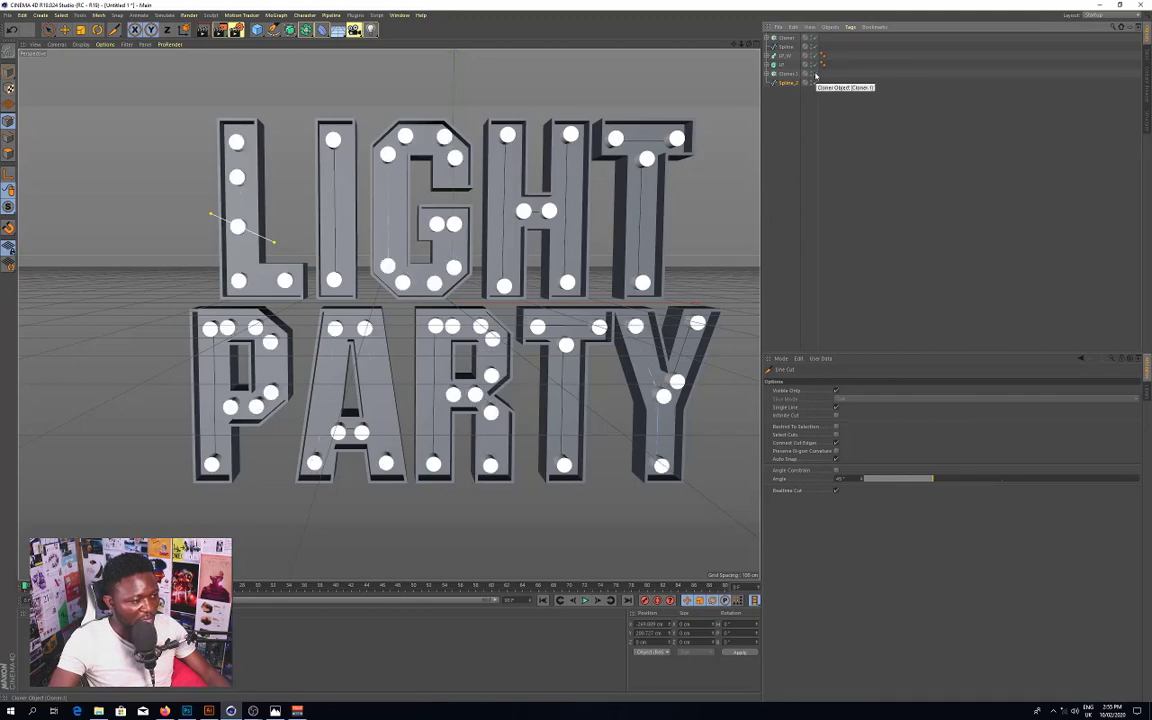
pyautogui.click(816, 77)
pyautogui.click(816, 77)
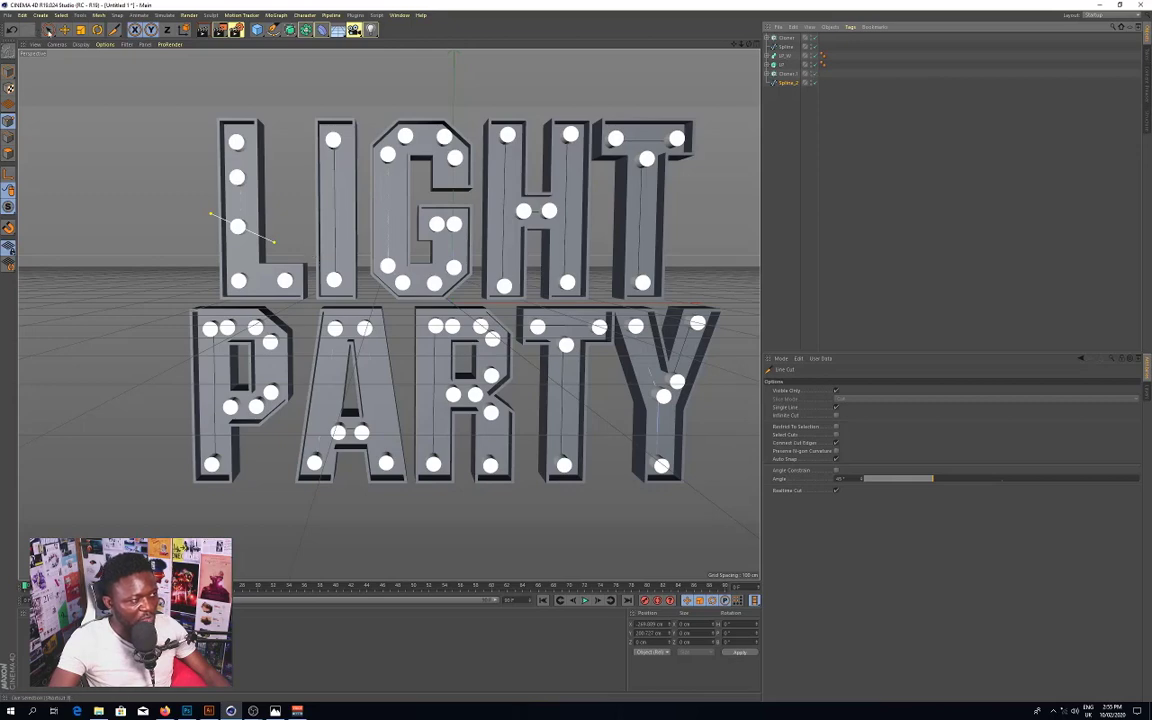
# Step: Move both added points on the L's stem down along Y so its cylinders are evenly spaced, and deselect the points
pyautogui.click(47, 30)
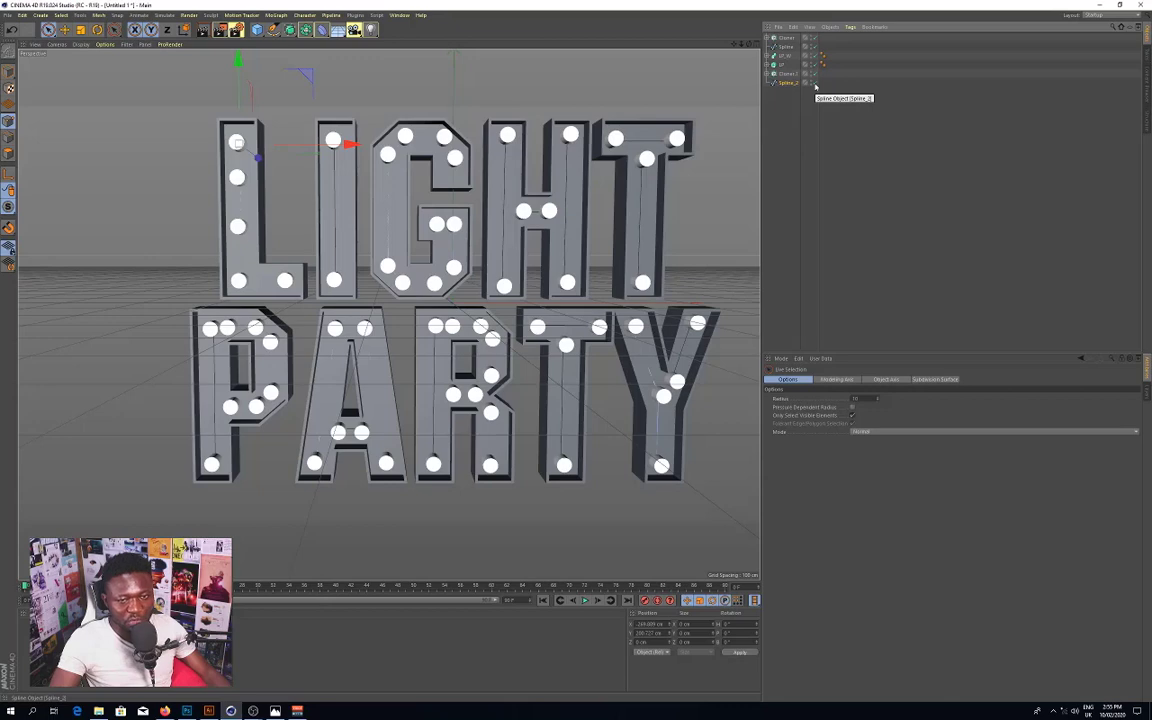
pyautogui.click(815, 74)
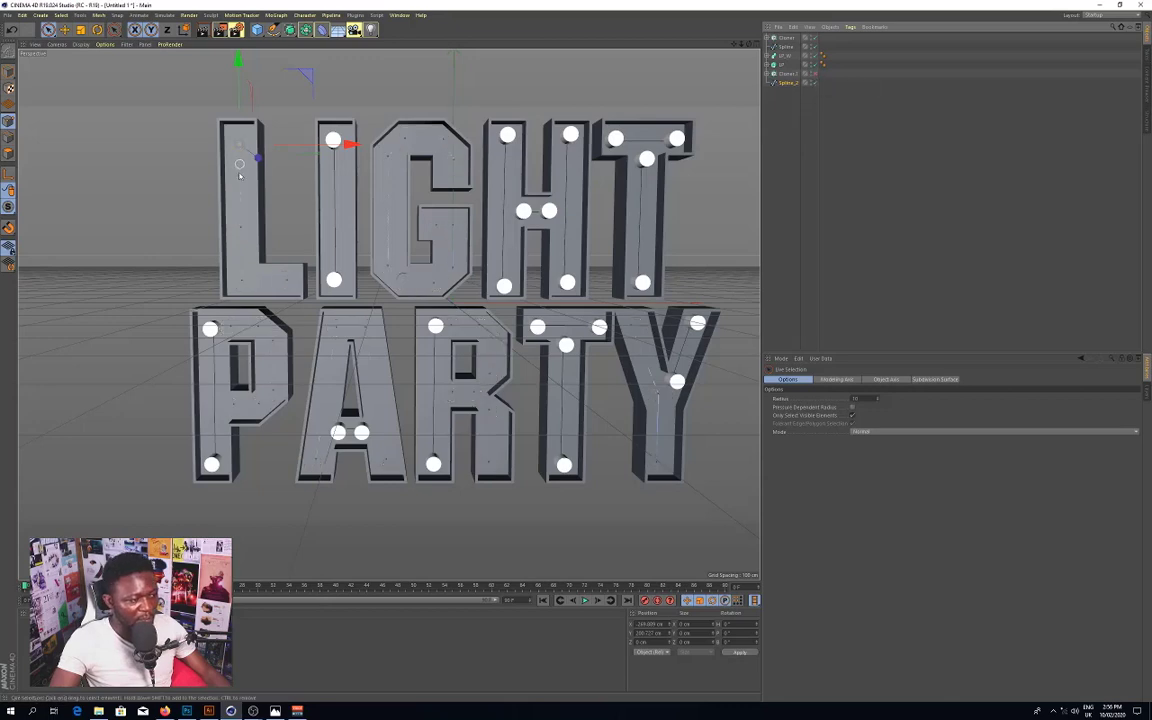
pyautogui.click(246, 232)
pyautogui.click(241, 229)
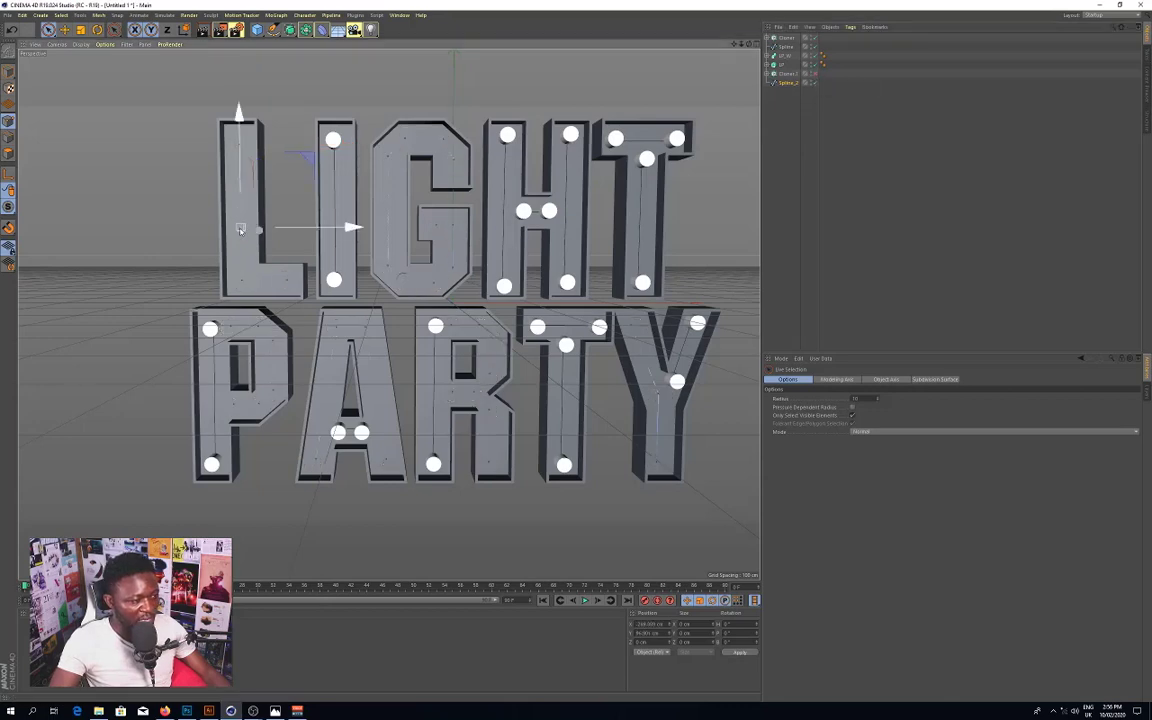
pyautogui.moveTo(241, 127); pyautogui.dragTo(241, 132)
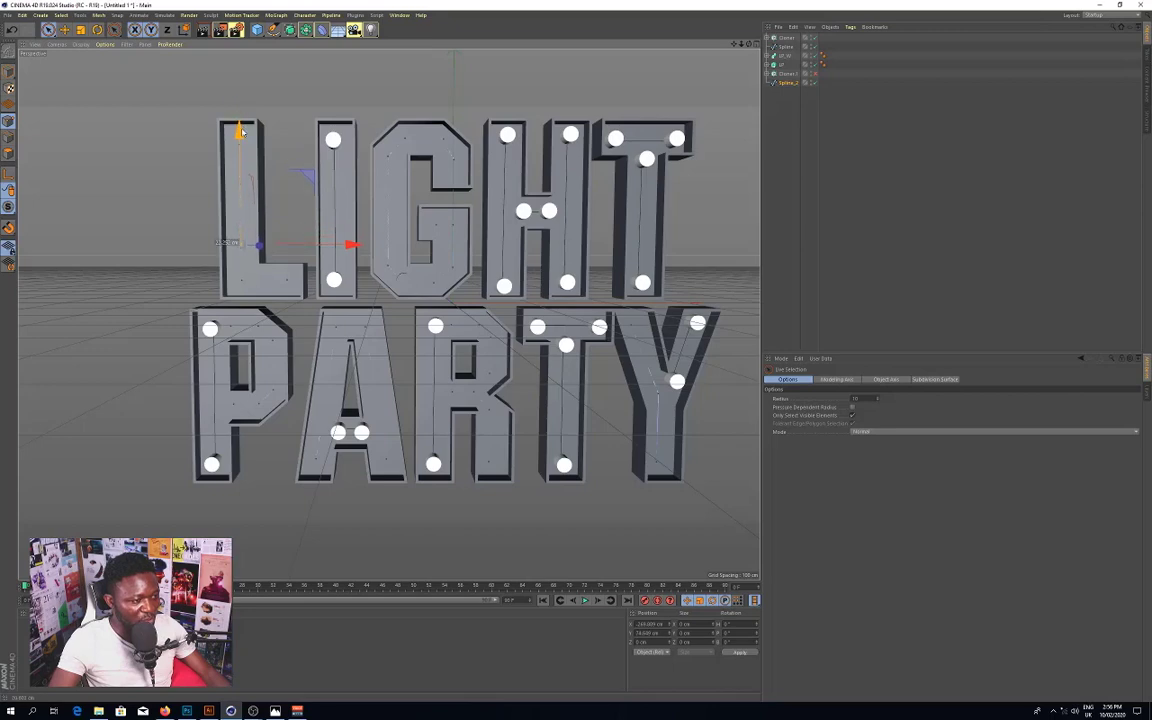
pyautogui.click(815, 74)
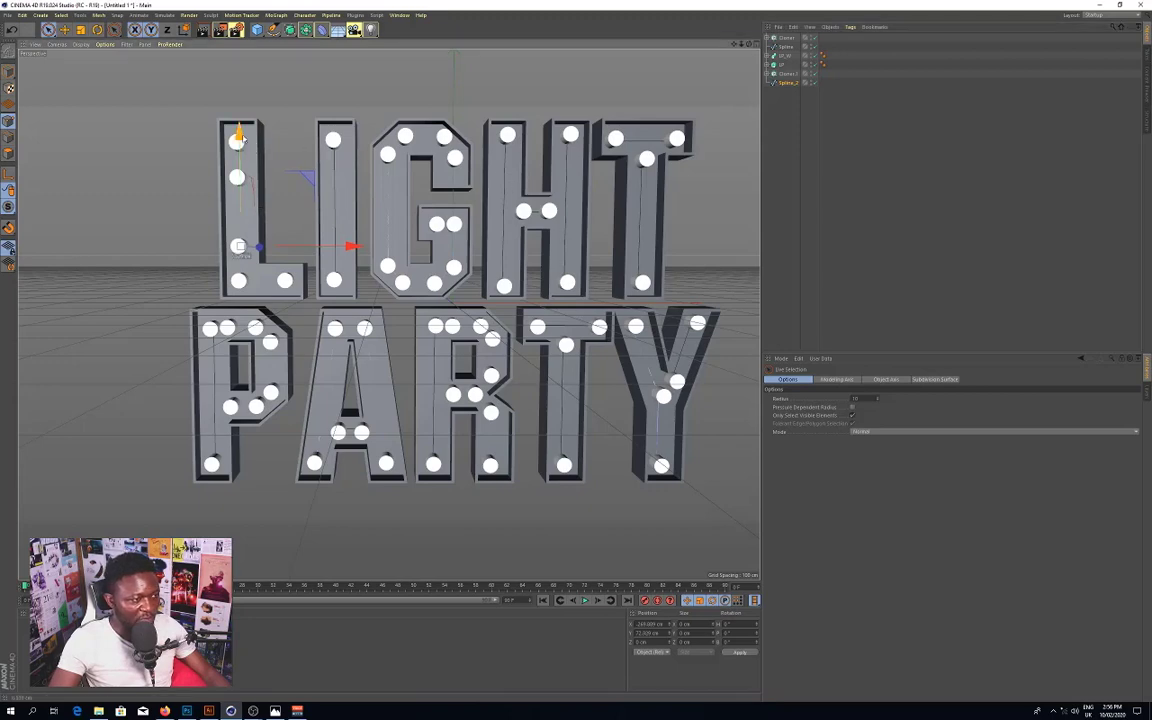
pyautogui.moveTo(241, 139)
pyautogui.mouseDown()
pyautogui.moveTo(241, 128)
pyautogui.moveTo(234, 151)
pyautogui.mouseUp()
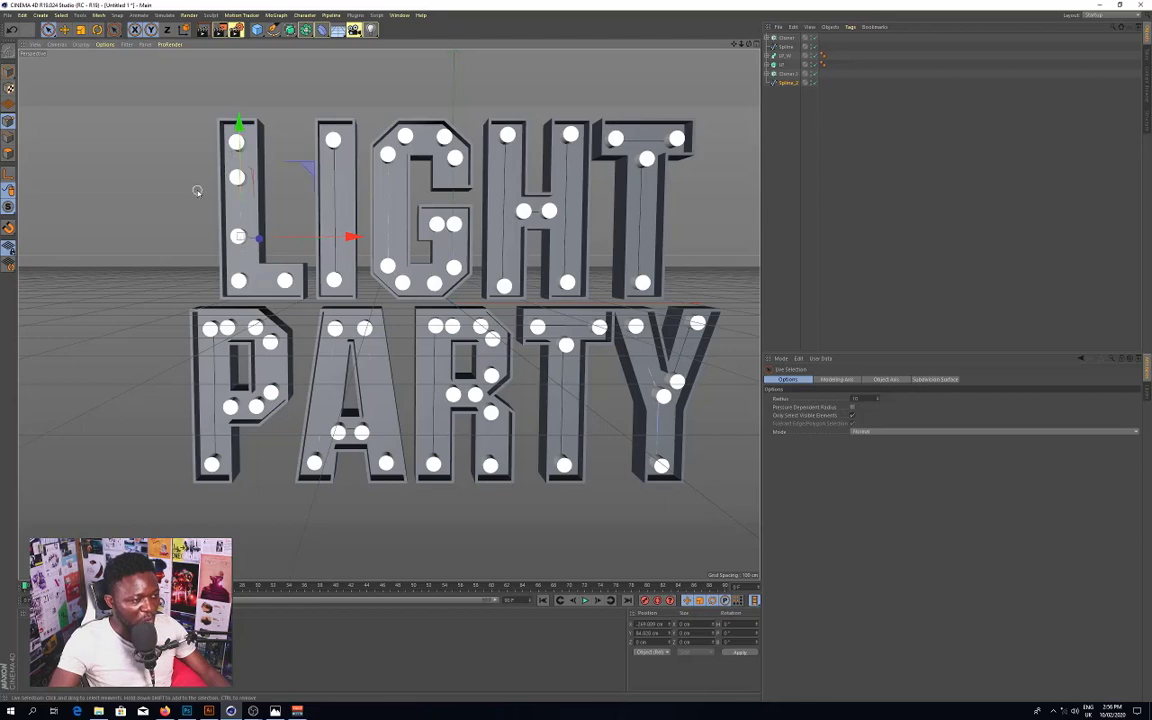
pyautogui.click(238, 178)
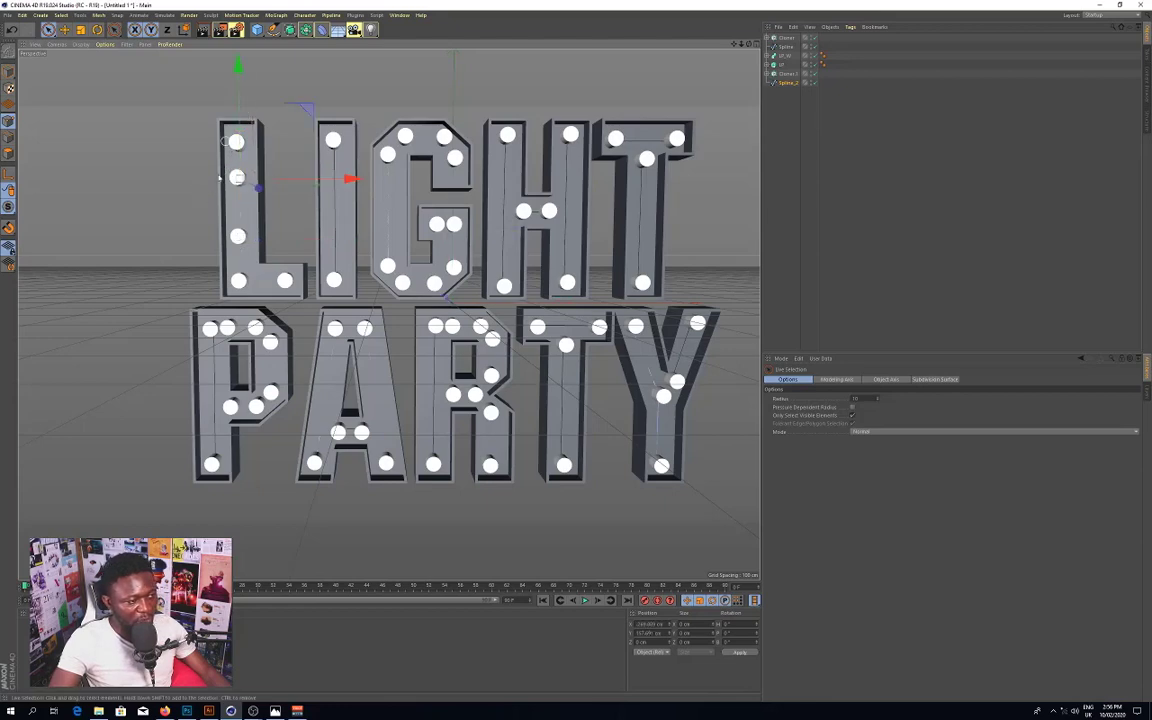
pyautogui.moveTo(240, 70); pyautogui.dragTo(241, 85)
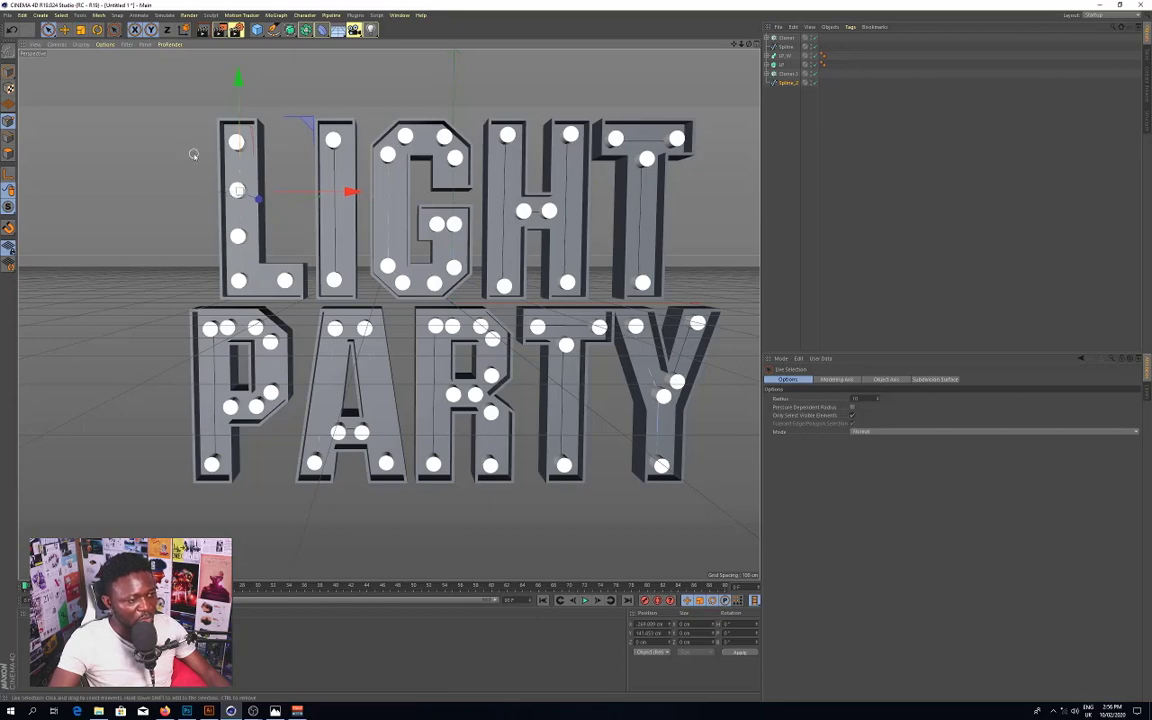
pyautogui.click(167, 236)
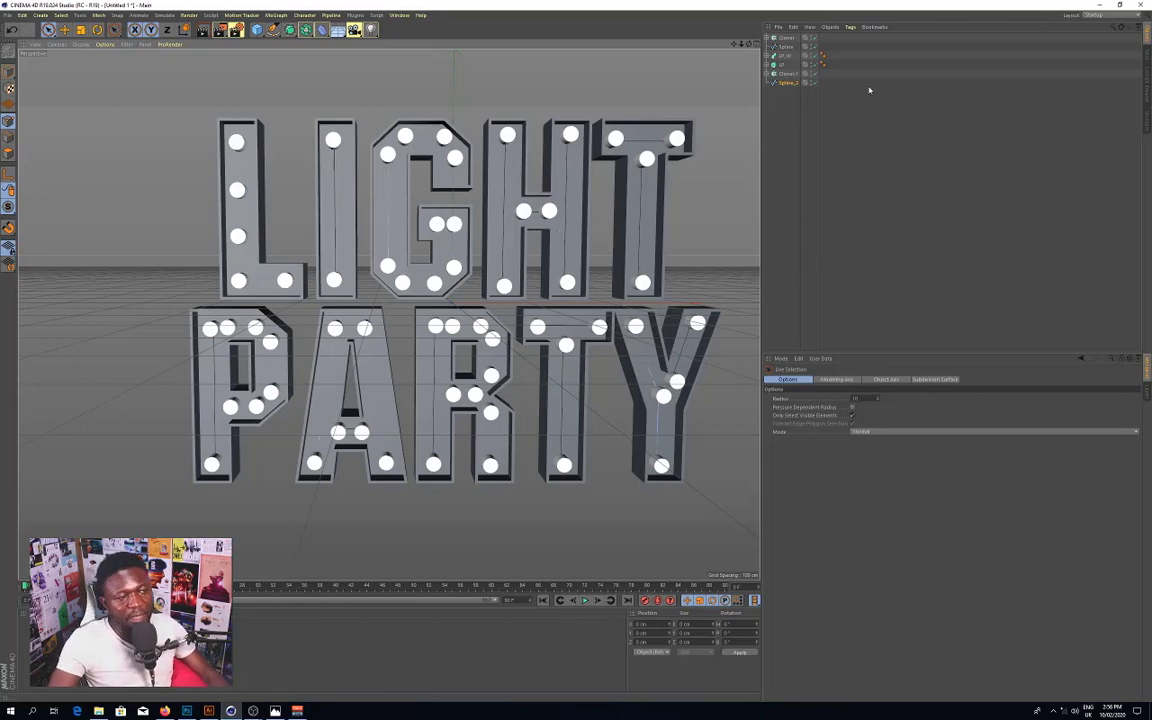
# Step: Make two Line Cuts across the I's stem on the original Spline with the first Cloner disabled, and enable that Cloner again
pyautogui.click(815, 75)
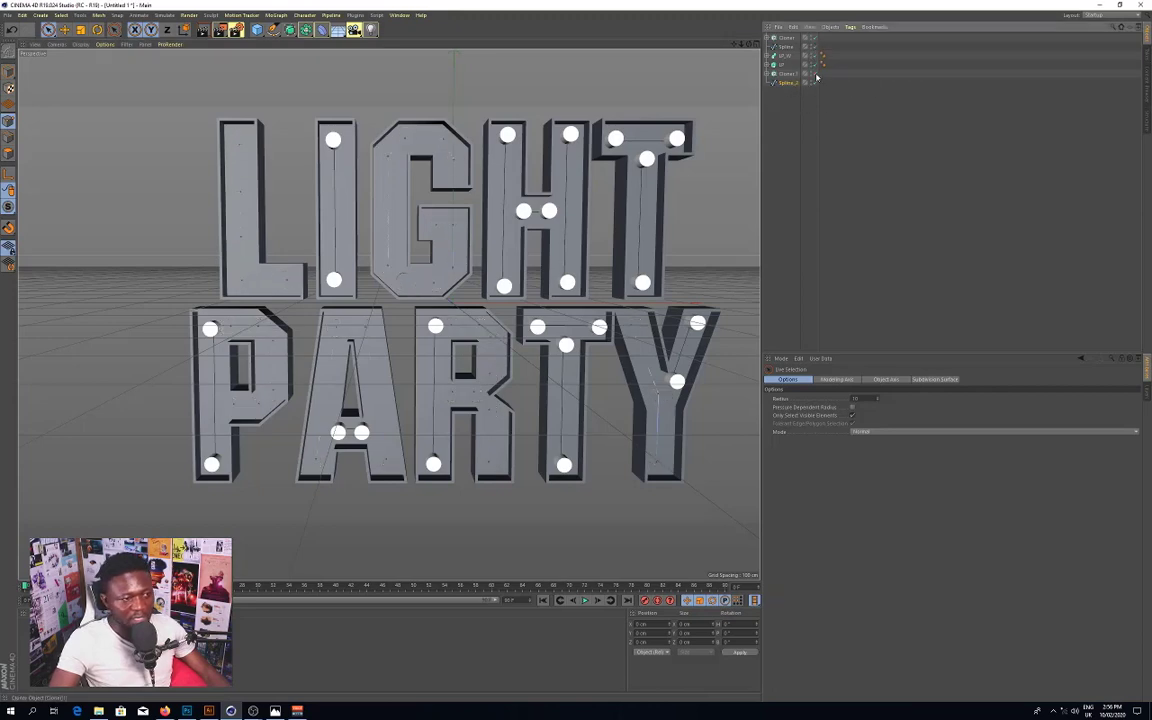
pyautogui.click(788, 47)
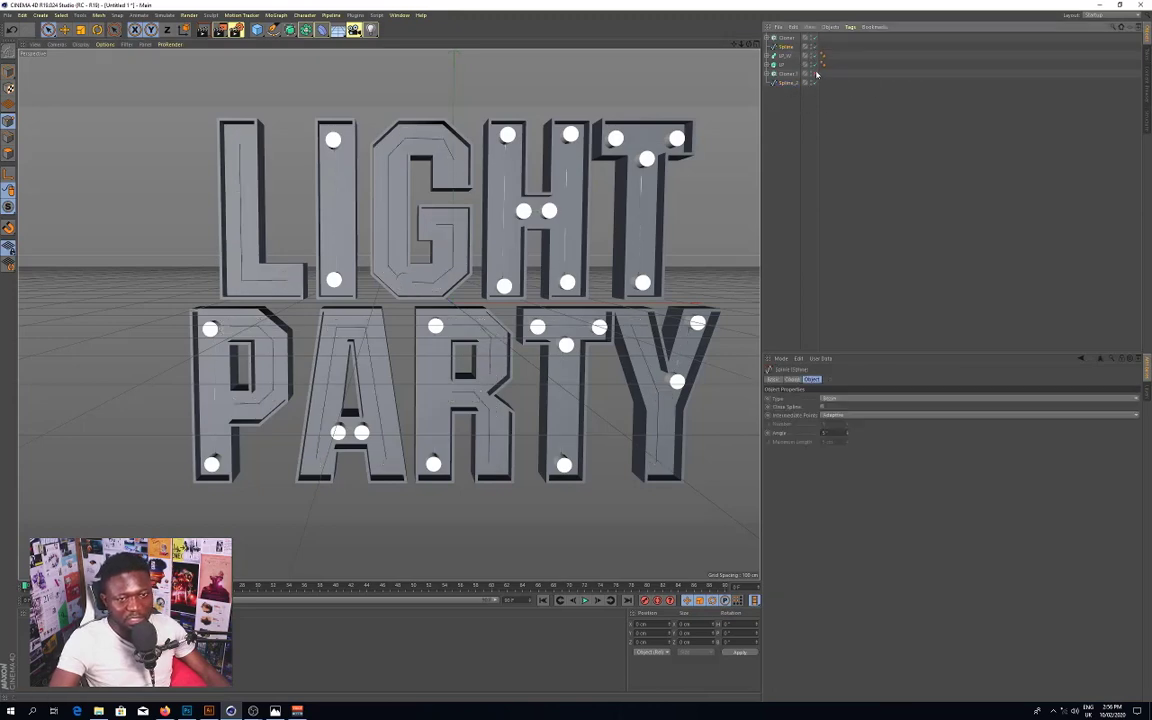
pyautogui.click(815, 74)
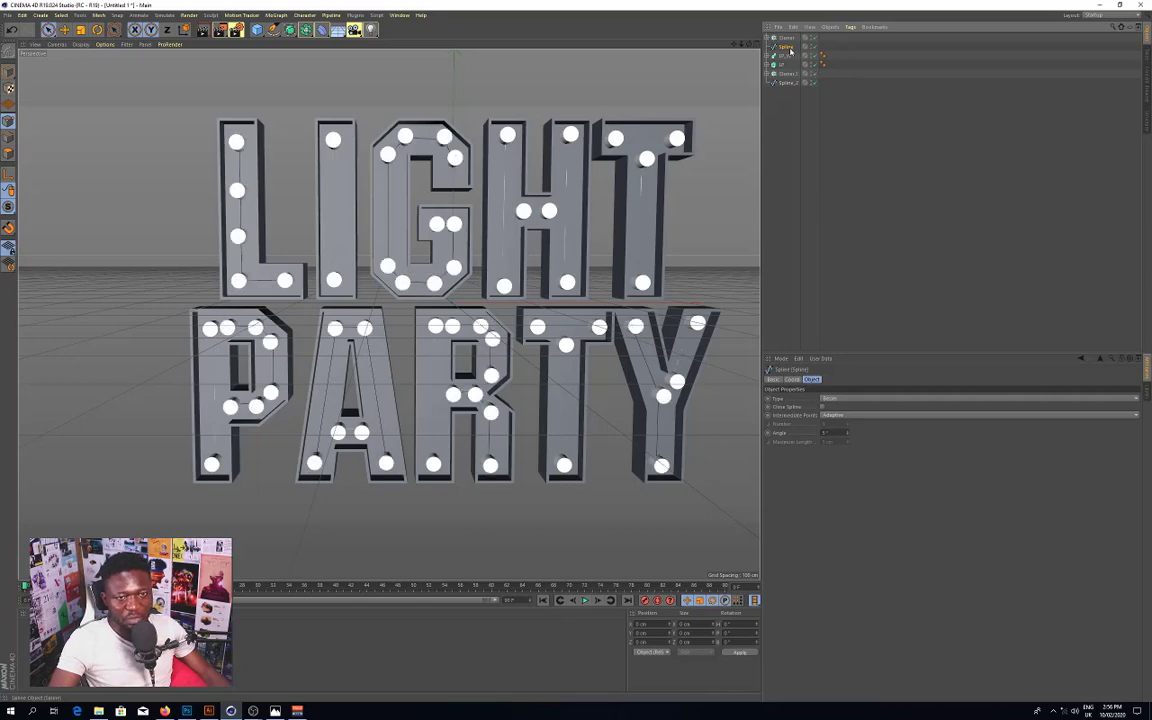
pyautogui.click(815, 38)
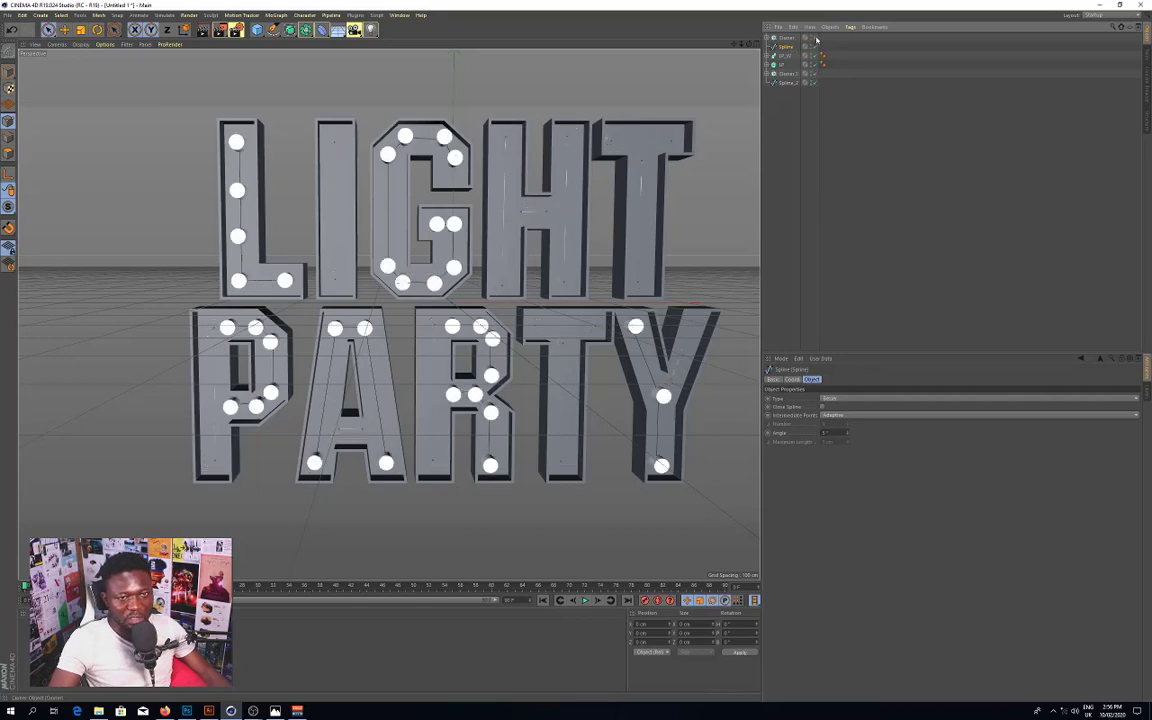
pyautogui.click(336, 150)
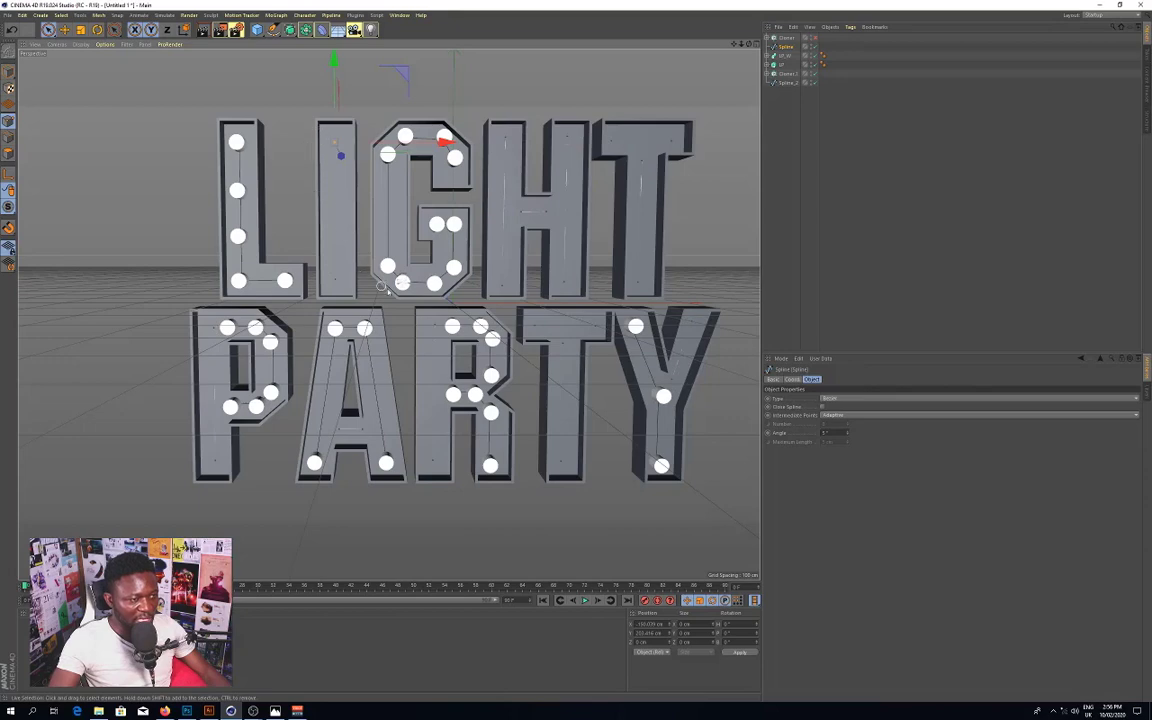
pyautogui.rightClick(334, 143)
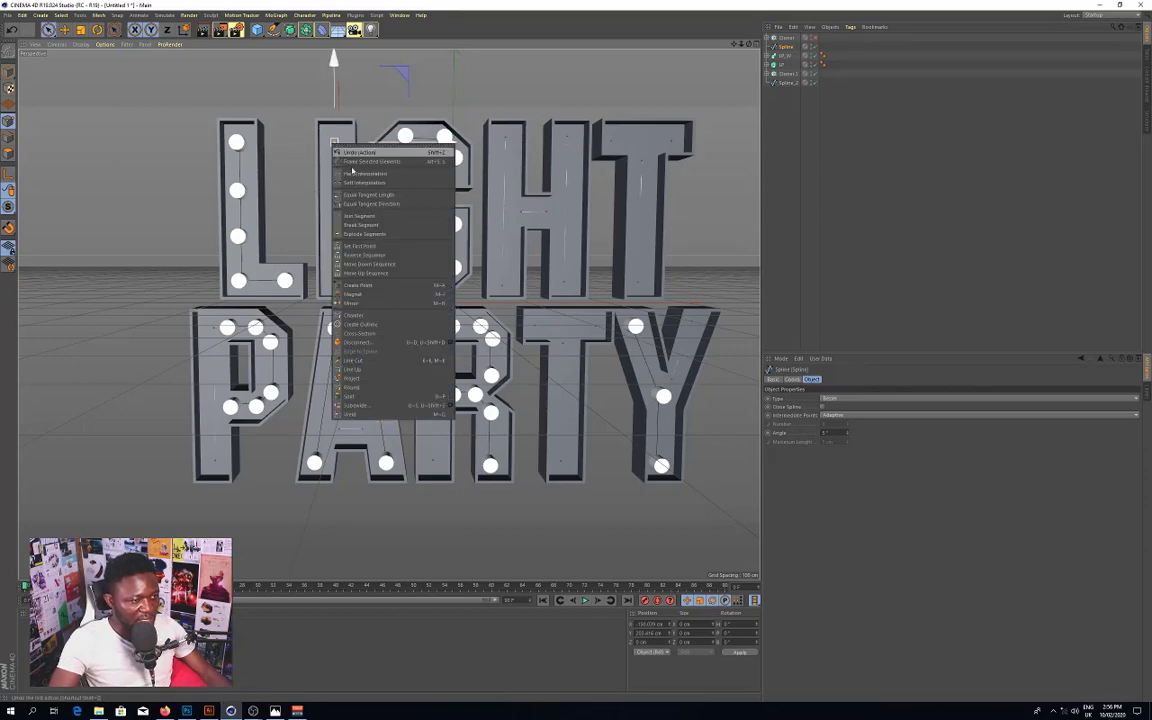
pyautogui.click(362, 361)
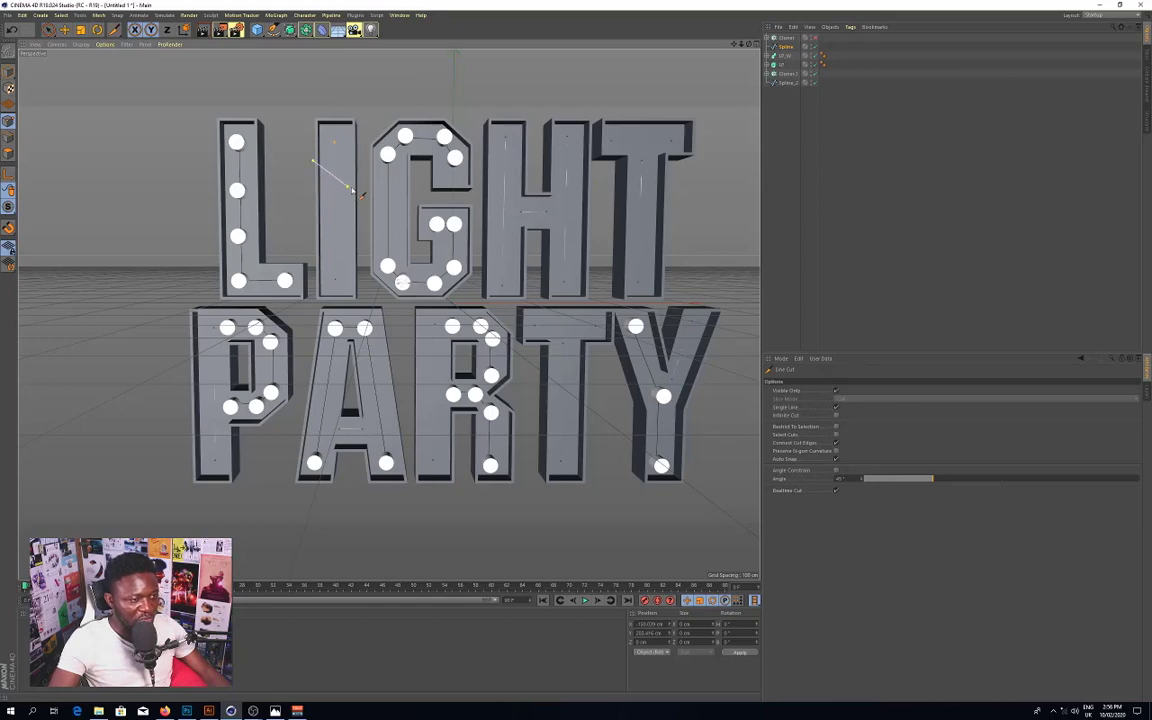
pyautogui.click(815, 38)
pyautogui.click(815, 38)
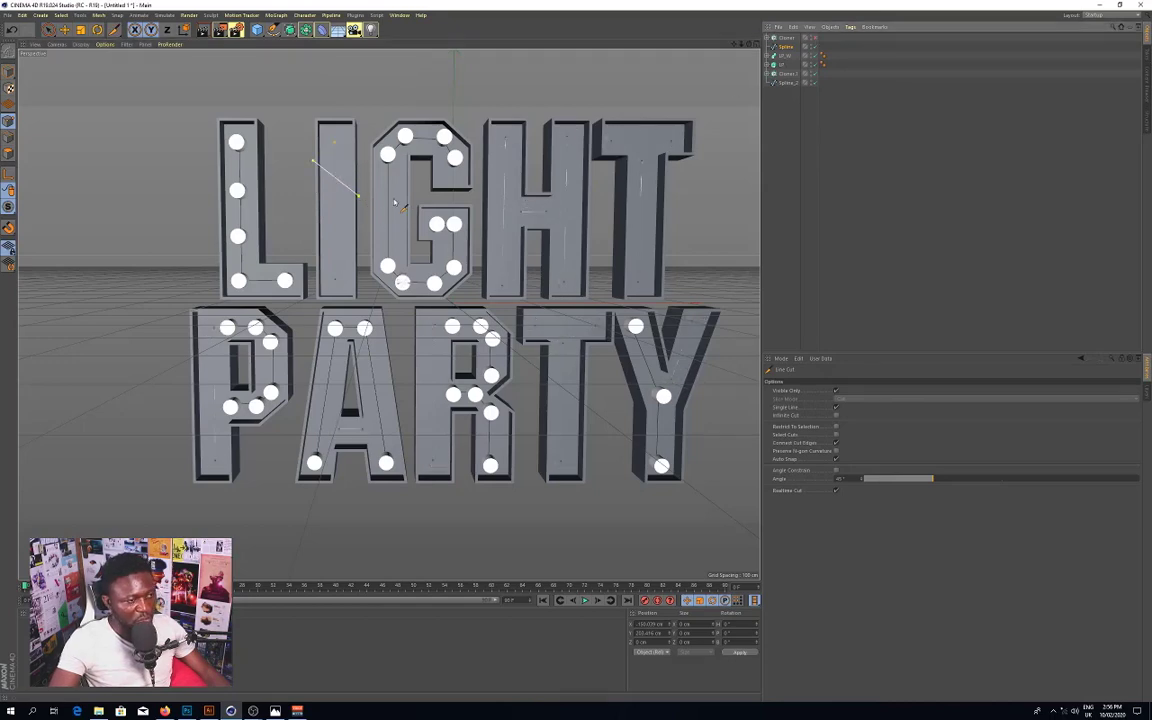
pyautogui.click(302, 207)
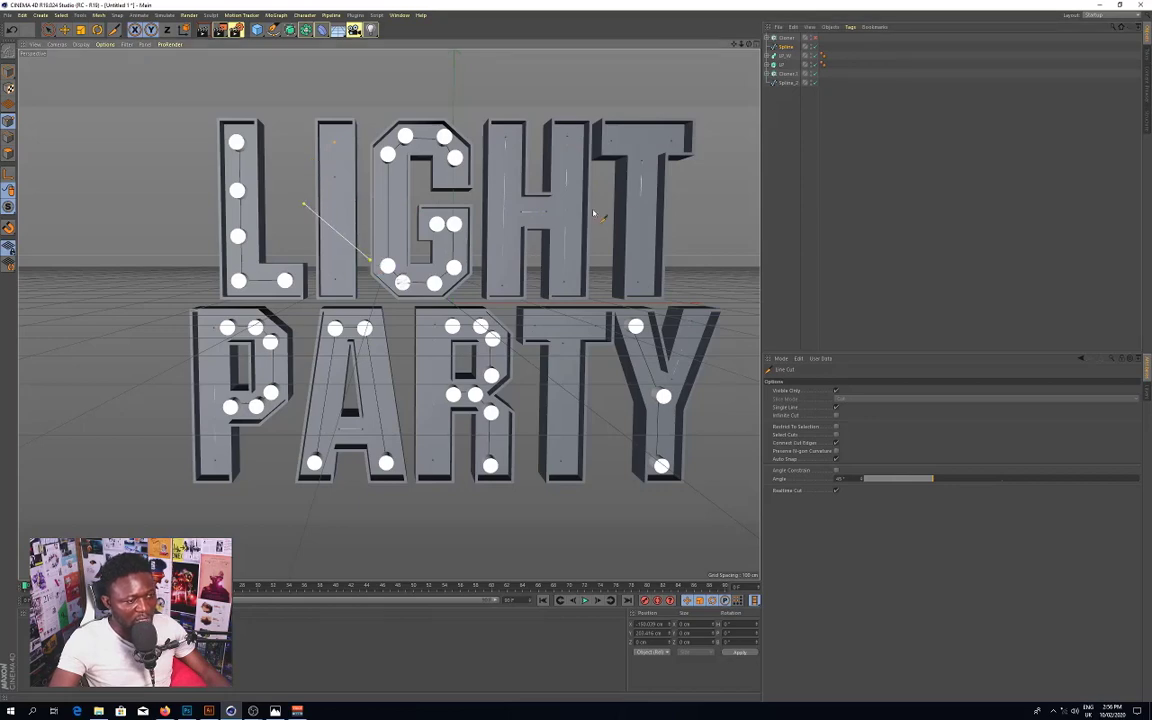
pyautogui.click(815, 38)
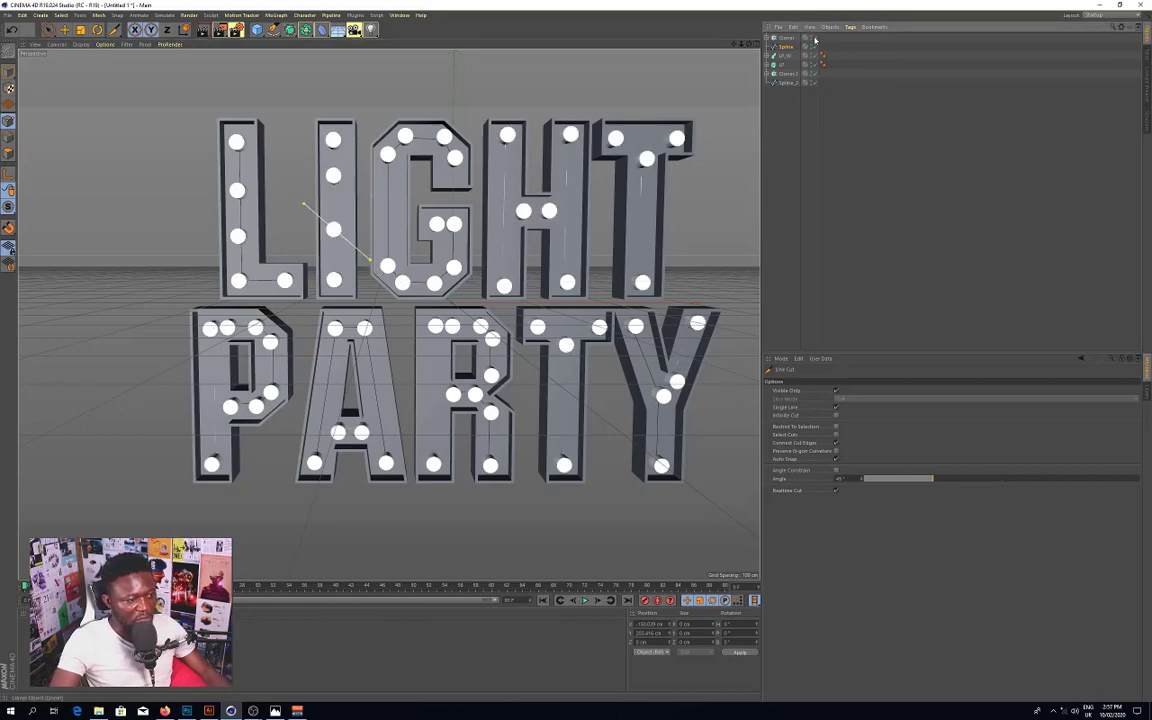
# Step: Shift the I's two added points down along the stem on the original Spline to even out its cylinders
pyautogui.click(48, 29)
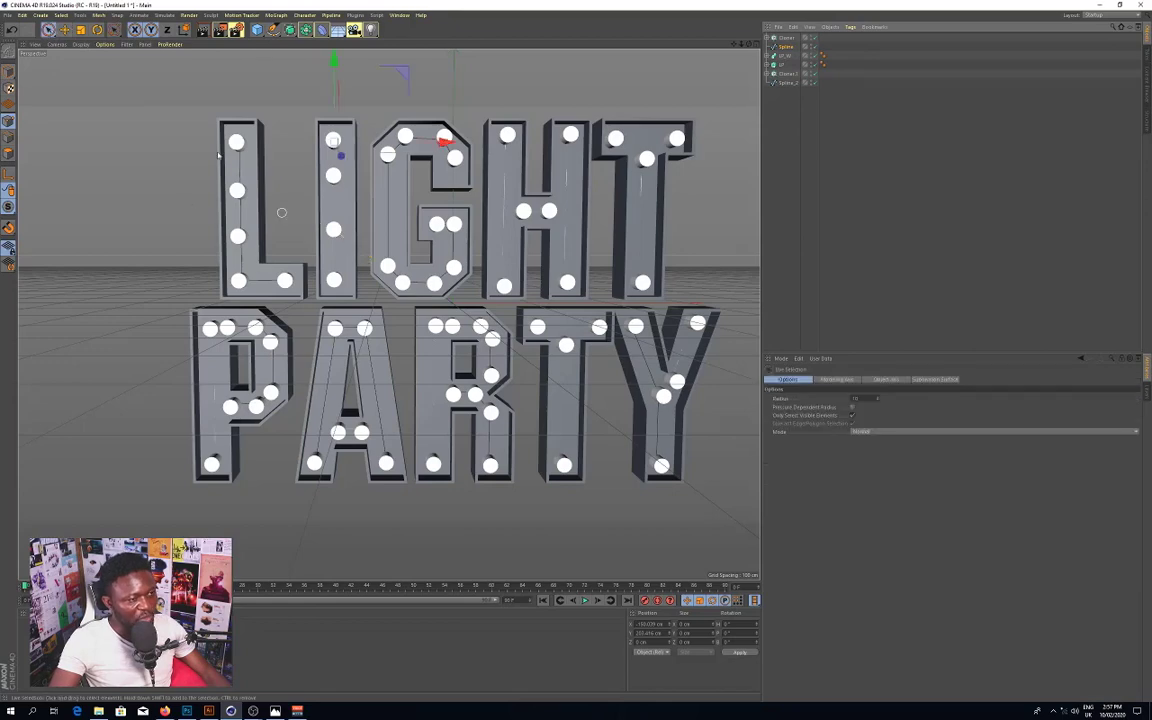
pyautogui.click(335, 230)
pyautogui.moveTo(334, 115); pyautogui.dragTo(335, 123)
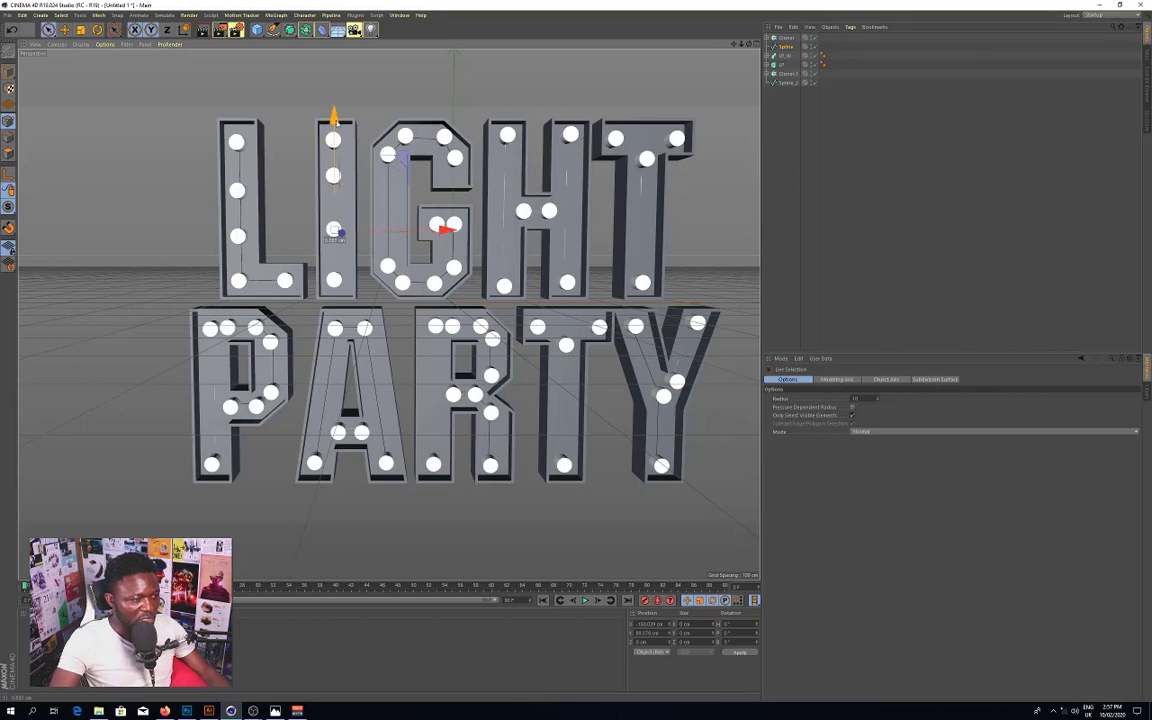
pyautogui.moveTo(334, 175); pyautogui.dragTo(404, 208)
# Step: Line Cut two points into the G's long vertical side on Spline_2, and adjust the inner end point of its crossbar
pyautogui.click(509, 168)
pyautogui.press('k')
pyautogui.press('k')
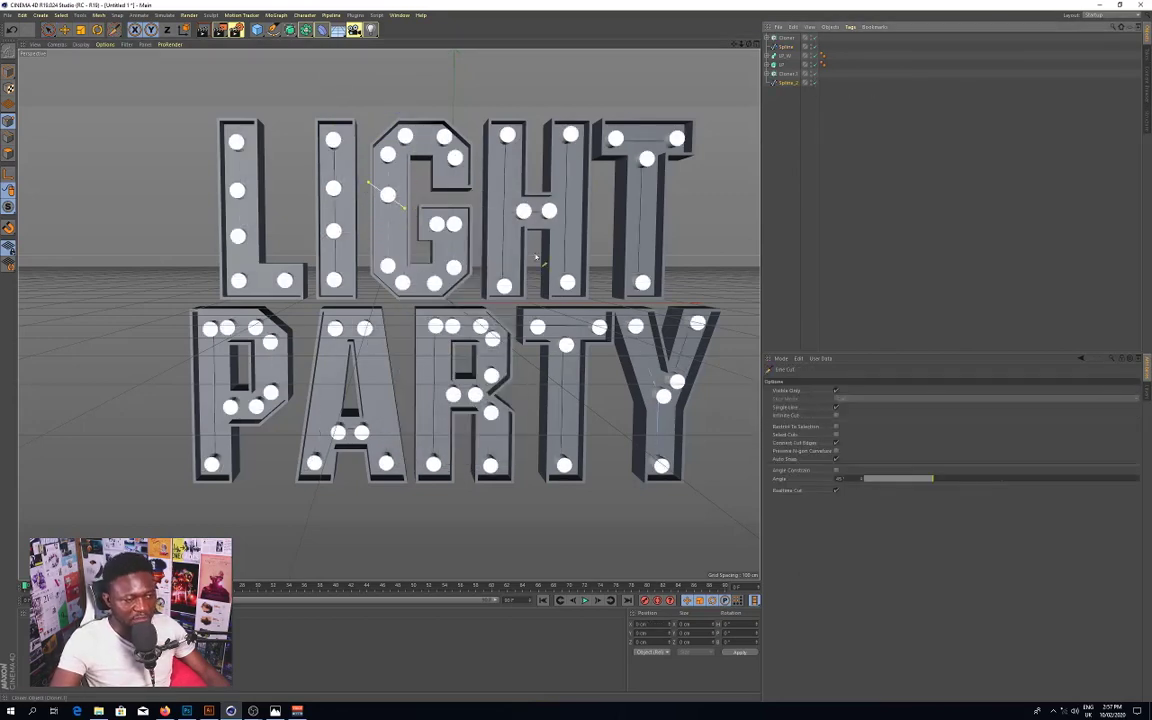
pyautogui.press('space')
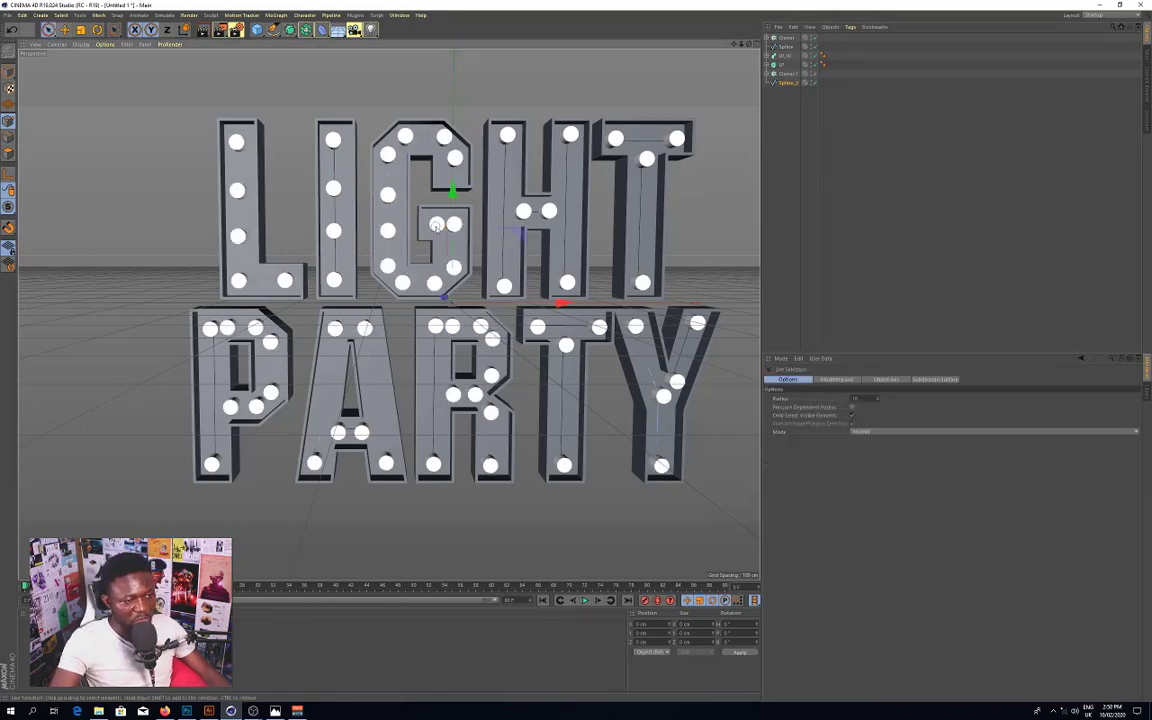
pyautogui.click(437, 224)
# Step: Line Cut two points into the H's left stem on the original Spline, and adjust their heights for even spacing
pyautogui.click(586, 200)
pyautogui.moveTo(543, 224); pyautogui.dragTo(533, 258)
pyautogui.click(786, 46)
pyautogui.press('k')
pyautogui.press('k')
pyautogui.press('space')
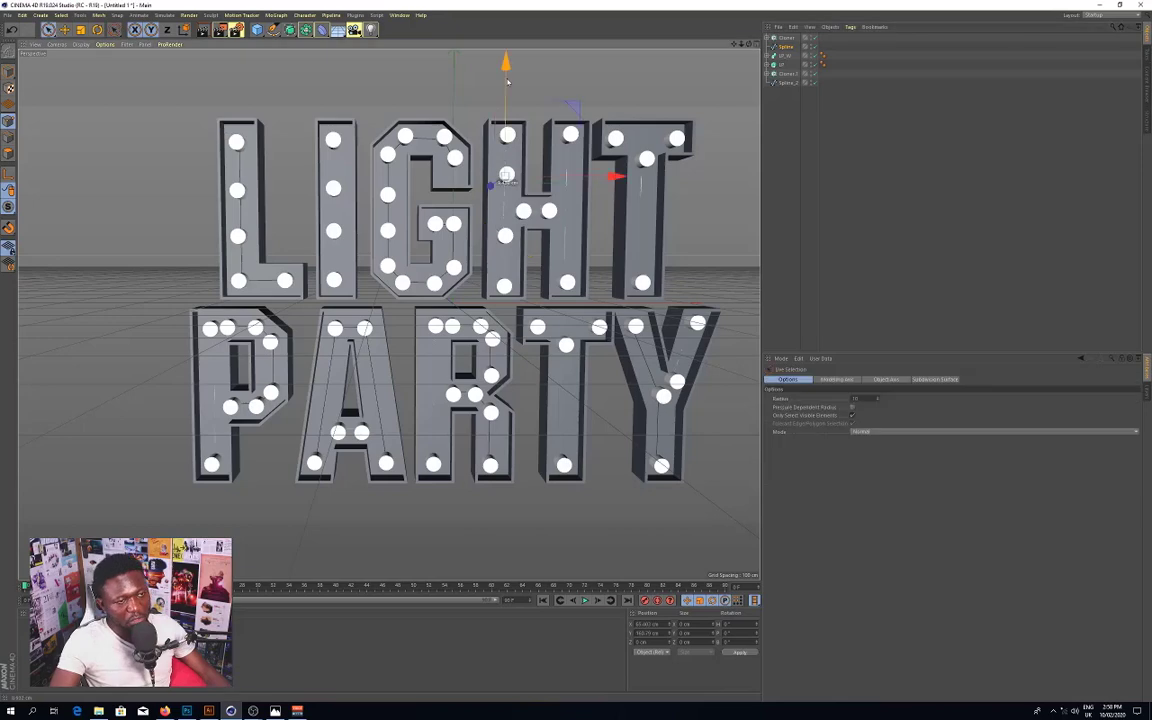
pyautogui.moveTo(506, 72); pyautogui.dragTo(506, 68)
pyautogui.click(470, 67)
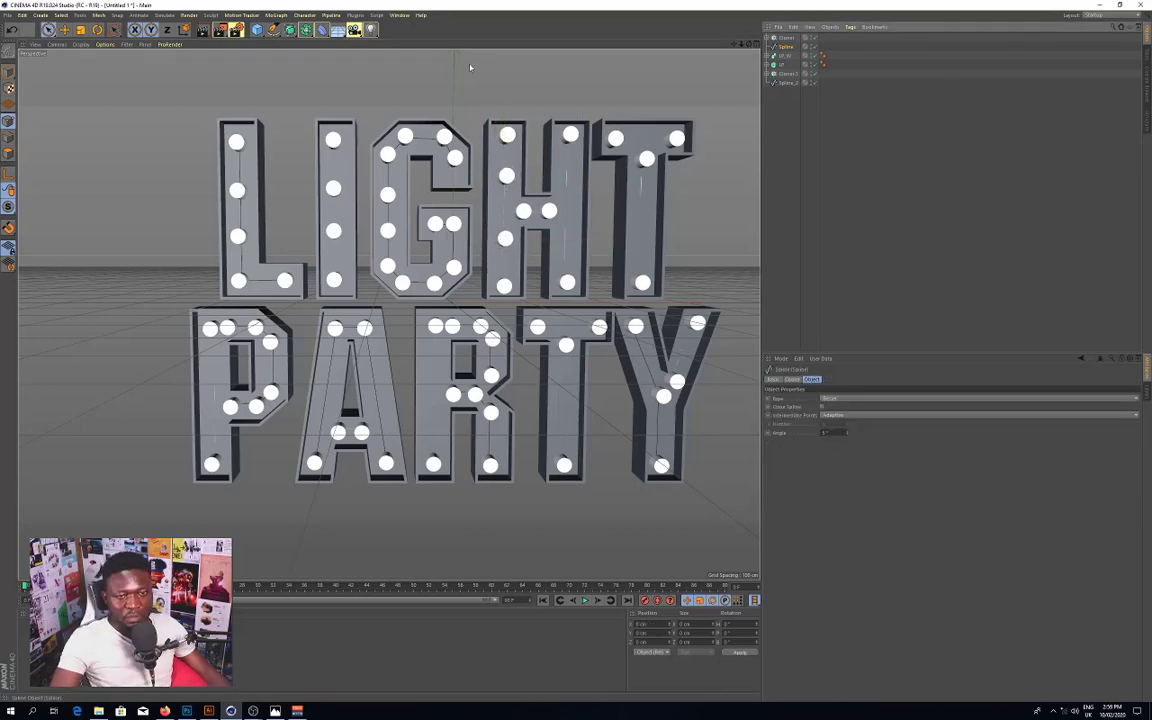
# Step: Line Cut two points into the H's right stem on the original Spline, above and below the crossbar
pyautogui.press('k')
pyautogui.press('k')
pyautogui.moveTo(550, 155); pyautogui.dragTo(591, 257)
pyautogui.moveTo(734, 44); pyautogui.dragTo(742, 52)
pyautogui.keyDown('alt'); pyautogui.moveTo(652, 246); pyautogui.dragTo(648, 262); pyautogui.keyUp('alt')
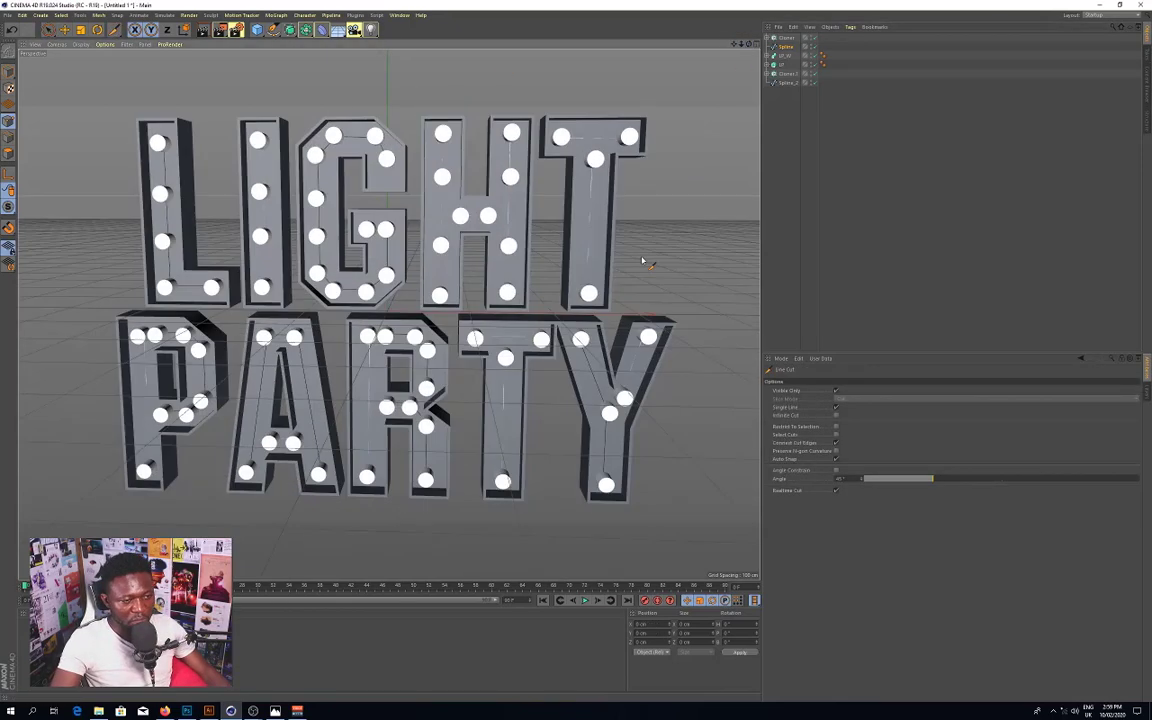
# Step: Line Cut two points into the stem of LIGHT's T and one into the middle of its top bar on the original Spline
pyautogui.click(813, 38)
pyautogui.click(813, 38)
pyautogui.click(786, 46)
pyautogui.moveTo(571, 185)
pyautogui.mouseDown()
pyautogui.moveTo(615, 229)
pyautogui.moveTo(622, 273)
pyautogui.mouseUp()
pyautogui.keyDown('alt'); pyautogui.moveTo(593, 210); pyautogui.dragTo(613, 148, button='middle'); pyautogui.keyUp('alt')
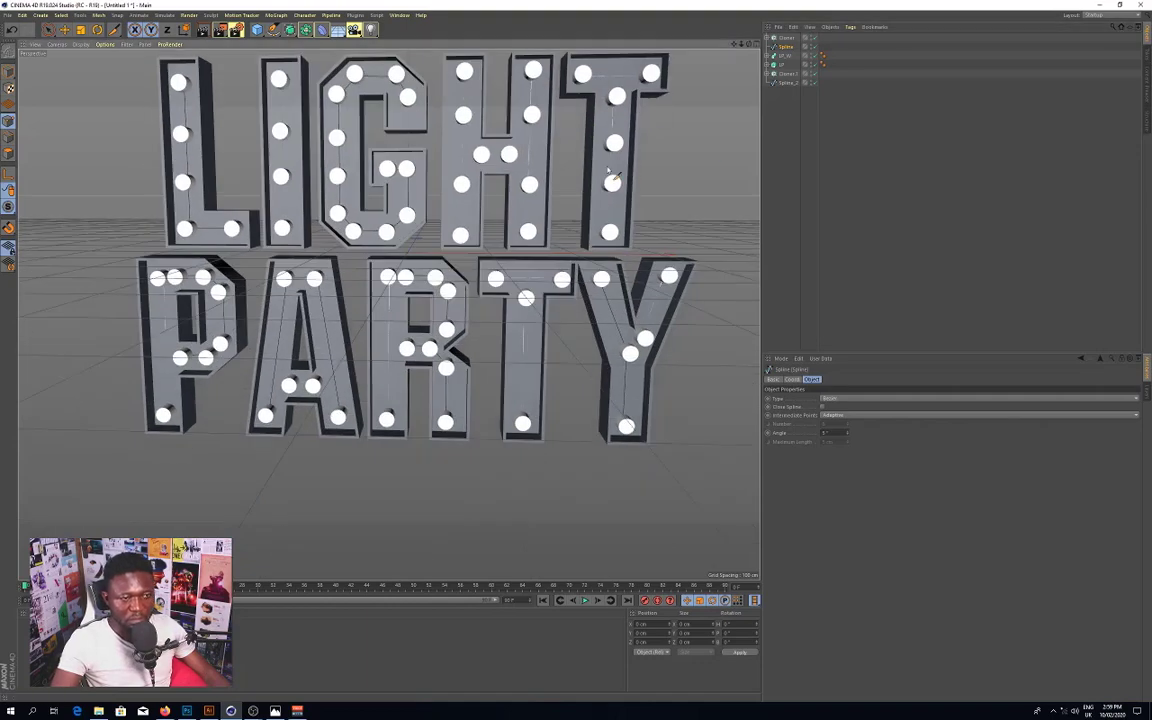
pyautogui.keyDown('alt'); pyautogui.moveTo(600, 158); pyautogui.dragTo(590, 175); pyautogui.keyUp('alt')
pyautogui.keyDown('alt'); pyautogui.moveTo(388, 314); pyautogui.dragTo(76, 314); pyautogui.keyUp('alt')
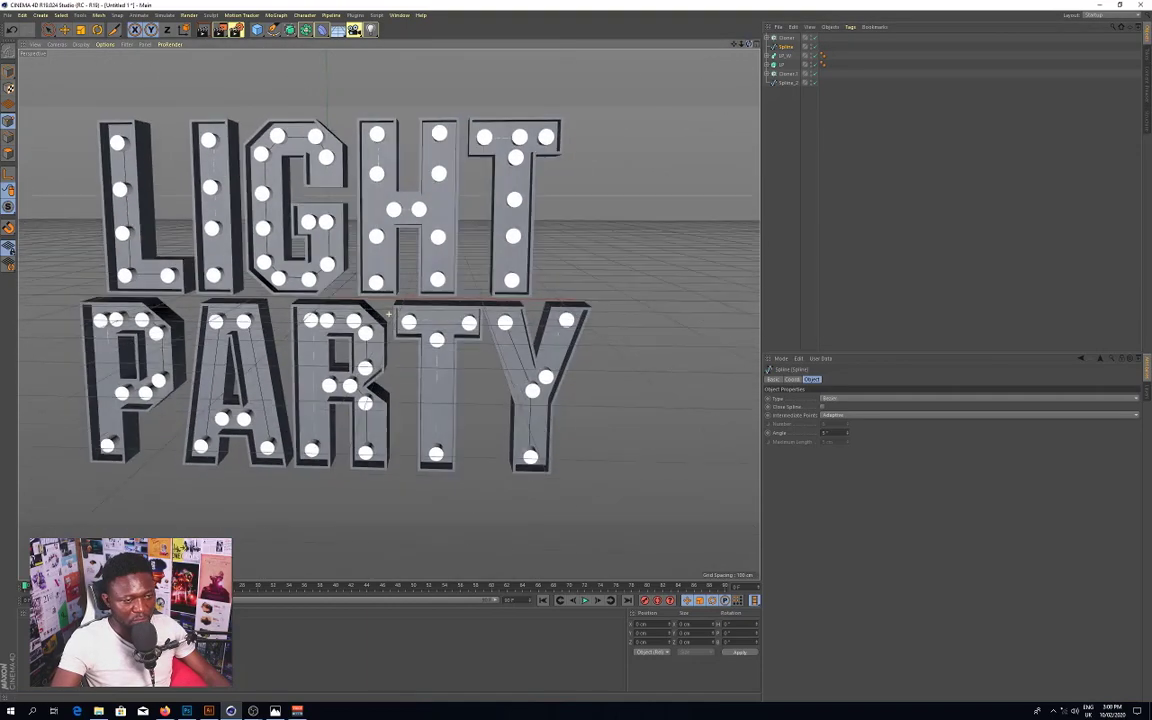
# Step: Move the two points inside the stem of LIGHT's T on the original Spline vertically for even cylinder spacing
pyautogui.click(47, 29)
pyautogui.click(513, 203)
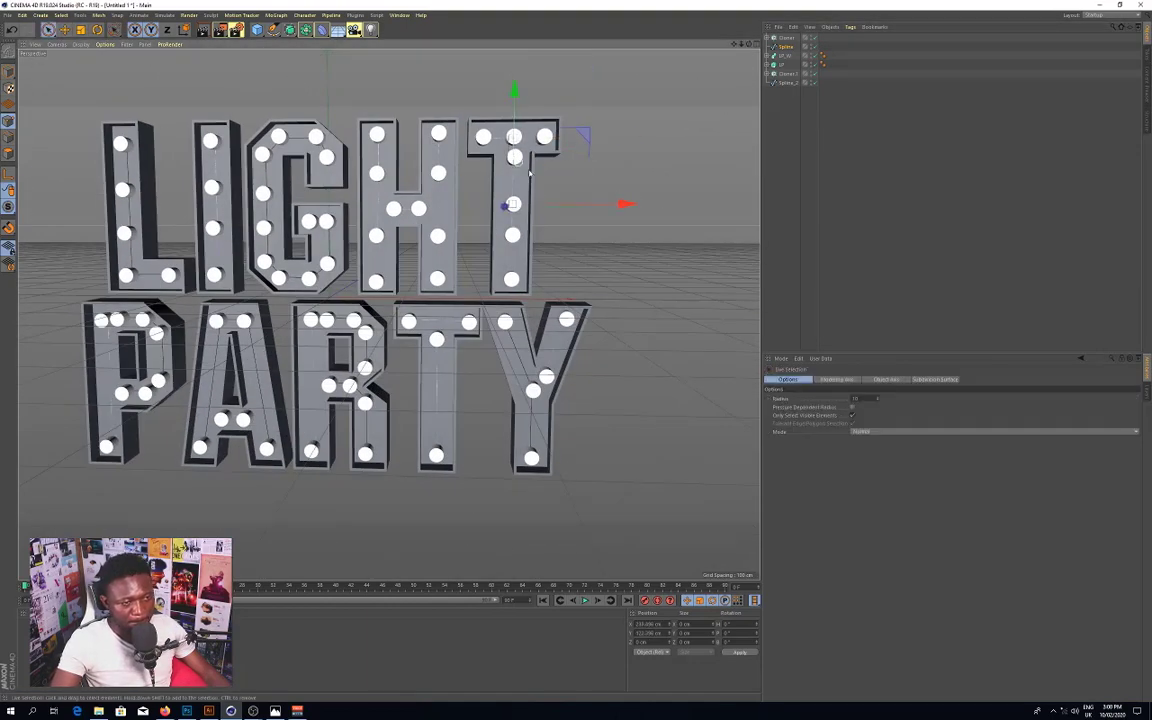
pyautogui.click(513, 206)
pyautogui.moveTo(516, 86)
pyautogui.mouseDown()
pyautogui.moveTo(516, 115)
pyautogui.moveTo(516, 103)
pyautogui.mouseUp()
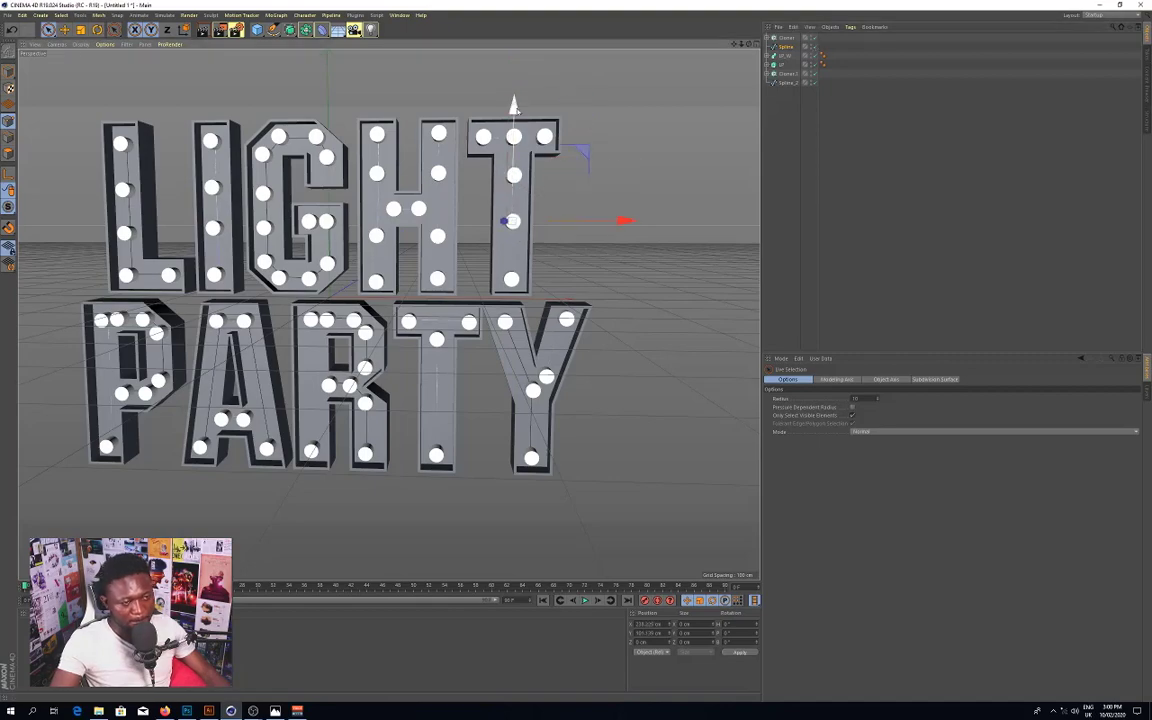
pyautogui.click(560, 100)
pyautogui.keyDown('alt'); pyautogui.moveTo(388, 314); pyautogui.dragTo(388, 262); pyautogui.keyUp('alt')
pyautogui.click(814, 37)
pyautogui.click(591, 186)
pyautogui.click(814, 37)
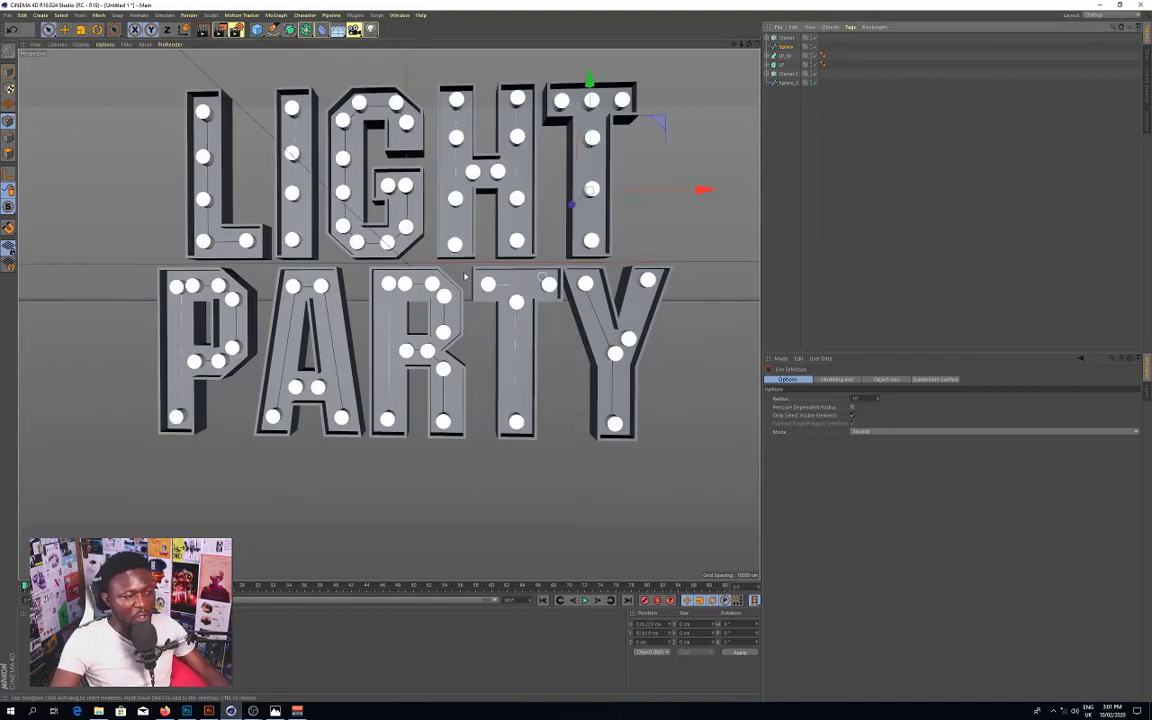
pyautogui.keyDown('alt'); pyautogui.moveTo(388, 314); pyautogui.dragTo(430, 300); pyautogui.keyUp('alt')
pyautogui.click(386, 314)
# Step: Line Cut two points into the P's vertical stem on the original Spline
pyautogui.click(787, 37)
pyautogui.click(786, 46)
pyautogui.press('k')
pyautogui.press('k')
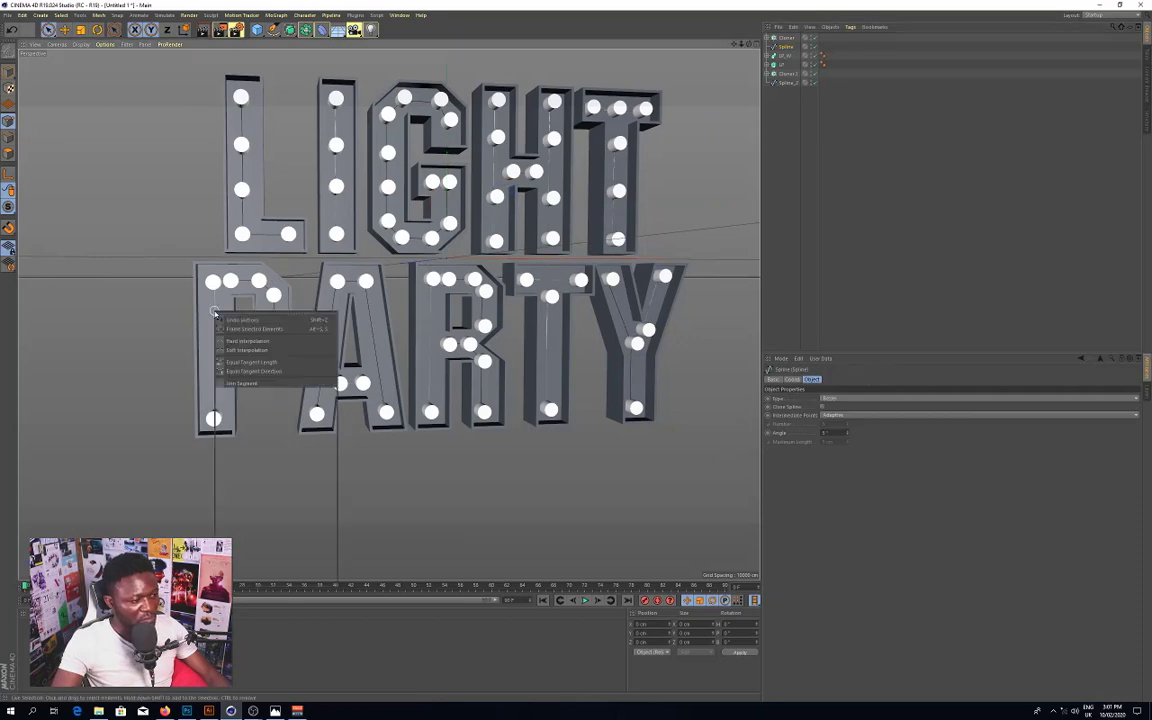
pyautogui.moveTo(195, 300); pyautogui.dragTo(234, 397)
pyautogui.press('space')
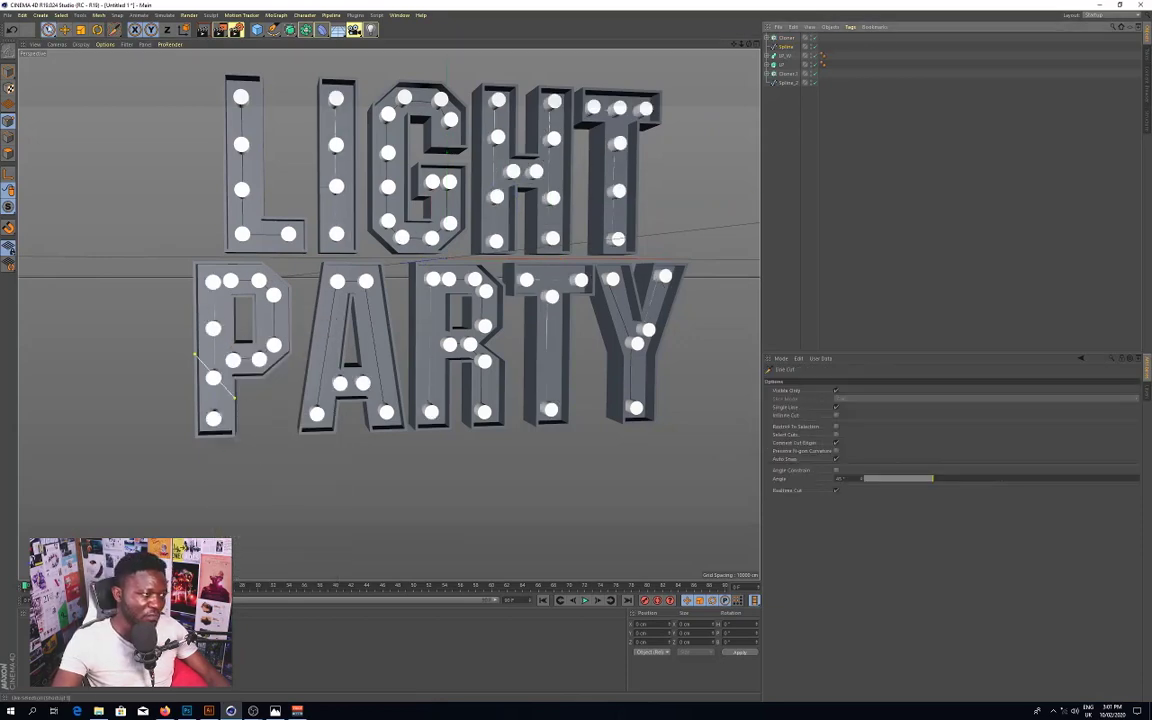
# Step: Move the Spline_2 point in the P's top bar slightly right to even out the spacing
pyautogui.click(787, 82)
pyautogui.click(231, 281)
pyautogui.moveTo(338, 279); pyautogui.dragTo(344, 279)
pyautogui.click(653, 139)
# Step: Line Cut one point into the P's outer bowl side and two points into each leg of the A on Spline_2
pyautogui.rightClick(201, 318)
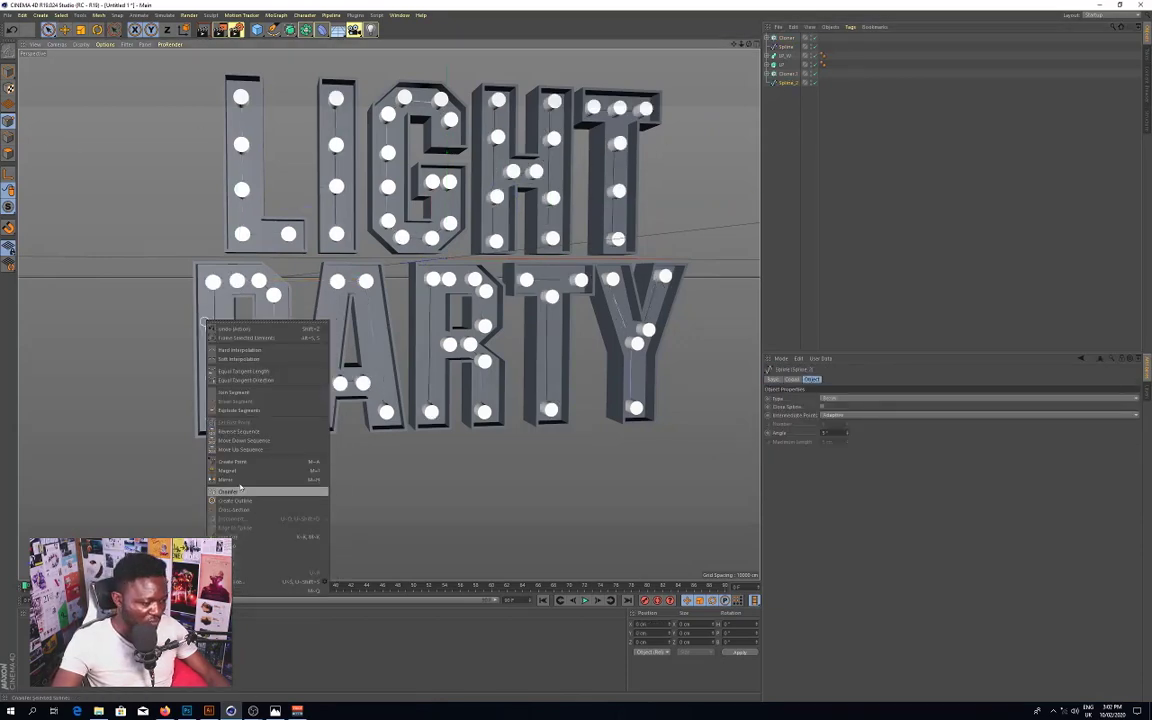
pyautogui.rightClick(259, 317)
pyautogui.click(298, 489)
pyautogui.moveTo(262, 316)
pyautogui.mouseDown()
pyautogui.moveTo(290, 542)
pyautogui.moveTo(296, 333)
pyautogui.moveTo(340, 326)
pyautogui.mouseUp()
pyautogui.click(815, 73)
pyautogui.moveTo(308, 349); pyautogui.dragTo(352, 376)
pyautogui.moveTo(359, 322); pyautogui.dragTo(397, 303)
pyautogui.moveTo(400, 347); pyautogui.dragTo(361, 366)
# Step: Disable the first Cloner and Line Cut two points into the R's vertical stem on the original Spline
pyautogui.click(815, 38)
pyautogui.click(786, 46)
pyautogui.moveTo(407, 284); pyautogui.dragTo(450, 334)
pyautogui.moveTo(406, 345)
pyautogui.mouseDown()
pyautogui.moveTo(453, 396)
pyautogui.moveTo(385, 400)
pyautogui.moveTo(446, 406)
pyautogui.moveTo(449, 330)
pyautogui.mouseUp()
# Step: Line Cut points into the stem of PARTY's T and one into the middle of its top bar on the original Spline
pyautogui.moveTo(450, 351); pyautogui.dragTo(527, 337)
pyautogui.moveTo(453, 401); pyautogui.dragTo(527, 384)
pyautogui.moveTo(483, 276); pyautogui.dragTo(483, 306)
pyautogui.moveTo(455, 358); pyautogui.dragTo(572, 322)
# Step: Line Cut points into the Y's left arm and stem on Spline_2, and re-enable both Cloners
pyautogui.click(788, 83)
pyautogui.moveTo(525, 381); pyautogui.dragTo(581, 341)
pyautogui.moveTo(545, 411); pyautogui.dragTo(617, 396)
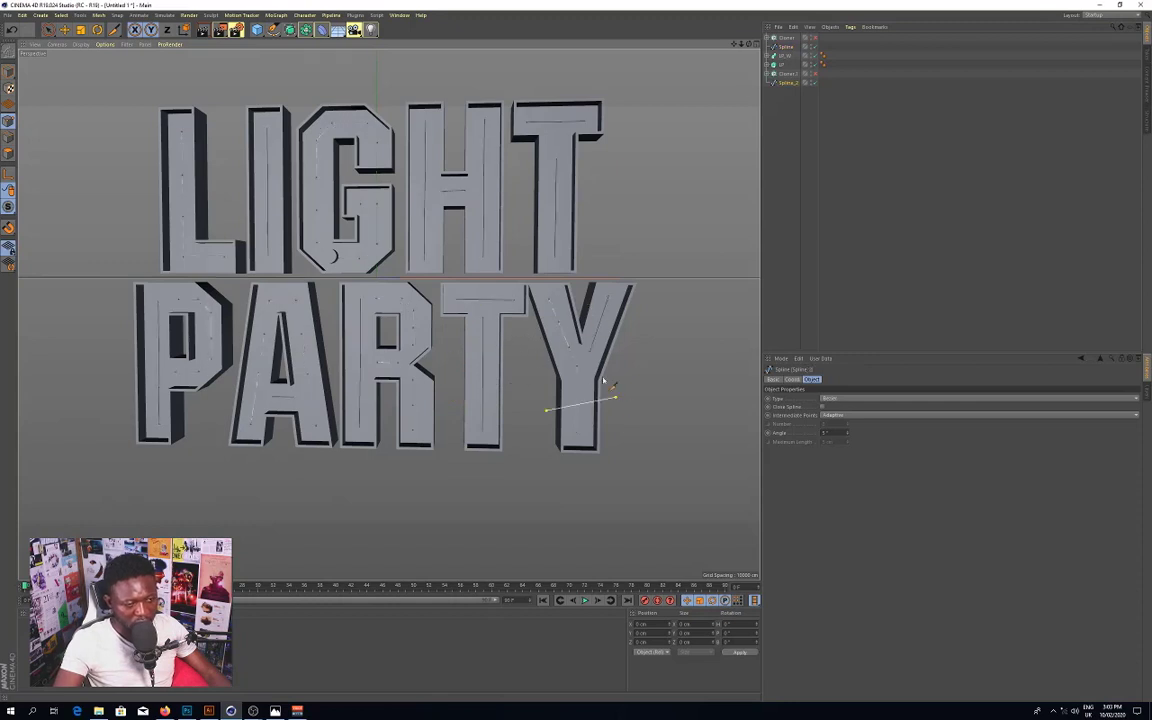
pyautogui.click(815, 38)
pyautogui.click(815, 73)
# Step: Adjust the points in the R's top bar and stem, and delete the surplus point from the stem of PARTY's T
pyautogui.press('space')
pyautogui.click(376, 299)
pyautogui.moveTo(375, 298); pyautogui.dragTo(359, 336)
pyautogui.click(358, 330)
pyautogui.click(484, 319)
pyautogui.press('Delete')
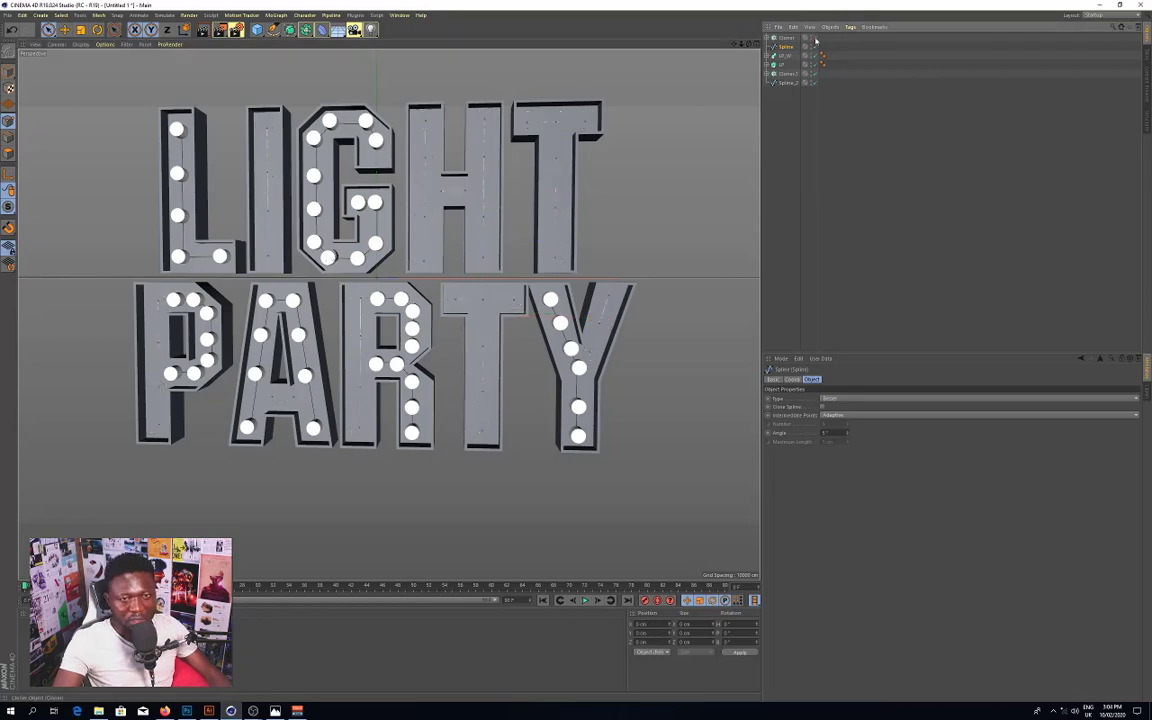
# Step: Delete the surplus lower point from the Y's left arm on Spline_2 and the lowest point of its right arm on the original Spline
pyautogui.click(590, 352)
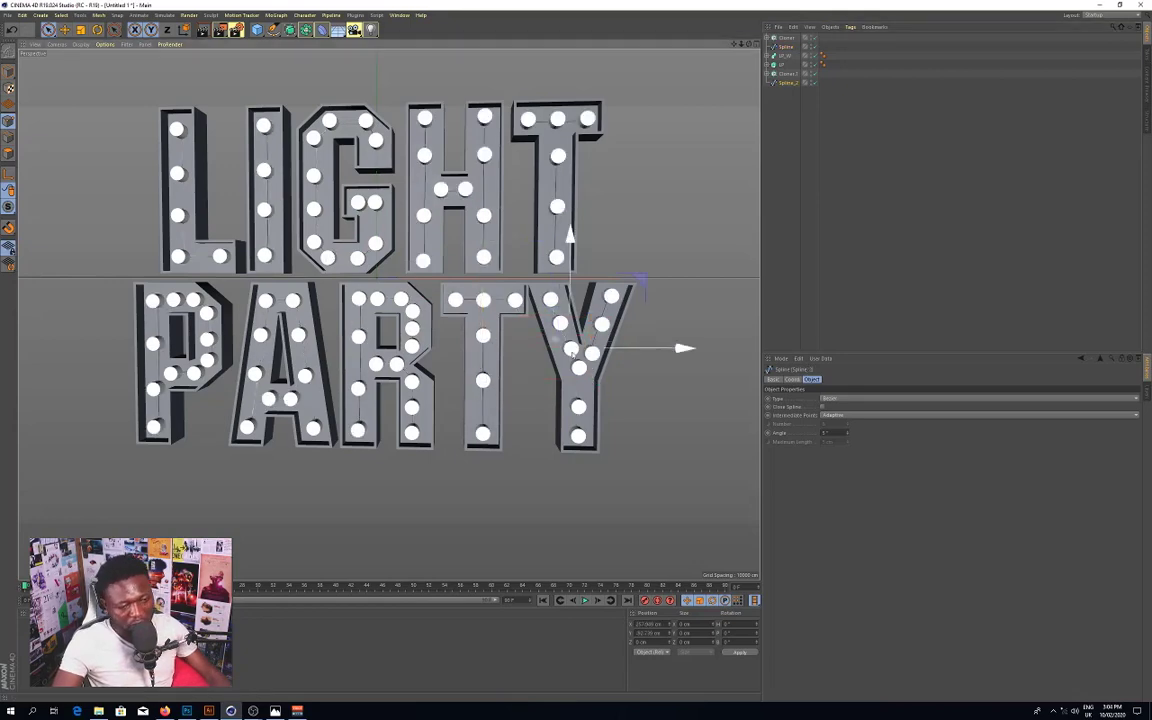
pyautogui.press('Delete')
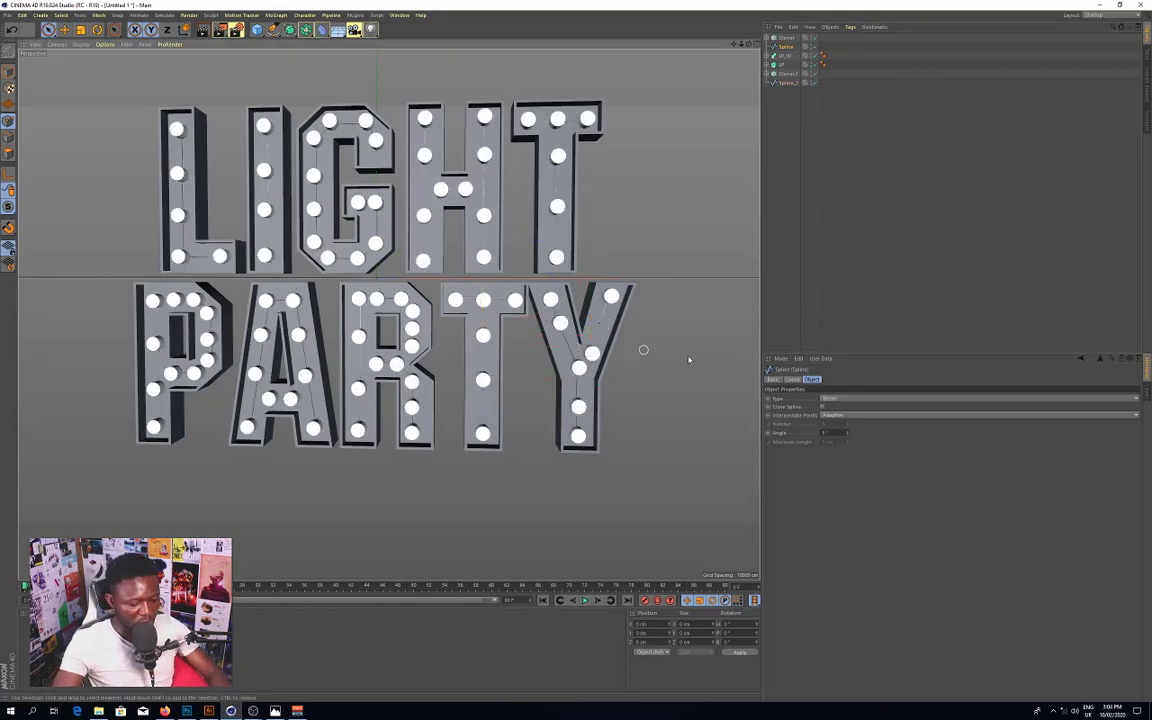
pyautogui.click(814, 38)
pyautogui.click(814, 38)
# Step: In the Front view, move the lower point of the Y's right arm down along the arm for even spacing
pyautogui.click(600, 327)
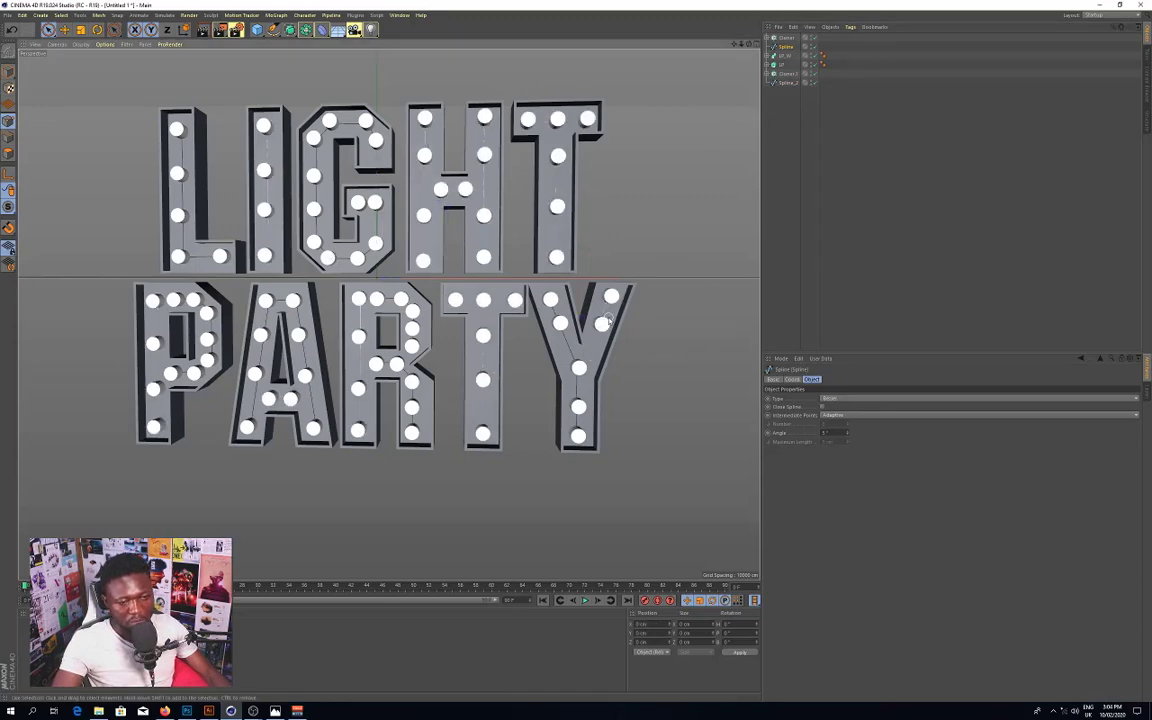
pyautogui.click(601, 327)
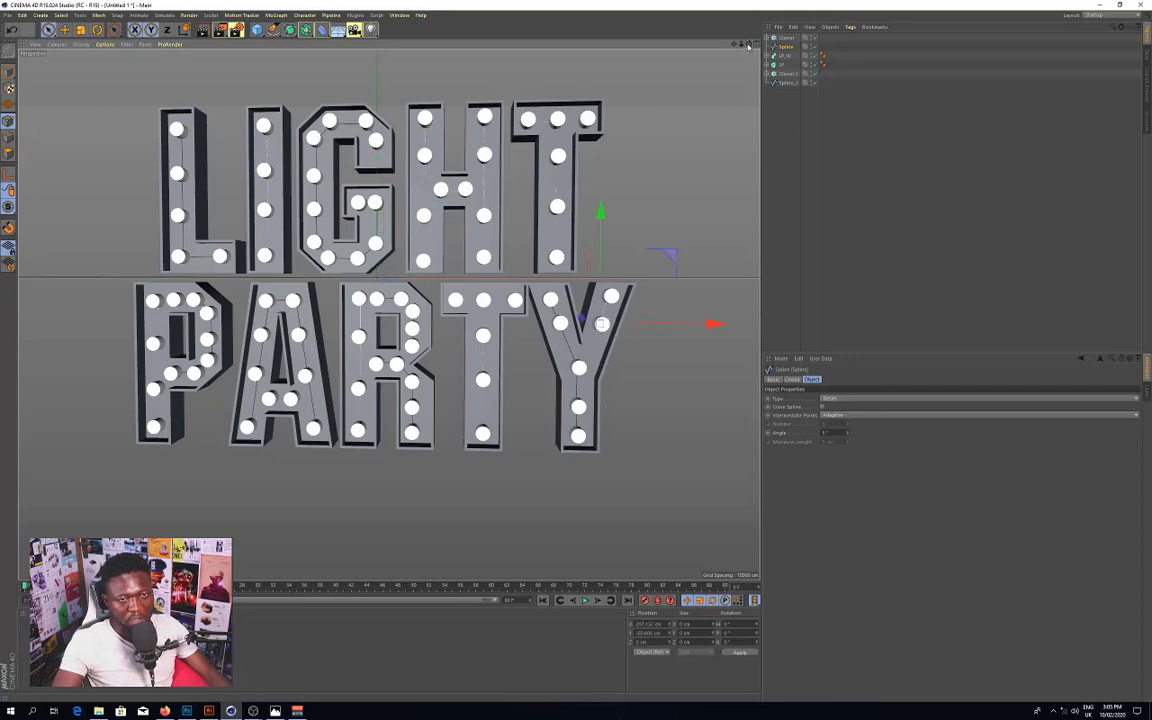
pyautogui.moveTo(749, 44)
pyautogui.mouseDown()
pyautogui.moveTo(690, 44)
pyautogui.moveTo(726, 44)
pyautogui.mouseUp()
pyautogui.click(756, 44)
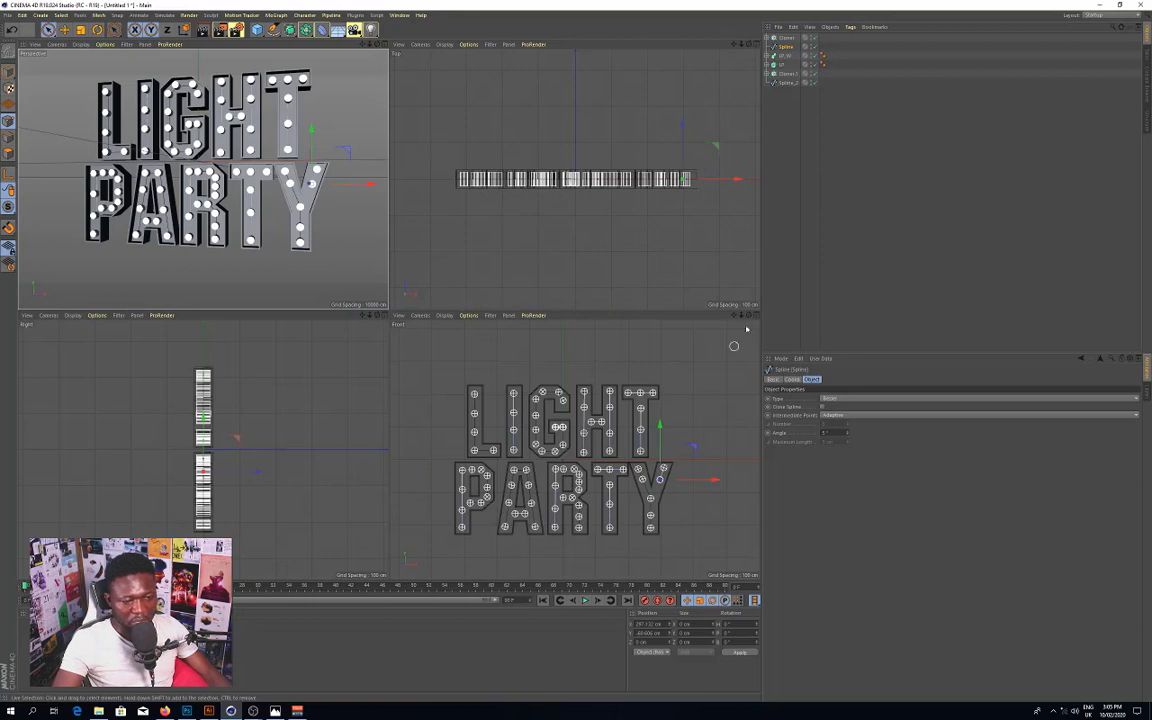
pyautogui.middleClick(701, 388)
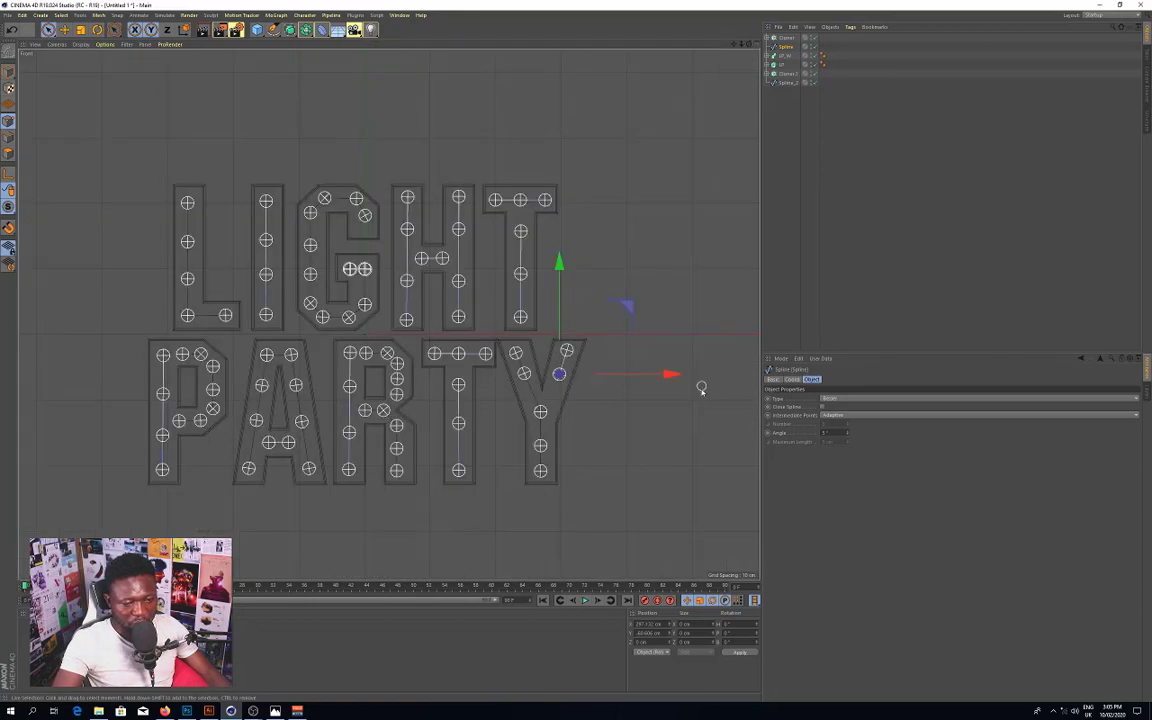
pyautogui.moveTo(592, 332); pyautogui.dragTo(627, 317)
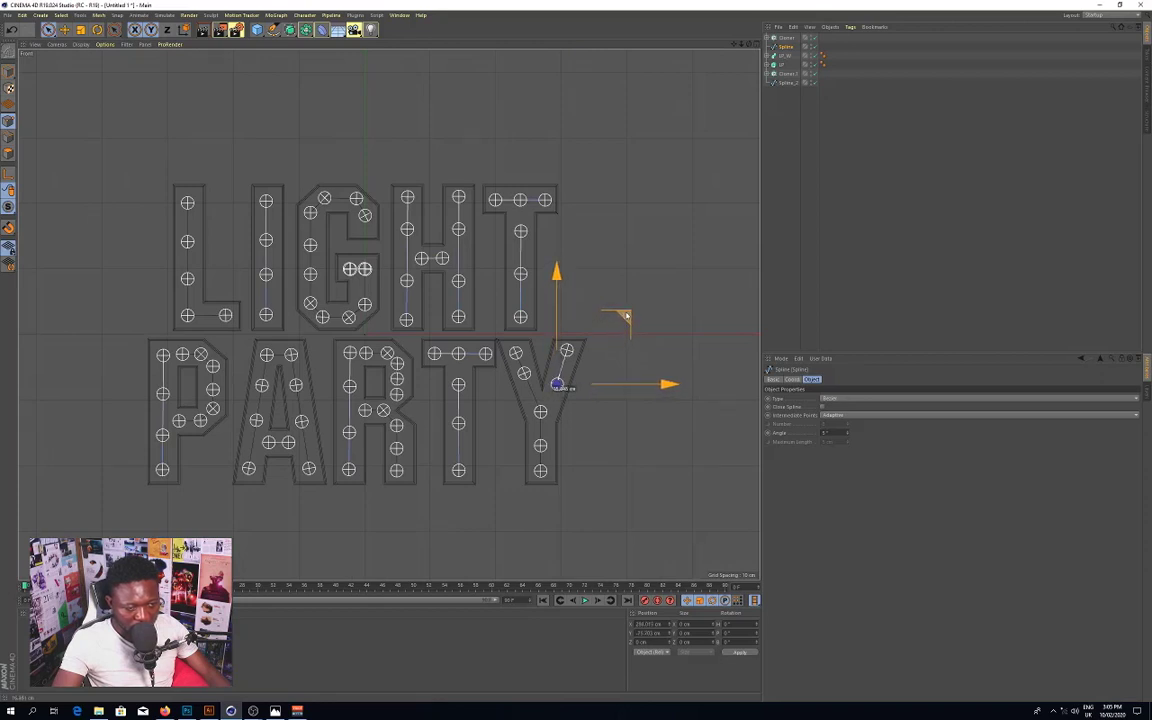
pyautogui.click(651, 312)
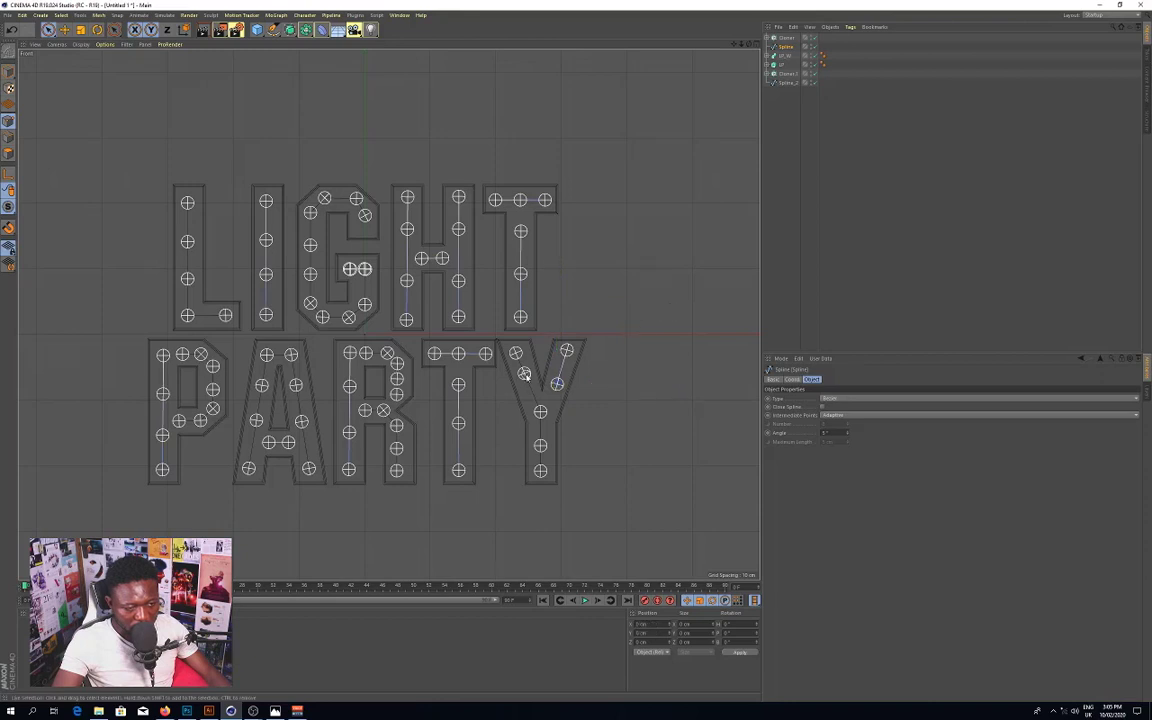
# Step: Move the Spline_2 point inside the Y's left arm down along the arm to mirror the right arm, and return to the perspective view
pyautogui.click(788, 82)
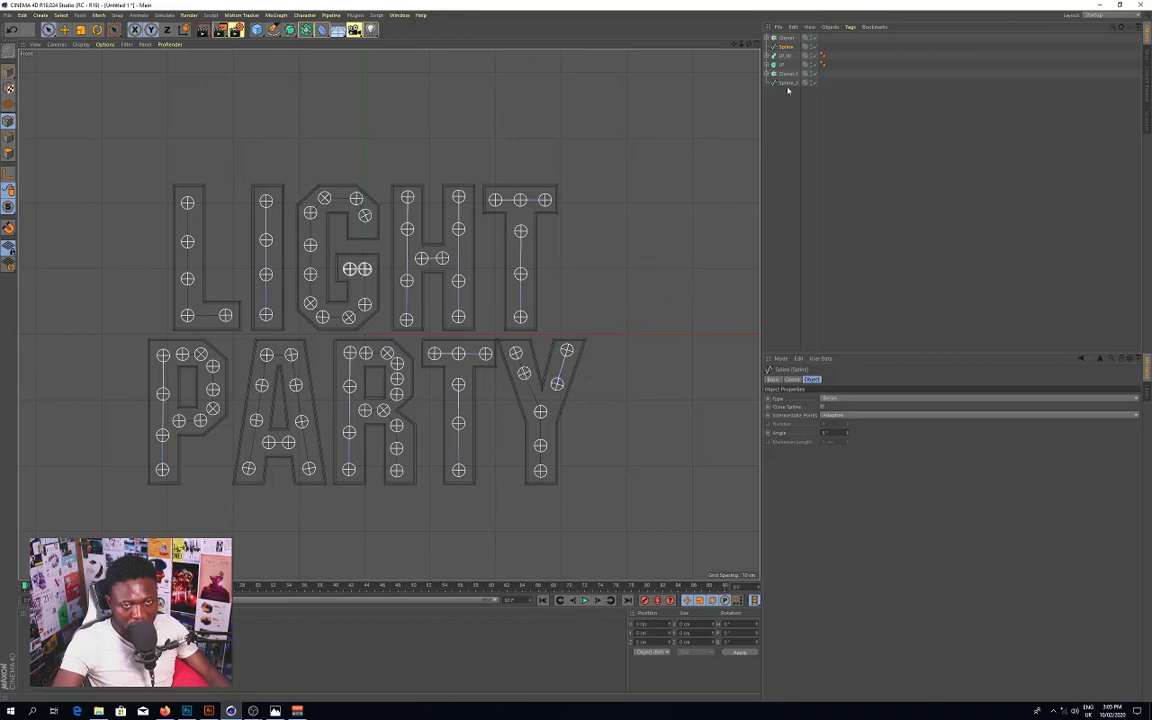
pyautogui.press('space')
pyautogui.click(524, 373)
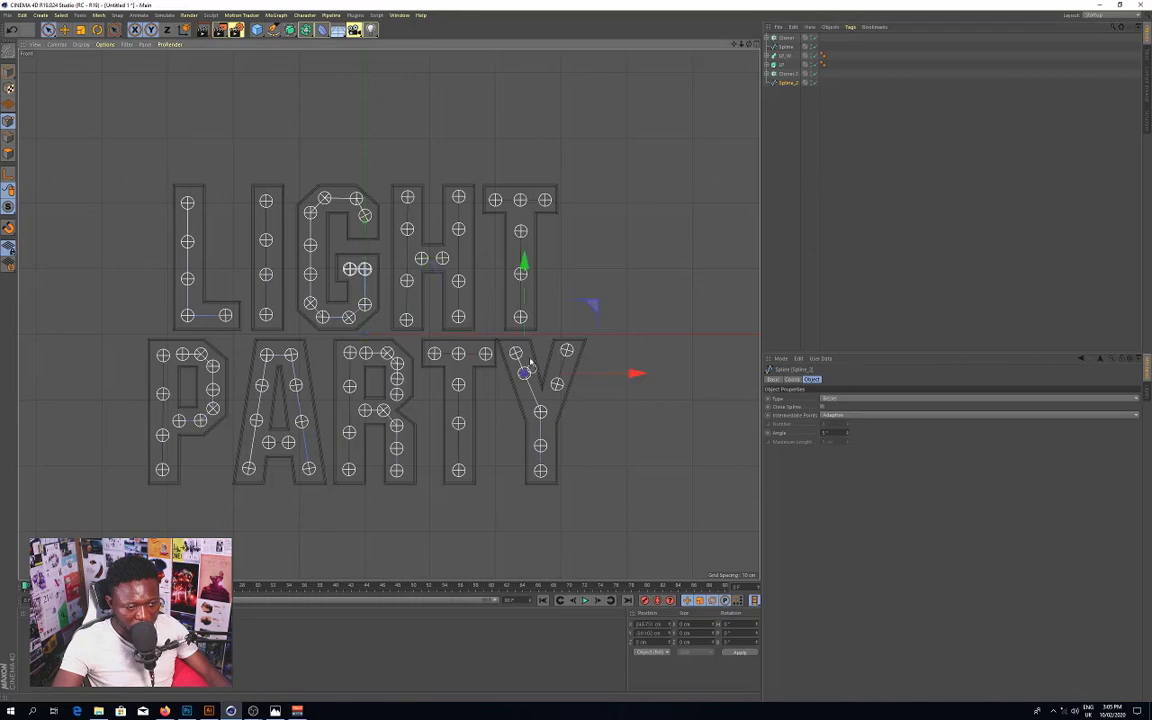
pyautogui.moveTo(591, 309); pyautogui.dragTo(599, 320)
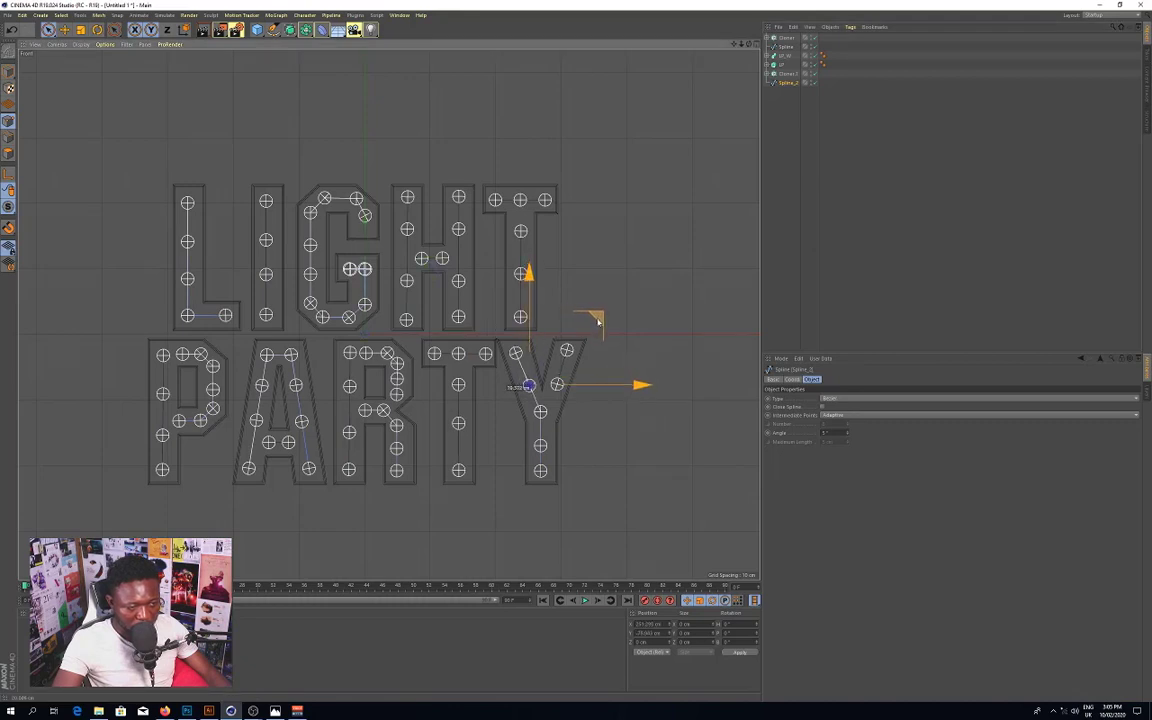
pyautogui.click(661, 311)
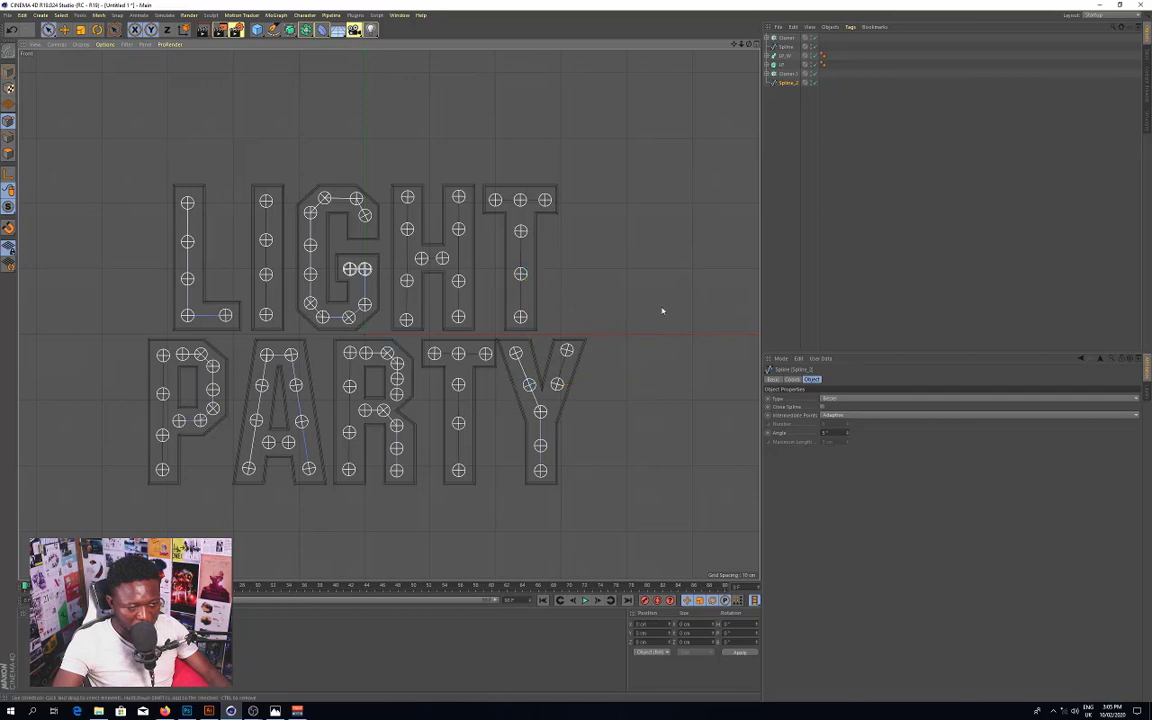
pyautogui.click(755, 44)
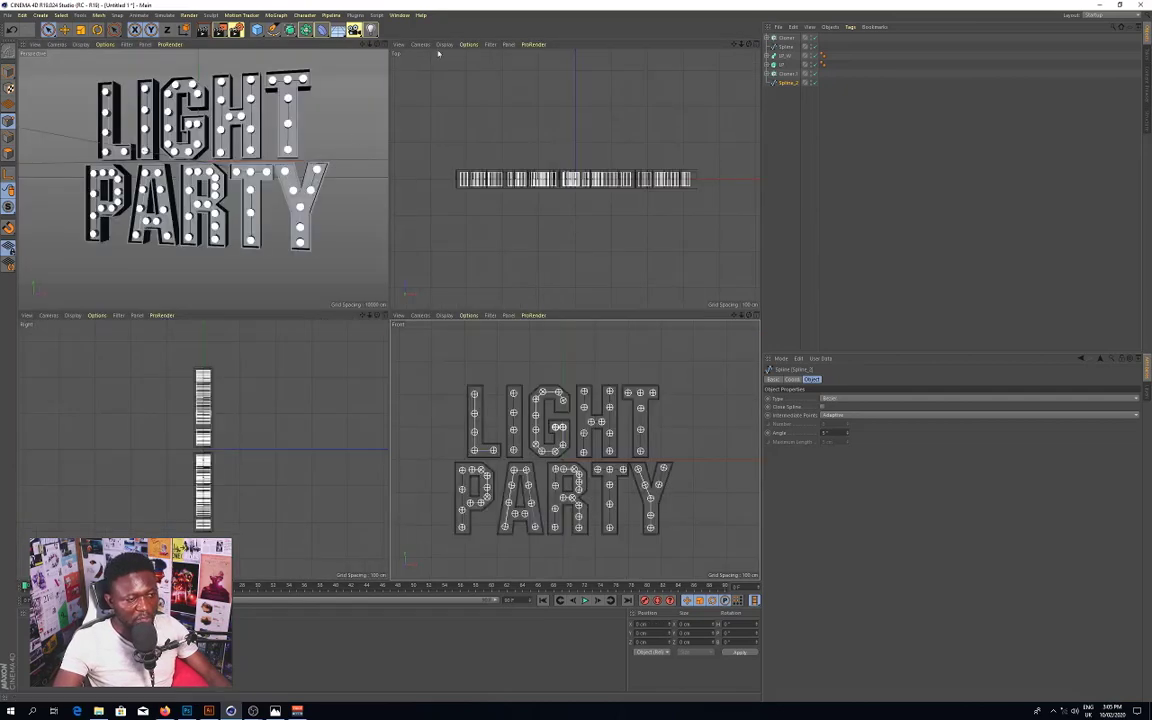
pyautogui.click(385, 45)
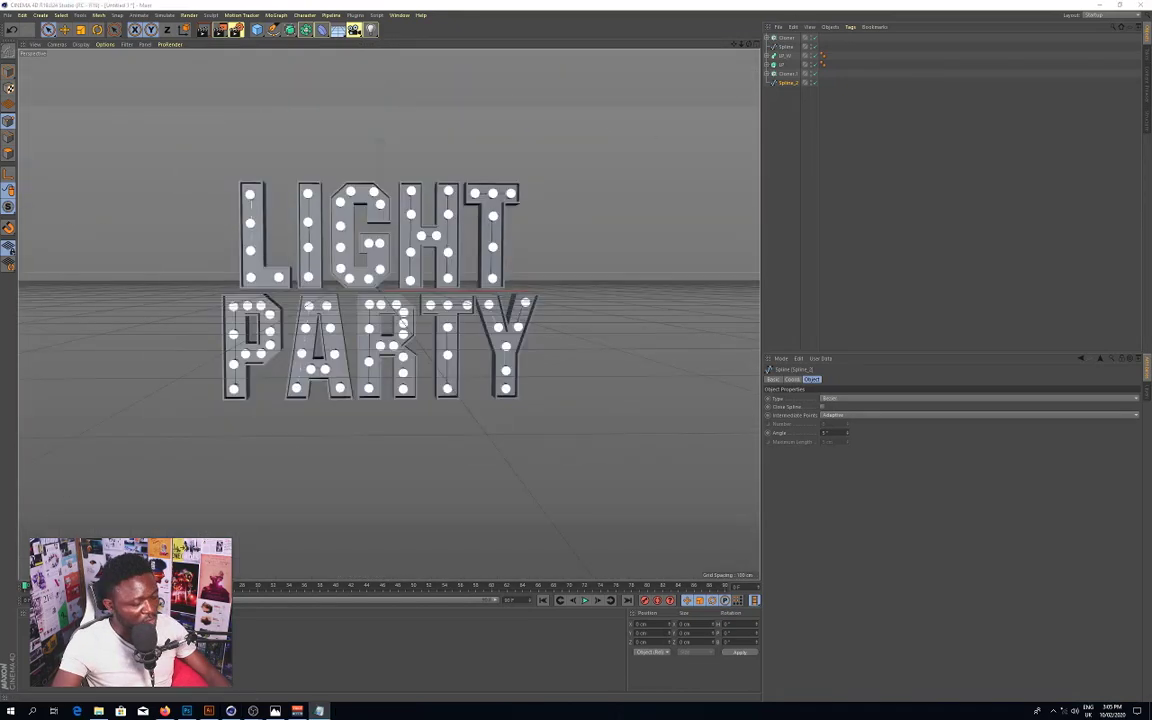
# Step: Create a new orange material with color H 10°, S 68%, V 95%, and apply it to the inner faces of the lettering
pyautogui.hotkey('alt', 'Tab')
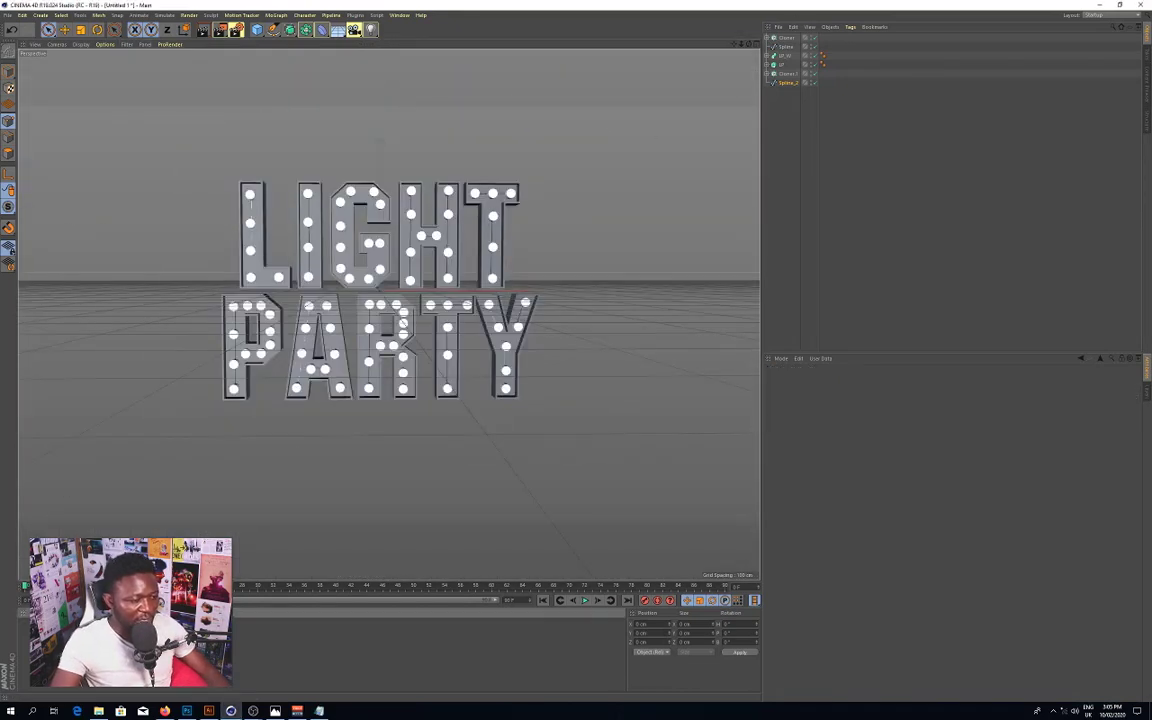
pyautogui.hotkey('ctrl', 'n')
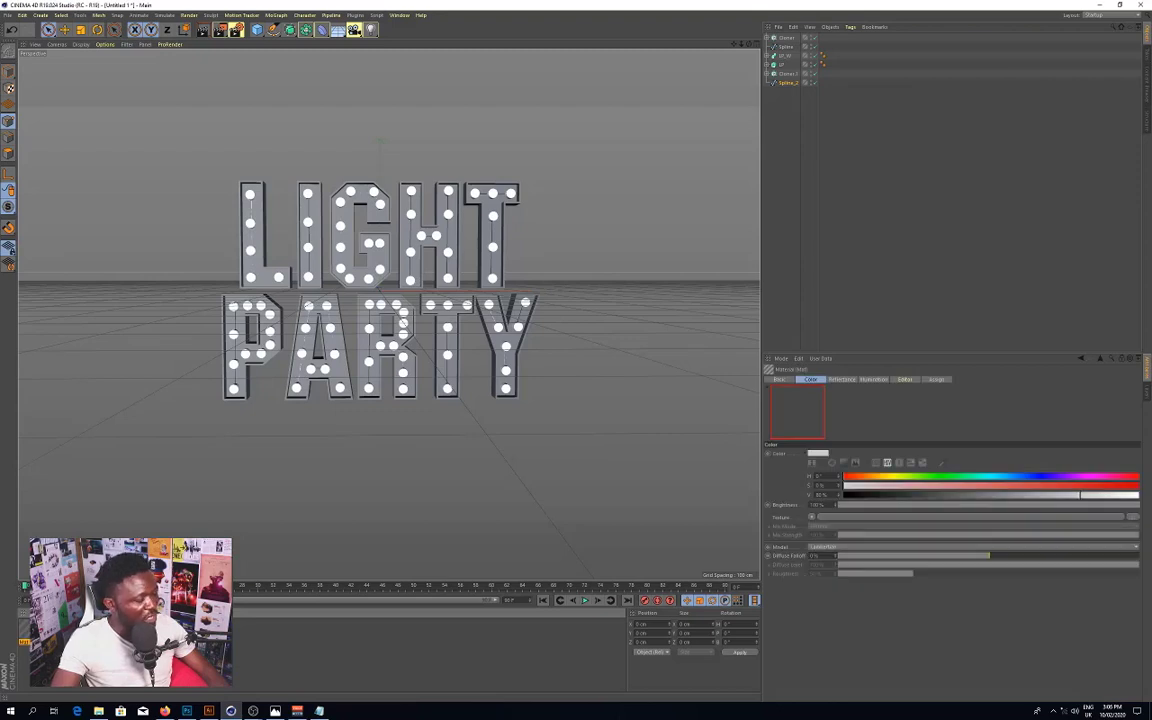
pyautogui.doubleClick(21, 570)
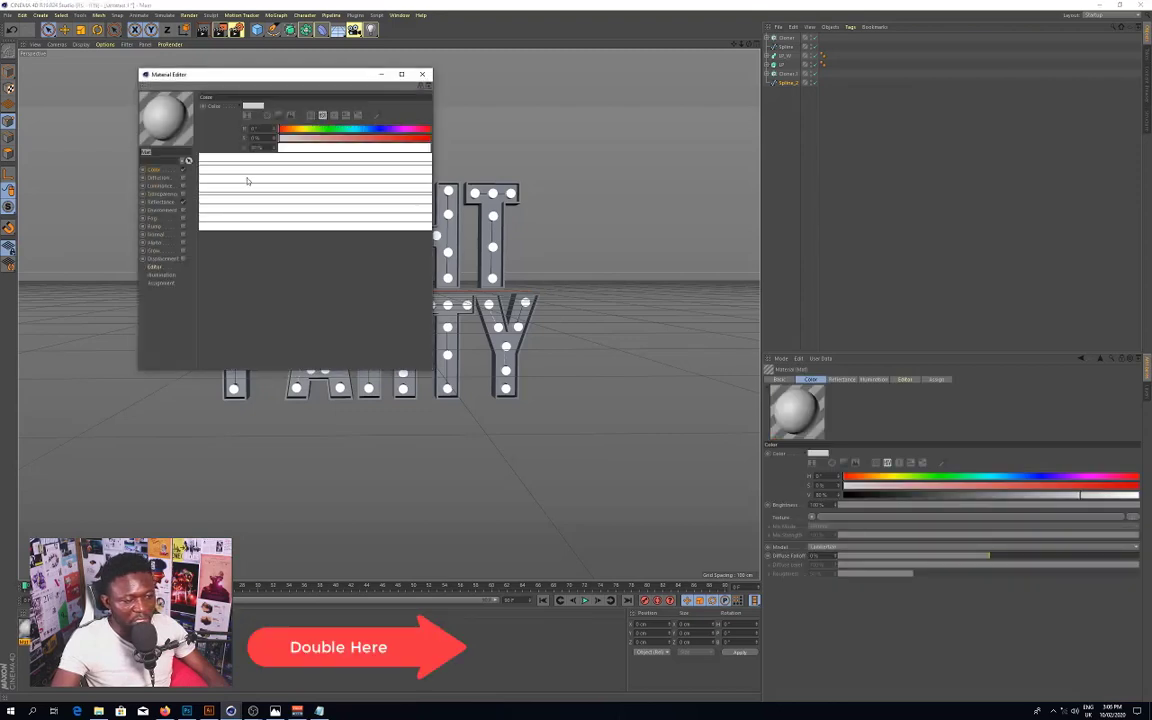
pyautogui.moveTo(289, 81)
pyautogui.mouseDown()
pyautogui.moveTo(415, 195)
pyautogui.moveTo(618, 189)
pyautogui.mouseUp()
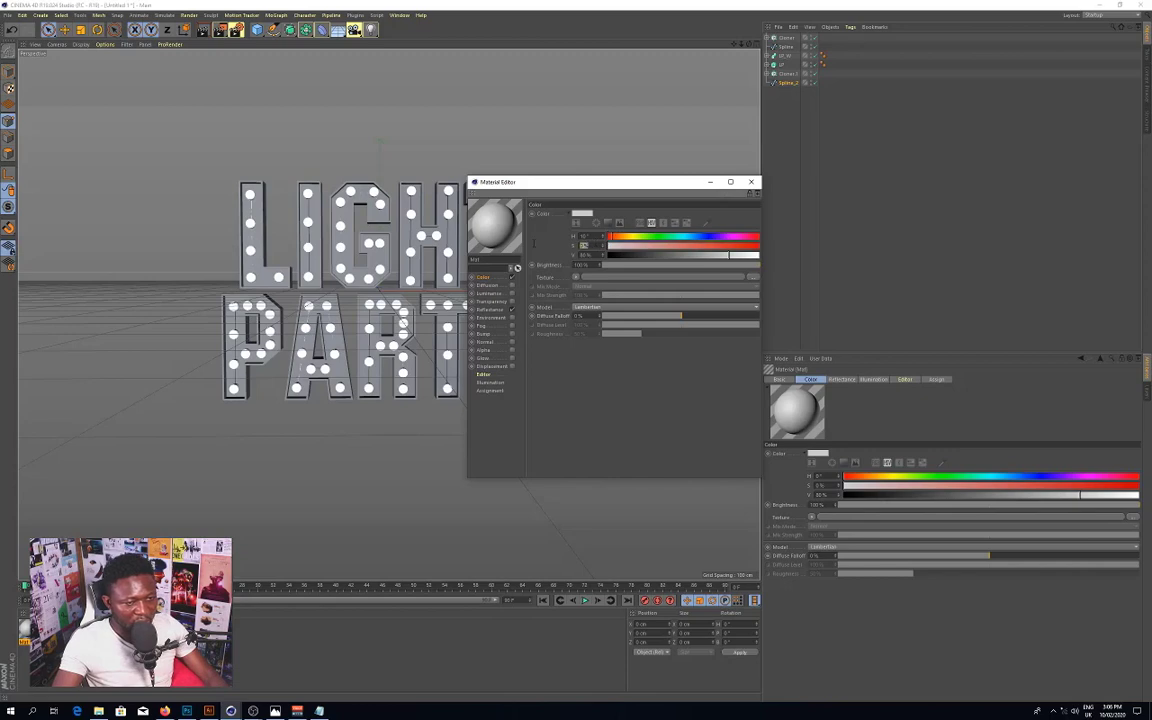
pyautogui.moveTo(595, 245); pyautogui.dragTo(534, 246)
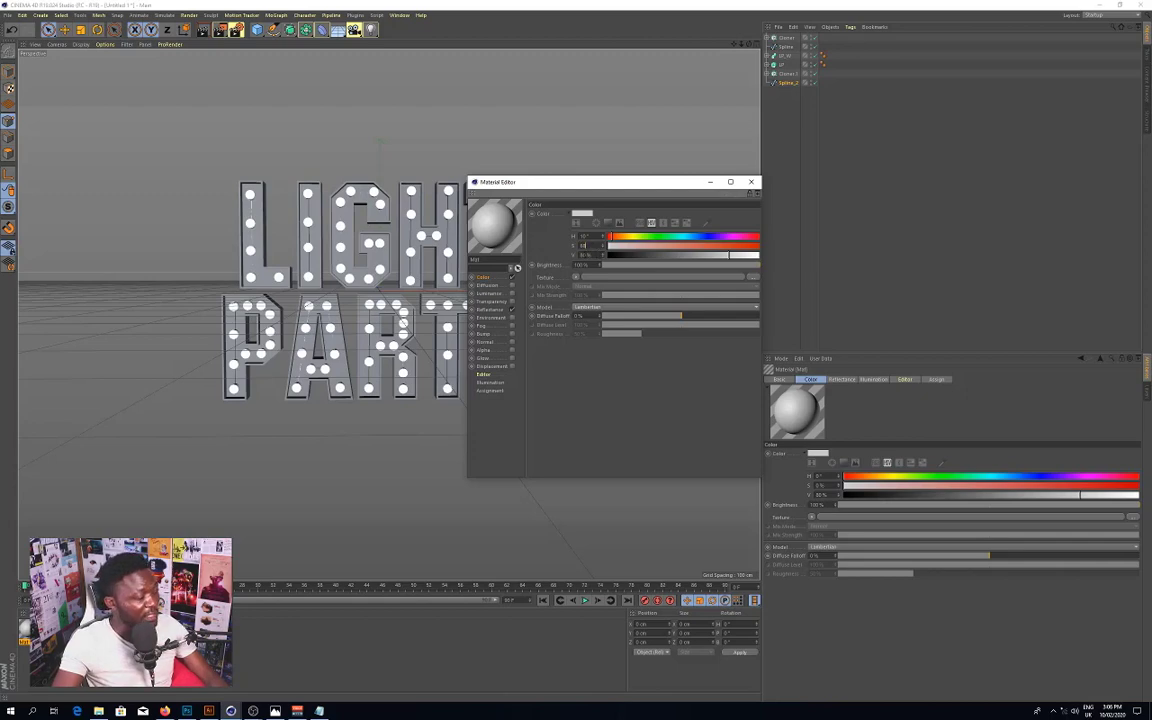
pyautogui.moveTo(595, 255); pyautogui.dragTo(545, 256)
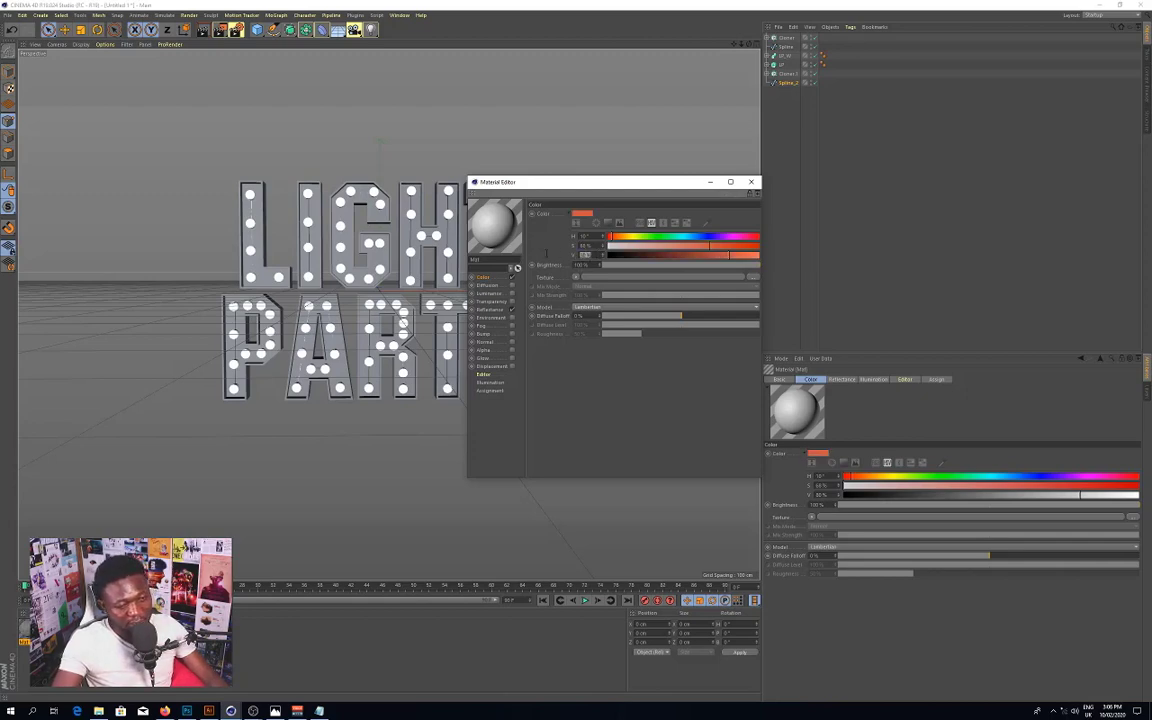
pyautogui.write('95')
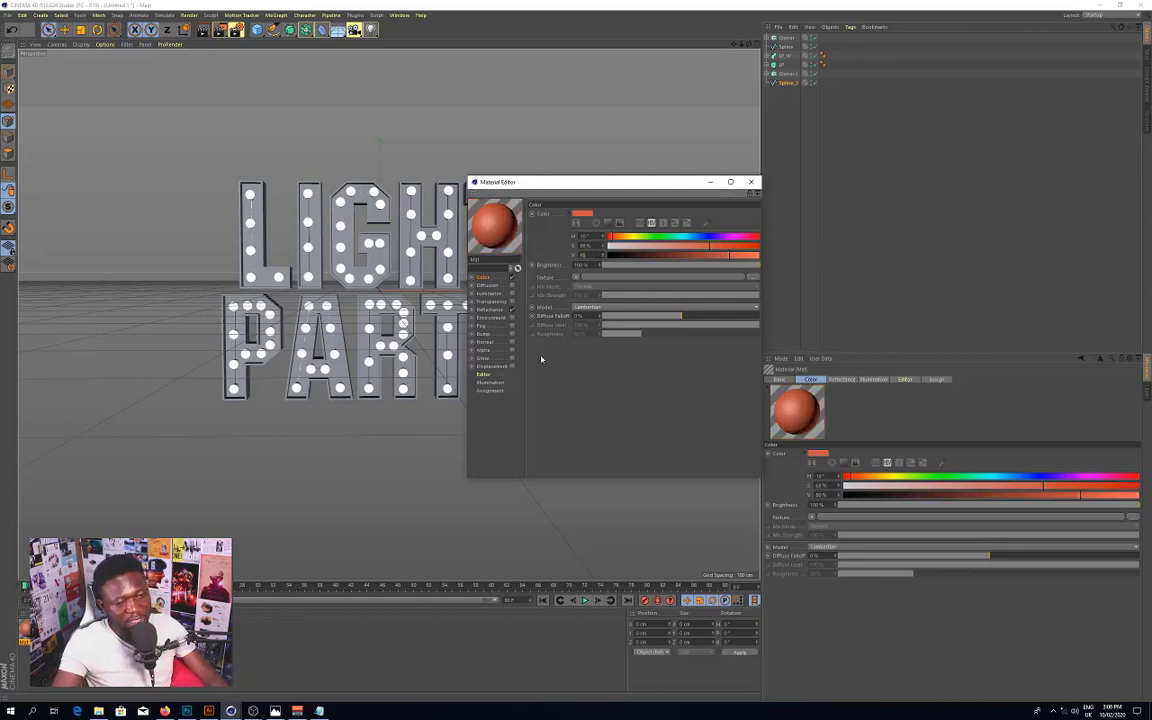
pyautogui.press('Return')
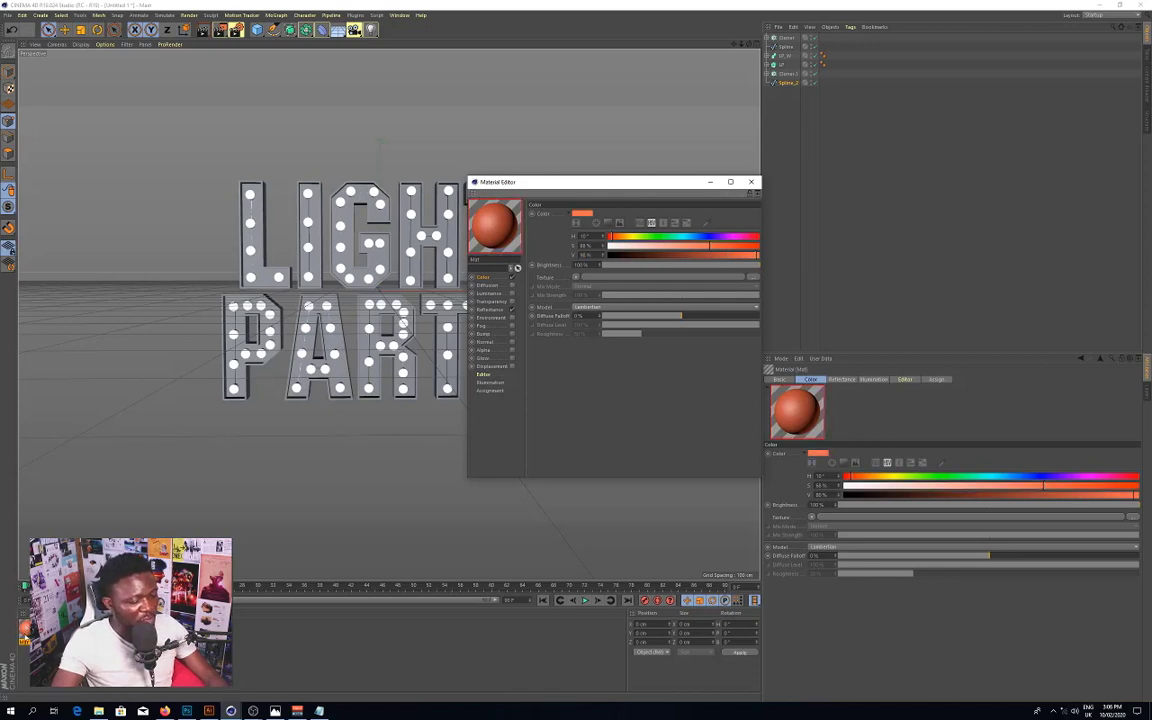
pyautogui.click(25, 630)
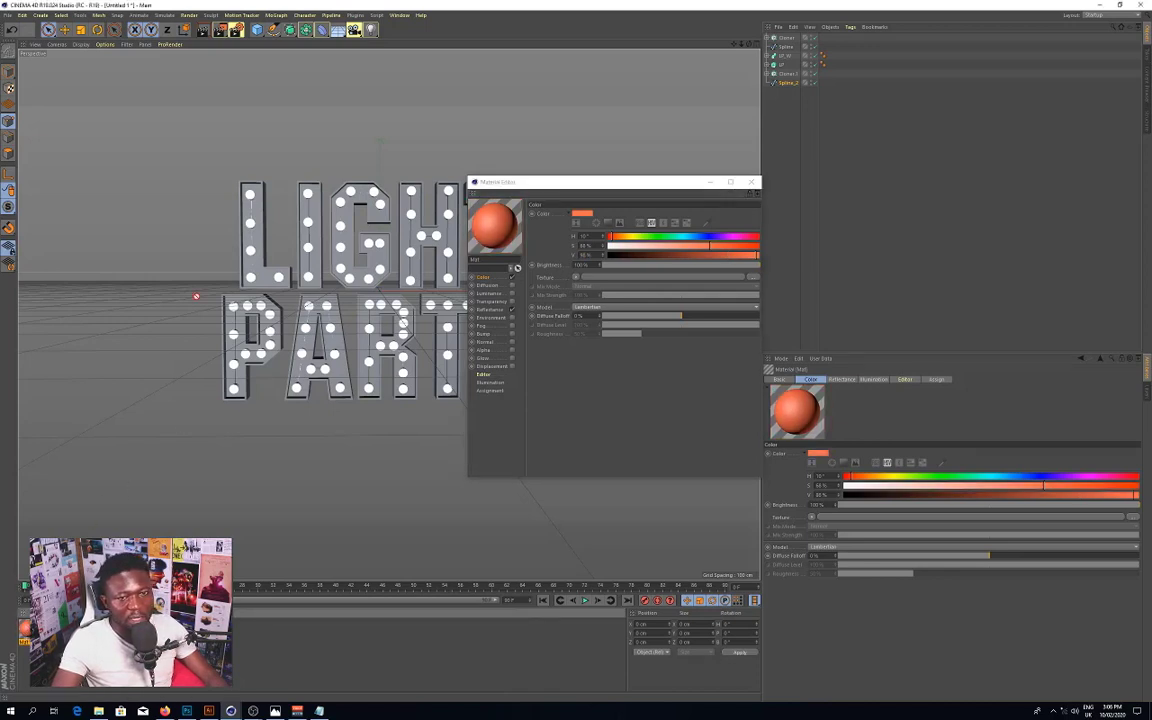
pyautogui.moveTo(401, 322); pyautogui.dragTo(402, 322)
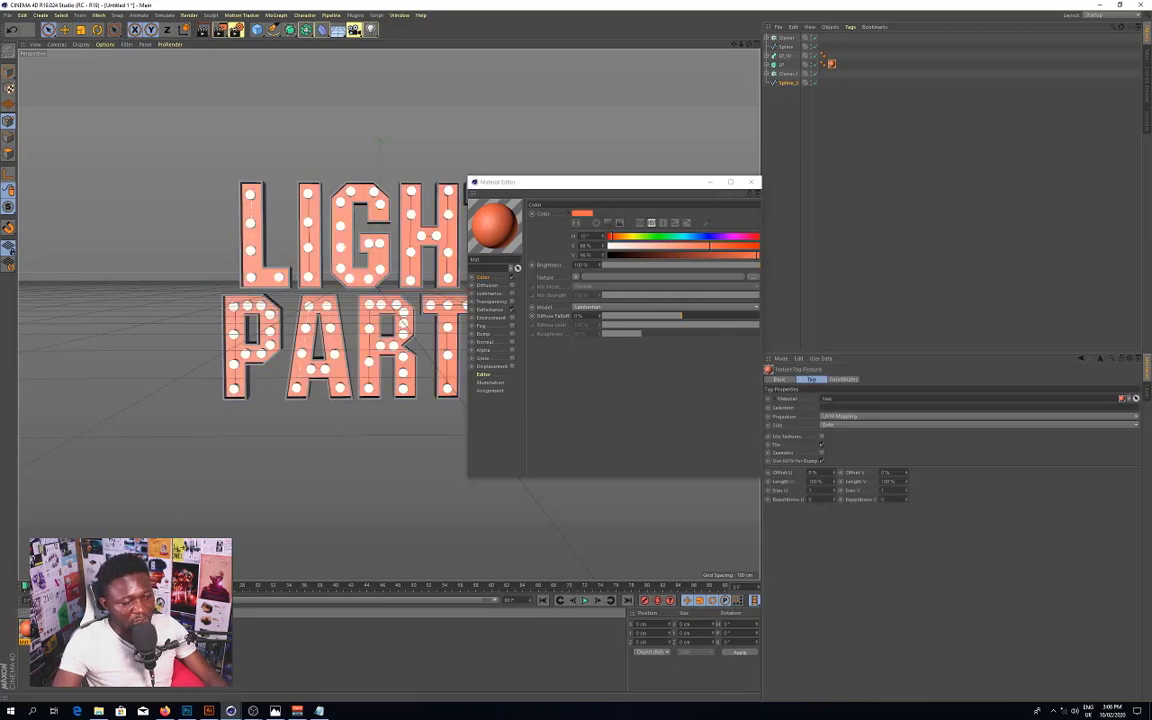
# Step: Create a new cream material with color H 42°, S 13%, V 89%, and apply it to the sweep outlining the lettering
pyautogui.doubleClick(130, 640)
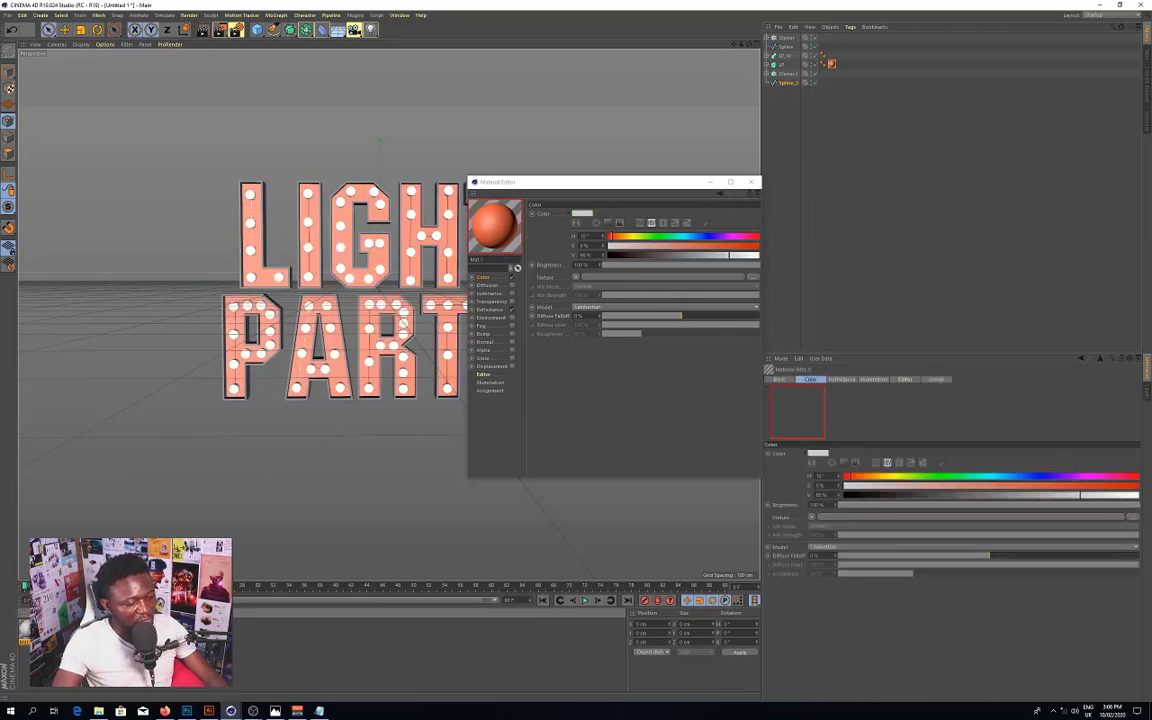
pyautogui.click(542, 395)
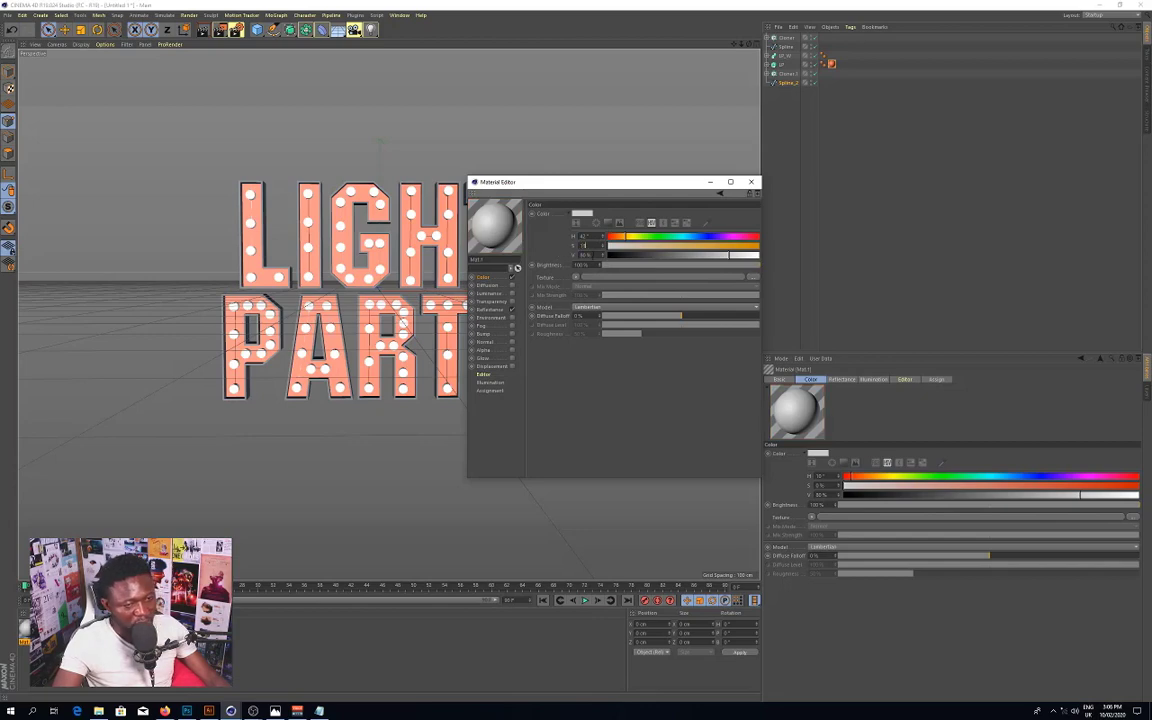
pyautogui.press('Tab')
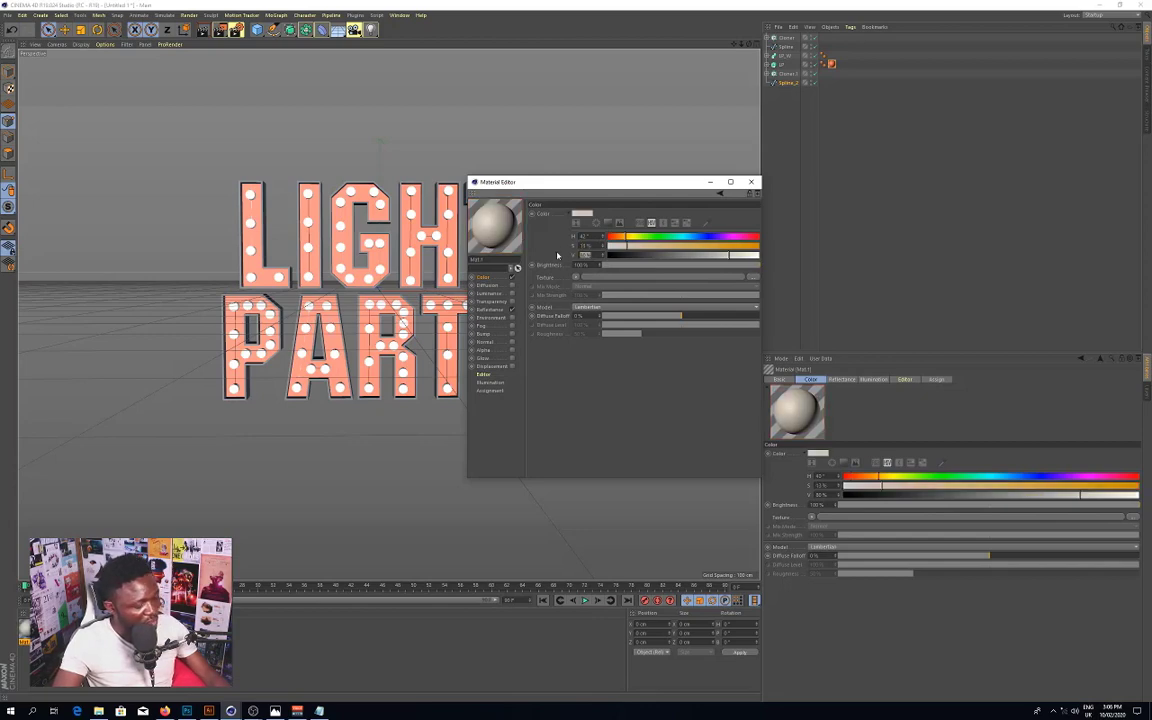
pyautogui.write('89')
pyautogui.press('Return')
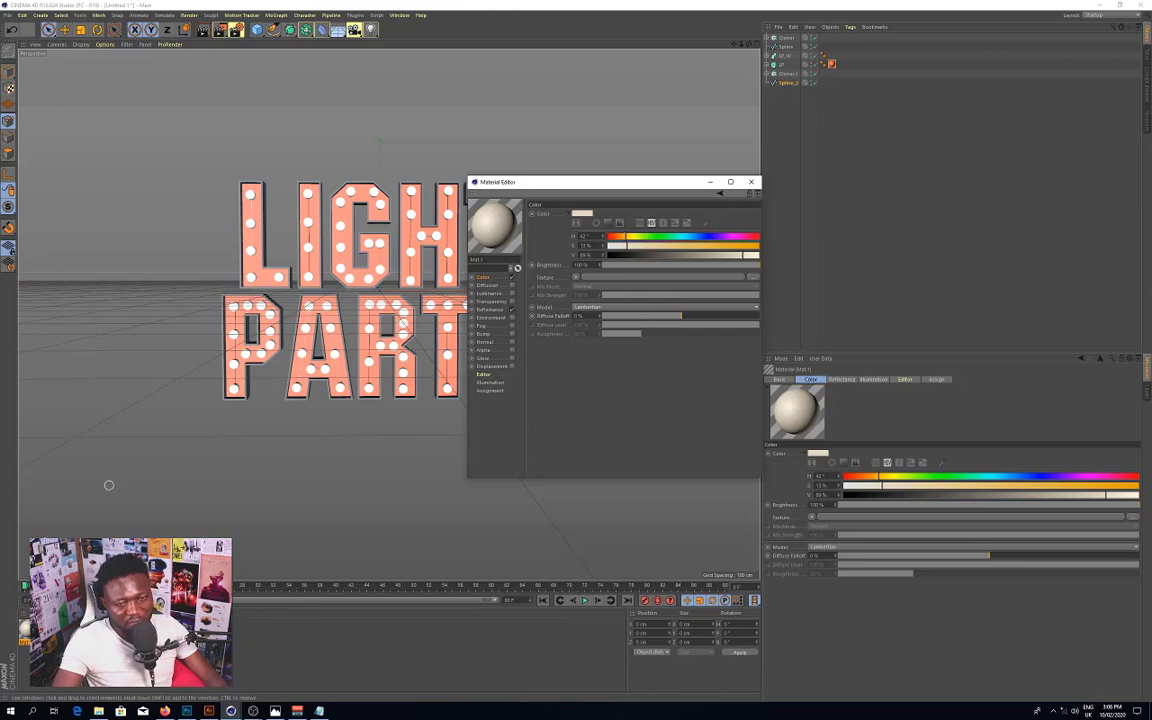
pyautogui.click(27, 633)
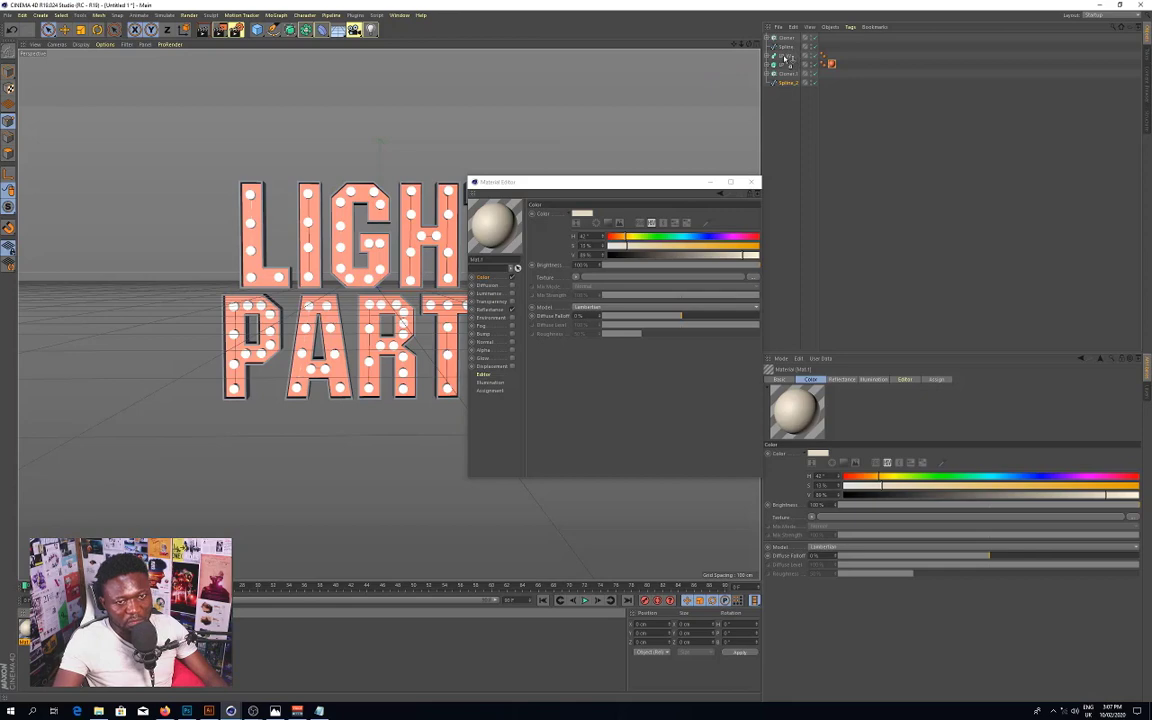
pyautogui.click(831, 63)
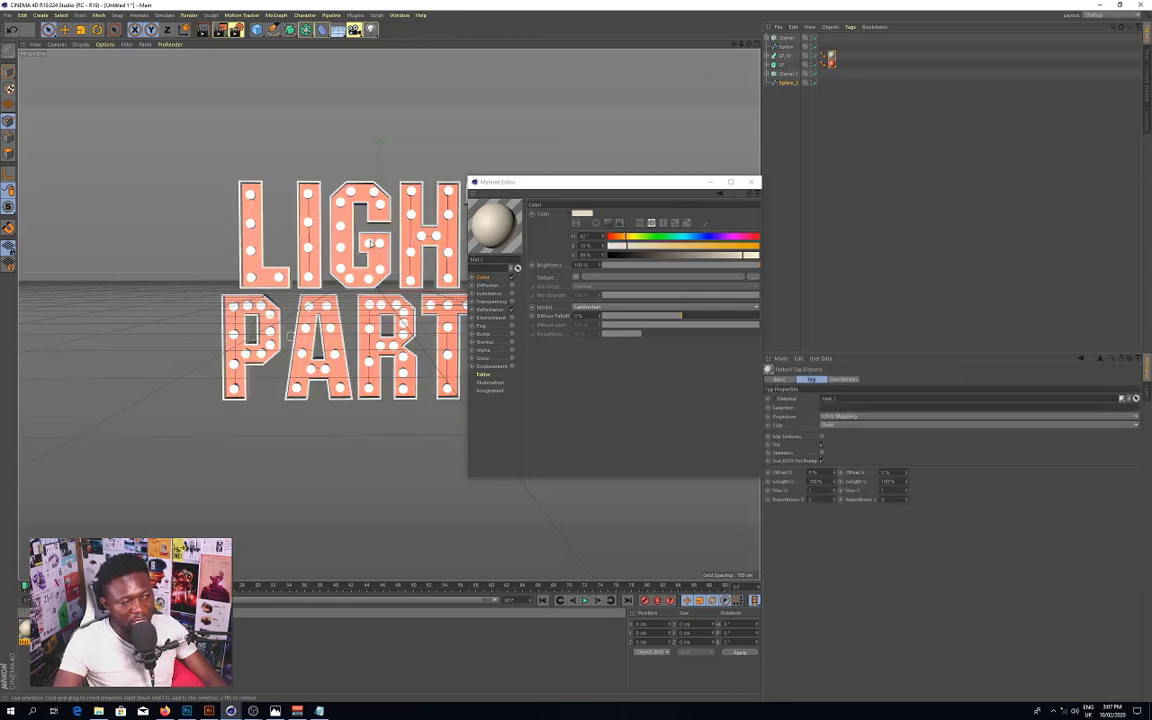
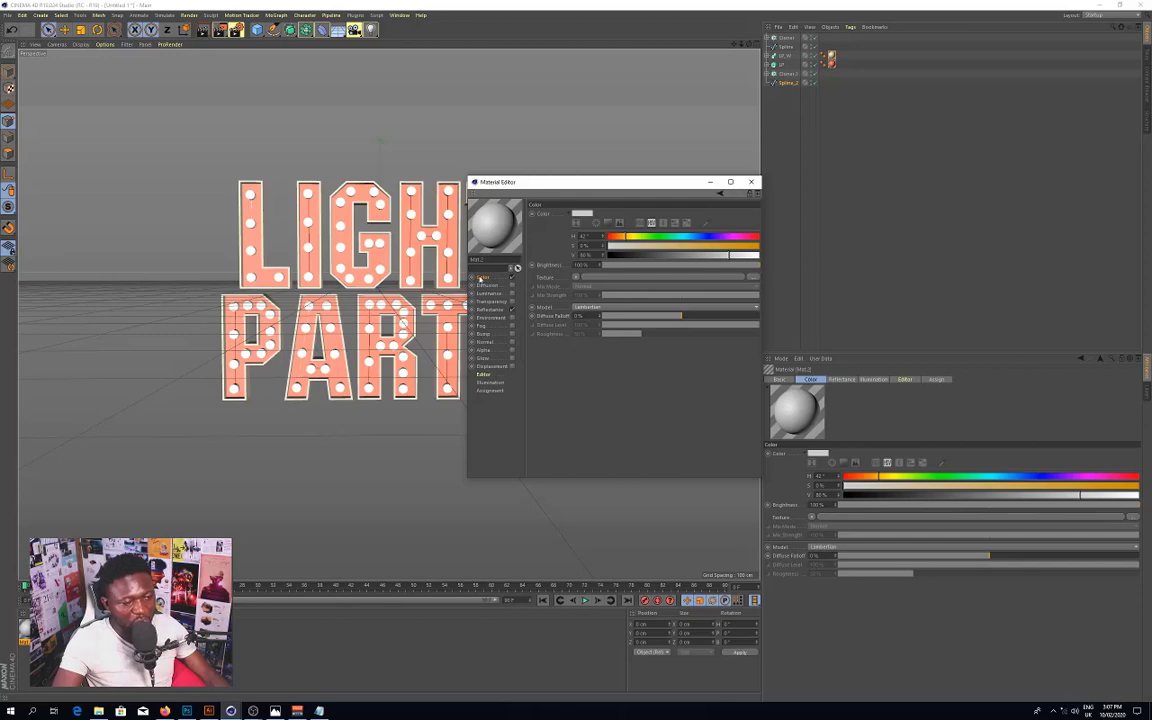
# Step: Create another material with Color disabled and Luminance enabled, setting the luminance color to H 42° and V 80%
pyautogui.click(511, 277)
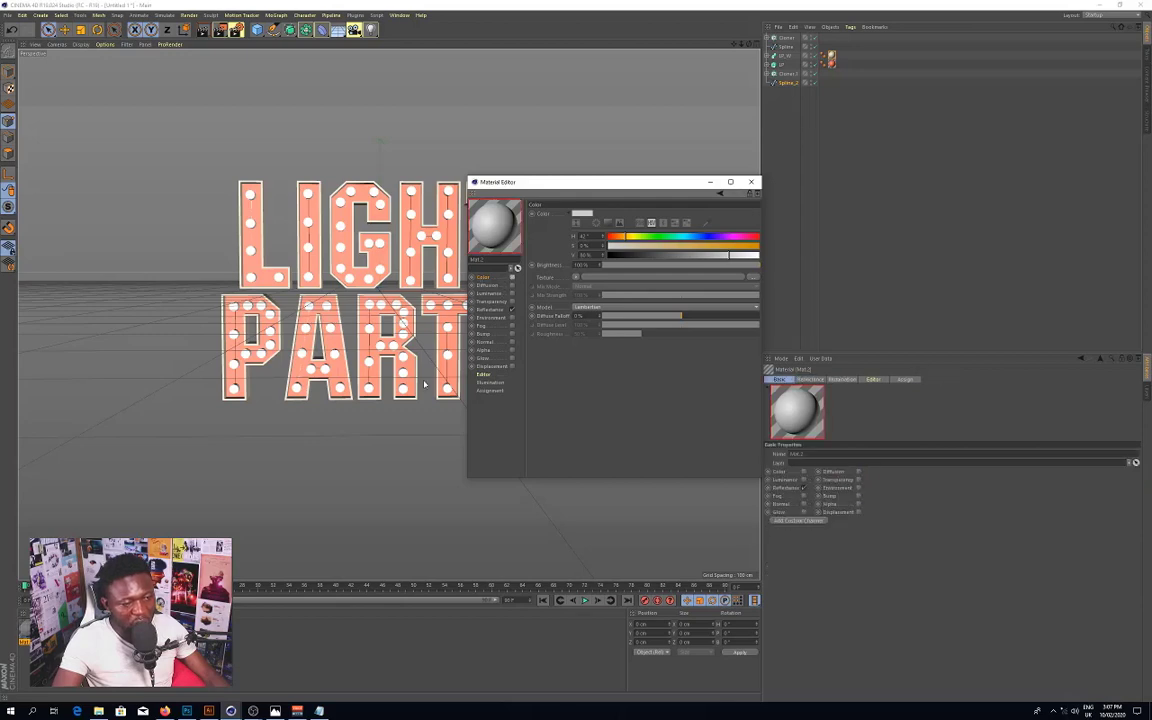
pyautogui.click(511, 293)
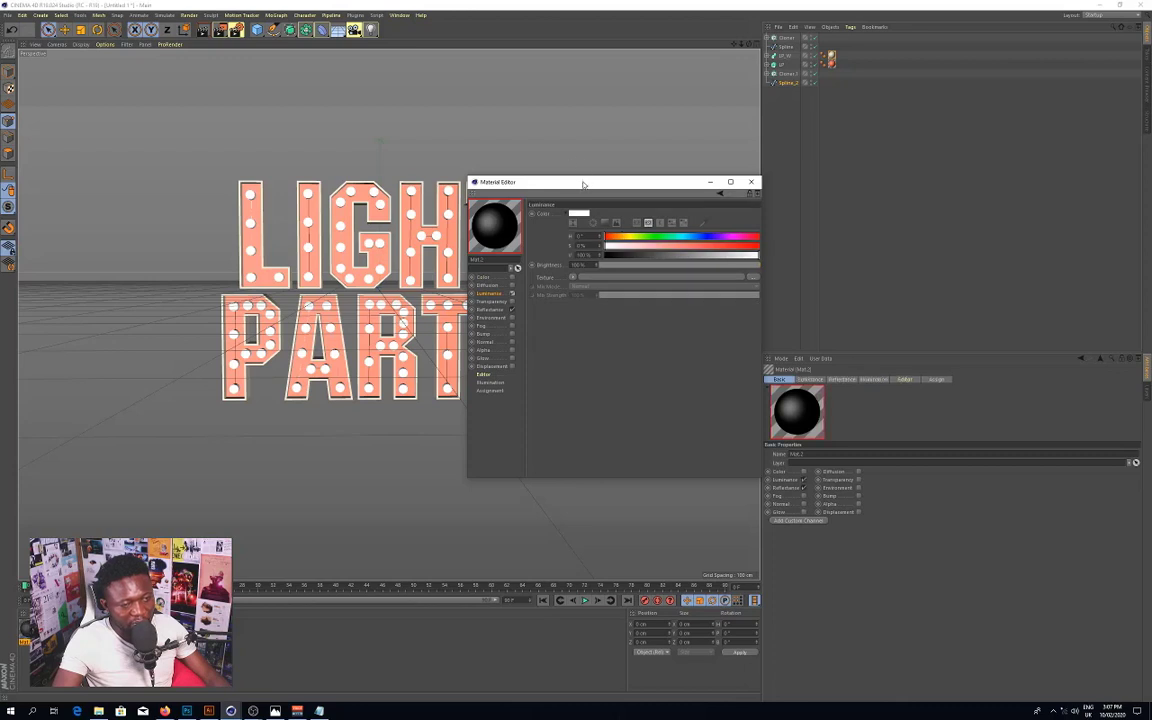
pyautogui.moveTo(583, 184); pyautogui.dragTo(575, 186)
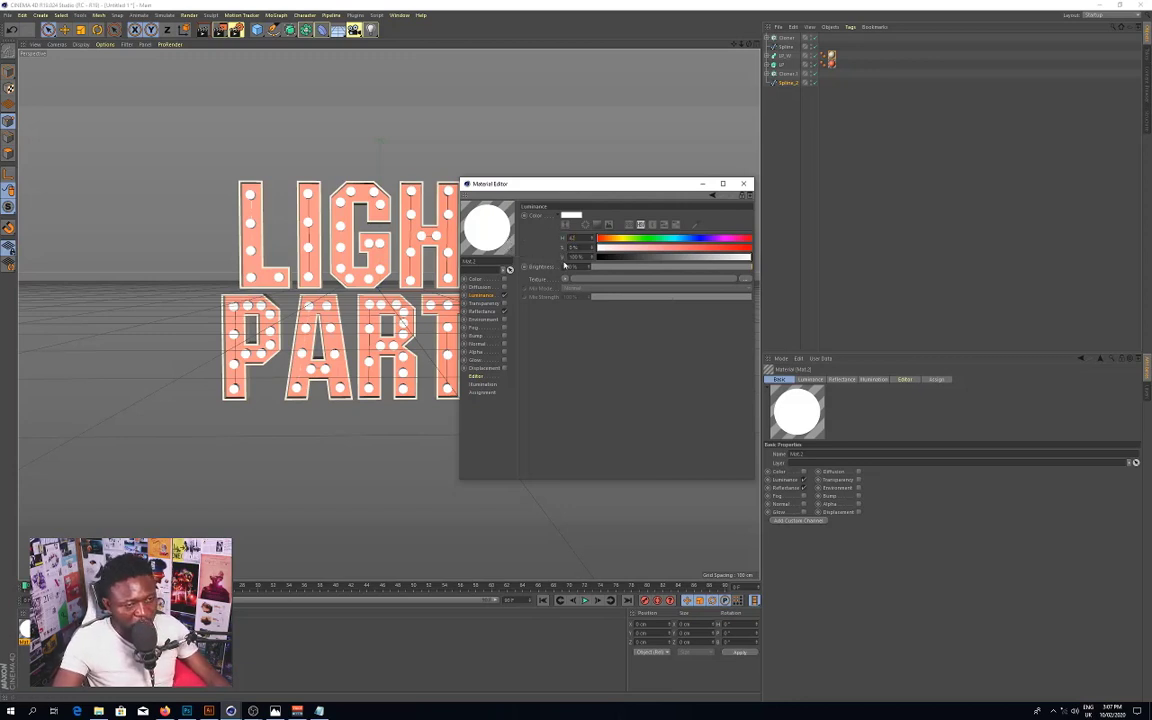
pyautogui.doubleClick(577, 258)
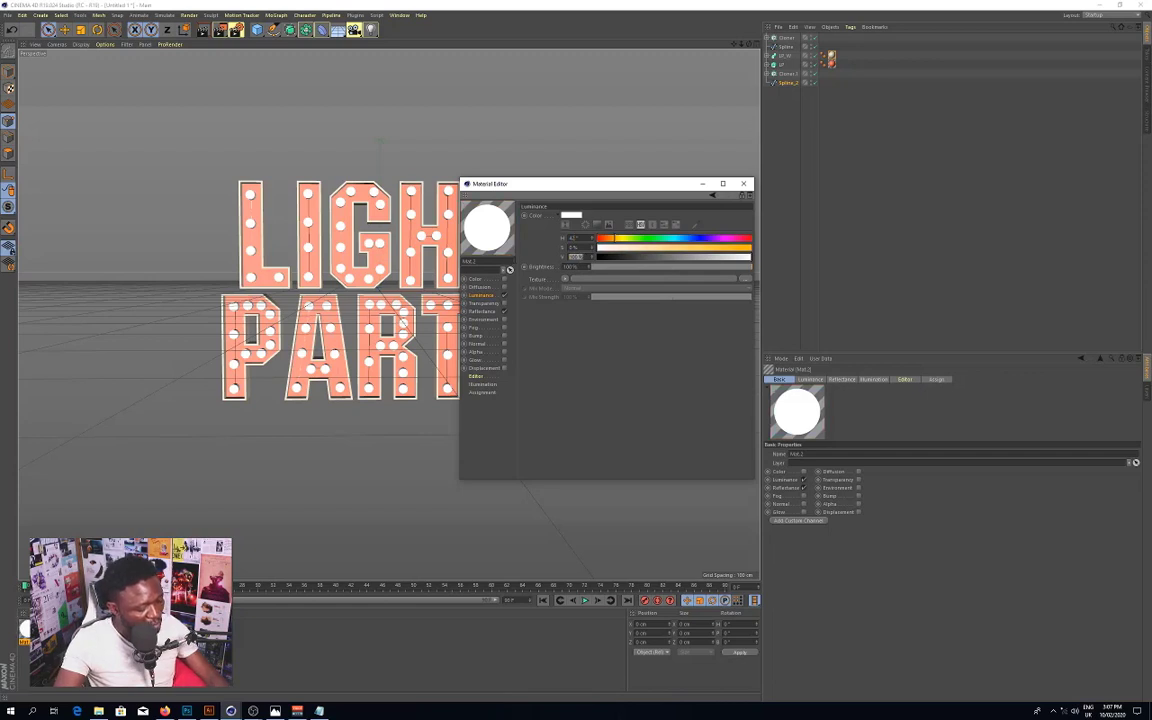
pyautogui.write('80')
pyautogui.press('Return')
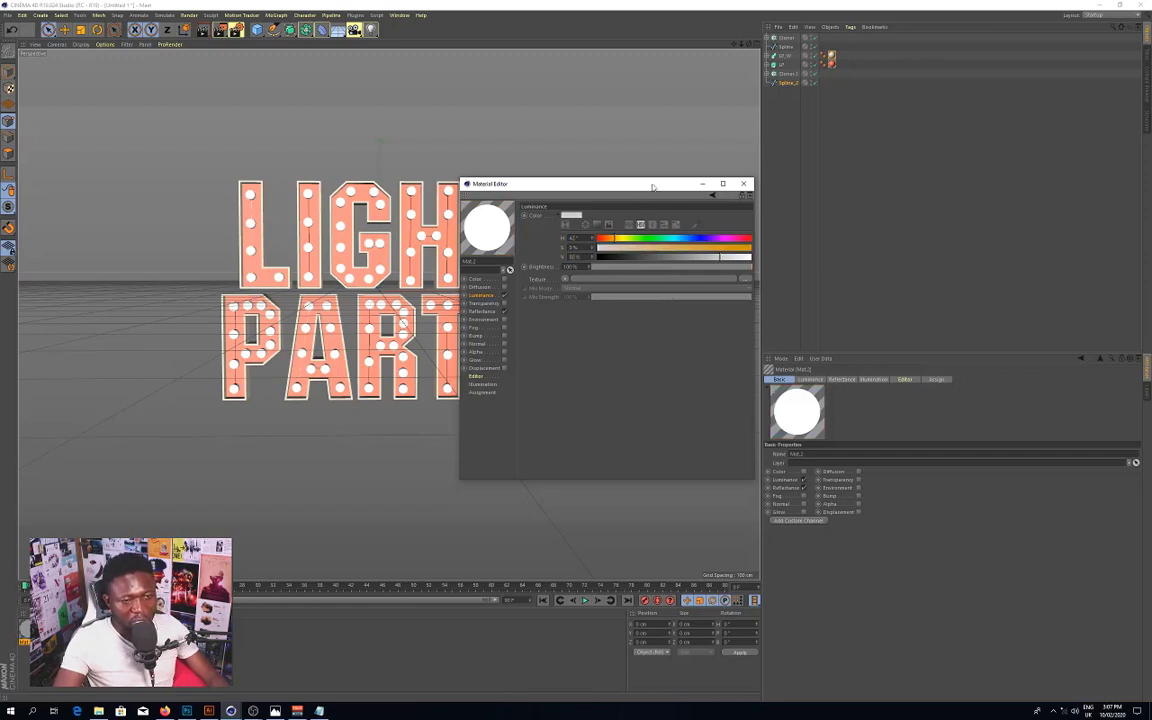
pyautogui.click(743, 183)
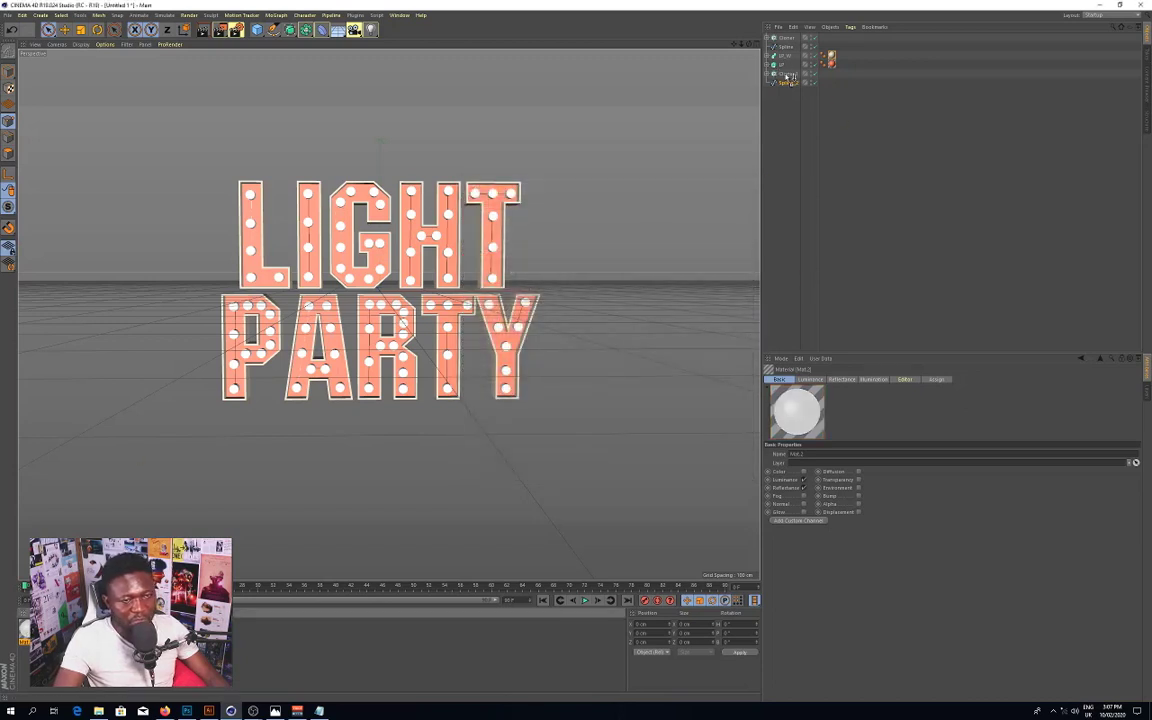
# Step: Apply the luminous material to Cloner.1 and transfer its texture tag to the Cylinder inside that cloner
pyautogui.moveTo(787, 77); pyautogui.dragTo(786, 76)
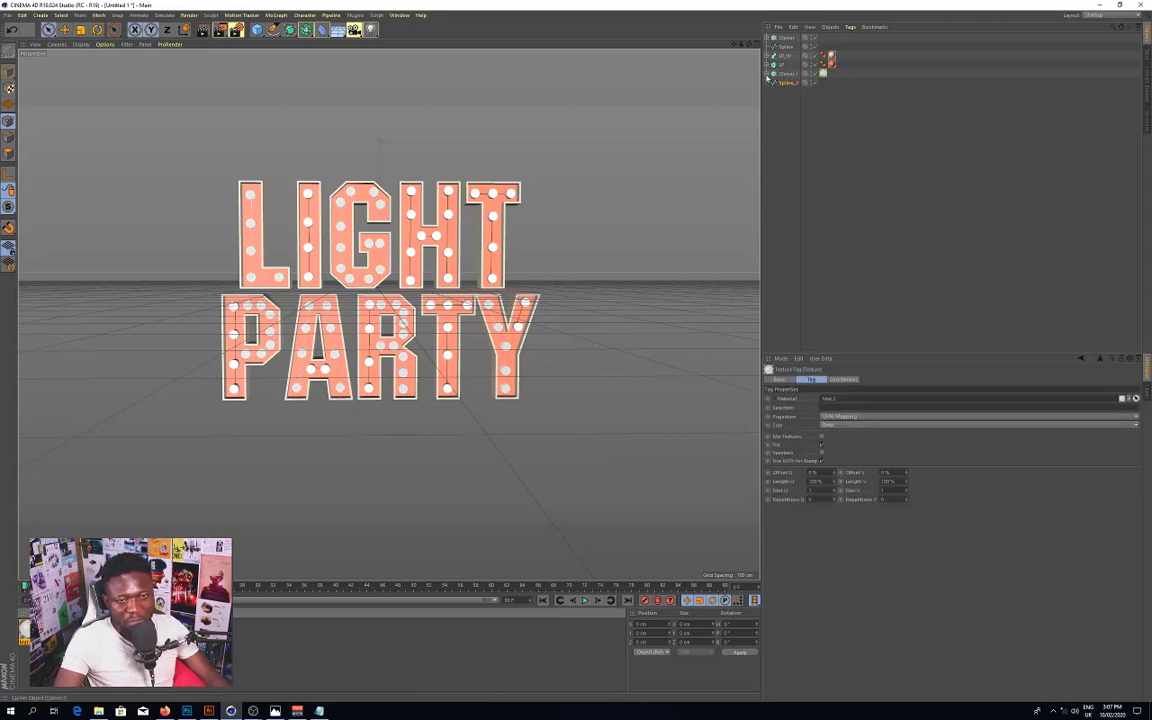
pyautogui.click(766, 73)
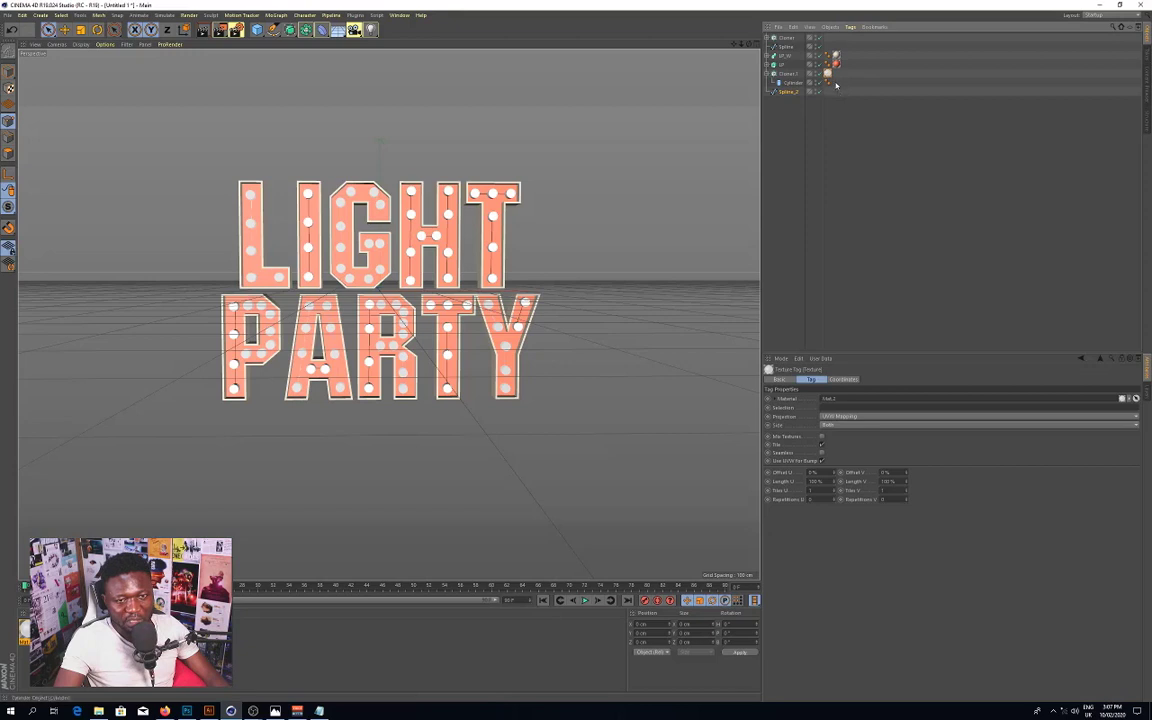
pyautogui.moveTo(836, 85); pyautogui.dragTo(836, 82)
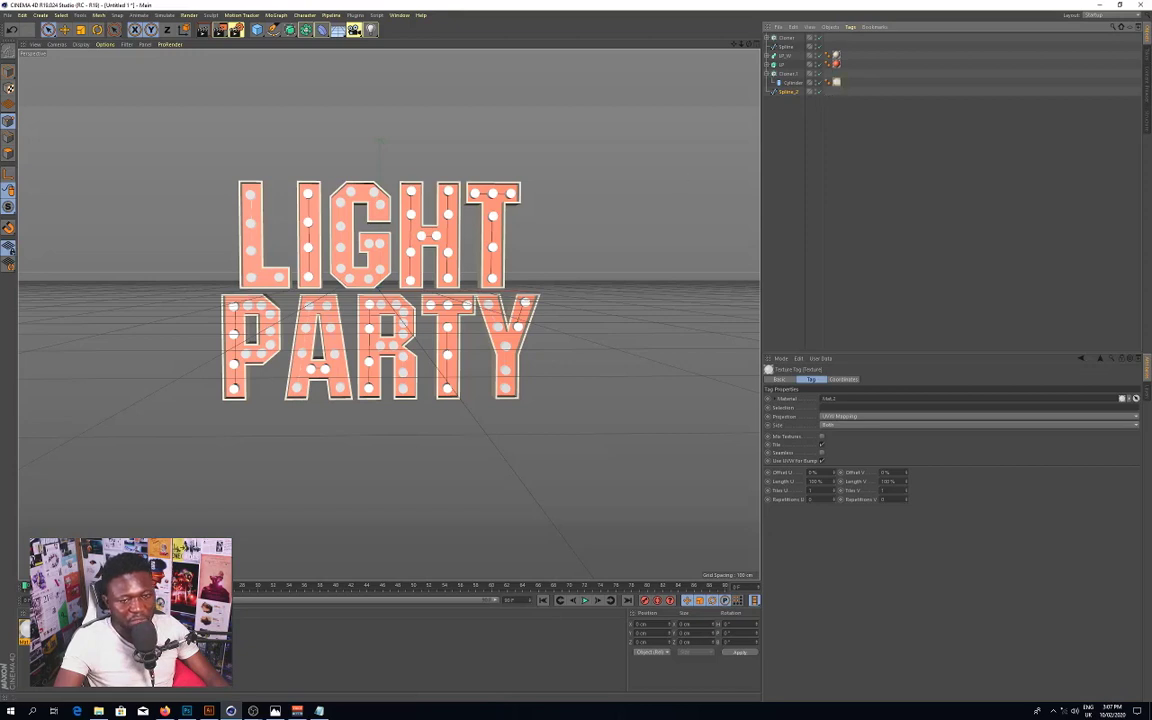
# Step: Change the bulb material's luminance color to a pale warm yellow with S 22% and V 100%
pyautogui.doubleClick(836, 82)
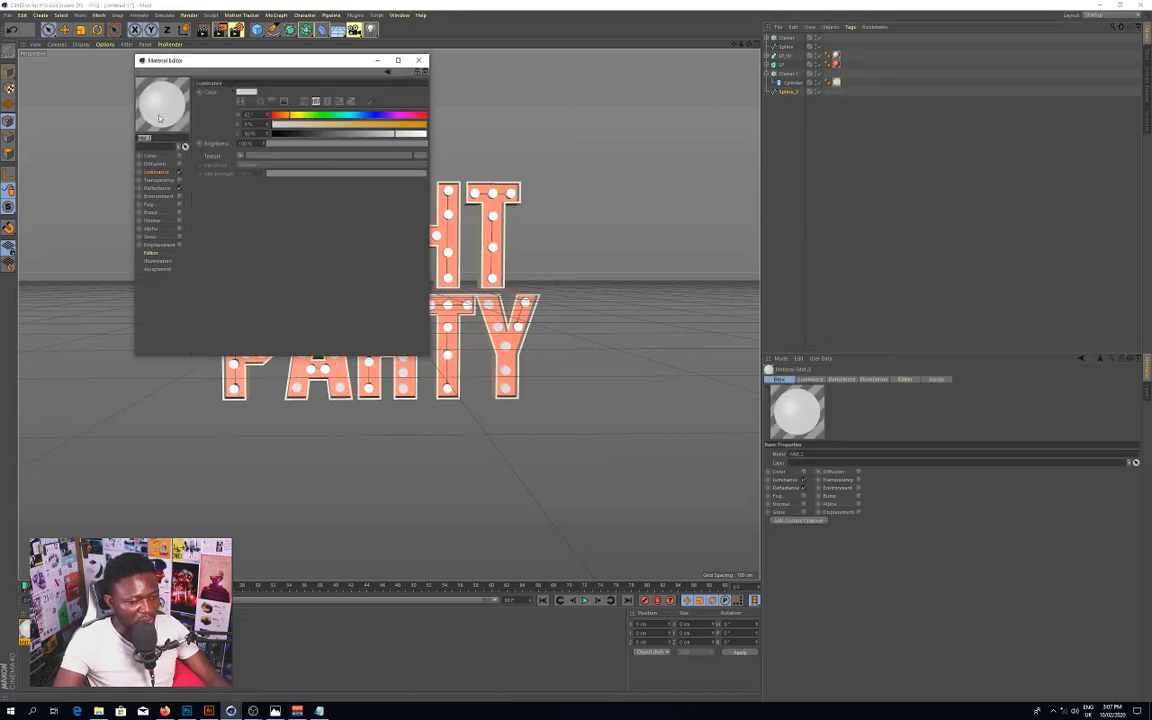
pyautogui.moveTo(218, 60); pyautogui.dragTo(321, 163)
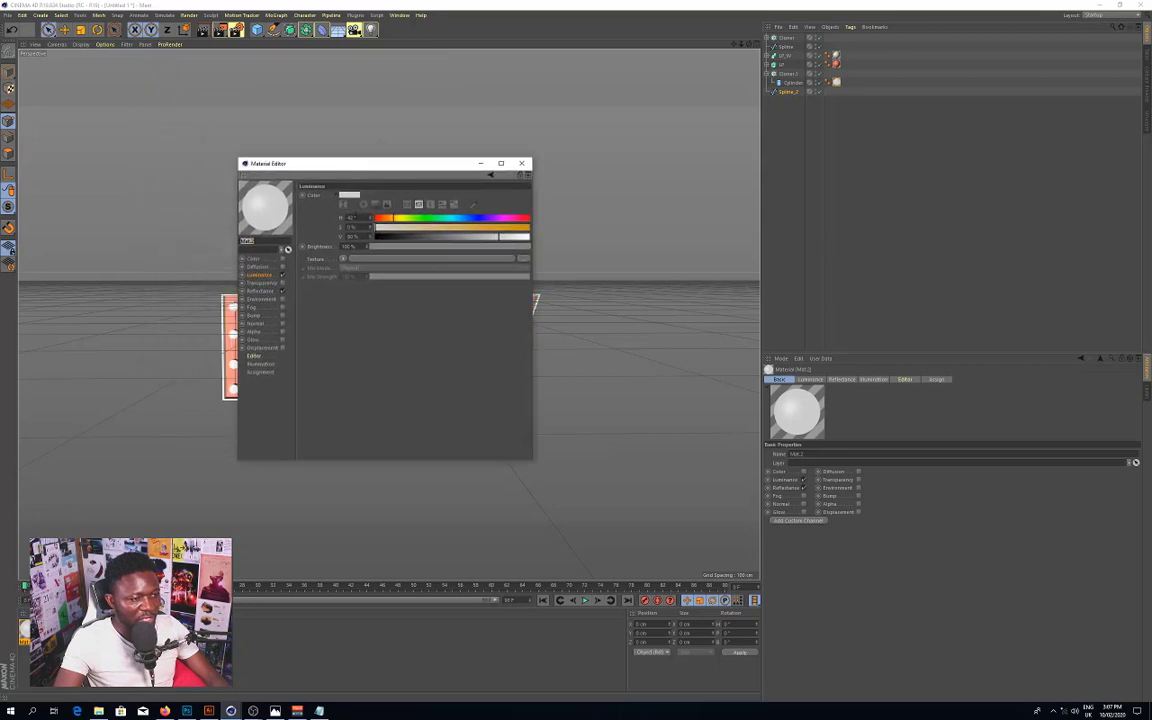
pyautogui.moveTo(362, 236); pyautogui.dragTo(341, 243)
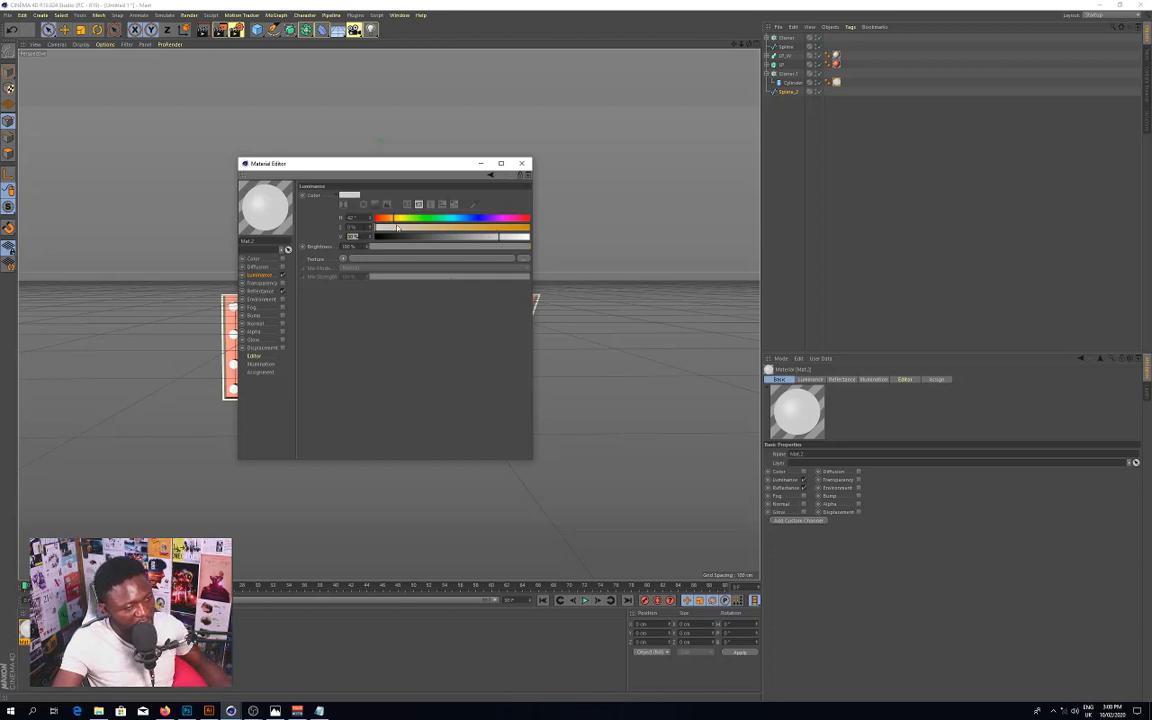
pyautogui.click(396, 219)
pyautogui.moveTo(397, 222); pyautogui.dragTo(401, 221)
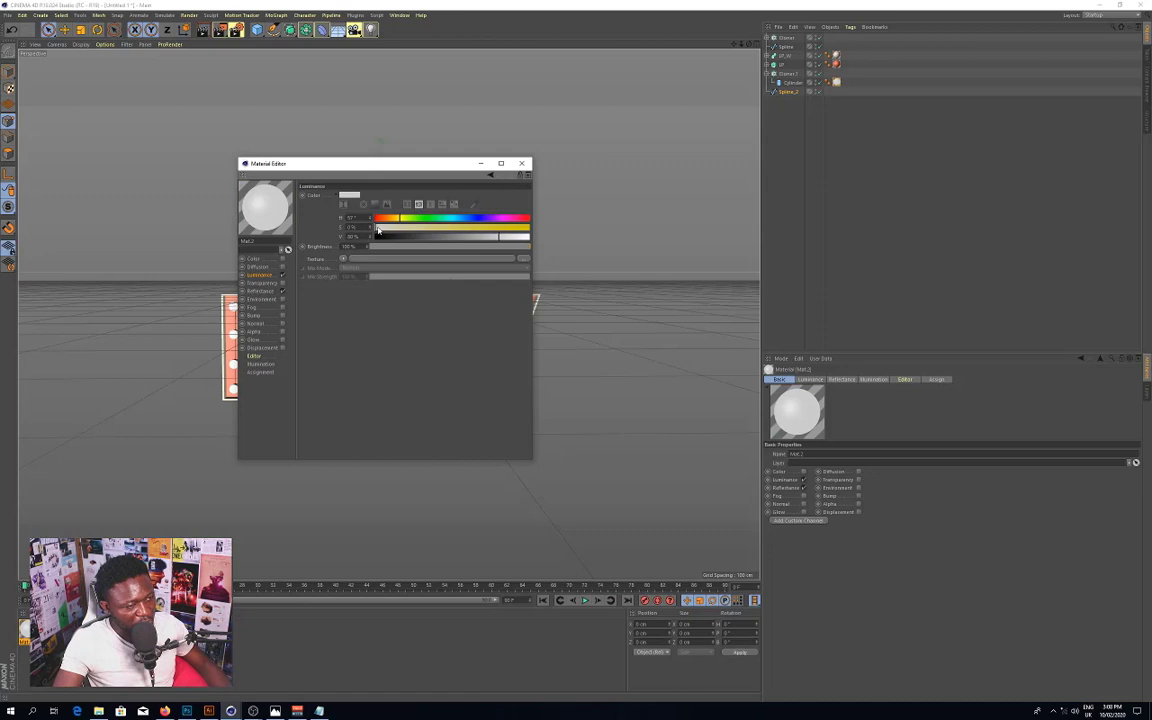
pyautogui.moveTo(377, 230)
pyautogui.mouseDown()
pyautogui.moveTo(442, 228)
pyautogui.moveTo(395, 222)
pyautogui.mouseUp()
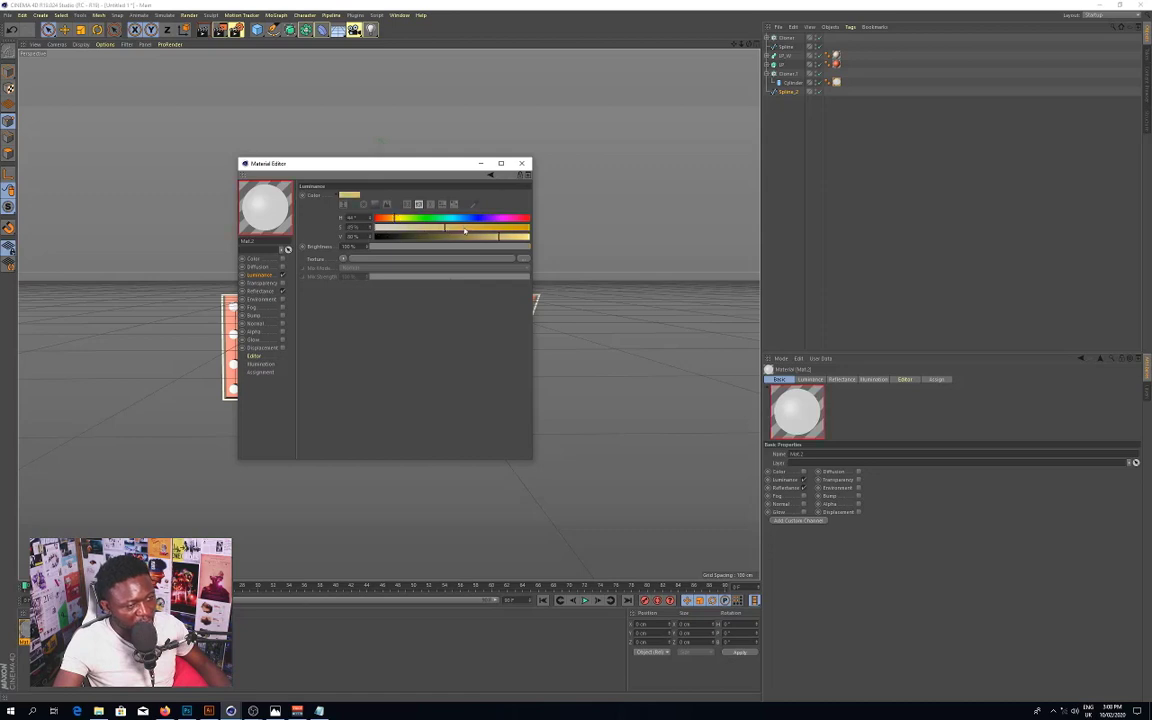
pyautogui.moveTo(464, 230); pyautogui.dragTo(537, 239)
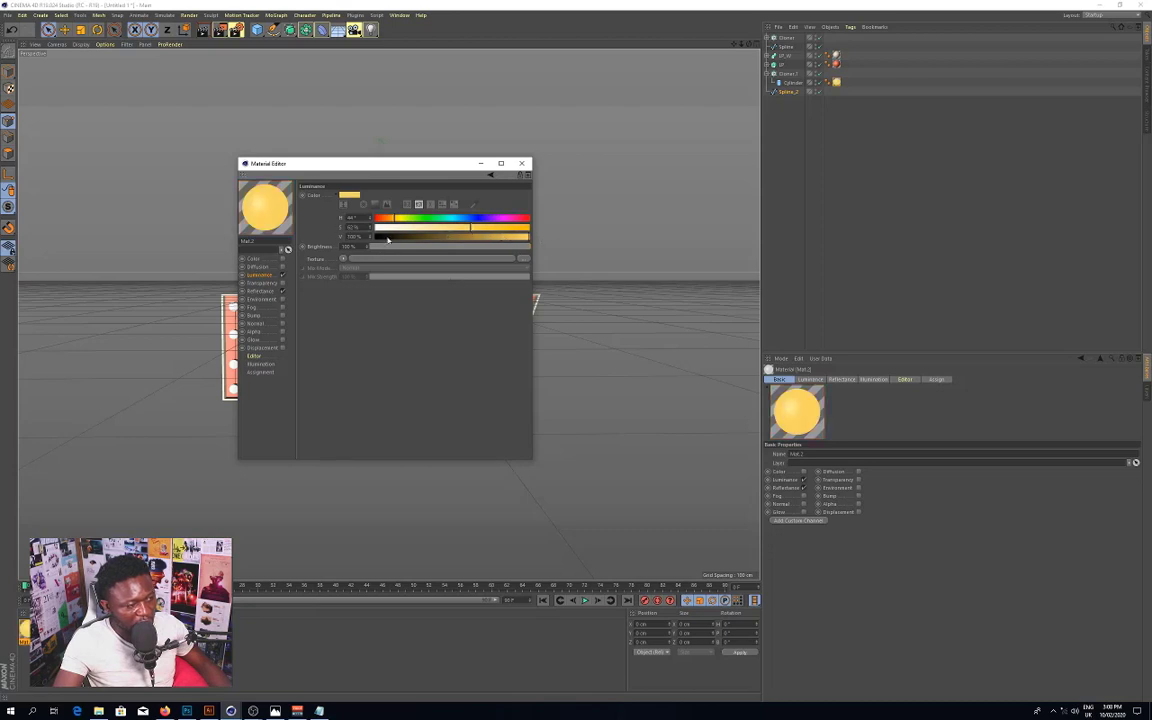
pyautogui.moveTo(468, 228); pyautogui.dragTo(437, 231)
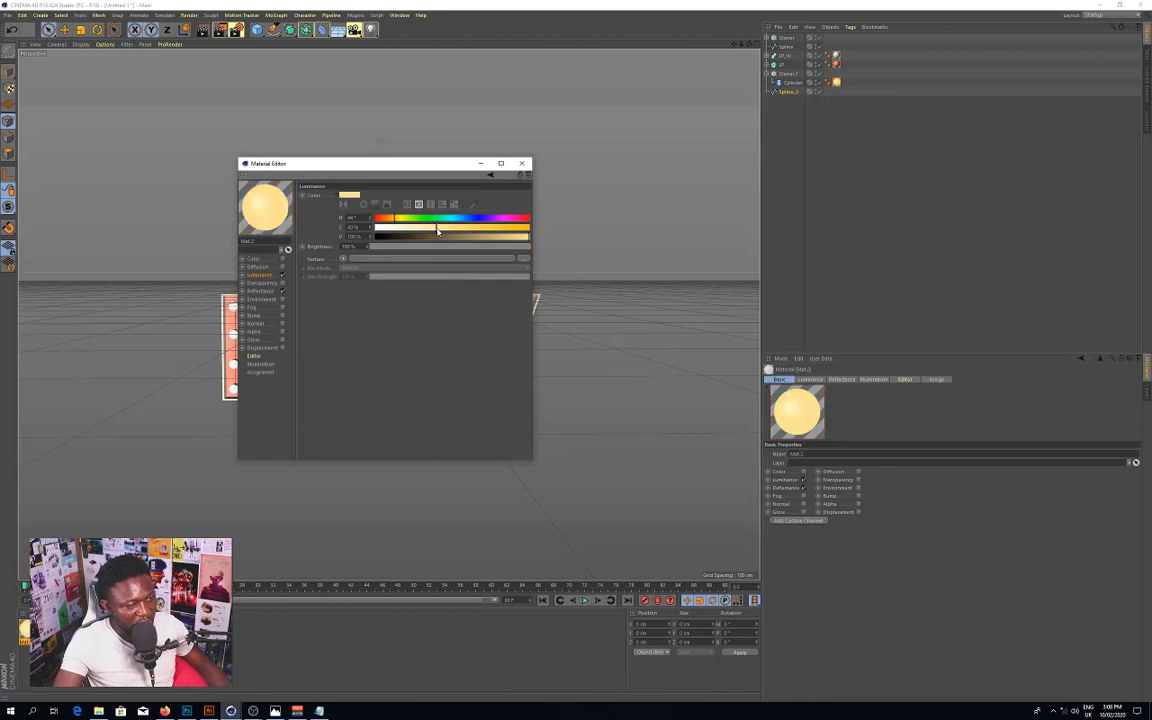
pyautogui.moveTo(433, 228); pyautogui.dragTo(419, 231)
pyautogui.moveTo(424, 227); pyautogui.dragTo(409, 230)
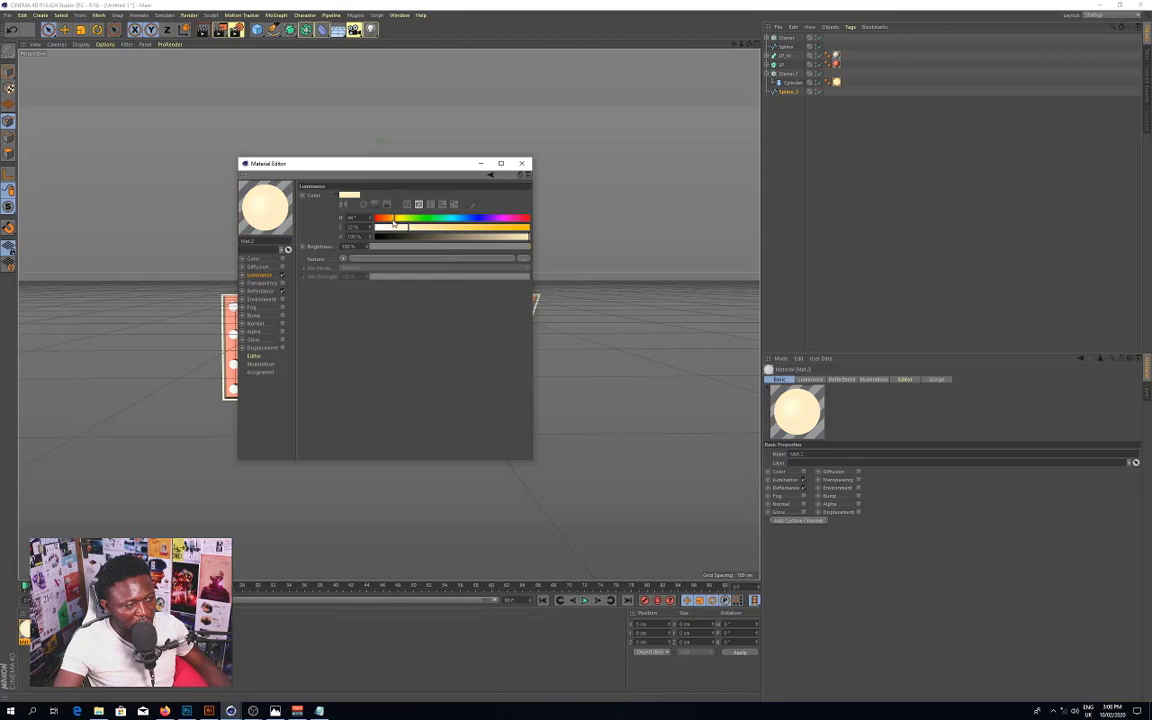
pyautogui.moveTo(395, 221); pyautogui.dragTo(393, 221)
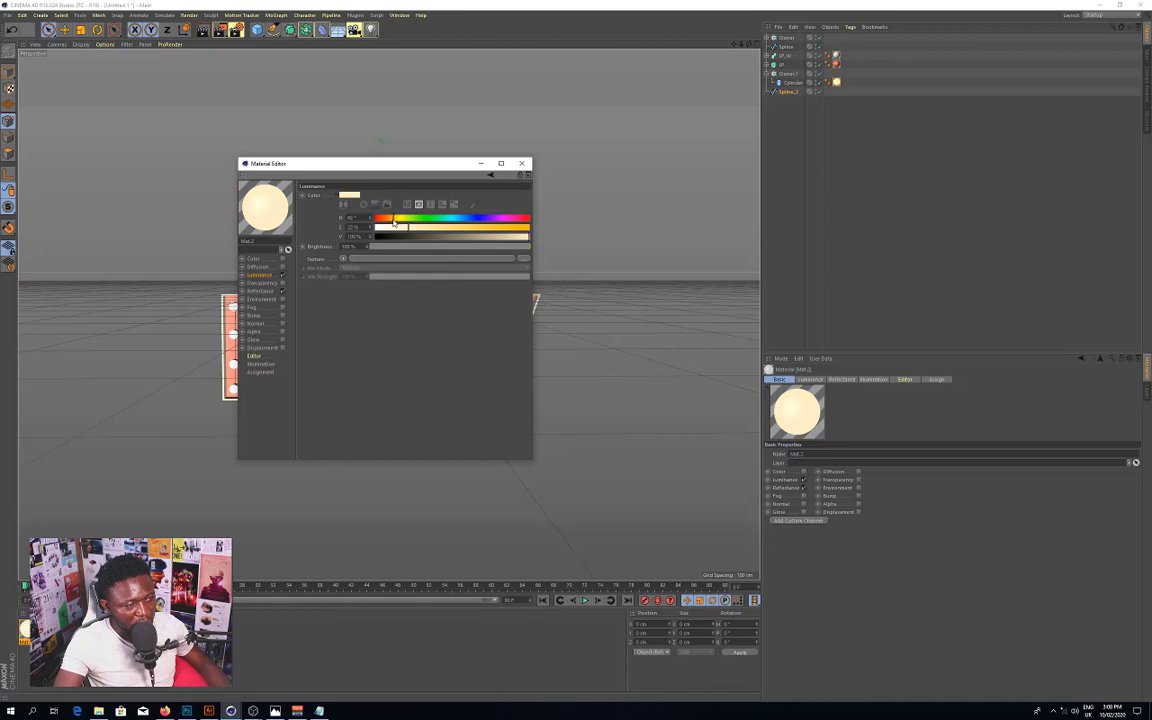
pyautogui.click(521, 164)
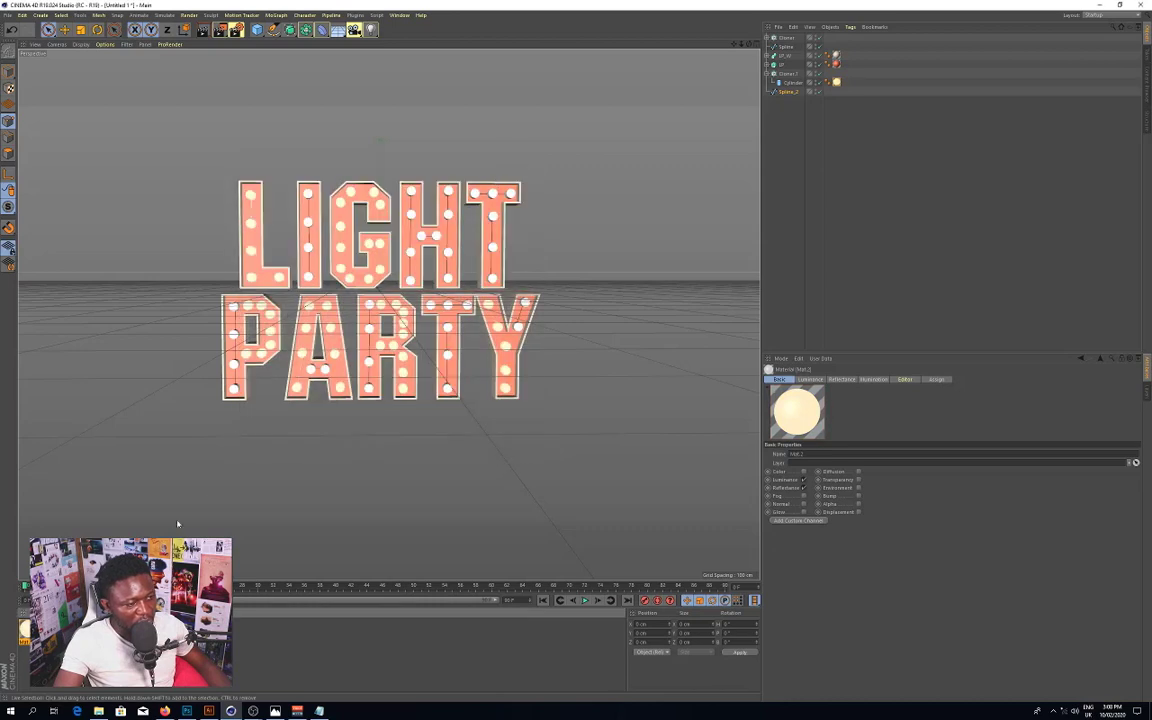
# Step: Apply the same pale yellow luminous material to the Cylinder inside the original Cloner and collapse both cloners
pyautogui.click(768, 37)
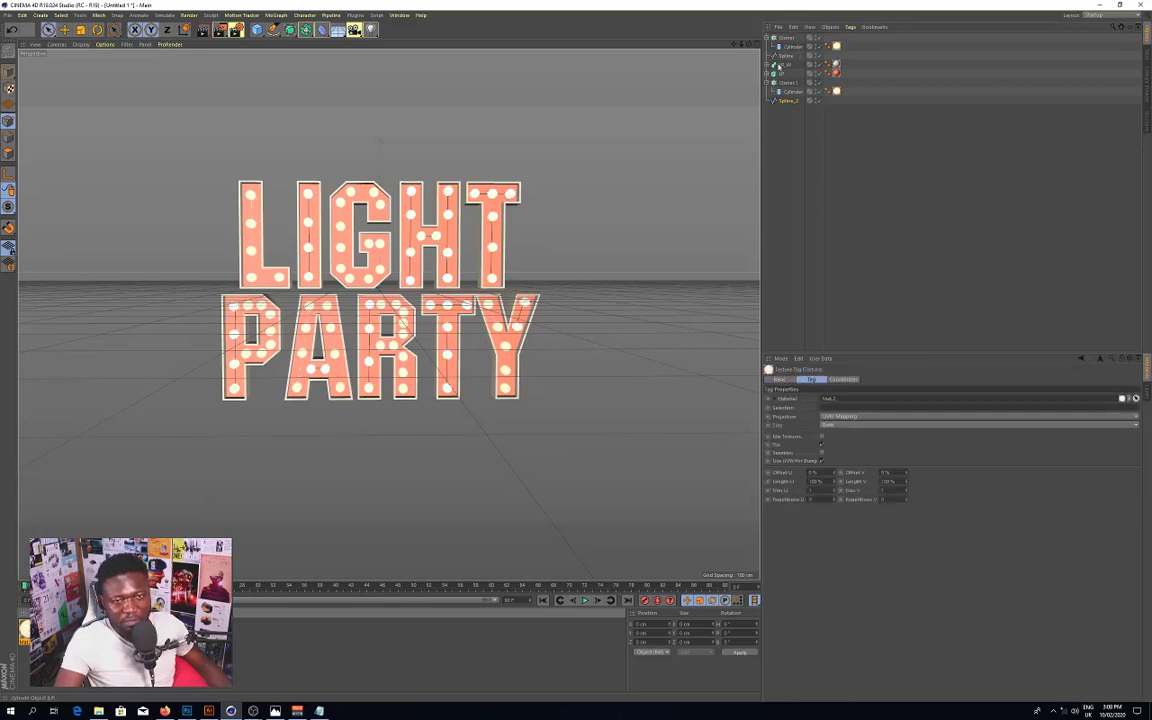
pyautogui.click(767, 74)
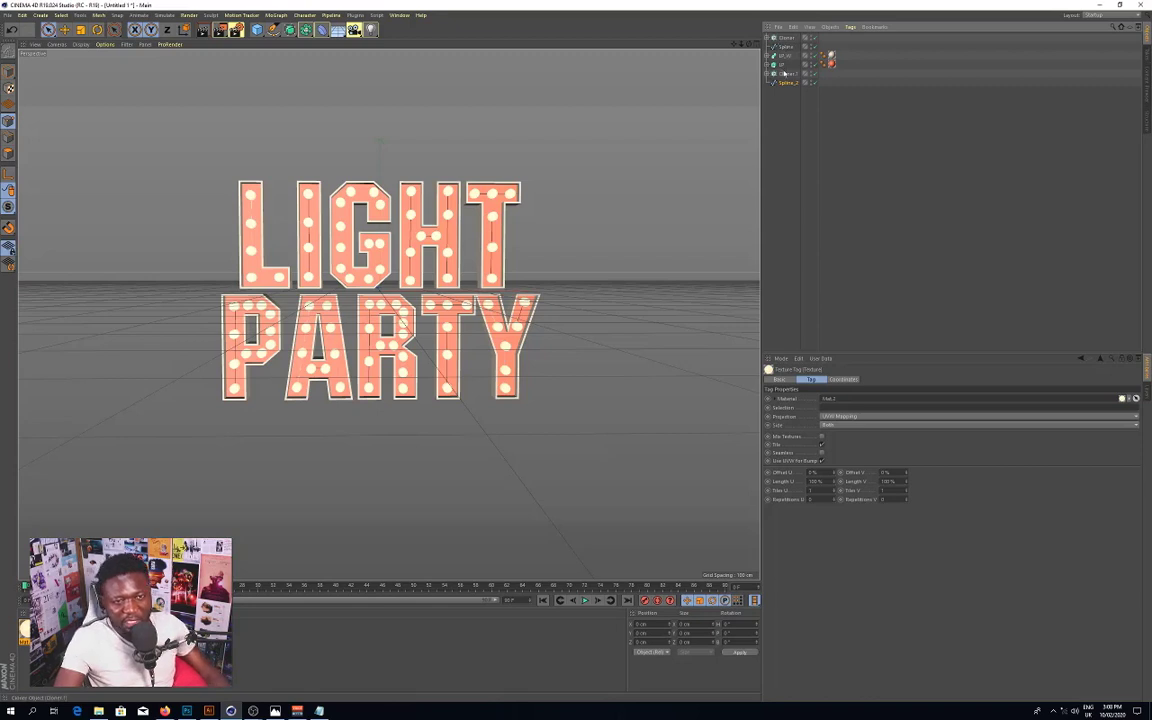
# Step: Move Cloner.1 and Spline_2 together in the object hierarchy to directly below the original Spline
pyautogui.click(787, 73)
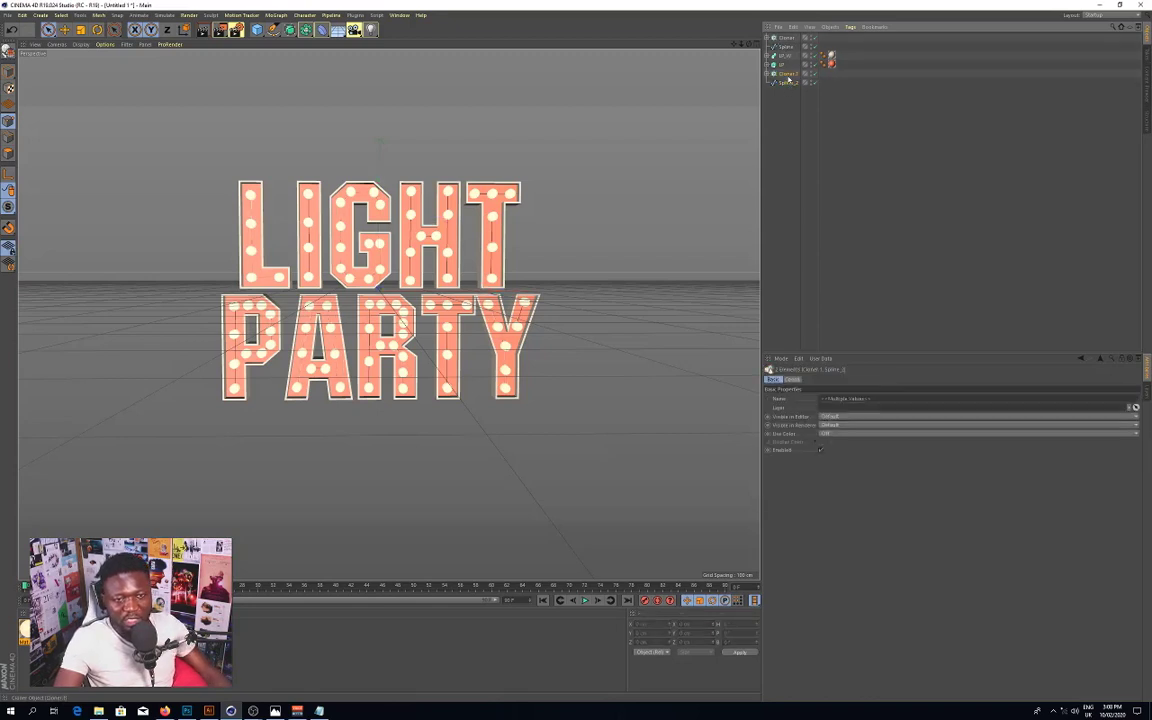
pyautogui.keyDown('shift'); pyautogui.click(786, 82); pyautogui.keyUp('shift')
pyautogui.moveTo(789, 50); pyautogui.dragTo(786, 55)
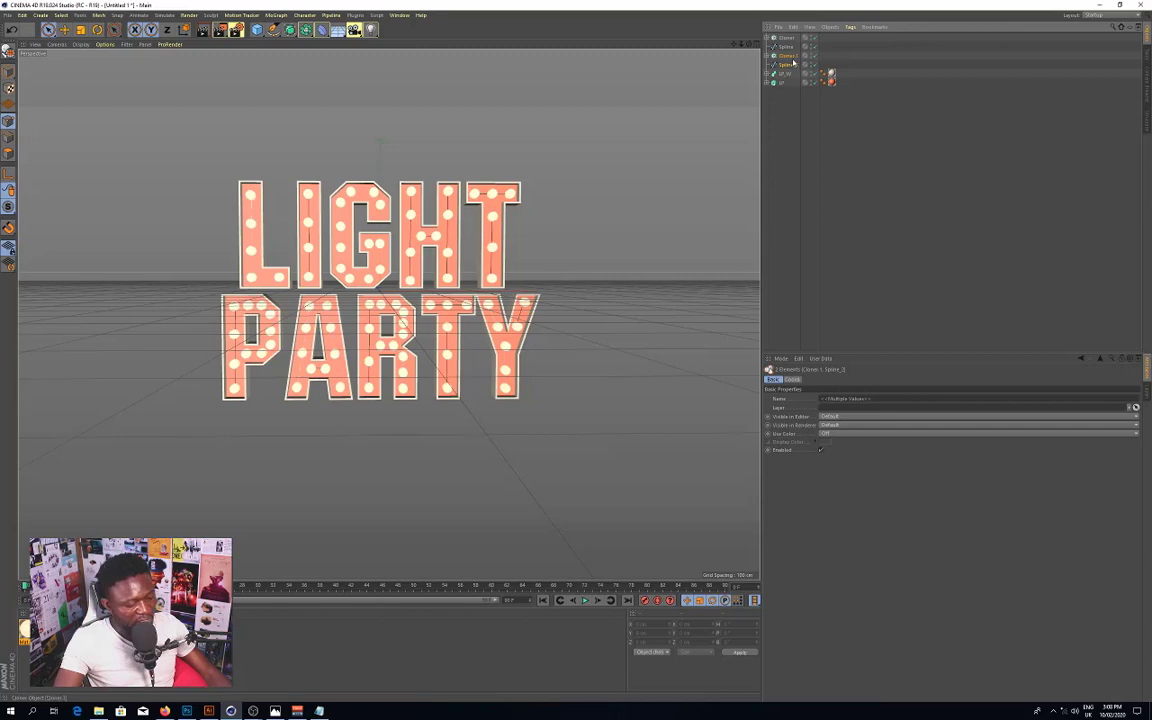
# Step: Group both cloners and both splines under one null and rename it to identify the light bulbs
pyautogui.keyDown('shift'); pyautogui.click(788, 38); pyautogui.keyUp('shift')
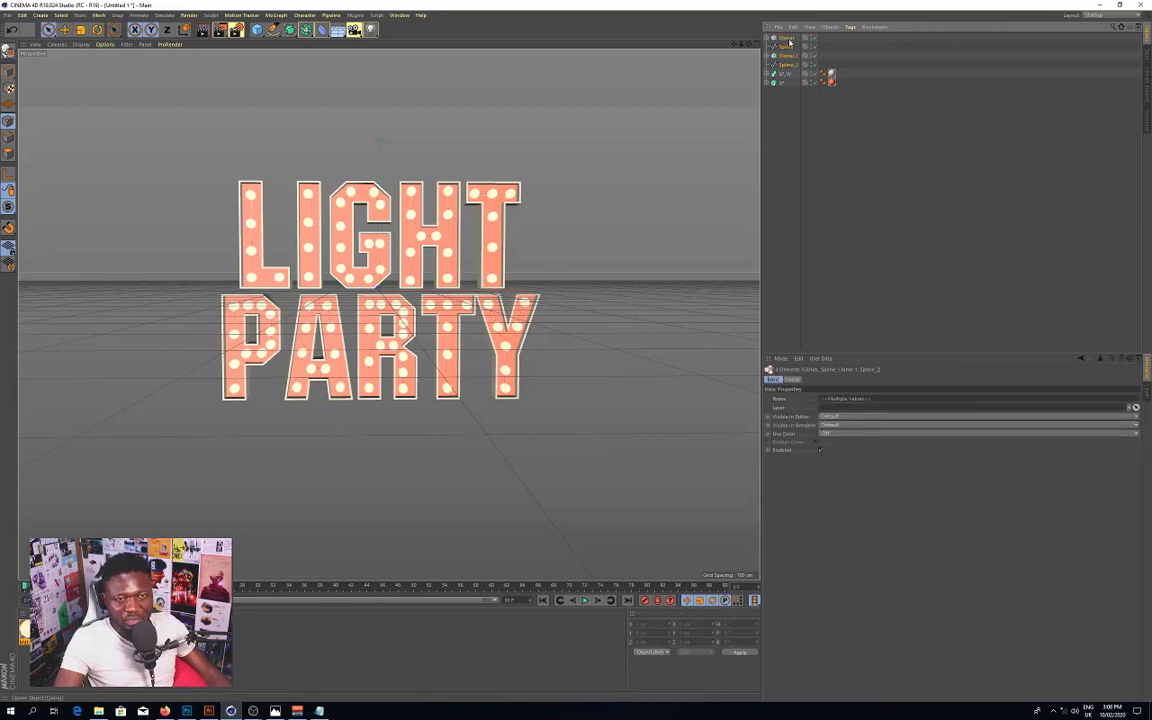
pyautogui.hotkey('alt', 'g')
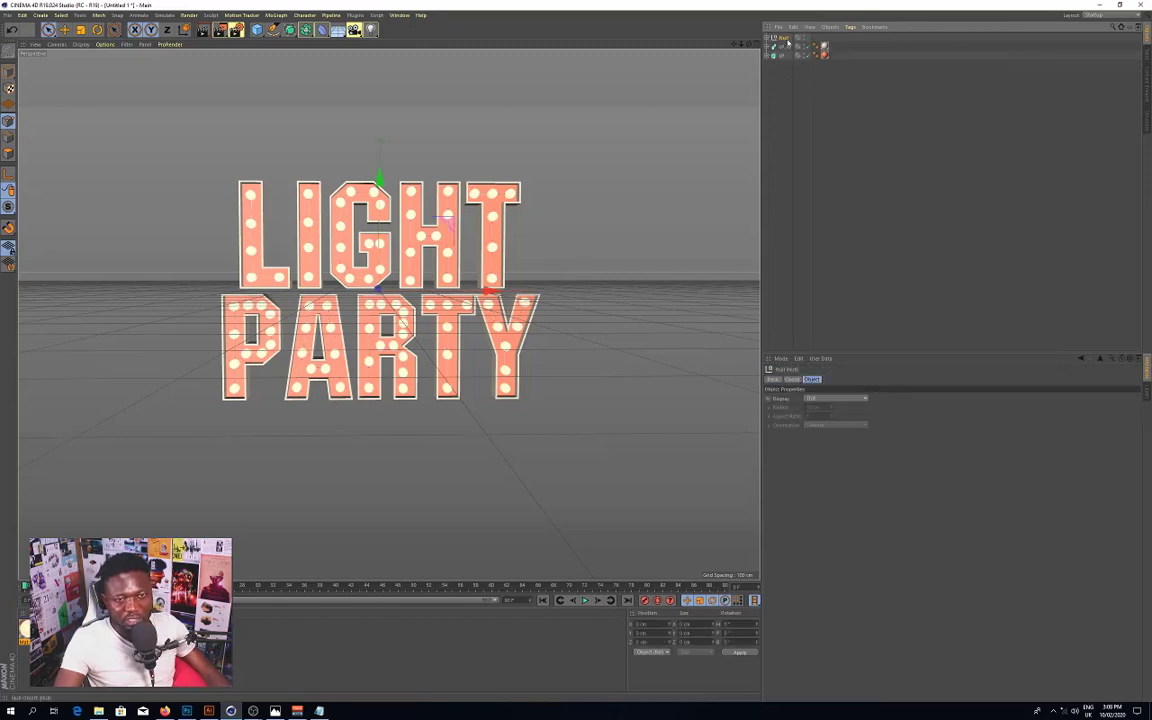
pyautogui.doubleClick(785, 37)
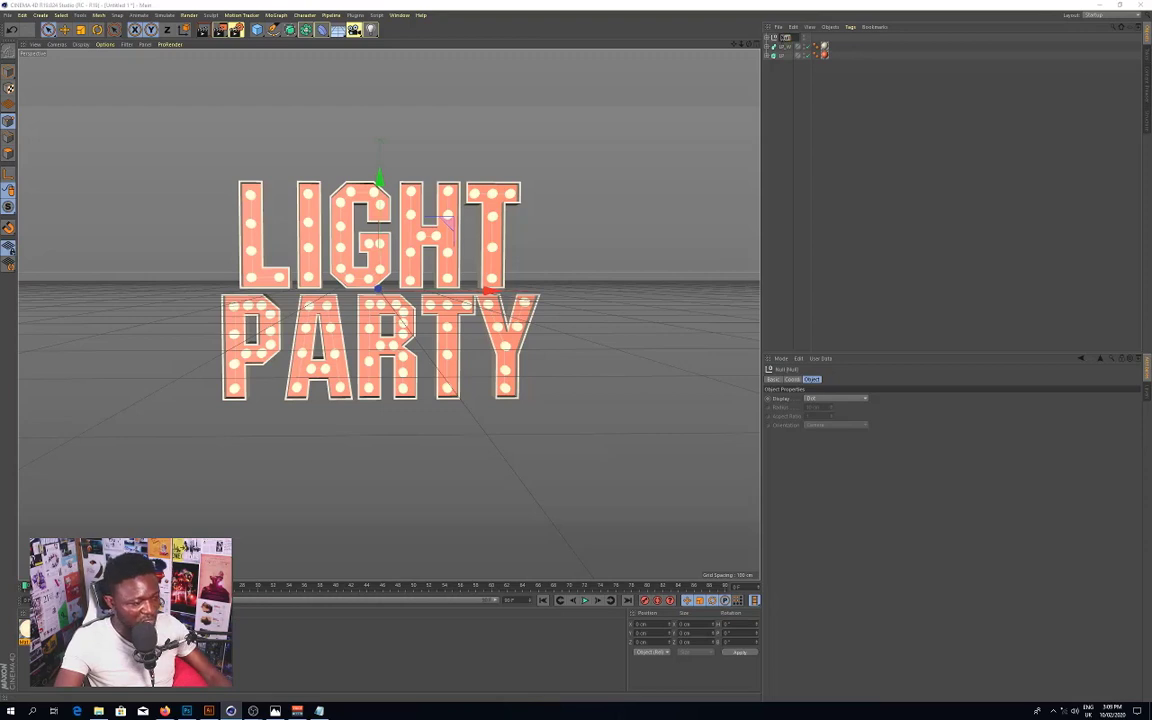
pyautogui.write('lights')
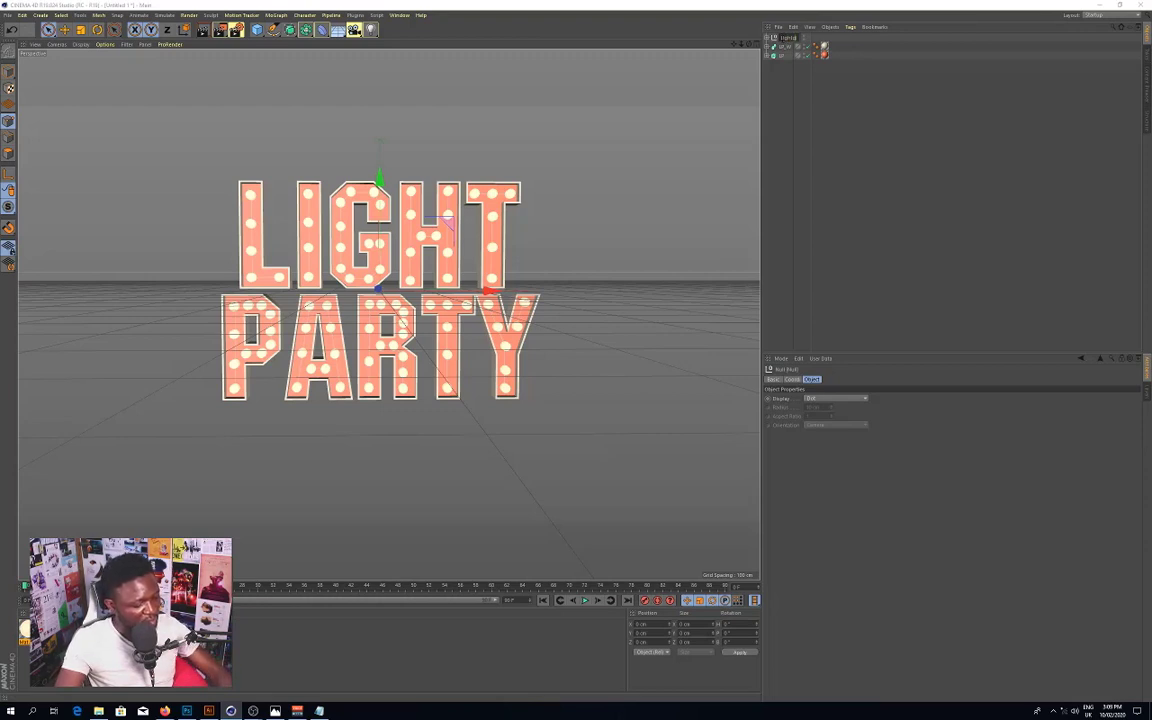
pyautogui.press('Return')
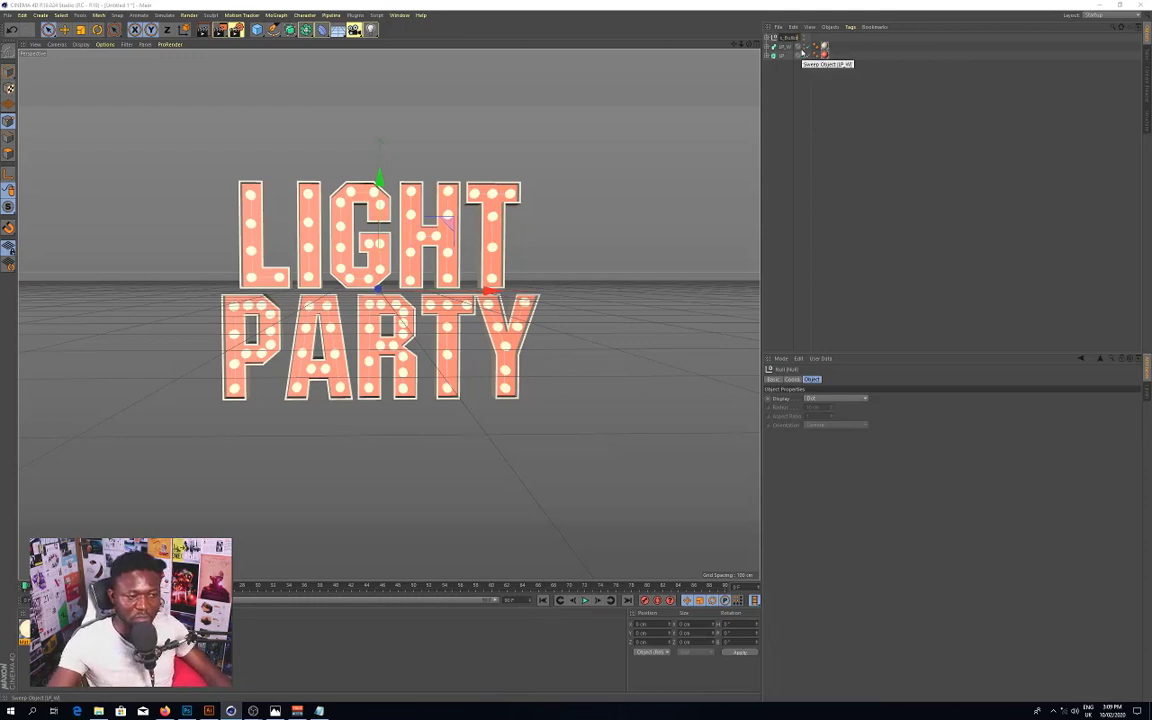
# Step: Finish renaming the null that groups the bulb objects as Light_Bulbs
pyautogui.write('s')
pyautogui.press('Return')
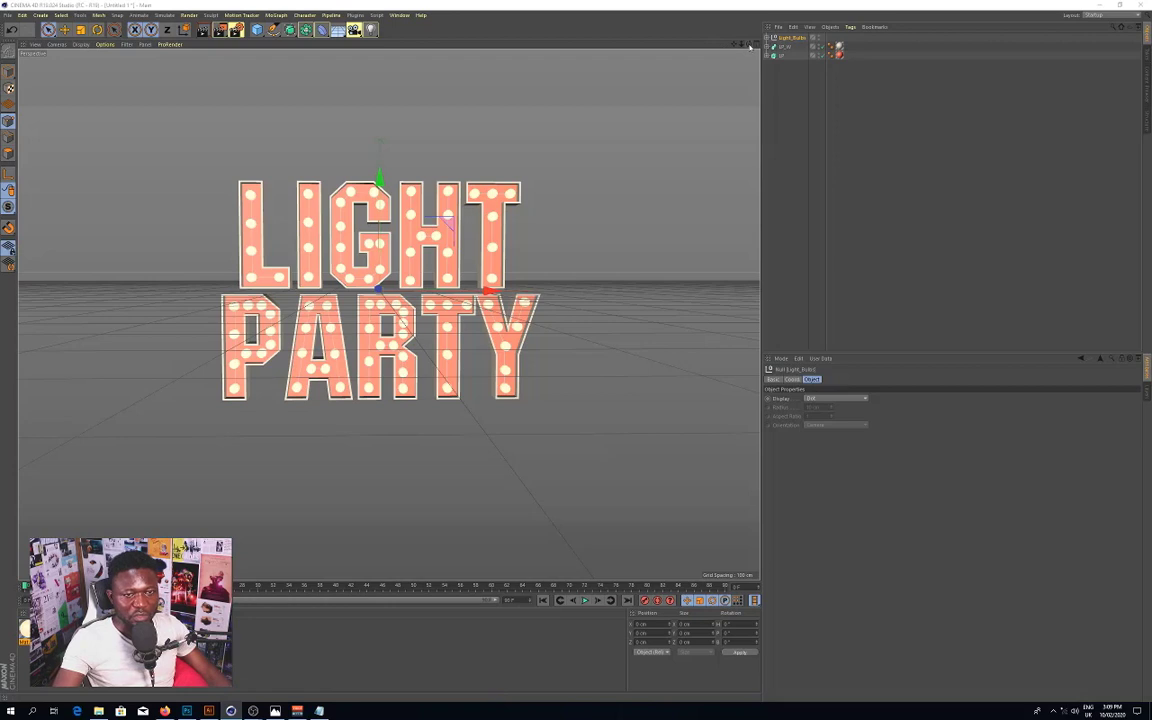
# Step: Render the active view to check the lettering from a slightly raised angle, and return to a frontal view
pyautogui.moveTo(749, 45); pyautogui.dragTo(747, 64)
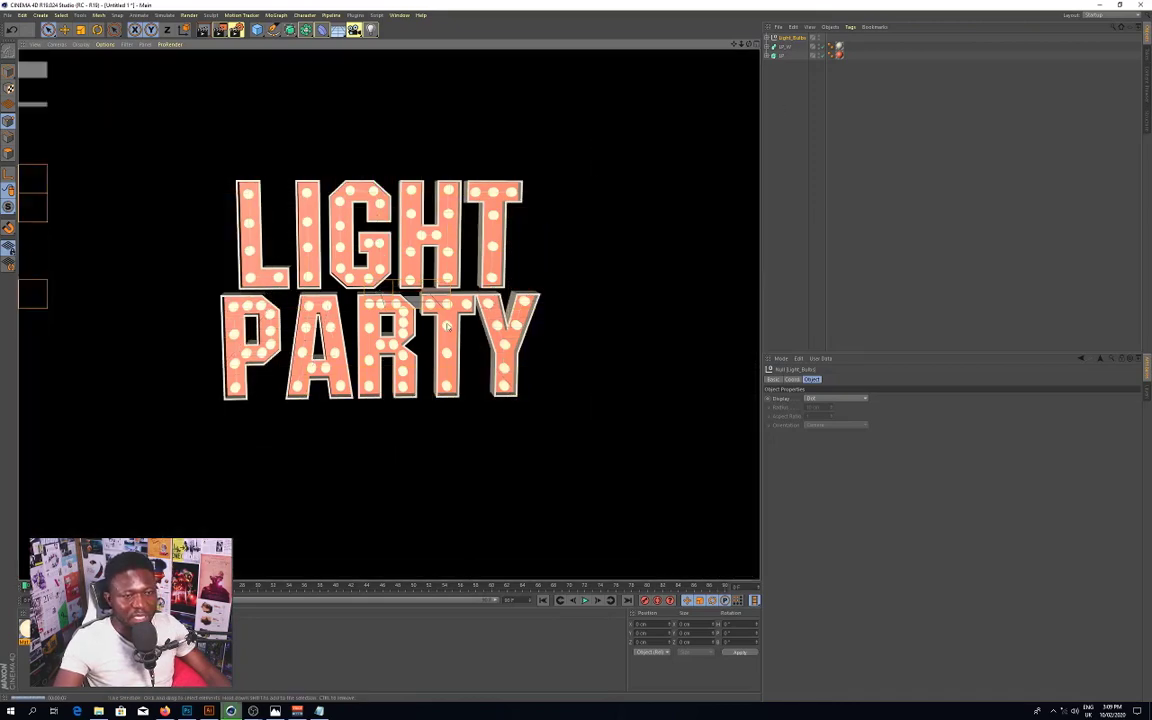
pyautogui.click(572, 263)
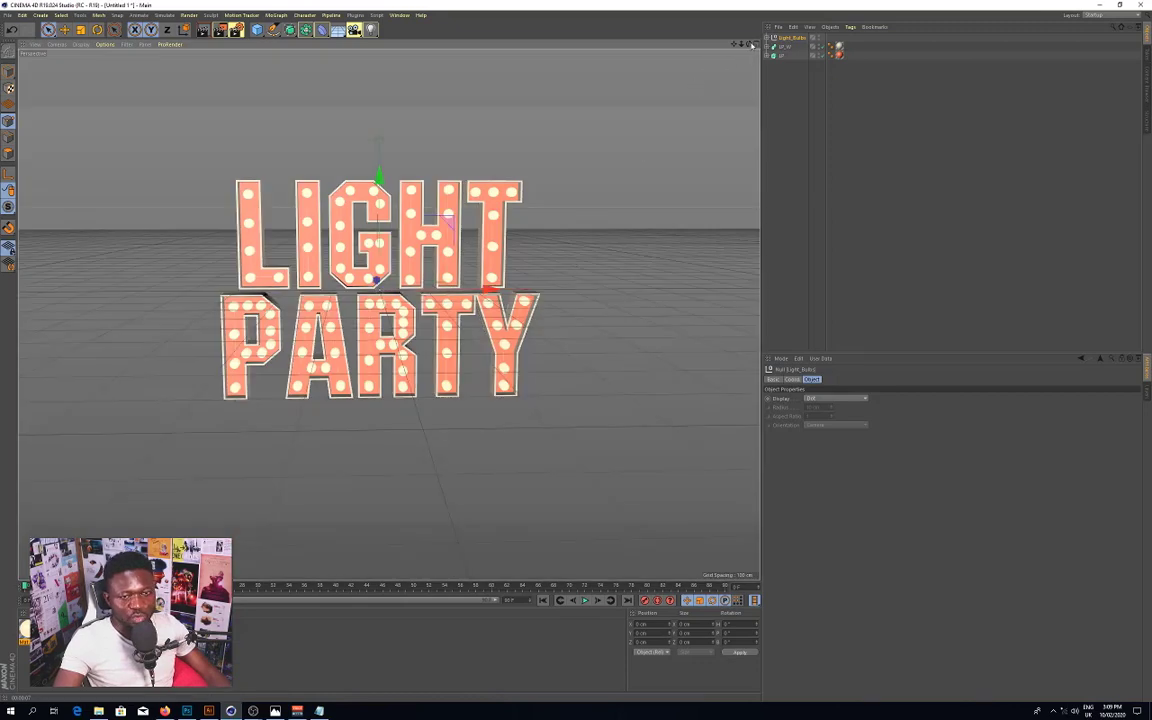
pyautogui.moveTo(749, 44); pyautogui.dragTo(749, 44)
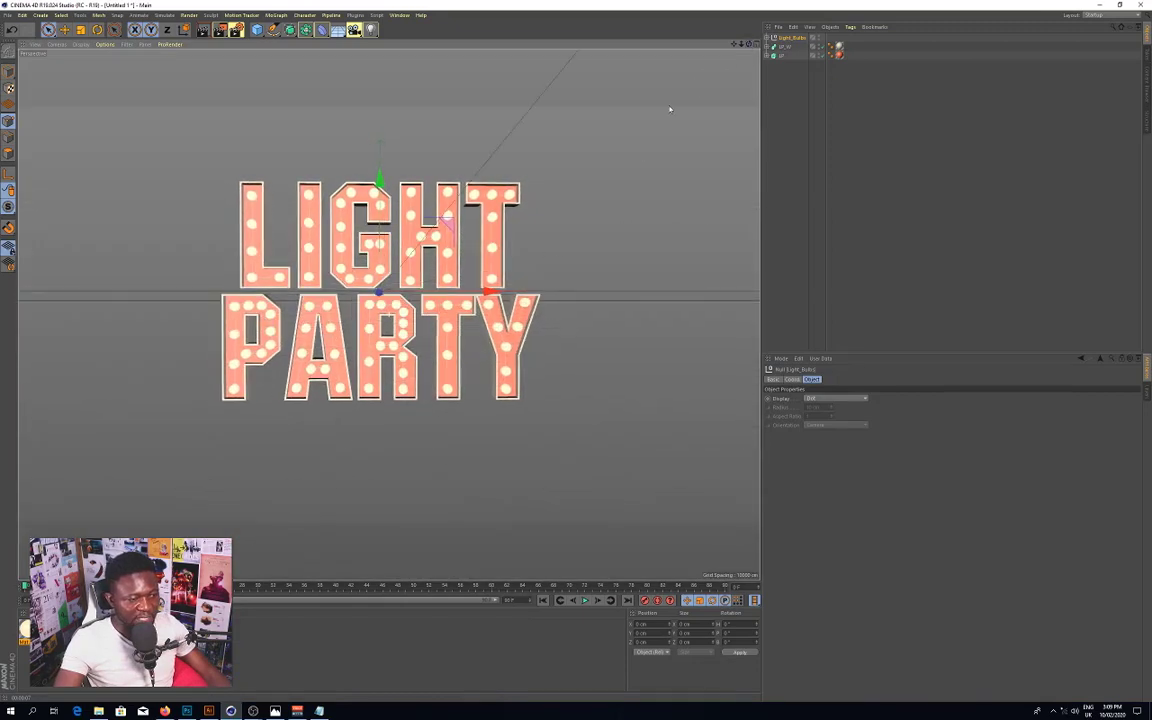
# Step: Add a Sky object, apply the light grey Mat.3 material to it, and render the active view
pyautogui.click(354, 28)
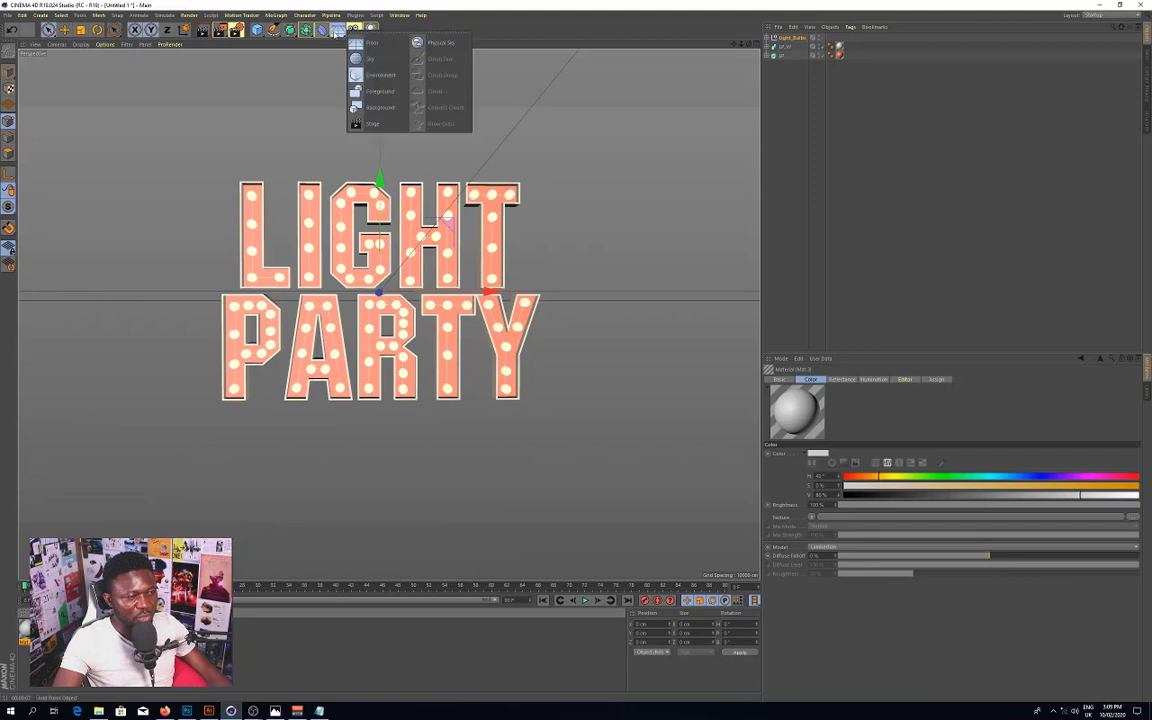
pyautogui.click(372, 58)
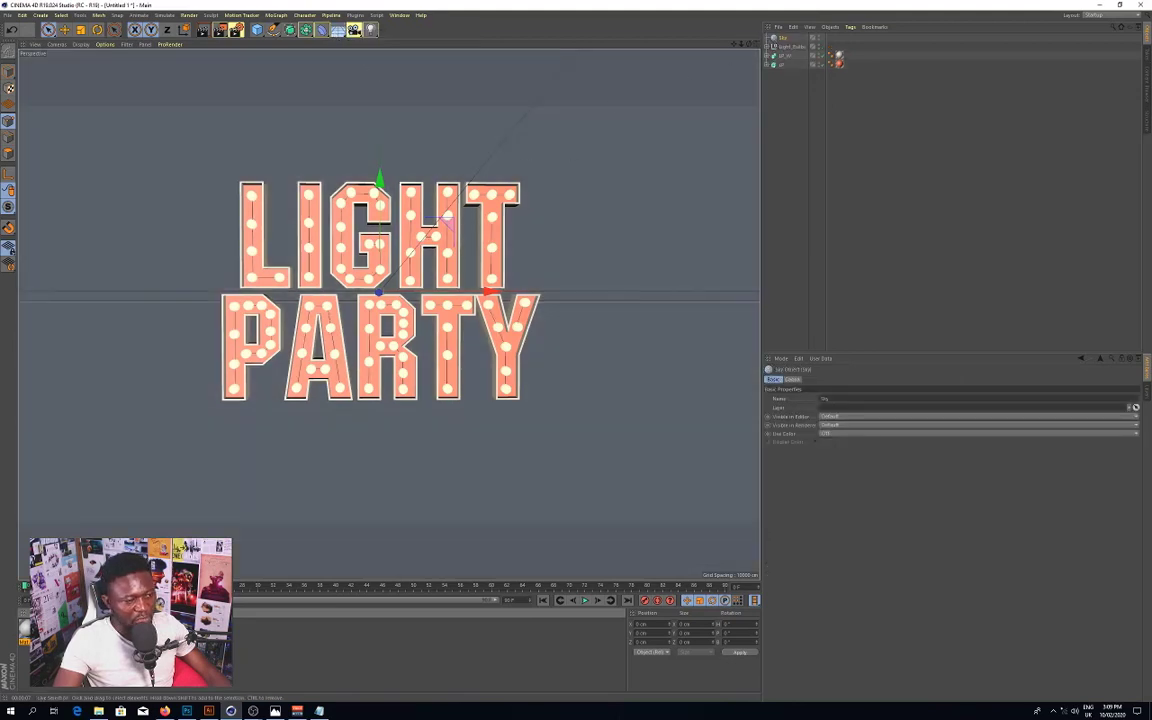
pyautogui.moveTo(708, 52); pyautogui.dragTo(783, 37)
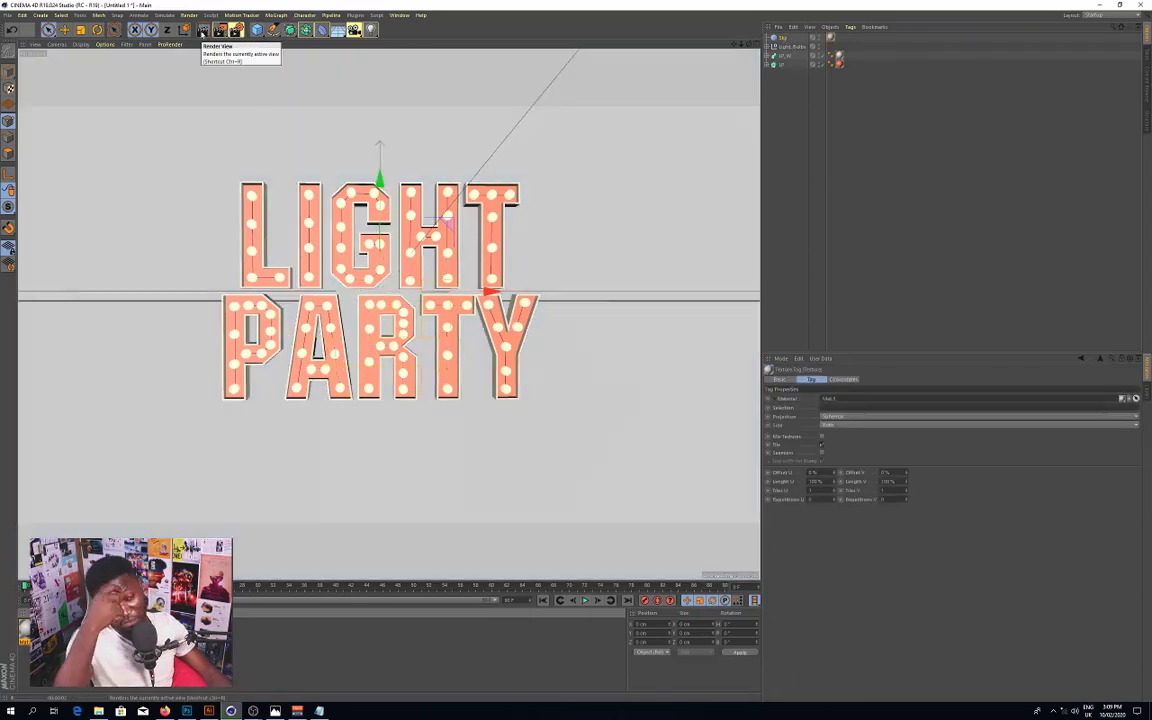
pyautogui.click(202, 31)
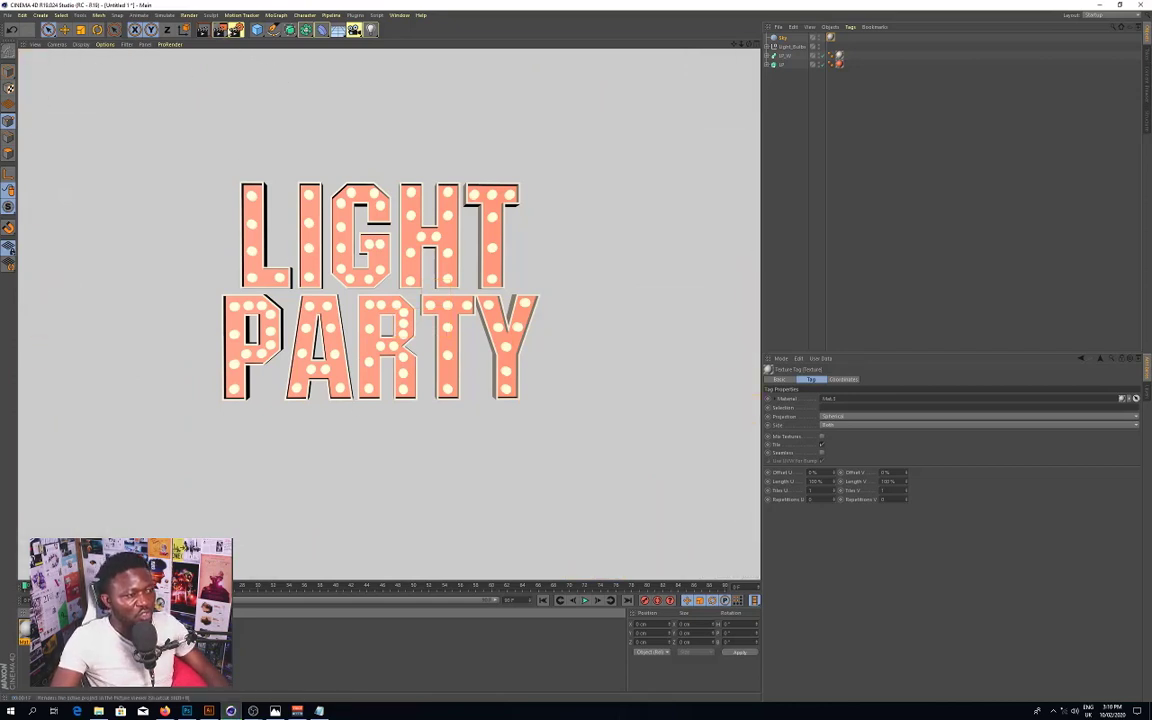
# Step: Add the Global Illumination effect to the render settings
pyautogui.click(217, 28)
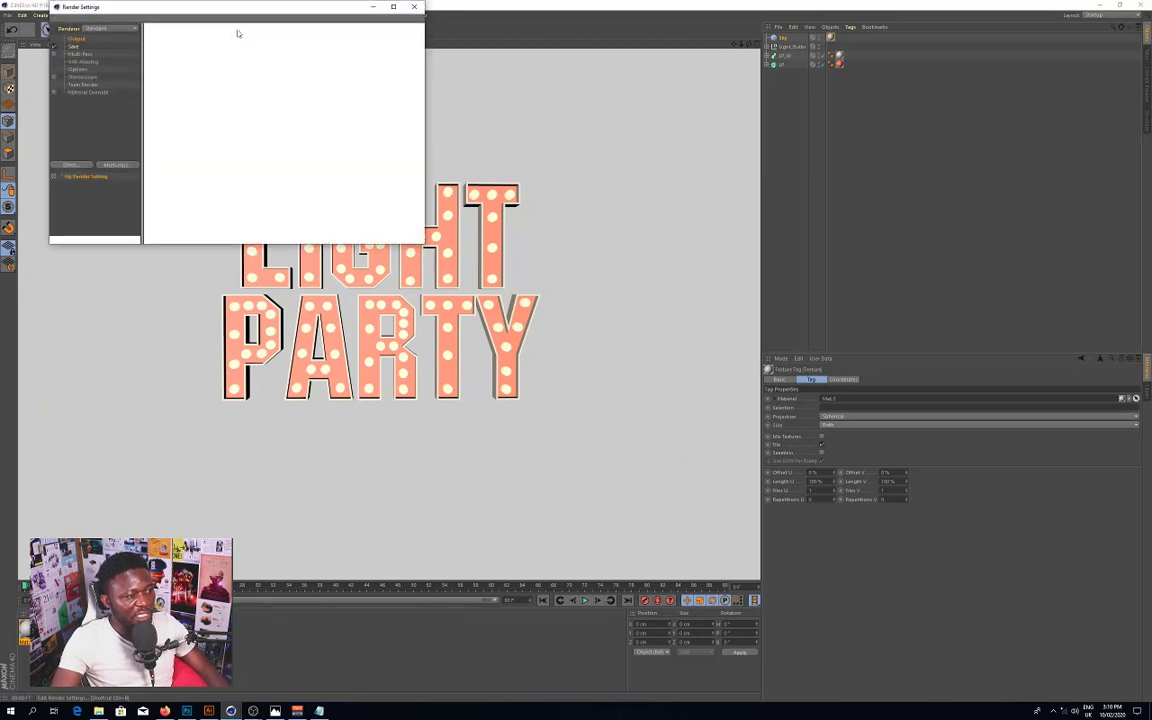
pyautogui.rightClick(86, 115)
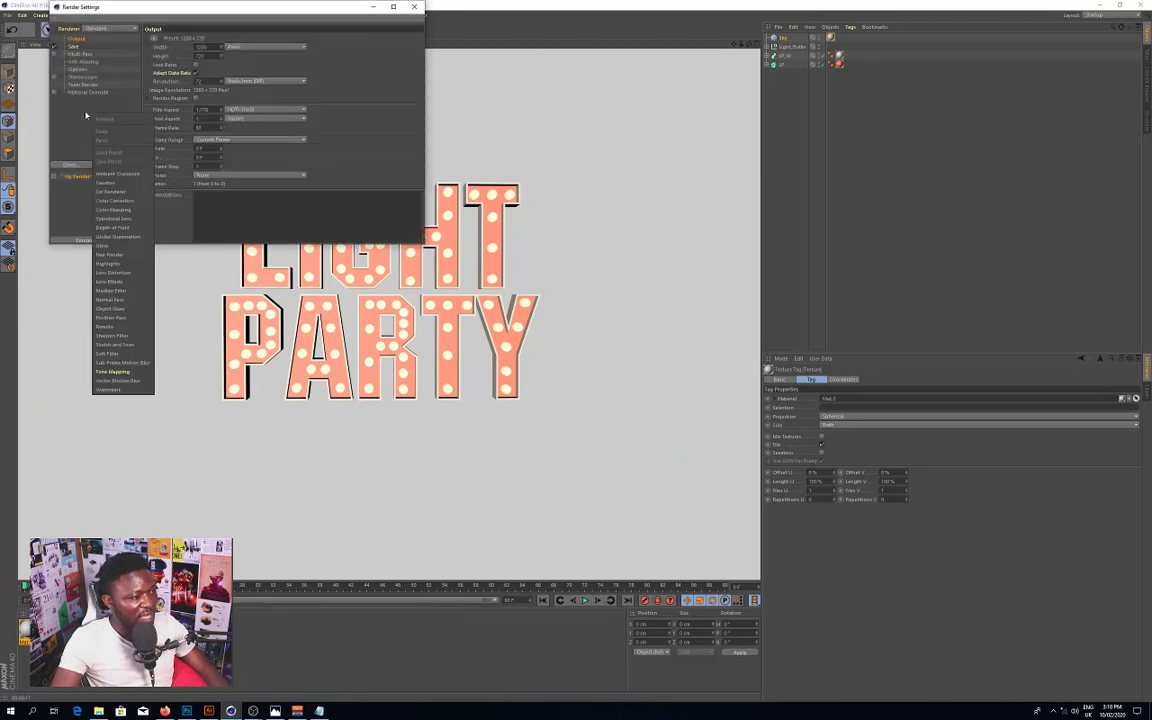
pyautogui.click(117, 236)
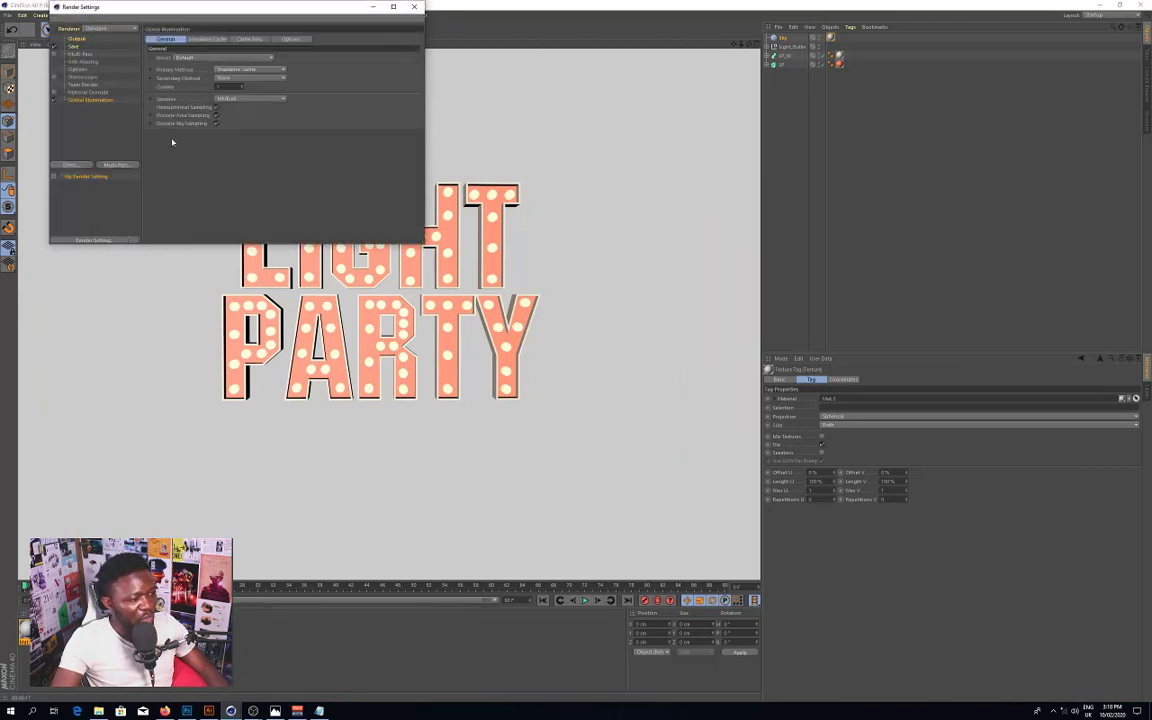
pyautogui.moveTo(237, 9); pyautogui.dragTo(402, 147)
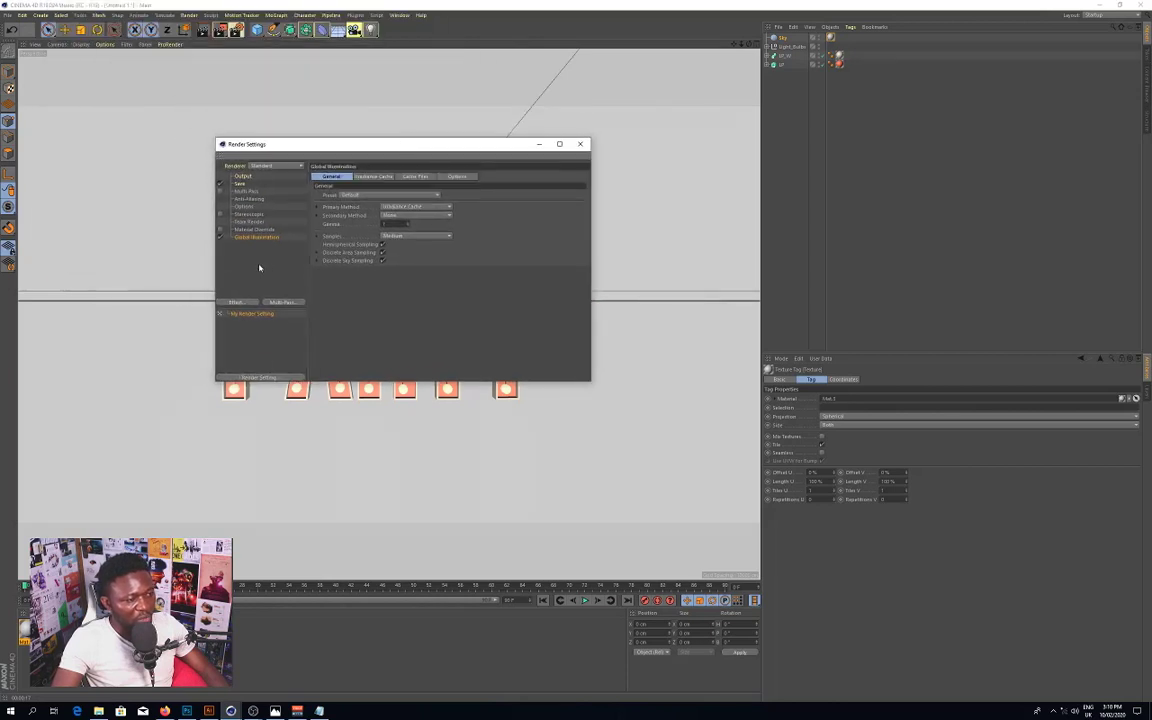
# Step: Set the Global Illumination preset to Interior - Preview and change its secondary method to Light Mapping
pyautogui.click(409, 207)
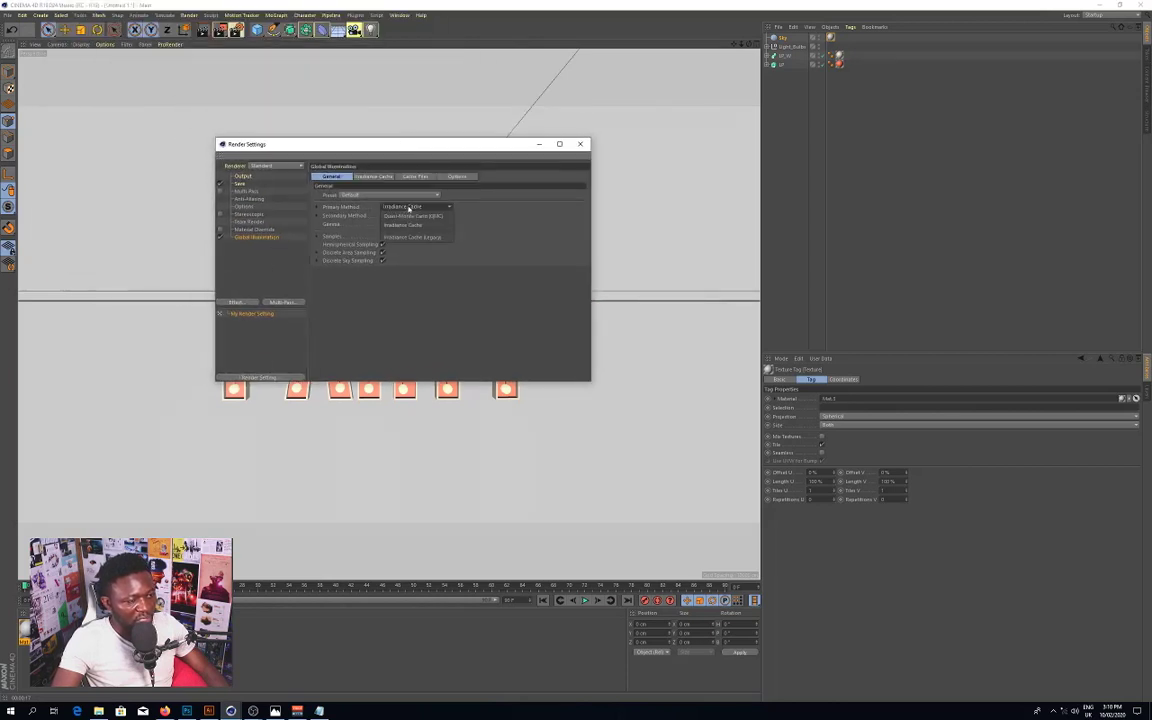
pyautogui.click(405, 206)
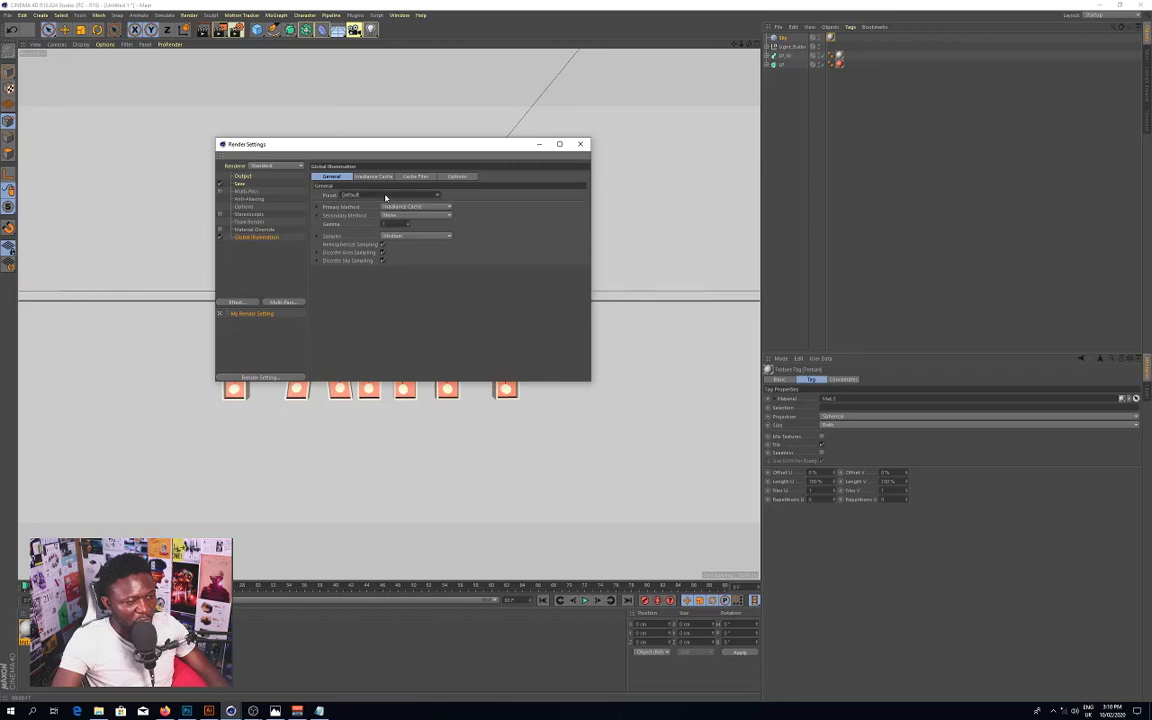
pyautogui.click(388, 195)
pyautogui.click(383, 226)
pyautogui.click(444, 215)
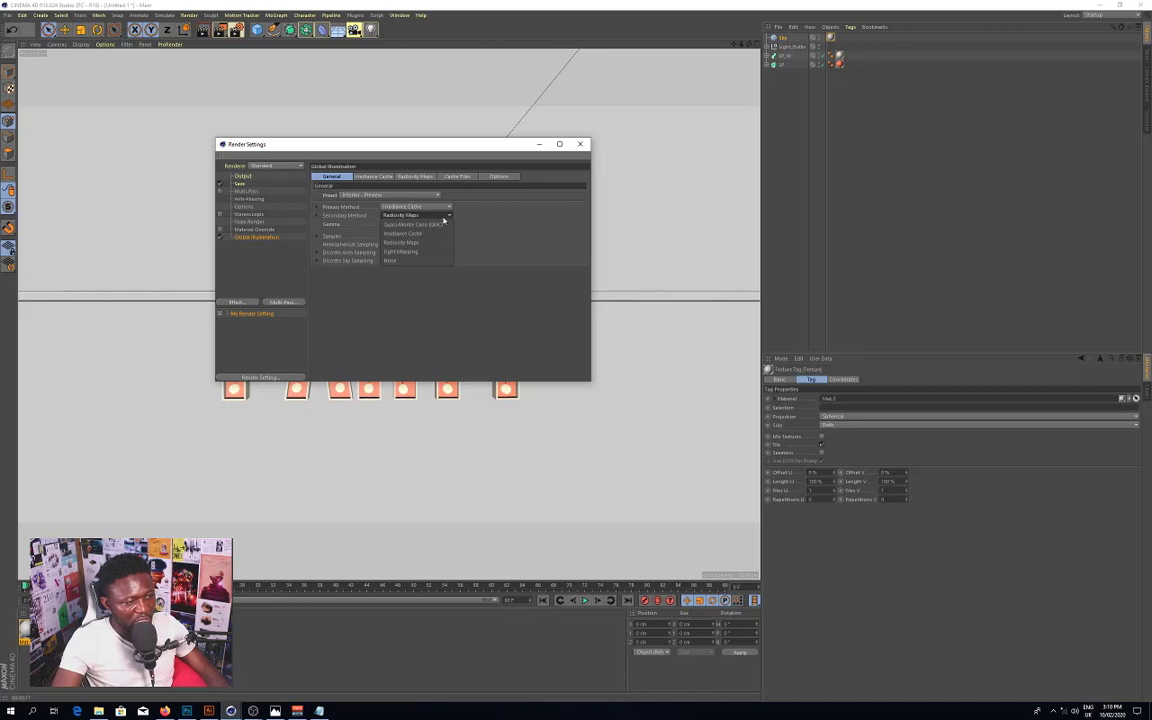
pyautogui.click(420, 251)
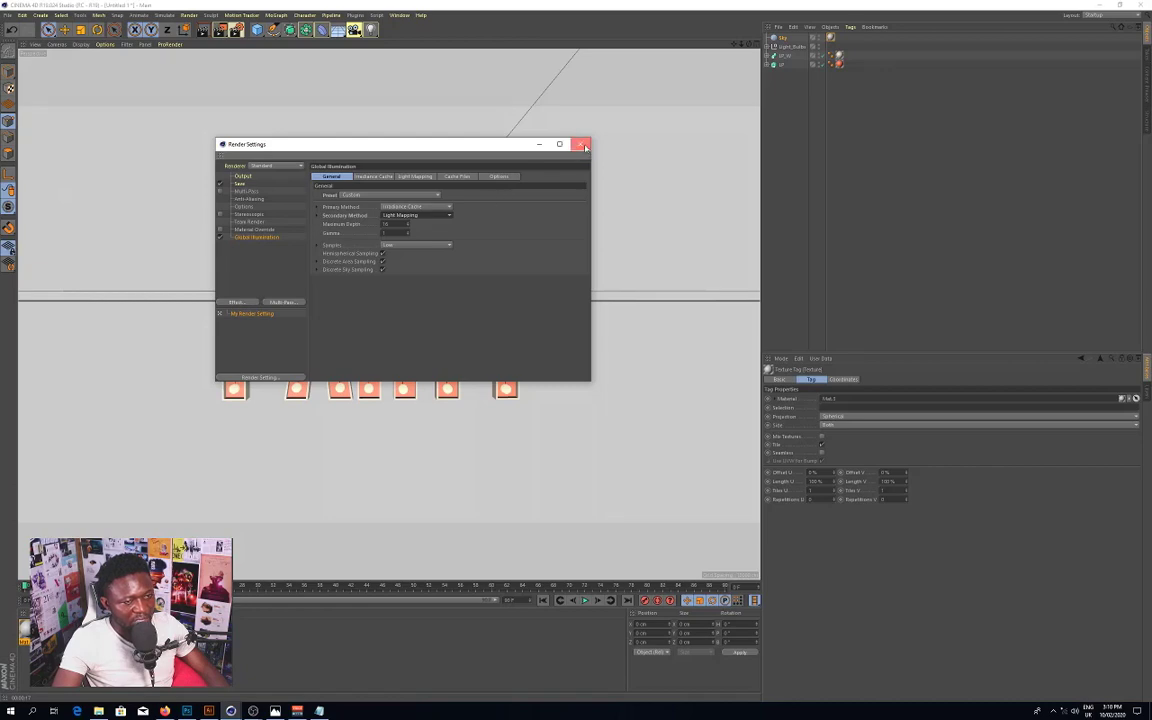
pyautogui.click(581, 145)
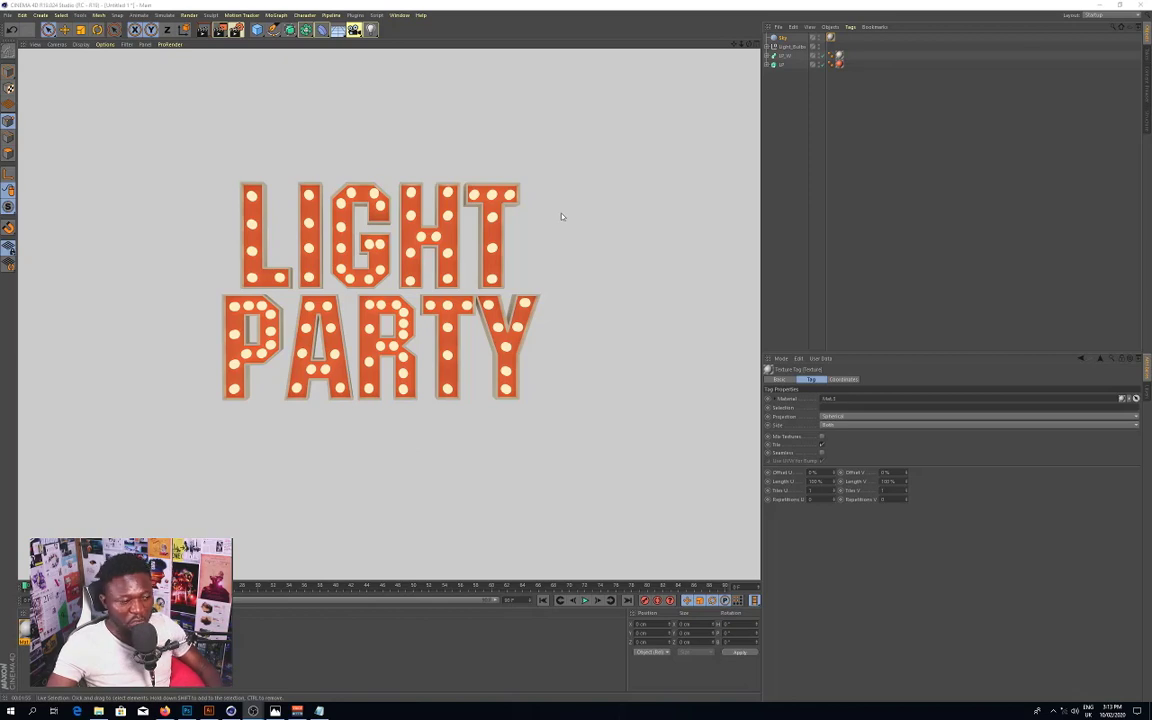
# Step: Add a Compositing tag to the Sky object and turn off Seen by Camera
pyautogui.click(818, 38)
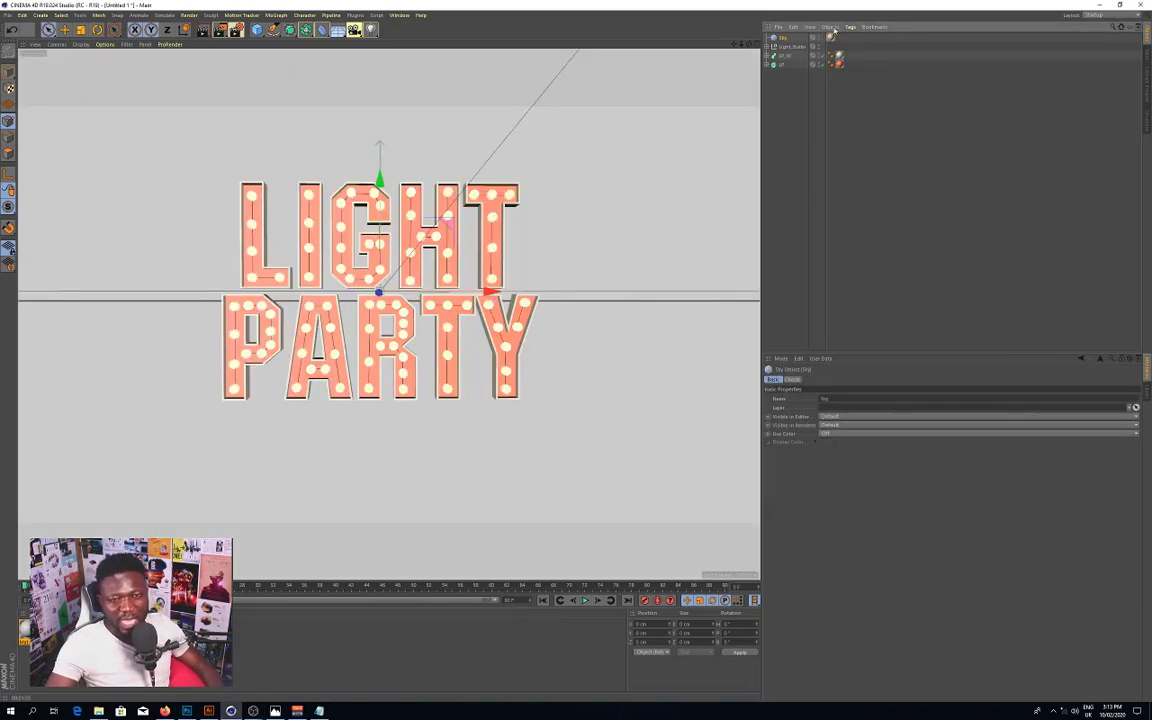
pyautogui.click(850, 27)
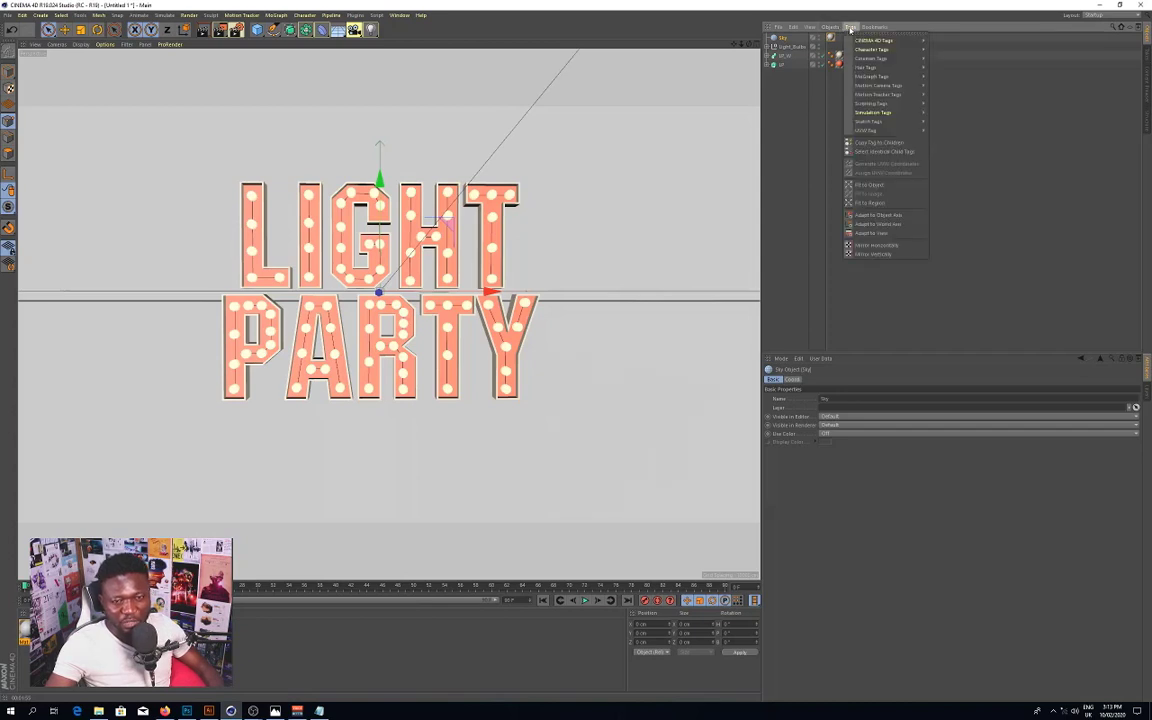
pyautogui.moveTo(878, 40)
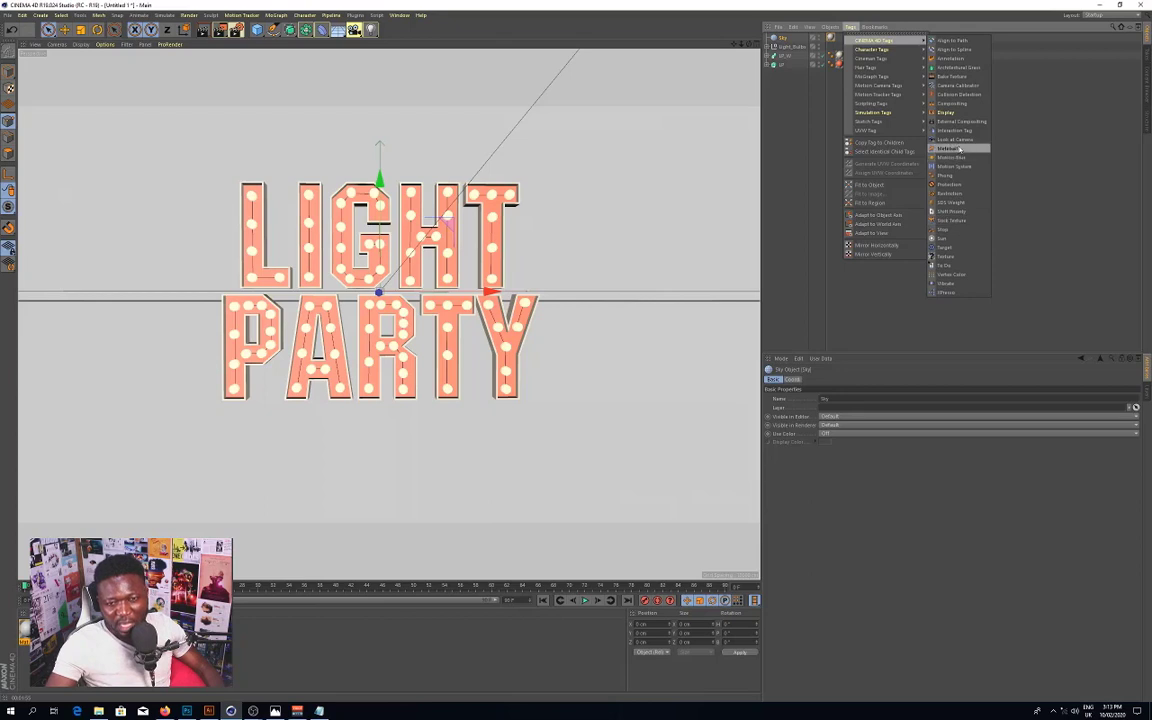
pyautogui.click(958, 104)
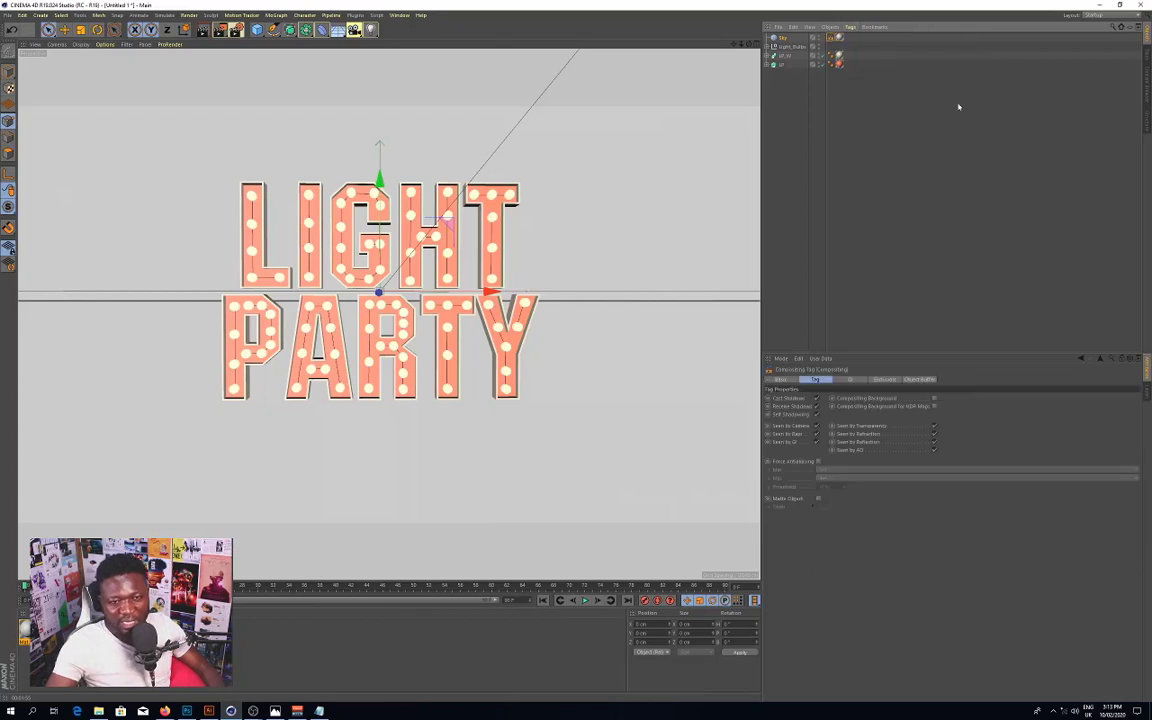
pyautogui.click(817, 426)
pyautogui.click(817, 426)
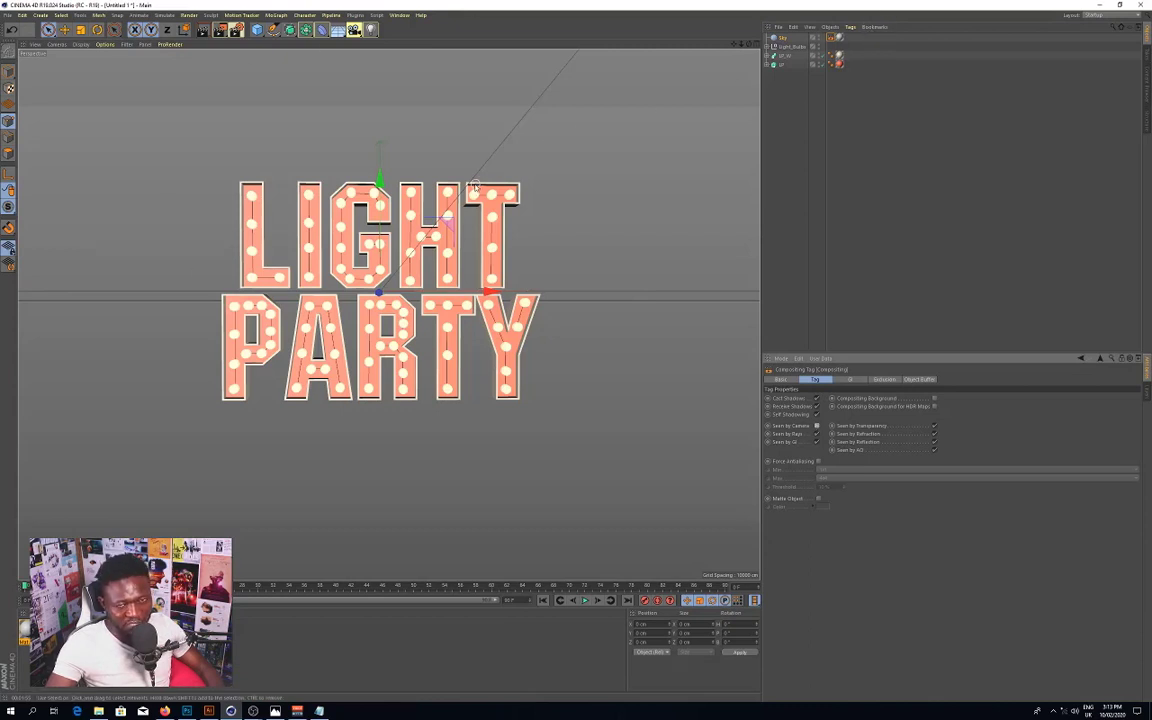
# Step: Set the Global Illumination irradiance cache's Color Refinement to 100%
pyautogui.click(236, 30)
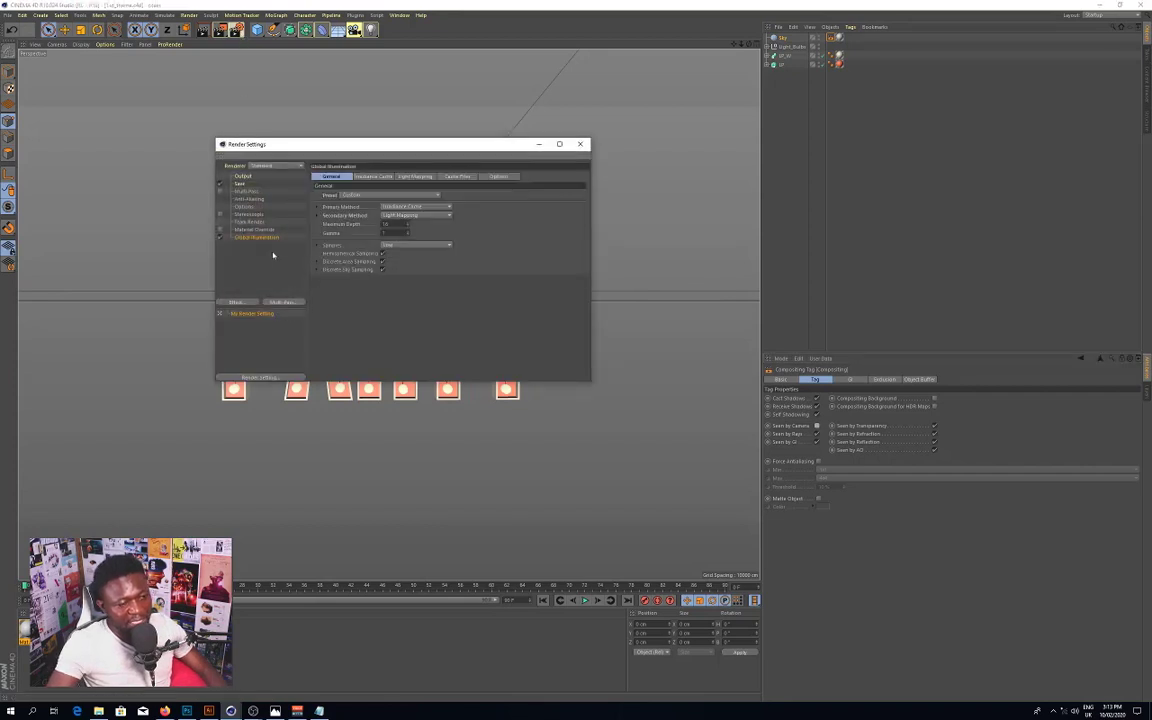
pyautogui.click(425, 177)
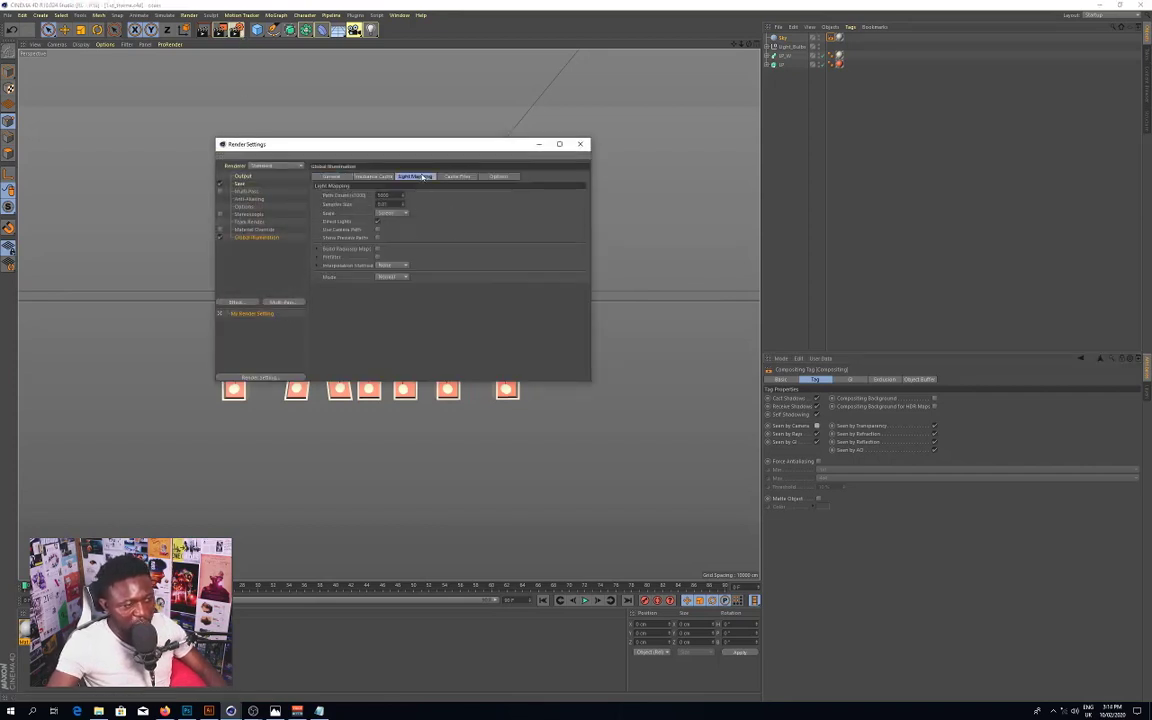
pyautogui.click(387, 177)
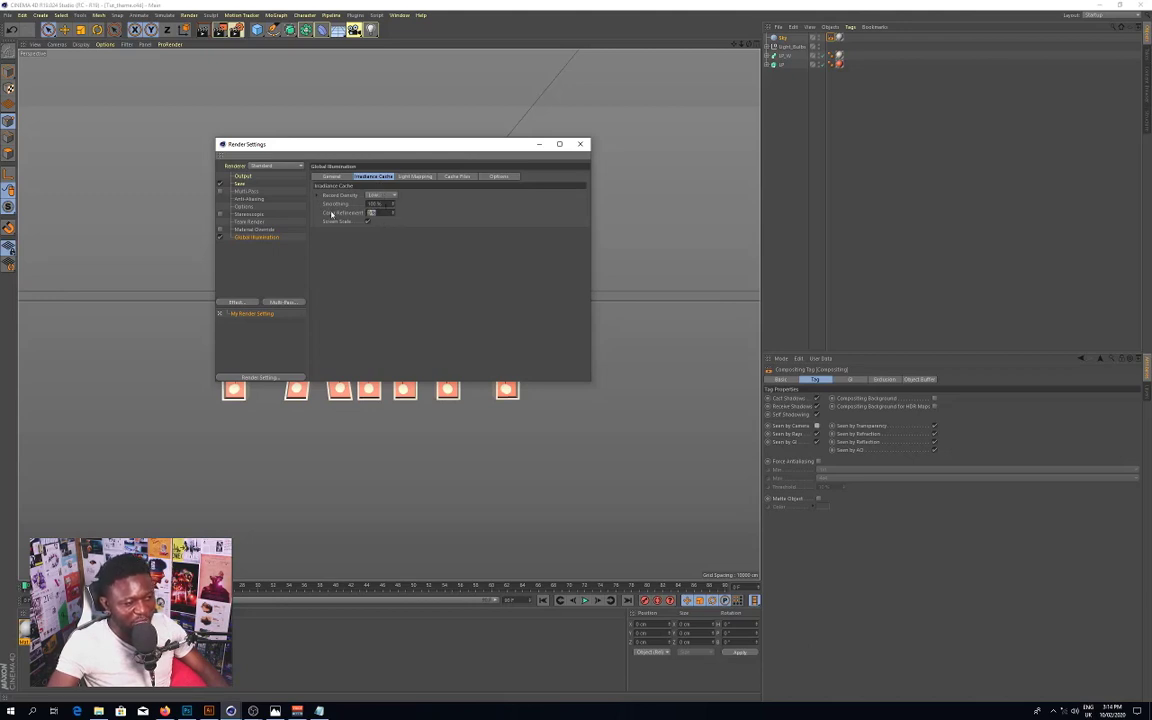
pyautogui.write('1')
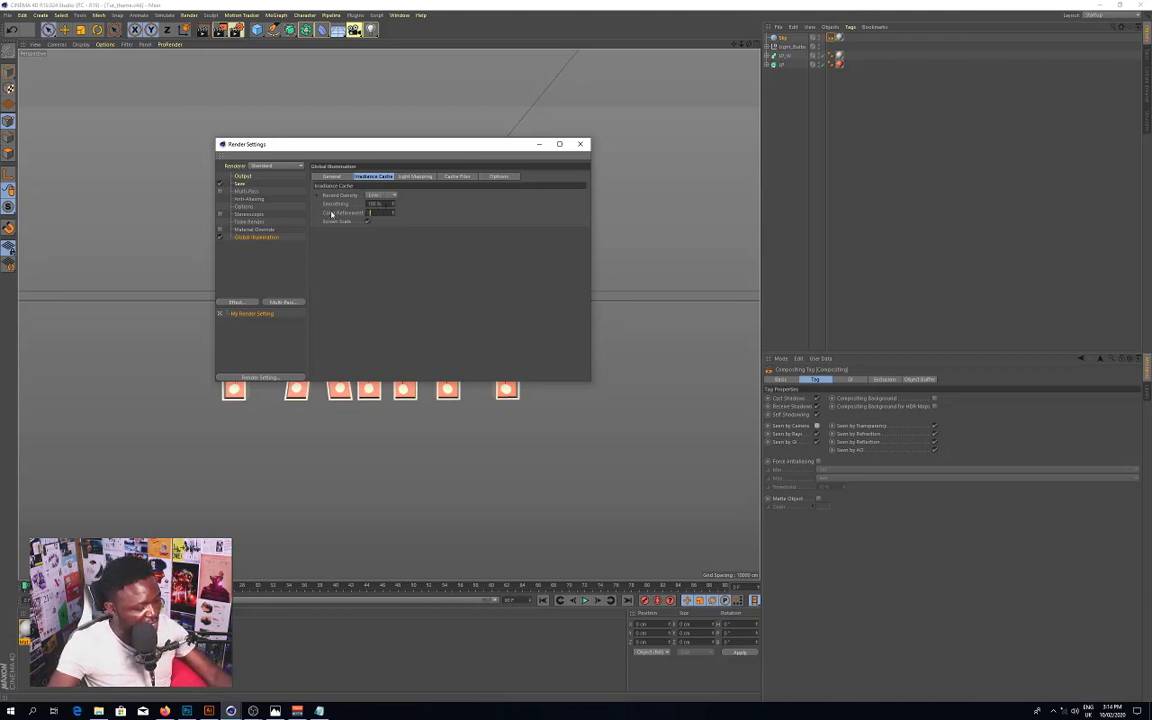
pyautogui.write('100')
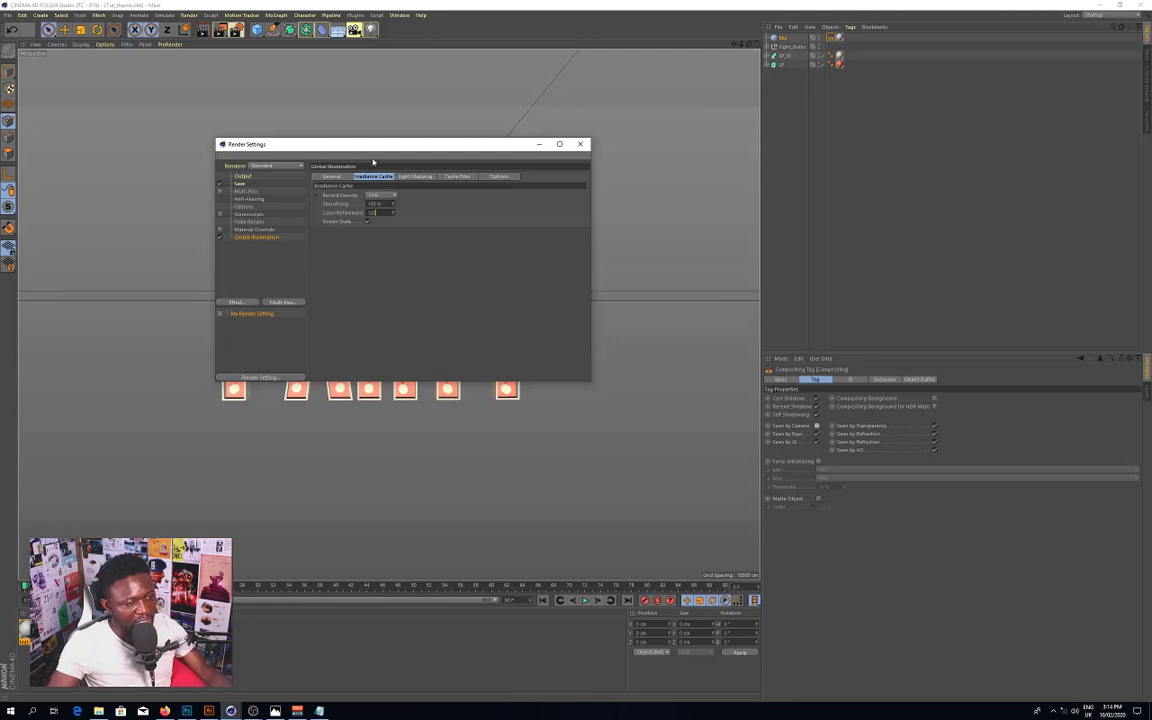
pyautogui.moveTo(378, 150); pyautogui.dragTo(672, 171)
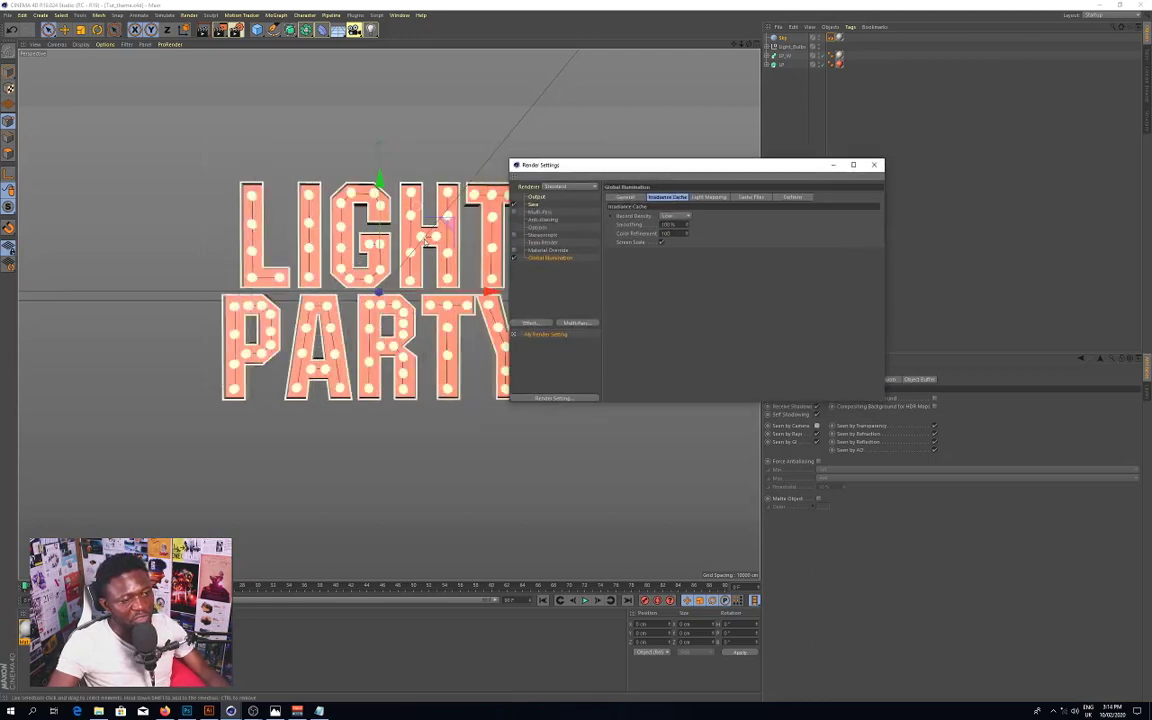
pyautogui.moveTo(671, 233); pyautogui.dragTo(655, 236)
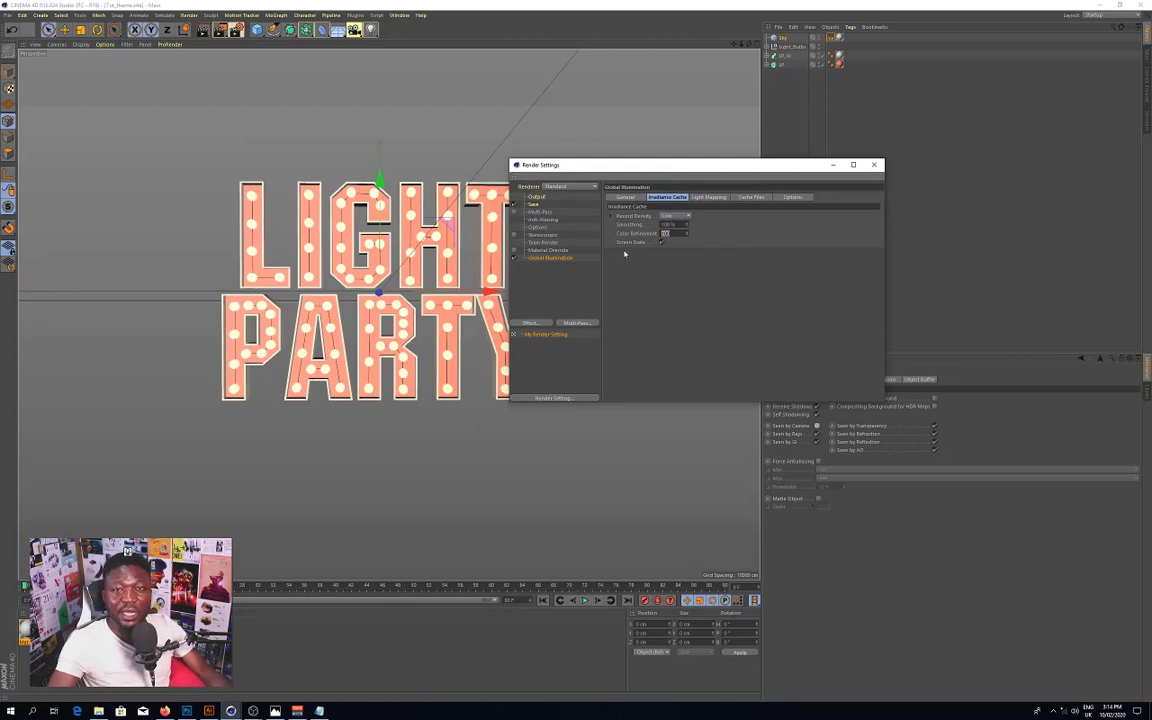
pyautogui.click(877, 166)
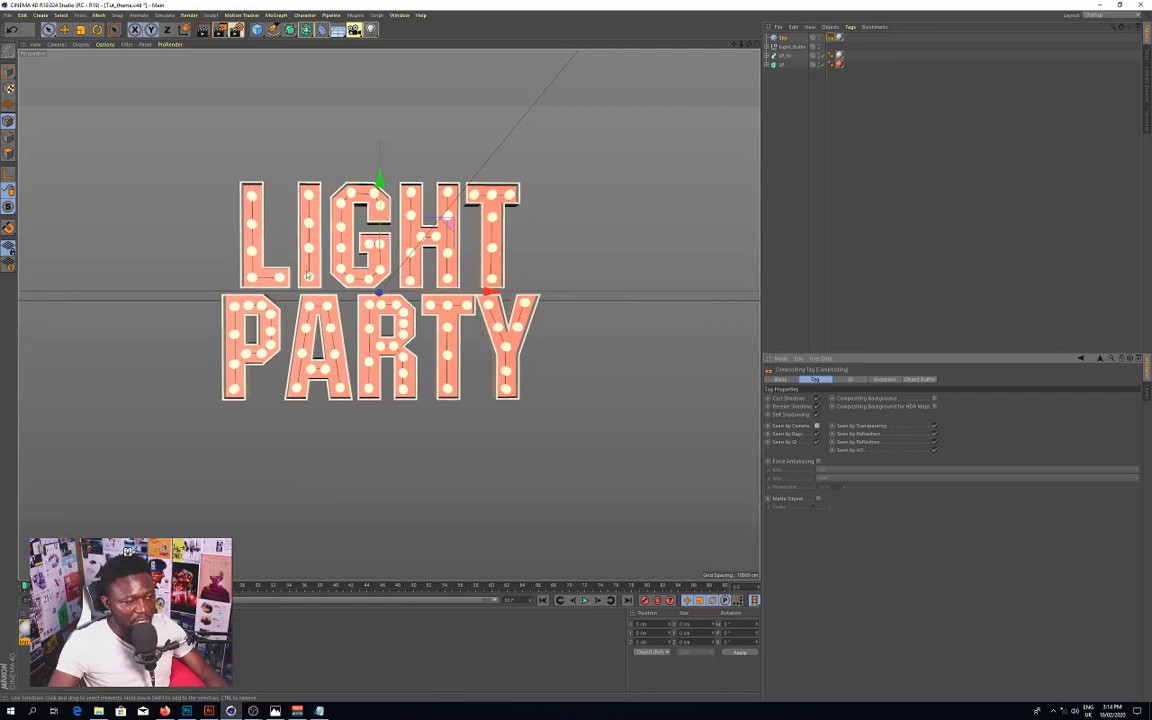
# Step: Enable GI Area Light on the pale yellow bulb material and set its Generate GI strength to 200%
pyautogui.doubleClick(25, 630)
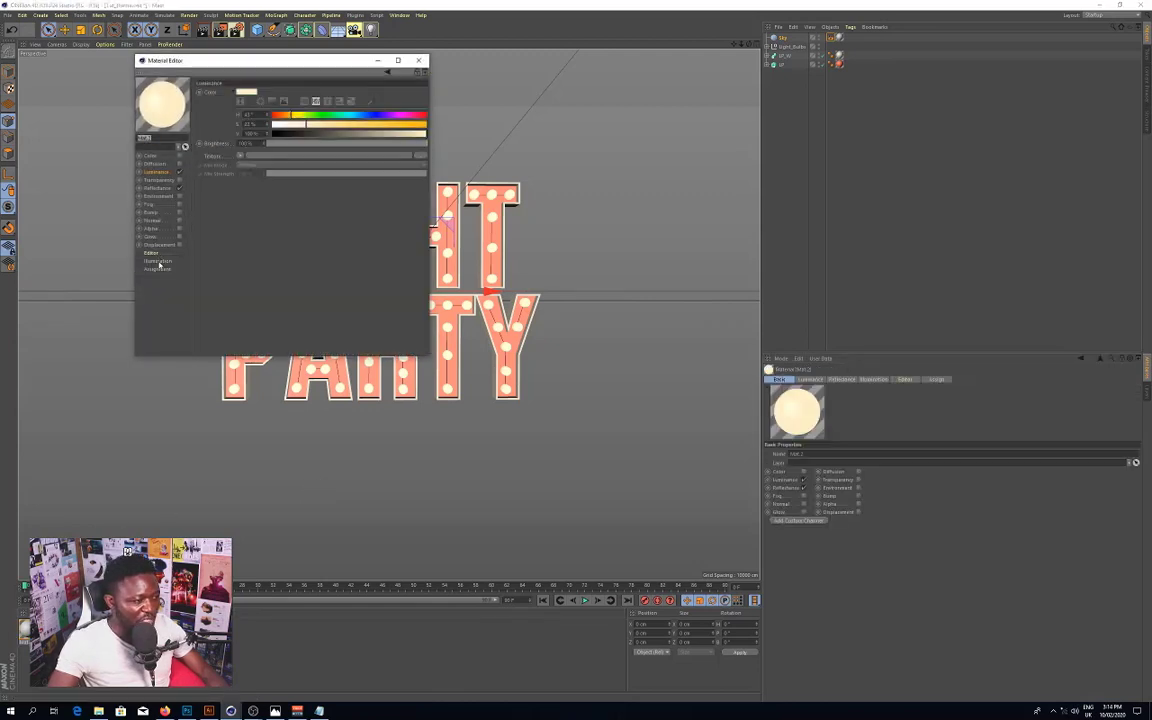
pyautogui.click(159, 261)
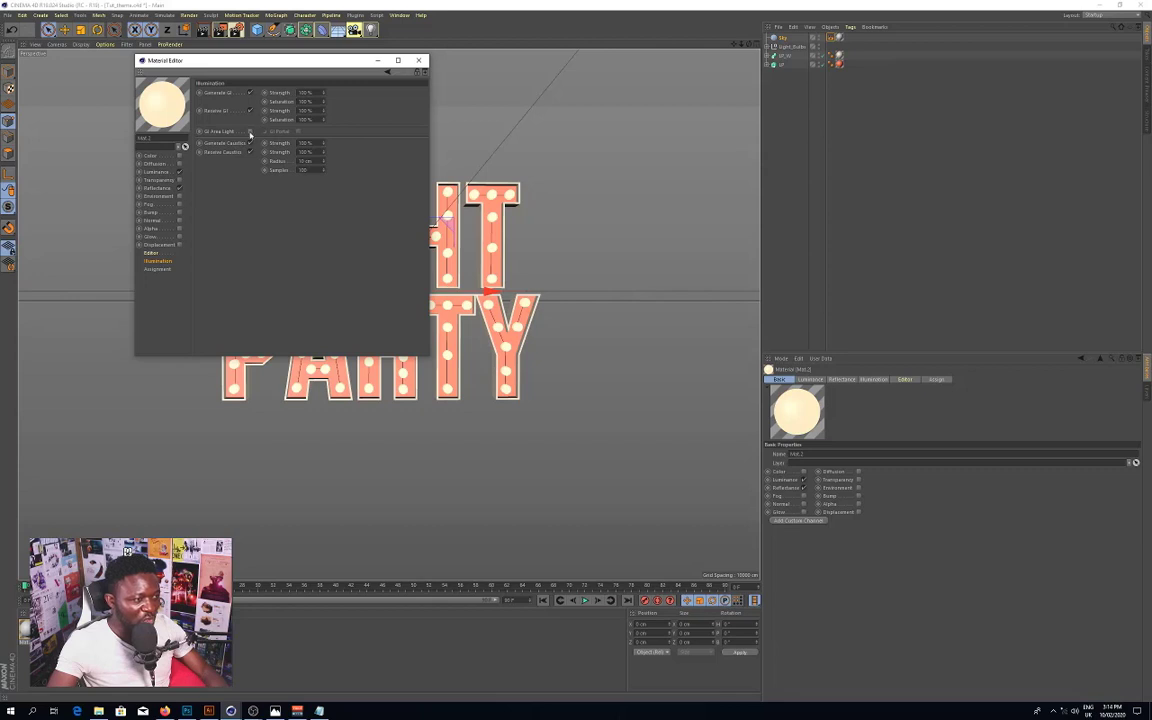
pyautogui.moveTo(261, 62); pyautogui.dragTo(526, 218)
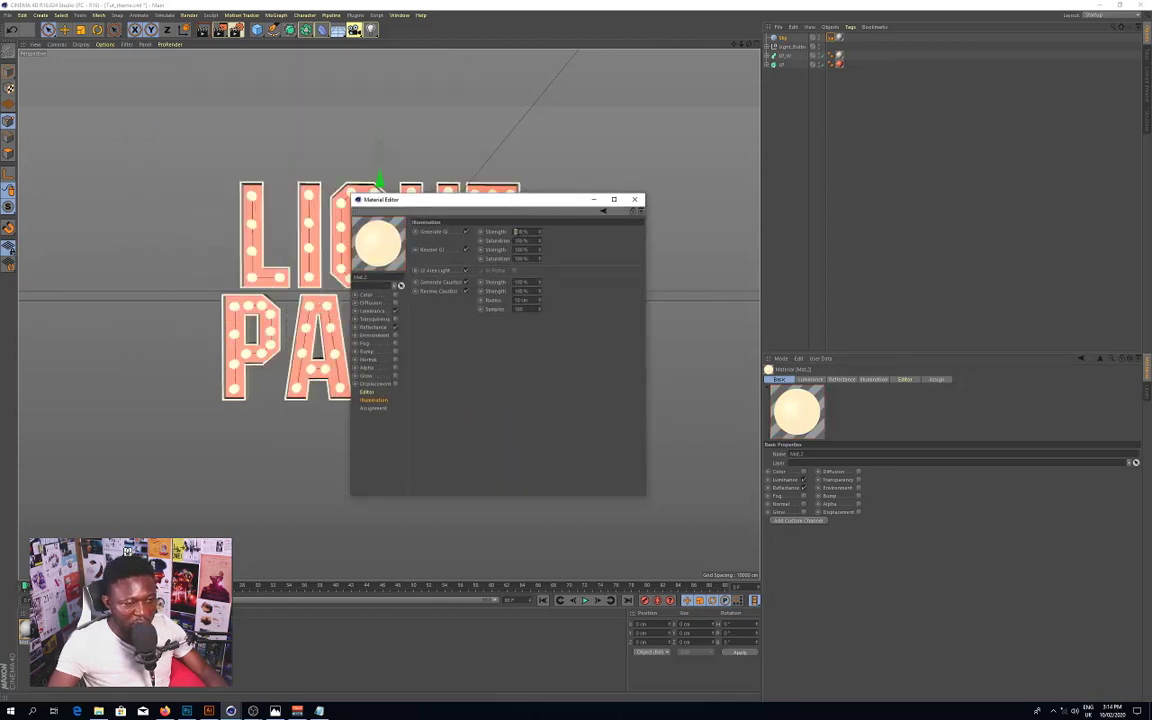
pyautogui.write('200')
pyautogui.press('Return')
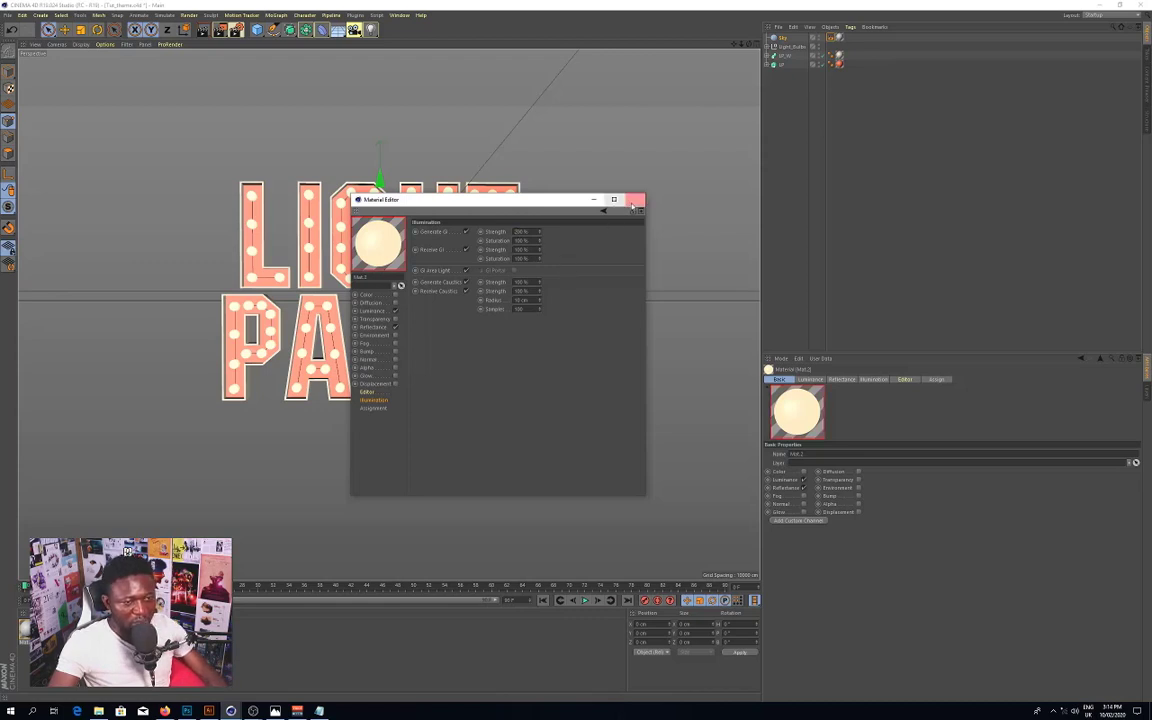
pyautogui.moveTo(520, 200); pyautogui.dragTo(635, 201)
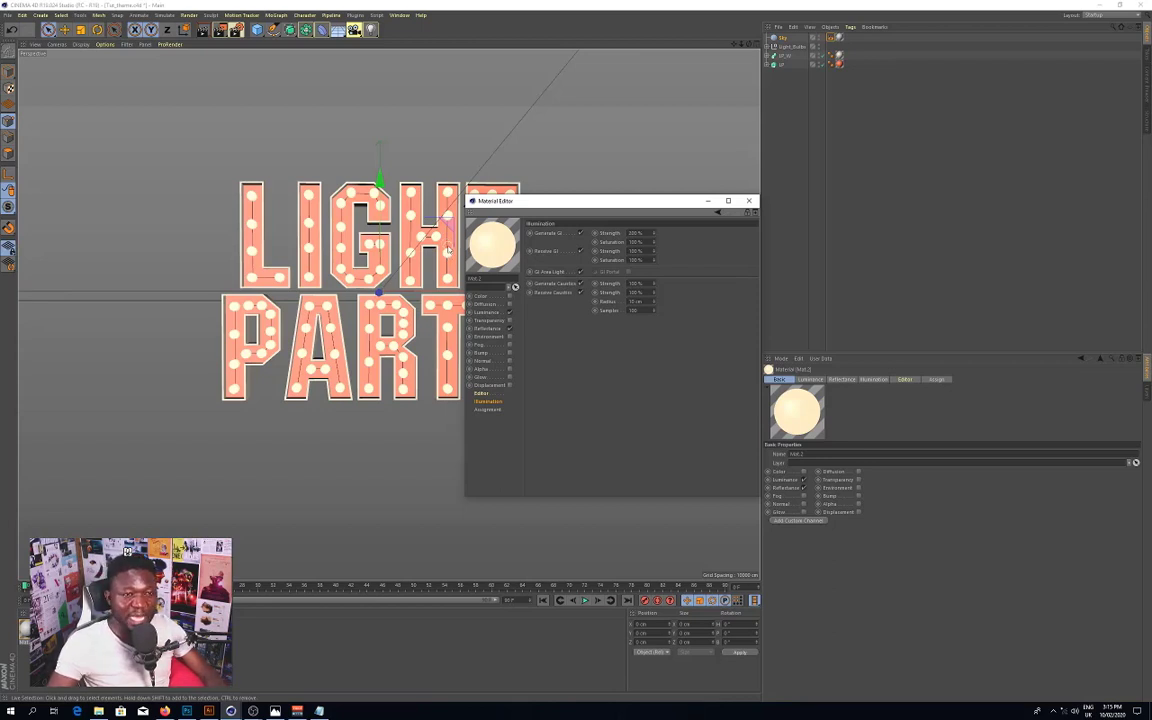
# Step: Close the material settings and render the perspective view to preview the Global Illumination on the lettering
pyautogui.click(748, 200)
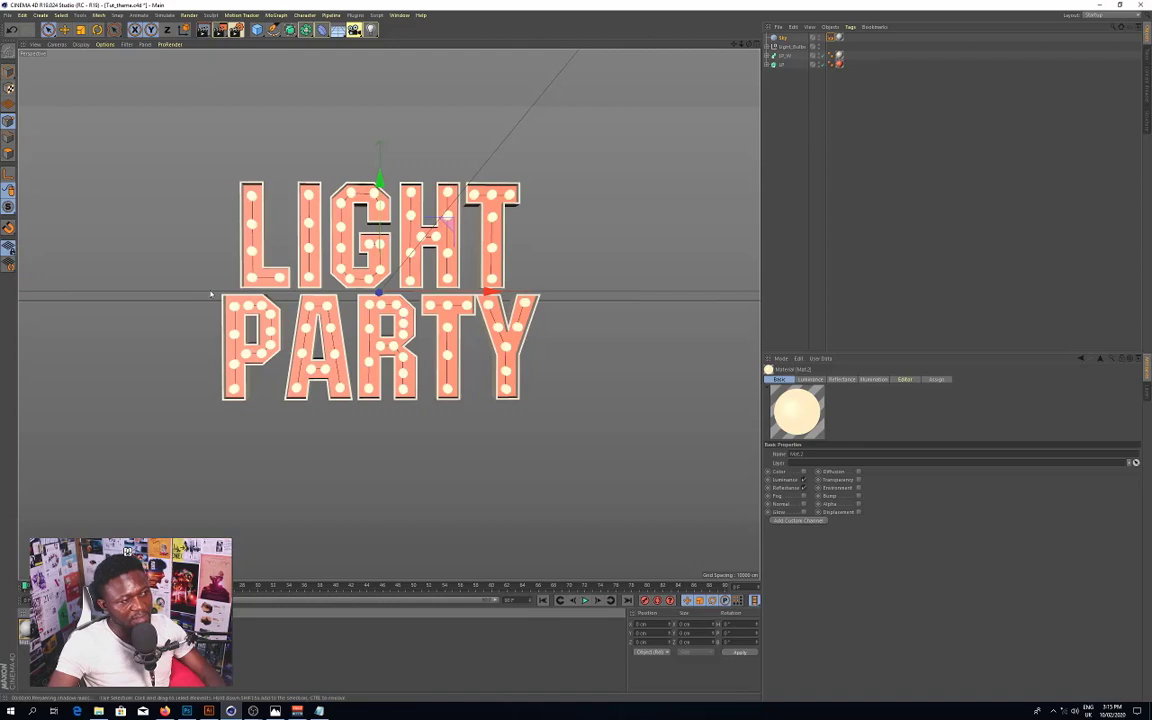
pyautogui.hotkey('ctrl', 'r')
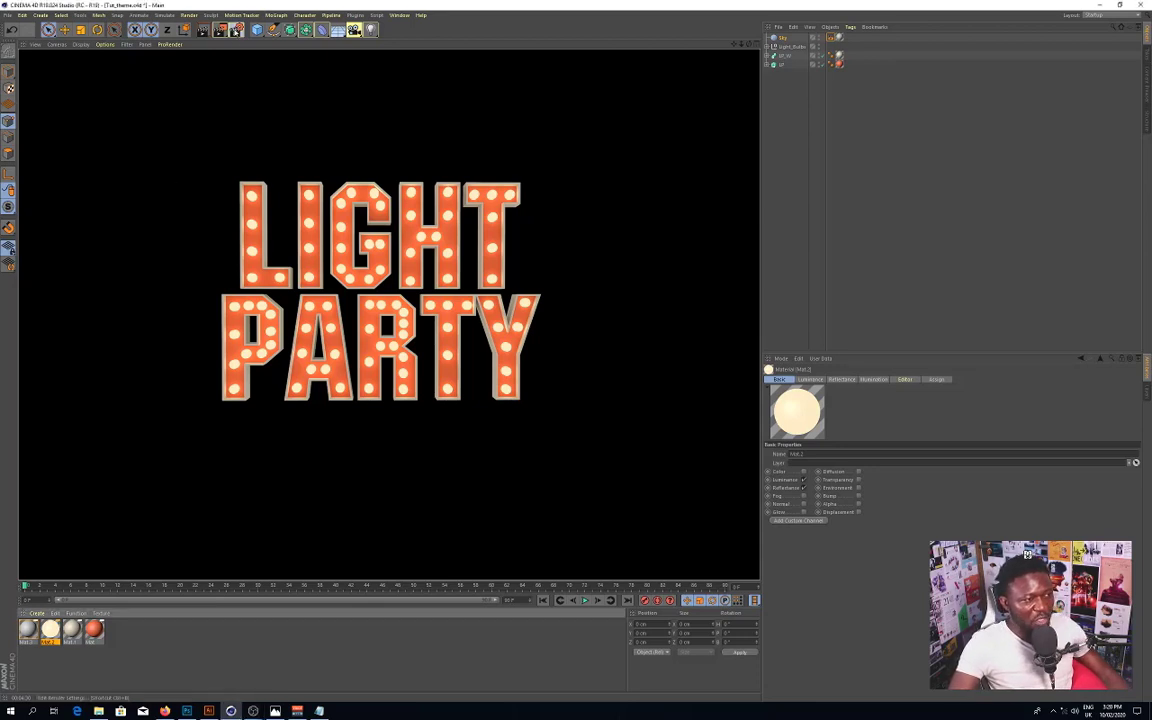
# Step: Add the Ambient Occlusion effect to the render settings and render the view again to preview it
pyautogui.click(236, 29)
pyautogui.rightClick(552, 285)
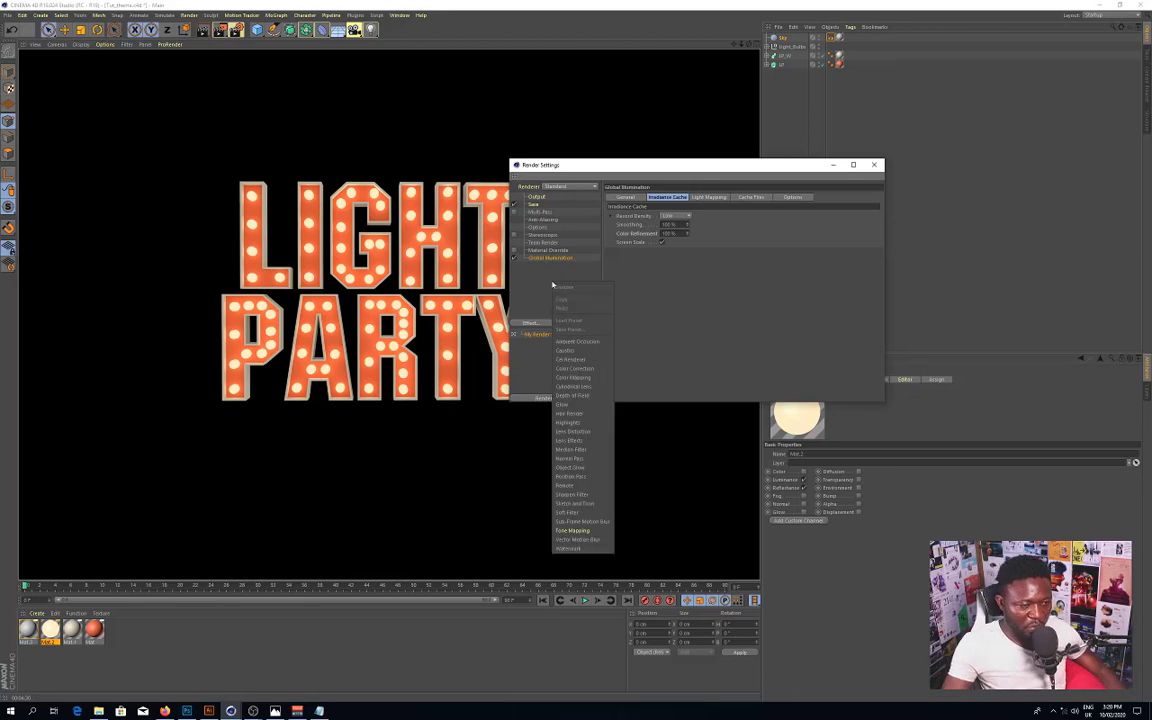
pyautogui.click(578, 341)
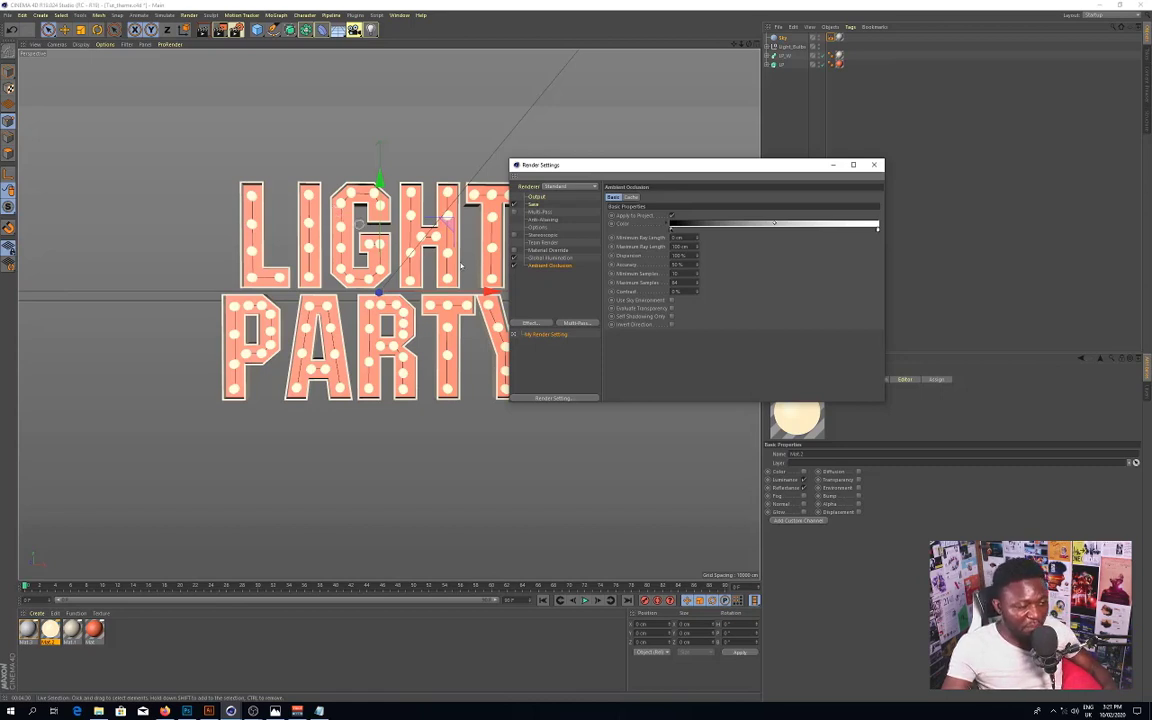
pyautogui.moveTo(689, 166); pyautogui.dragTo(788, 189)
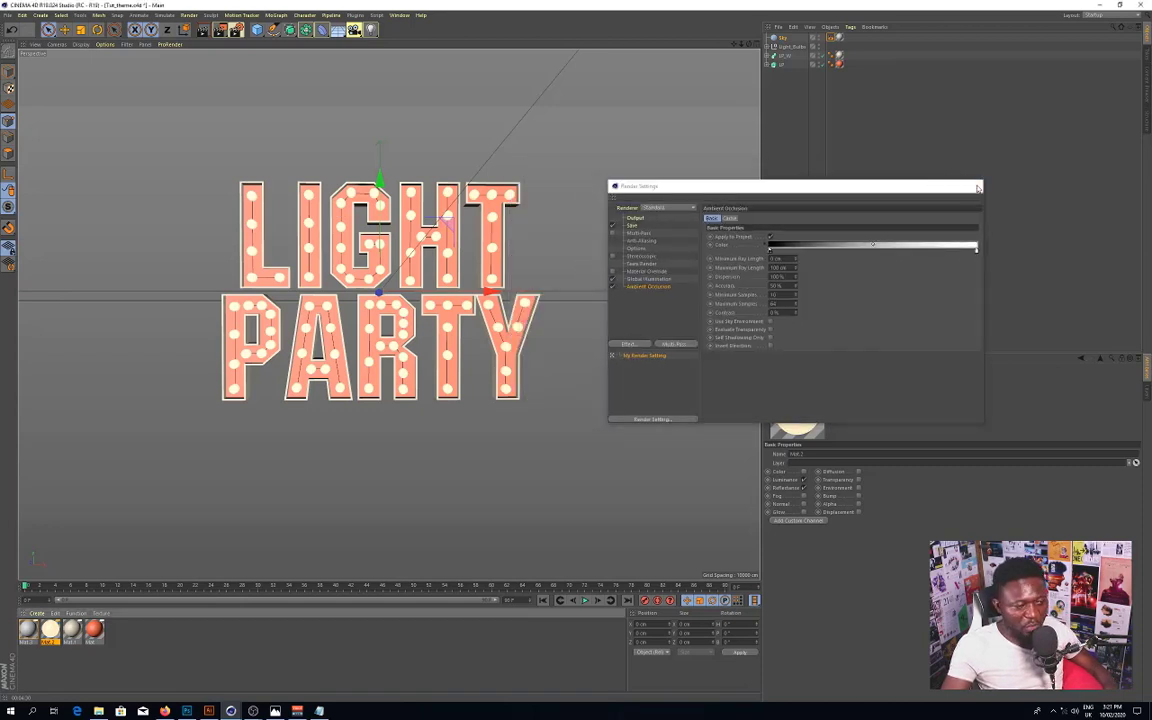
pyautogui.click(977, 187)
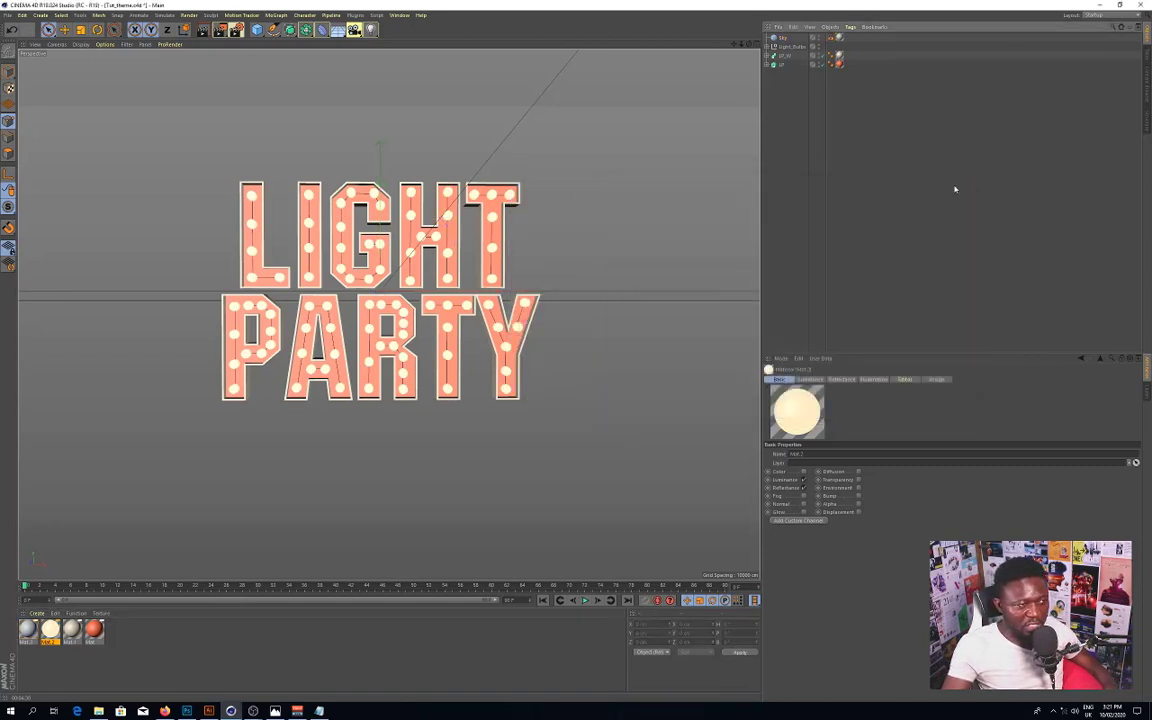
pyautogui.click(201, 32)
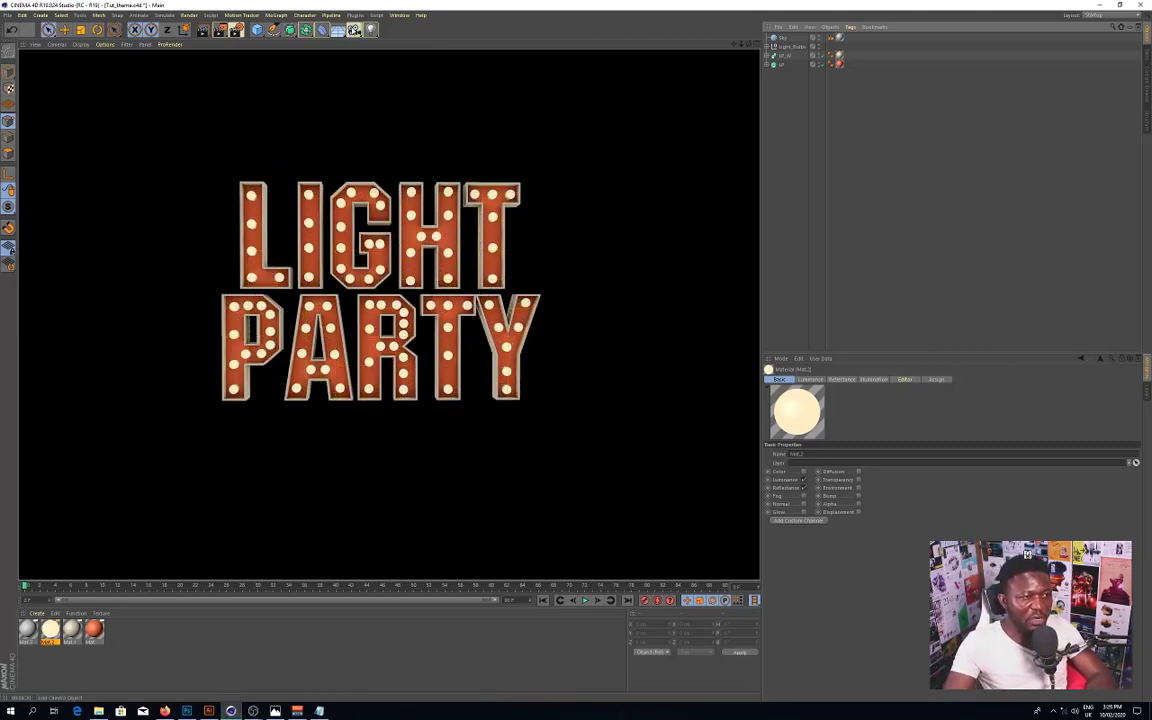
# Step: Add a camera to the scene and set its focal length to the Tele (135 mm) preset
pyautogui.click(354, 30)
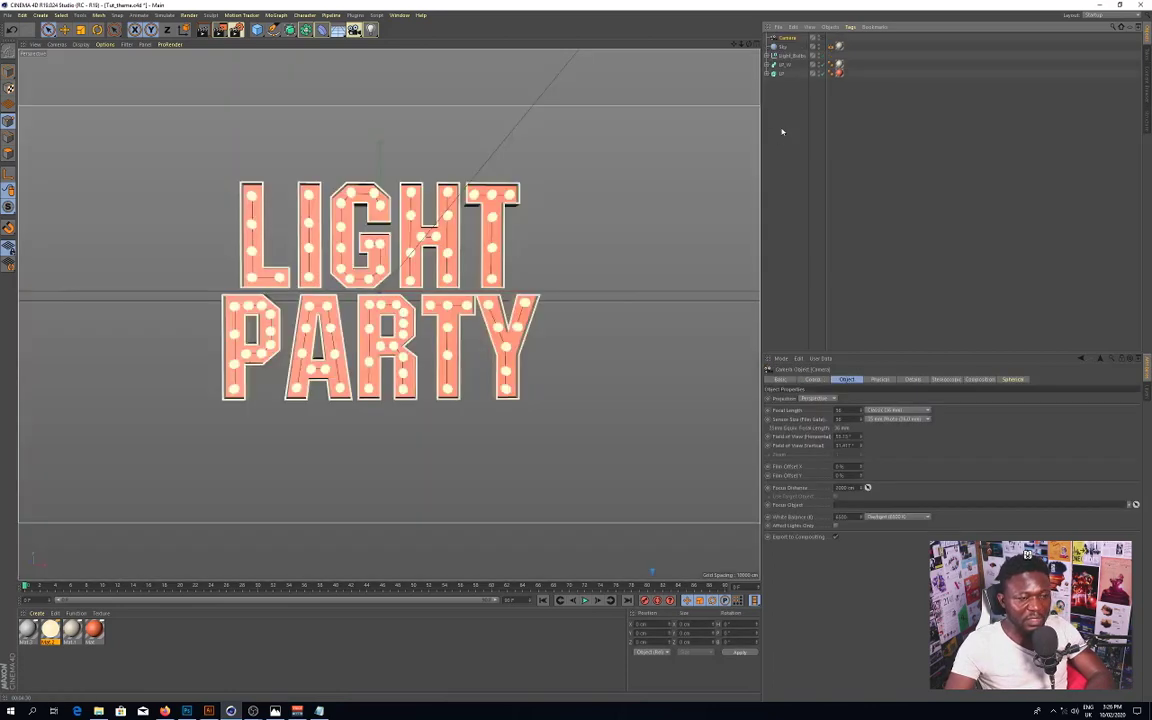
pyautogui.click(900, 420)
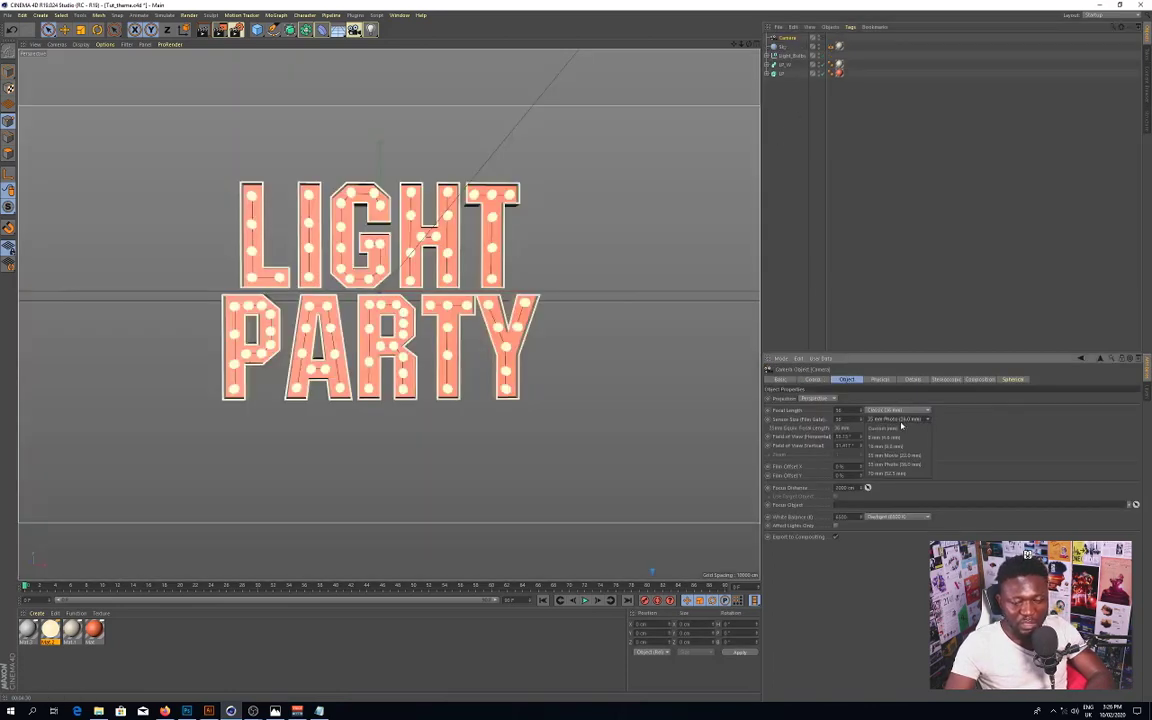
pyautogui.click(900, 411)
pyautogui.click(900, 411)
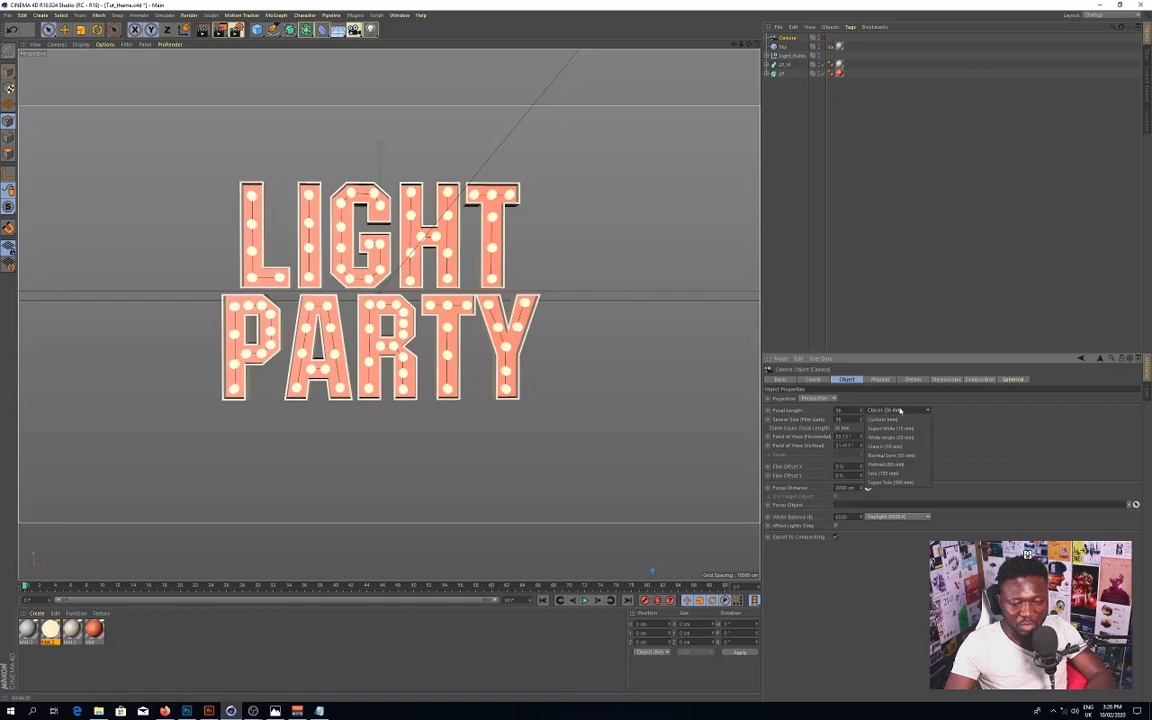
pyautogui.click(898, 473)
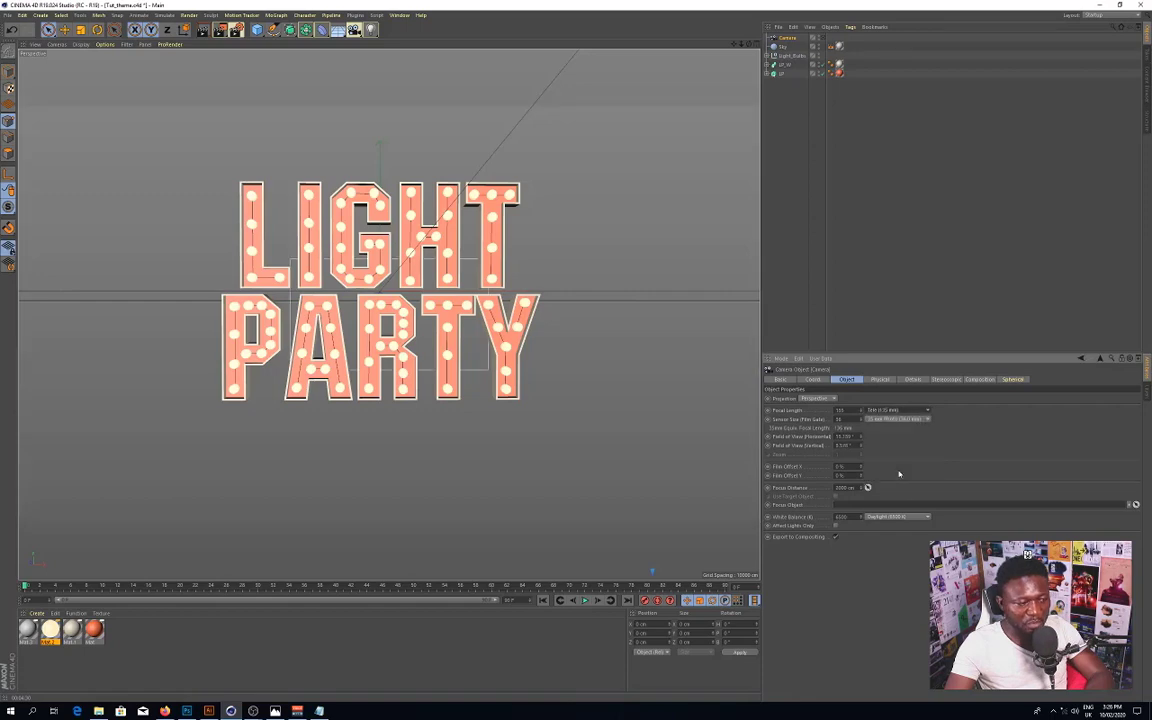
# Step: Look through the new camera and reframe it so the whole LIGHT PARTY lettering fits in the view
pyautogui.click(822, 38)
pyautogui.scroll(-8, 679, 67)
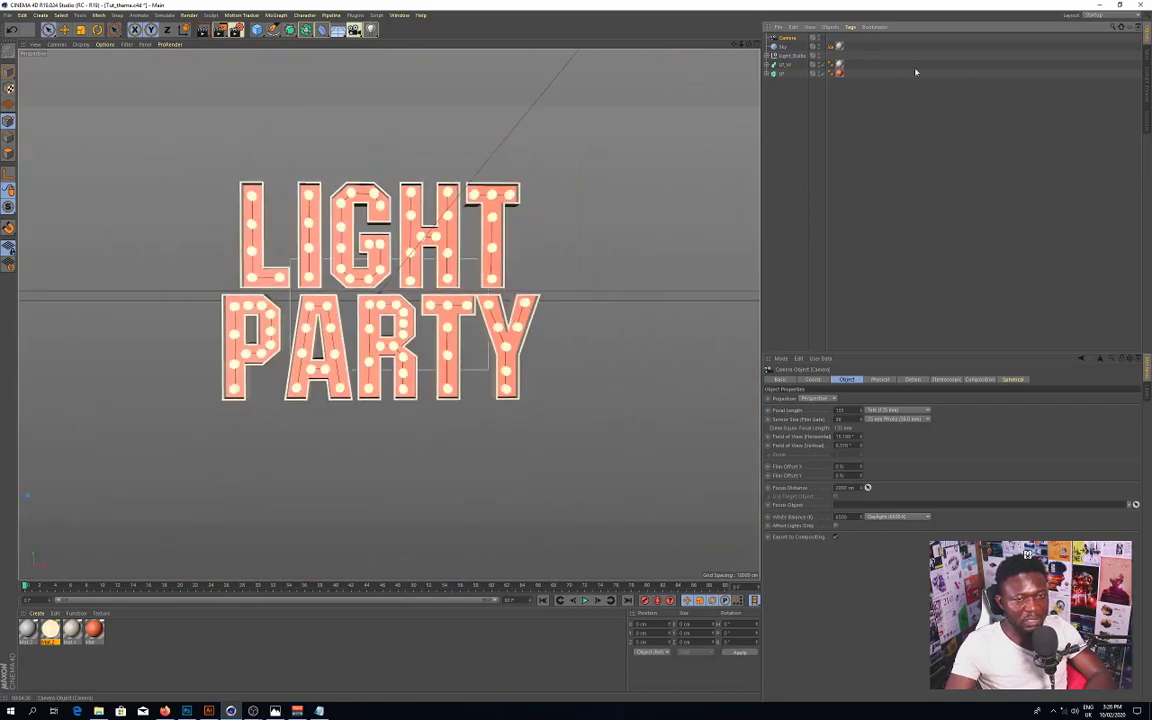
pyautogui.click(822, 39)
pyautogui.click(822, 38)
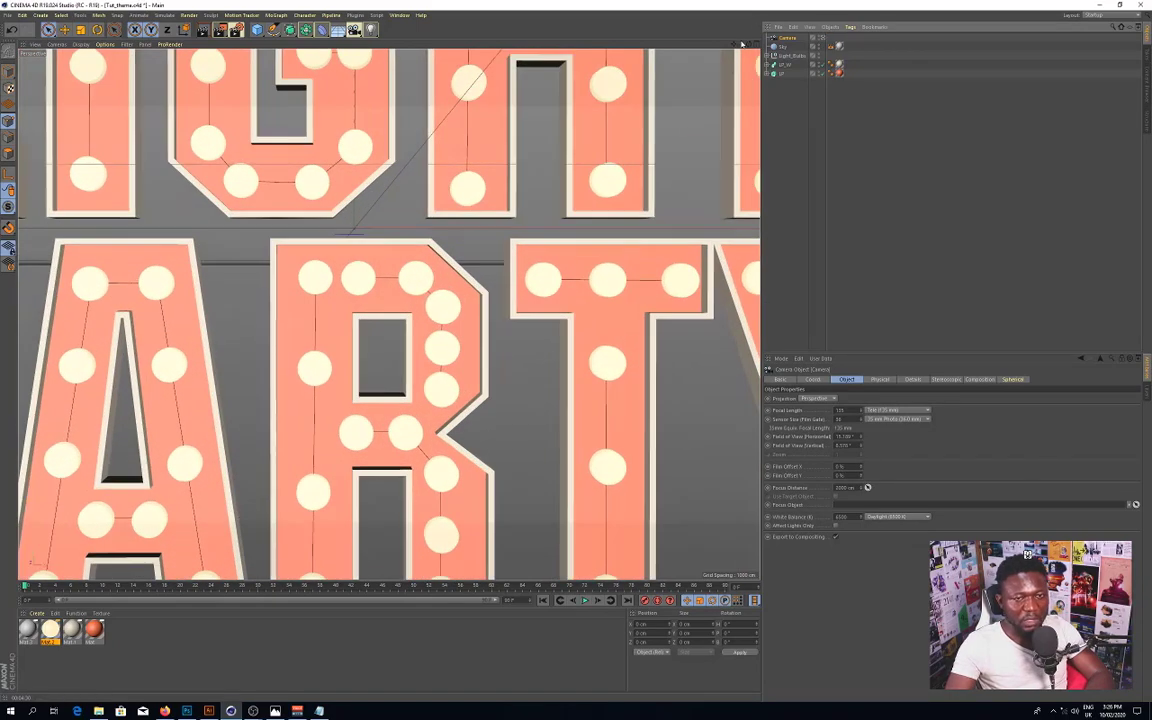
pyautogui.moveTo(741, 44); pyautogui.dragTo(742, 38)
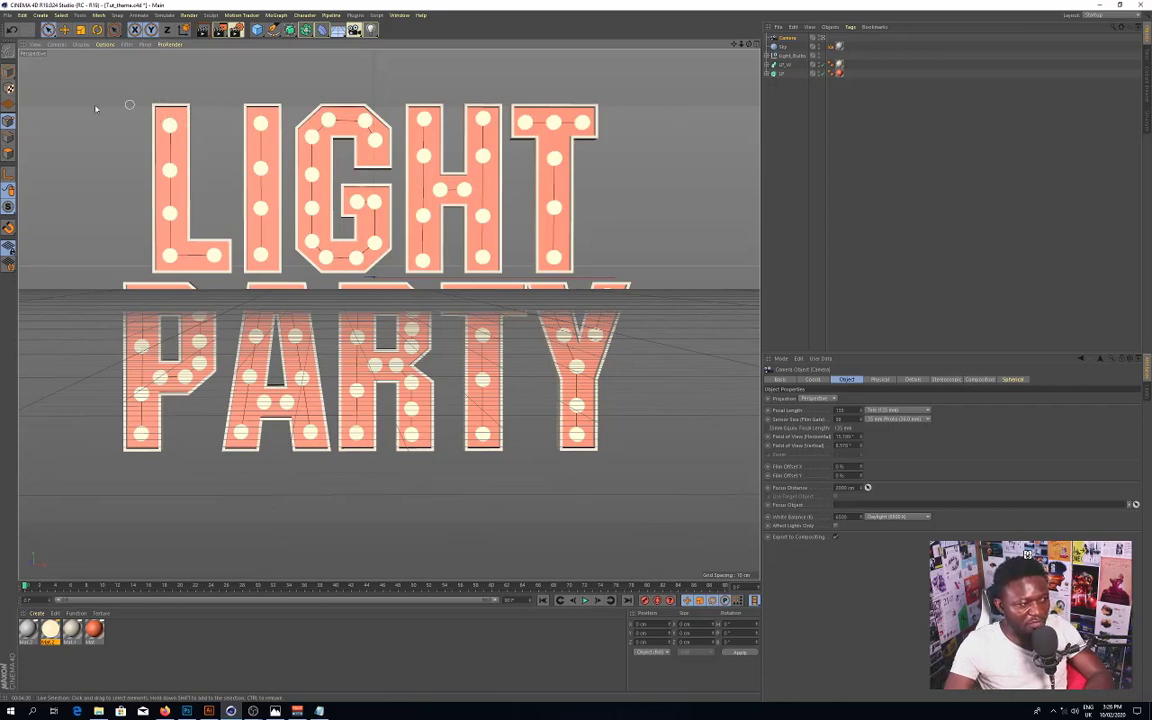
pyautogui.moveTo(734, 44); pyautogui.dragTo(745, 77)
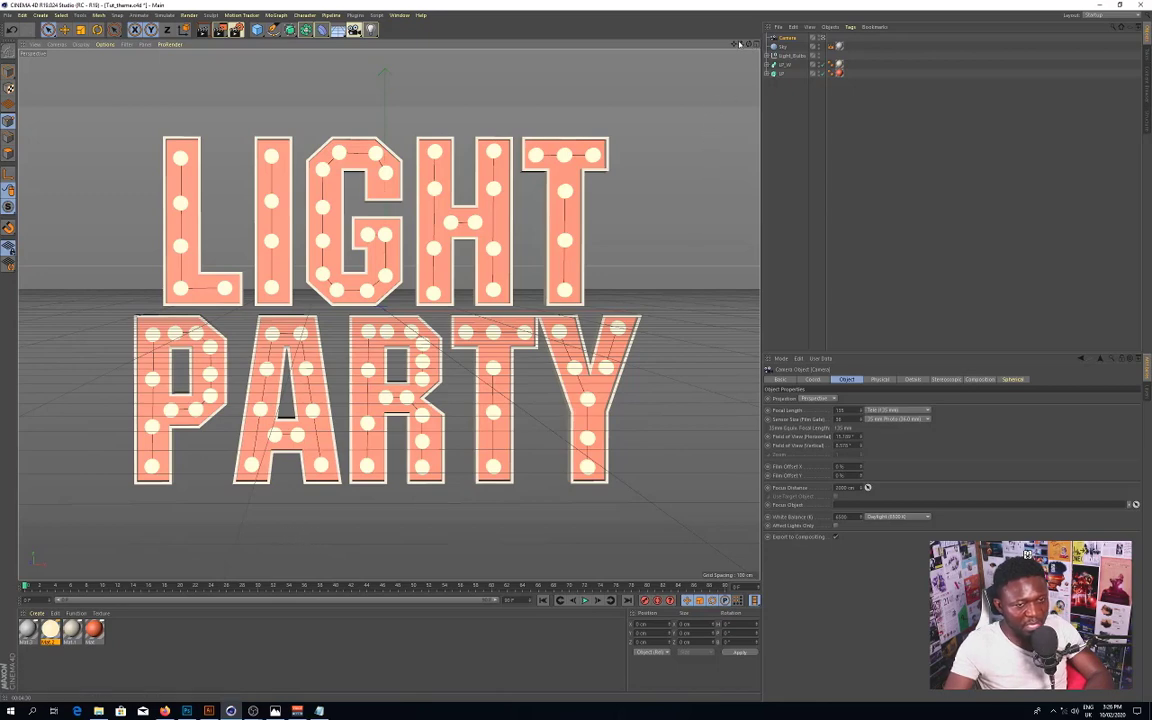
# Step: Browse the render output location to TrainingProjects > Party Light on drive E and create and open a new folder named Theme
pyautogui.moveTo(734, 45); pyautogui.dragTo(736, 43)
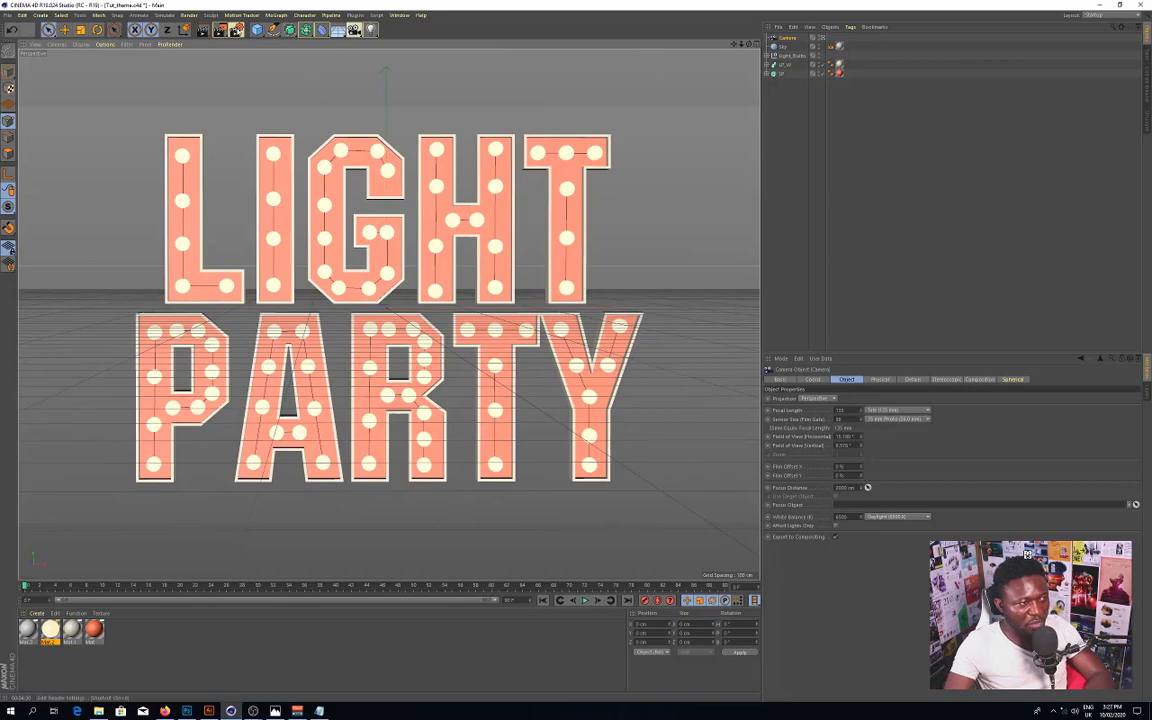
pyautogui.click(237, 31)
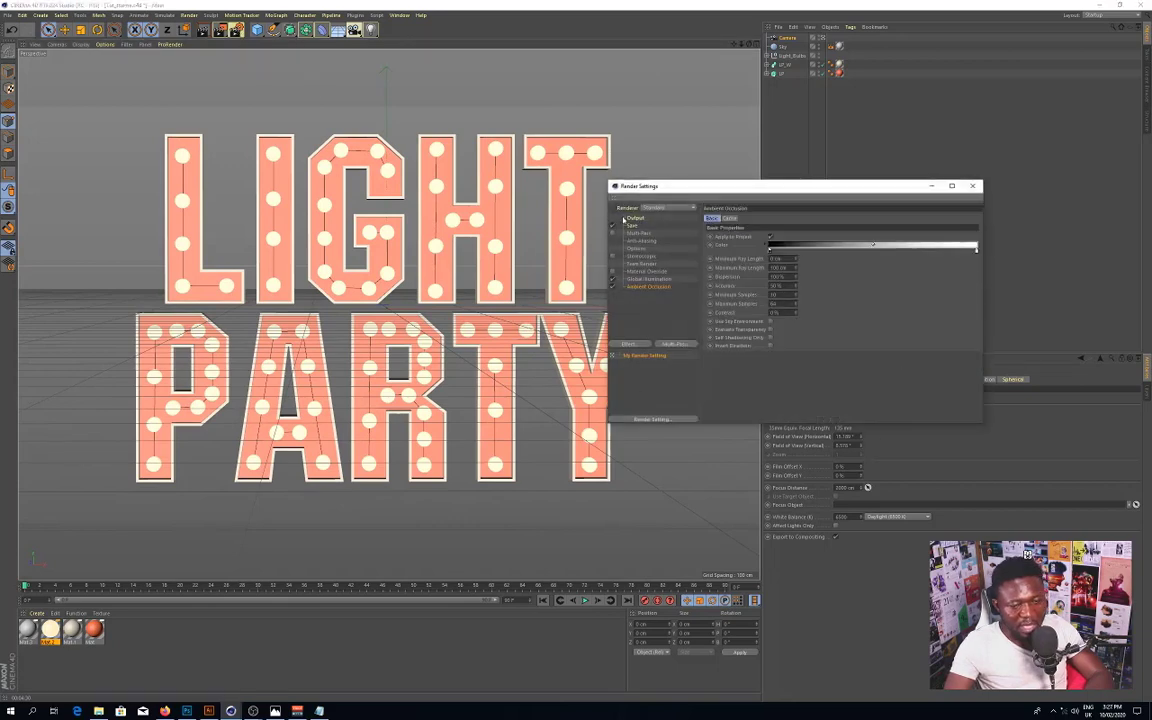
pyautogui.click(634, 226)
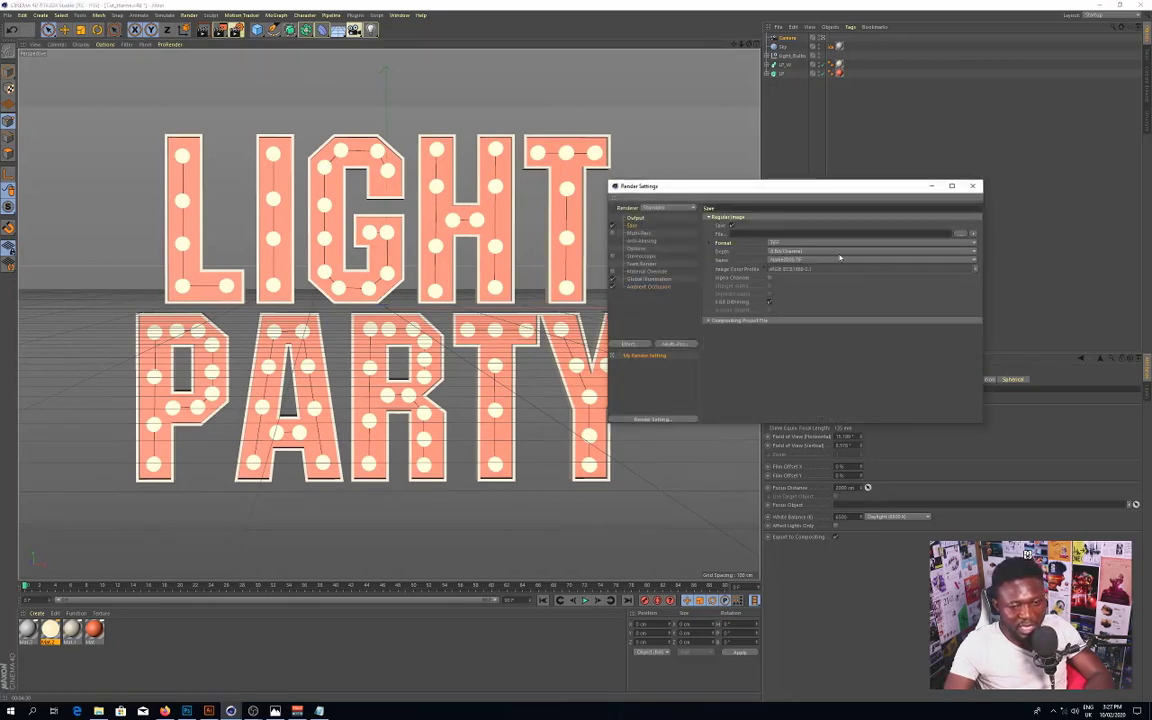
pyautogui.click(962, 234)
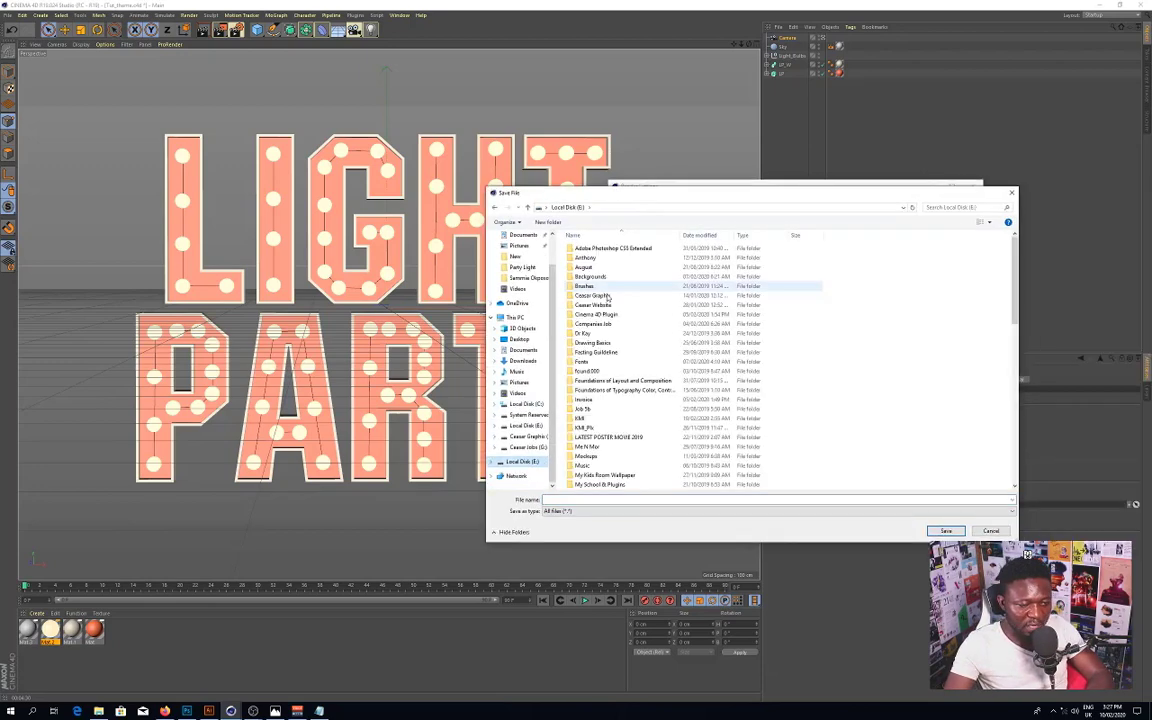
pyautogui.scroll(-10, 607, 298)
pyautogui.doubleClick(600, 308)
pyautogui.doubleClick(594, 309)
pyautogui.hotkey('ctrl', 'shift', 'n')
pyautogui.write('Theme')
pyautogui.press('Return')
pyautogui.press('Return')
# Step: Name the render output file Theme_3D and enable its alpha channel with straight and separate alpha
pyautogui.click(633, 499)
pyautogui.write('Theme_L')
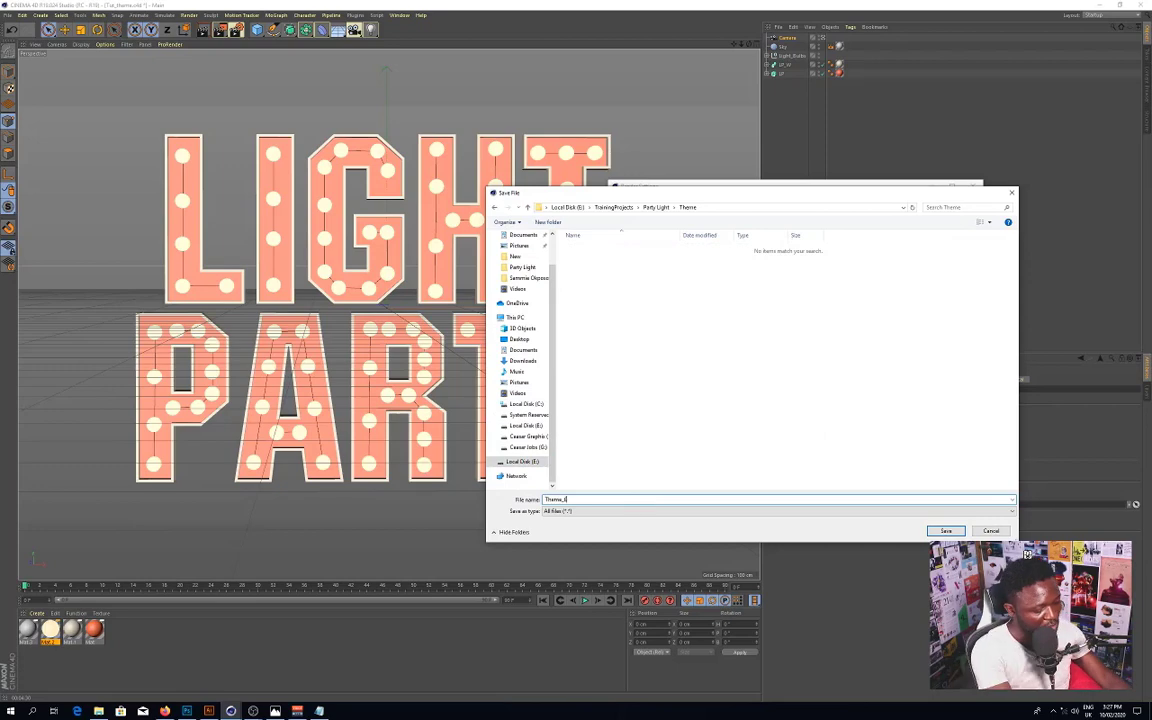
pyautogui.press('Return')
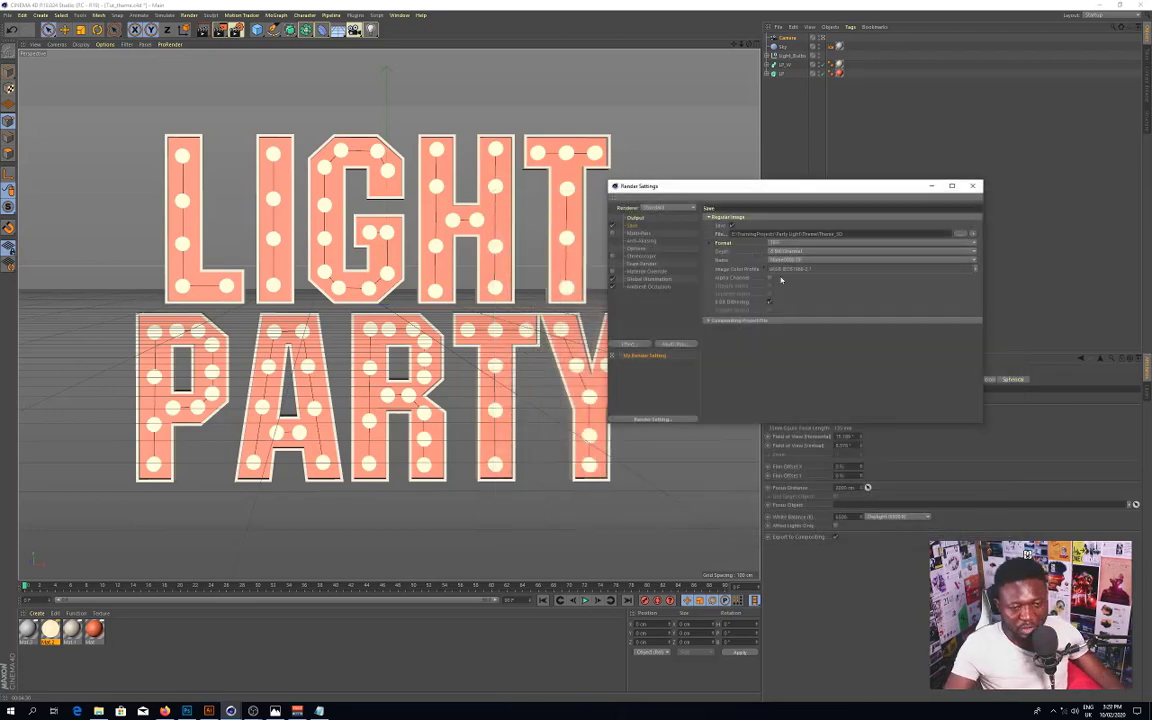
pyautogui.click(769, 278)
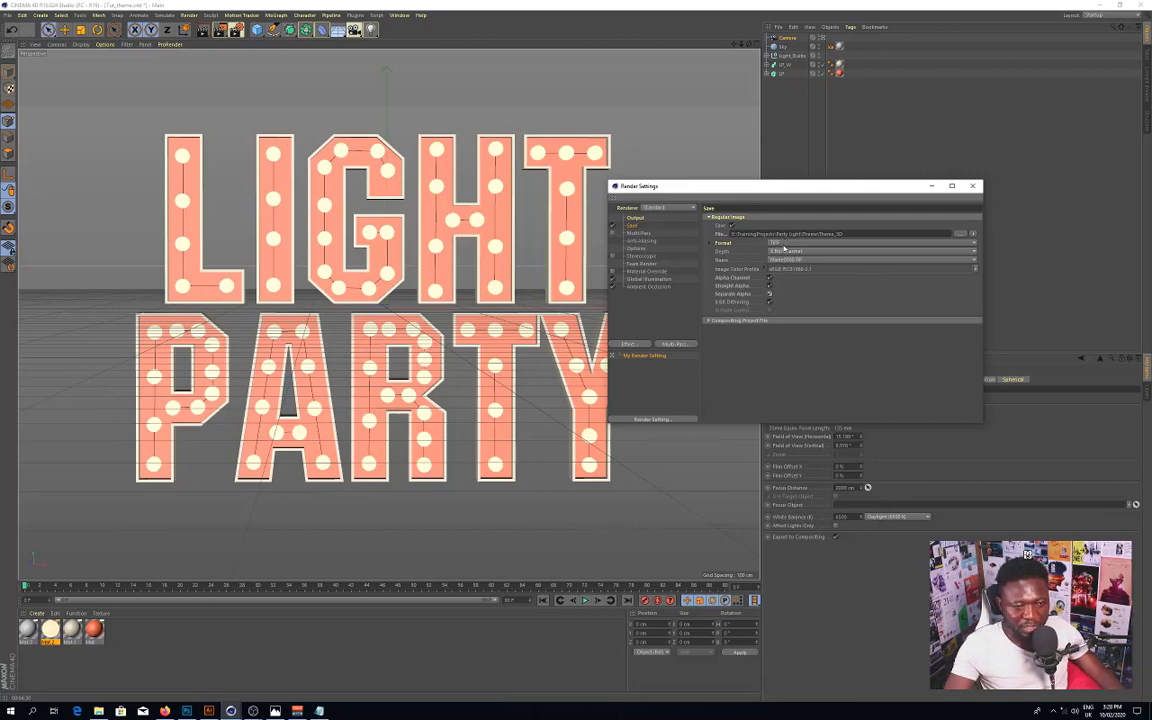
pyautogui.click(975, 187)
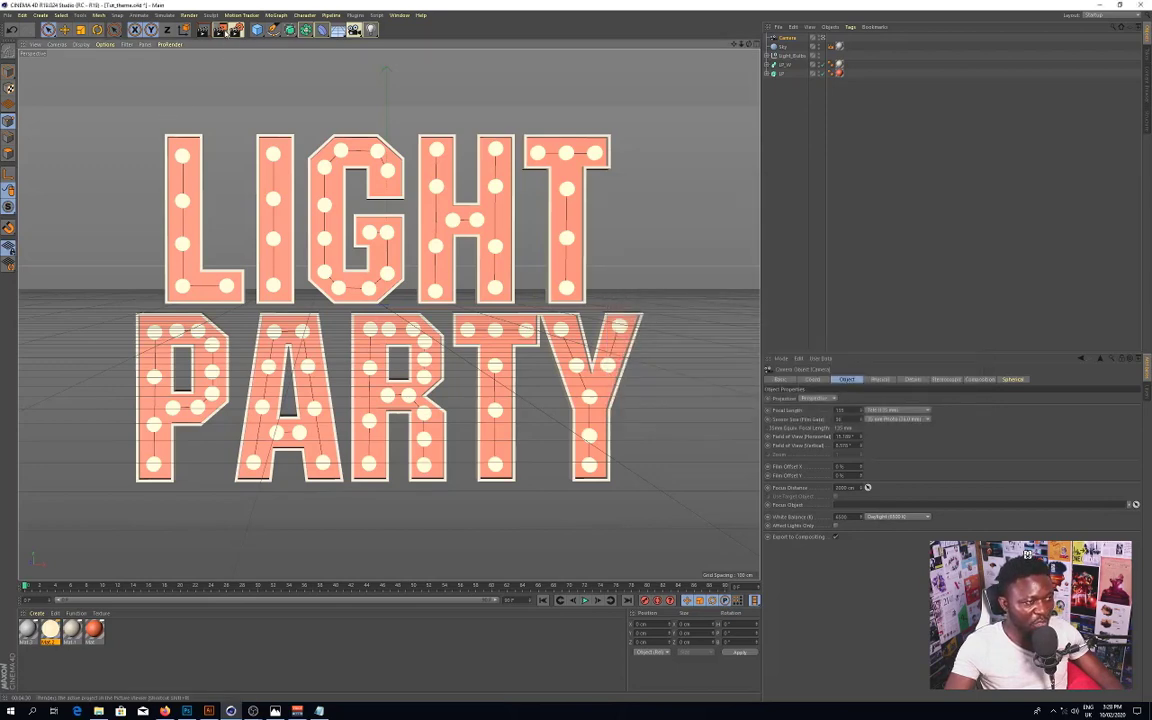
# Step: Render the LIGHT PARTY scene to the Picture Viewer
pyautogui.click(219, 29)
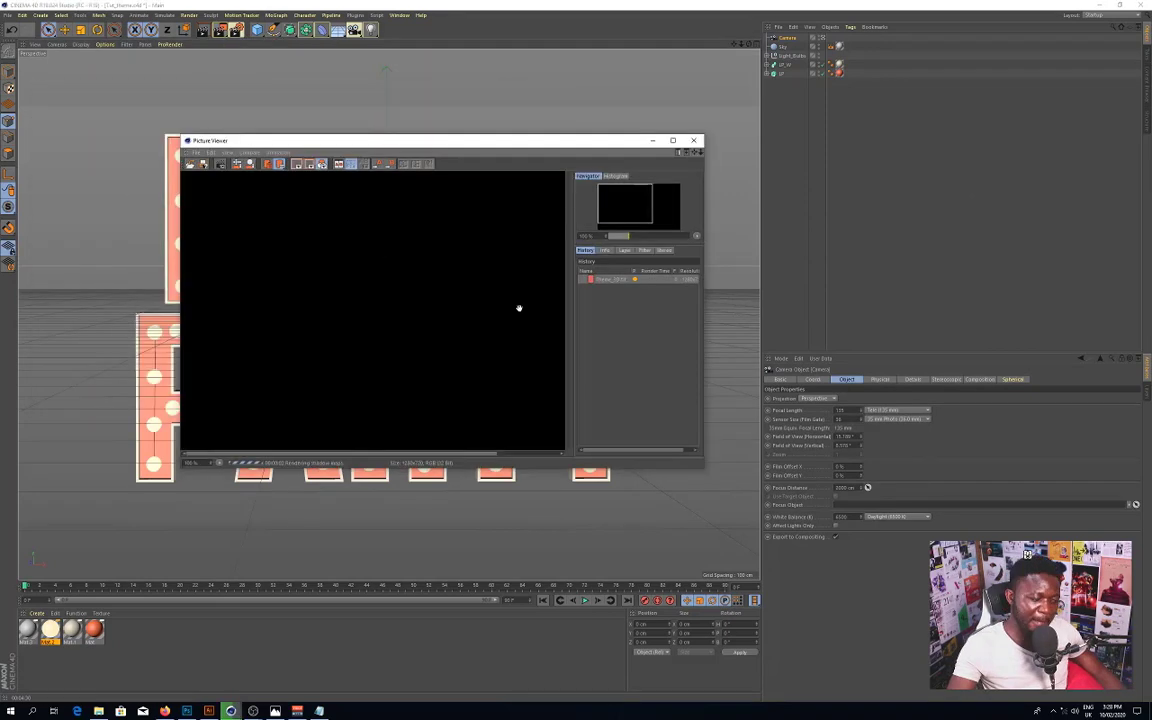
pyautogui.click(250, 680)
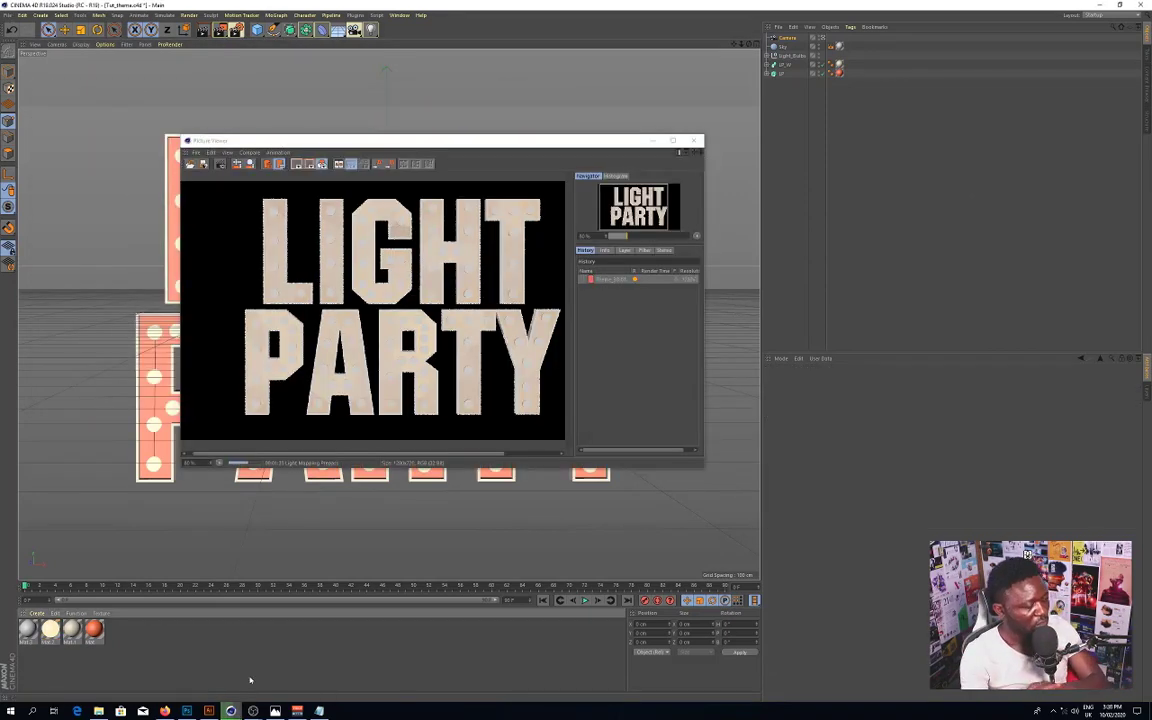
pyautogui.click(424, 276)
pyautogui.scroll(-1, 424, 276)
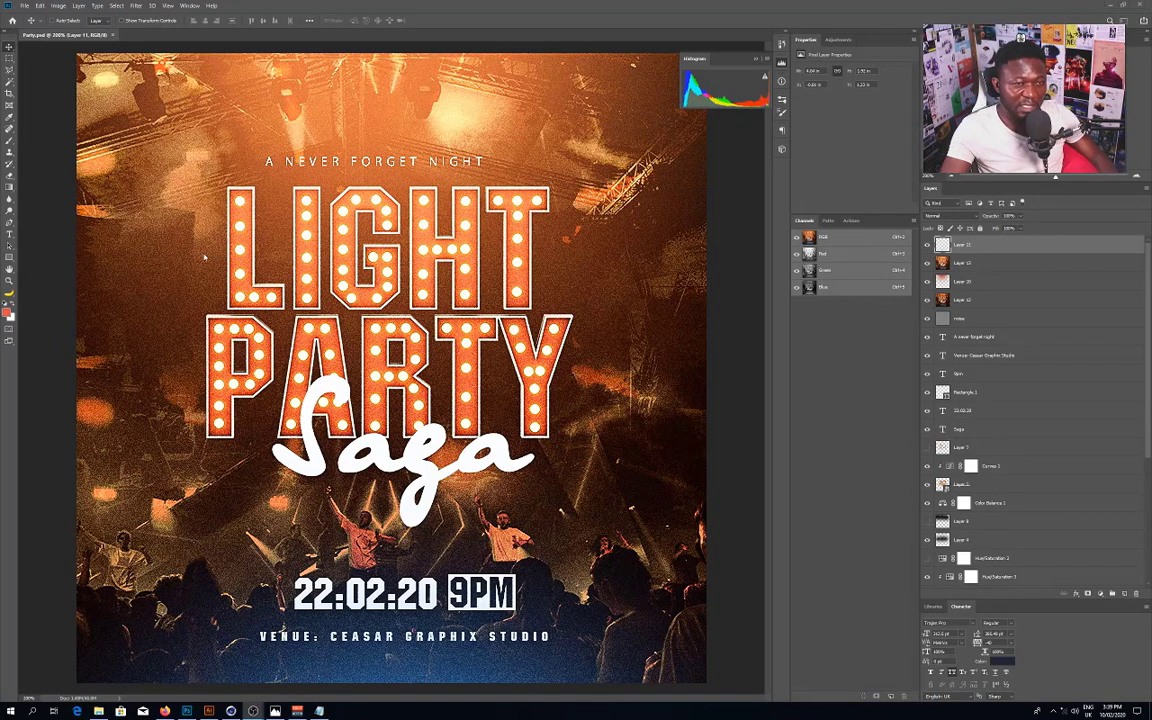
# Step: Switch to Photoshop and create a 700 by 700 pixel document named LP SAGA at 300 pixels/inch
pyautogui.click(25, 6)
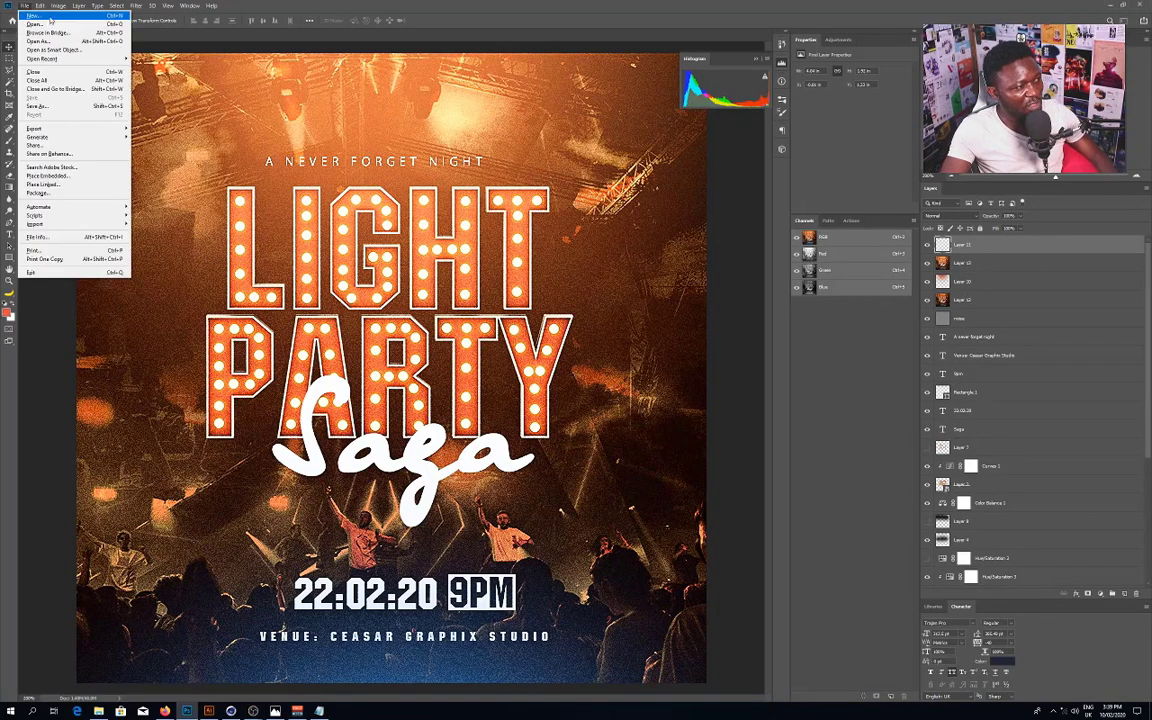
pyautogui.click(44, 16)
pyautogui.click(765, 311)
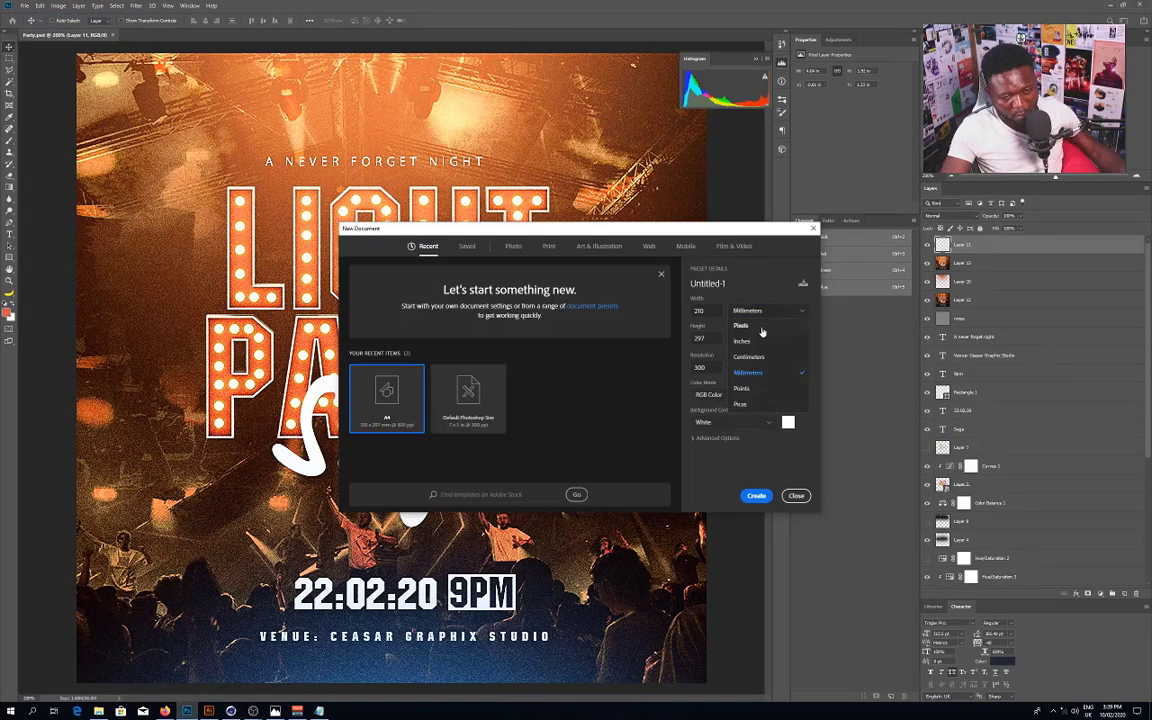
pyautogui.click(742, 326)
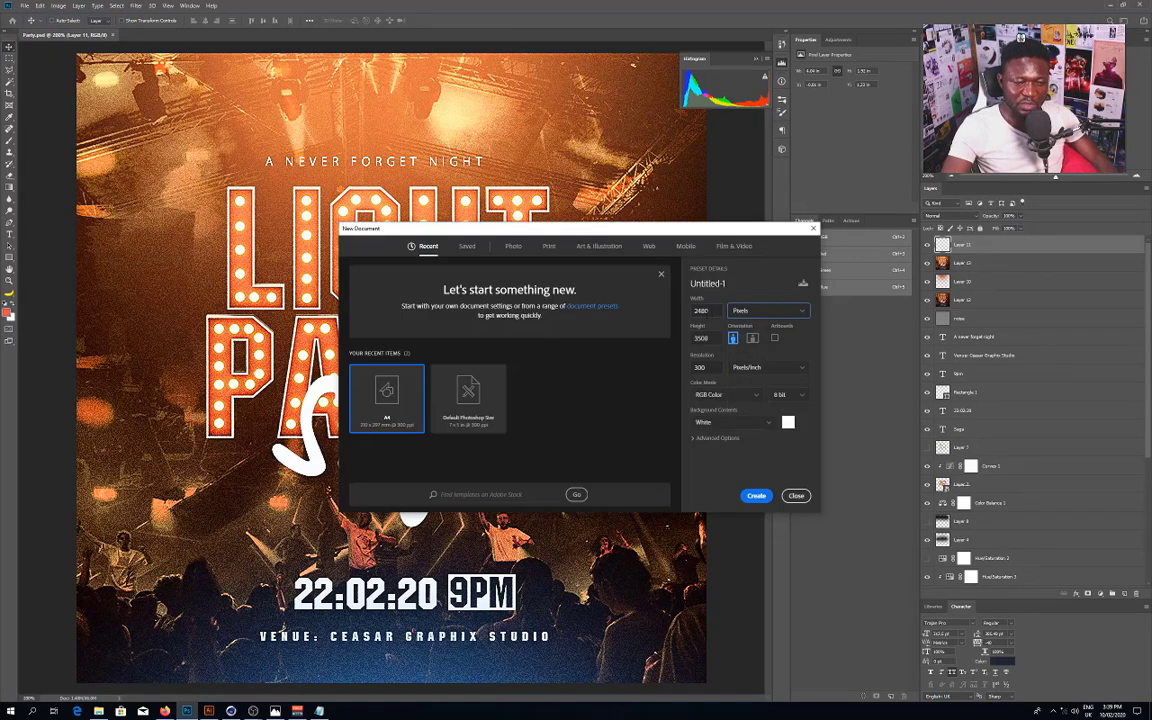
pyautogui.moveTo(708, 311); pyautogui.dragTo(659, 318)
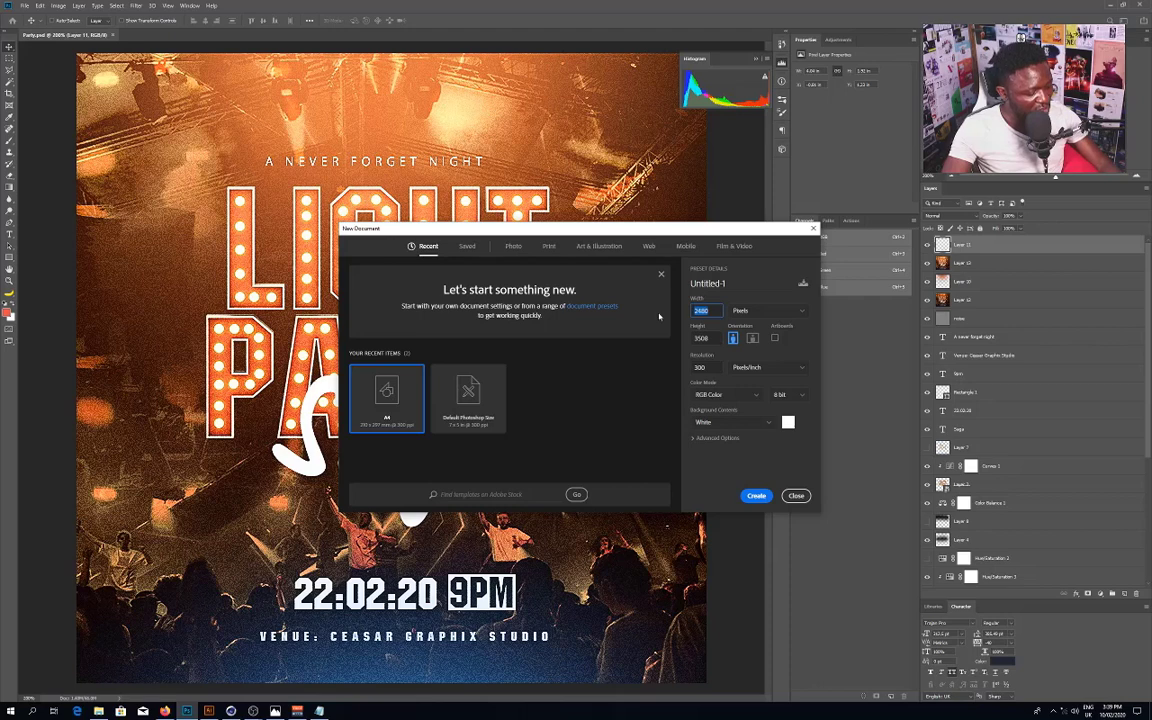
pyautogui.write('700')
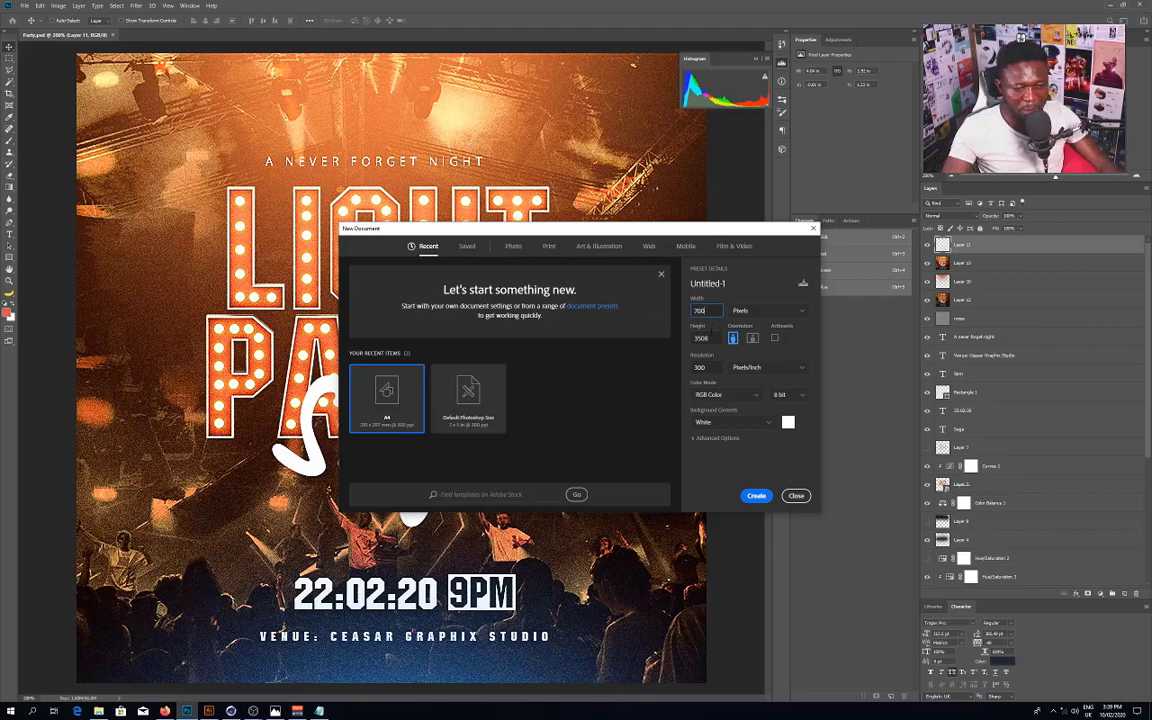
pyautogui.press('Tab')
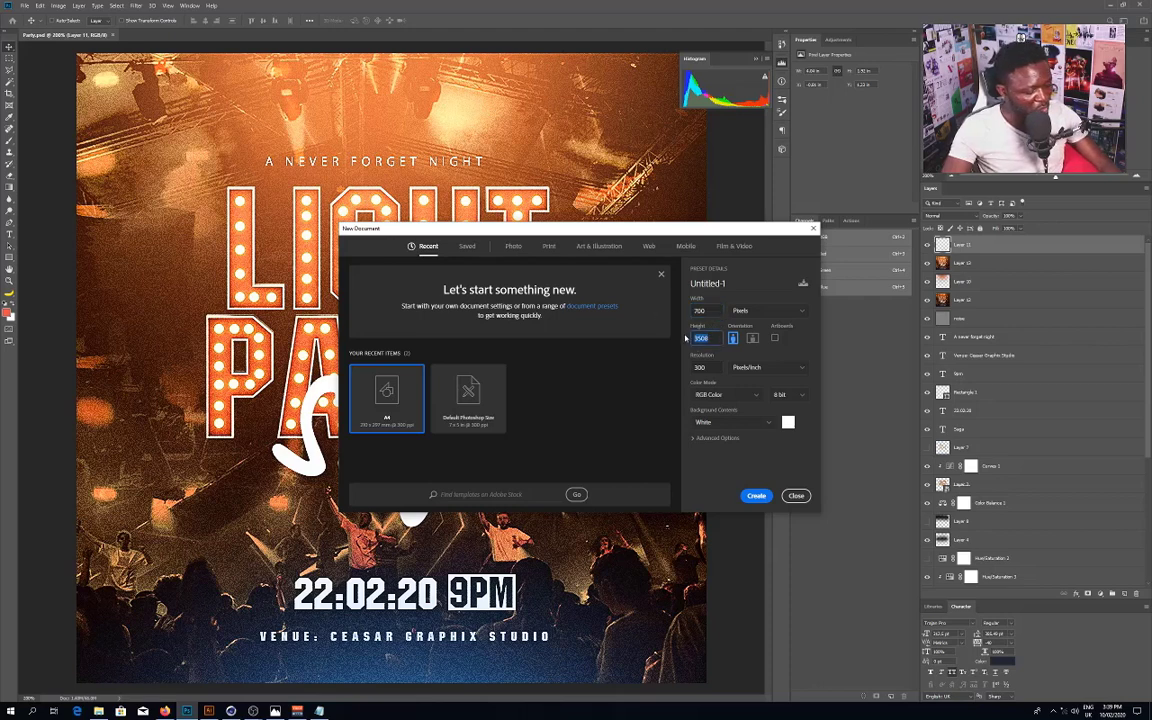
pyautogui.write('700')
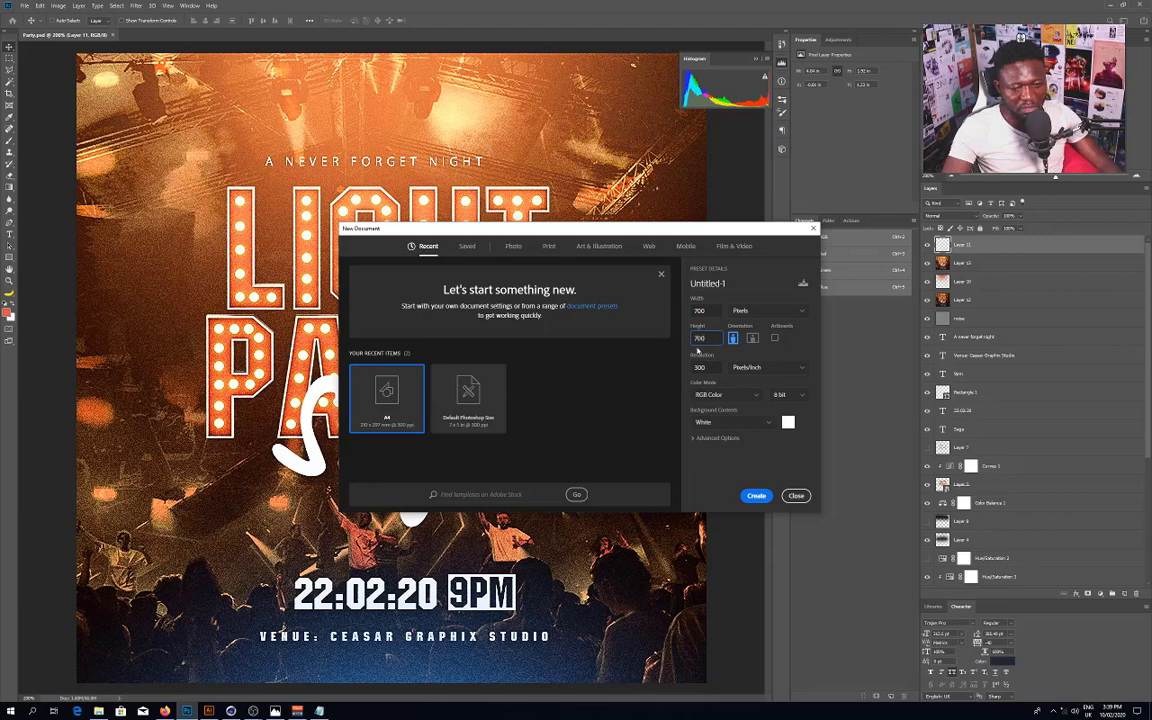
pyautogui.click(733, 283)
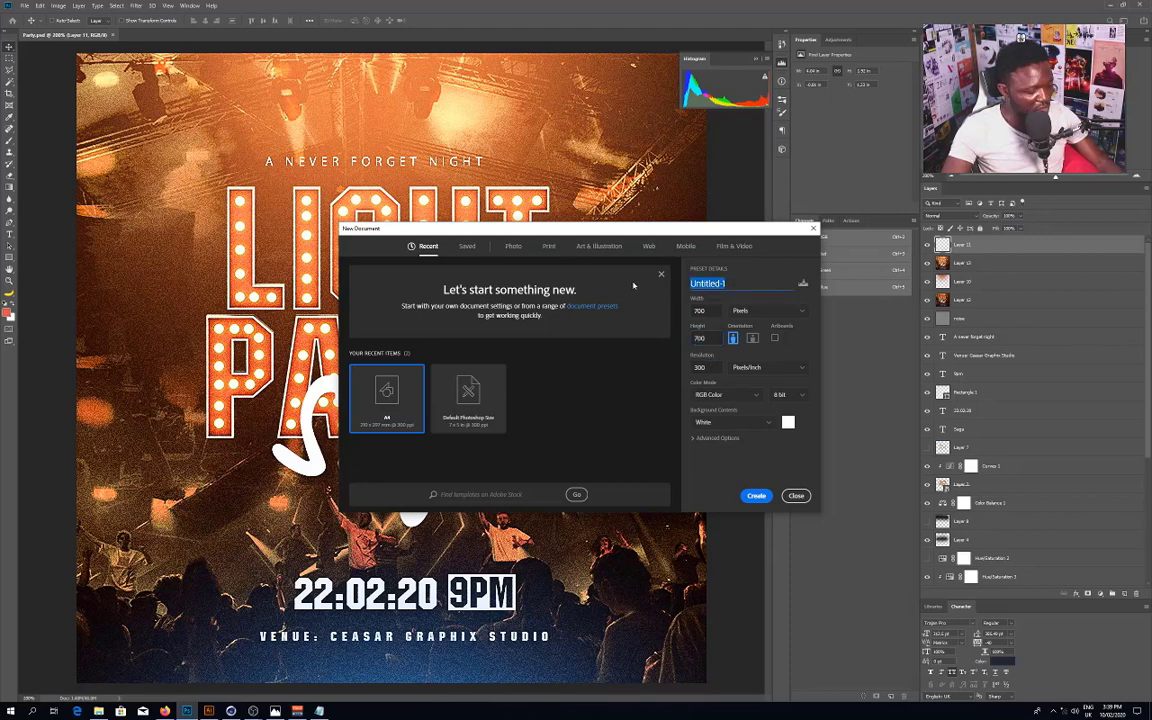
pyautogui.write('LP SAGA')
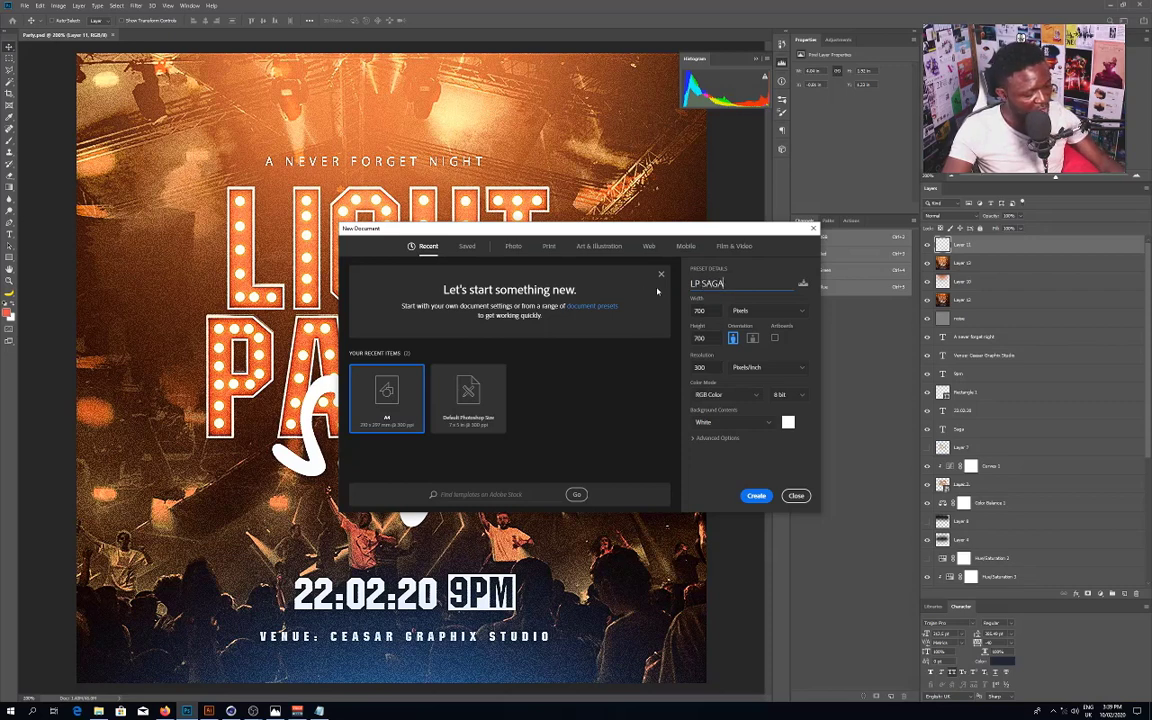
pyautogui.click(756, 495)
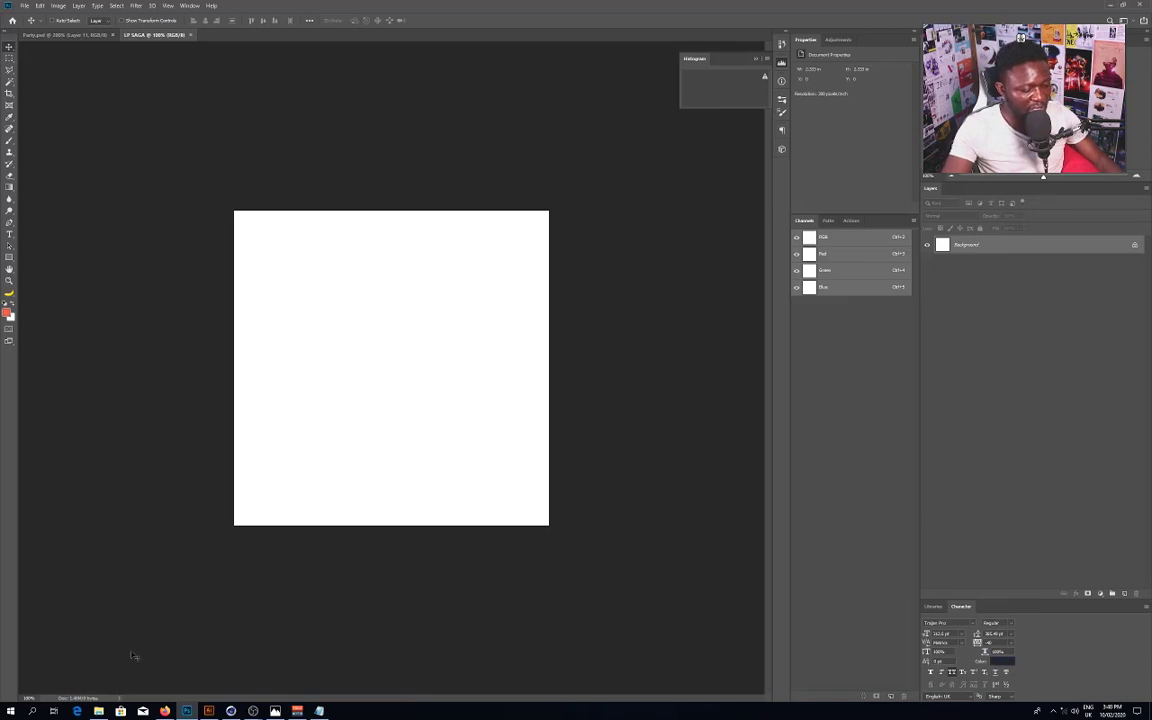
# Step: Open the rendered Theme_3D.tif as its own document in Photoshop and put the histogram away
pyautogui.click(98, 711)
pyautogui.moveTo(441, 2); pyautogui.dragTo(442, 35)
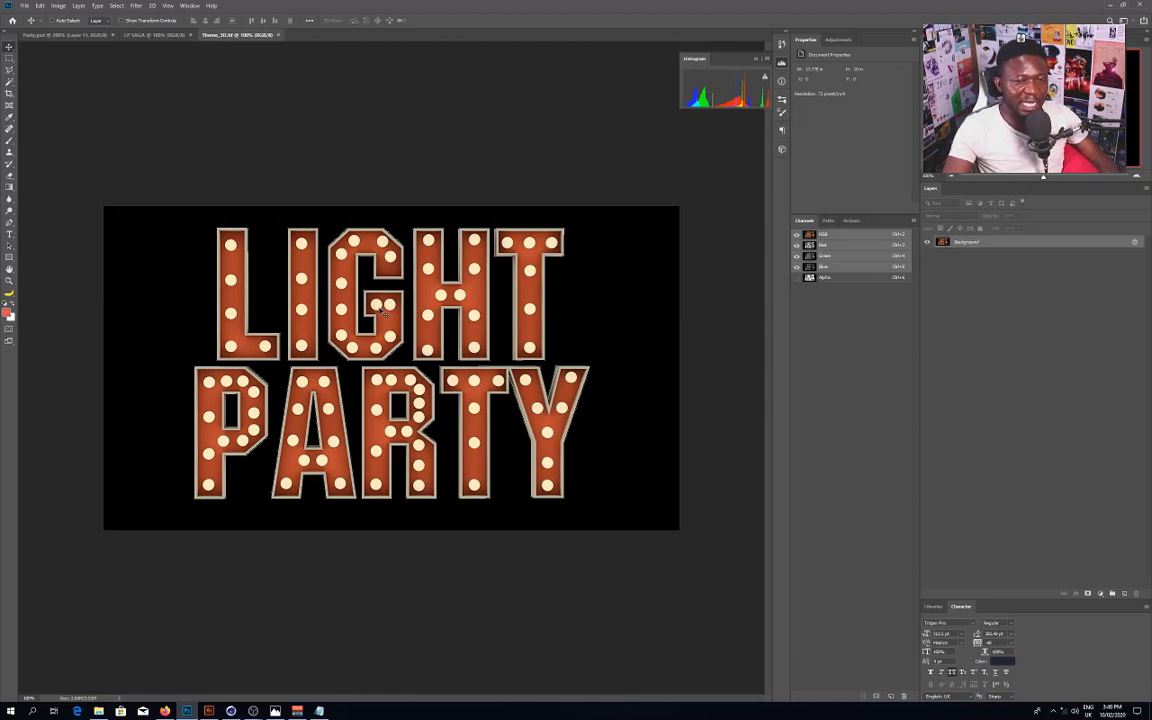
pyautogui.click(755, 60)
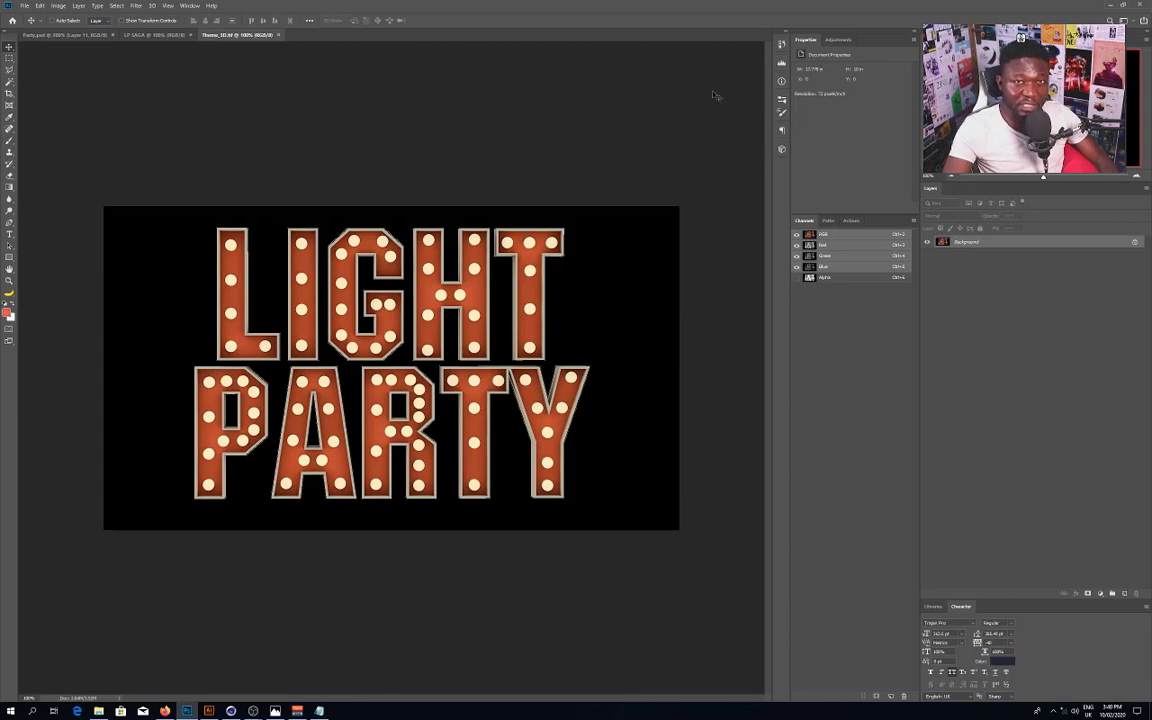
# Step: Examine the render's Alpha channel on its own and overlaid on the RGB image, leaving only RGB shown
pyautogui.click(822, 277)
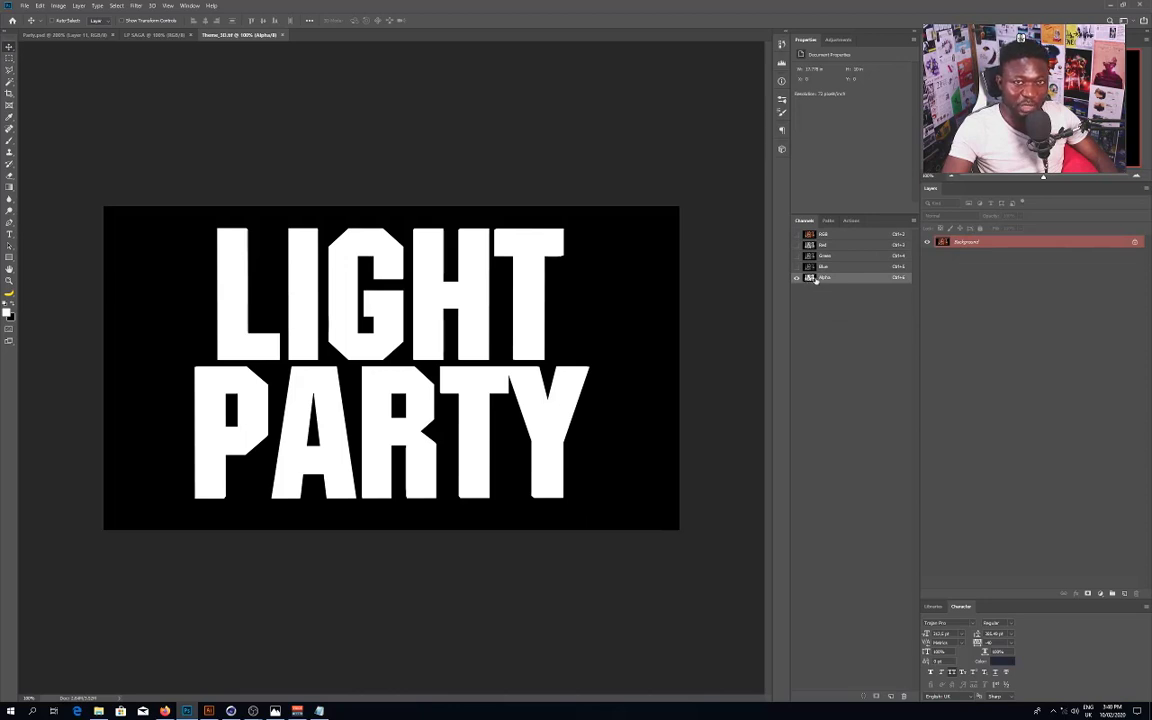
pyautogui.click(797, 234)
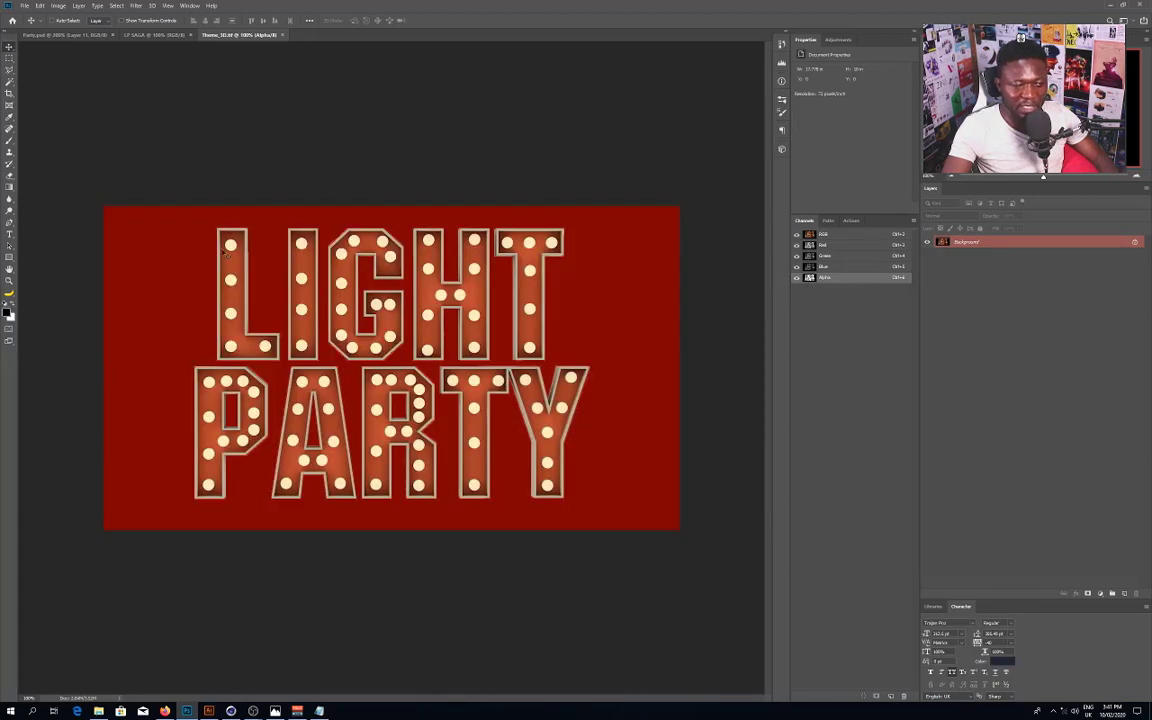
pyautogui.click(797, 278)
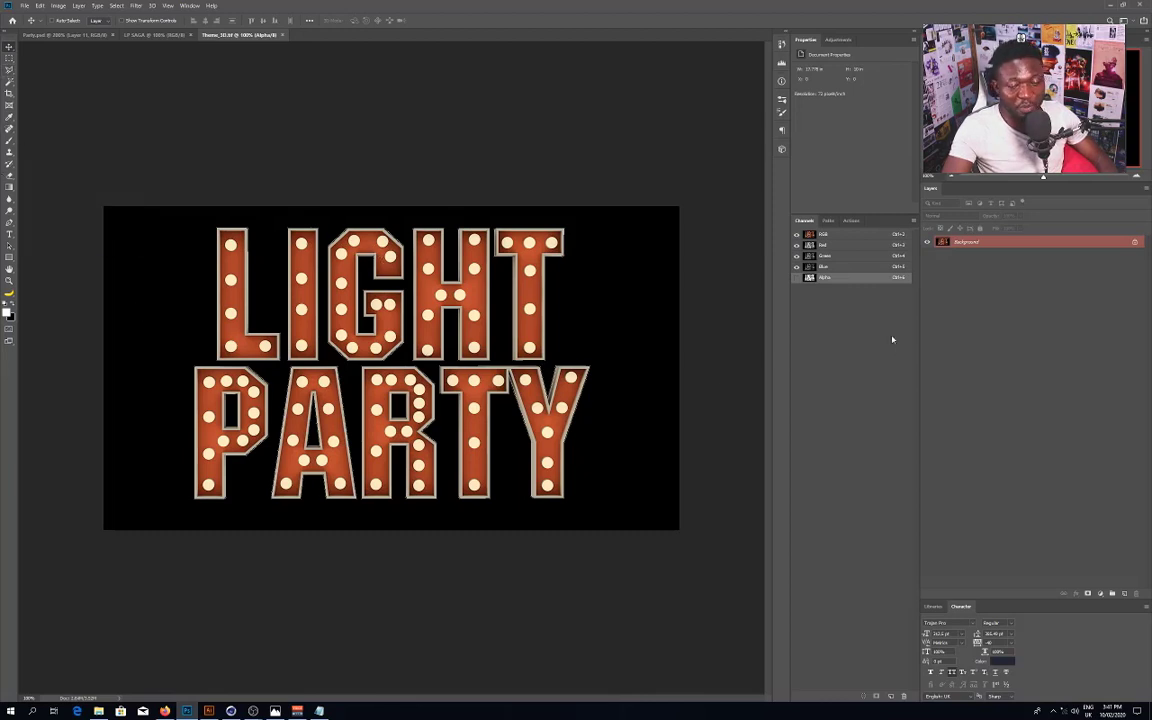
pyautogui.click(797, 277)
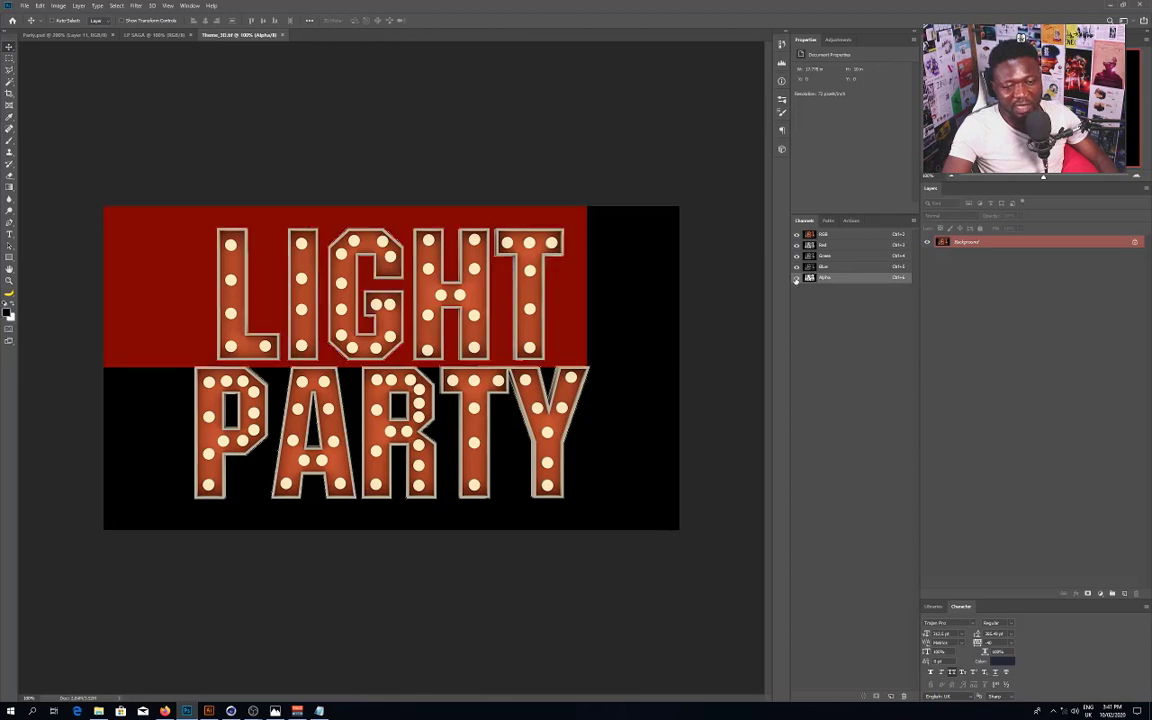
pyautogui.click(797, 277)
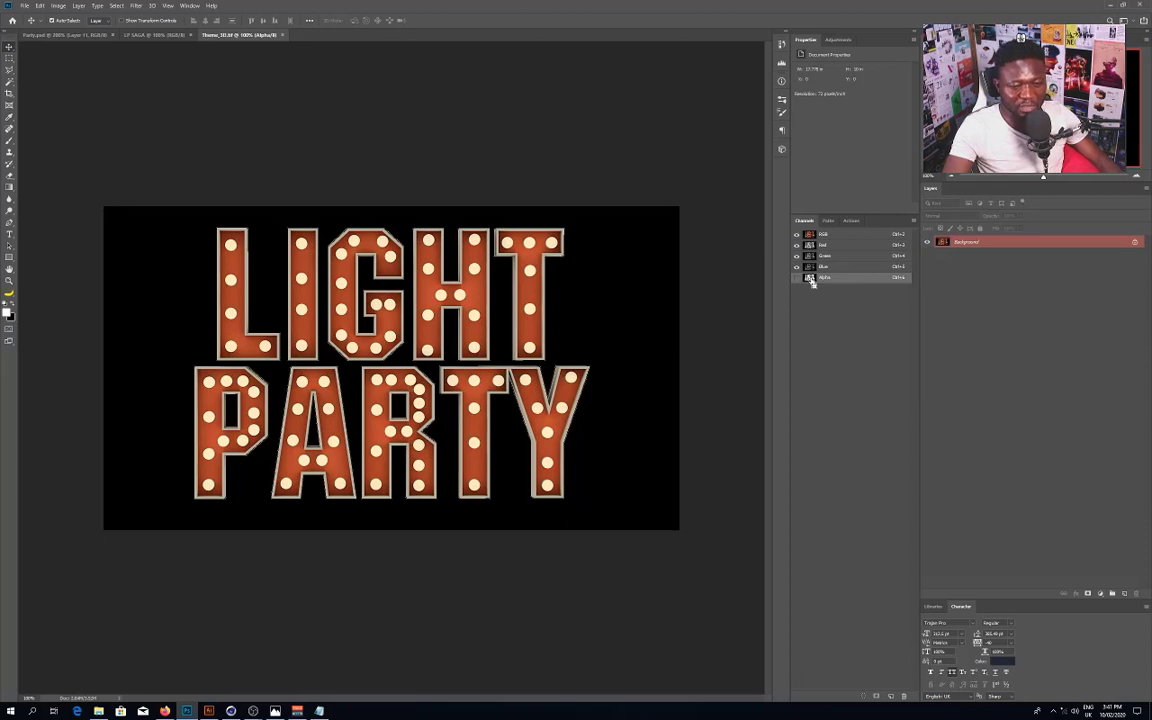
# Step: Load the Alpha channel as a selection around the LIGHT PARTY letters
pyautogui.keyDown('ctrl'); pyautogui.click(811, 278); pyautogui.keyUp('ctrl')
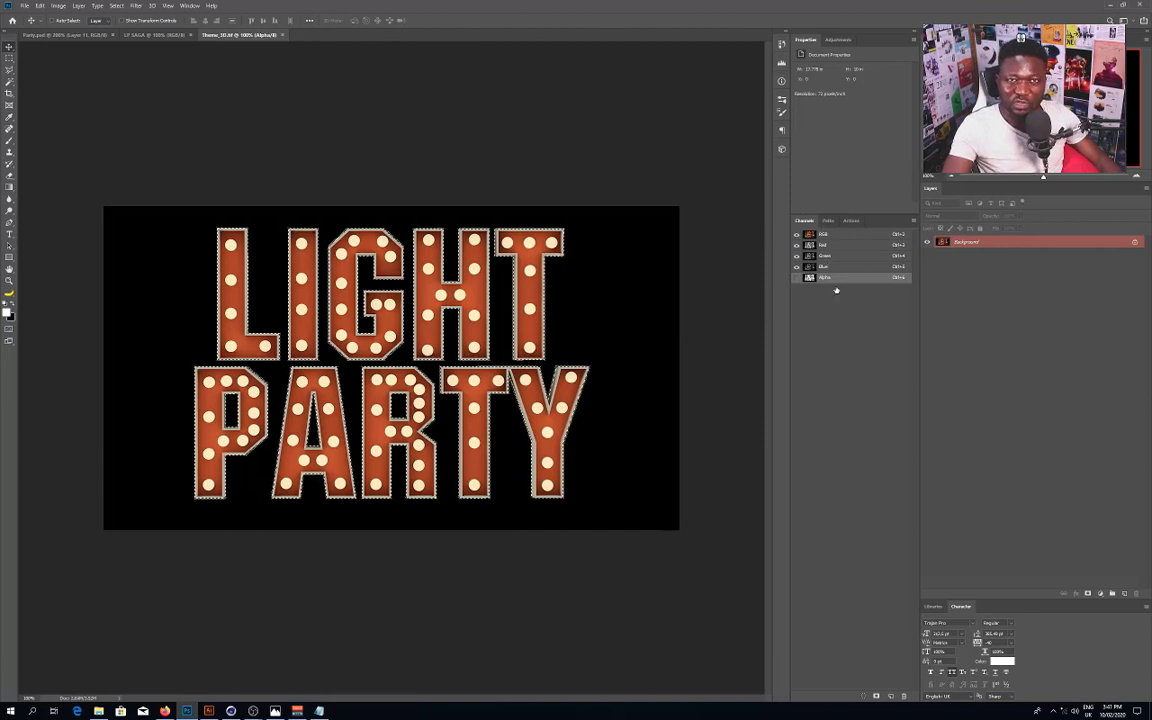
pyautogui.click(190, 6)
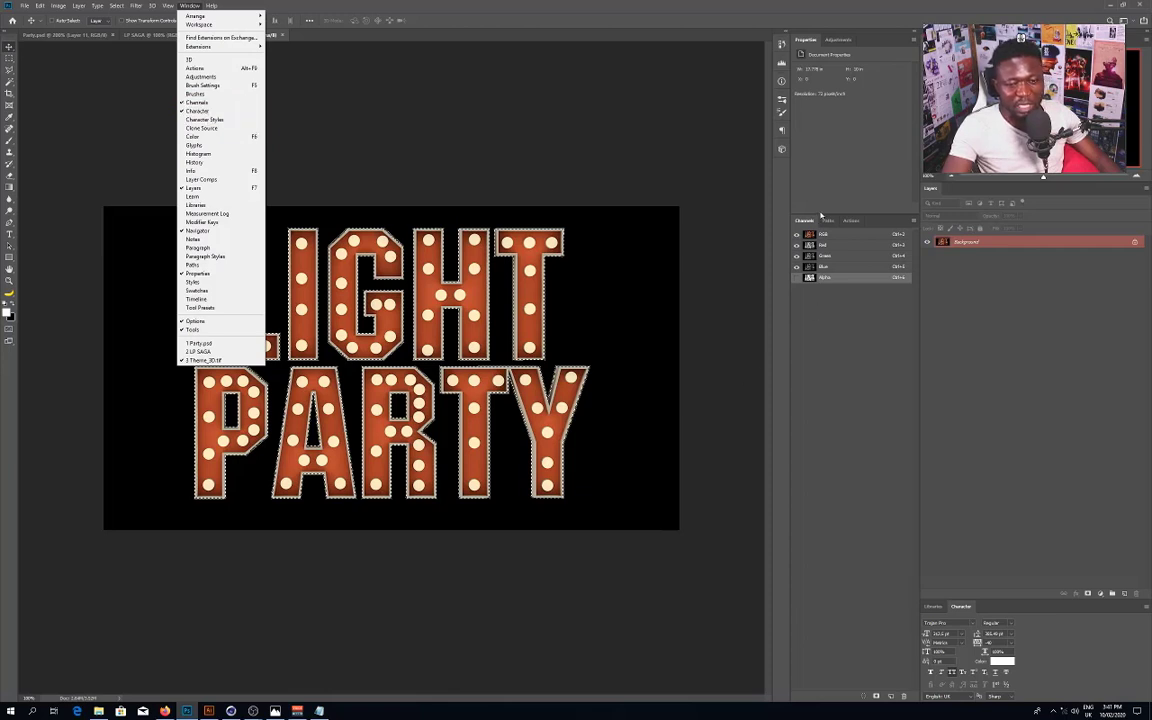
pyautogui.click(811, 279)
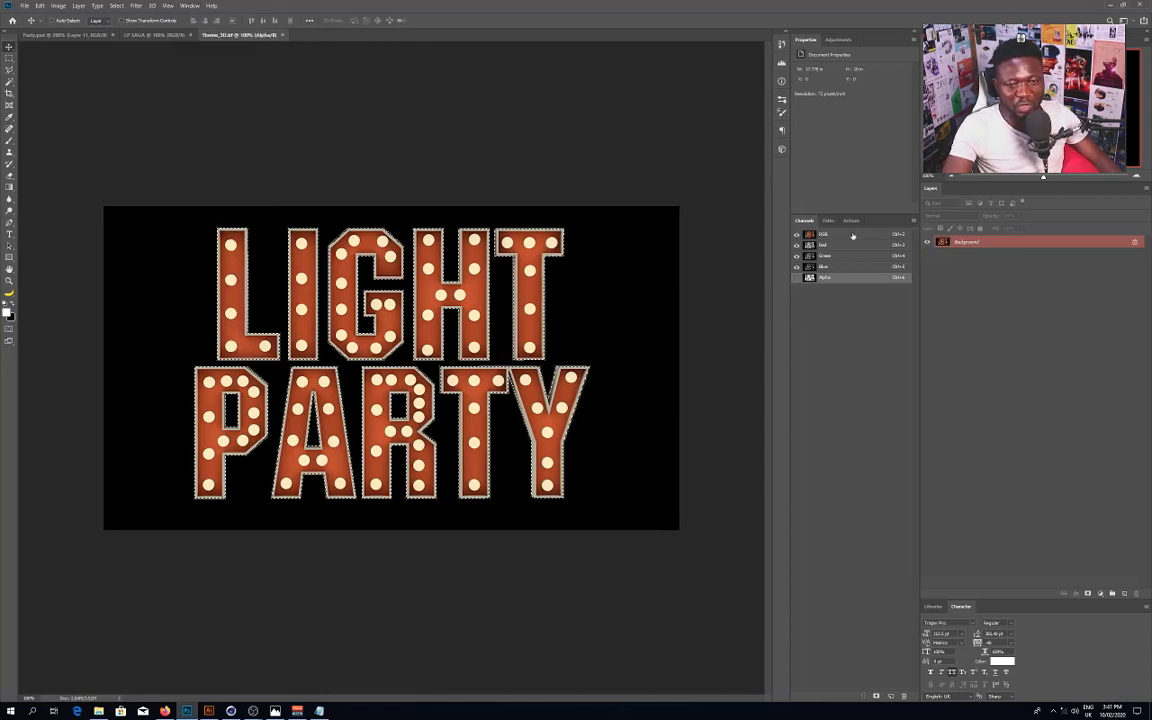
# Step: Convert the Background to a regular layer and copy the selected lettering onto a new layer, checking the cut-out without the original layer
pyautogui.doubleClick(988, 243)
pyautogui.click(645, 212)
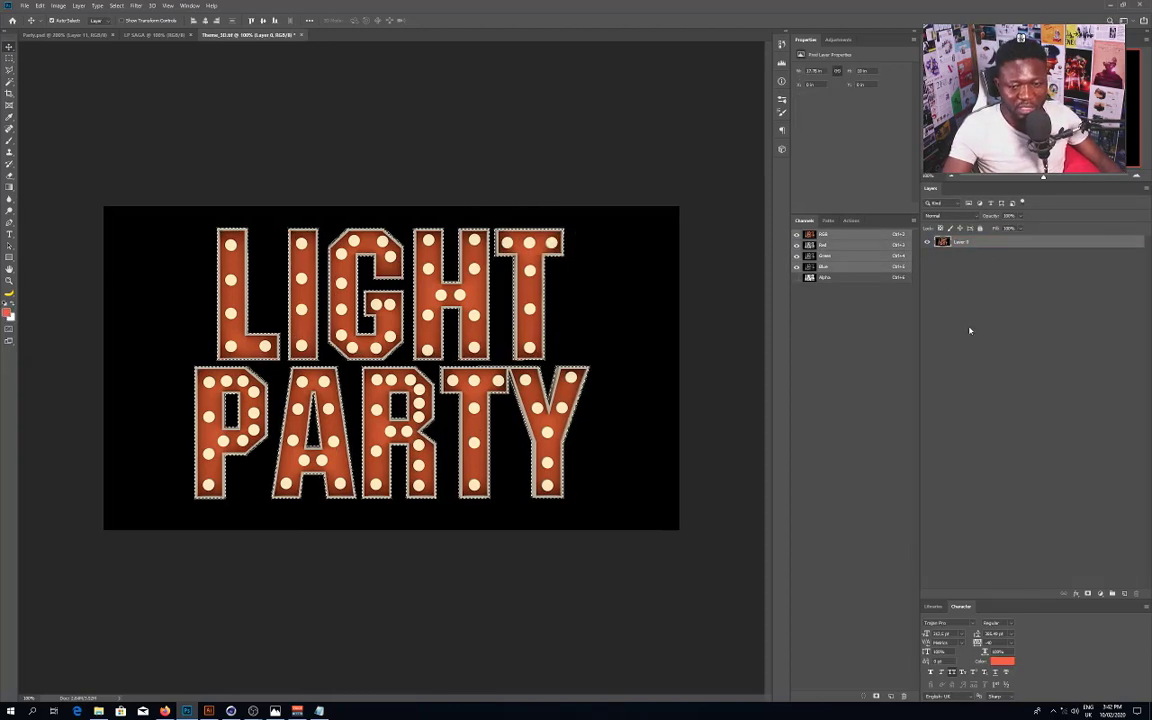
pyautogui.hotkey('ctrl', 'shift', 'alt', 'n')
pyautogui.hotkey('ctrl', 'shift', 'alt', 'e')
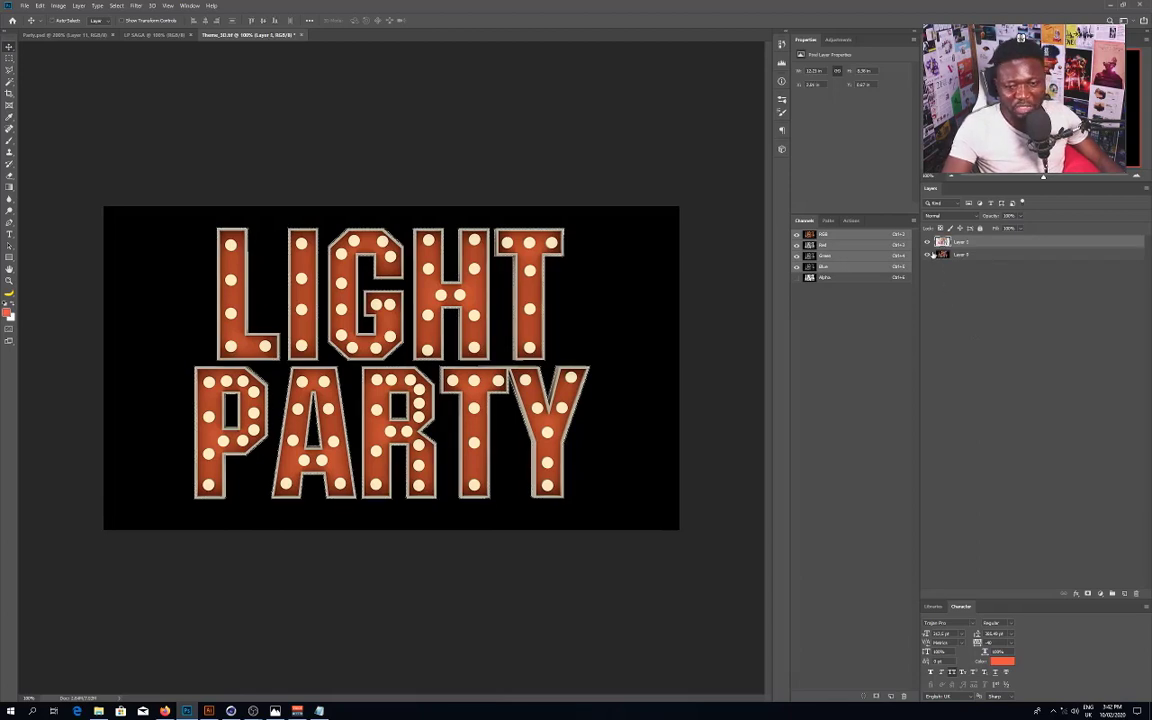
pyautogui.click(927, 255)
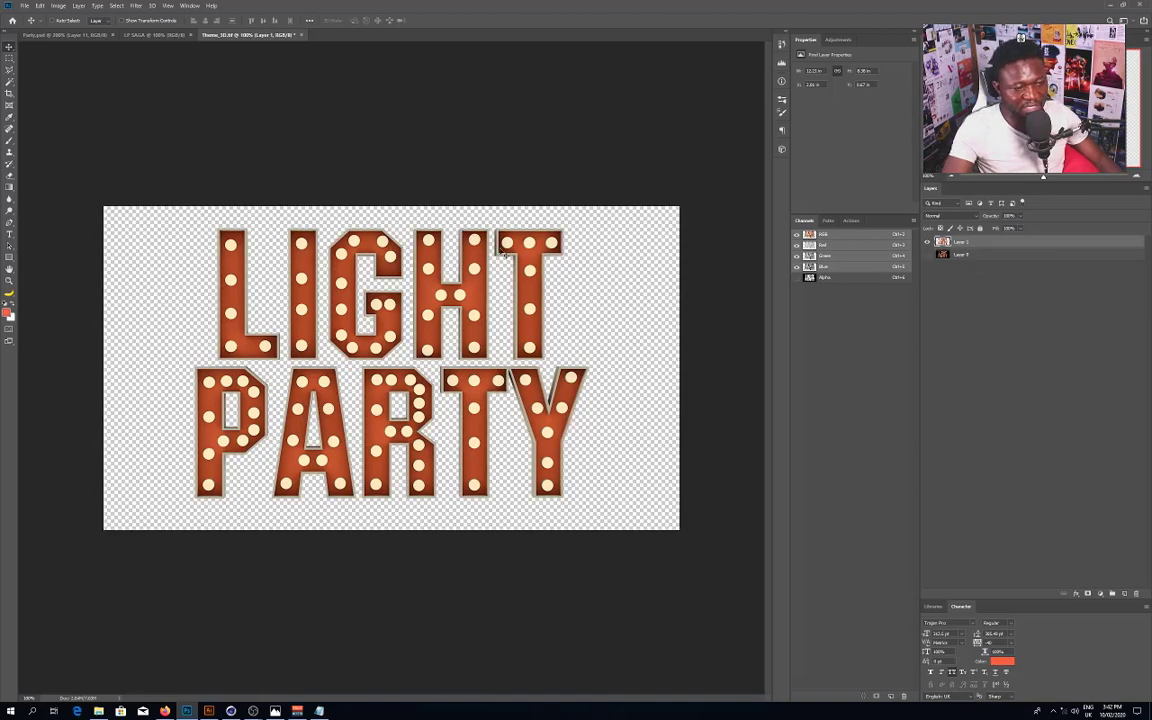
pyautogui.click(927, 255)
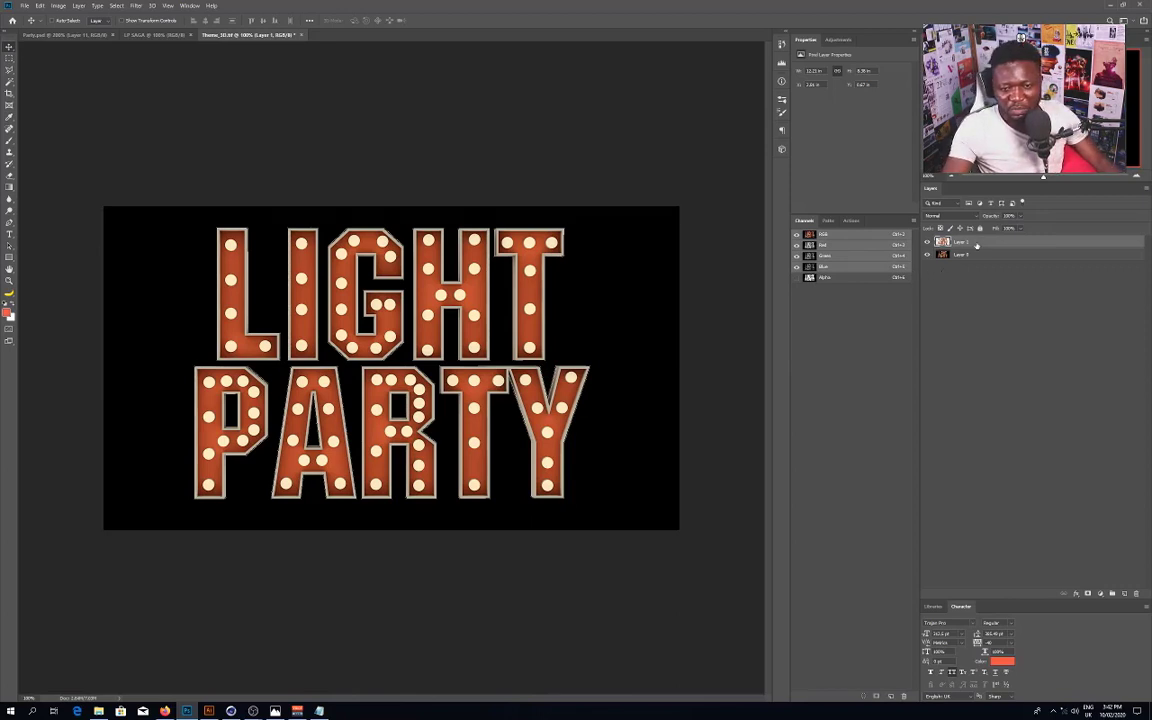
# Step: Sharpen the cut-out lettering layer with an Unsharp Mask of 50% amount, 1.0 pixel radius and threshold 0
pyautogui.click(134, 5)
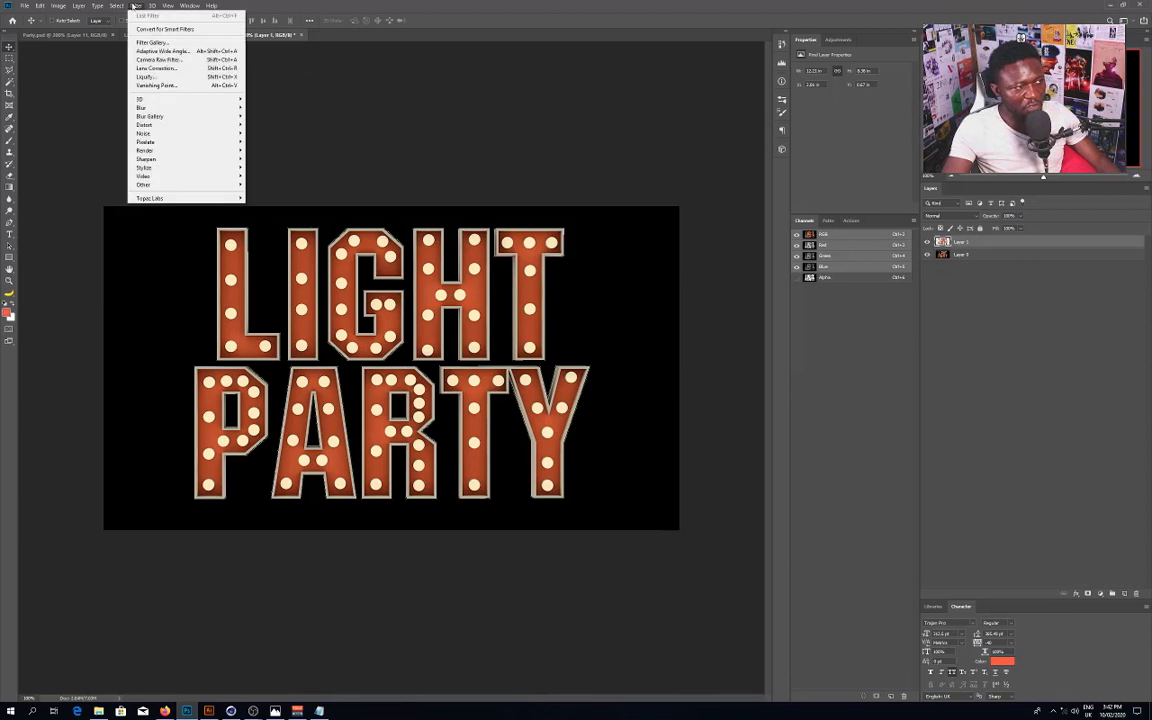
pyautogui.moveTo(182, 162)
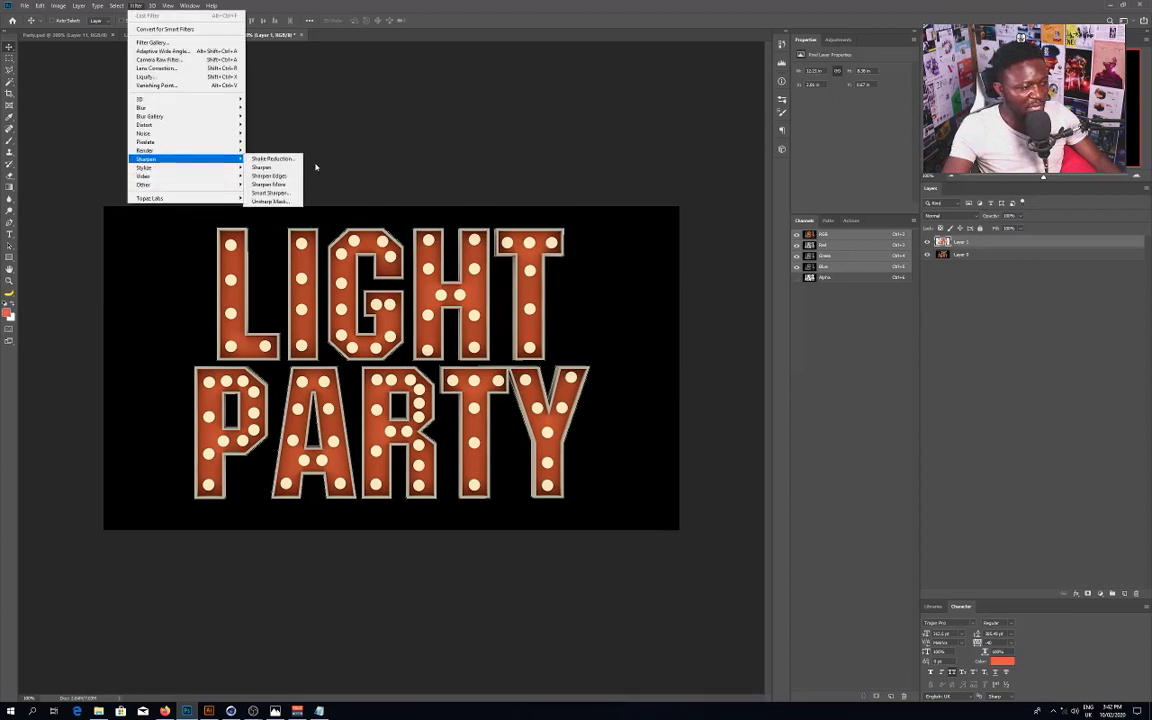
pyautogui.click(272, 190)
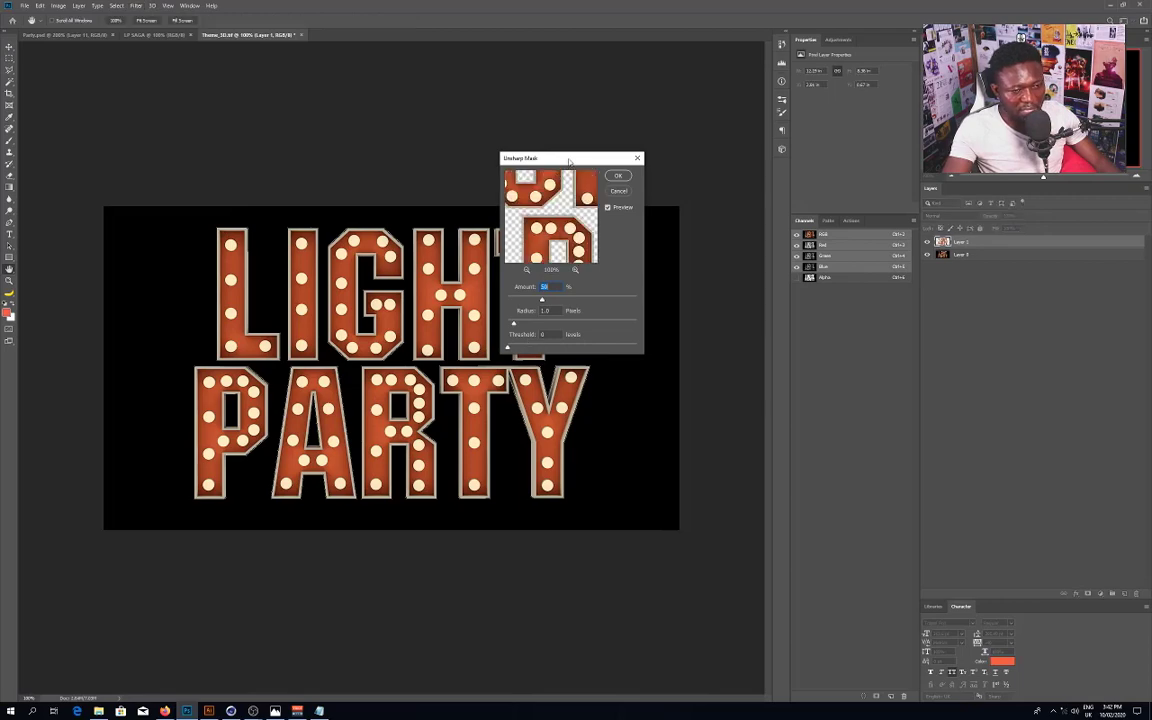
pyautogui.moveTo(569, 160); pyautogui.dragTo(685, 243)
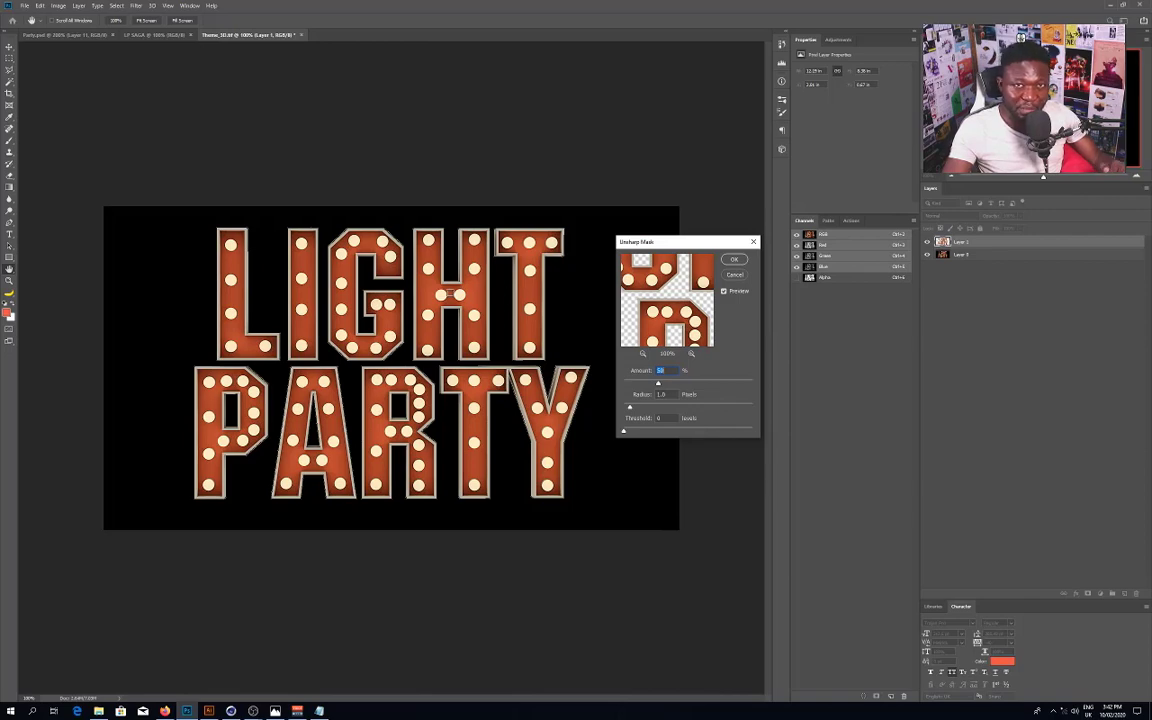
pyautogui.moveTo(701, 247); pyautogui.dragTo(679, 231)
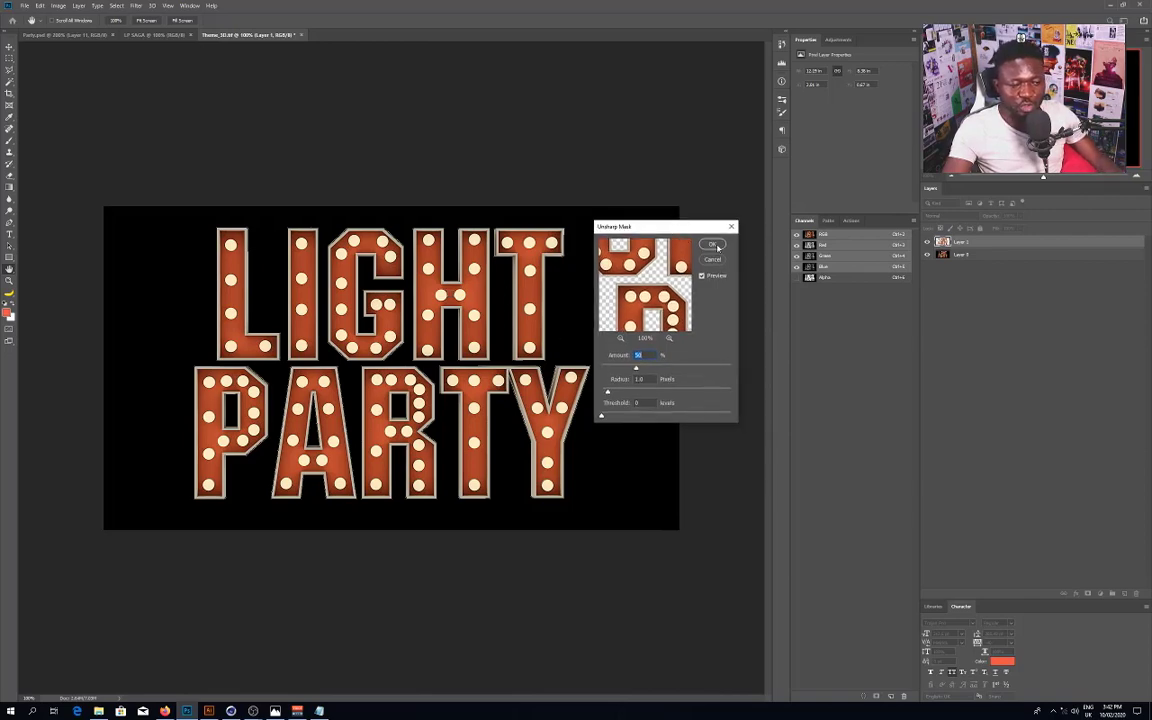
pyautogui.click(714, 245)
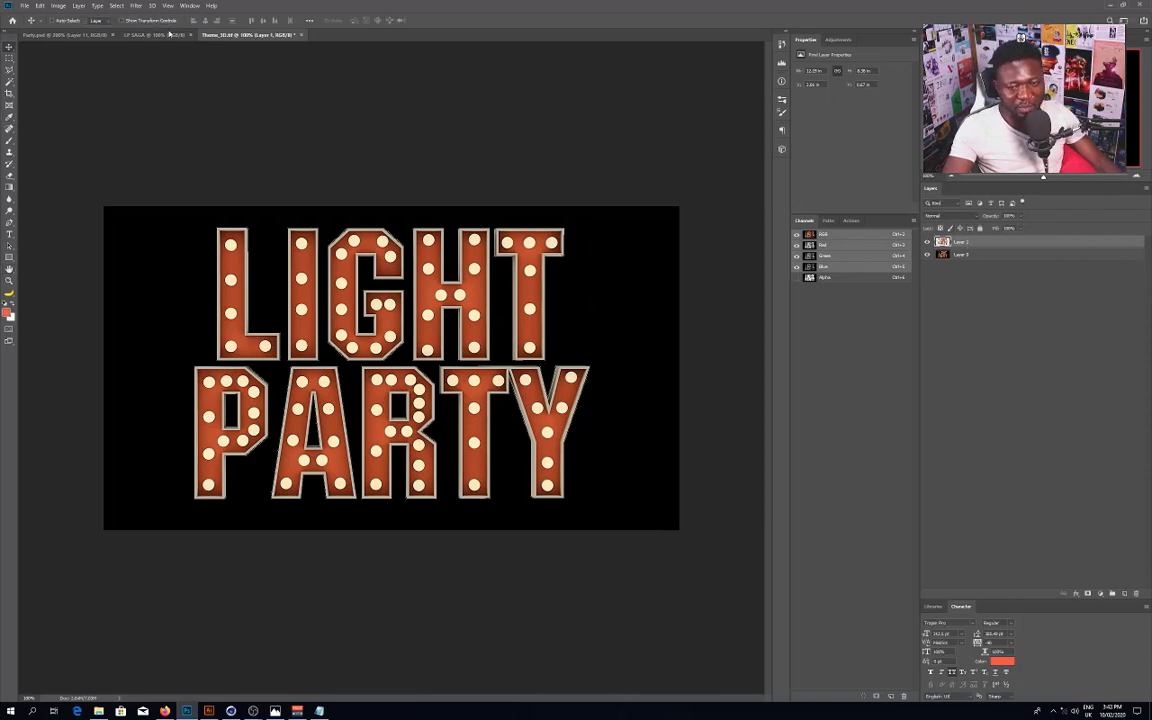
# Step: Select all the cream light bulbs in the lettering with Color Range, sampling a bulb in the G at fuzziness 40
pyautogui.click(117, 6)
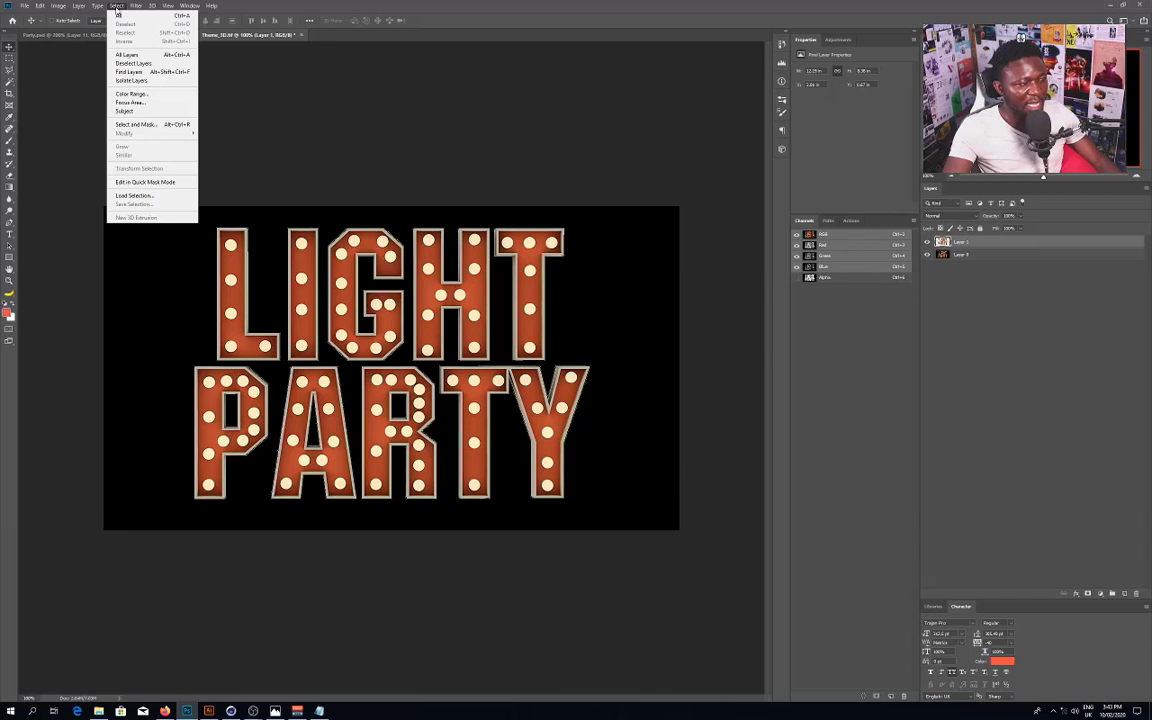
pyautogui.click(148, 95)
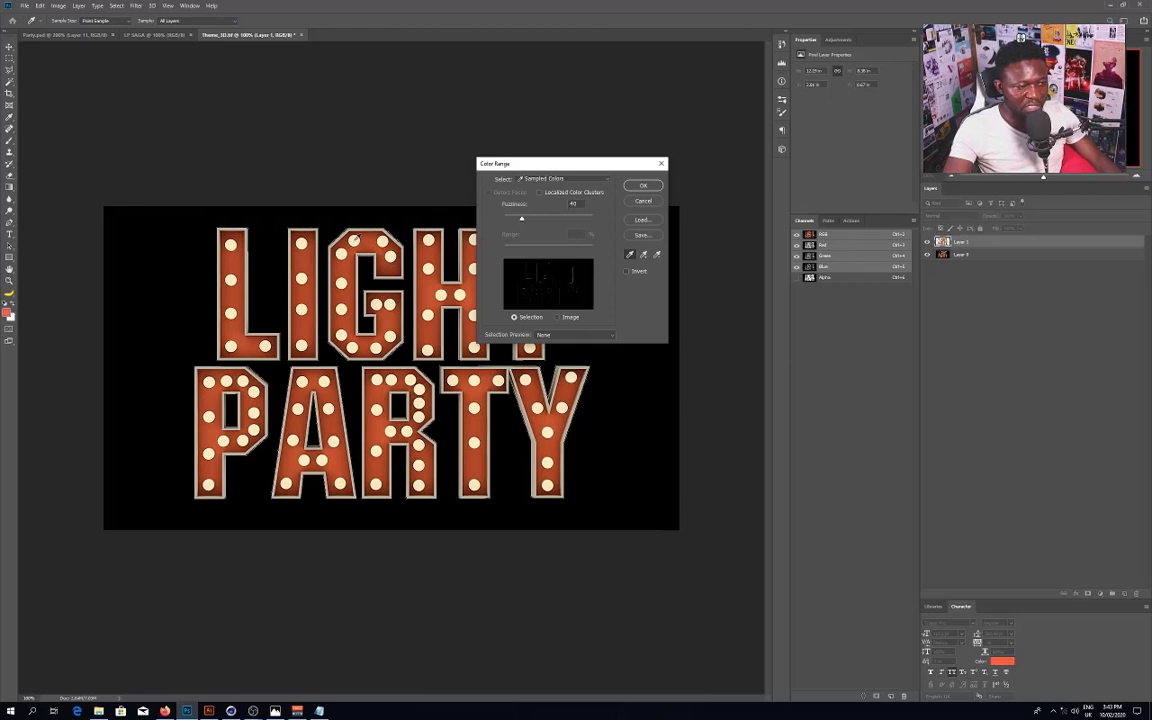
pyautogui.click(355, 239)
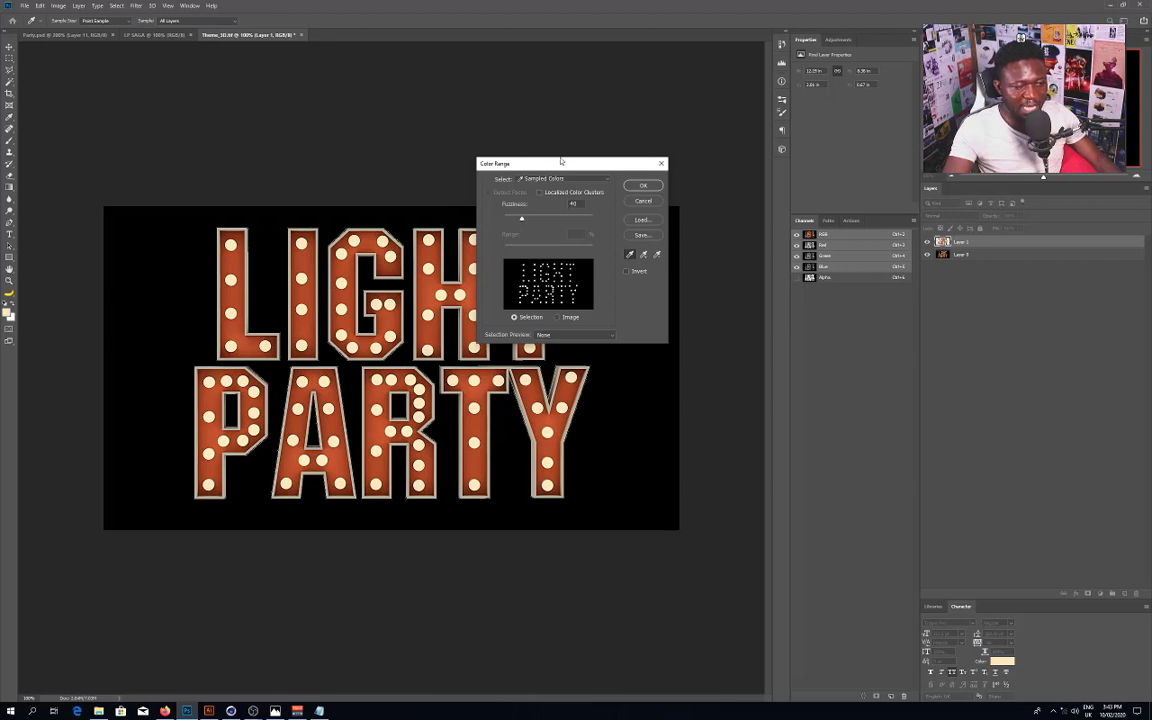
pyautogui.moveTo(561, 160); pyautogui.dragTo(710, 190)
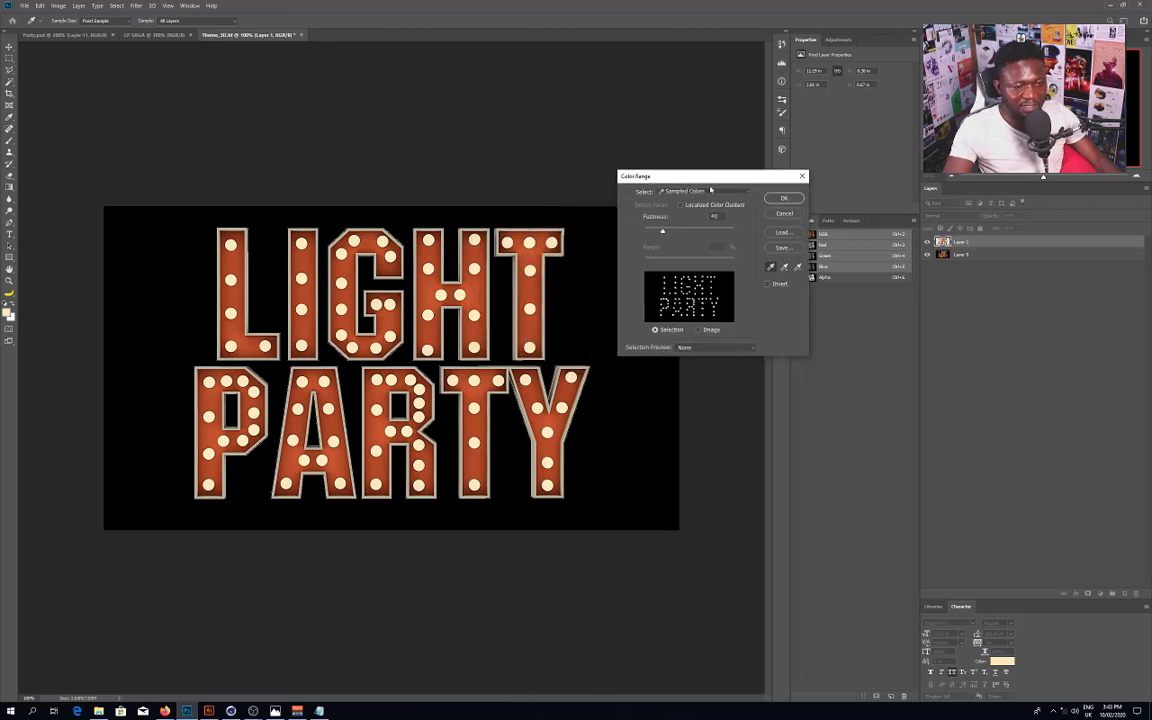
pyautogui.click(789, 199)
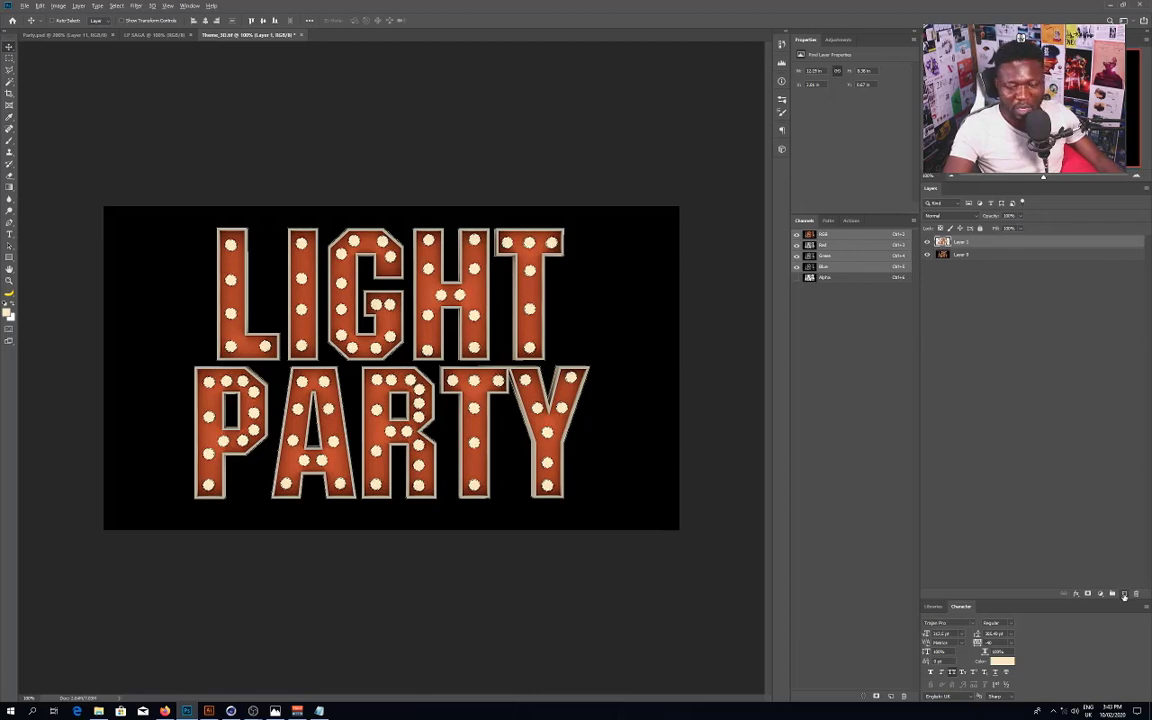
# Step: Create a new layer named Glow above the lettering, keeping the bulb selection
pyautogui.hotkey('ctrl', 'shift', 'n')
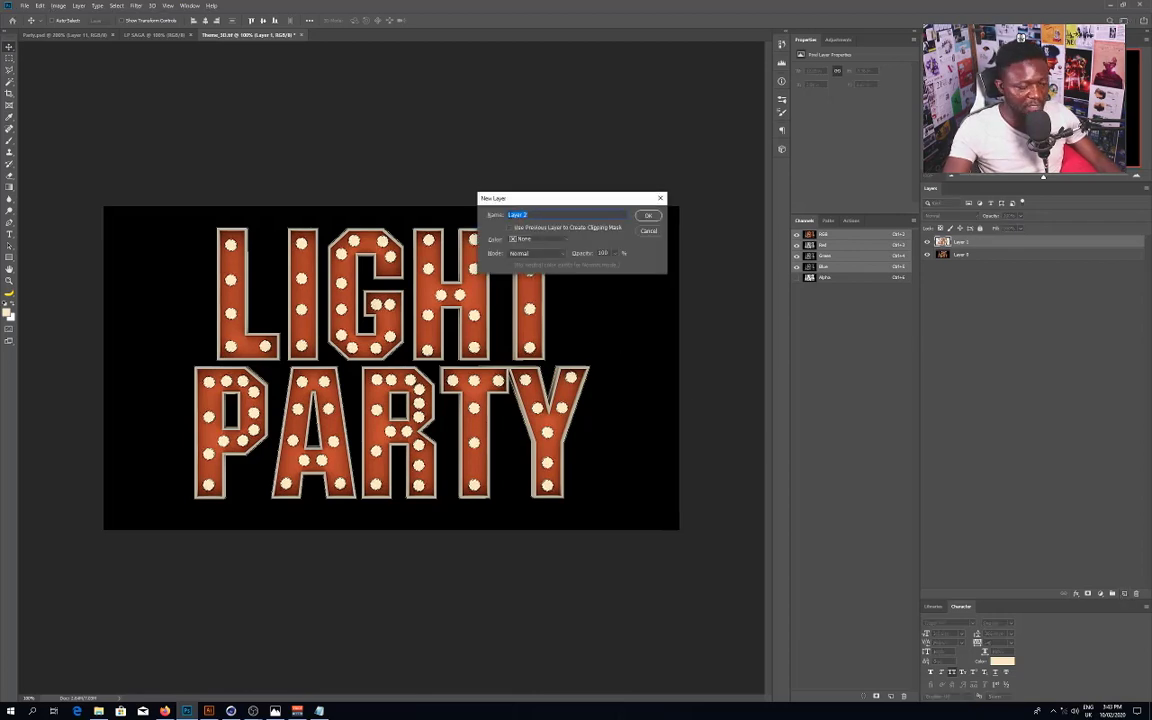
pyautogui.write('Glow')
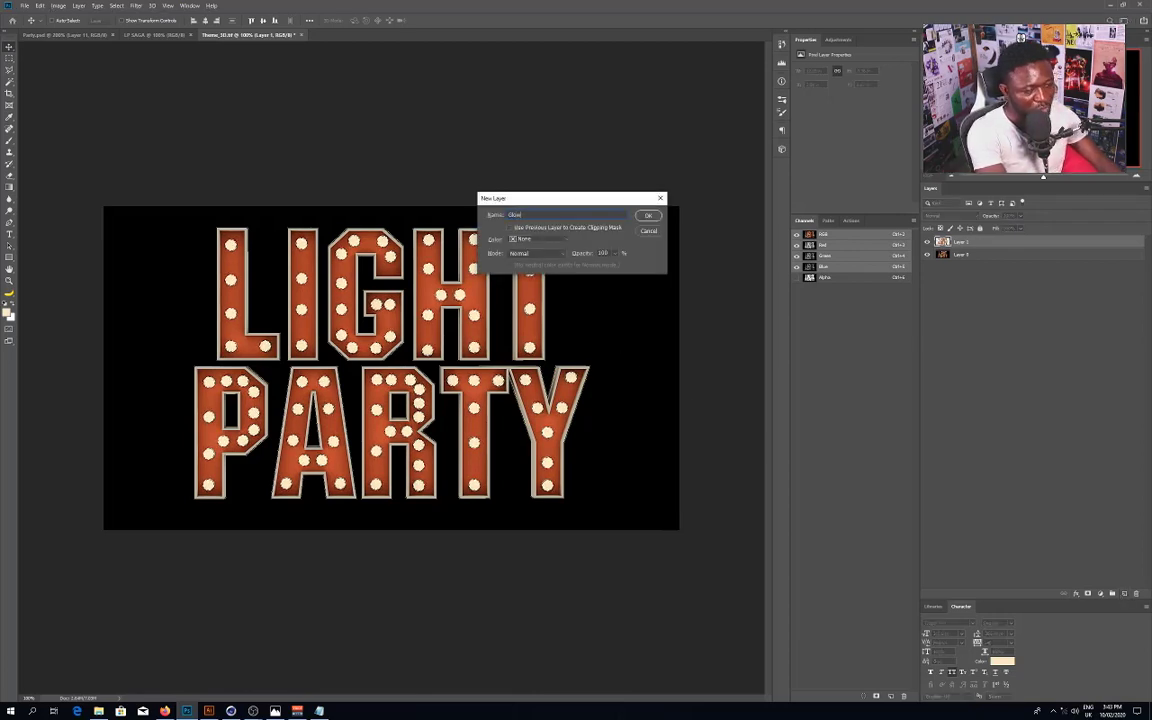
pyautogui.click(648, 215)
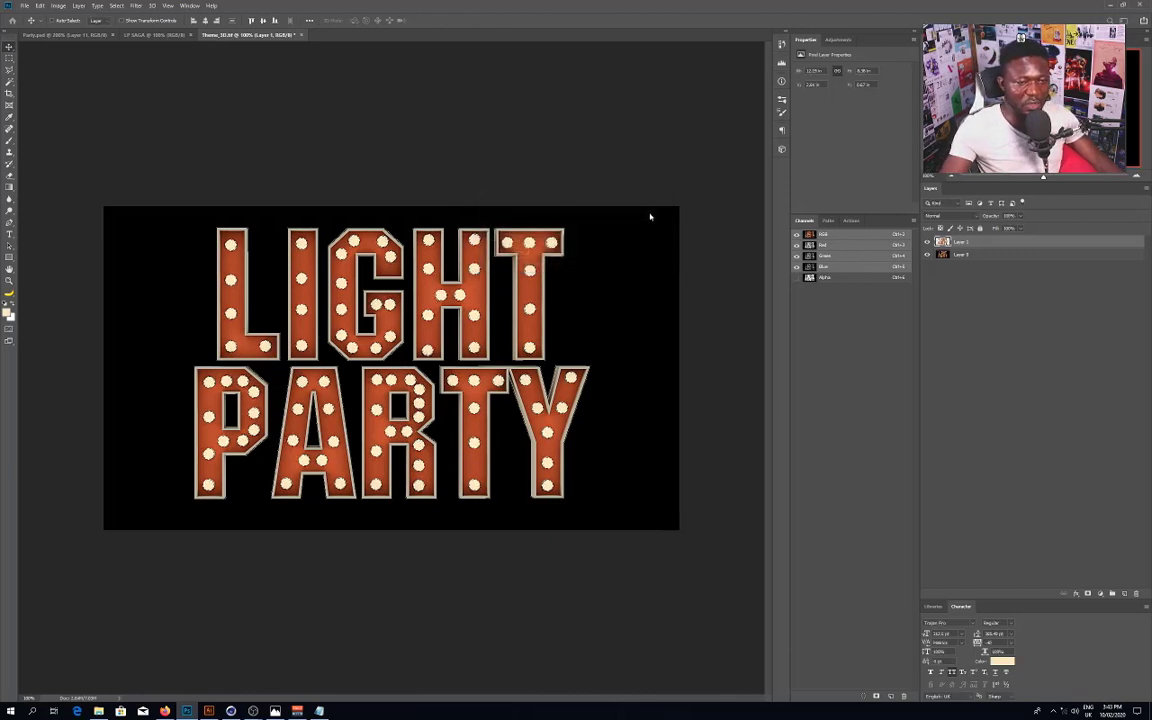
# Step: Fill the selected bulbs on the Glow layer with the sampled cream foreground colour (RGB 250, 233, 195) and clear the selection
pyautogui.click(8, 313)
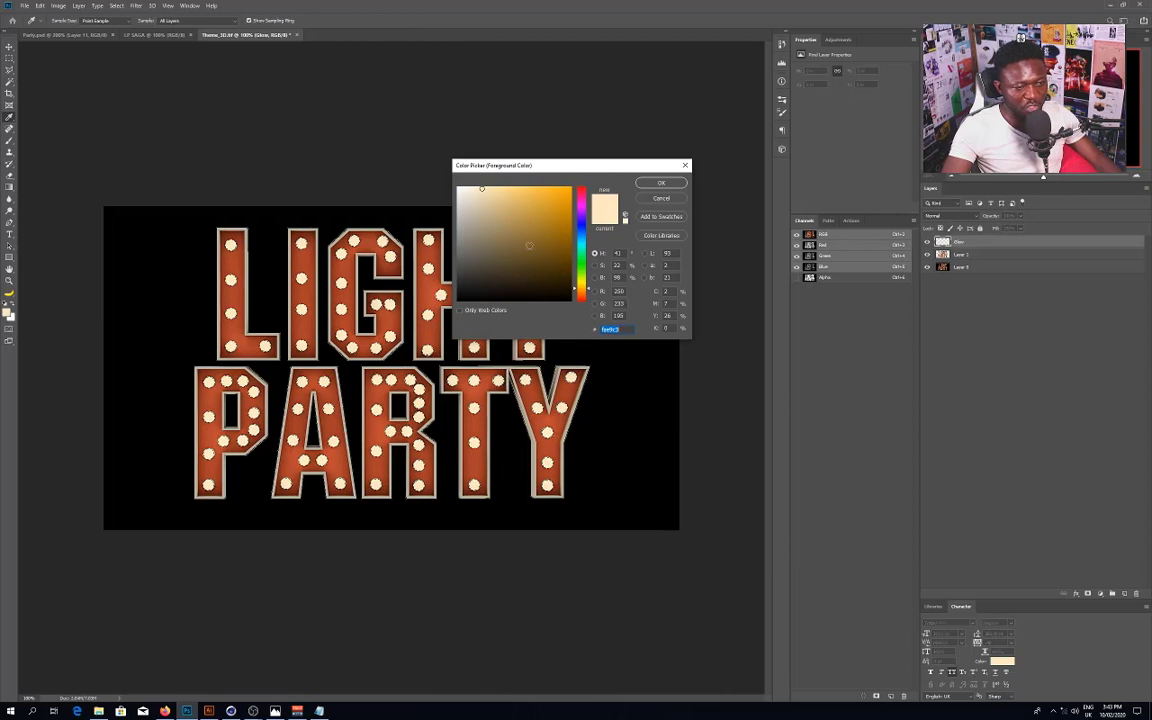
pyautogui.click(625, 330)
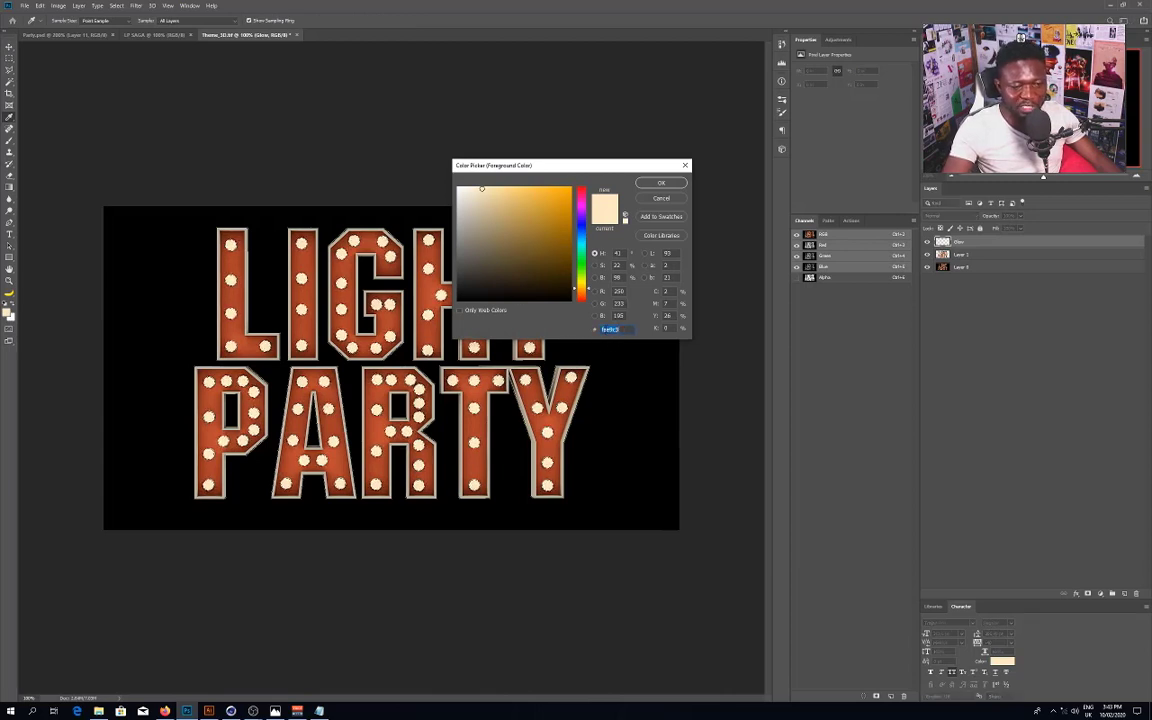
pyautogui.moveTo(625, 330); pyautogui.dragTo(566, 334)
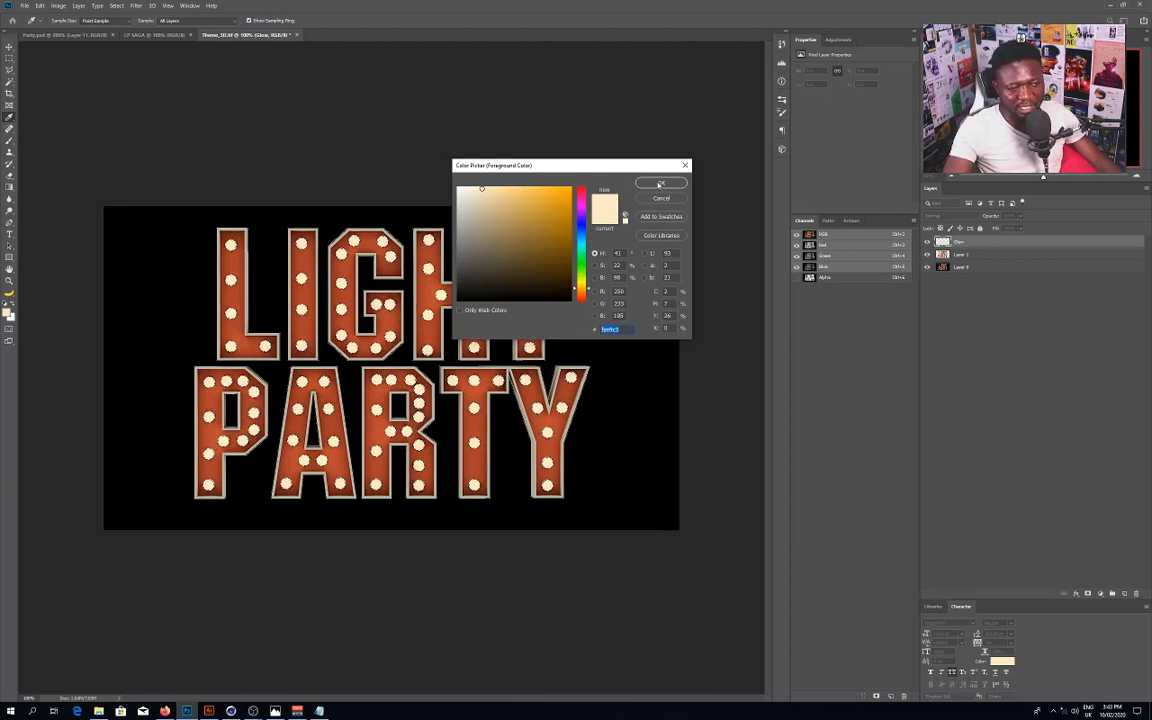
pyautogui.click(660, 184)
pyautogui.press('v')
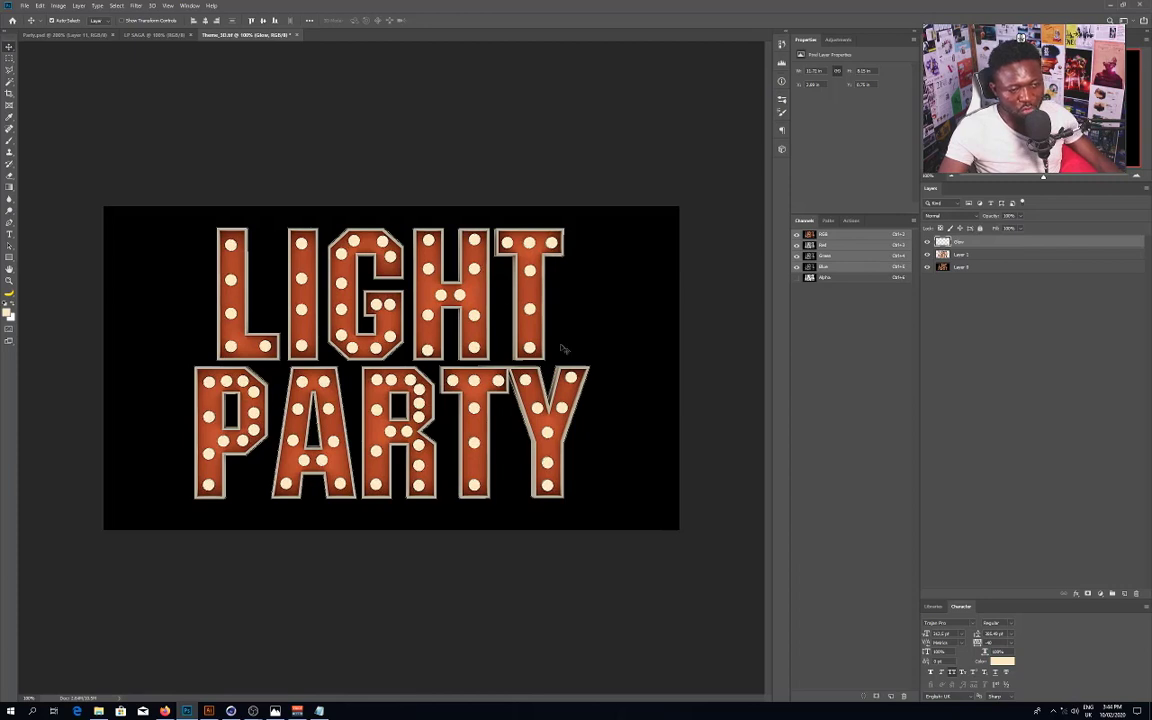
# Step: Apply a Gaussian Blur with a 4.5 pixel radius to the Glow layer
pyautogui.click(133, 7)
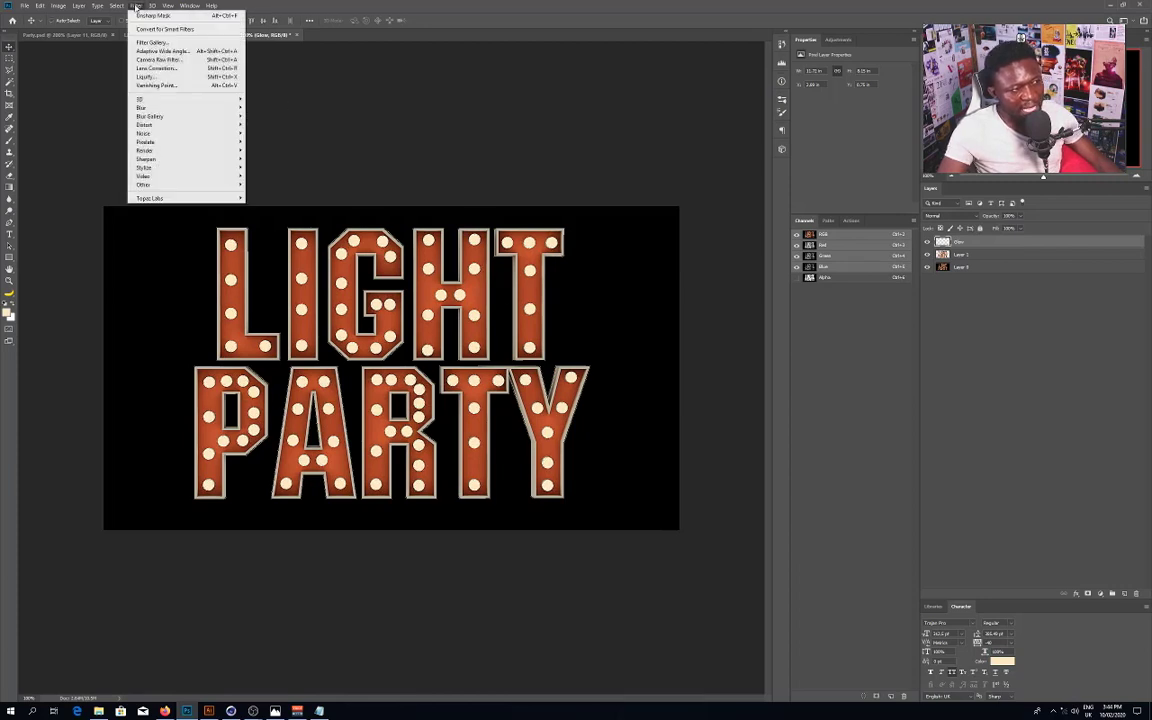
pyautogui.moveTo(180, 107)
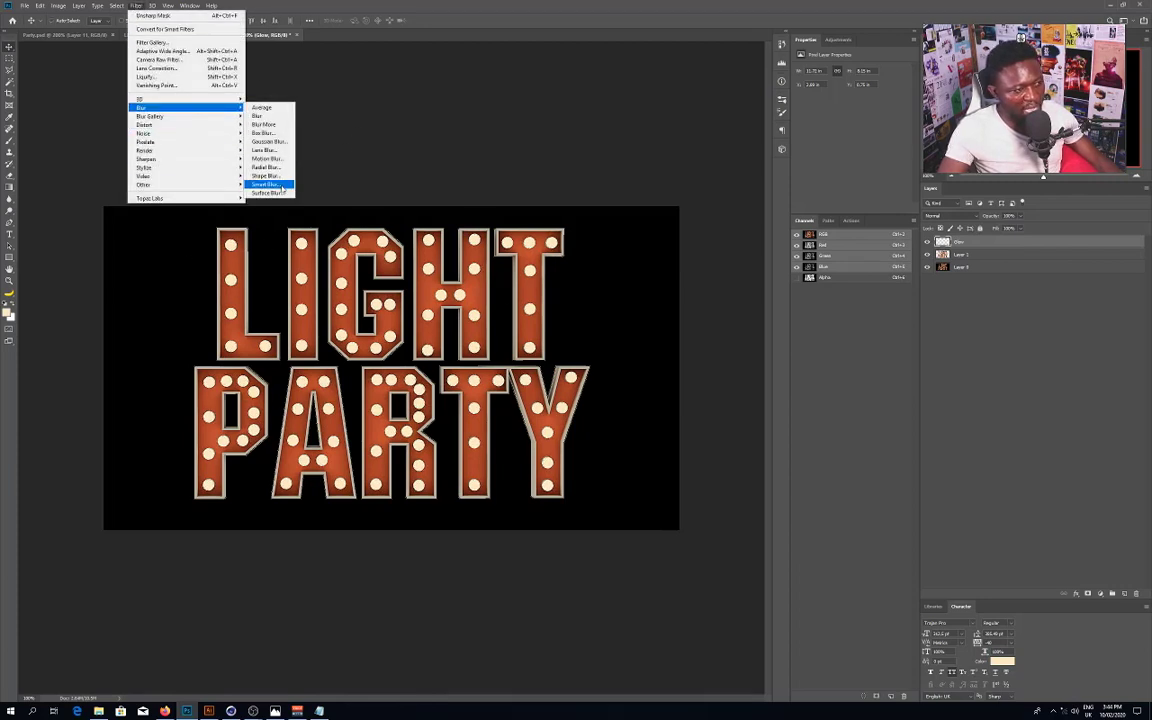
pyautogui.click(268, 141)
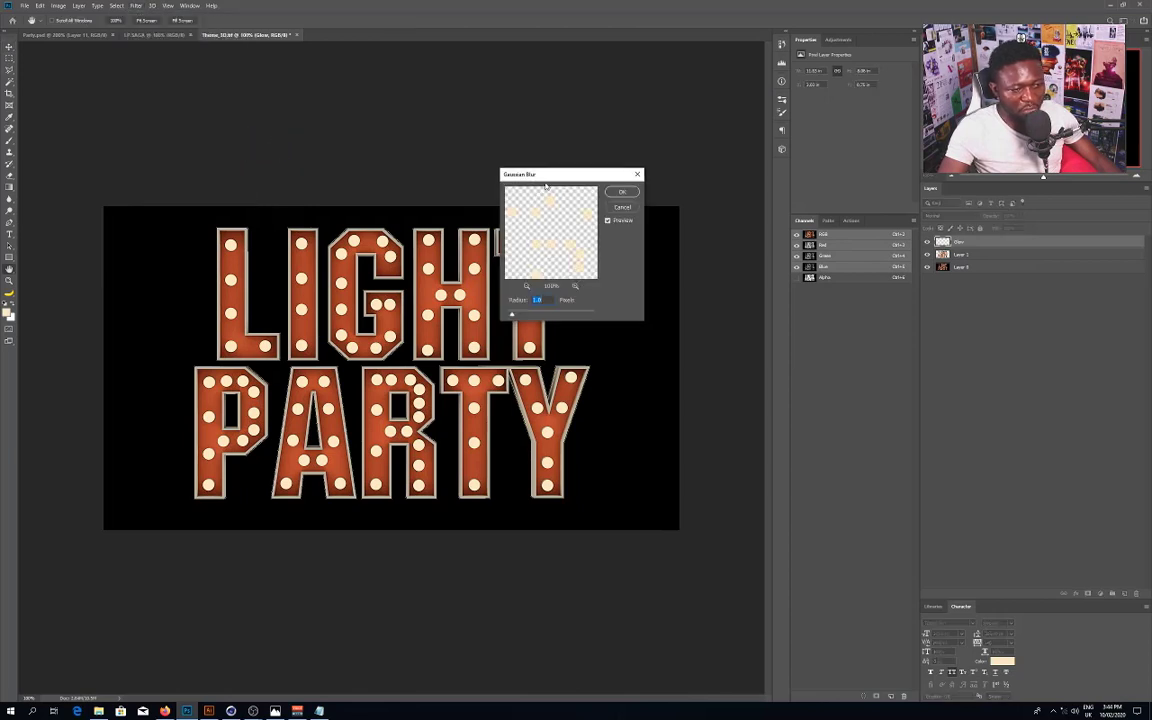
pyautogui.moveTo(540, 175); pyautogui.dragTo(650, 235)
pyautogui.moveTo(627, 372); pyautogui.dragTo(638, 375)
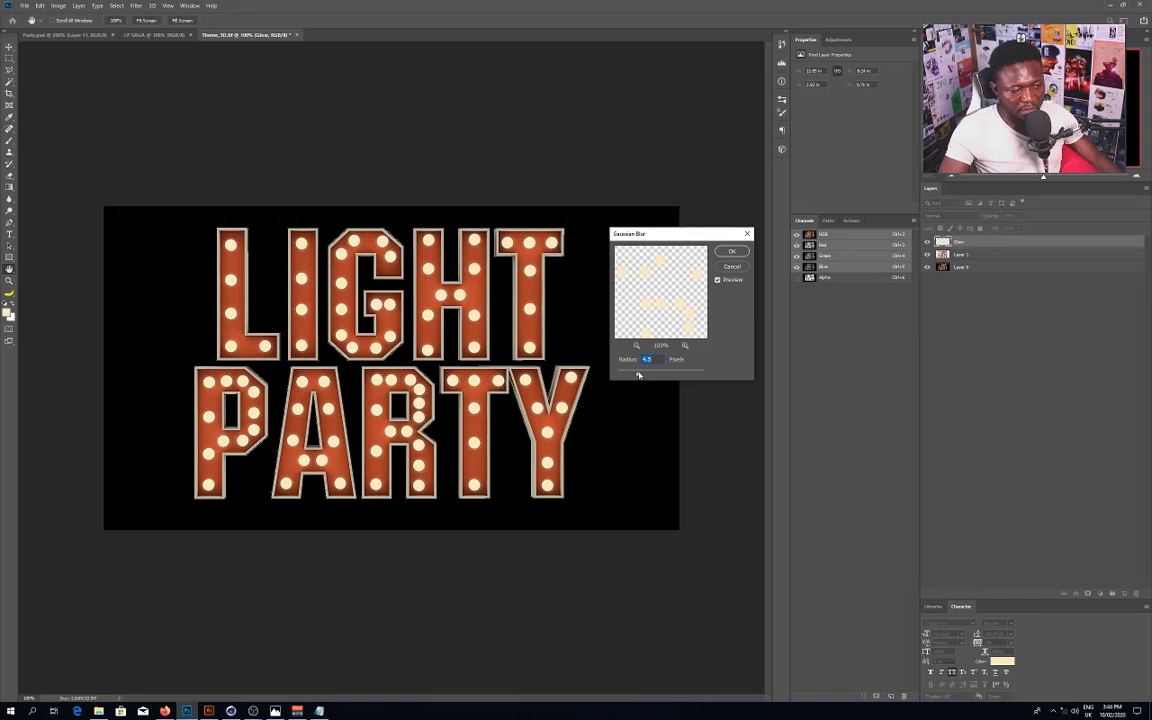
pyautogui.click(720, 251)
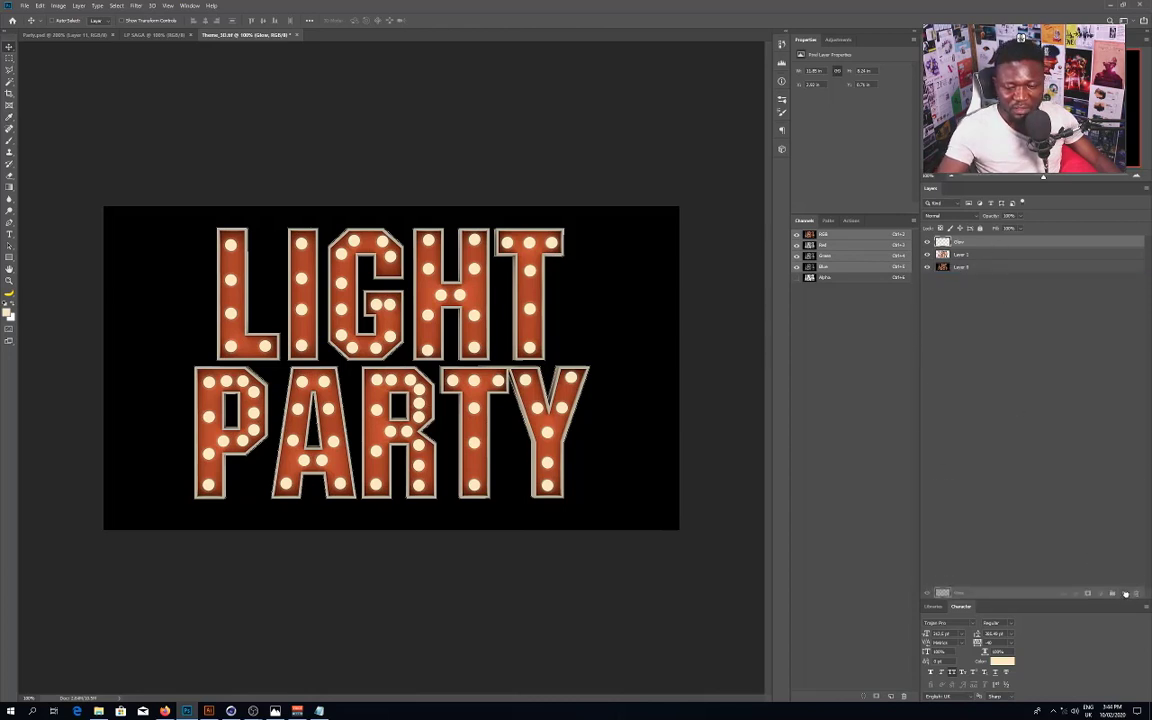
# Step: Duplicate the Glow layer, and set the original Glow to Vivid Light blending at about 40% opacity
pyautogui.hotkey('ctrl', 'j')
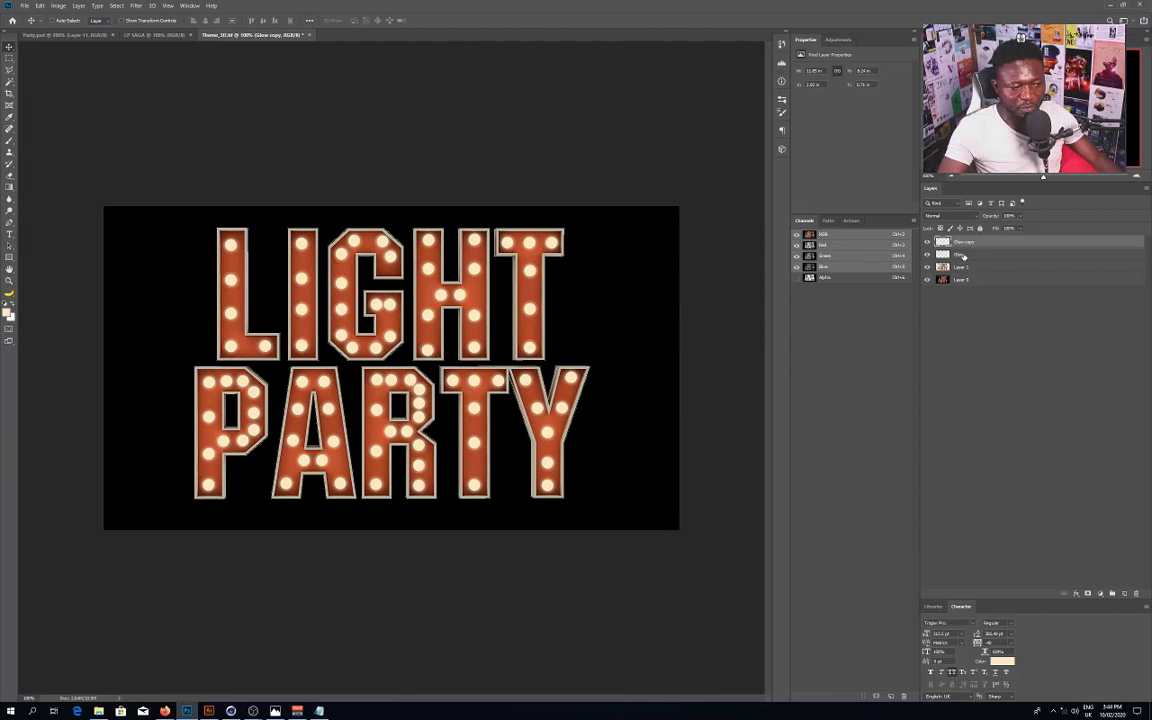
pyautogui.click(940, 216)
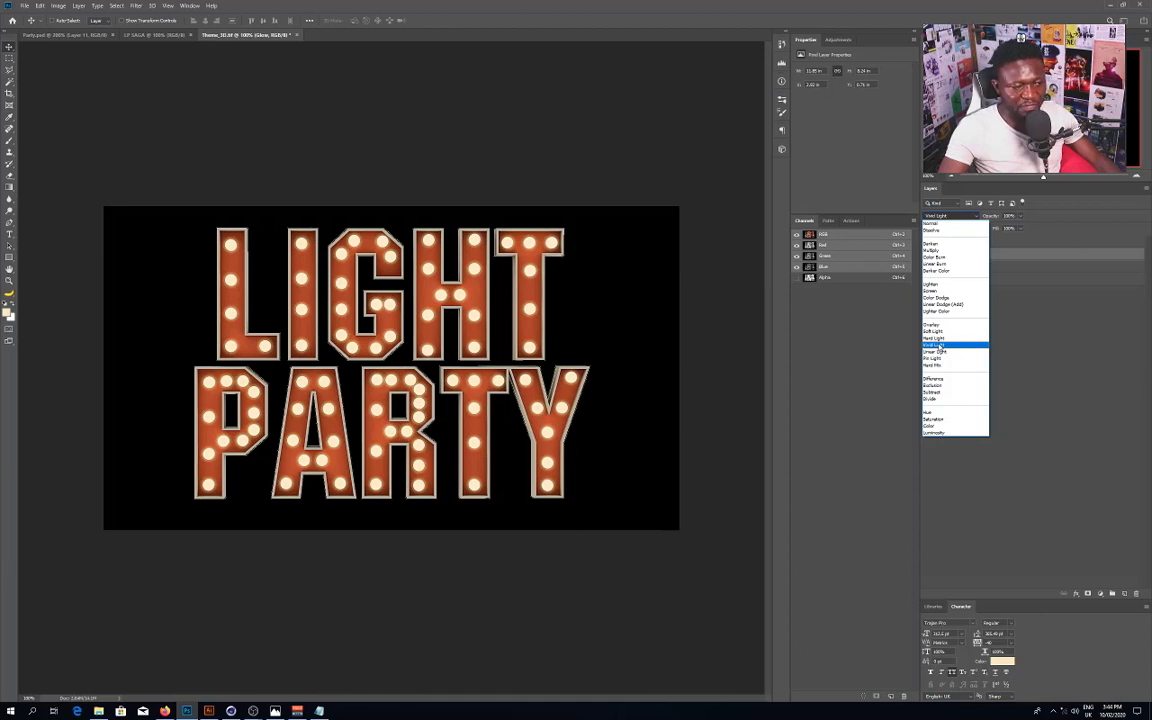
pyautogui.click(938, 346)
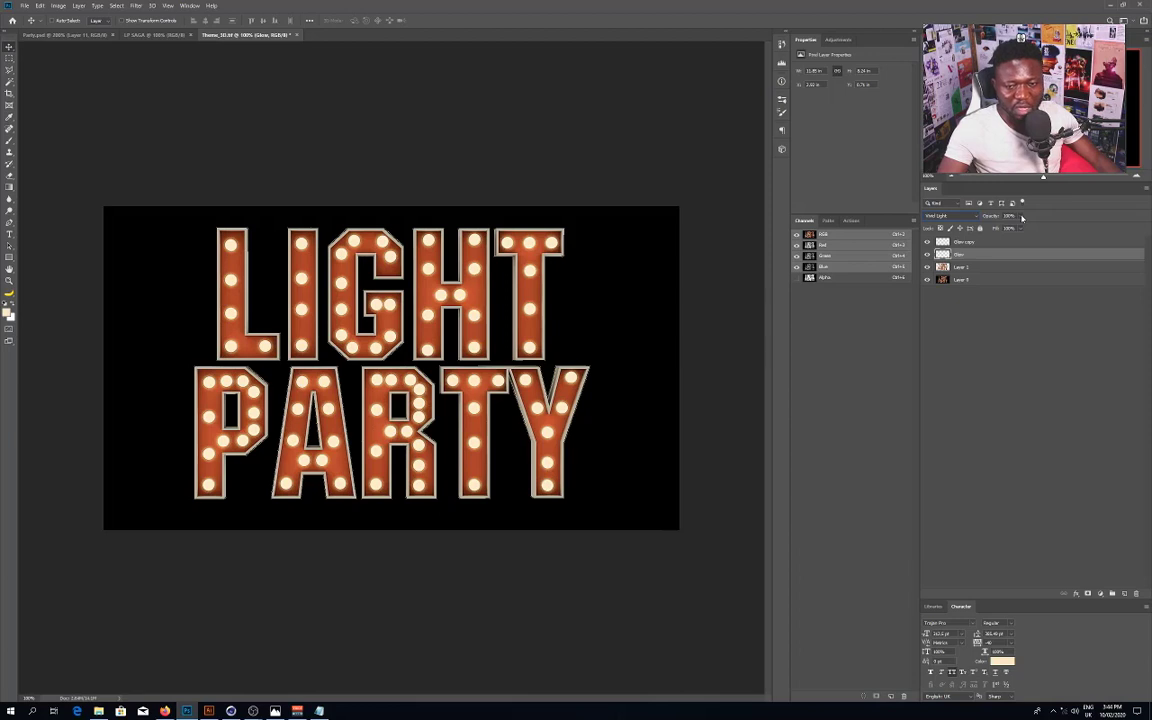
pyautogui.click(1021, 217)
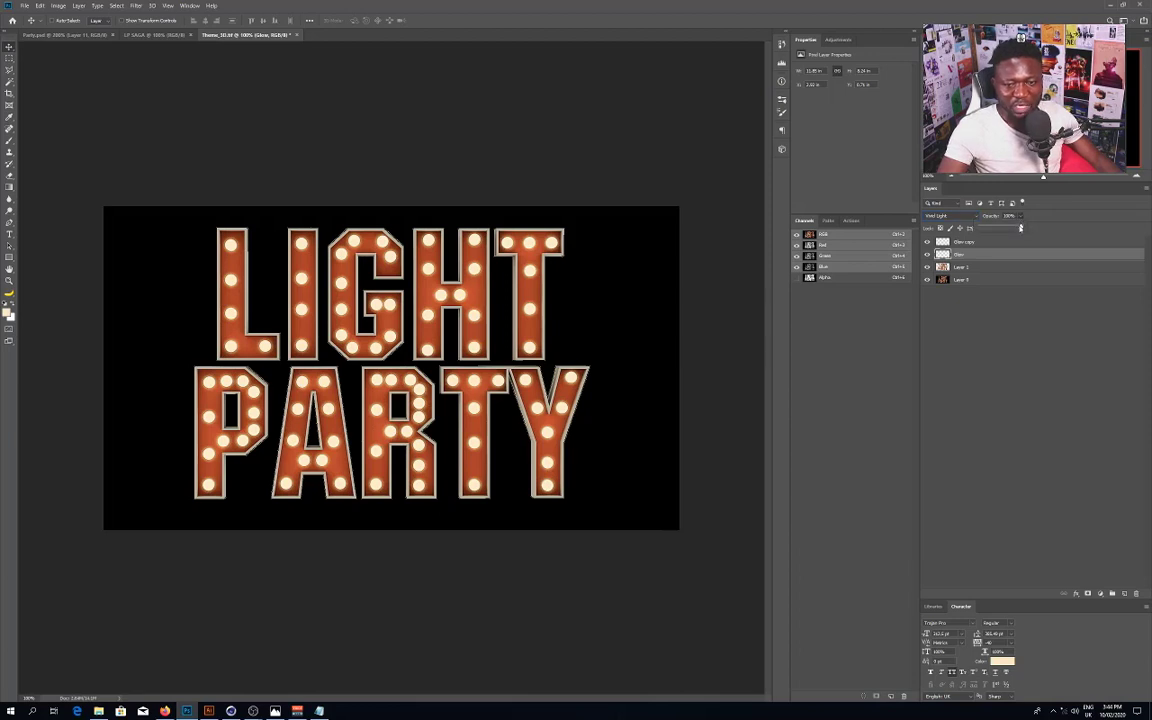
pyautogui.moveTo(1021, 228); pyautogui.dragTo(996, 229)
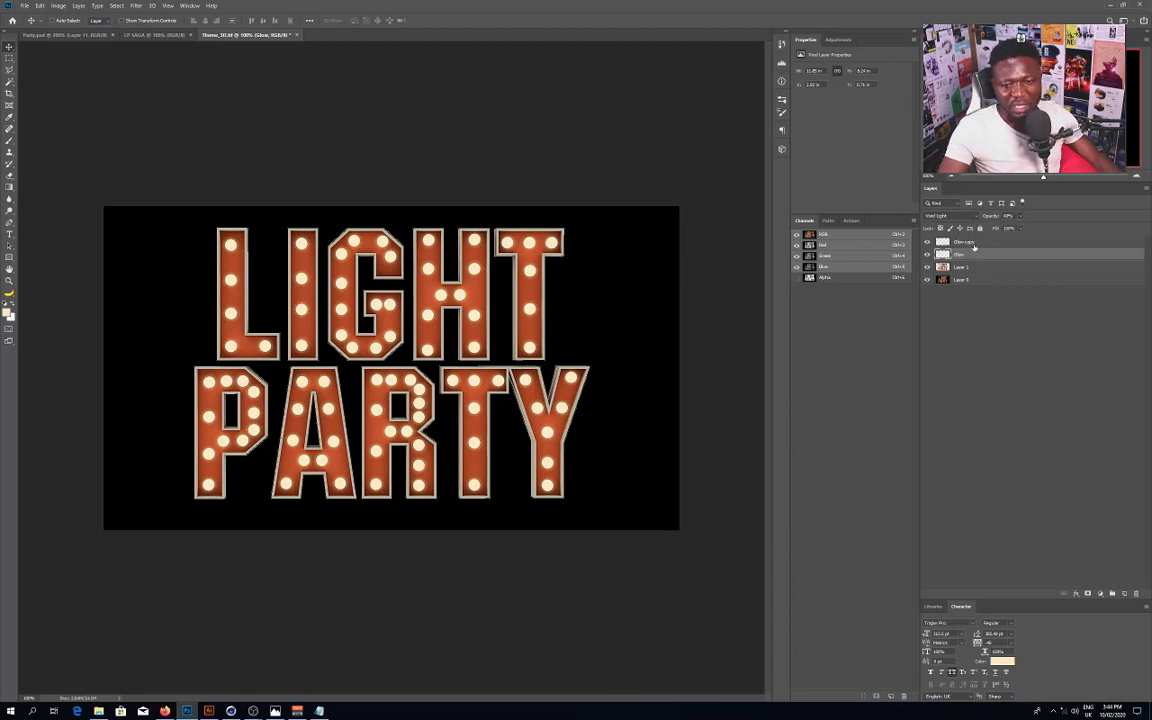
# Step: Rename the cut-out lettering layer as LP
pyautogui.hotkey('alt', ']')
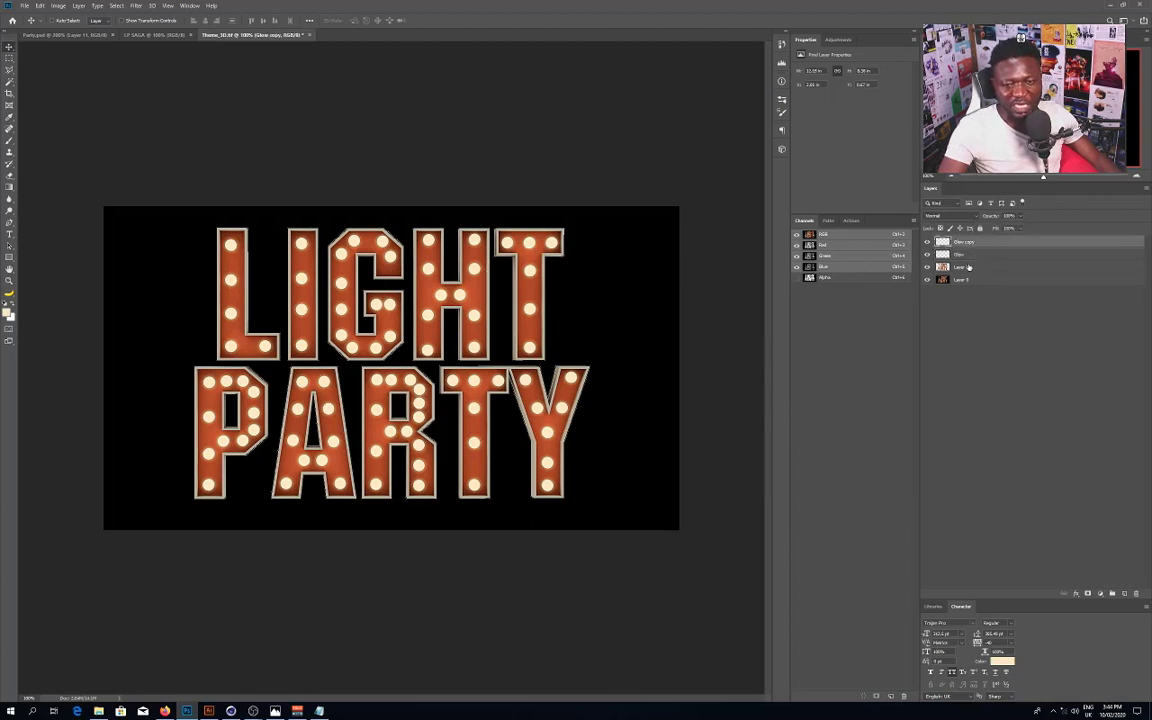
pyautogui.keyDown('shift'); pyautogui.click(965, 267); pyautogui.keyUp('shift')
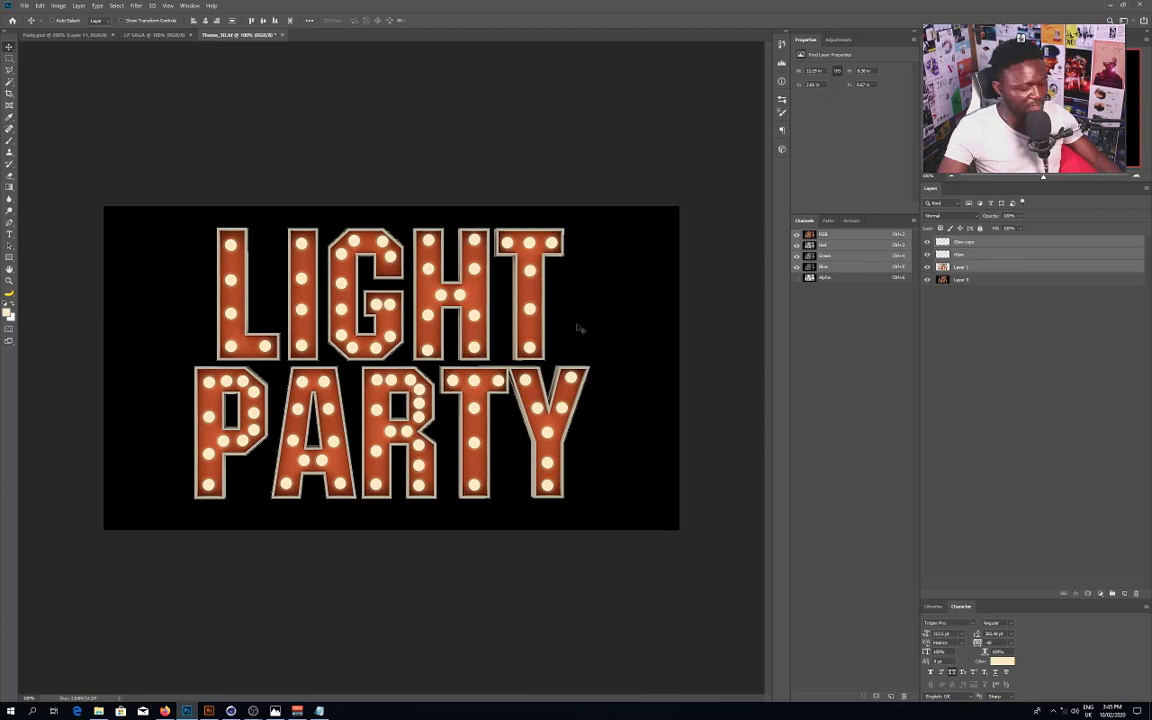
pyautogui.doubleClick(960, 268)
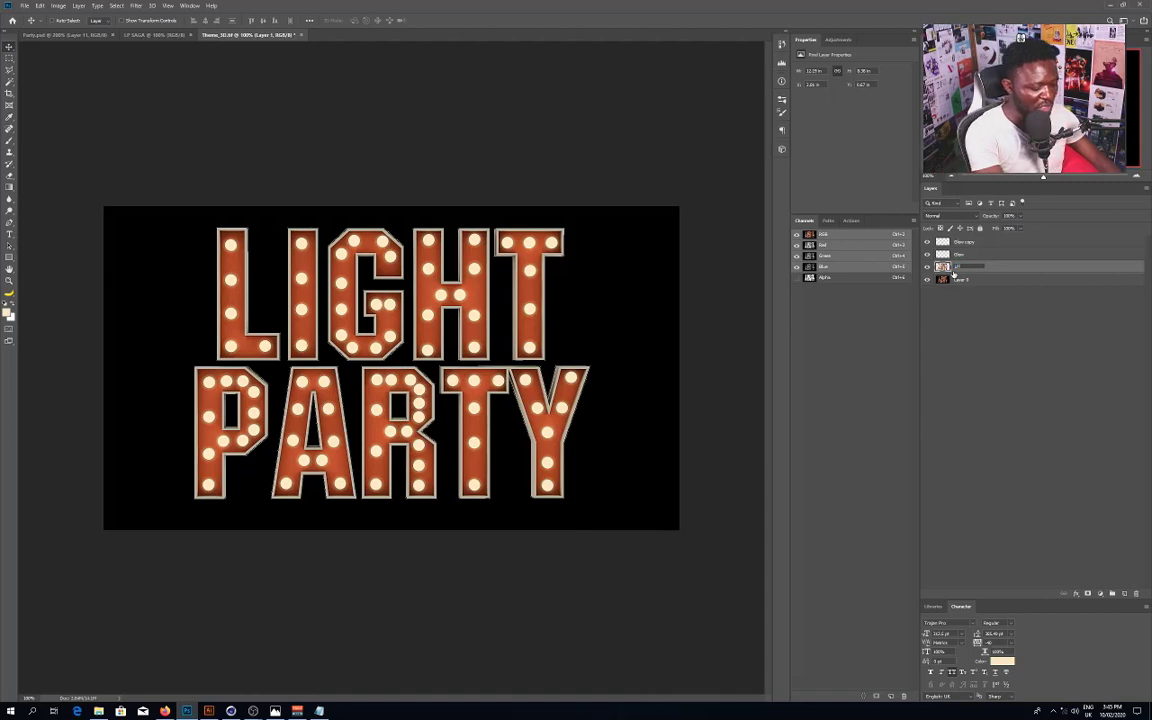
pyautogui.write('LP')
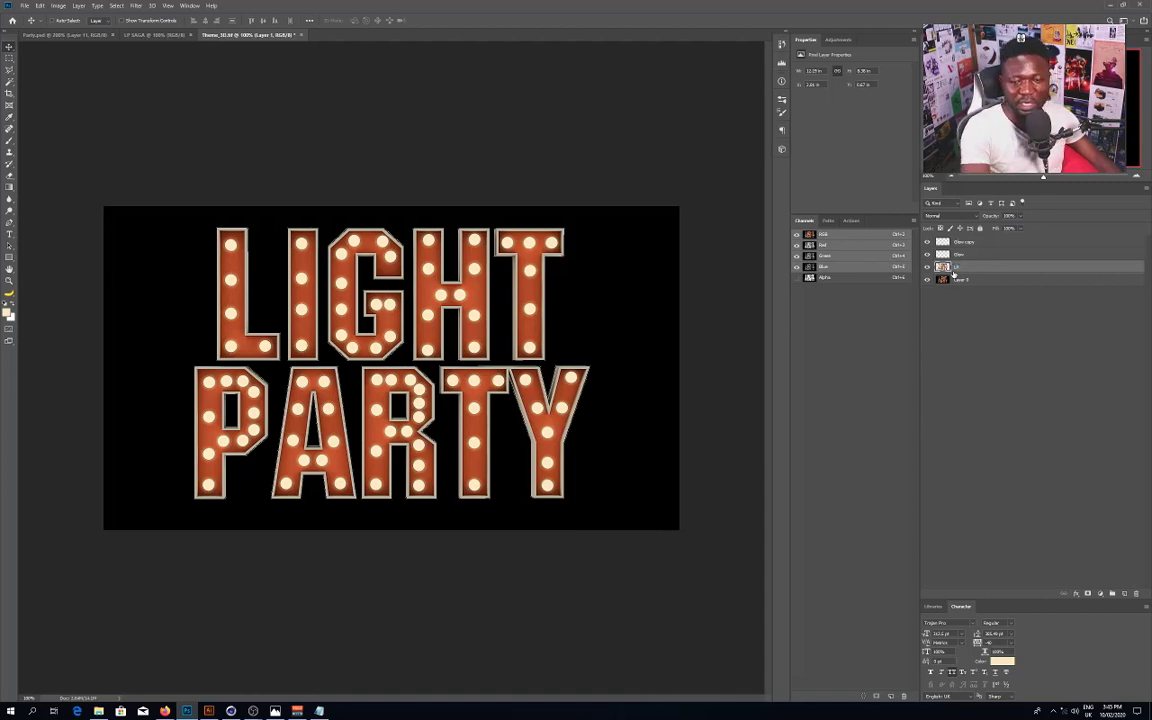
pyautogui.press('Return')
# Step: Copy the LP, Glow and Glow copy layers together into the LP SAGA document
pyautogui.keyDown('shift'); pyautogui.click(968, 241); pyautogui.keyUp('shift')
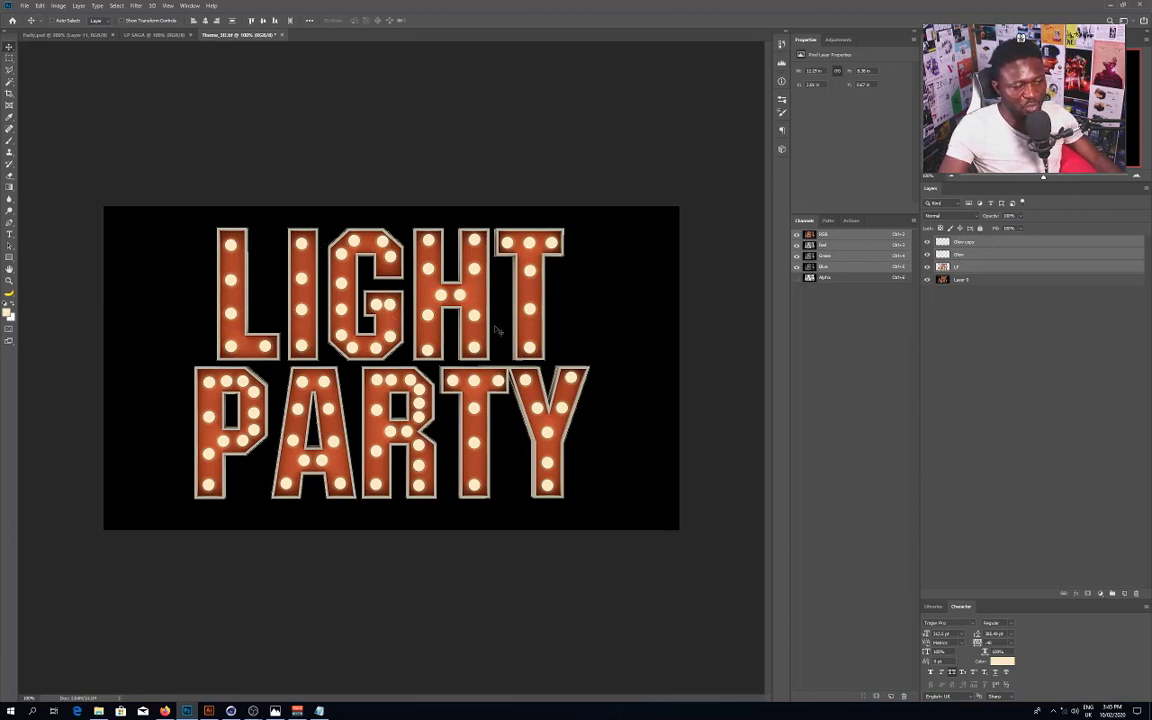
pyautogui.moveTo(494, 329); pyautogui.dragTo(128, 41)
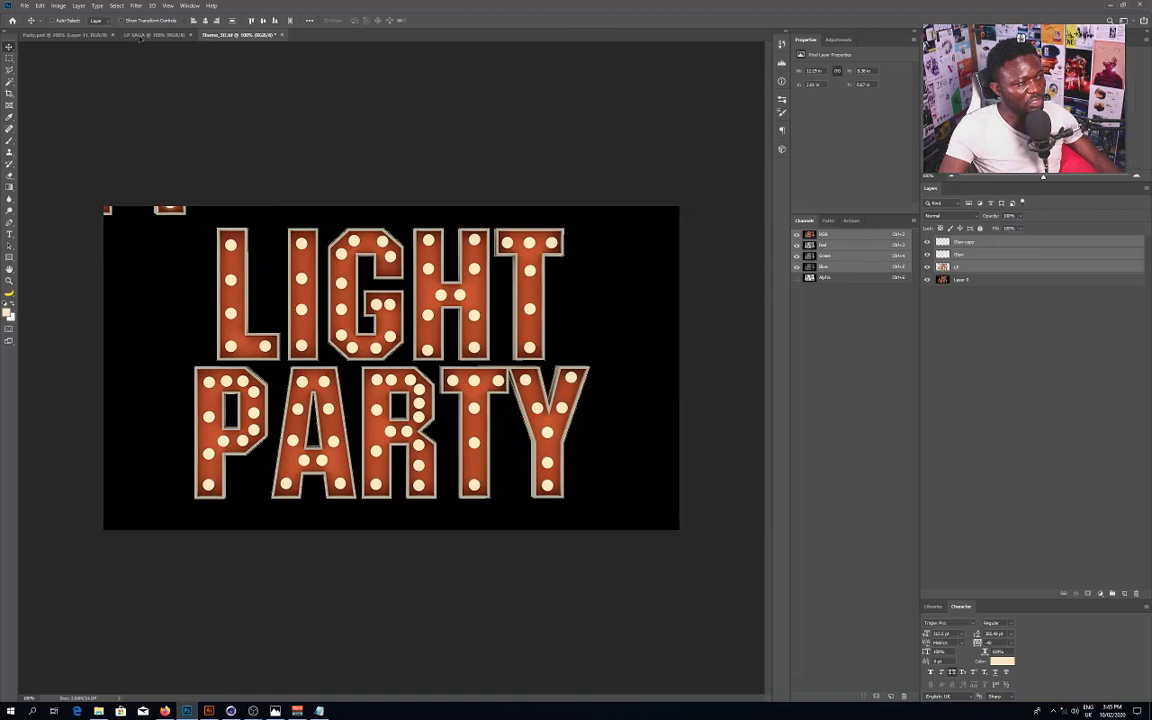
pyautogui.click(128, 35)
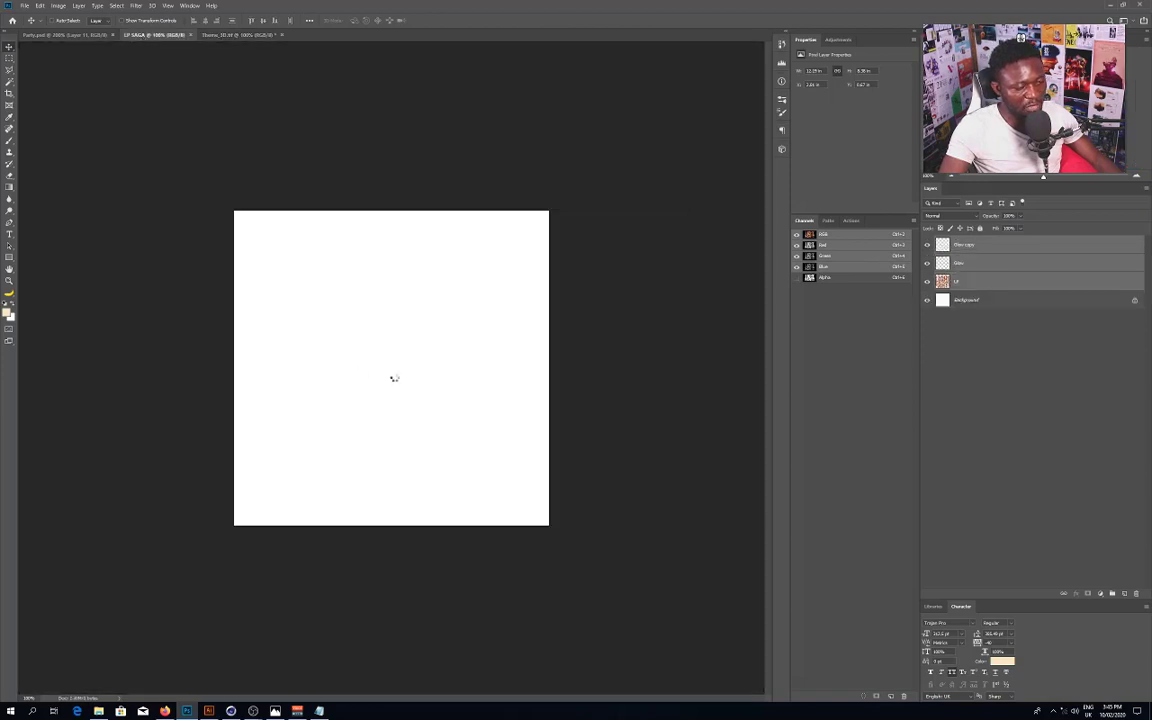
# Step: Centre the copied lettering and glow layers on the canvas and convert the LP layer to a Smart Object
pyautogui.moveTo(394, 378); pyautogui.dragTo(398, 380)
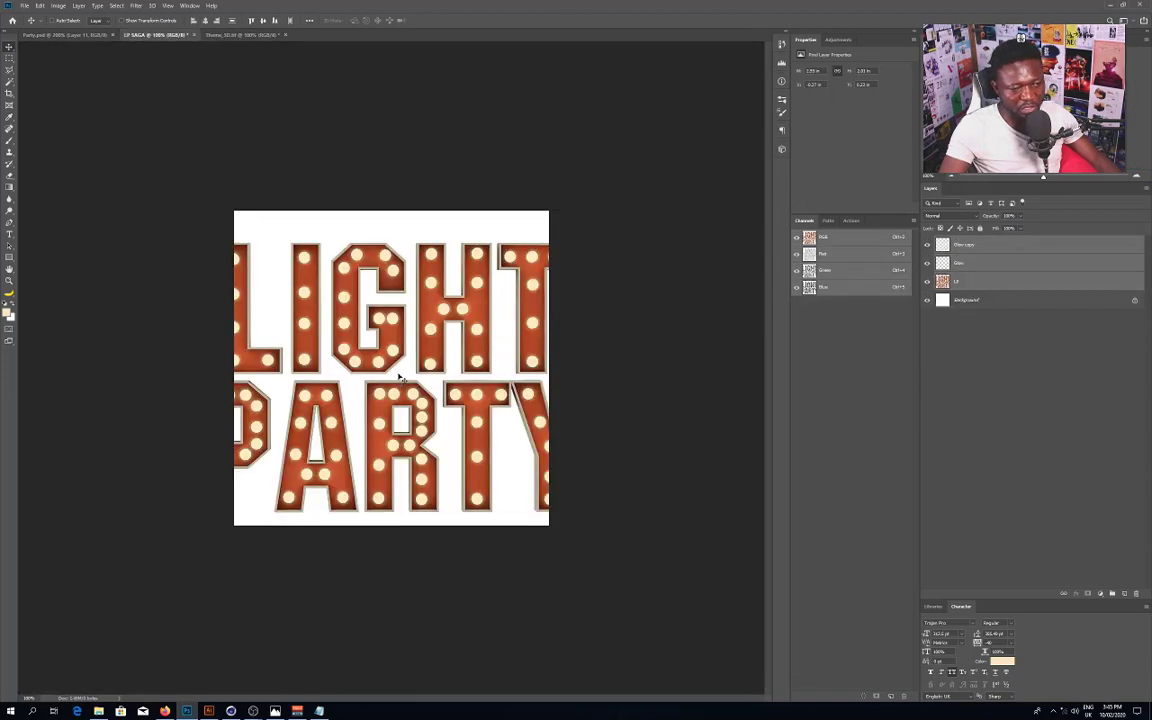
pyautogui.rightClick(968, 284)
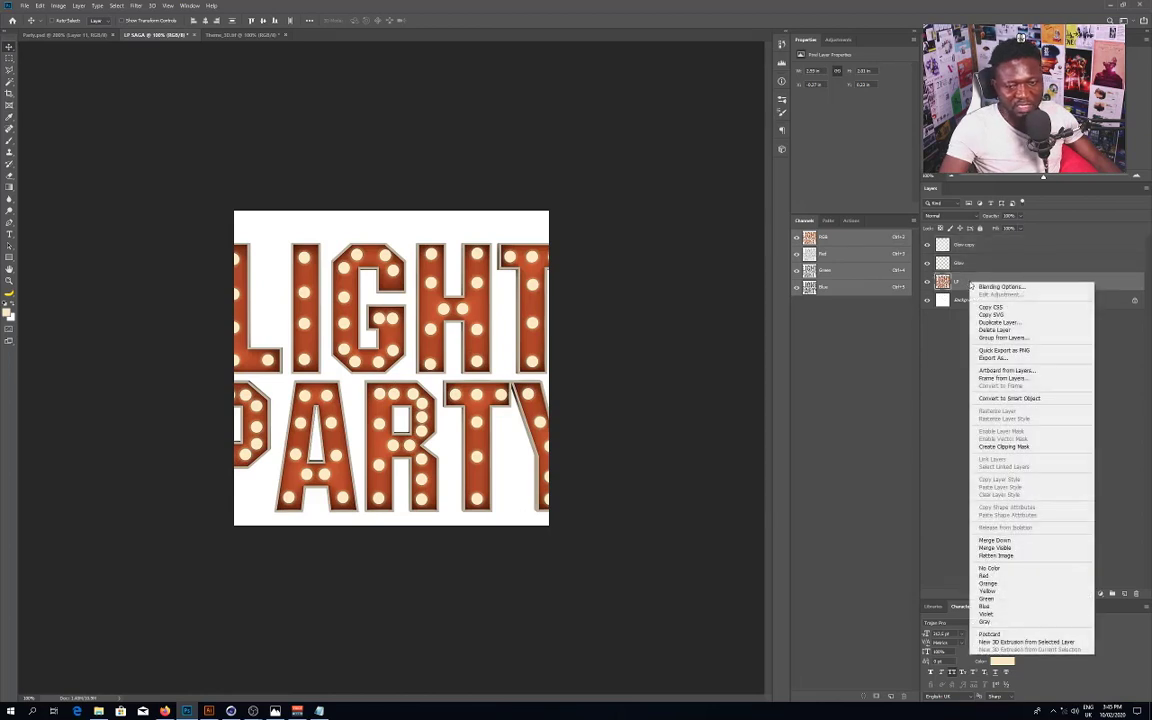
pyautogui.click(1012, 398)
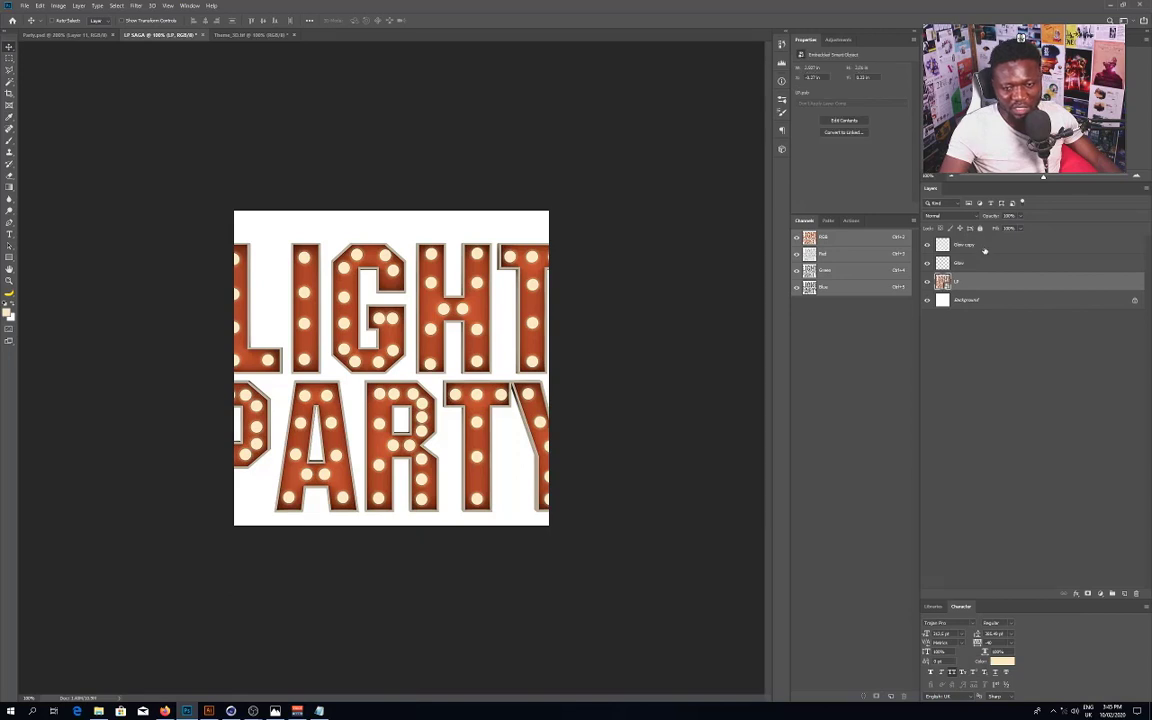
# Step: Group the LP, Glow and Glow copy layers and name the group LP_Glow
pyautogui.keyDown('shift'); pyautogui.click(985, 249); pyautogui.keyUp('shift')
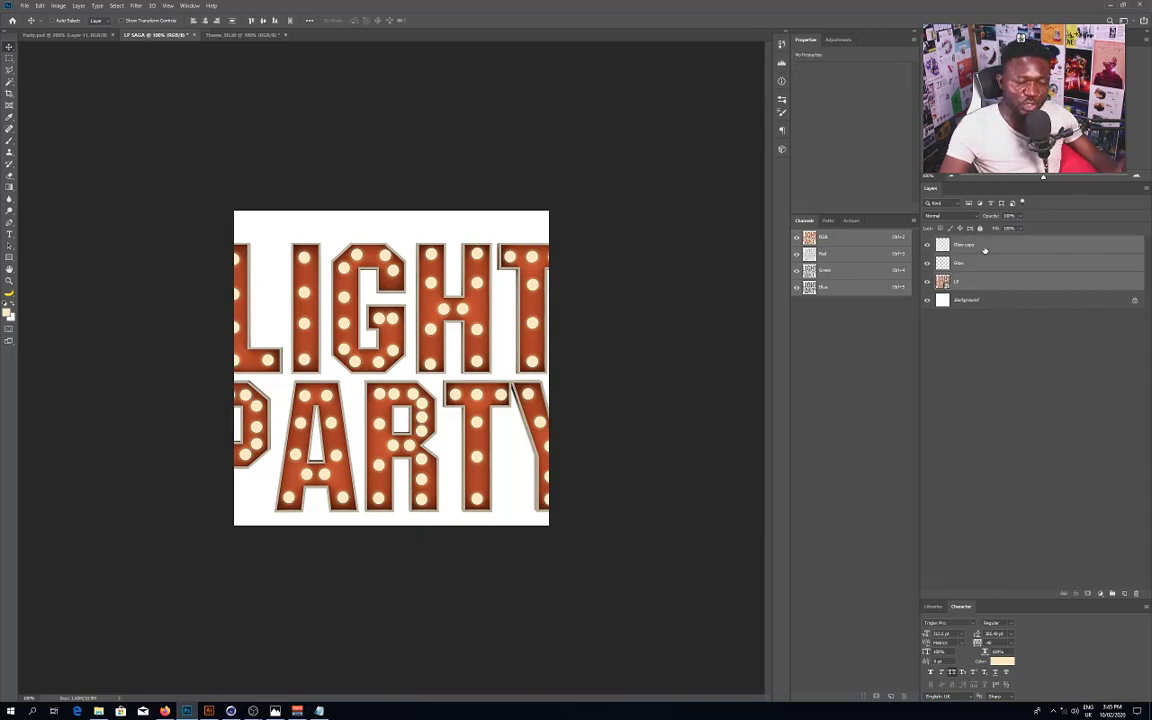
pyautogui.click(1112, 594)
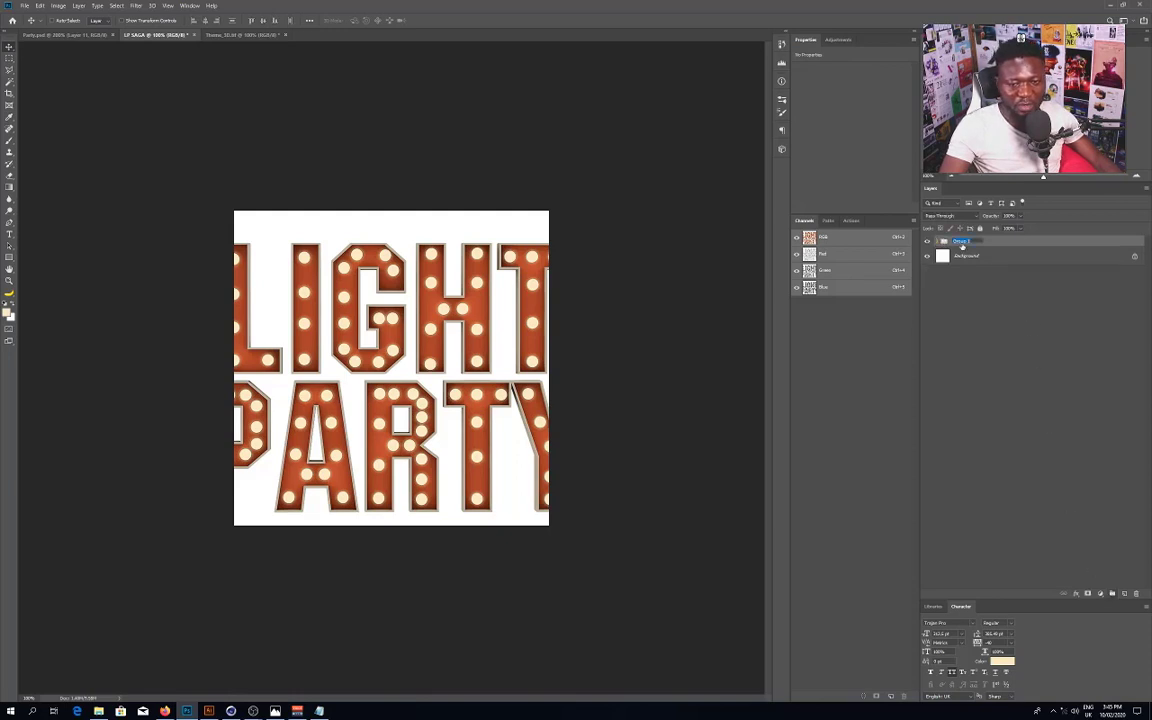
pyautogui.doubleClick(961, 242)
pyautogui.write('L')
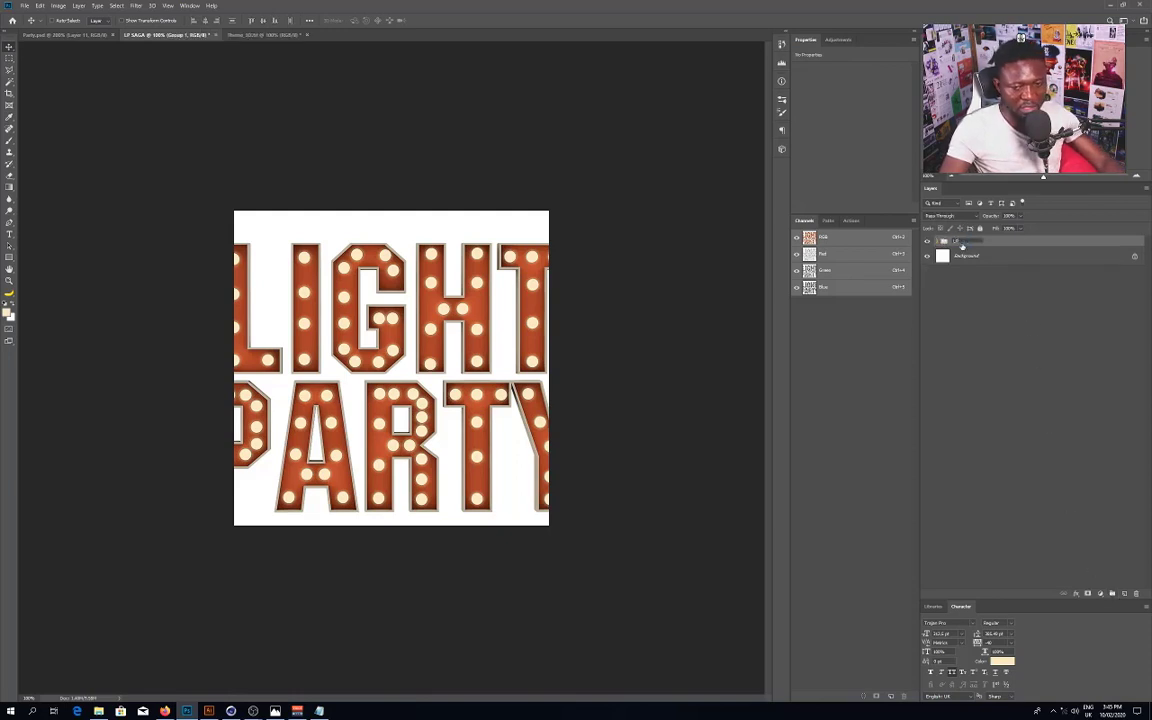
pyautogui.write('P')
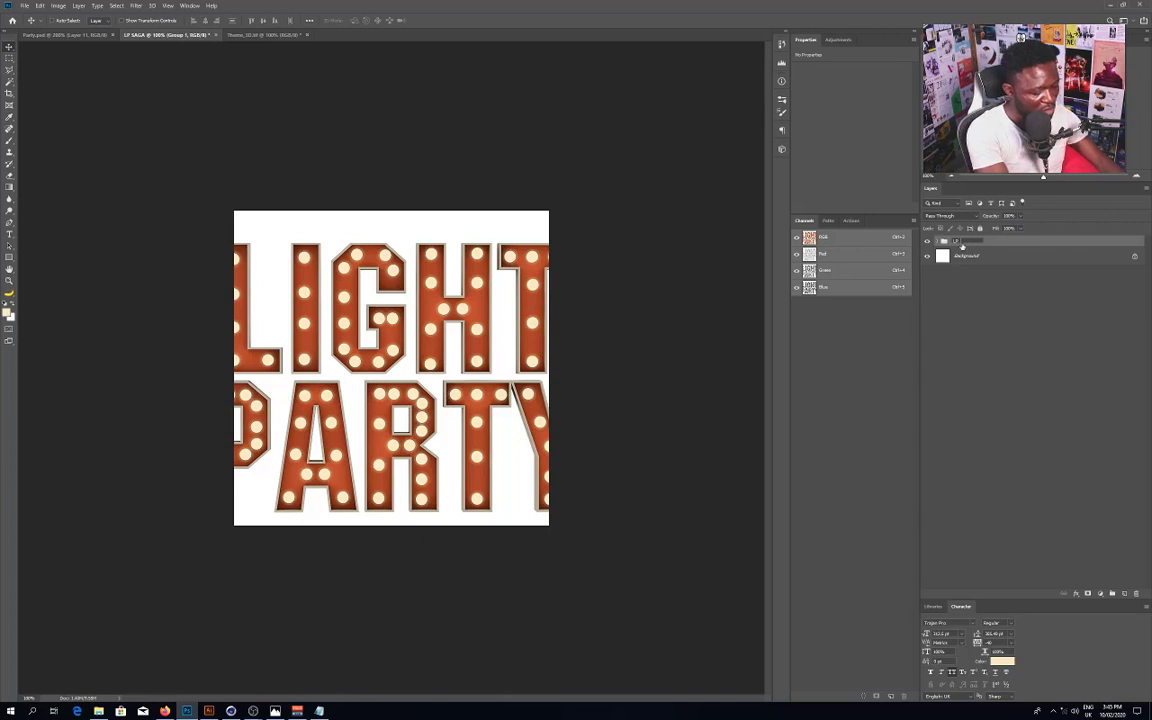
pyautogui.write(' SAGA')
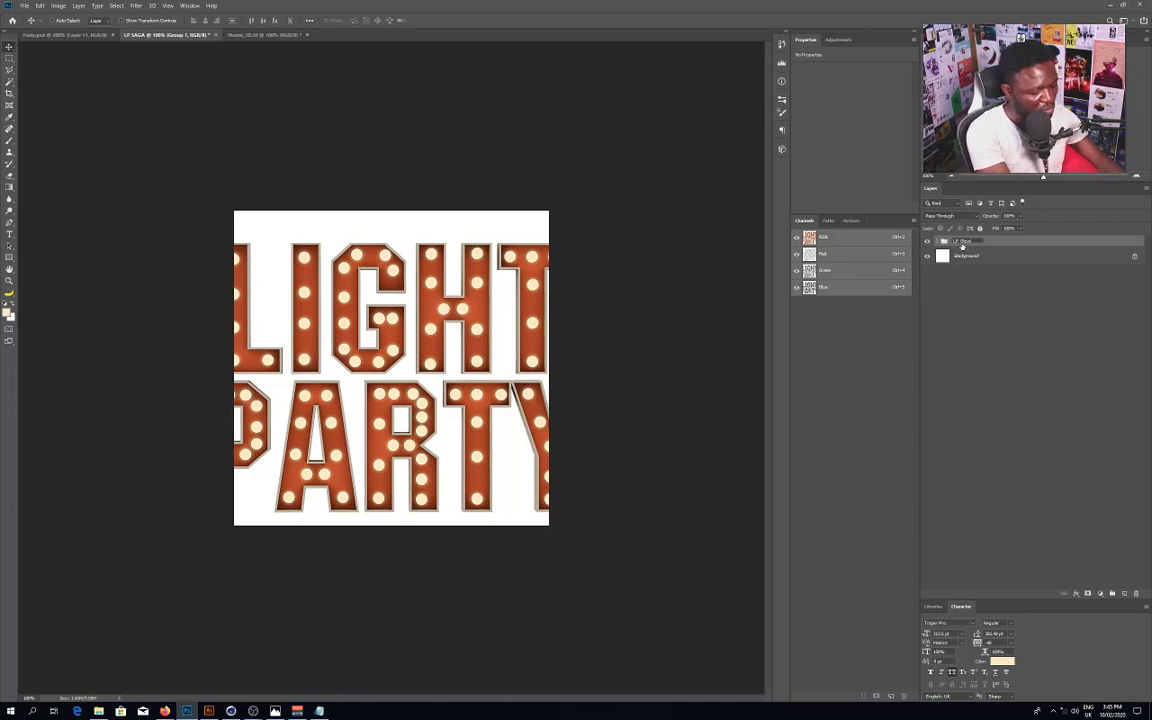
pyautogui.press('Return')
pyautogui.keyDown('ctrl'); pyautogui.click(975, 247); pyautogui.keyUp('ctrl')
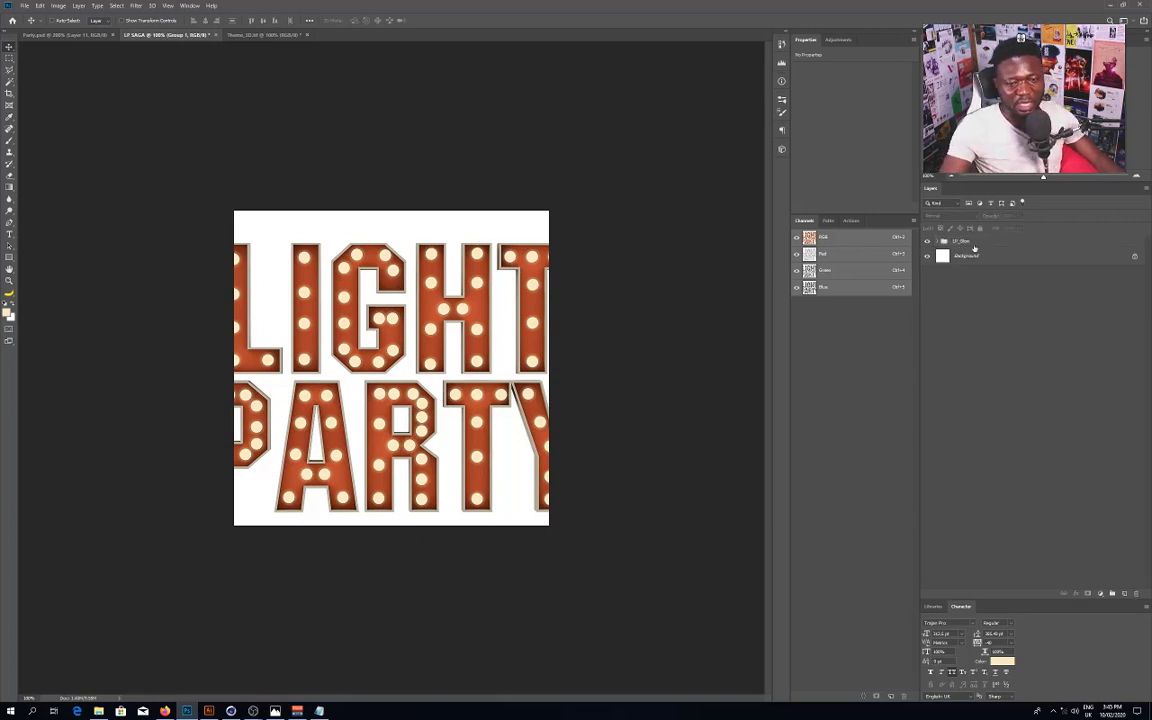
# Step: Scale the LP_Glow group to just under half its size and move it slightly above the canvas centre
pyautogui.click(978, 242)
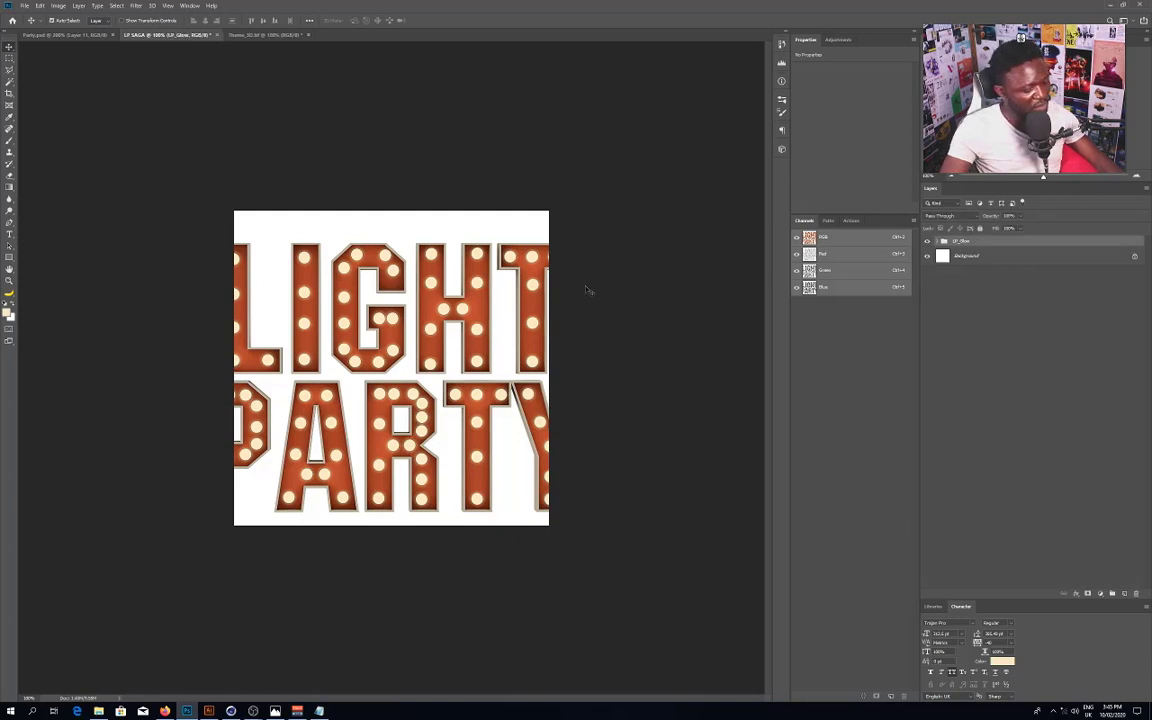
pyautogui.hotkey('ctrl', 't')
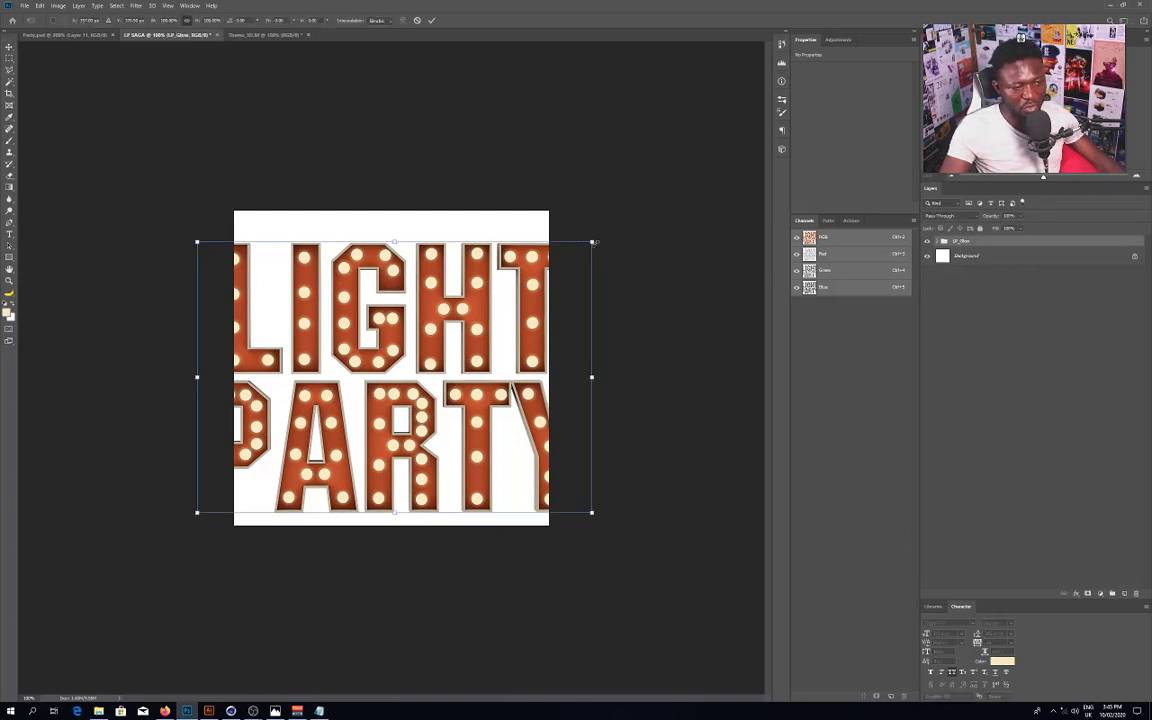
pyautogui.moveTo(591, 241); pyautogui.dragTo(470, 297)
pyautogui.press('Return')
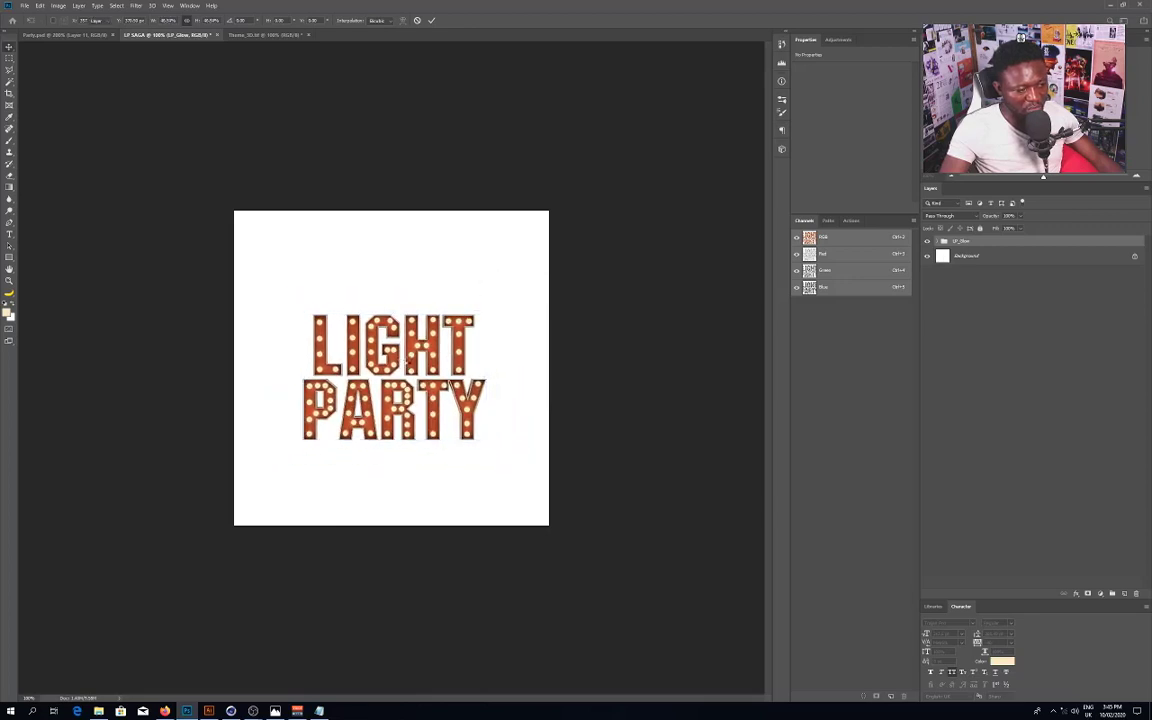
pyautogui.moveTo(418, 342); pyautogui.dragTo(420, 314)
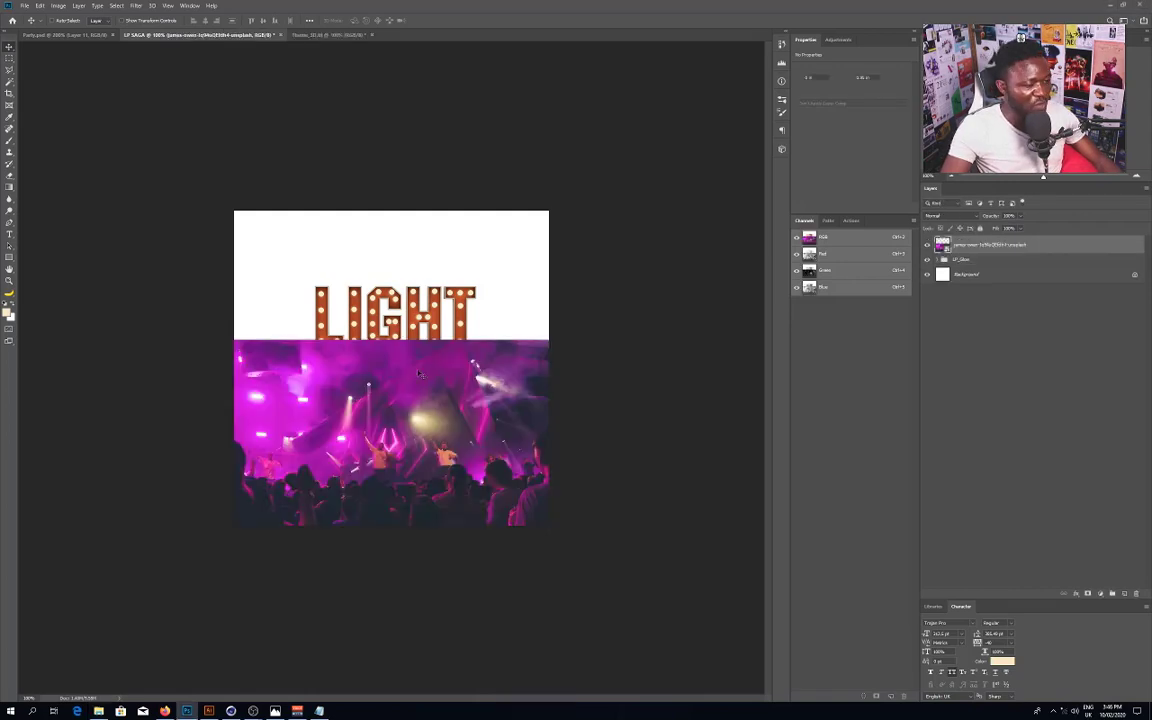
# Step: Duplicate the concert photo layer and put the LP_Glow group, hidden, above both photo layers
pyautogui.moveTo(985, 244); pyautogui.dragTo(1124, 593)
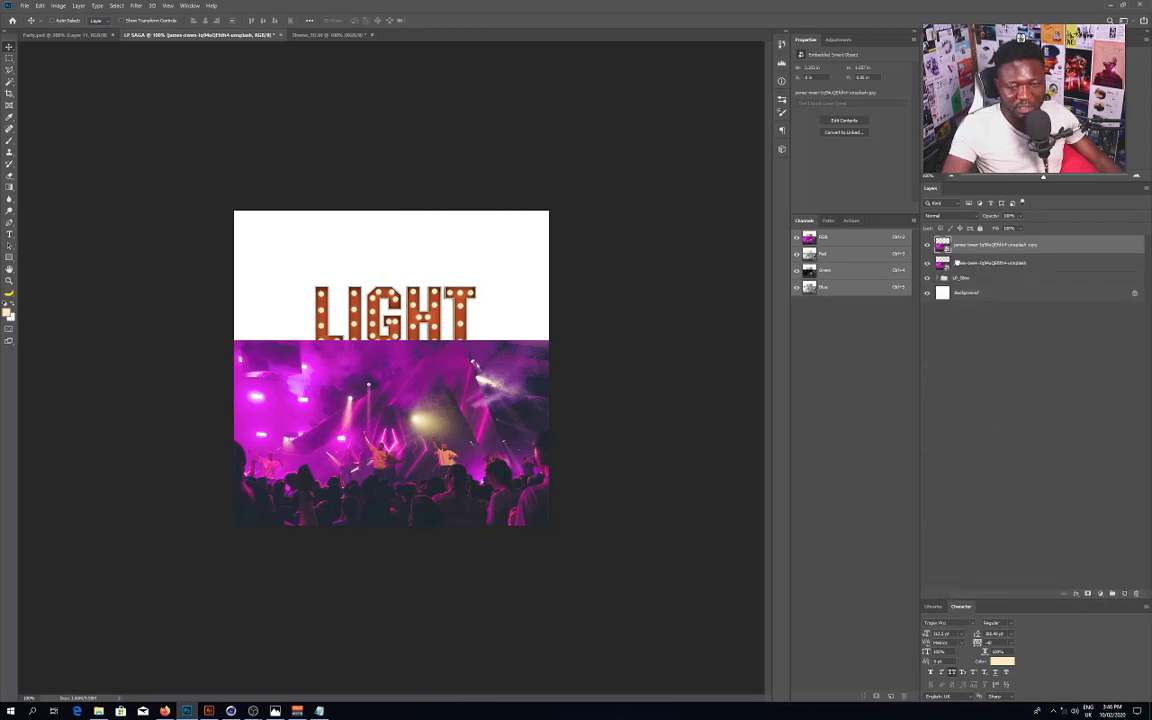
pyautogui.moveTo(970, 234); pyautogui.dragTo(970, 238)
pyautogui.click(927, 242)
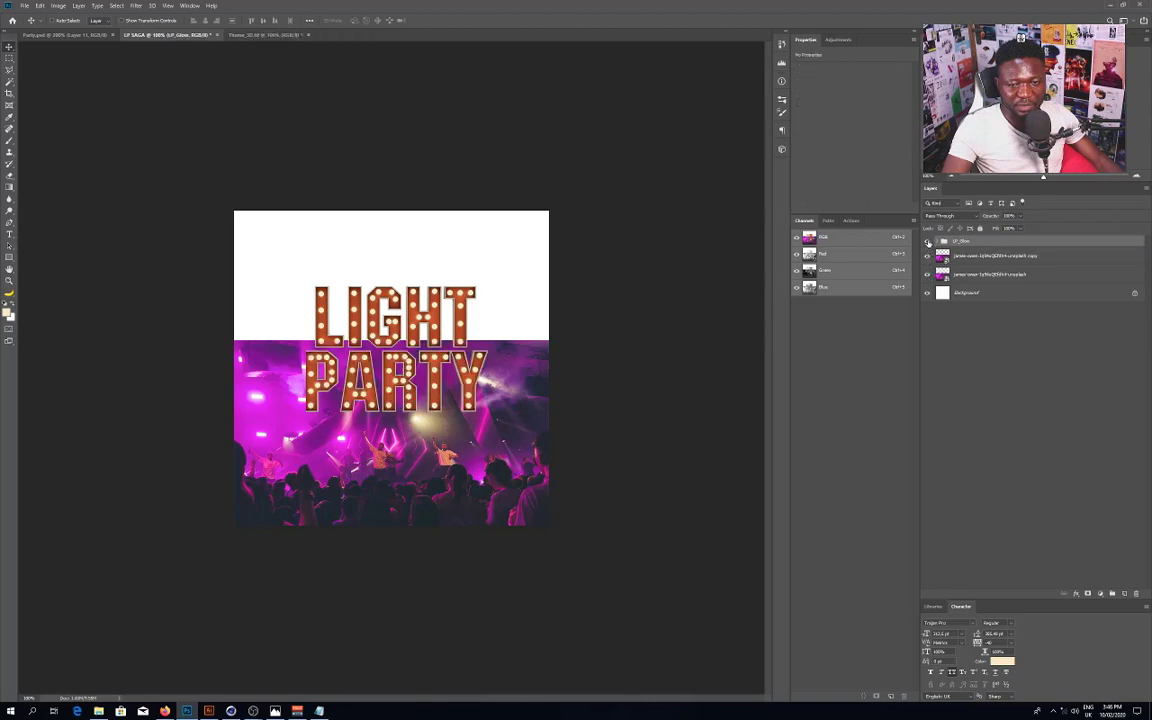
pyautogui.click(928, 243)
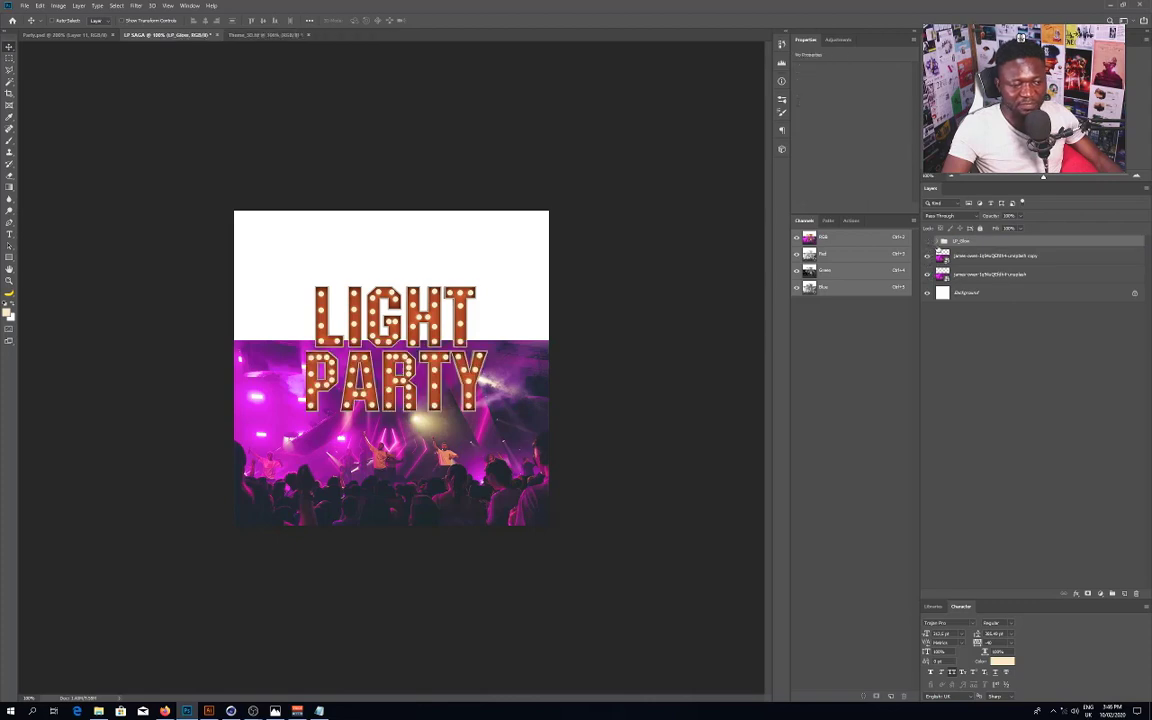
# Step: Rotate the concert photo copy 180° and flip it horizontally, placing it above the original as a vertical mirror image
pyautogui.click(966, 260)
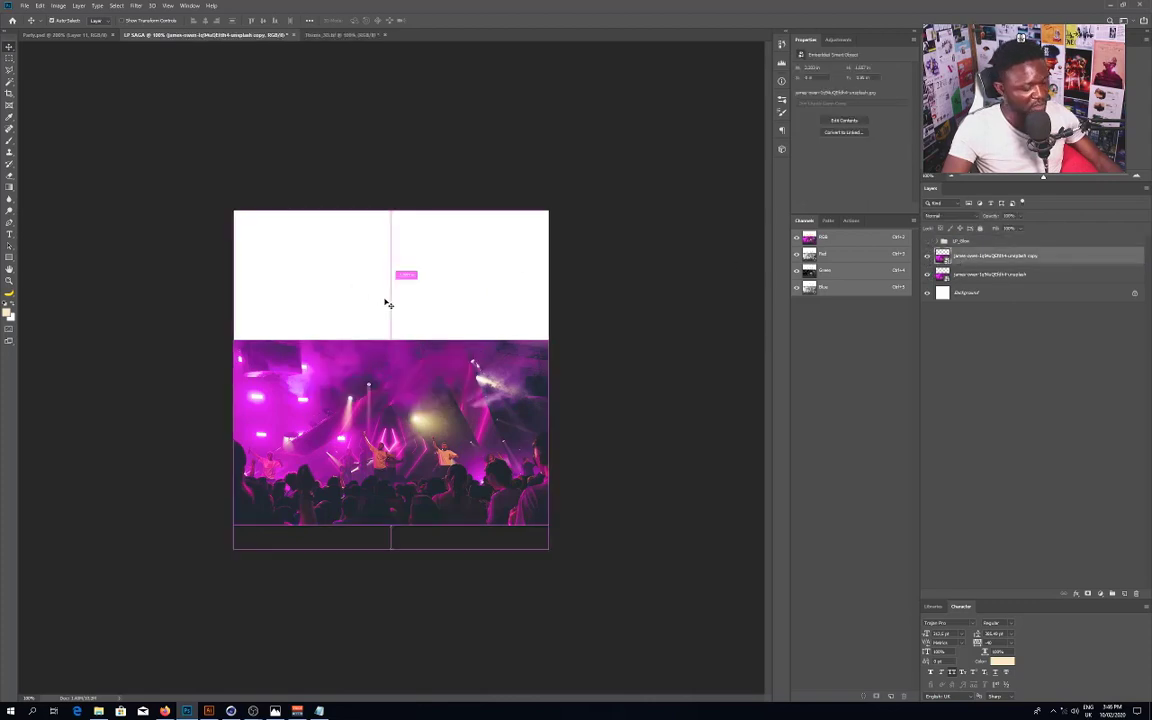
pyautogui.moveTo(388, 303); pyautogui.dragTo(388, 303)
pyautogui.hotkey('ctrl', 't')
pyautogui.rightClick(396, 385)
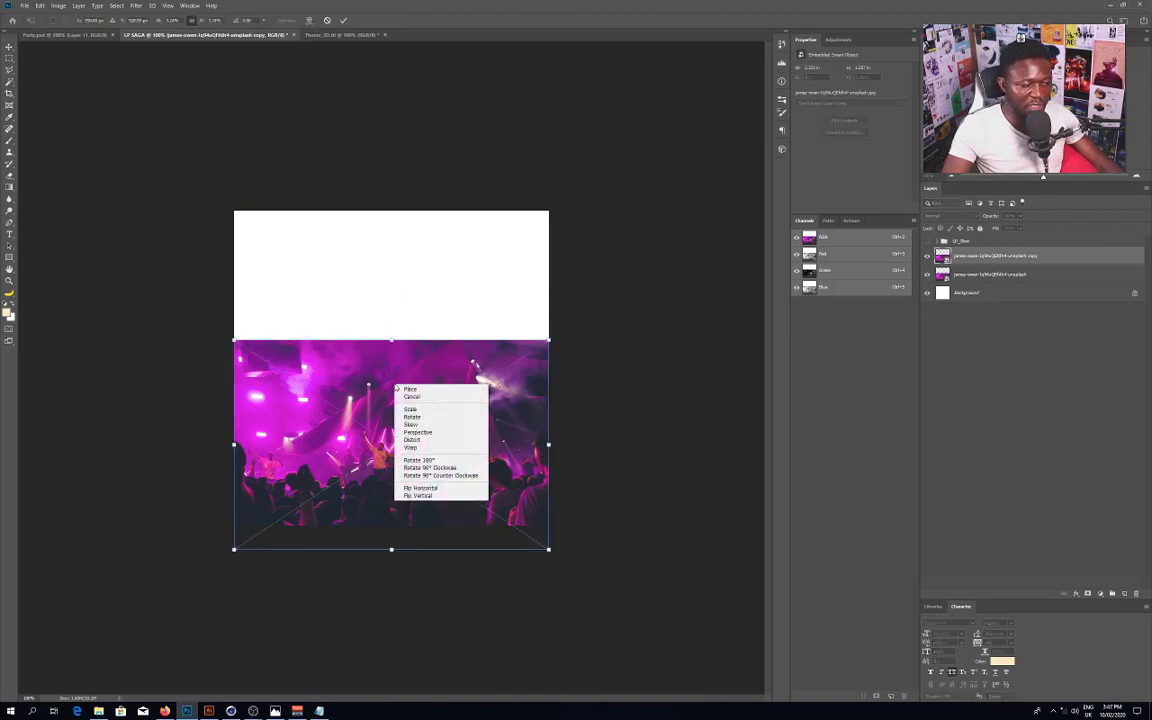
pyautogui.click(418, 459)
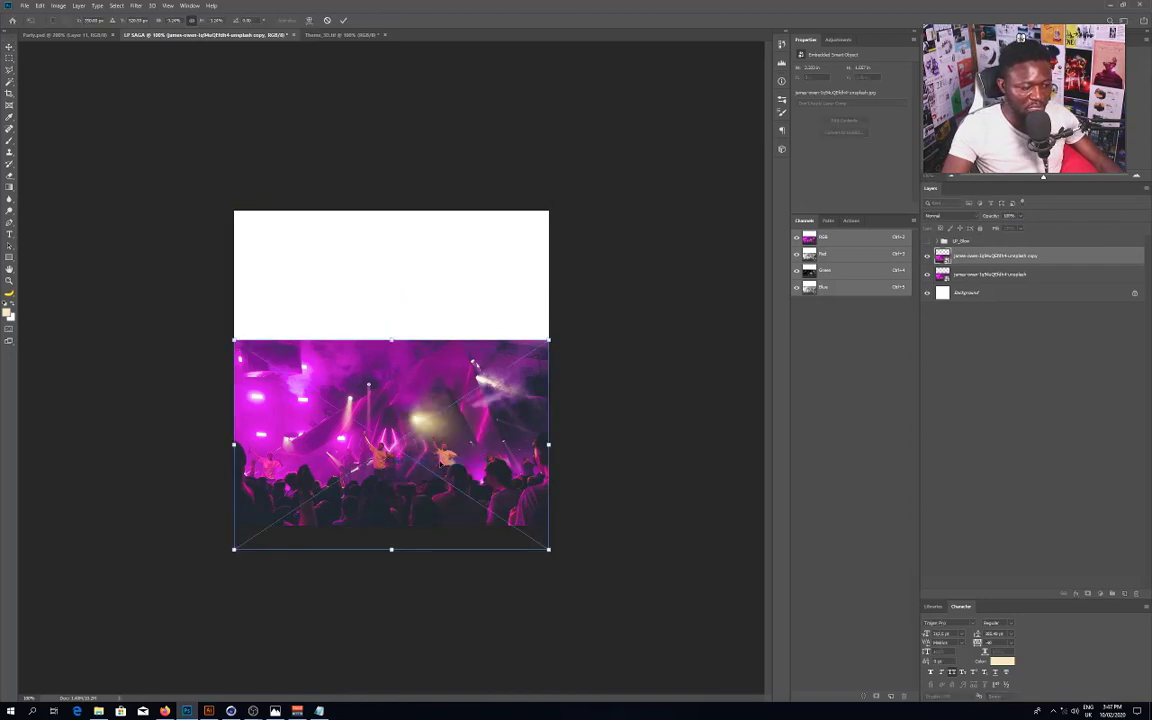
pyautogui.rightClick(453, 437)
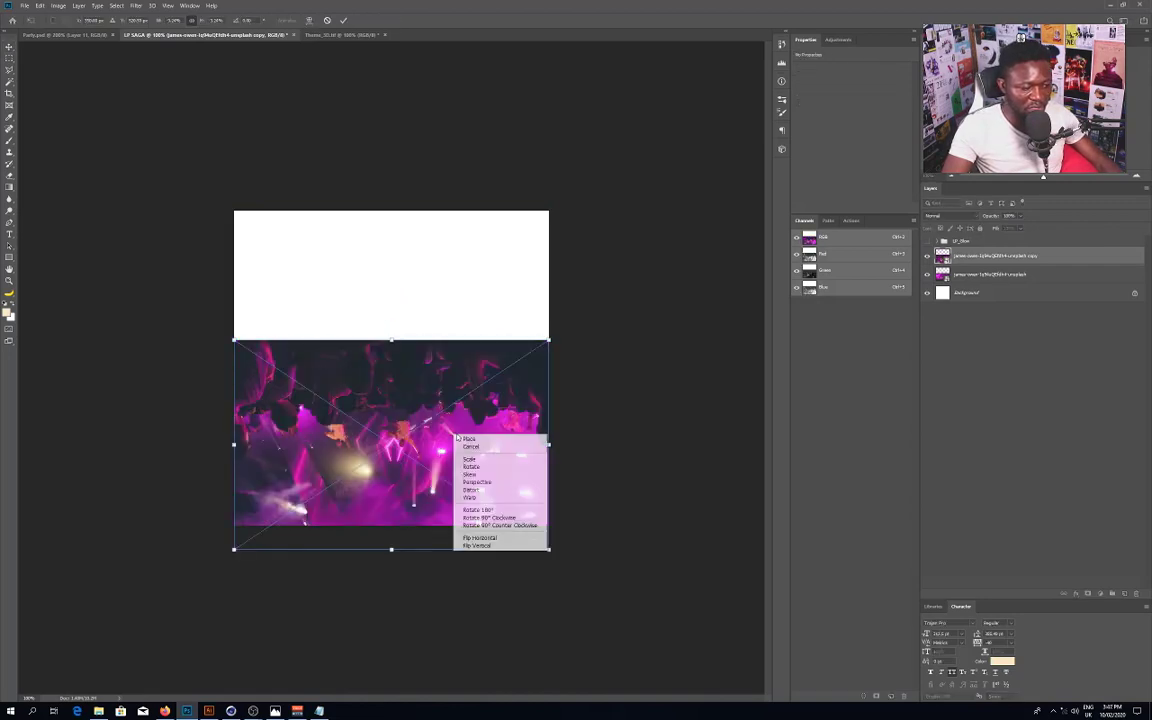
pyautogui.click(485, 538)
pyautogui.hotkey('ctrl', 'z')
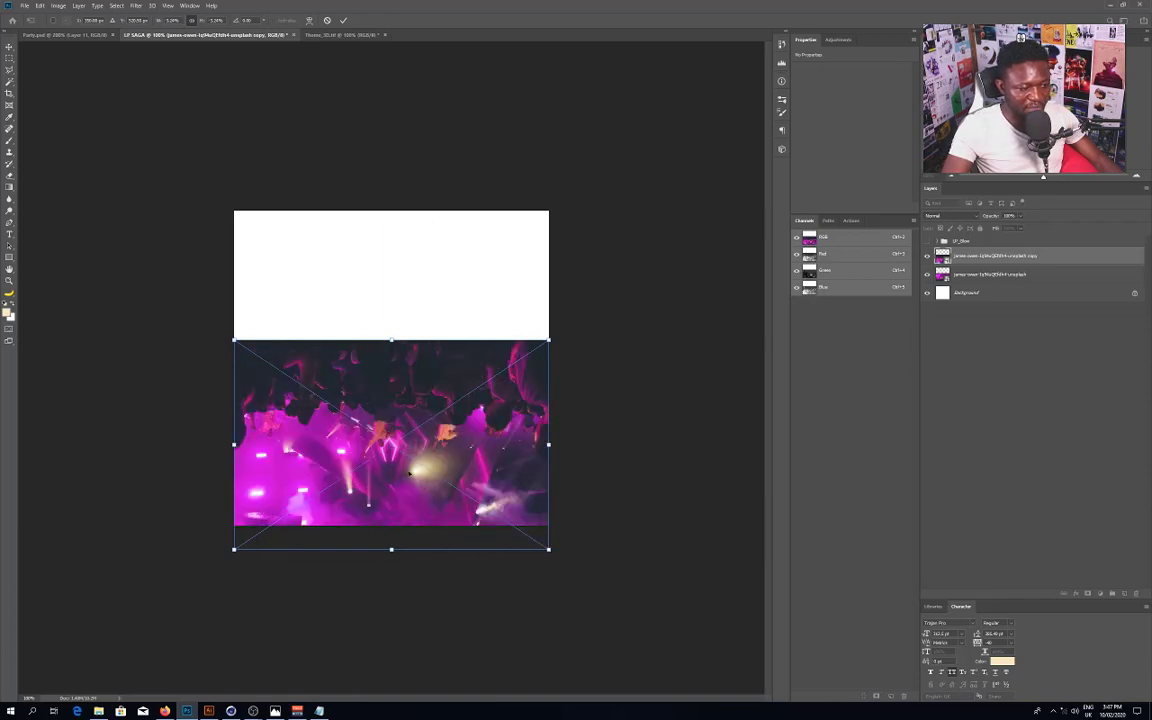
pyautogui.moveTo(409, 472); pyautogui.dragTo(421, 305)
pyautogui.press('Return')
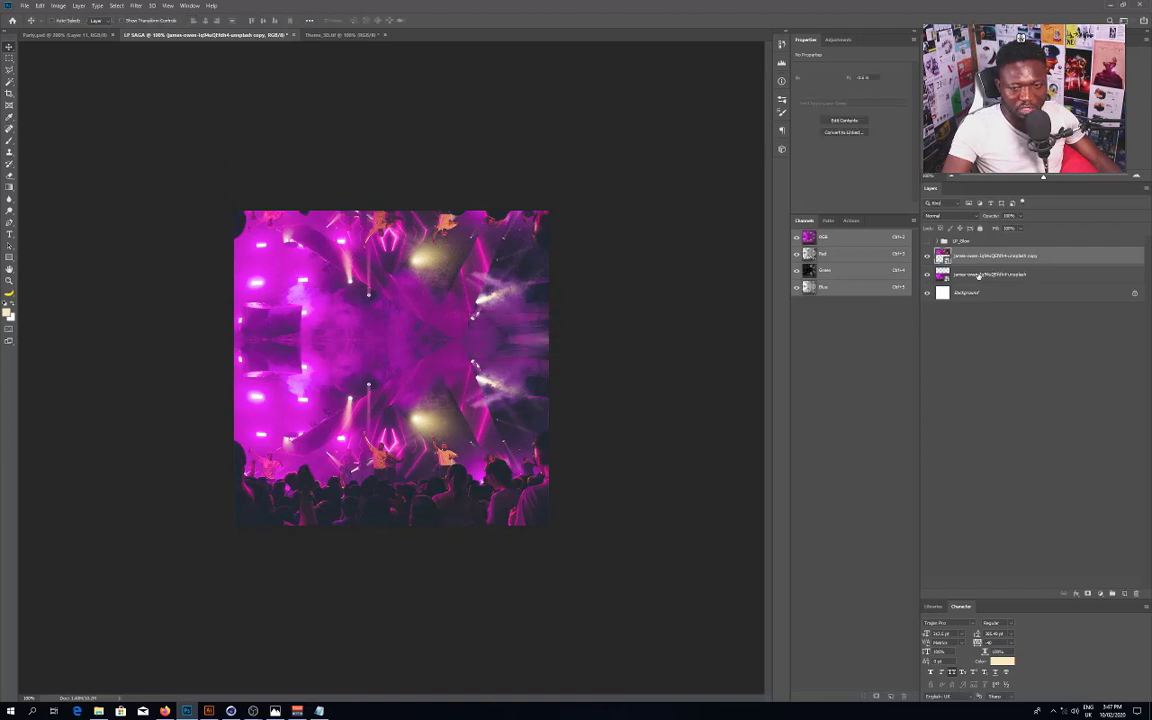
# Step: Scale both concert photo layers together from their centre to about 112%
pyautogui.keyDown('shift'); pyautogui.click(978, 275); pyautogui.keyUp('shift')
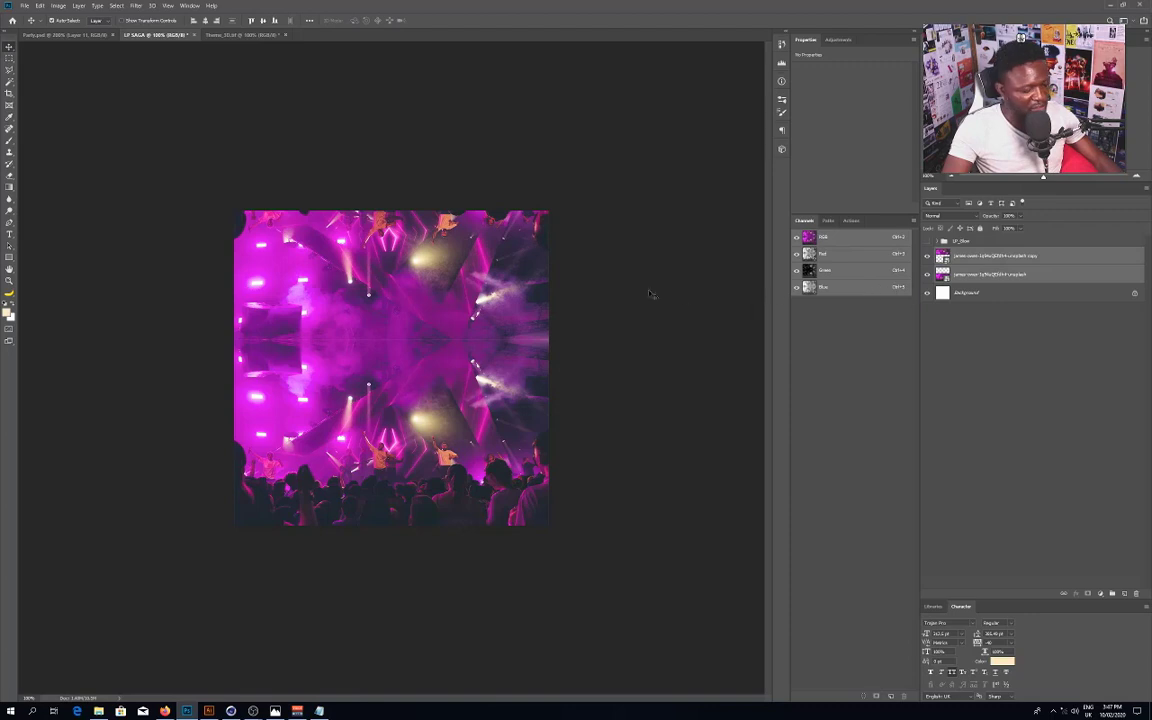
pyautogui.hotkey('ctrl', 't')
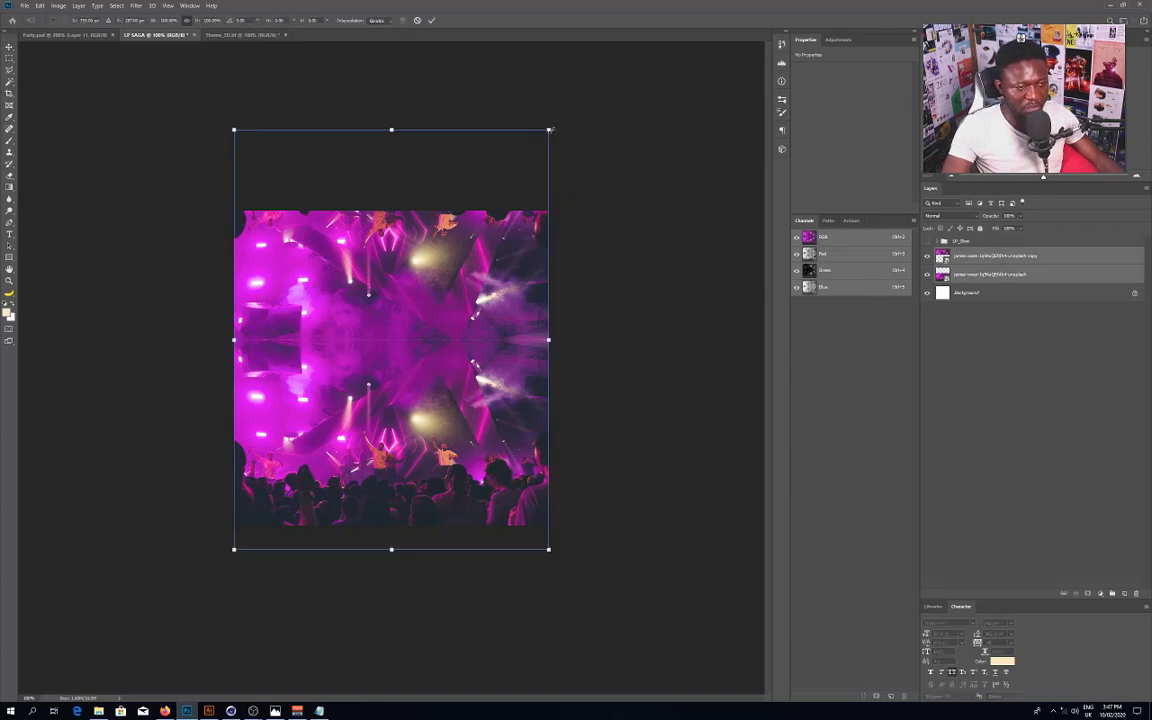
pyautogui.keyDown('alt'); pyautogui.moveTo(551, 130); pyautogui.dragTo(580, 104); pyautogui.keyUp('alt')
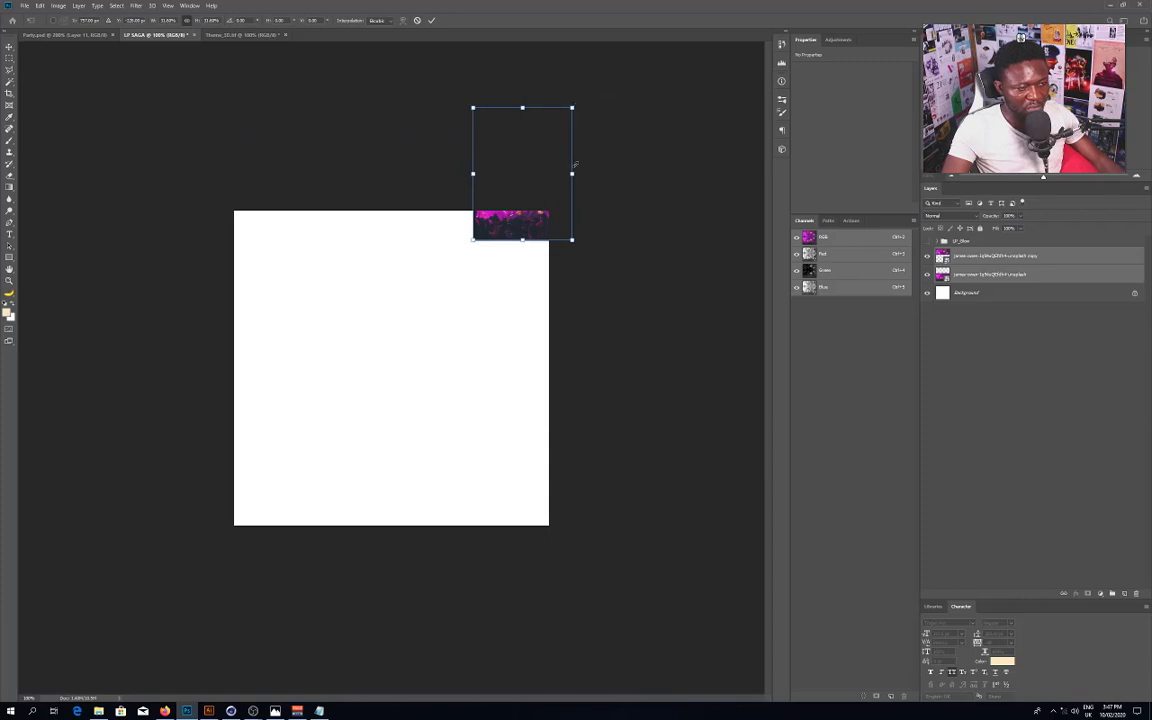
pyautogui.hotkey('ctrl', 'z')
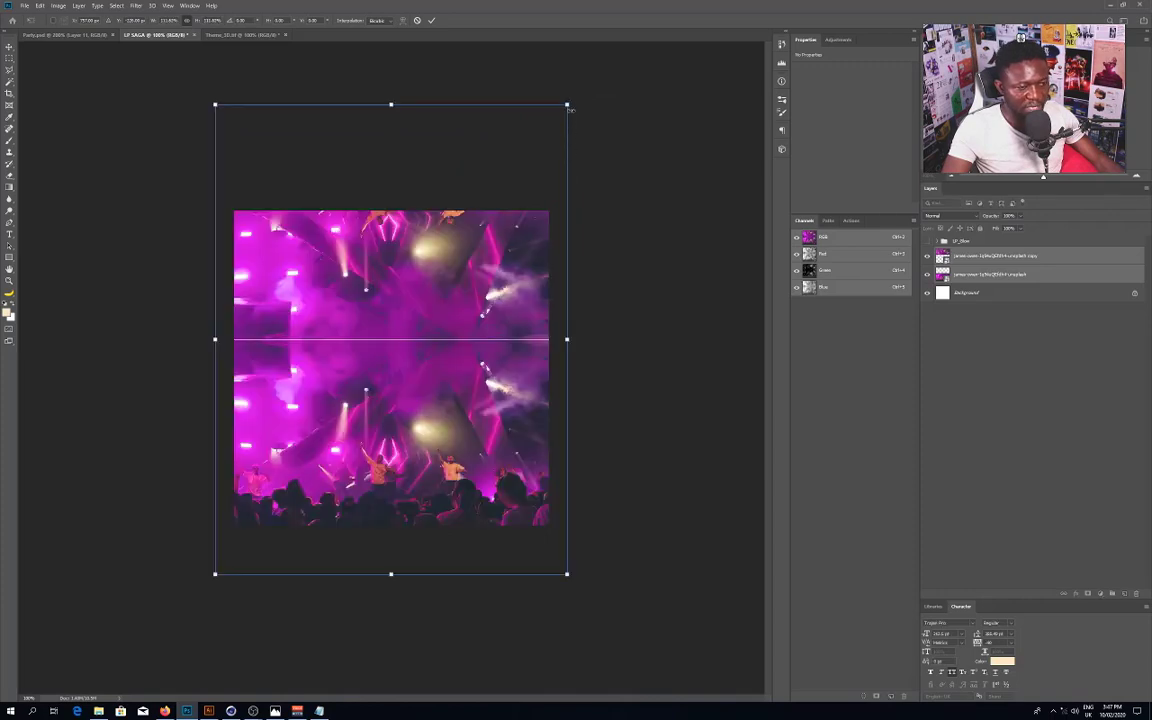
pyautogui.keyDown('alt'); pyautogui.moveTo(568, 105); pyautogui.dragTo(588, 89); pyautogui.keyUp('alt')
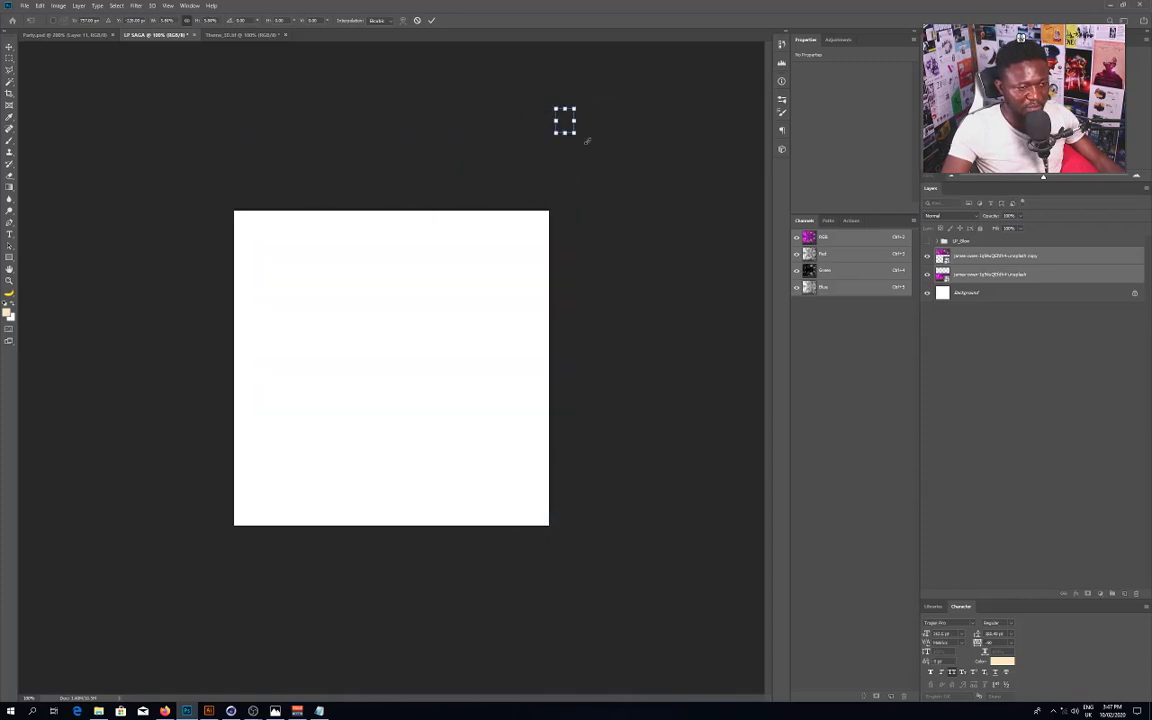
pyautogui.hotkey('ctrl', 'z')
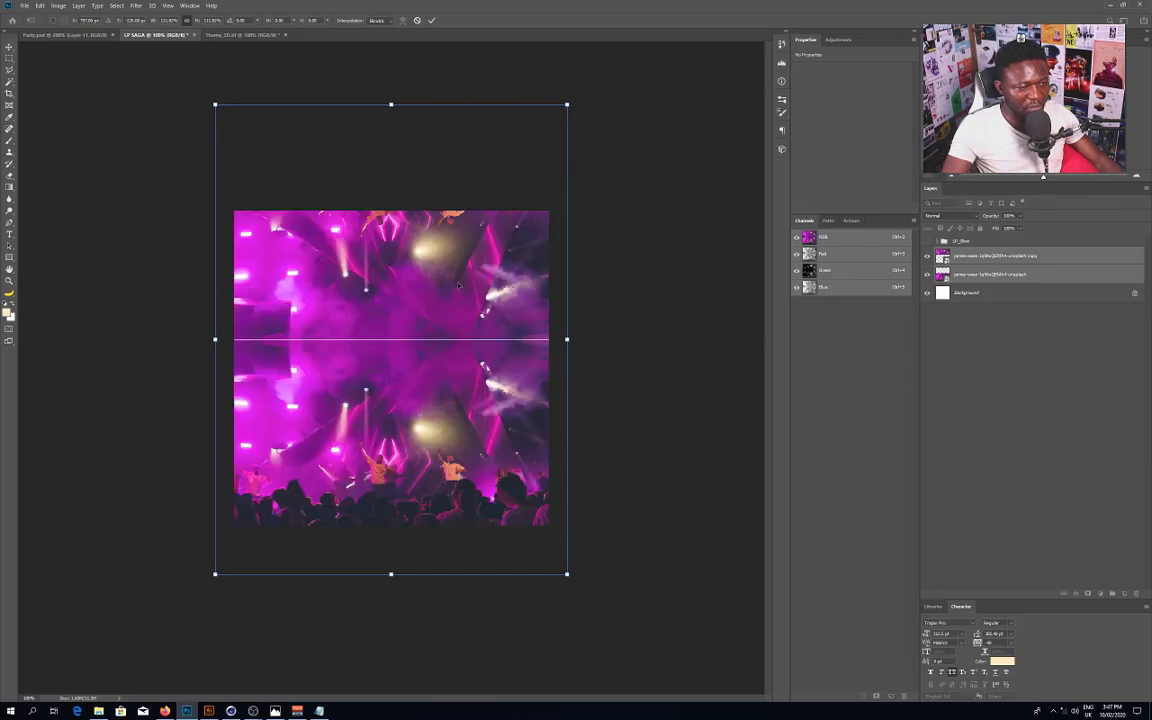
pyautogui.press('Return')
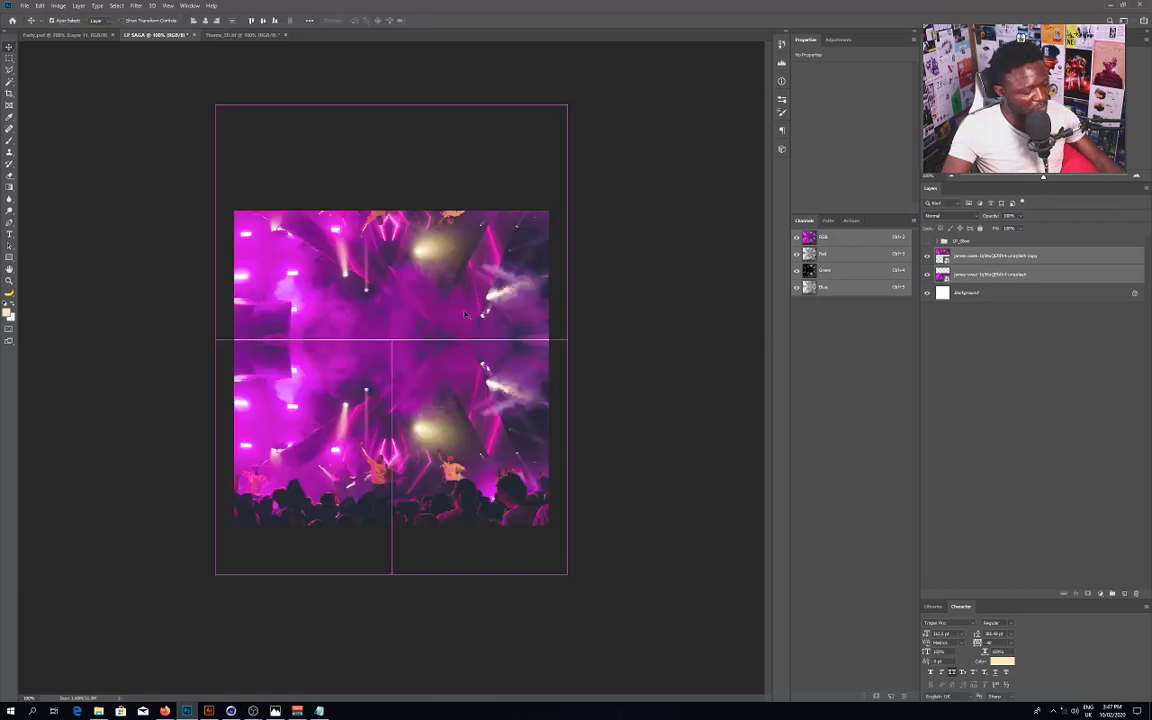
# Step: Shift both concert photo layers up slightly and fine-tune their size around the centre
pyautogui.hotkey('ctrl', 't')
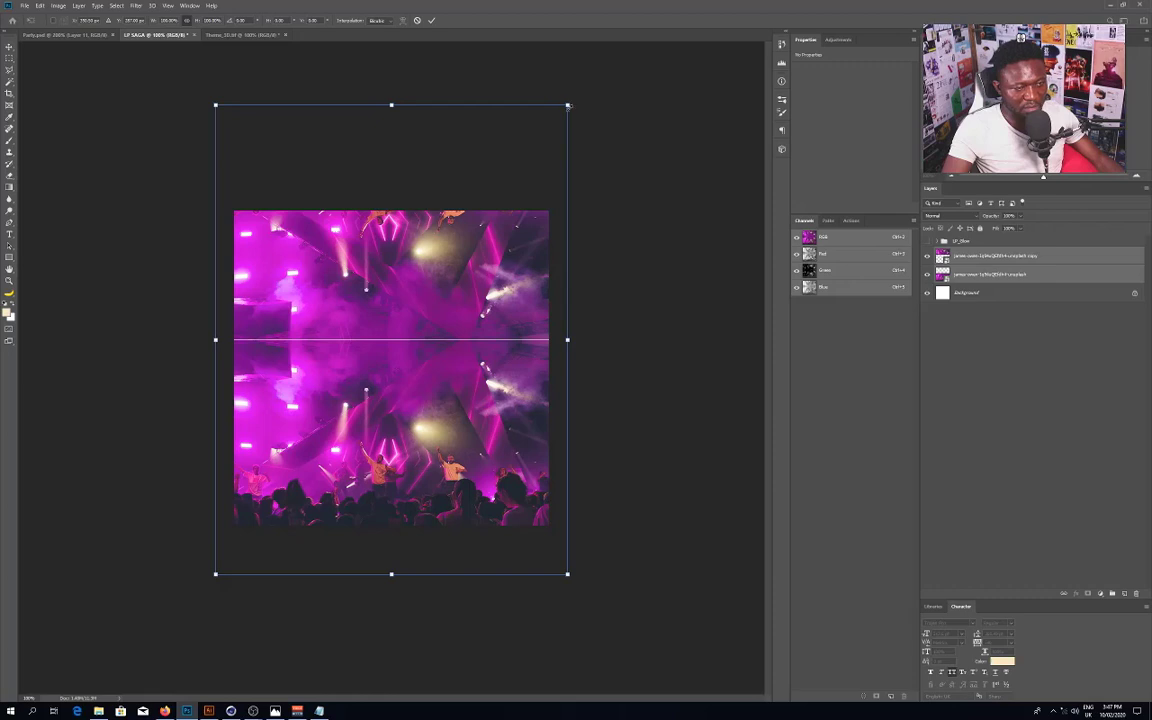
pyautogui.moveTo(568, 106)
pyautogui.keyDown('alt'); pyautogui.mouseDown()
pyautogui.moveTo(594, 90)
pyautogui.moveTo(584, 101)
pyautogui.mouseUp(); pyautogui.keyUp('alt')
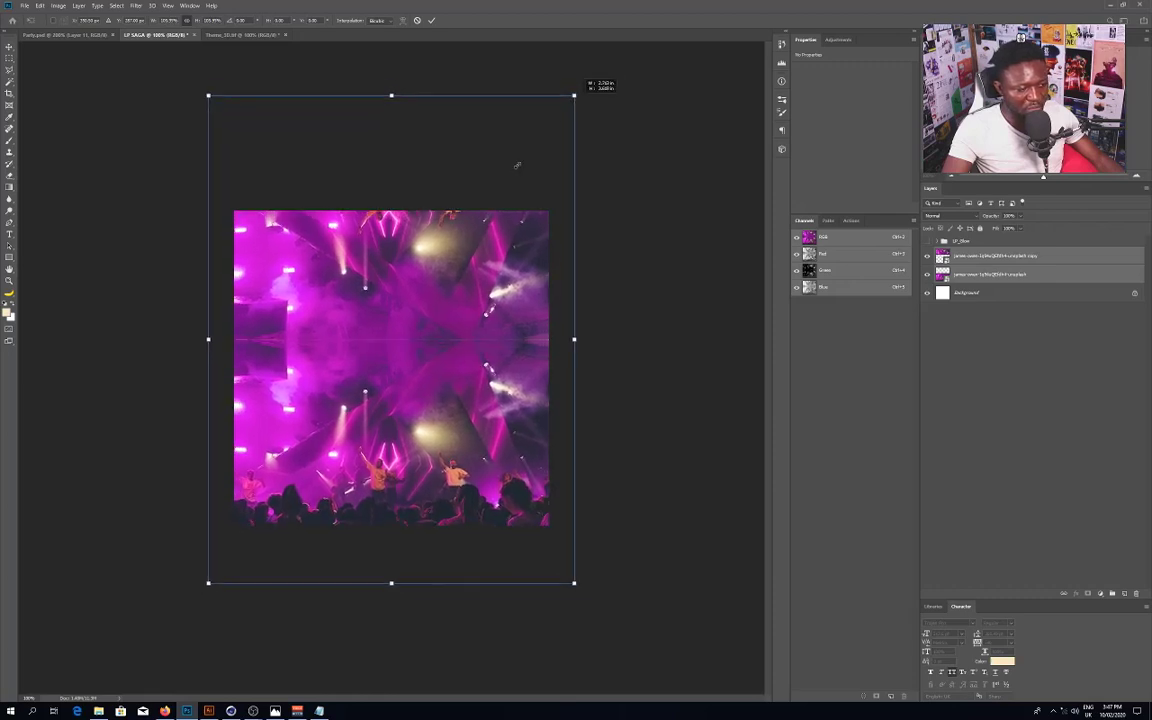
pyautogui.moveTo(442, 363)
pyautogui.mouseDown()
pyautogui.moveTo(442, 338)
pyautogui.moveTo(440, 355)
pyautogui.mouseUp()
pyautogui.keyDown('alt'); pyautogui.moveTo(573, 88); pyautogui.dragTo(565, 99); pyautogui.keyUp('alt')
pyautogui.press('Return')
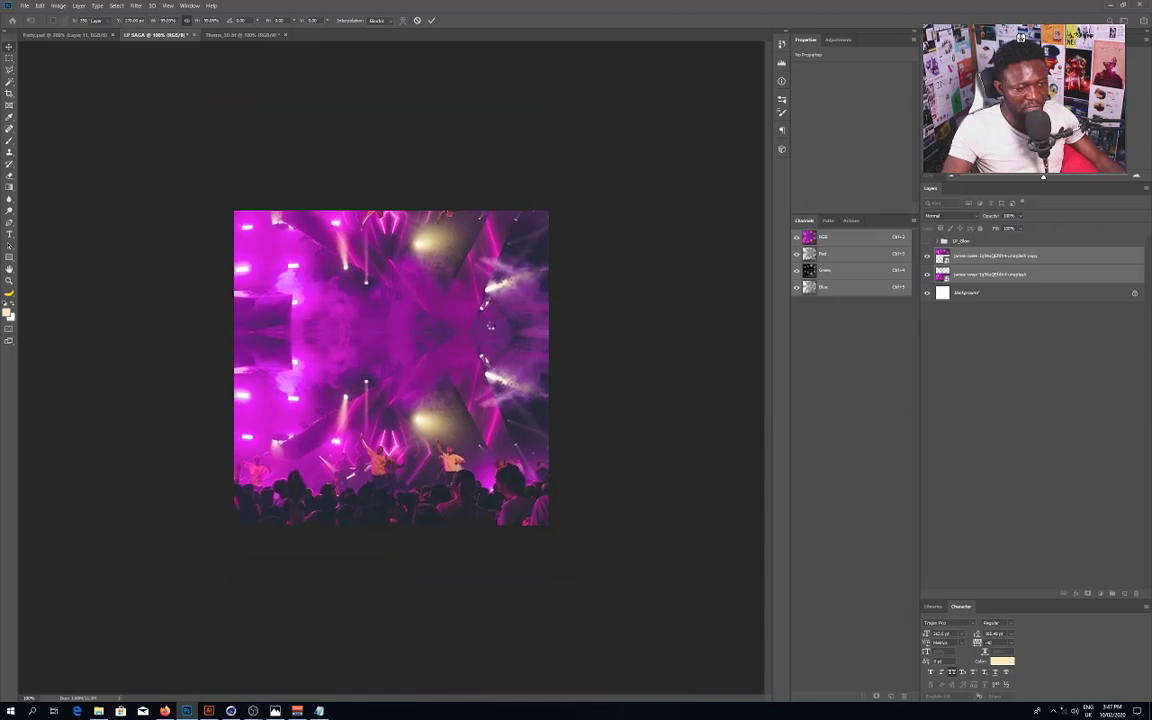
pyautogui.press('Up')
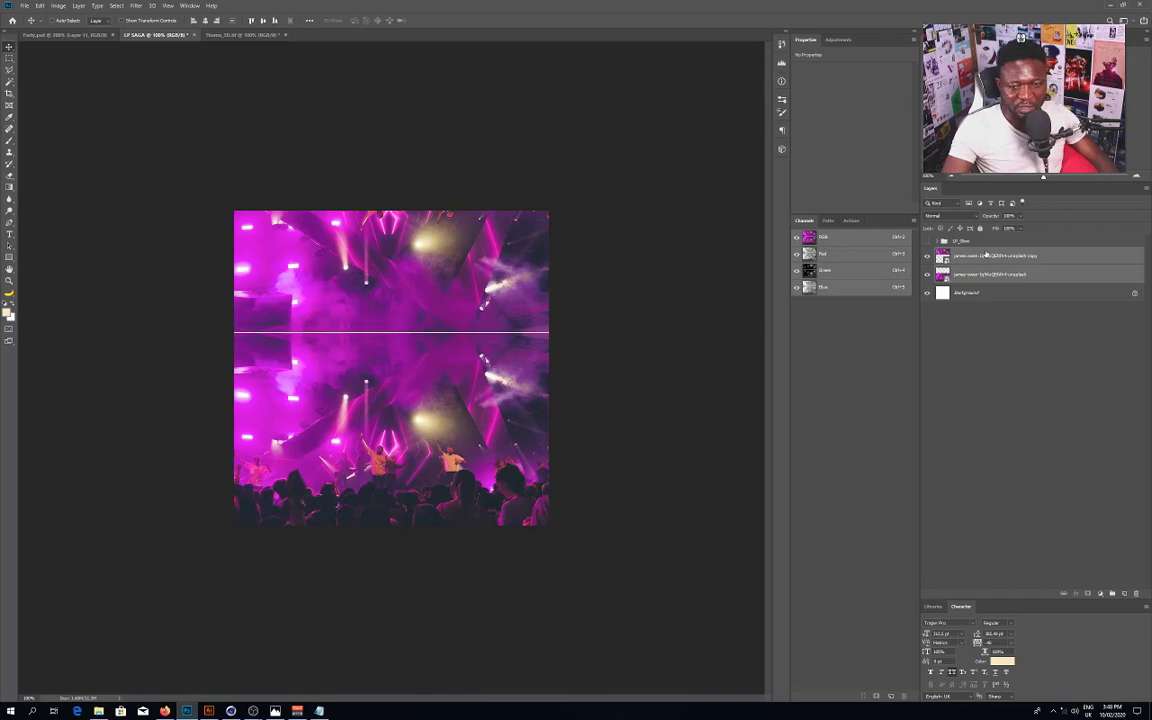
# Step: Nudge only the flipped upper concert photo down to close the white seam between the two photos
pyautogui.keyDown('ctrl'); pyautogui.click(385, 325); pyautogui.keyUp('ctrl')
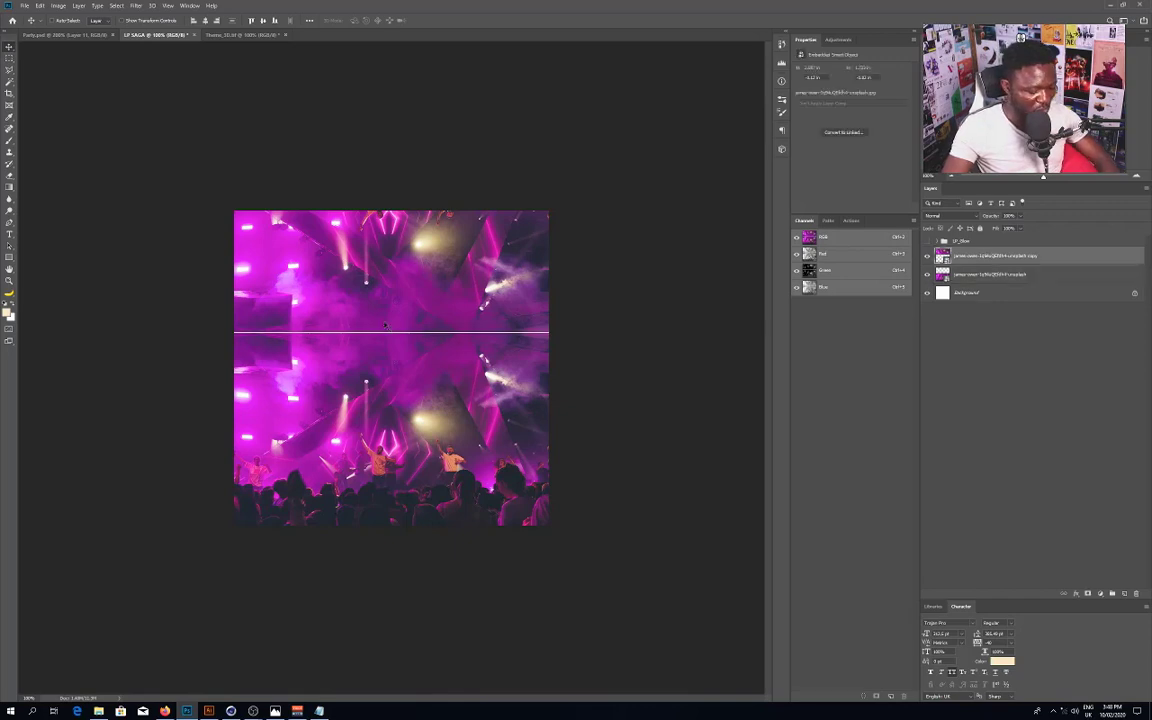
pyautogui.press('Down')
pyautogui.press('Down')
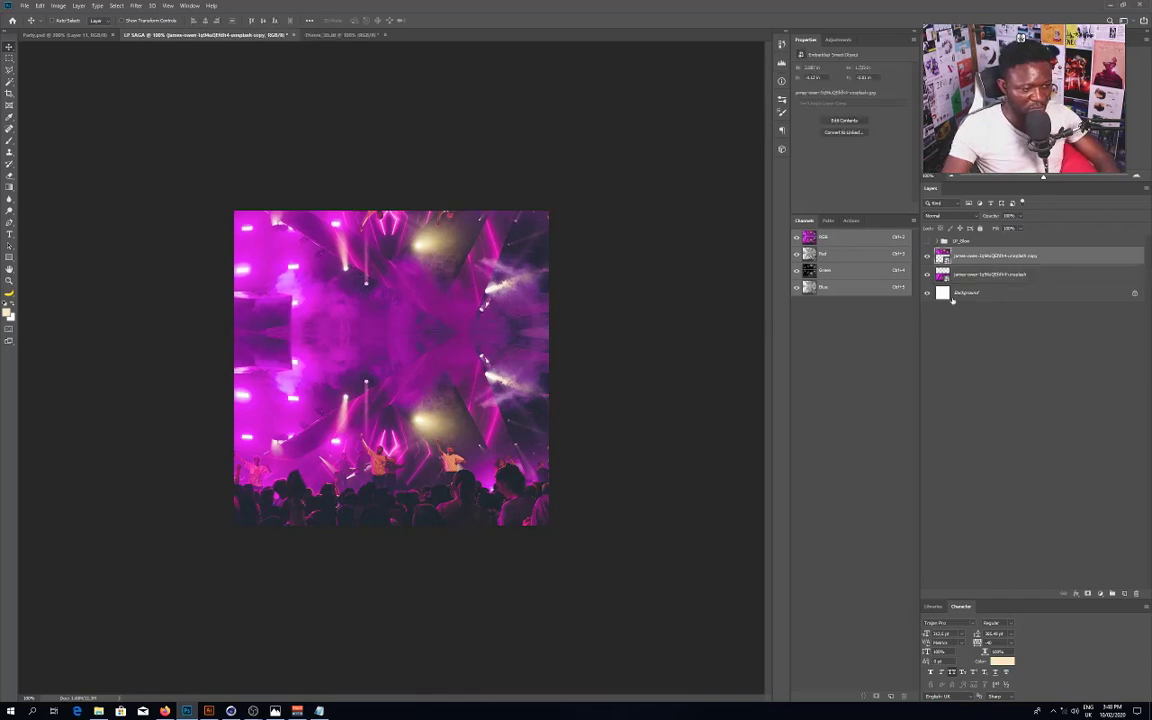
# Step: Add a new empty layer above the mirrored concert photos and name it Roof
pyautogui.click(1124, 594)
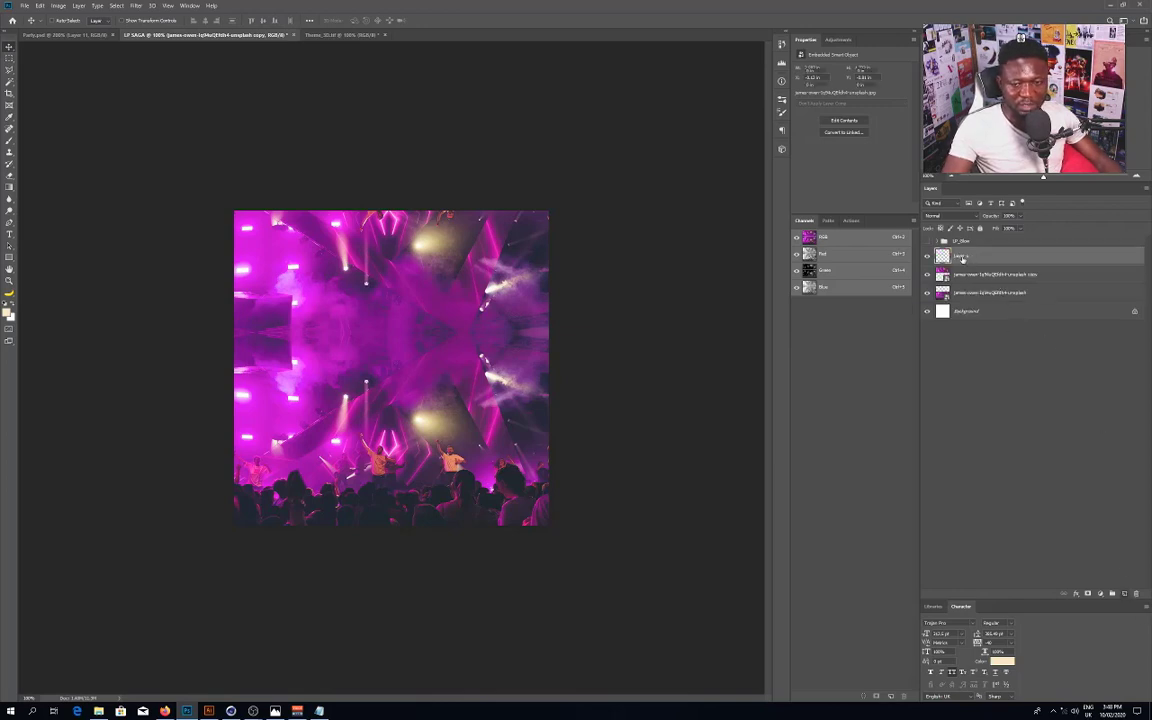
pyautogui.doubleClick(962, 257)
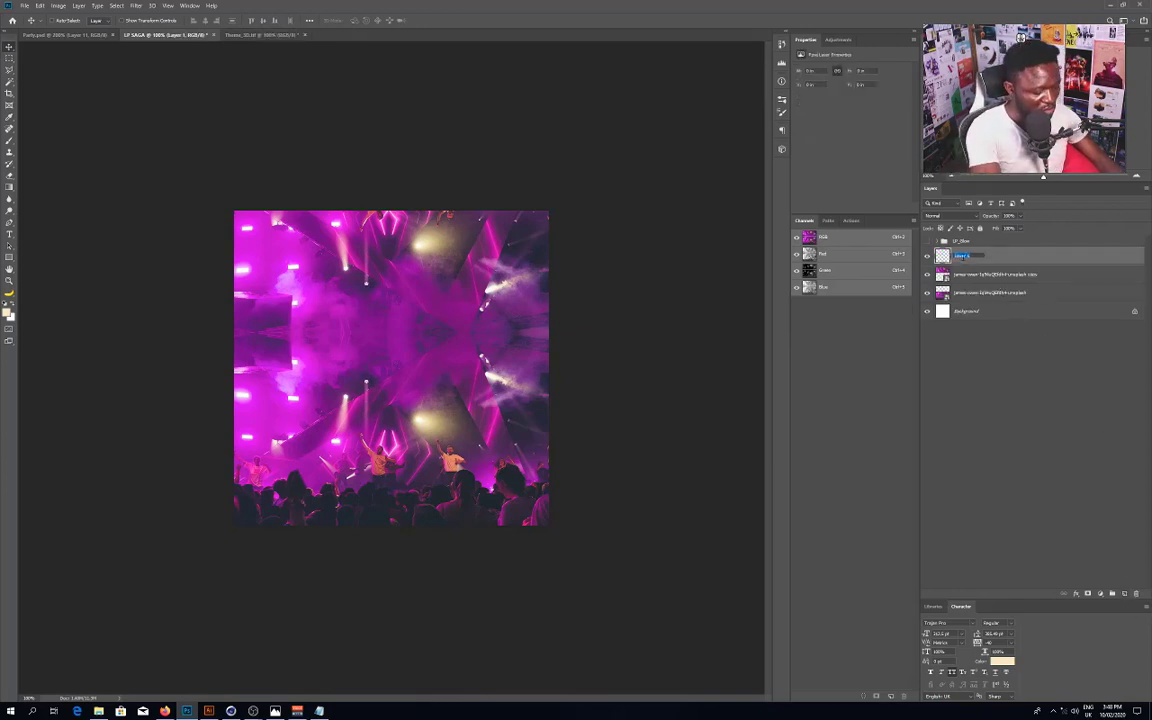
pyautogui.press('Return')
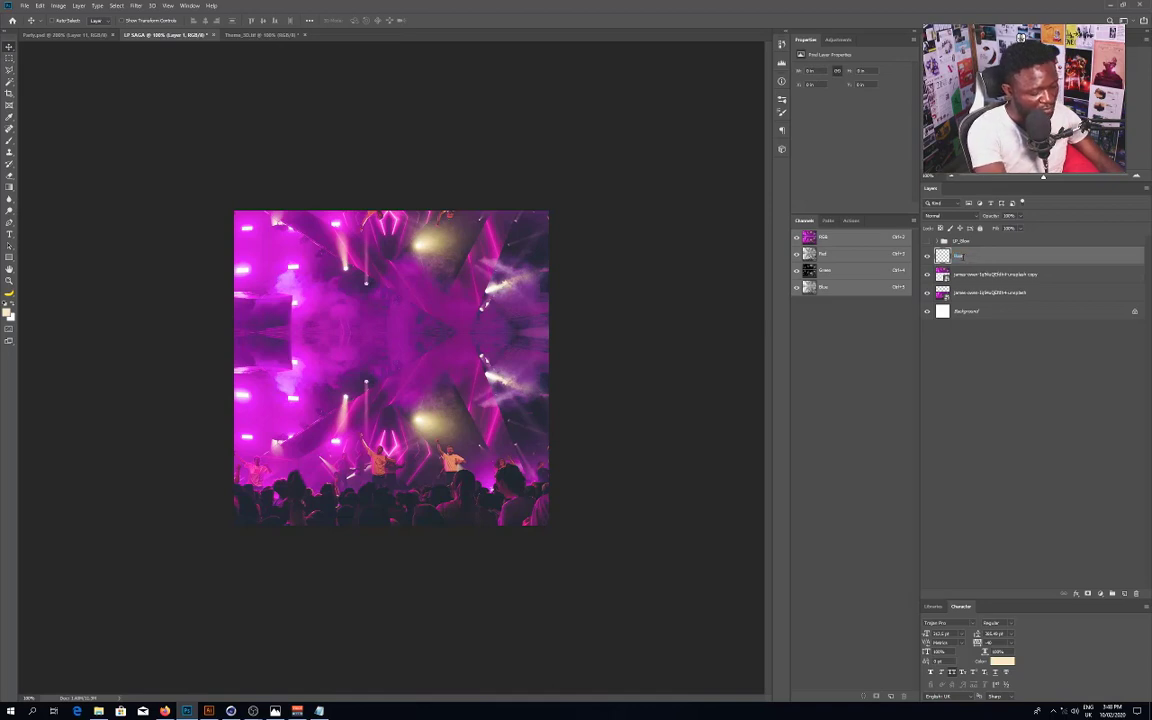
pyautogui.press('Return')
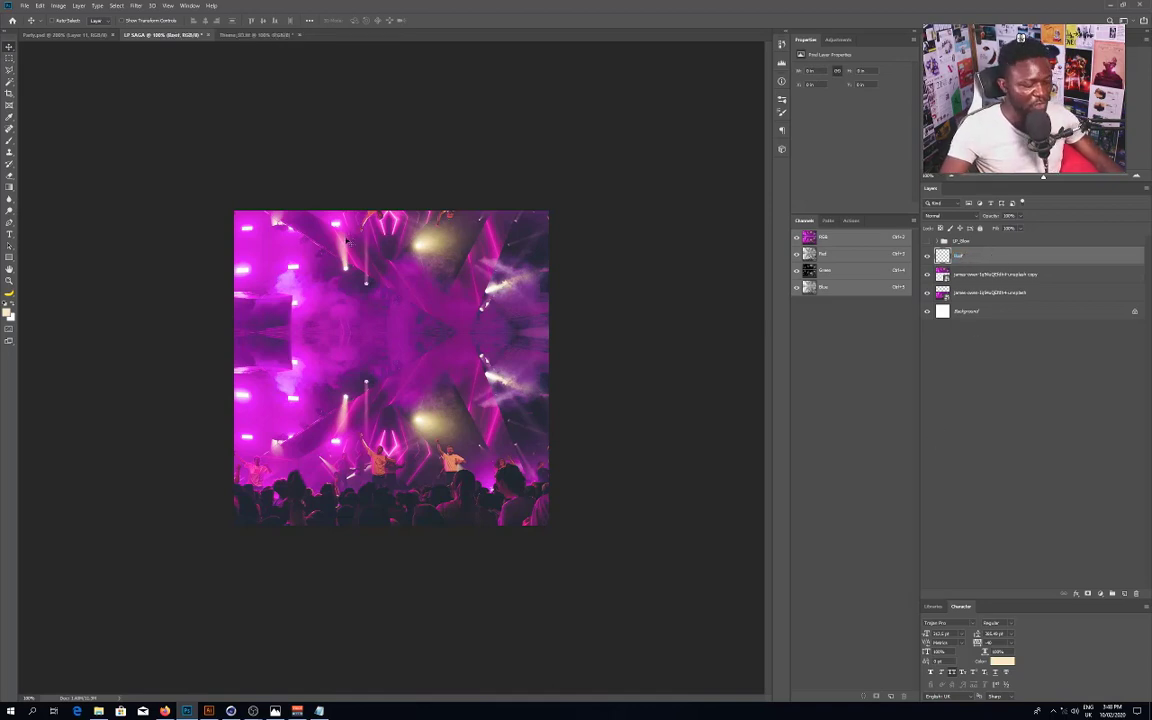
# Step: Paint the upper half of the Roof layer with a large soft brush in a magenta sampled from the concert photo
pyautogui.press('b')
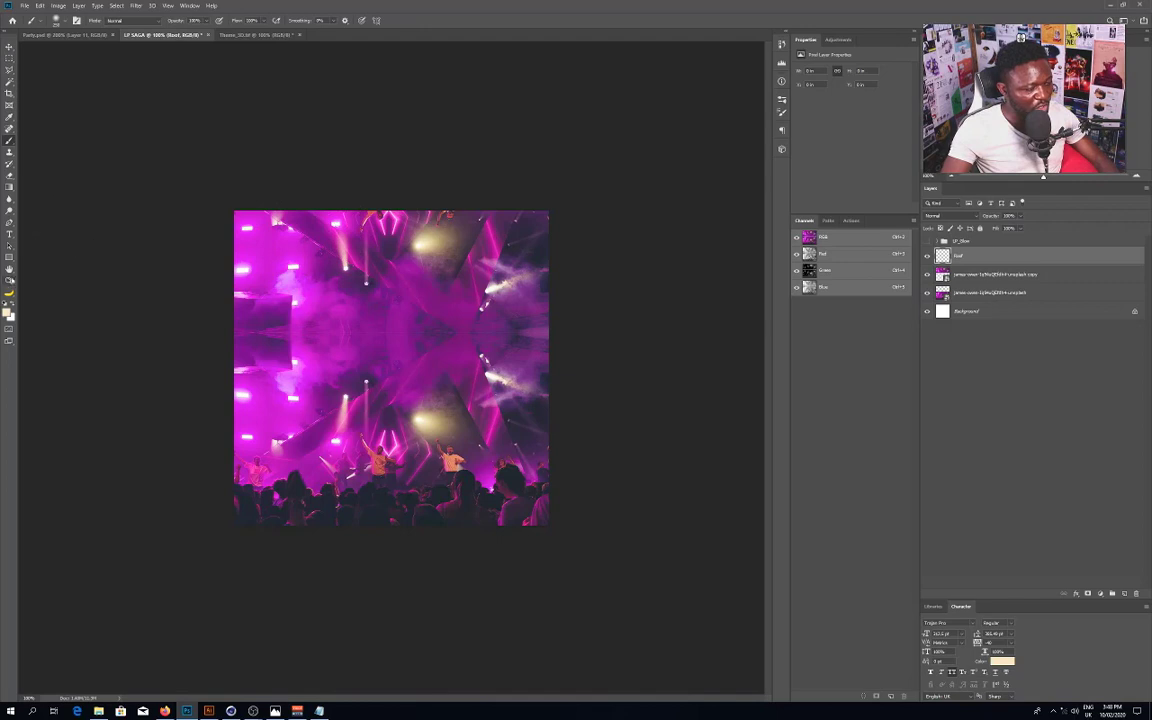
pyautogui.click(9, 116)
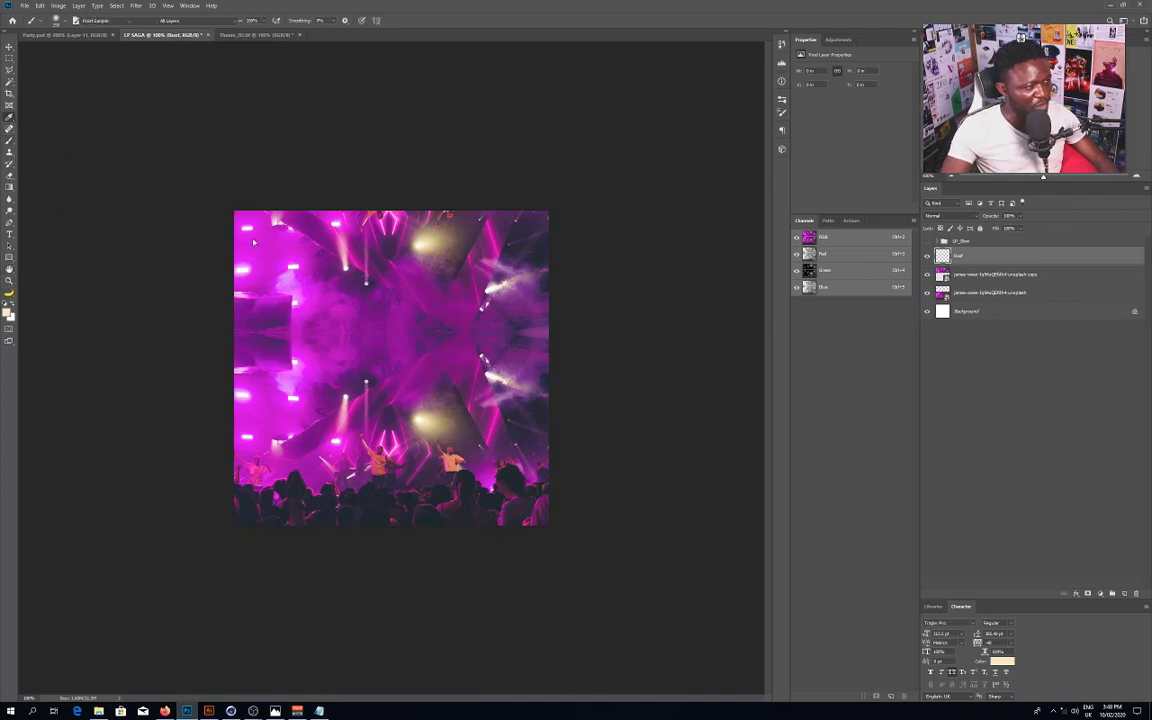
pyautogui.click(314, 356)
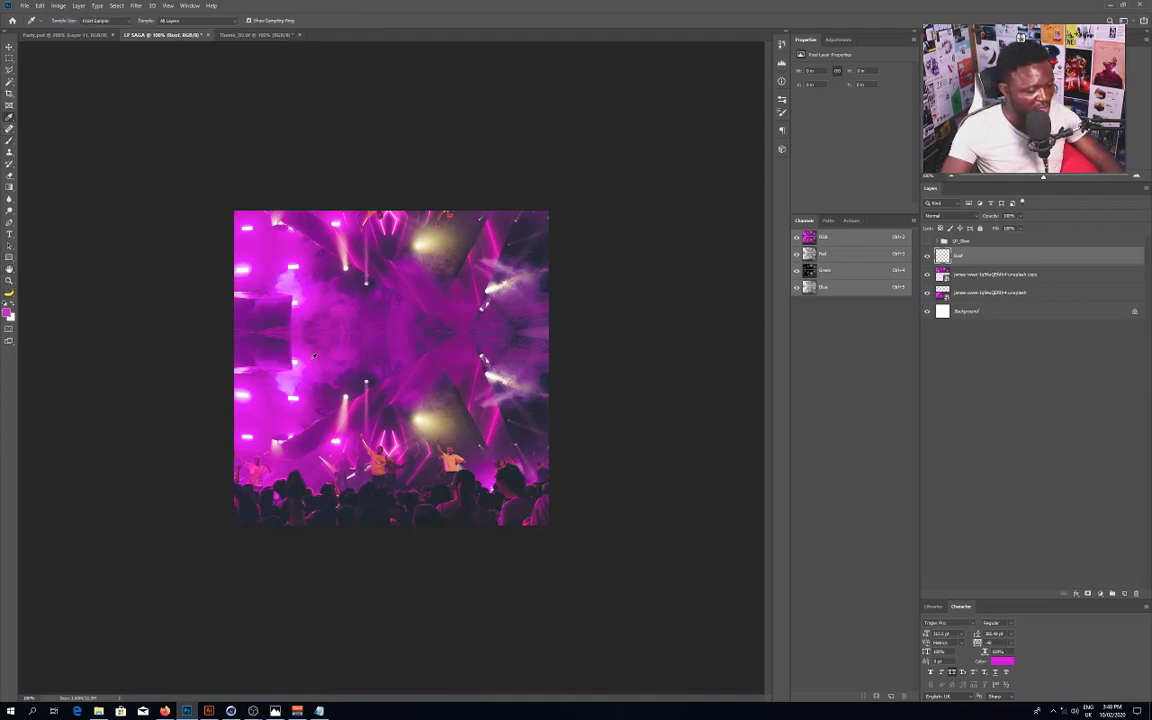
pyautogui.press('b')
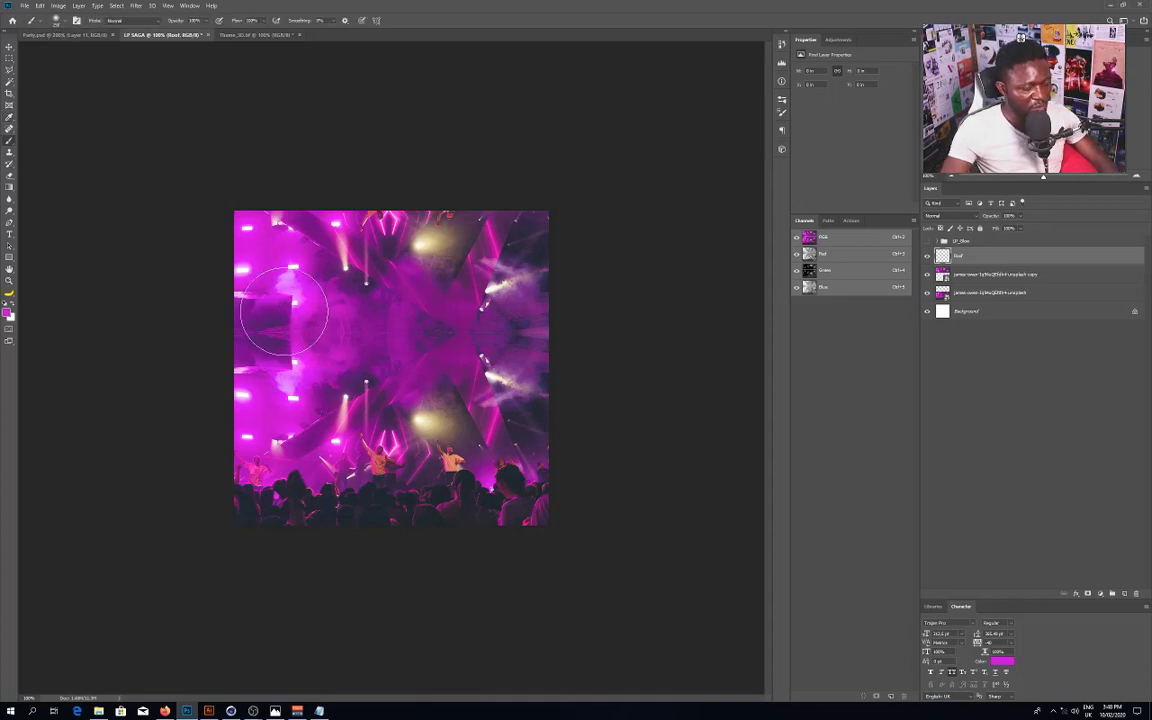
pyautogui.press(']')
pyautogui.press(']')
pyautogui.press(']')
pyautogui.moveTo(240, 250)
pyautogui.mouseDown()
pyautogui.moveTo(627, 257)
pyautogui.moveTo(365, 260)
pyautogui.moveTo(467, 337)
pyautogui.mouseUp()
pyautogui.press('v')
pyautogui.press('v')
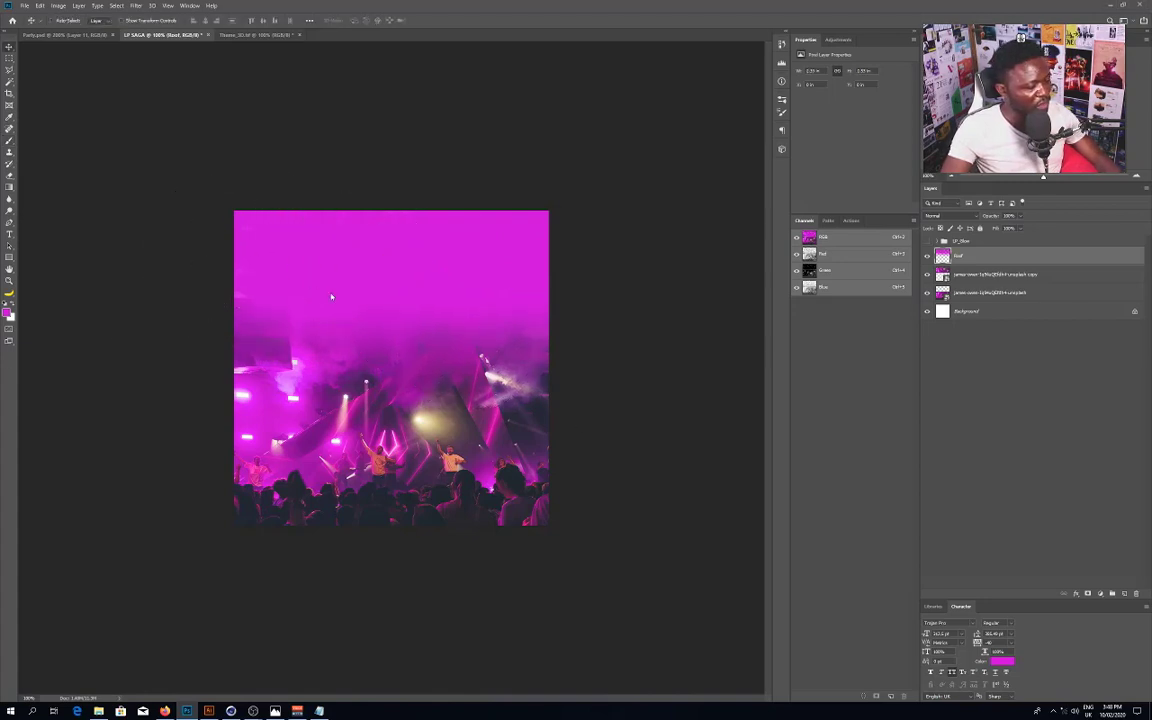
# Step: Place the blue concert stage photo above the Roof layer, enlarge it from its centre beyond the canvas width and shift it up
pyautogui.hotkey('ctrl', 't')
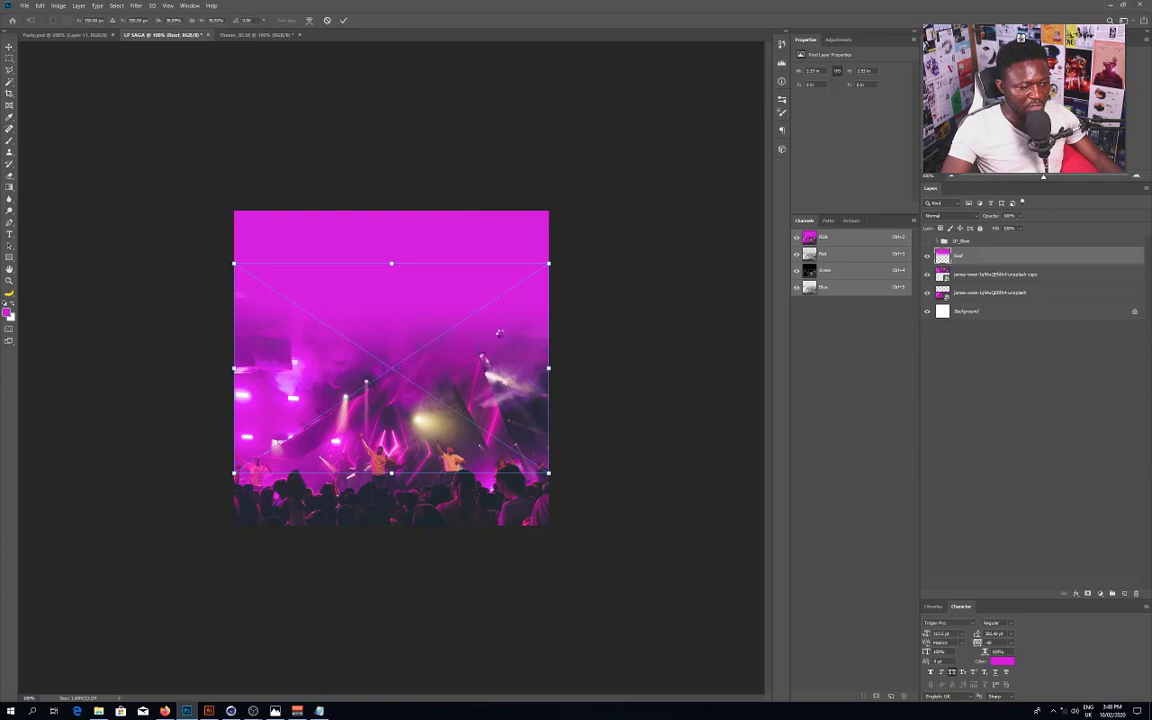
pyautogui.hotkey('ctrl', 'v')
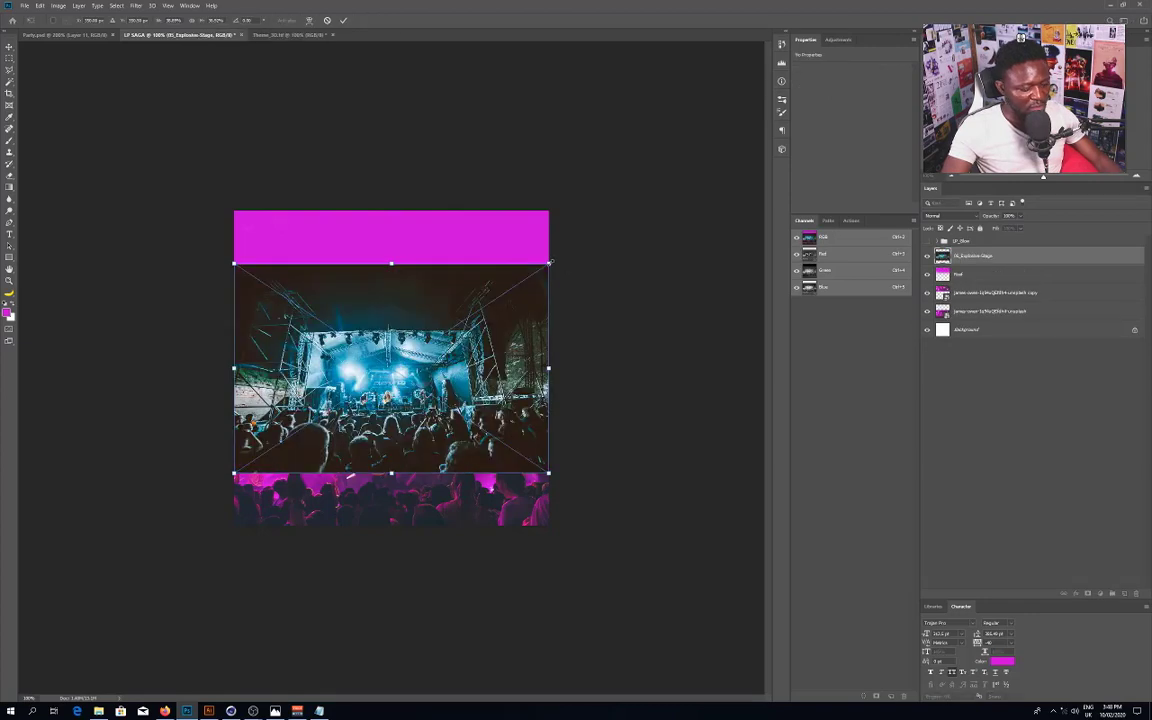
pyautogui.keyDown('alt'); pyautogui.moveTo(550, 262); pyautogui.dragTo(644, 199); pyautogui.keyUp('alt')
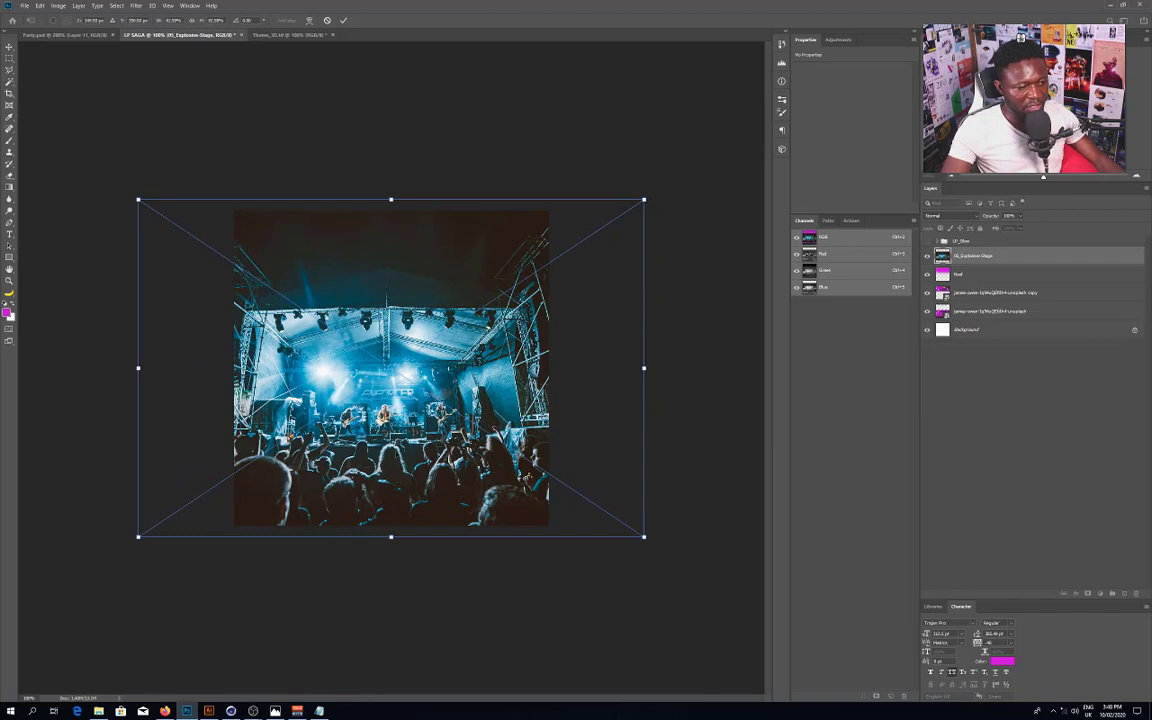
pyautogui.moveTo(407, 383); pyautogui.dragTo(420, 321)
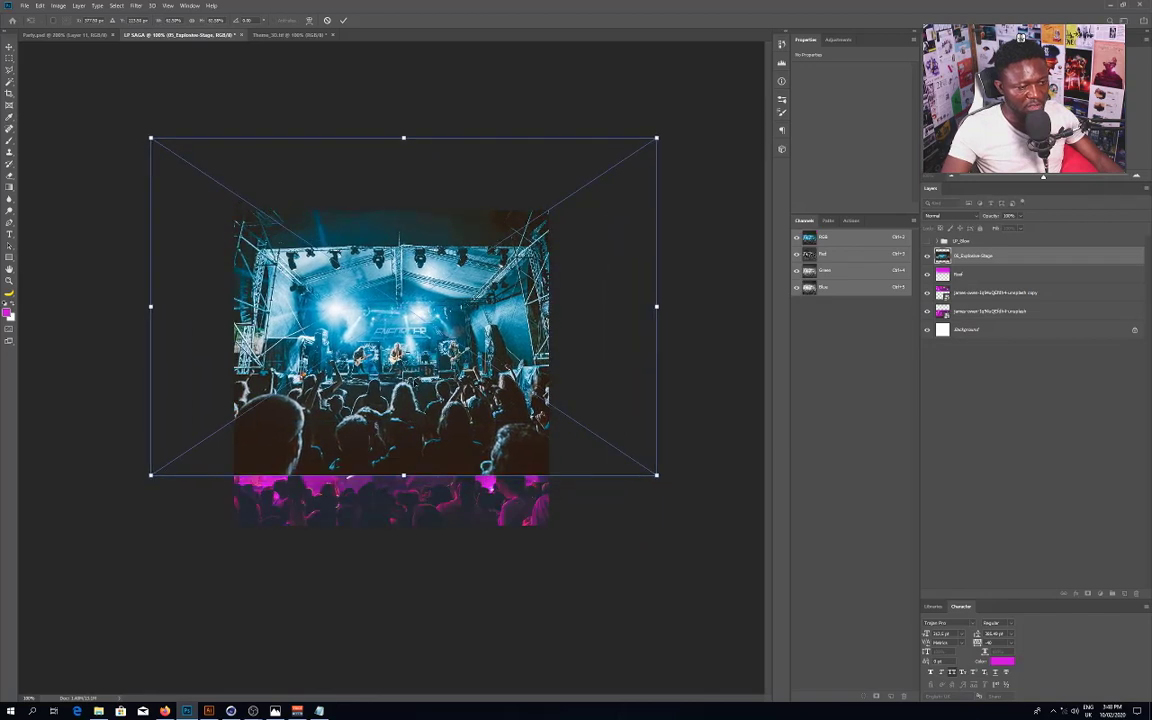
pyautogui.press('Return')
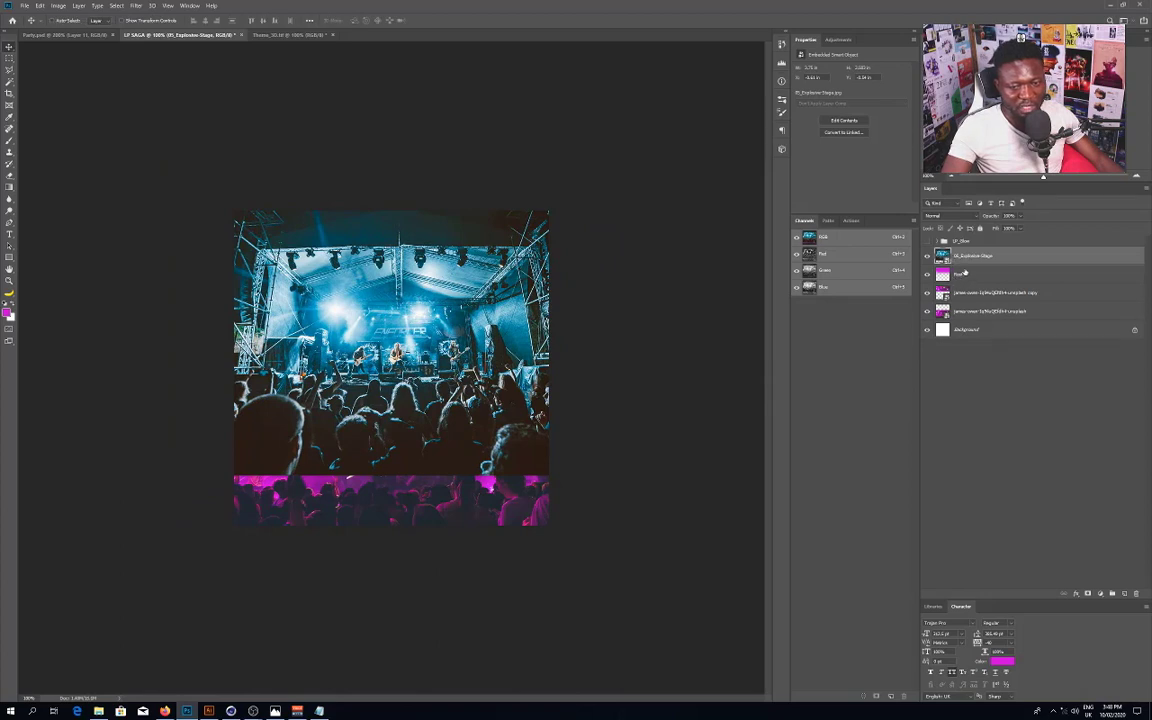
# Step: Clip the blue stage photo to the Roof layer
pyautogui.hotkey('alt', '[')
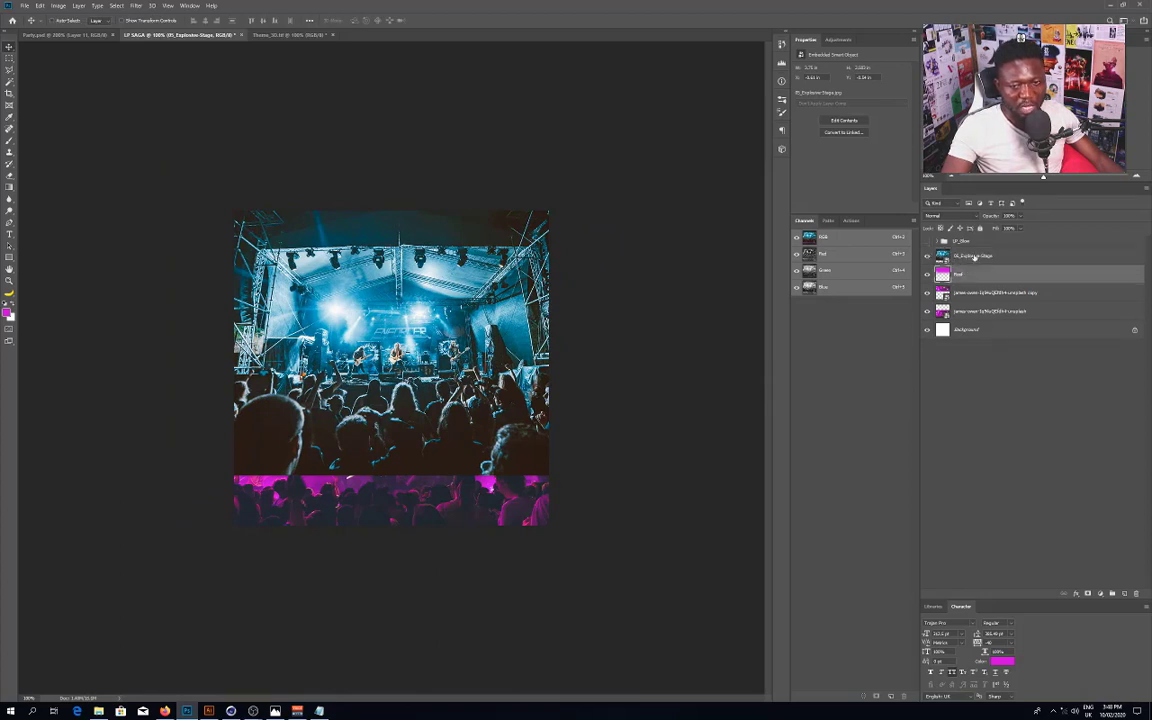
pyautogui.click(976, 258)
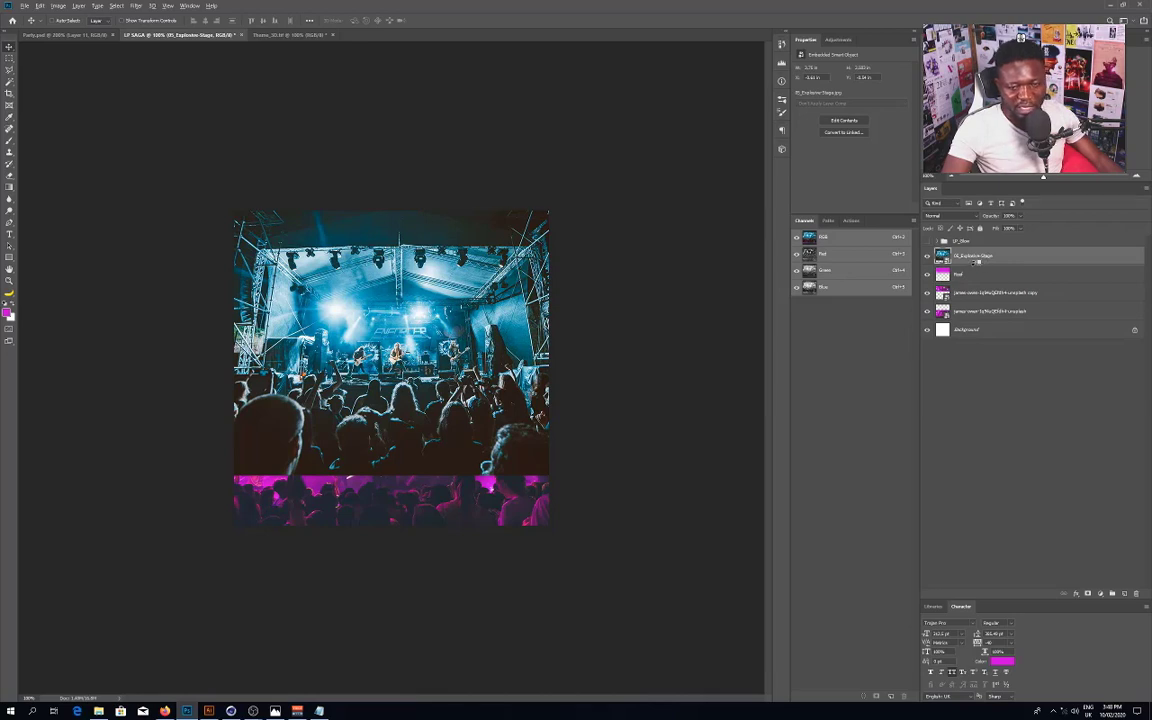
pyautogui.keyDown('alt'); pyautogui.click(975, 262); pyautogui.keyUp('alt')
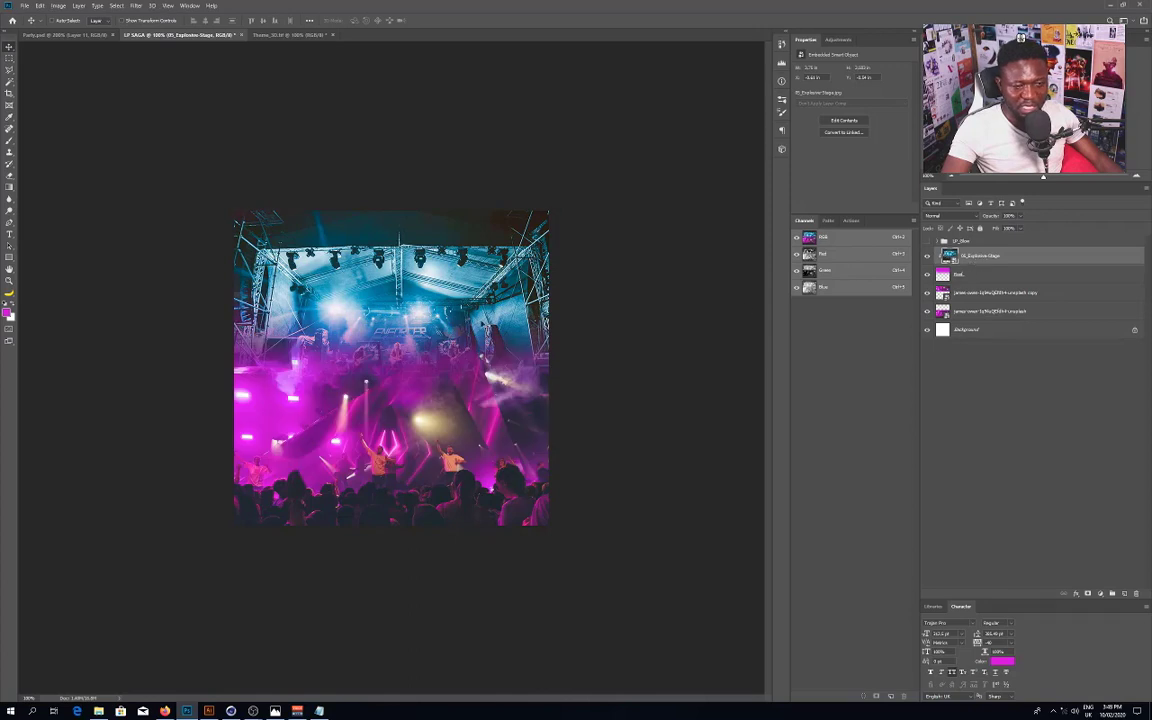
# Step: Enlarge the clipped stage photo from its centre to about 4.18 in wide and position its roof truss along the canvas's upper edge
pyautogui.moveTo(419, 282)
pyautogui.mouseDown()
pyautogui.moveTo(420, 269)
pyautogui.moveTo(419, 296)
pyautogui.mouseUp()
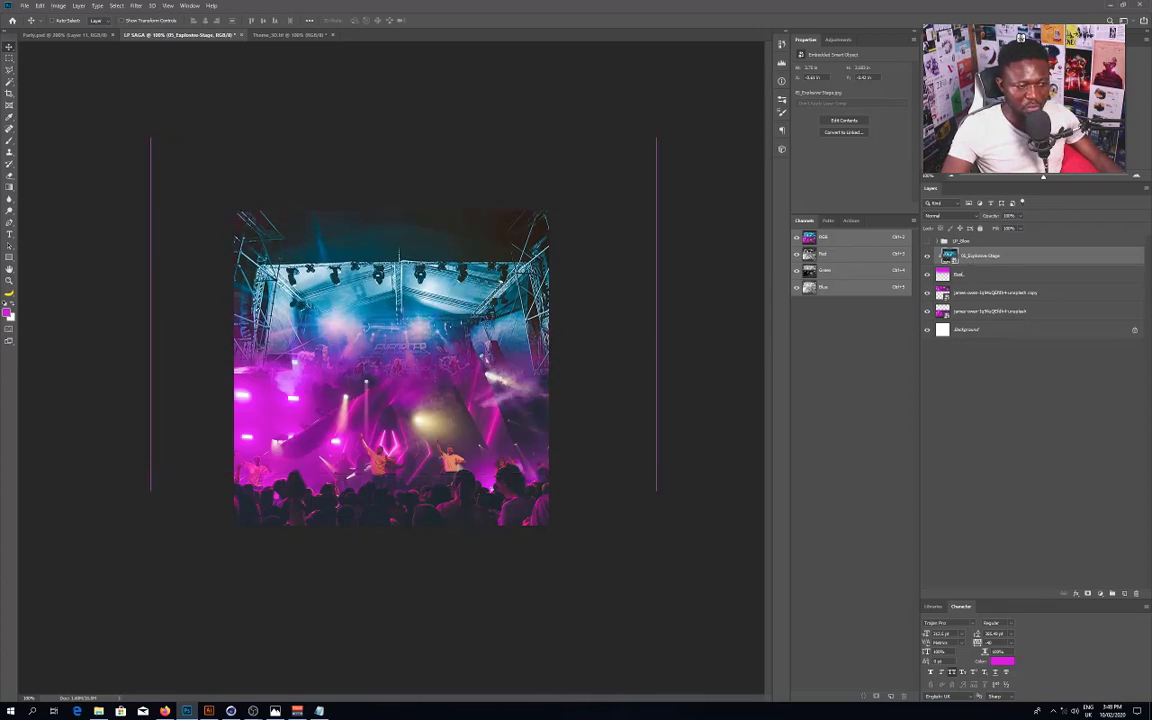
pyautogui.hotkey('ctrl', 't')
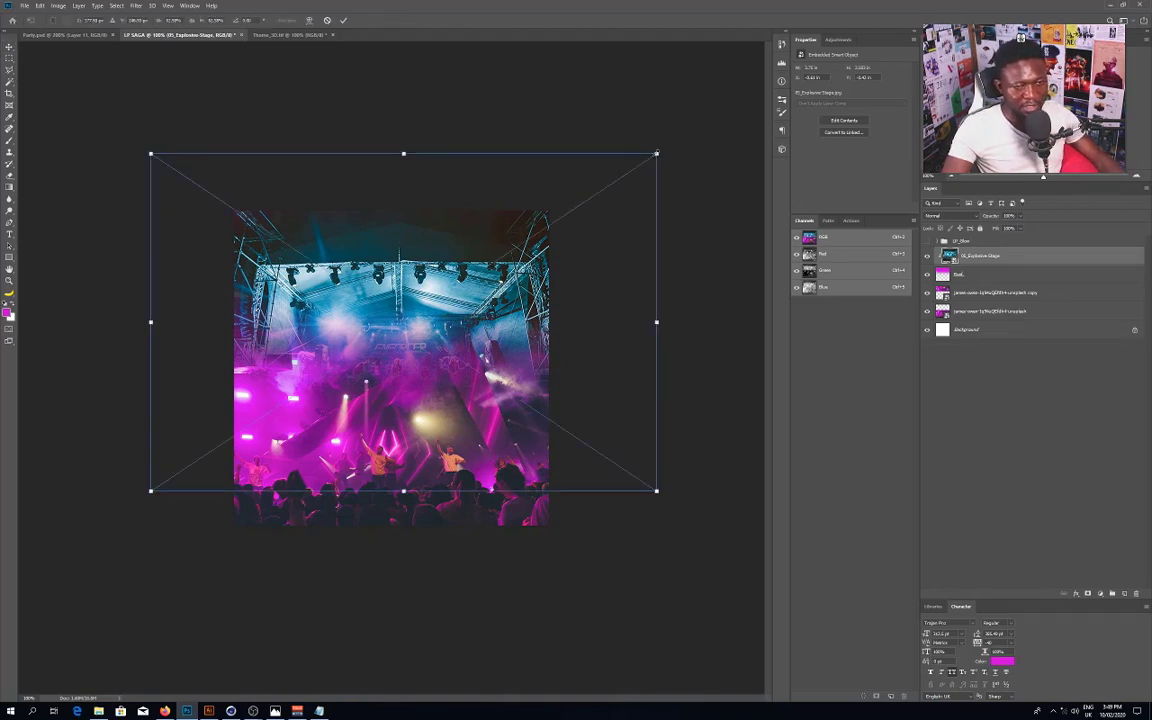
pyautogui.keyDown('alt'); pyautogui.moveTo(656, 154); pyautogui.dragTo(685, 145); pyautogui.keyUp('alt')
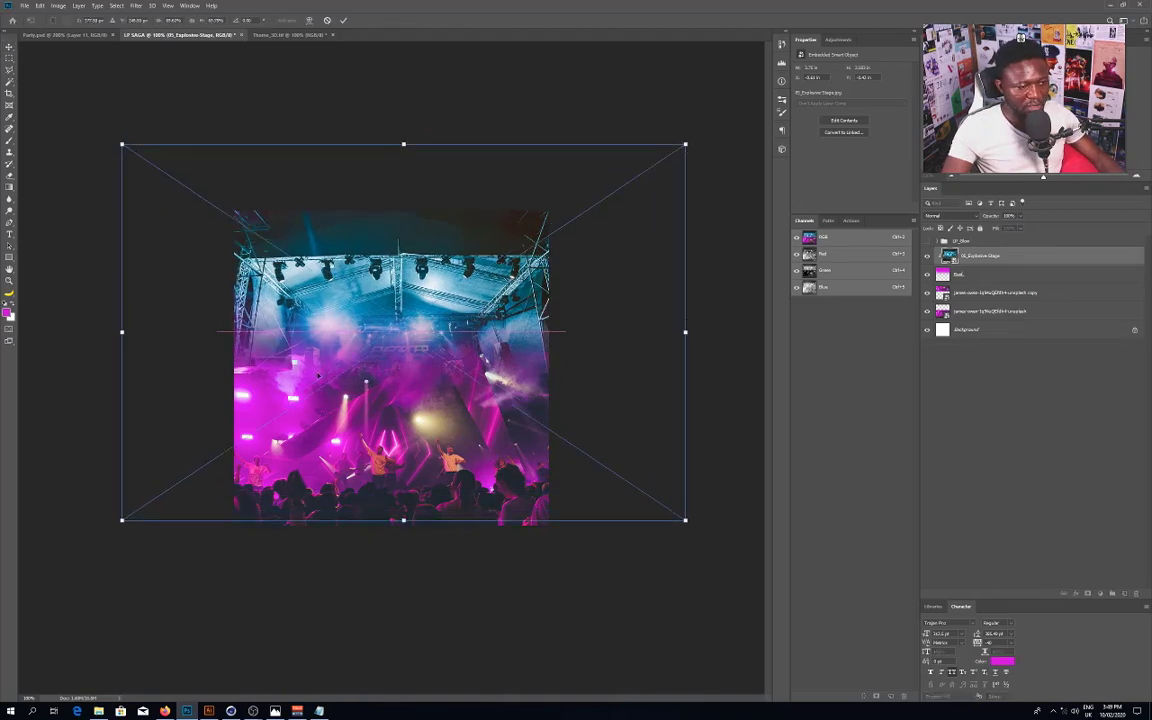
pyautogui.press('Return')
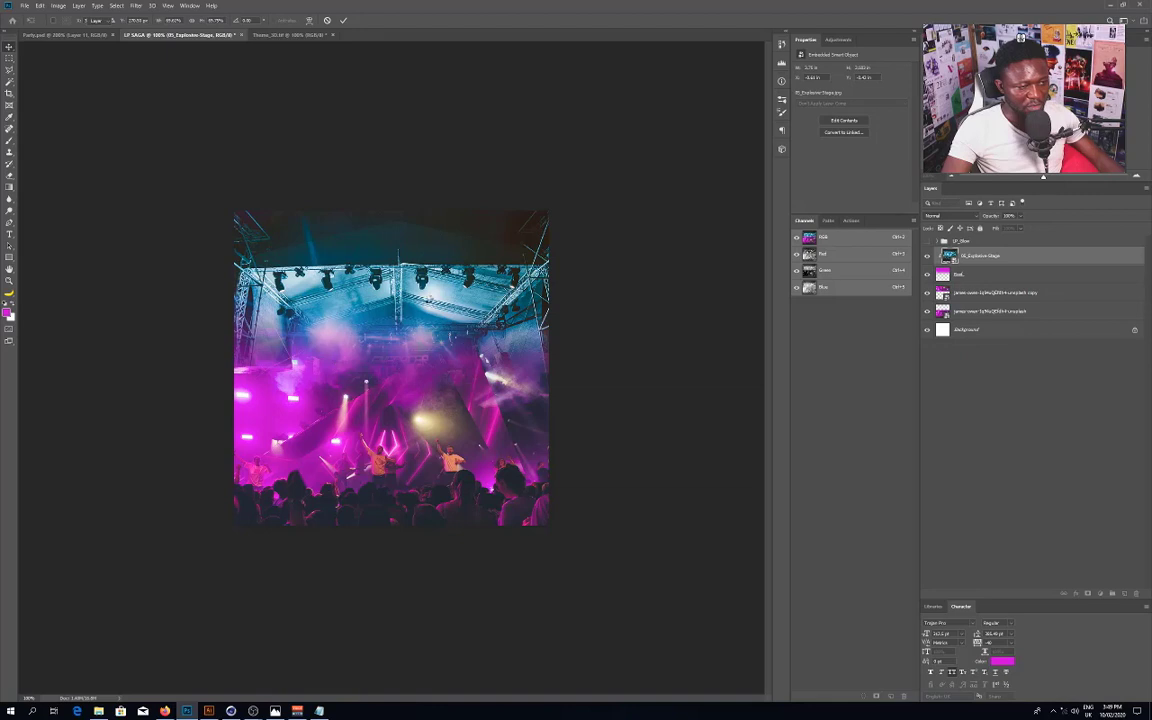
pyautogui.moveTo(386, 251); pyautogui.dragTo(427, 255)
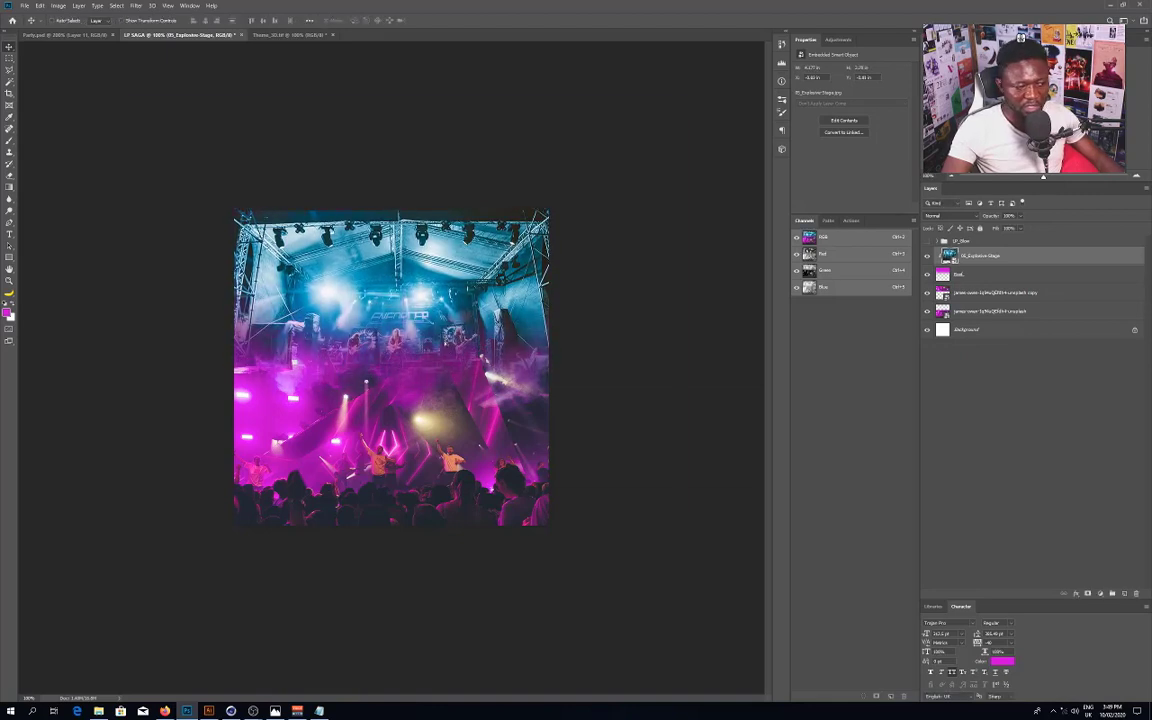
pyautogui.moveTo(400, 305); pyautogui.dragTo(438, 307)
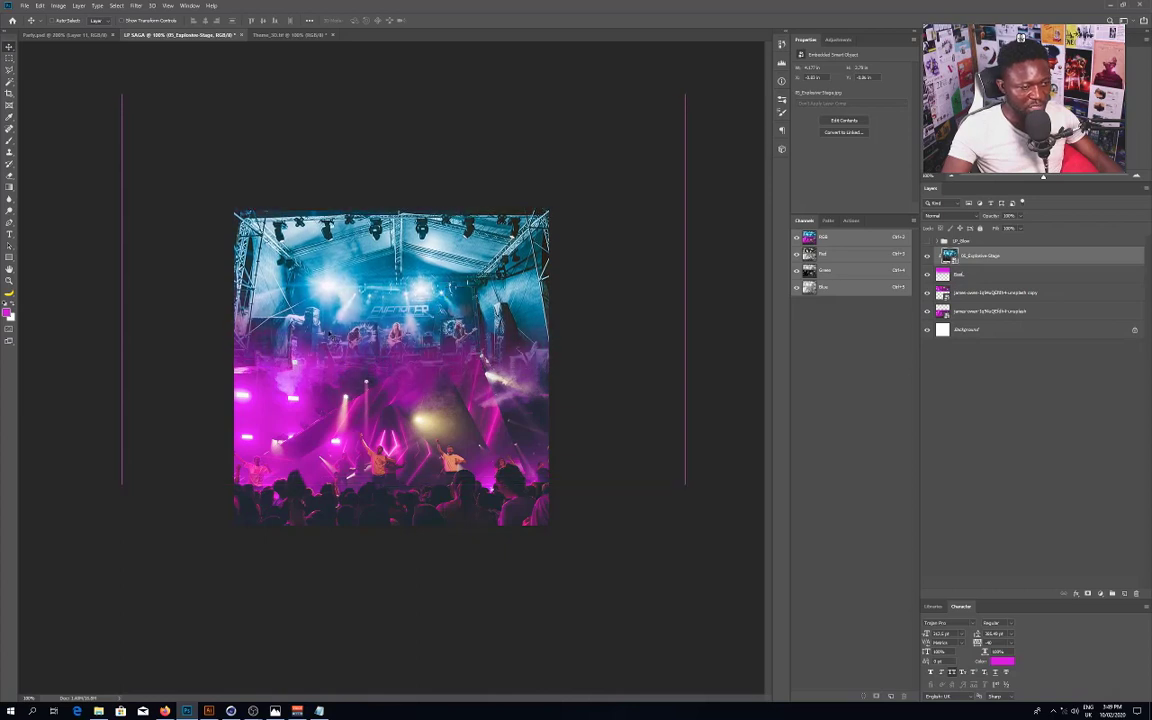
pyautogui.moveTo(560, 386); pyautogui.dragTo(560, 386)
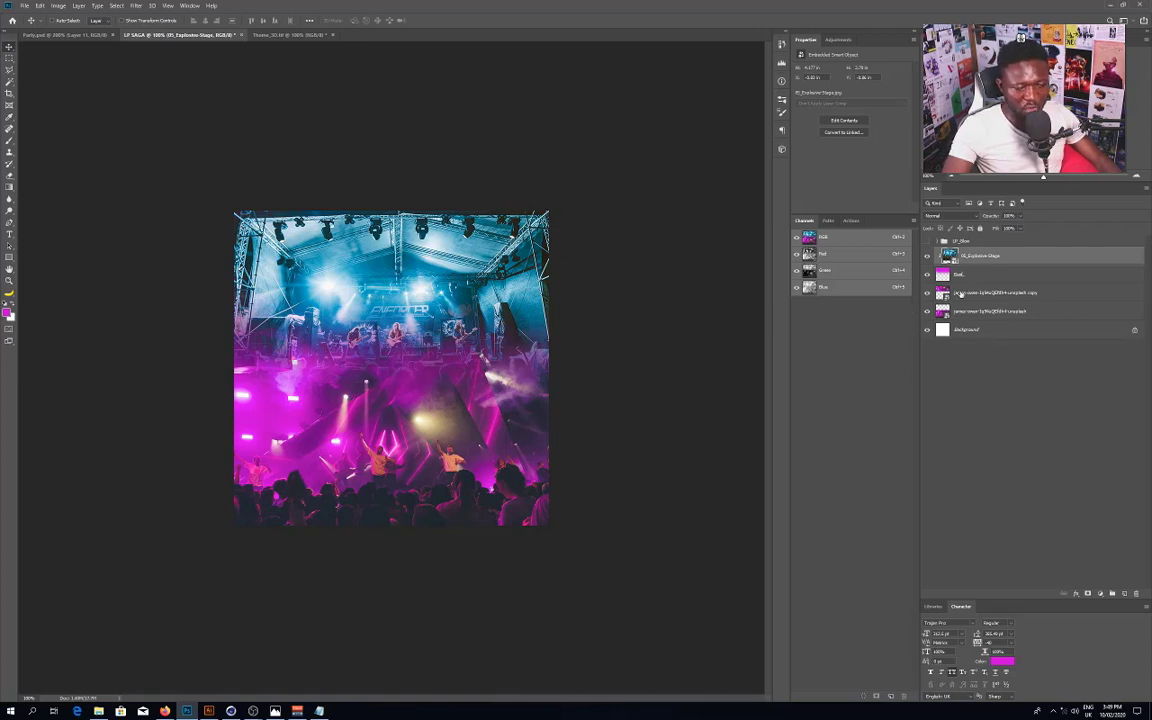
# Step: Add a Hue/Saturation adjustment layer directly above the flipped concert photo copy
pyautogui.click(964, 293)
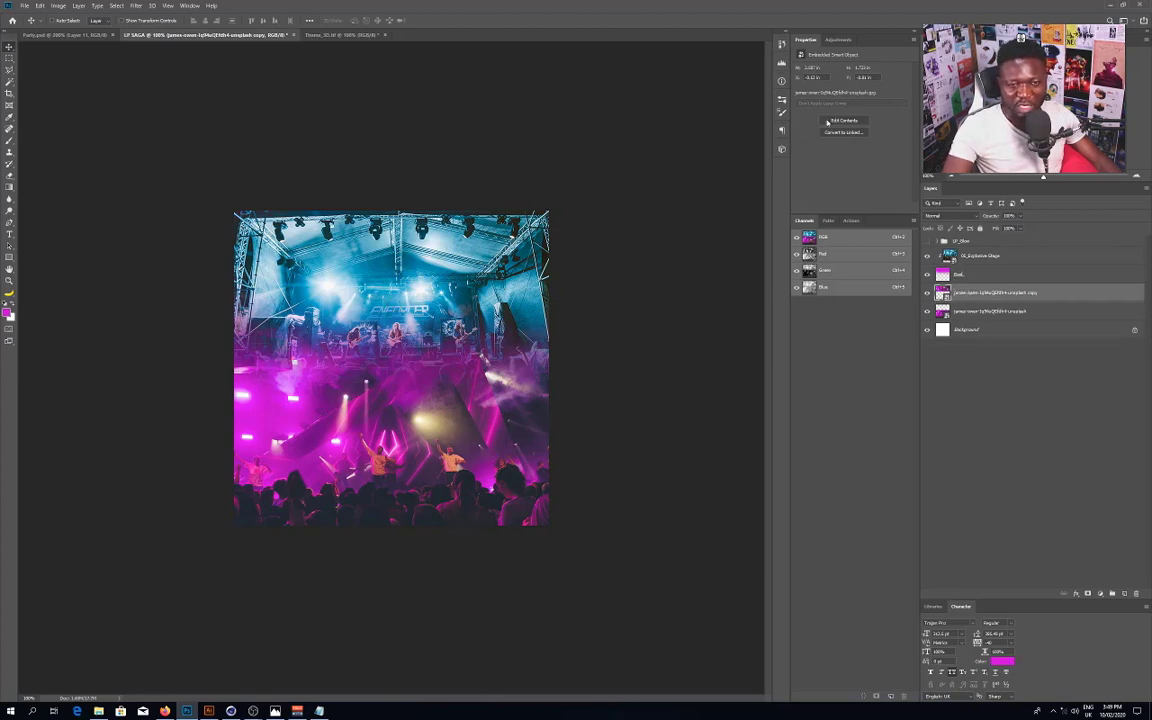
pyautogui.click(837, 40)
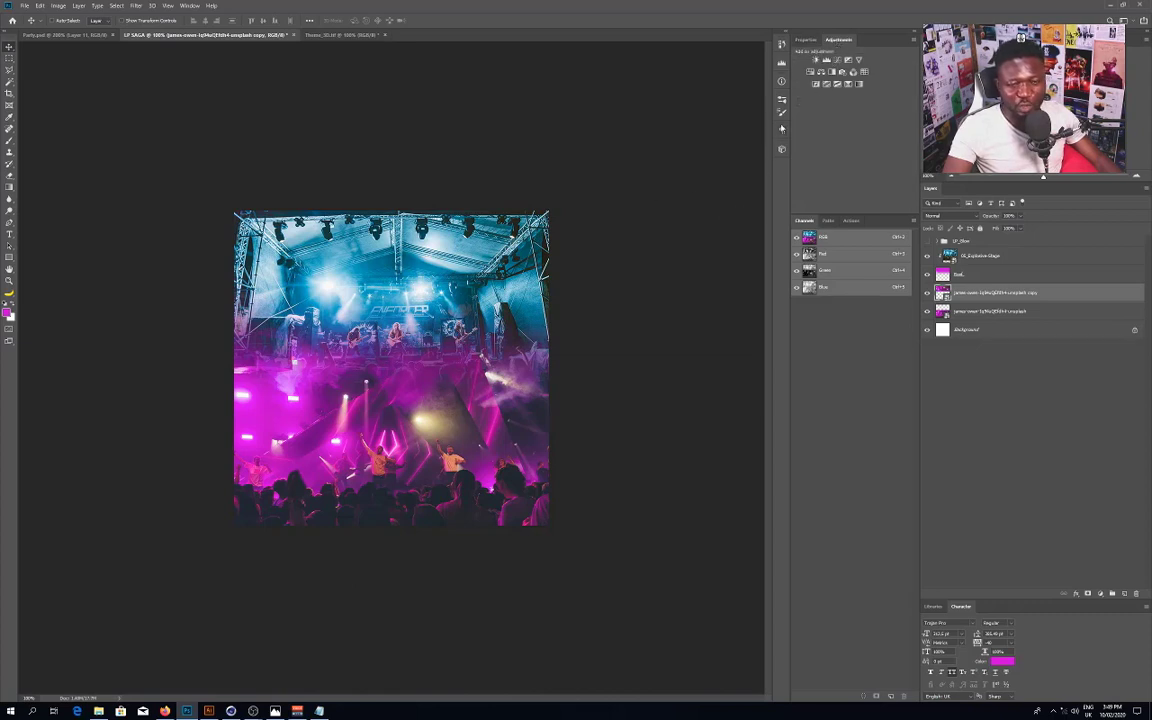
pyautogui.click(189, 5)
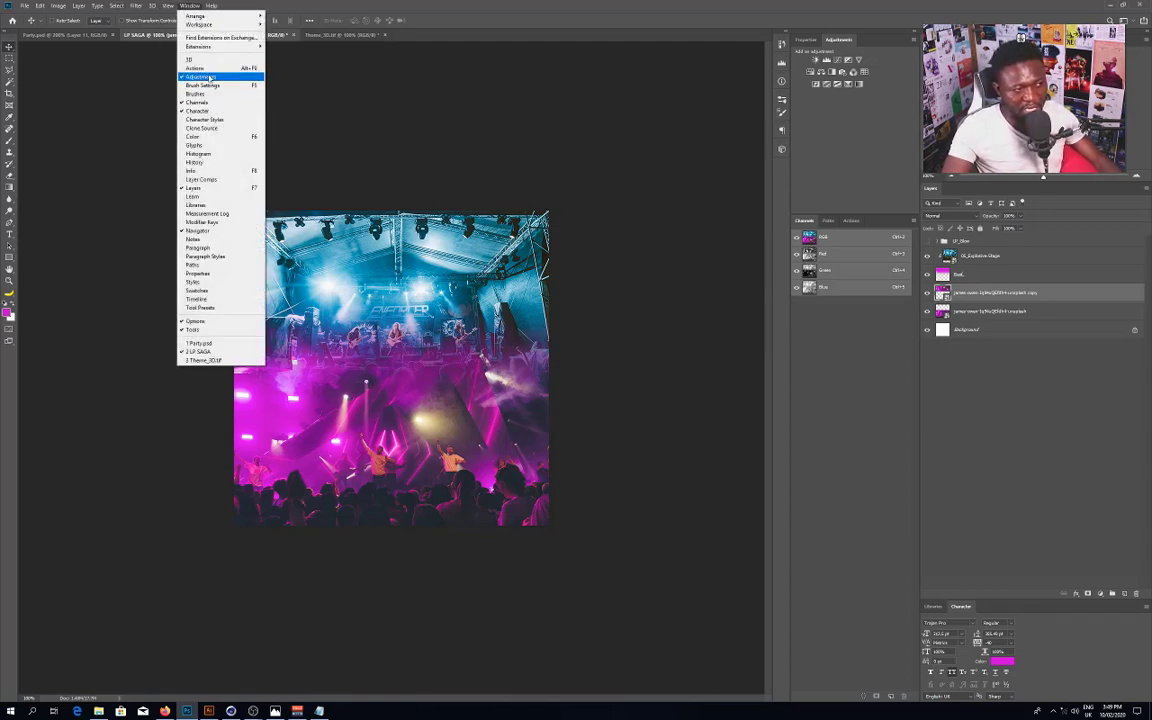
pyautogui.click(808, 75)
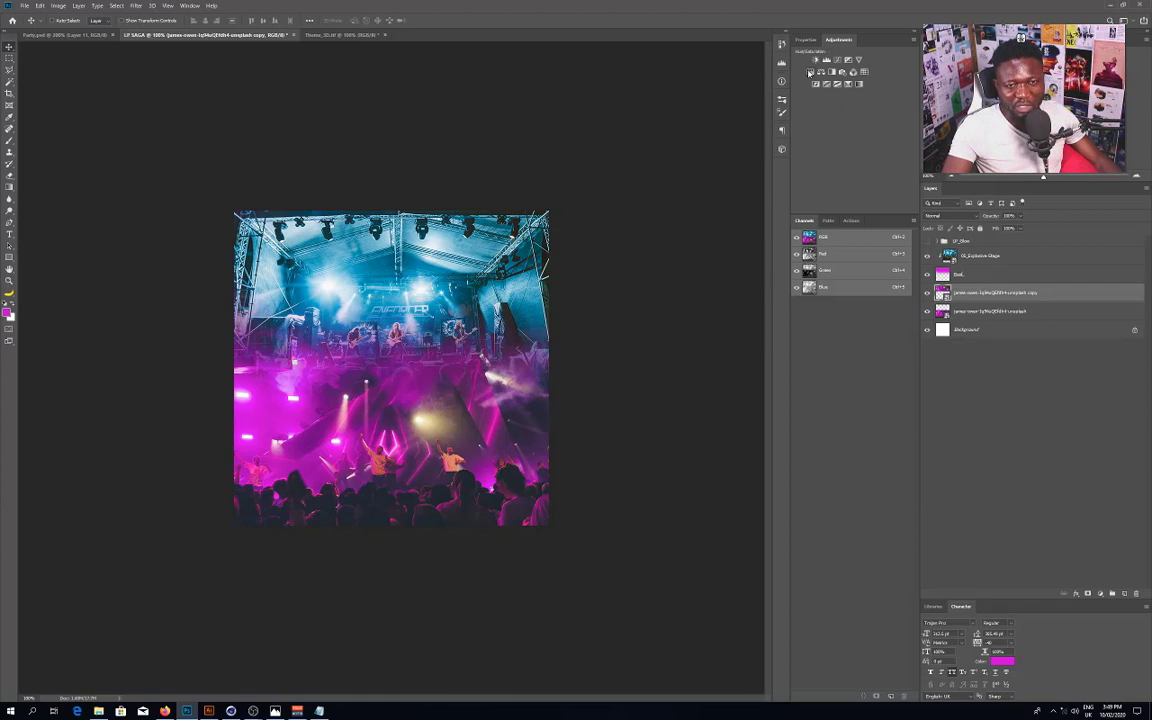
pyautogui.click(808, 74)
pyautogui.click(838, 39)
pyautogui.click(808, 68)
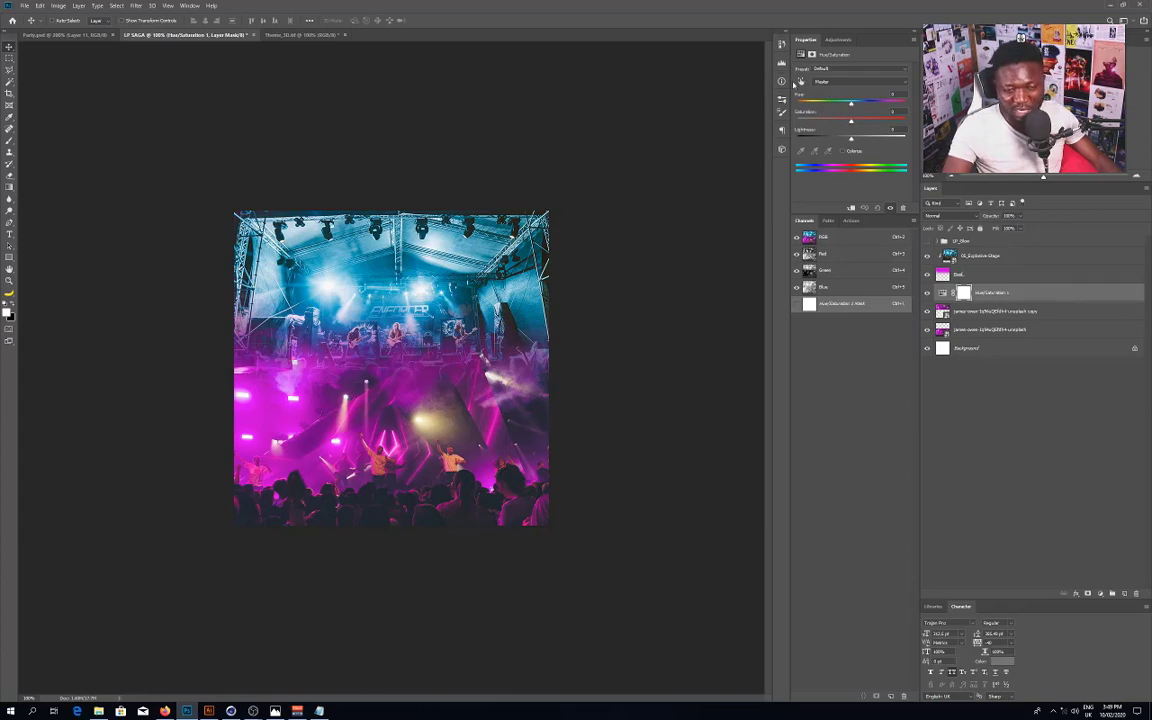
# Step: Target the magentas sampled from the lower concert photo, lower their saturation to about -57 and shift their hue towards red
pyautogui.click(801, 81)
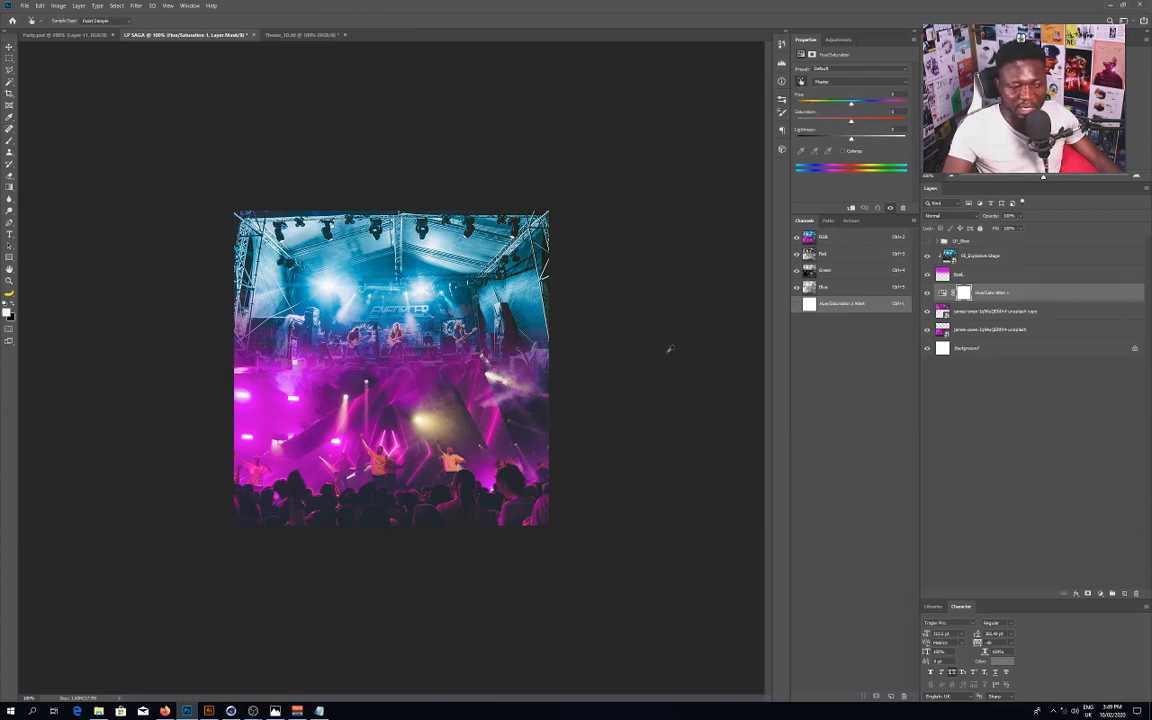
pyautogui.click(269, 414)
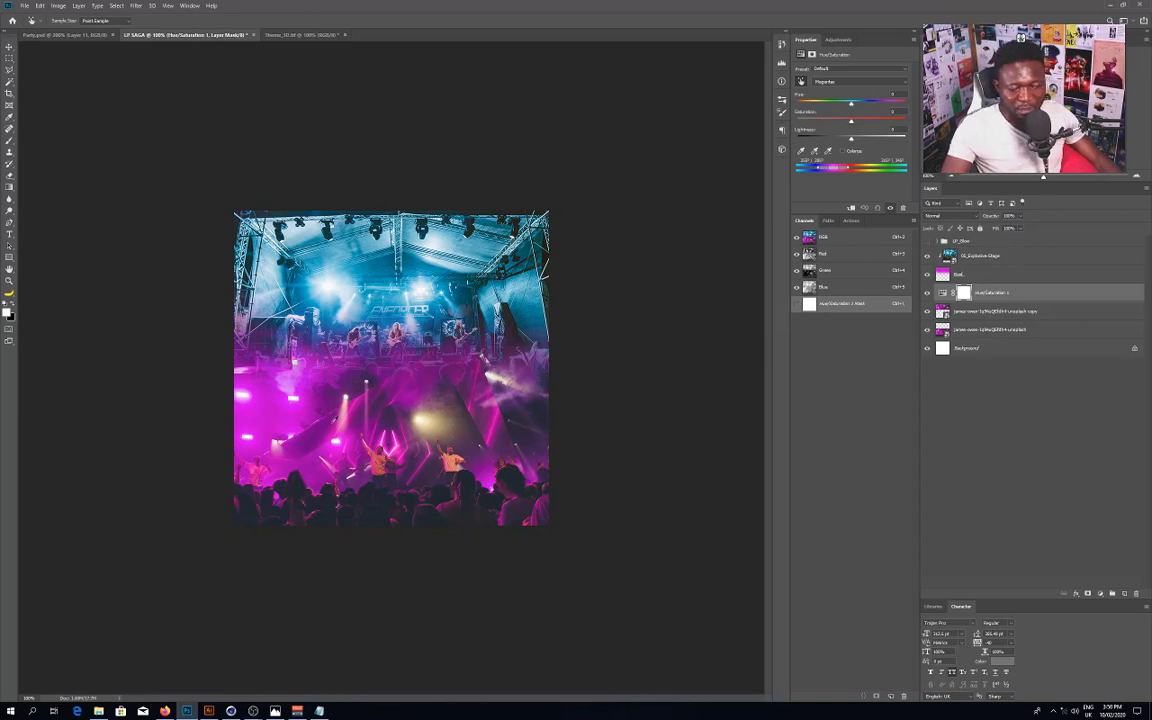
pyautogui.moveTo(849, 121); pyautogui.dragTo(811, 131)
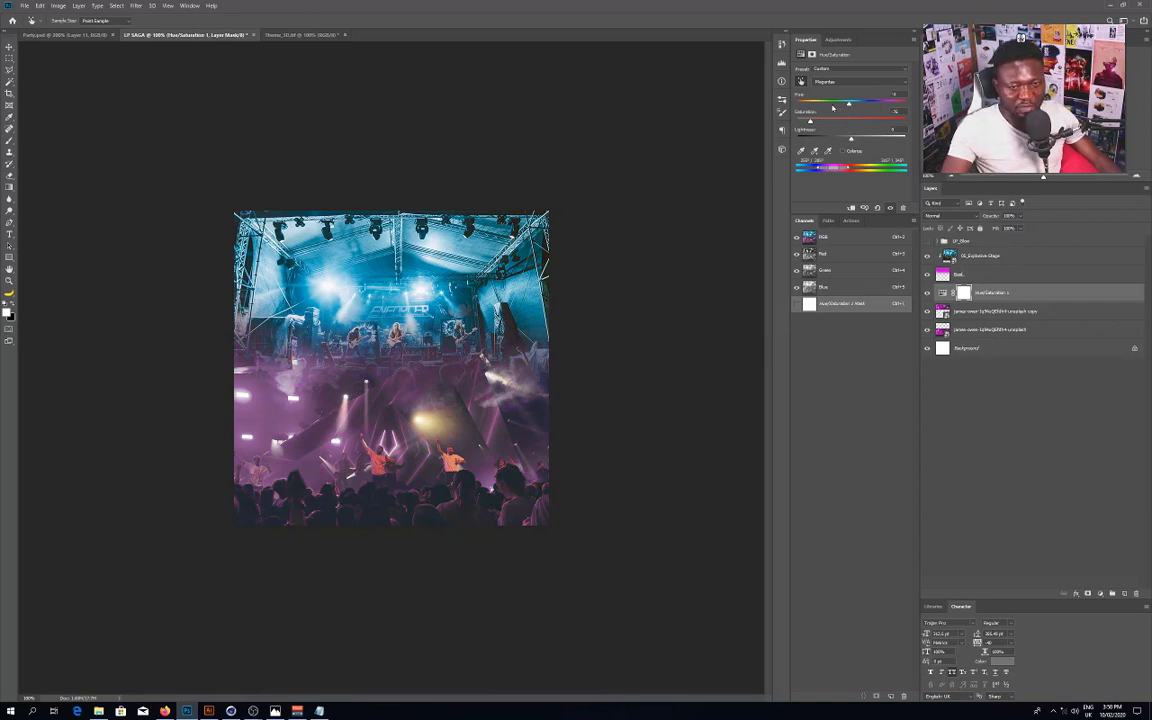
pyautogui.moveTo(833, 107); pyautogui.dragTo(880, 116)
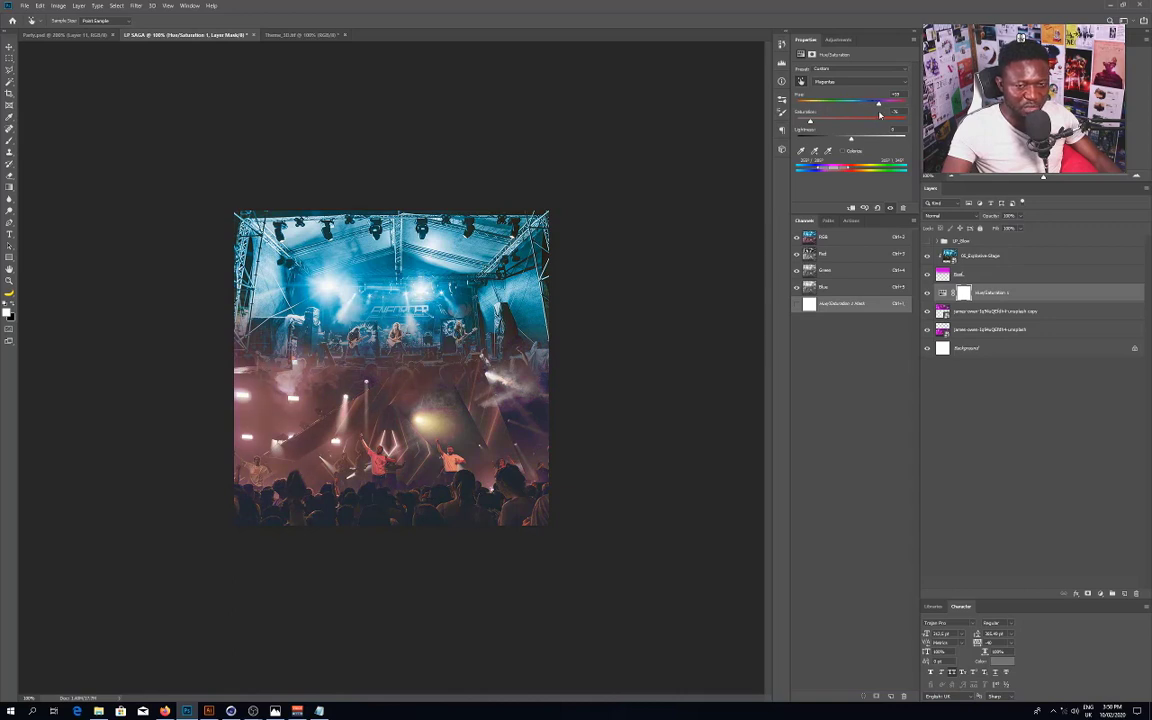
pyautogui.moveTo(878, 104); pyautogui.dragTo(822, 124)
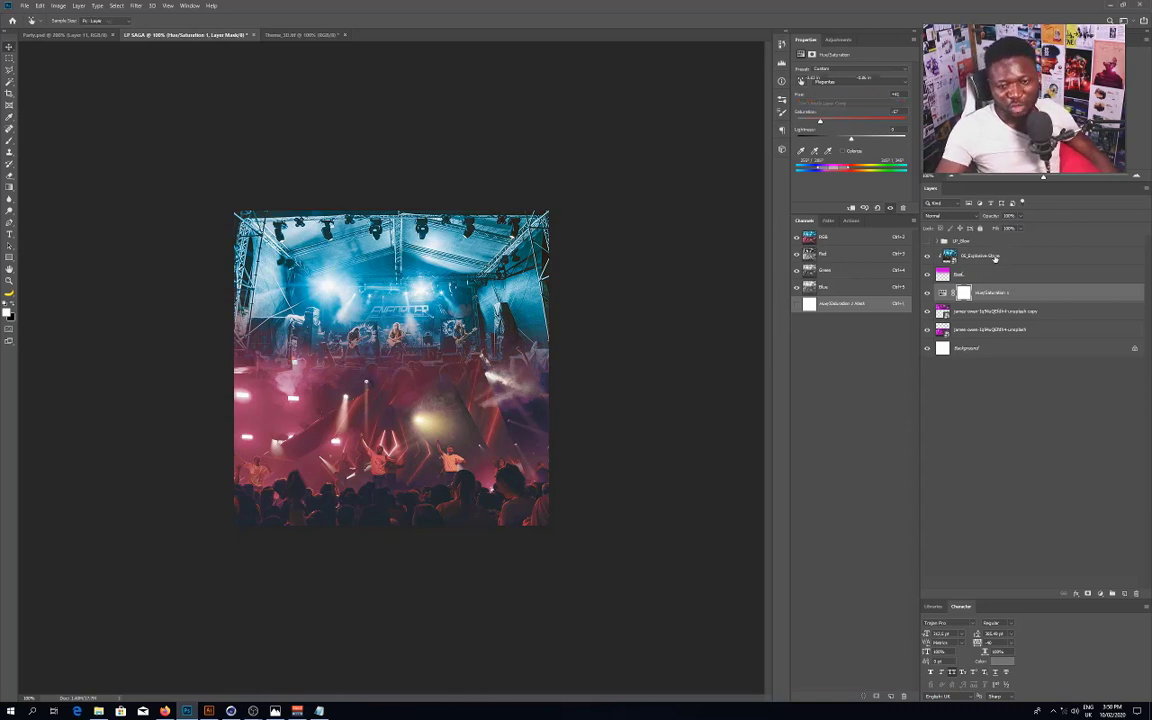
# Step: Add a Hue/Saturation adjustment clipped to the blue stage photo and target the cyans sampled from its roof
pyautogui.click(988, 257)
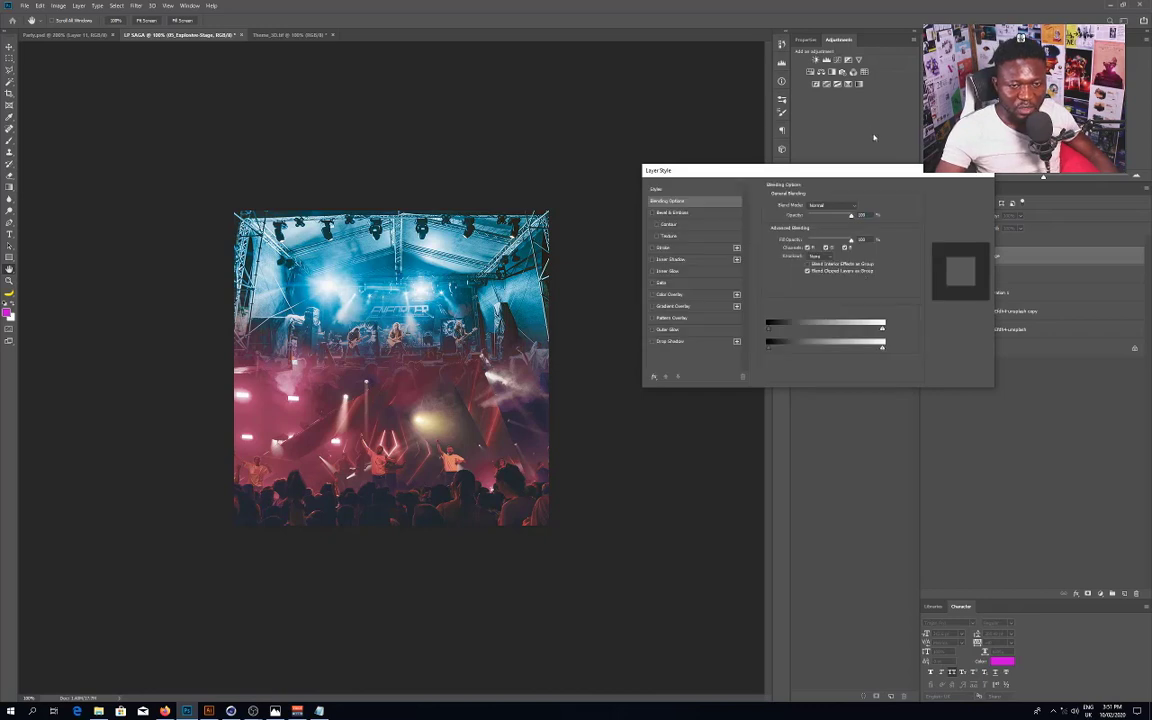
pyautogui.click(987, 172)
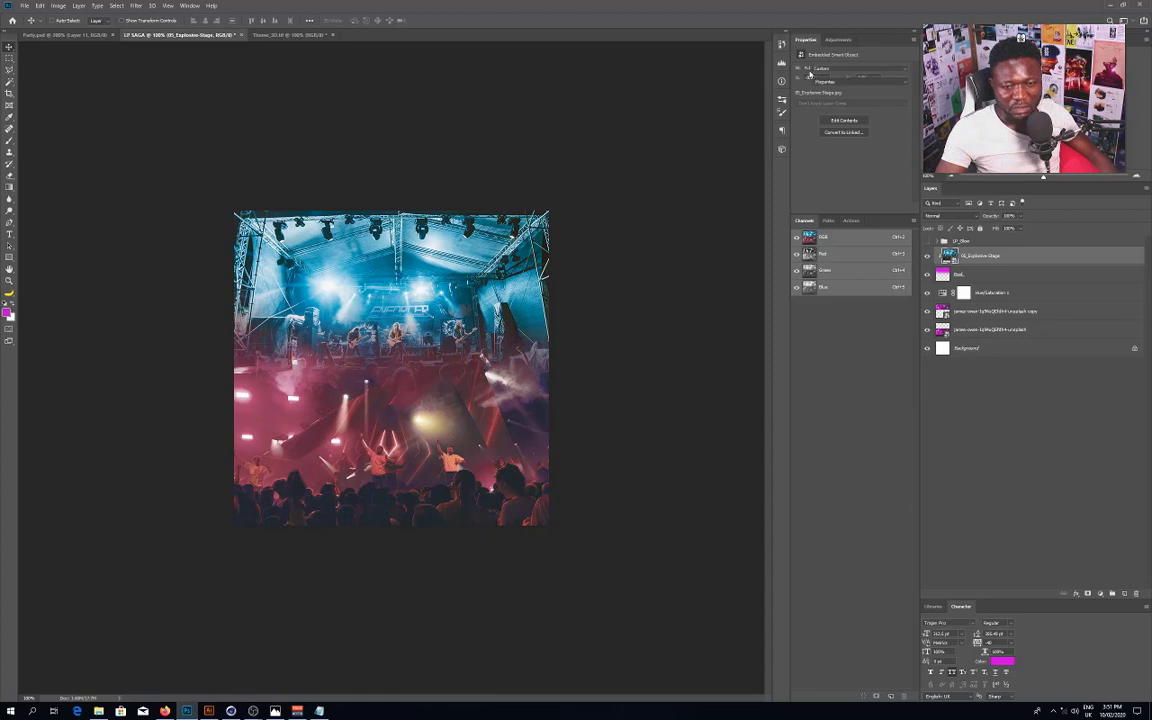
pyautogui.click(800, 82)
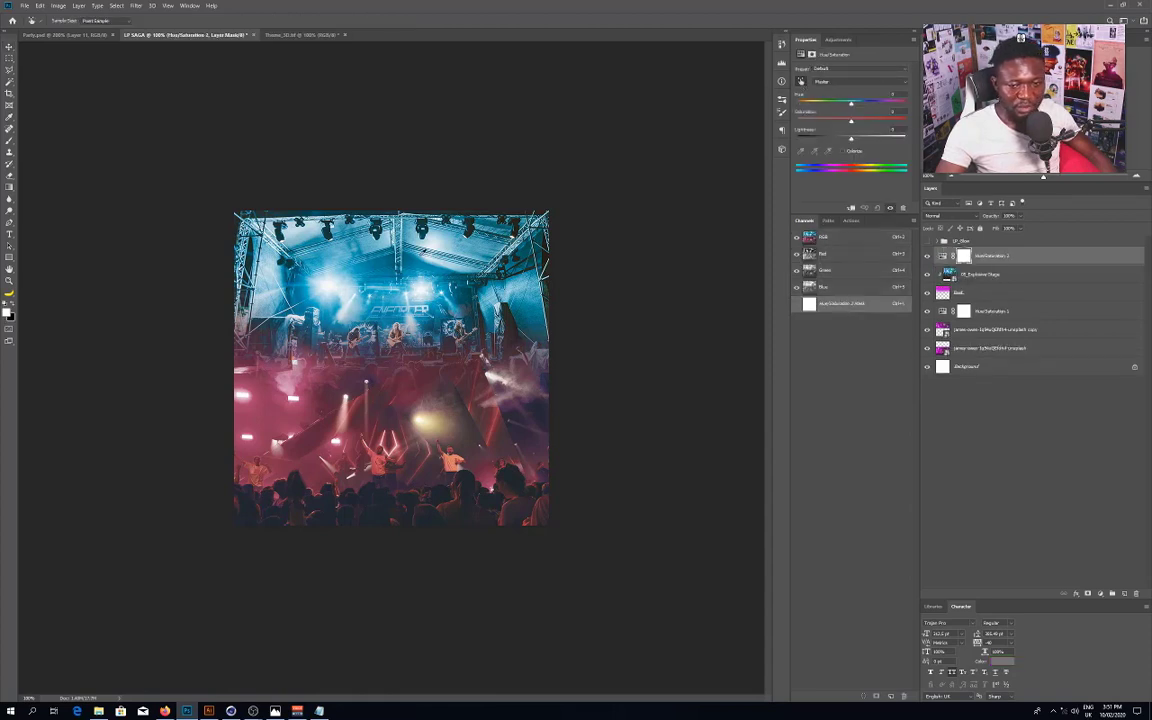
pyautogui.click(417, 258)
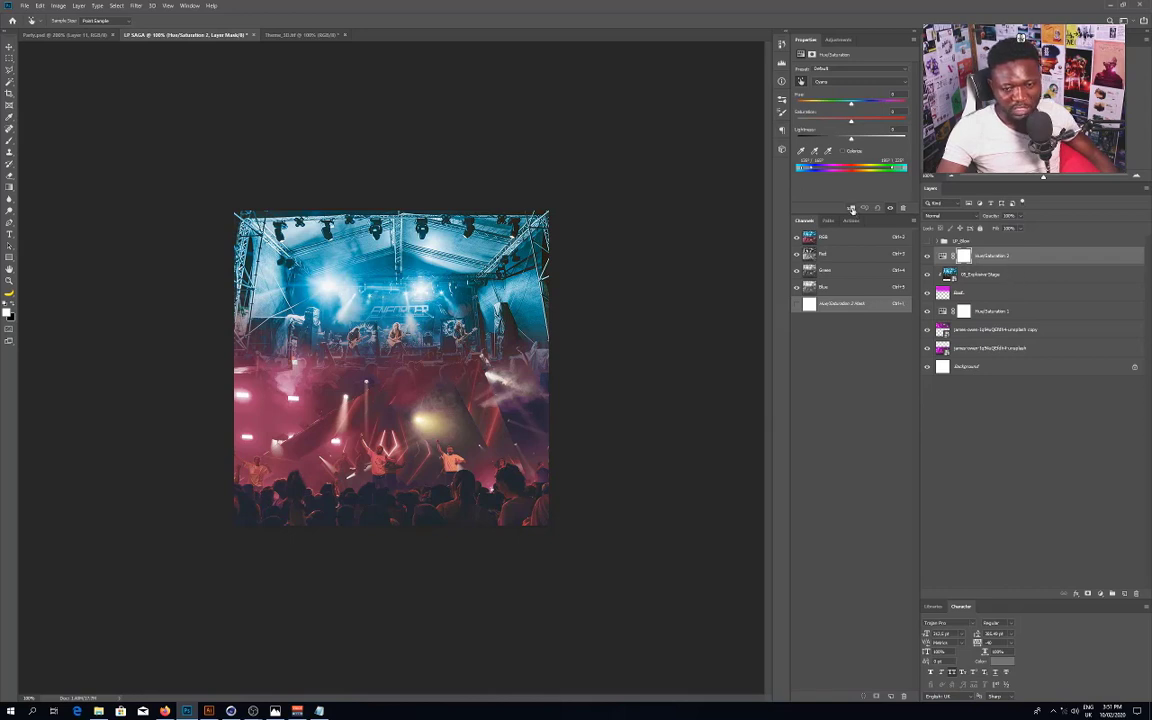
pyautogui.click(851, 208)
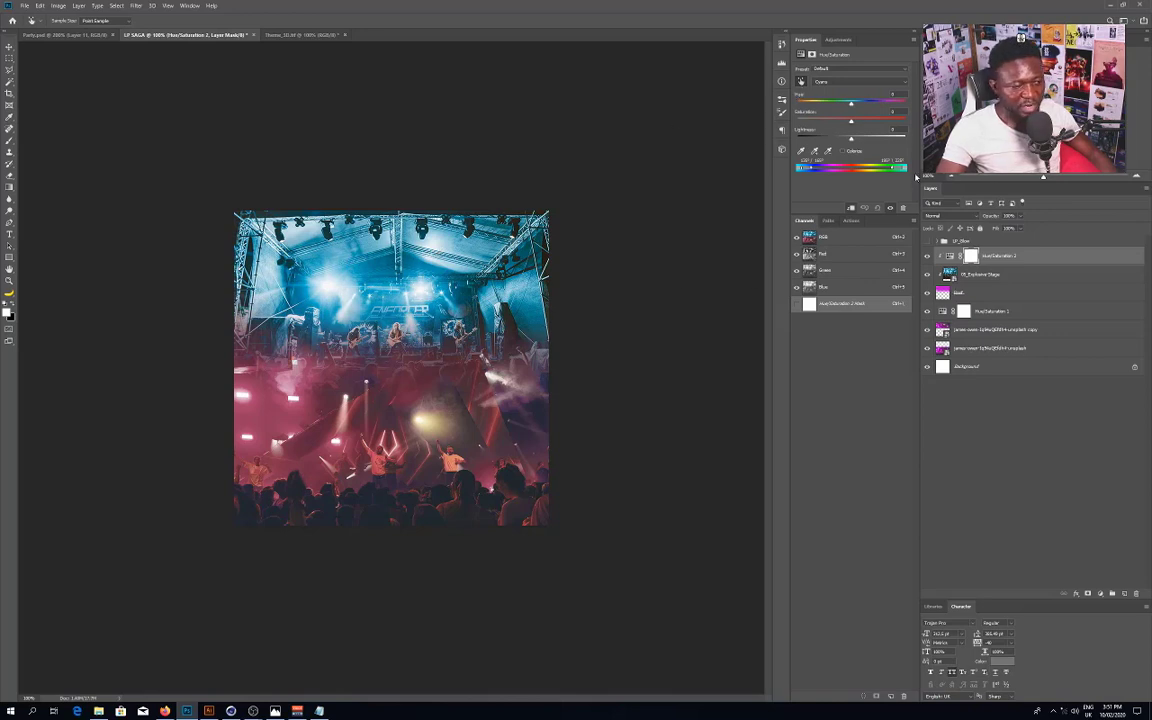
# Step: Reduce the saturation of the stage photo's cyans by about half and shift their hue to a pinkish red matching the lower concert photo
pyautogui.moveTo(845, 127); pyautogui.dragTo(825, 131)
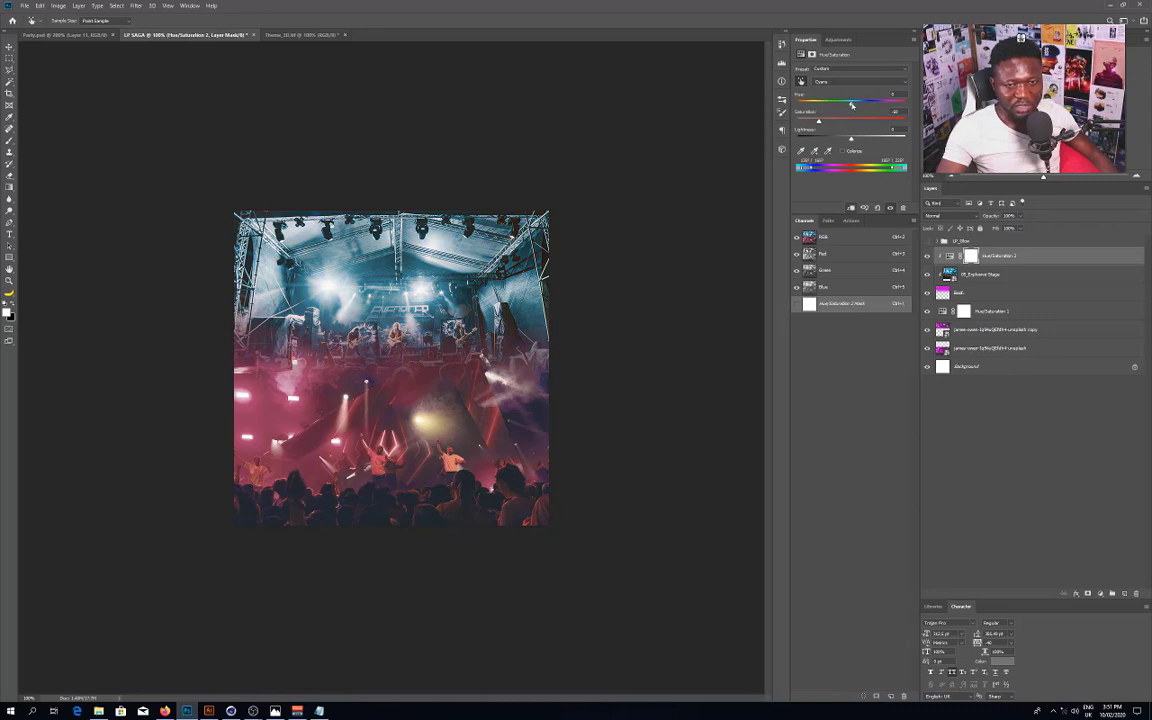
pyautogui.moveTo(852, 105); pyautogui.dragTo(897, 106)
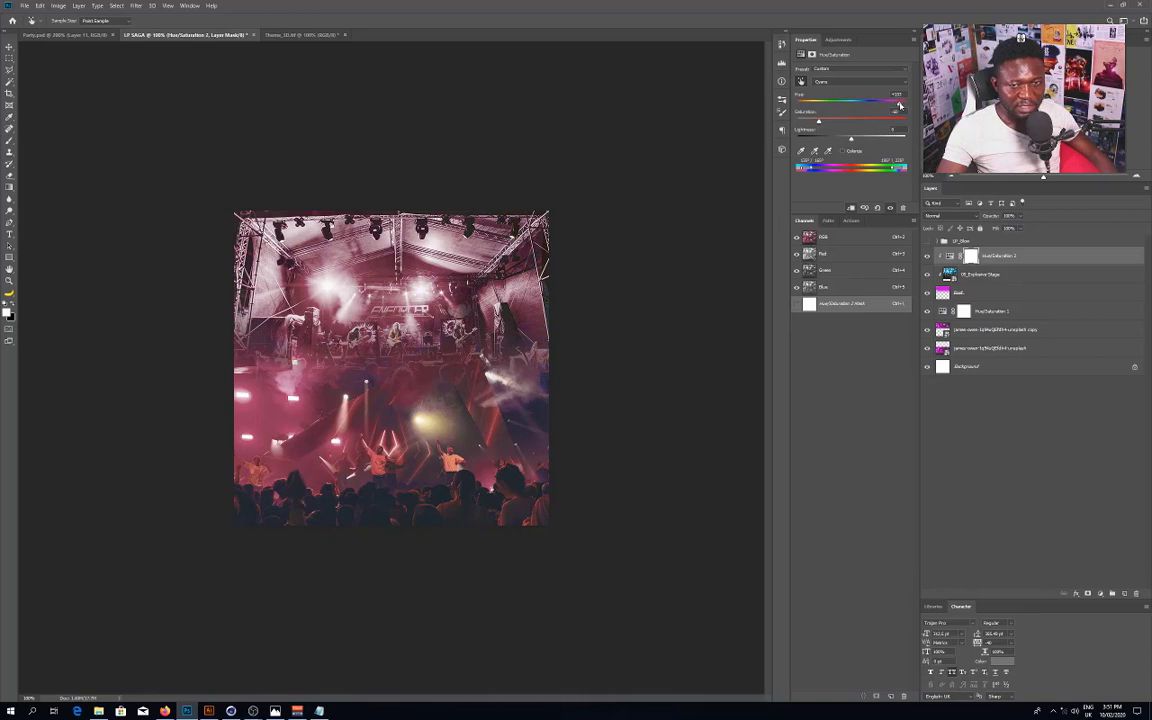
pyautogui.moveTo(820, 121); pyautogui.dragTo(824, 124)
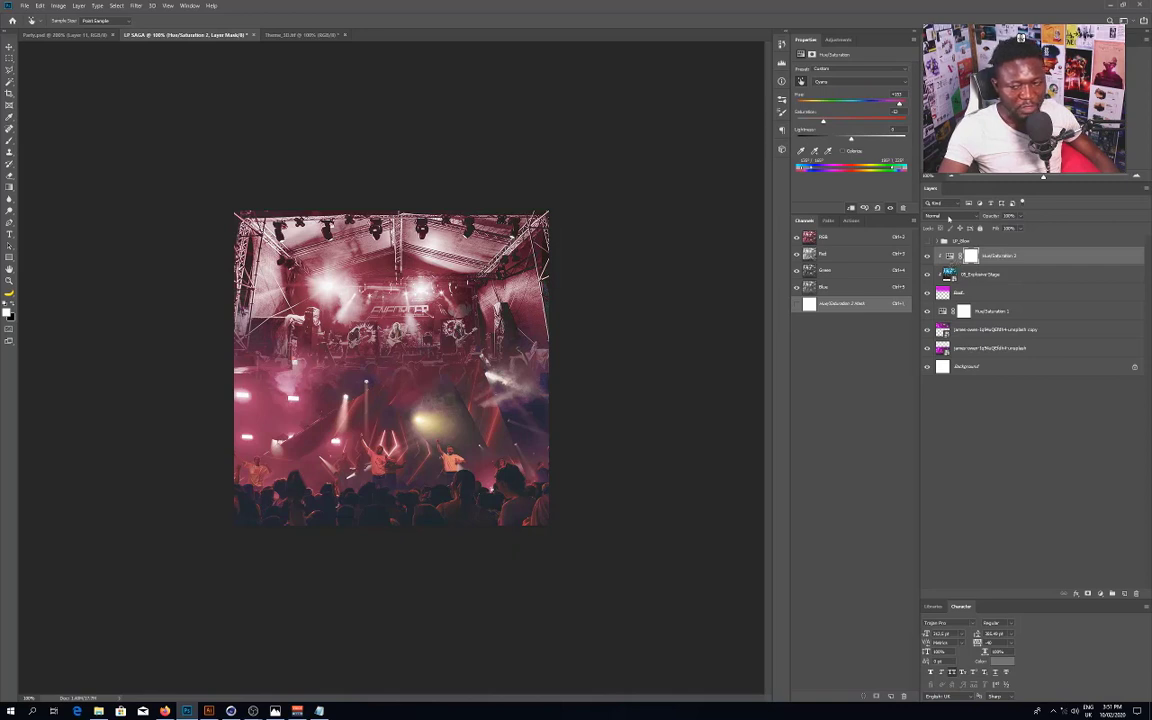
# Step: Add a Color Balance adjustment layer above the stage photo's Hue/Saturation layer and shift its midtones slightly towards red, about +15
pyautogui.click(838, 39)
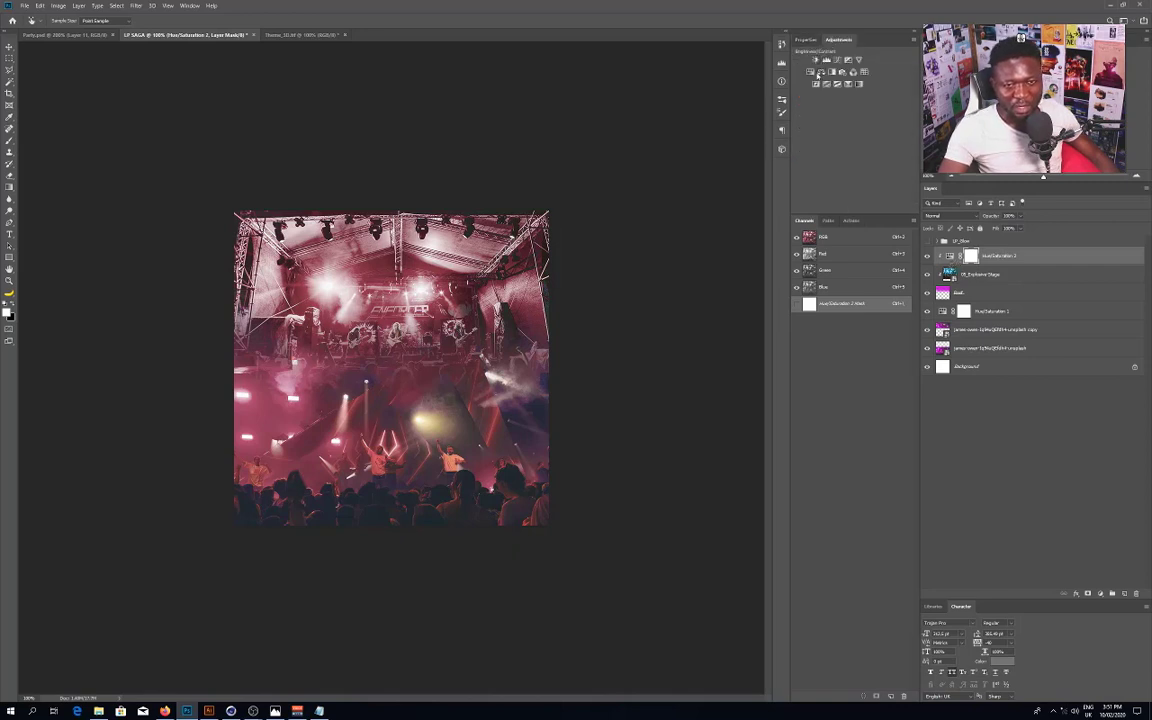
pyautogui.click(805, 39)
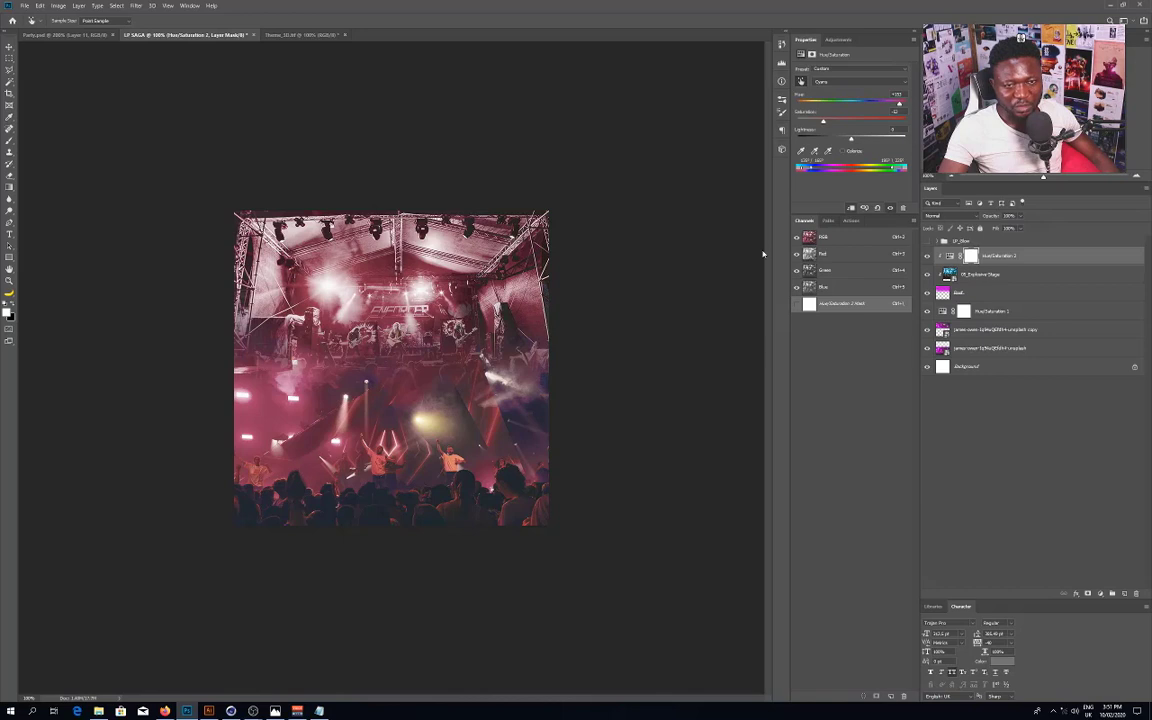
pyautogui.click(857, 74)
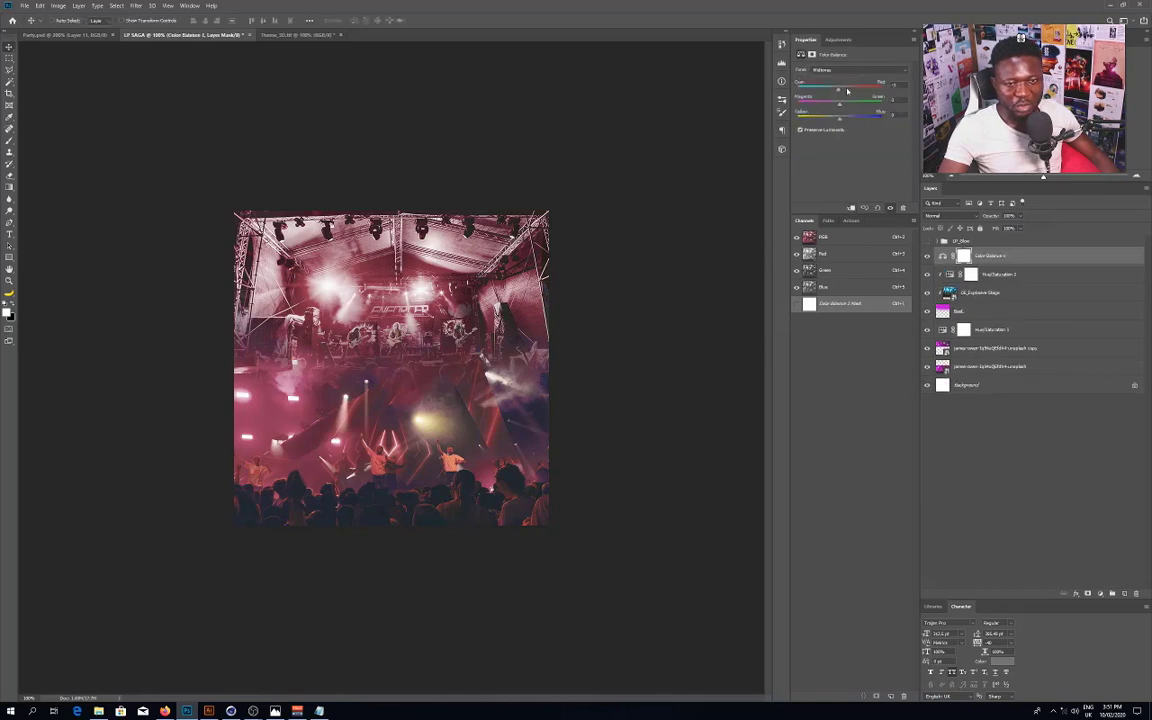
pyautogui.moveTo(847, 90); pyautogui.dragTo(855, 92)
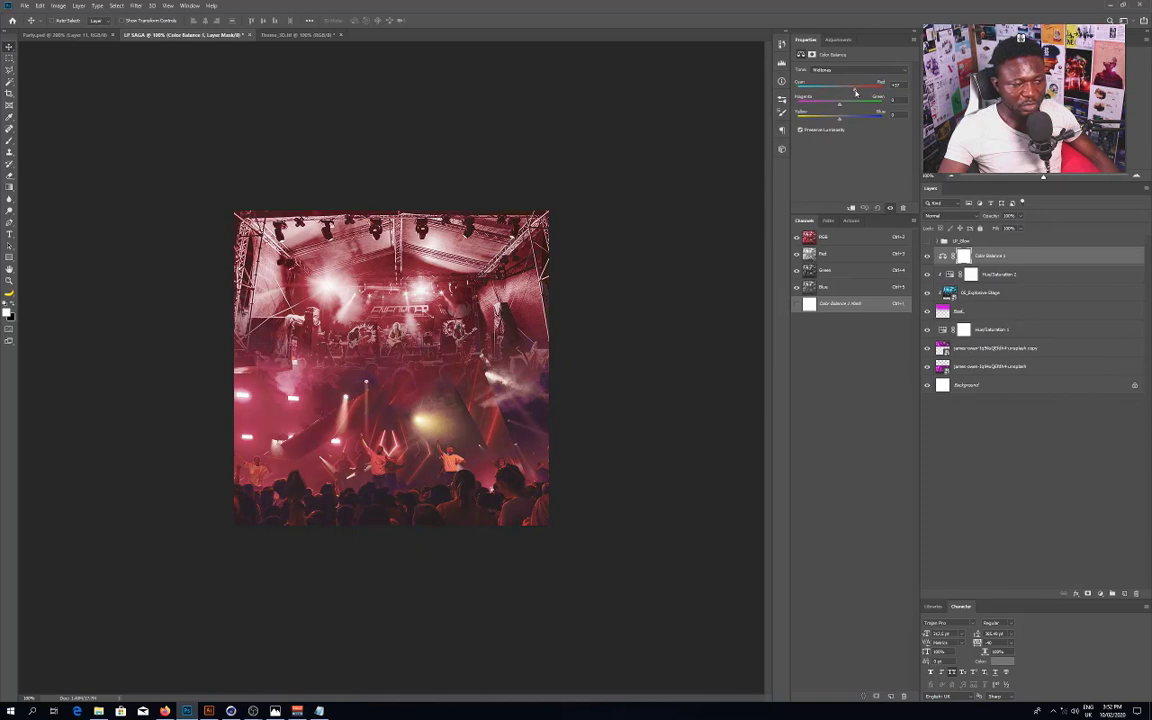
pyautogui.moveTo(855, 92); pyautogui.dragTo(851, 92)
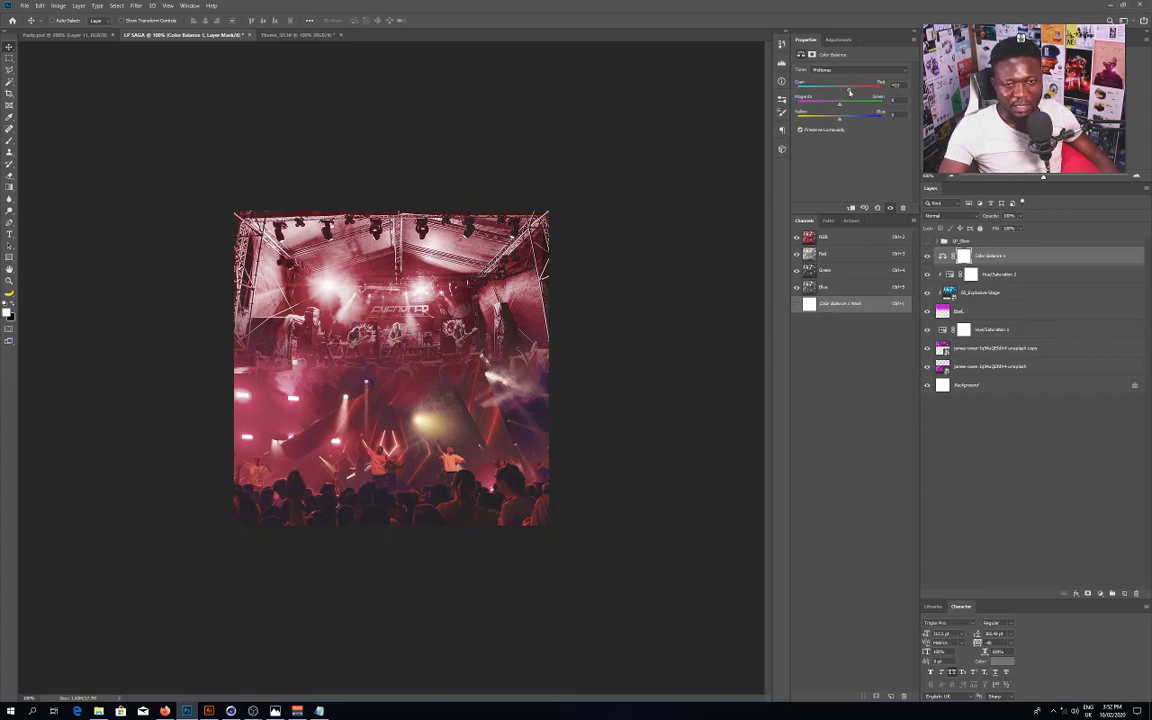
pyautogui.moveTo(849, 92); pyautogui.dragTo(847, 92)
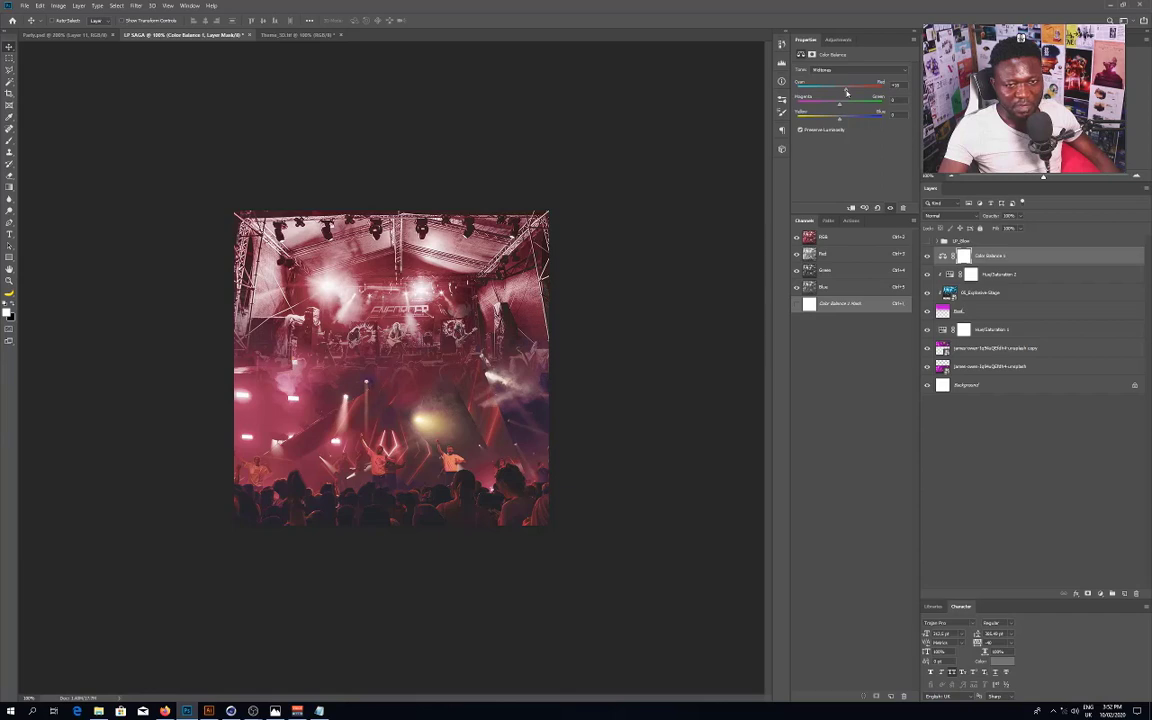
# Step: Shift the Color Balance layer's shadows slightly towards red, about +11
pyautogui.click(842, 72)
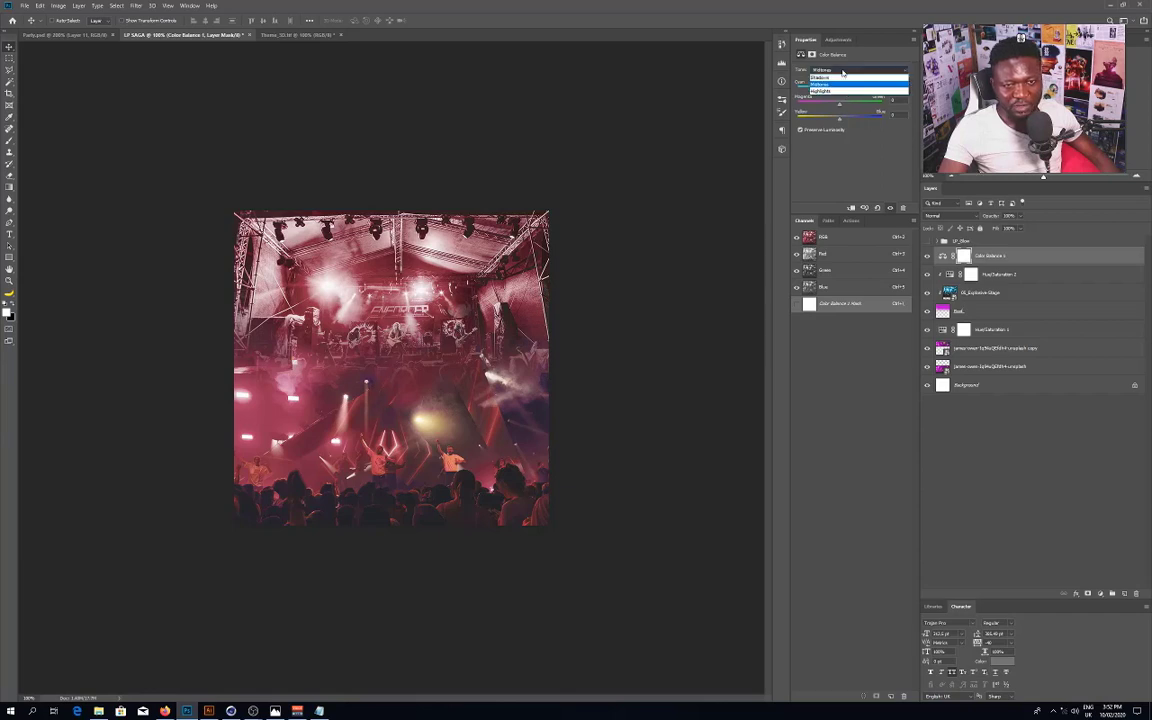
pyautogui.click(842, 79)
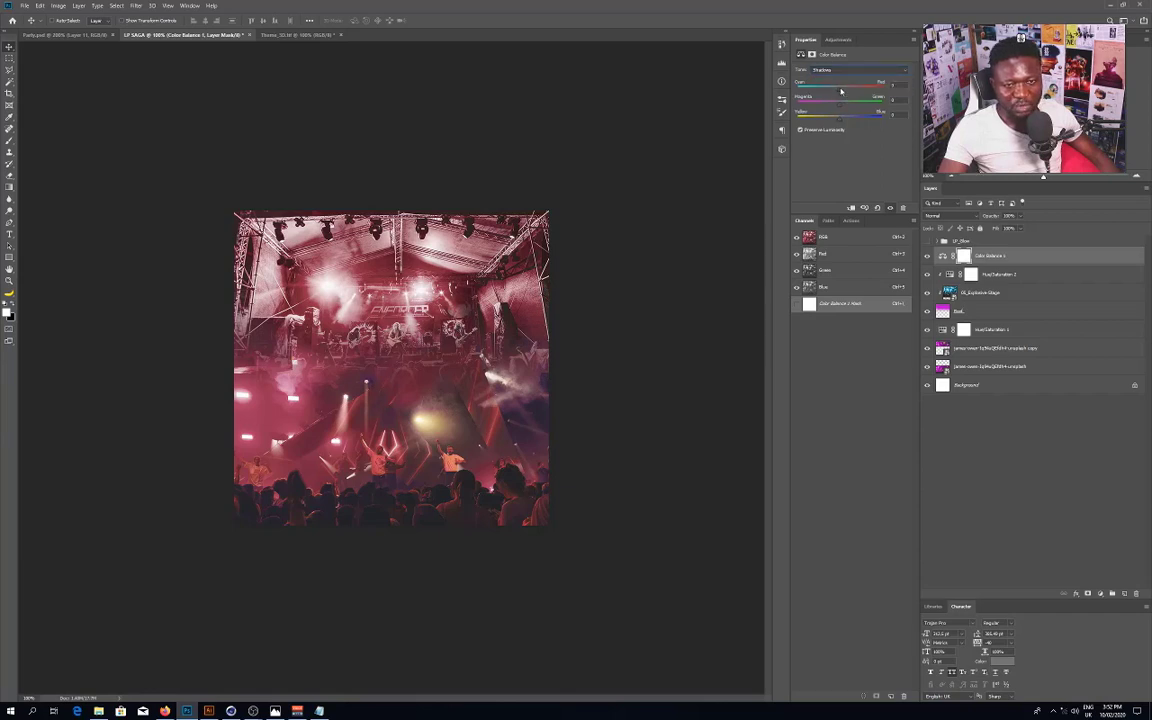
pyautogui.moveTo(841, 91); pyautogui.dragTo(846, 91)
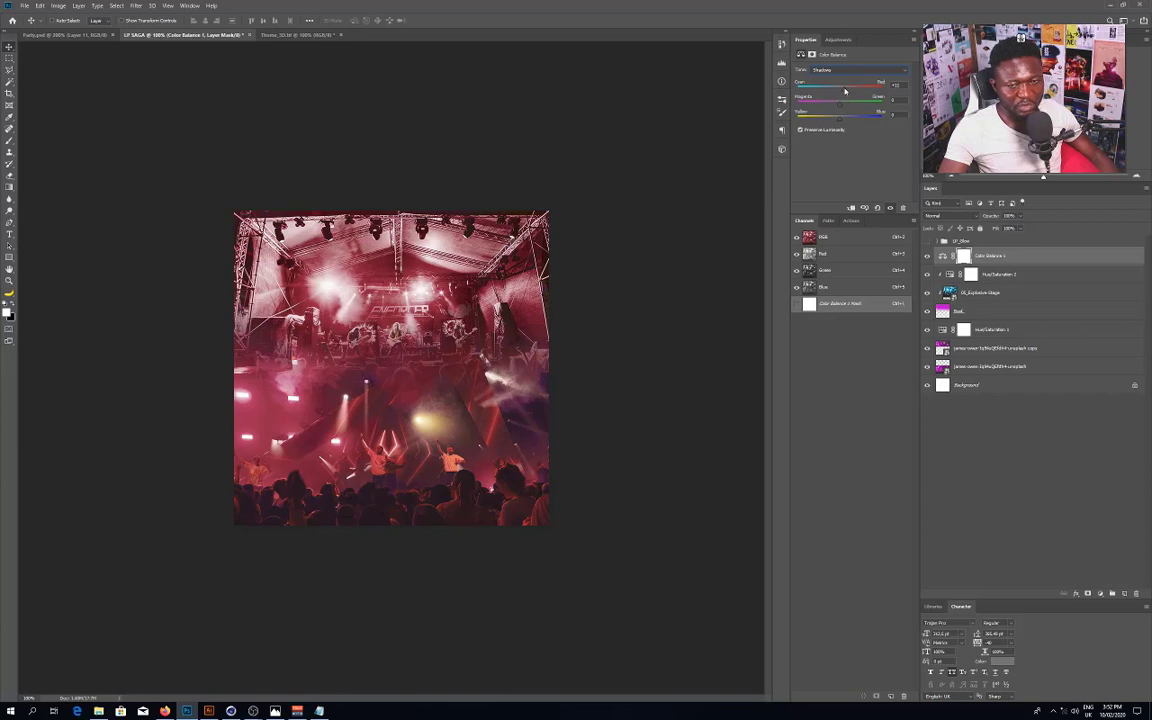
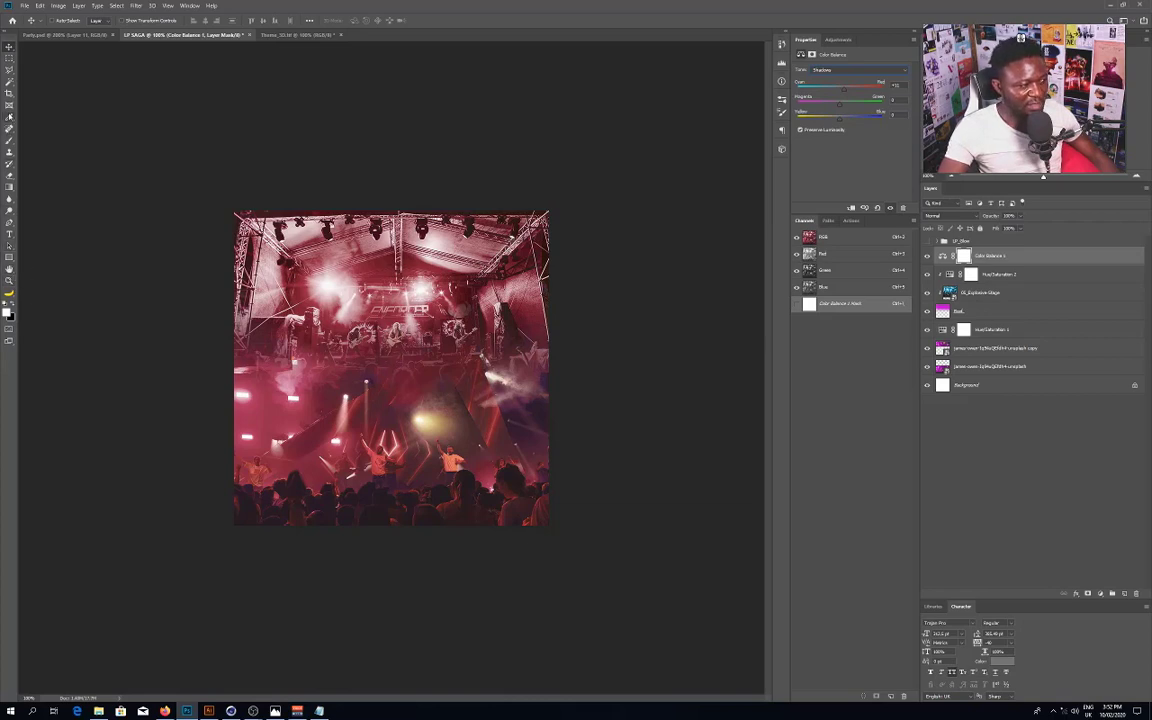
# Step: Create a new layer named "Brush red" directly above the Color Balance adjustment layer
pyautogui.click(10, 117)
pyautogui.click(345, 237)
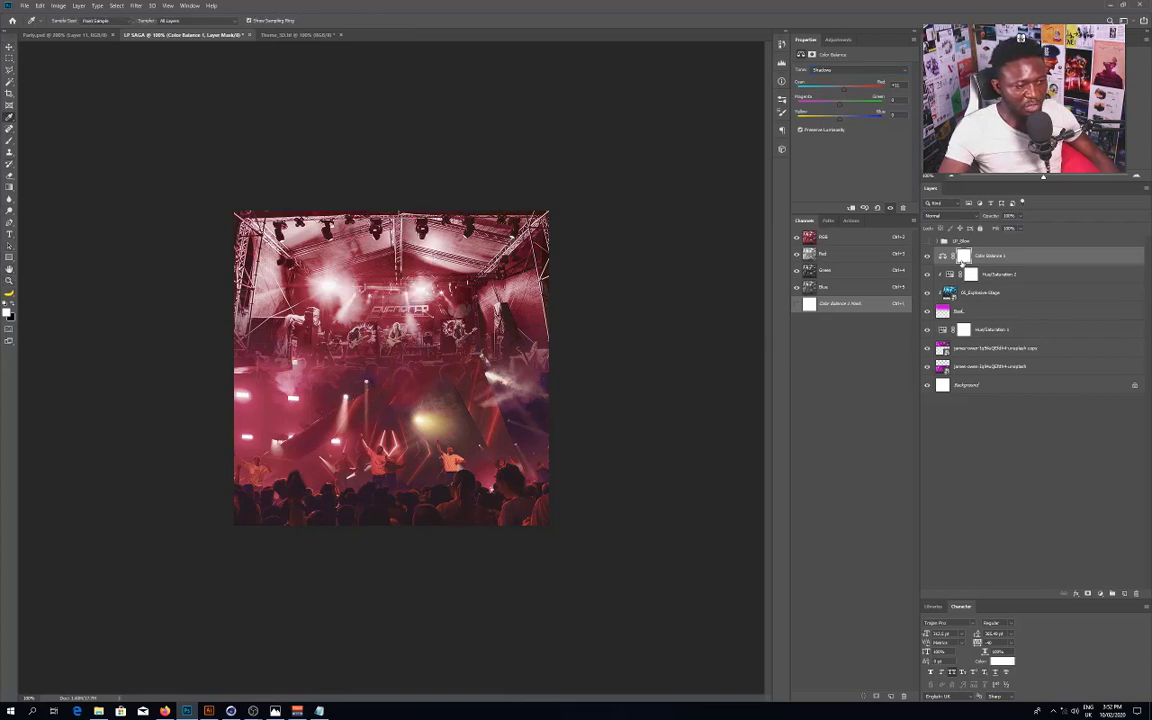
pyautogui.click(1125, 594)
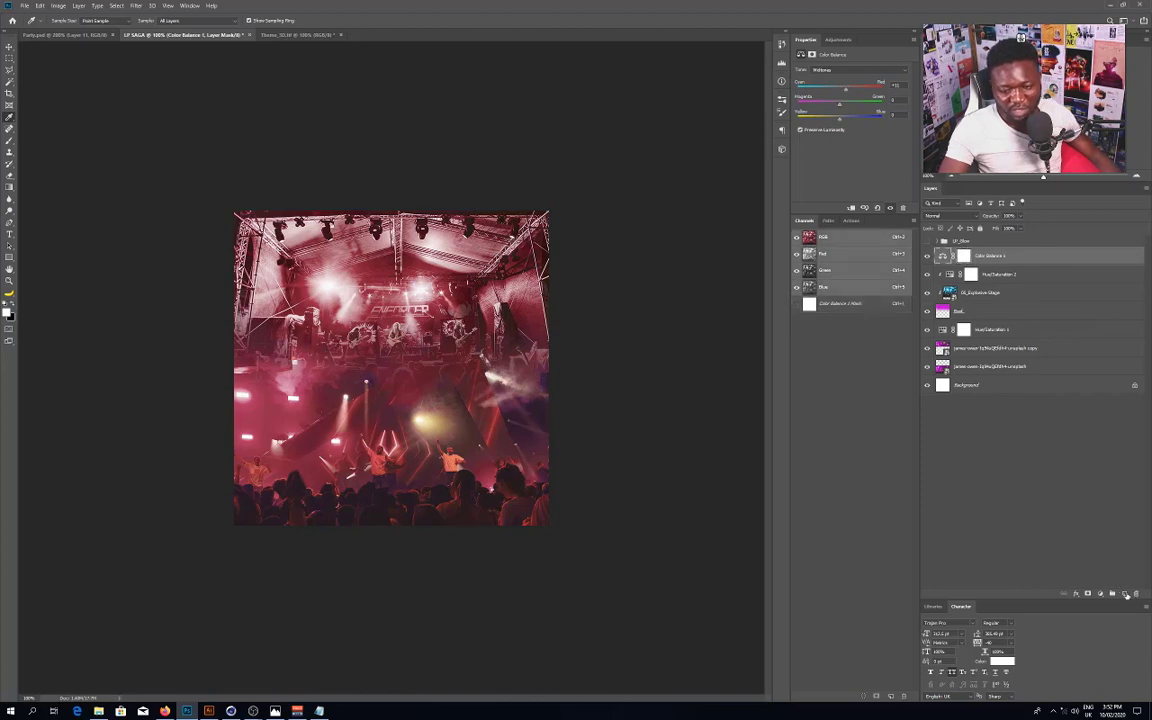
pyautogui.hotkey('ctrl', 'shift', 'n')
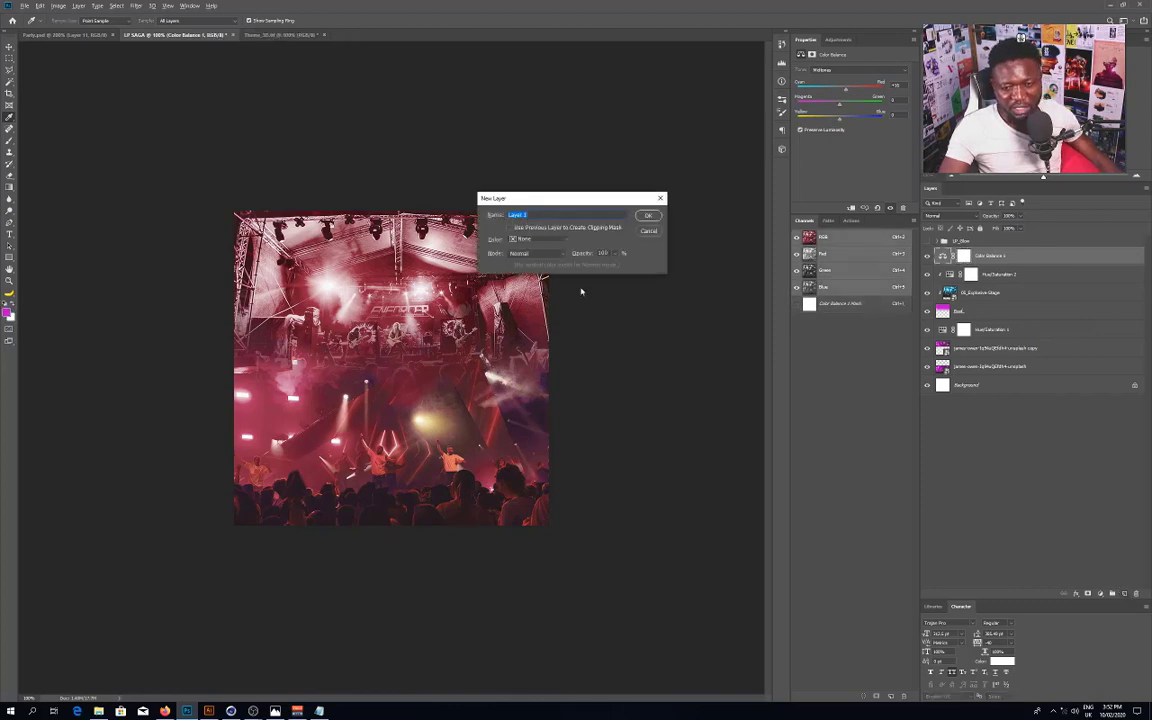
pyautogui.write('Brush red')
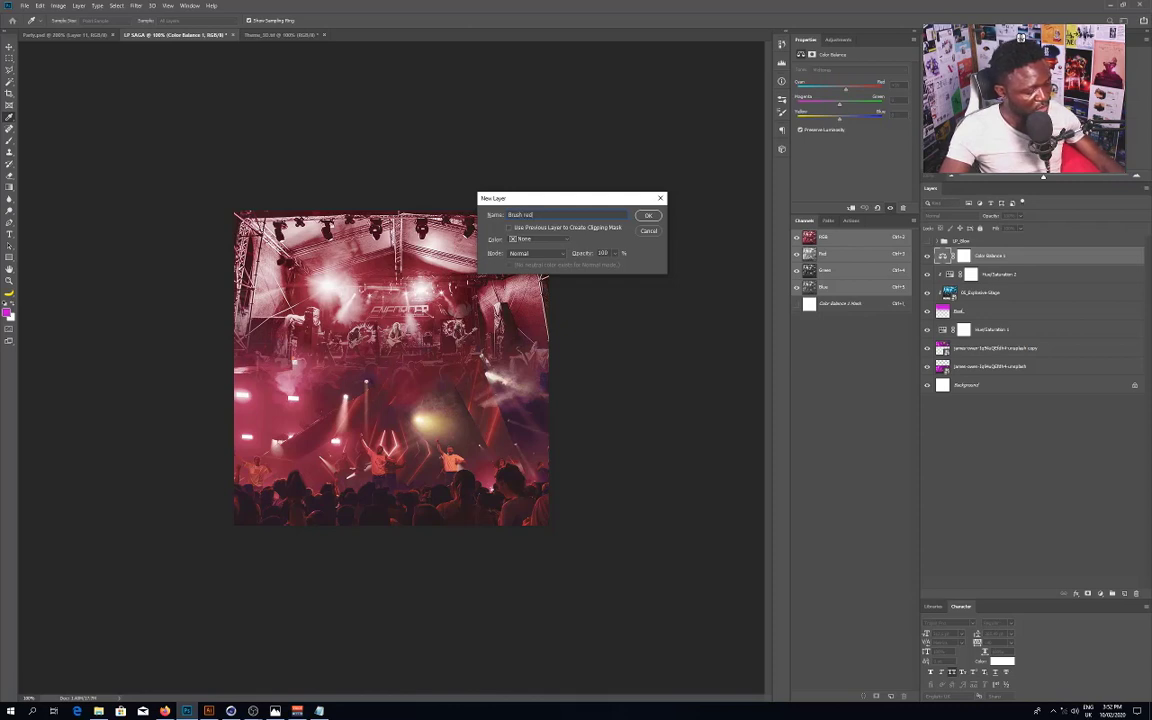
pyautogui.press('Return')
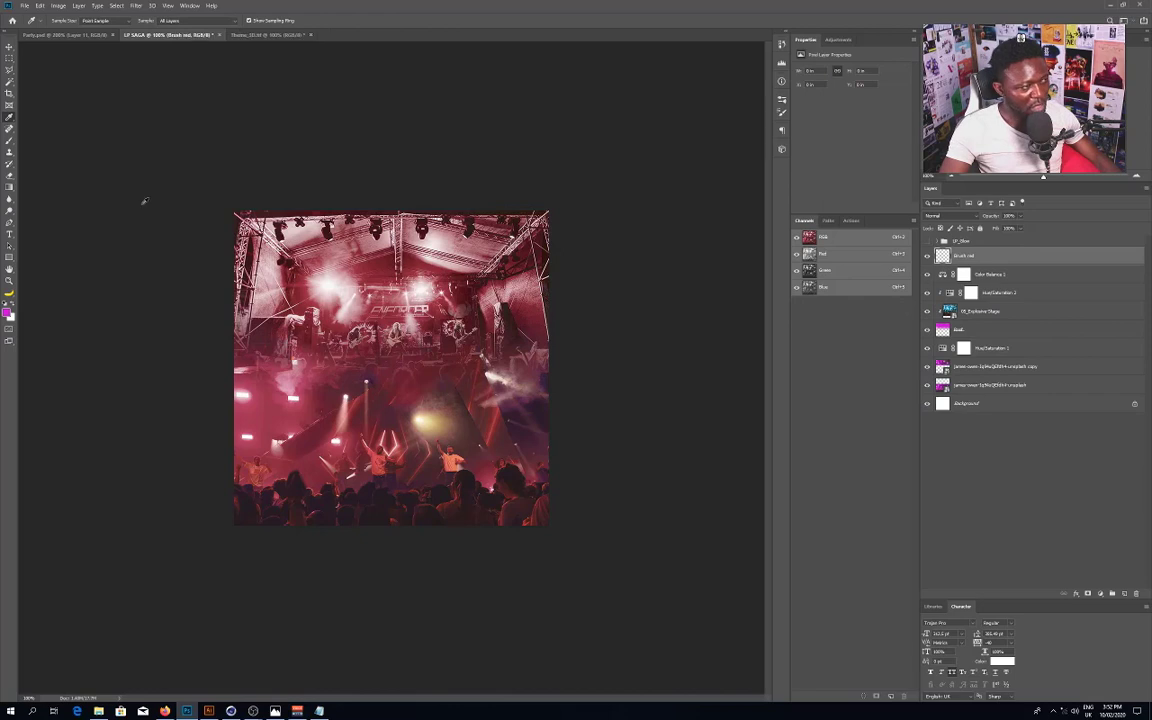
# Step: Paint over the band in the canvas centre on the Brush red layer with a large soft brush in dark red sampled from the stage
pyautogui.press('b')
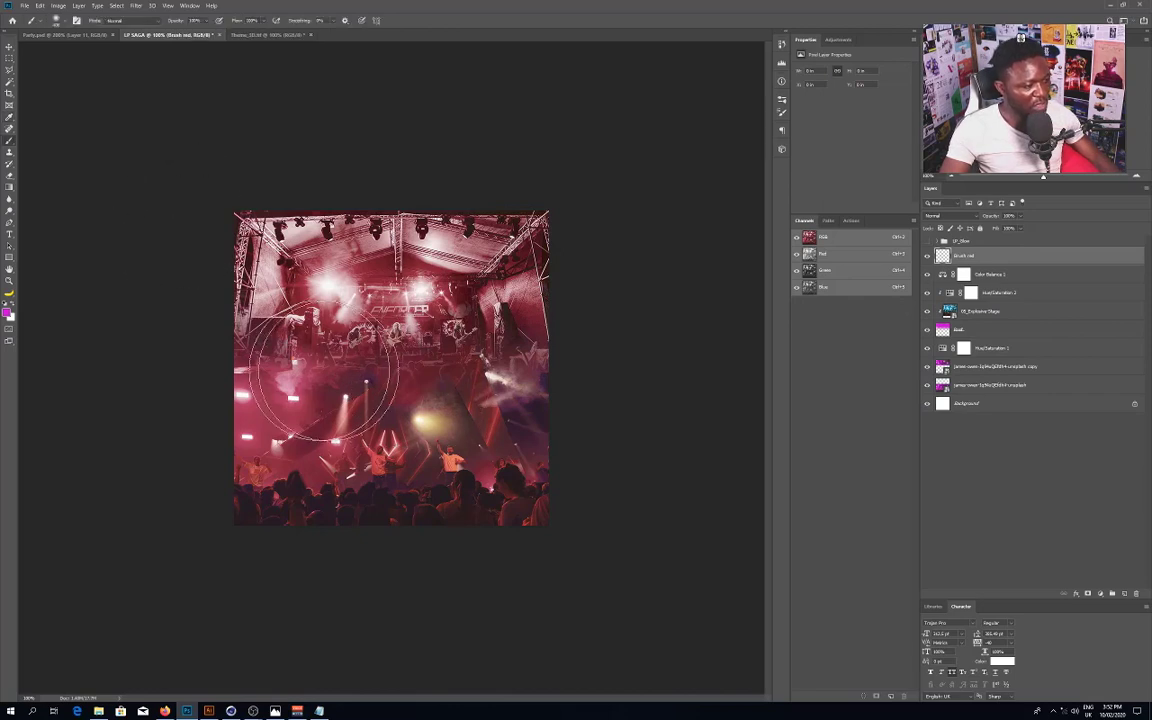
pyautogui.moveTo(321, 354)
pyautogui.mouseDown()
pyautogui.moveTo(310, 332)
pyautogui.moveTo(431, 344)
pyautogui.mouseUp()
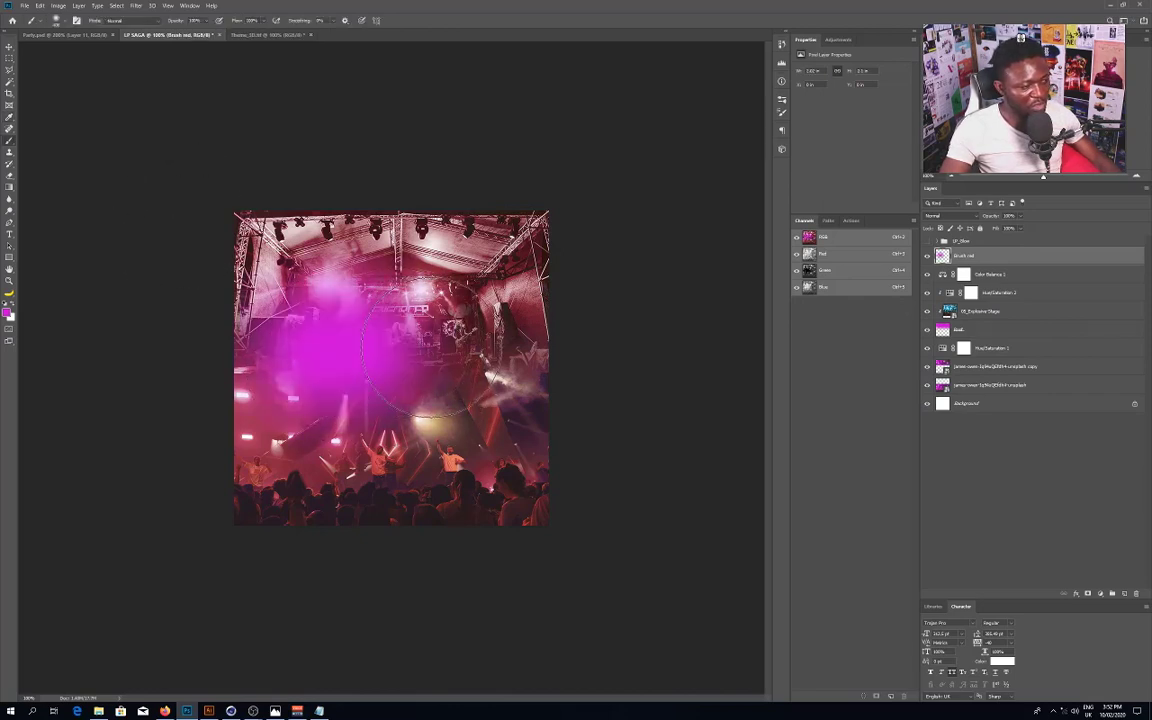
pyautogui.hotkey('ctrl', 'z')
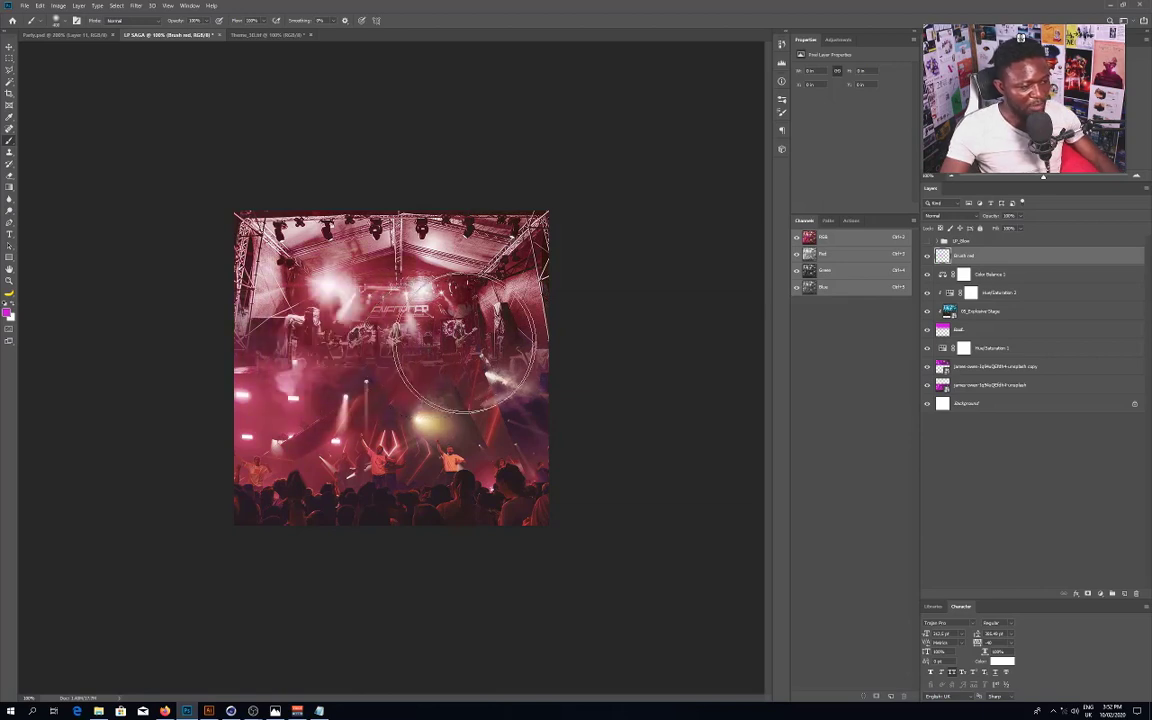
pyautogui.keyDown('alt'); pyautogui.click(472, 283); pyautogui.keyUp('alt')
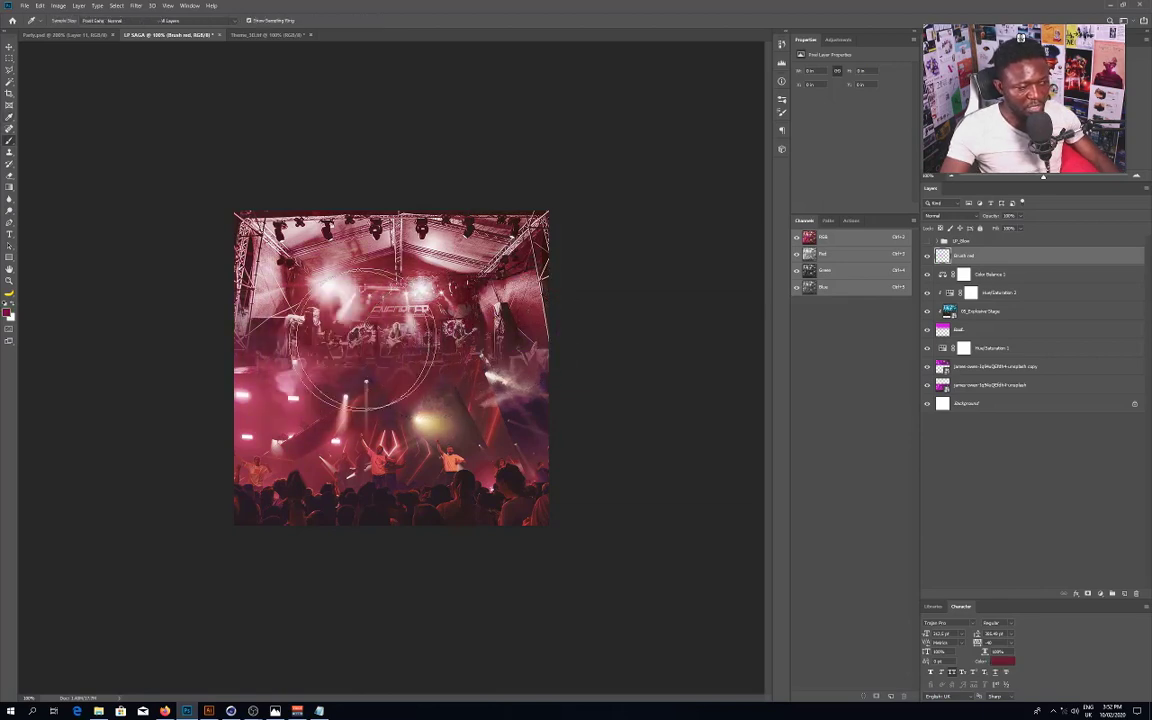
pyautogui.moveTo(365, 340)
pyautogui.mouseDown()
pyautogui.moveTo(320, 330)
pyautogui.moveTo(370, 315)
pyautogui.moveTo(475, 350)
pyautogui.moveTo(360, 355)
pyautogui.moveTo(305, 310)
pyautogui.mouseUp()
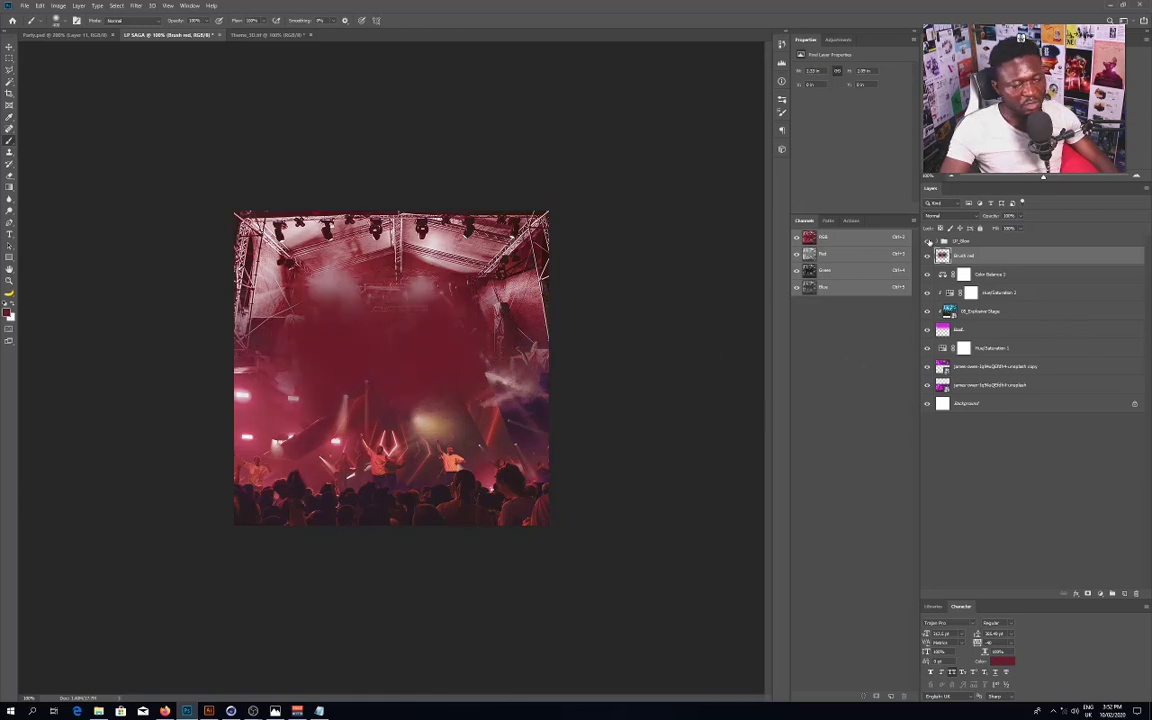
# Step: Compare the background with and without the LIGHT PARTY title group, leaving the title visible
pyautogui.click(927, 242)
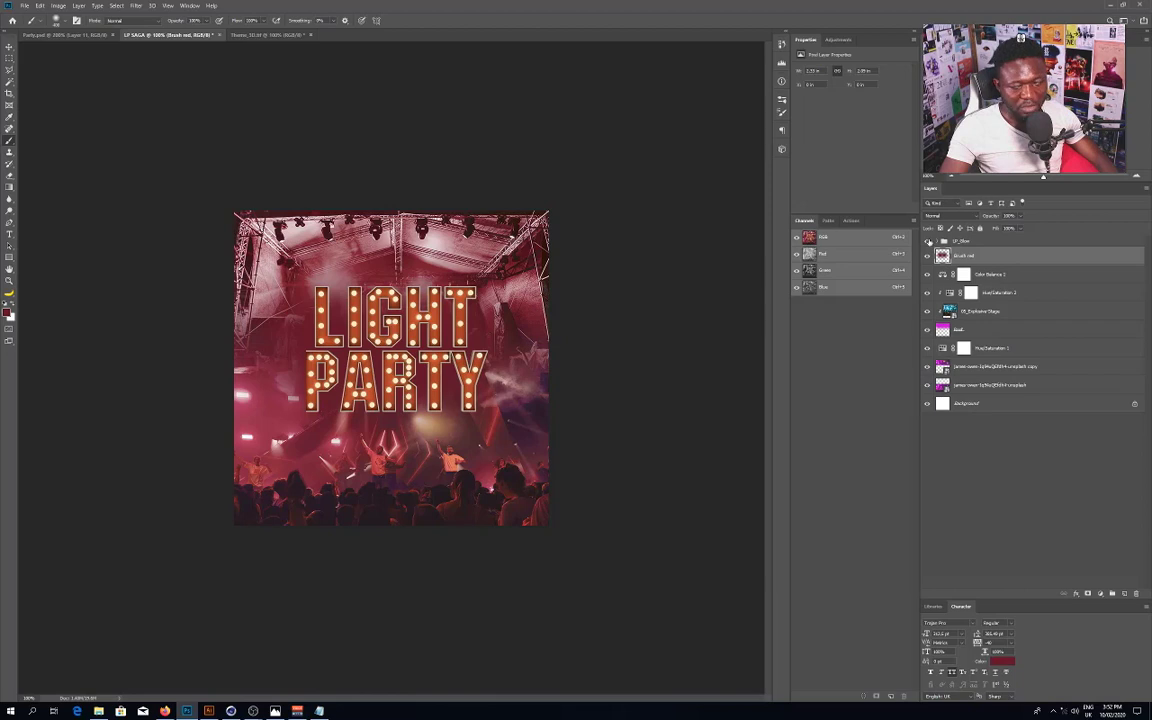
pyautogui.click(928, 242)
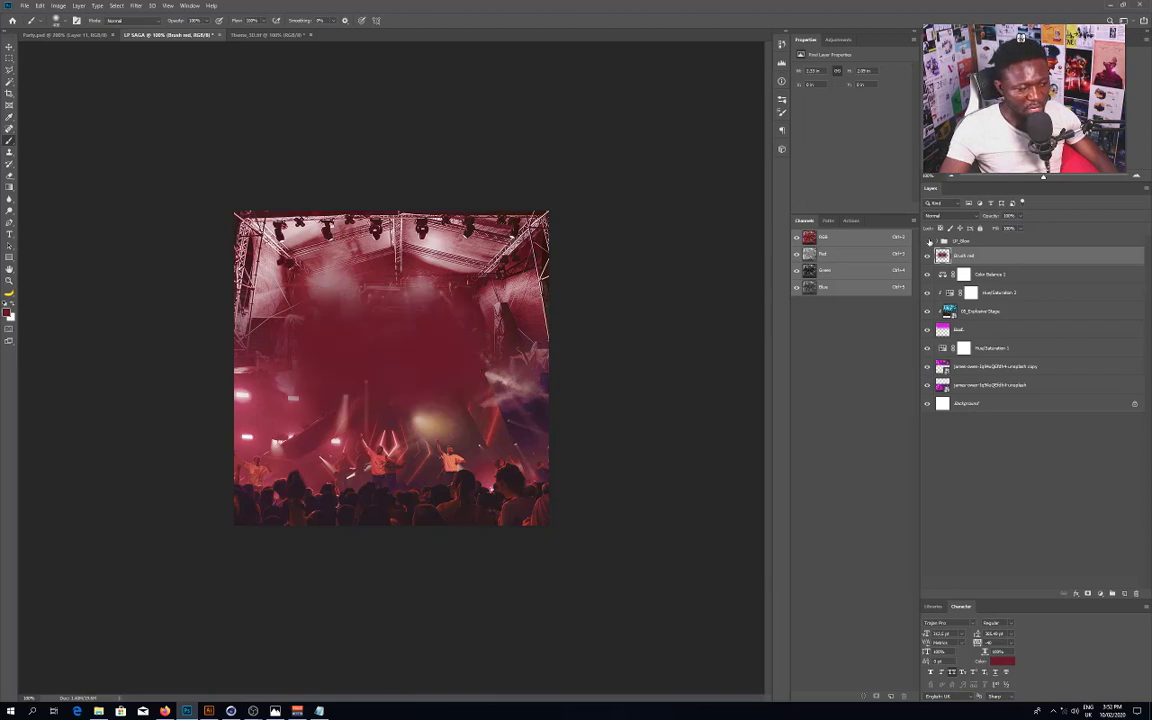
pyautogui.click(928, 242)
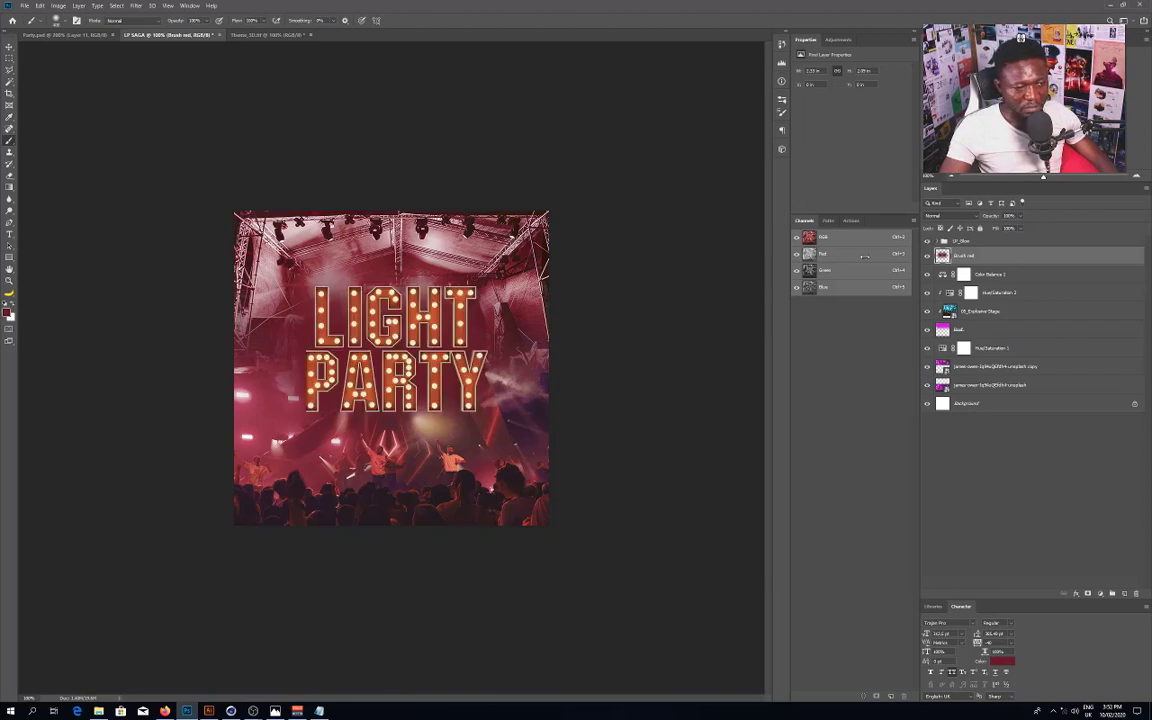
# Step: Add a Curves adjustment clipped to the LIGHT PARTY title group and raise the curve's highlights to brighten the lettering
pyautogui.press('v')
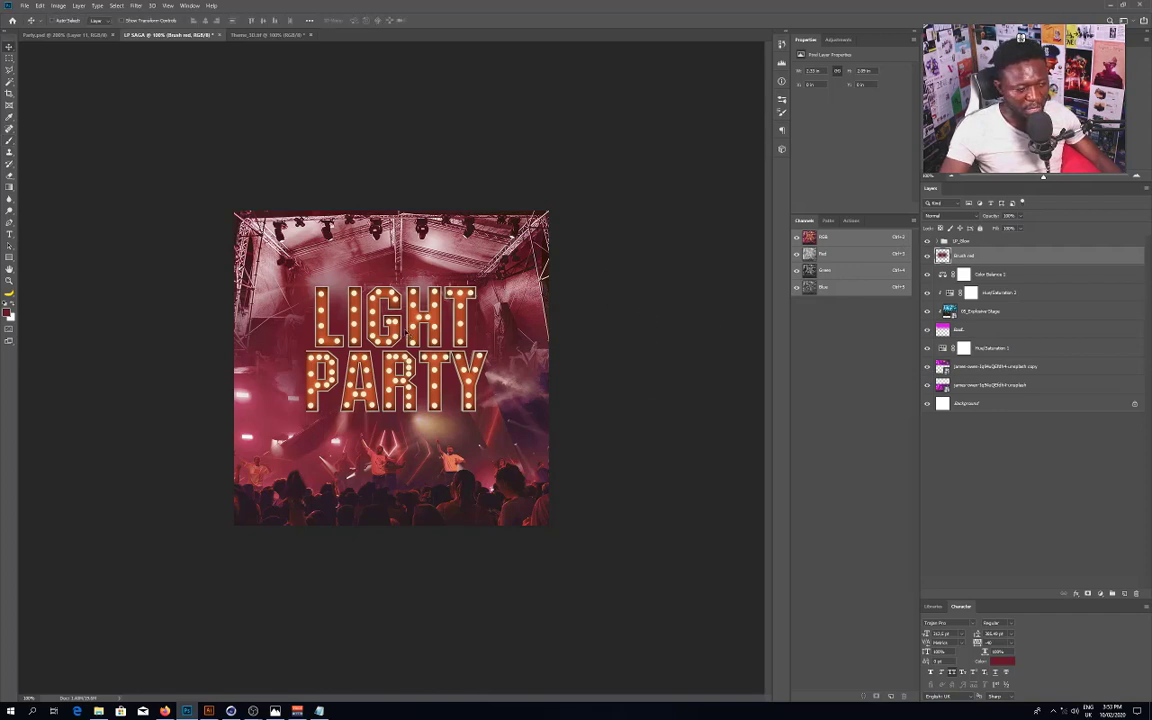
pyautogui.click(952, 242)
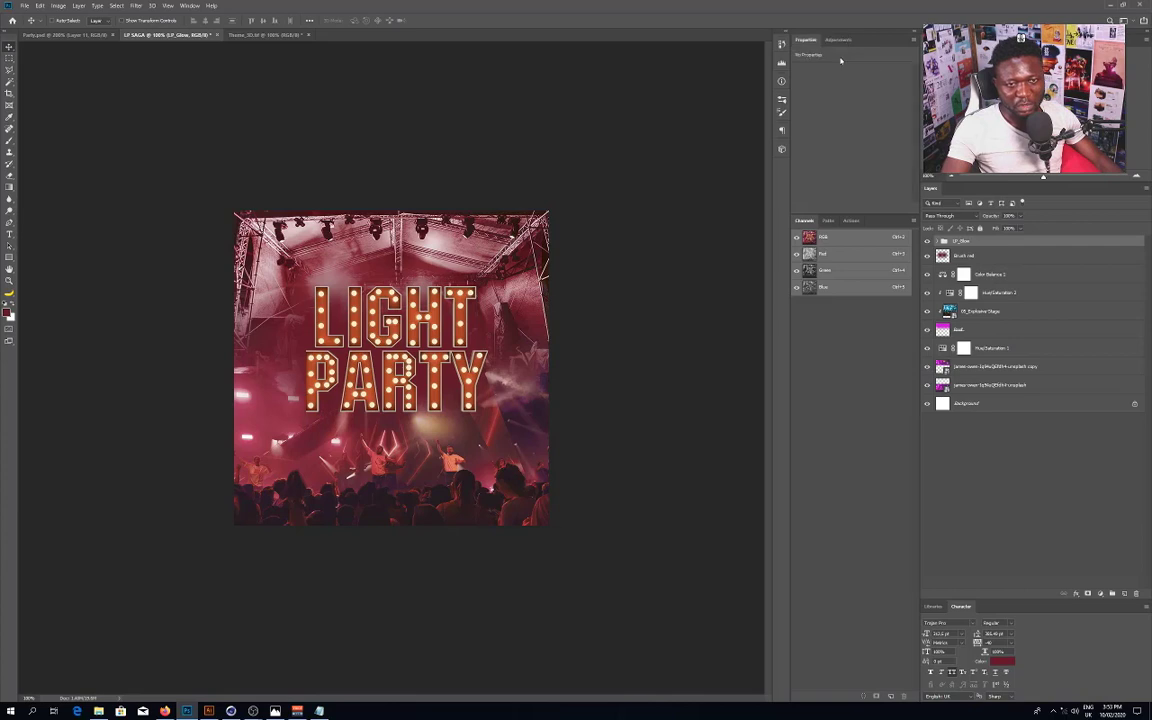
pyautogui.hotkey('ctrl', 'm')
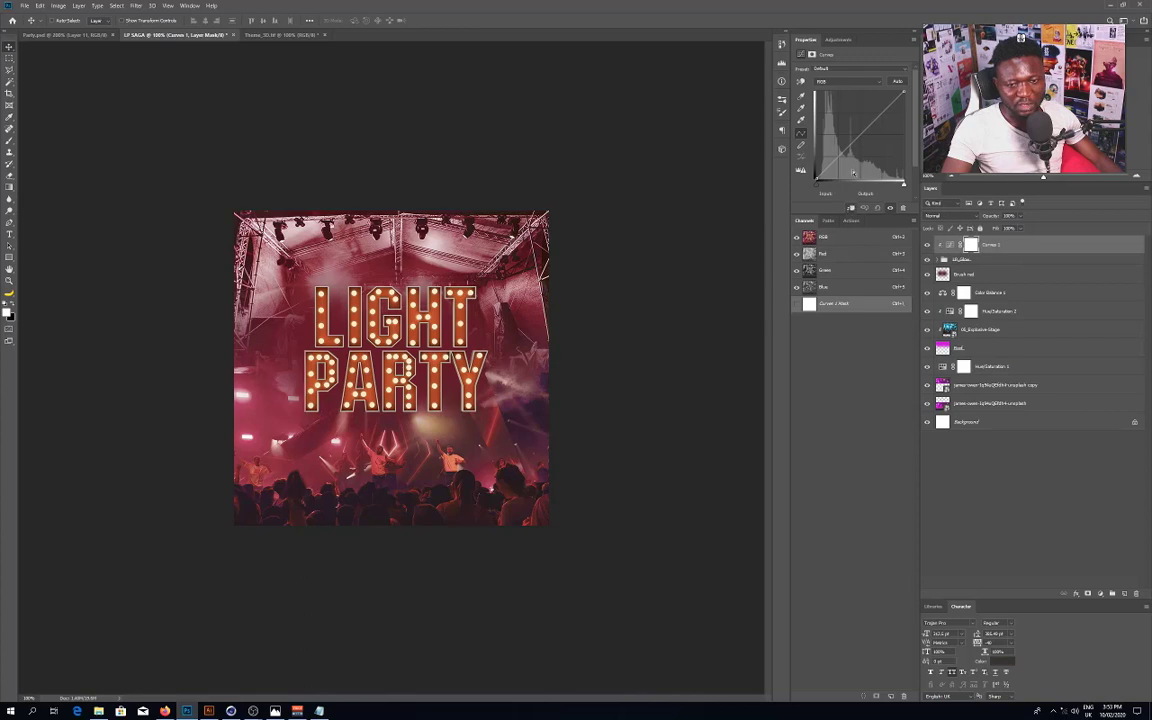
pyautogui.moveTo(848, 146); pyautogui.dragTo(872, 108)
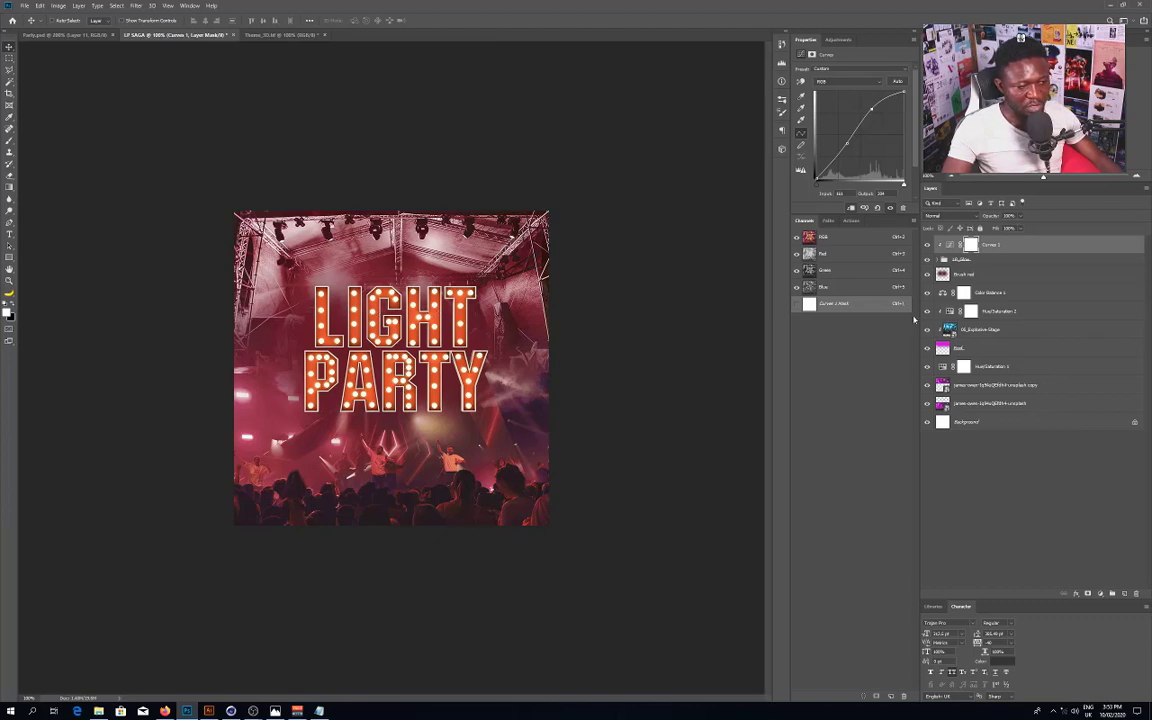
# Step: Add a Gradient Map adjustment layer directly above the Brush red layer, below the LIGHT PARTY title group
pyautogui.click(972, 261)
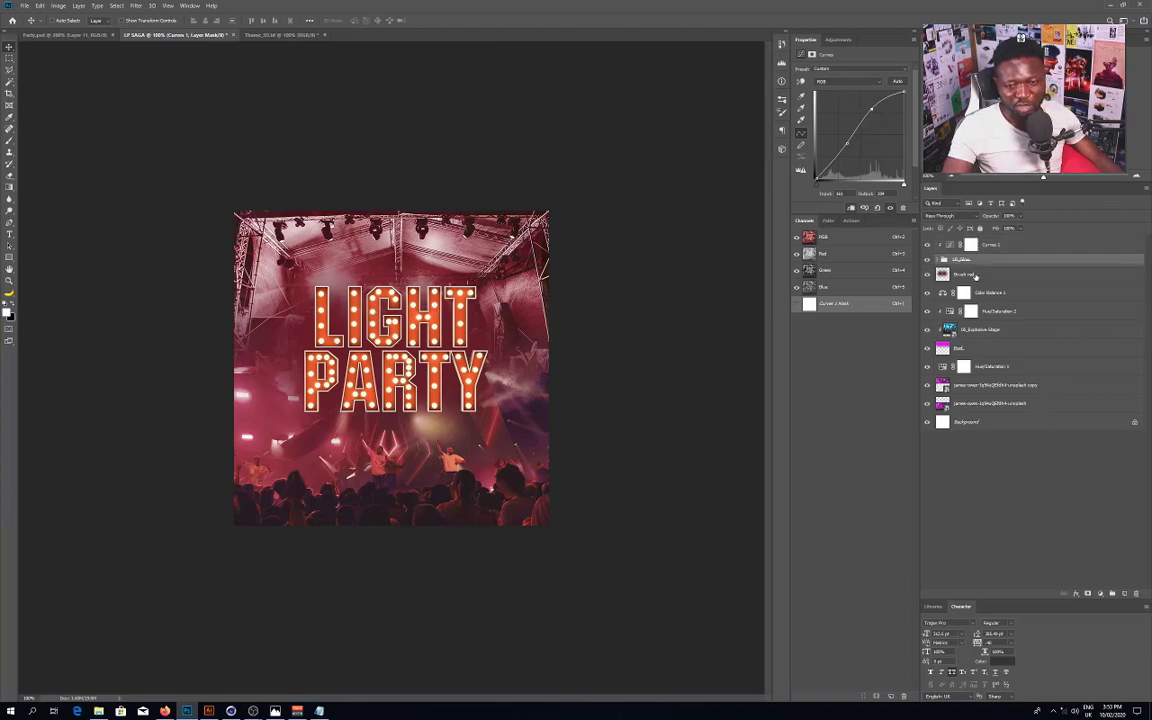
pyautogui.click(975, 276)
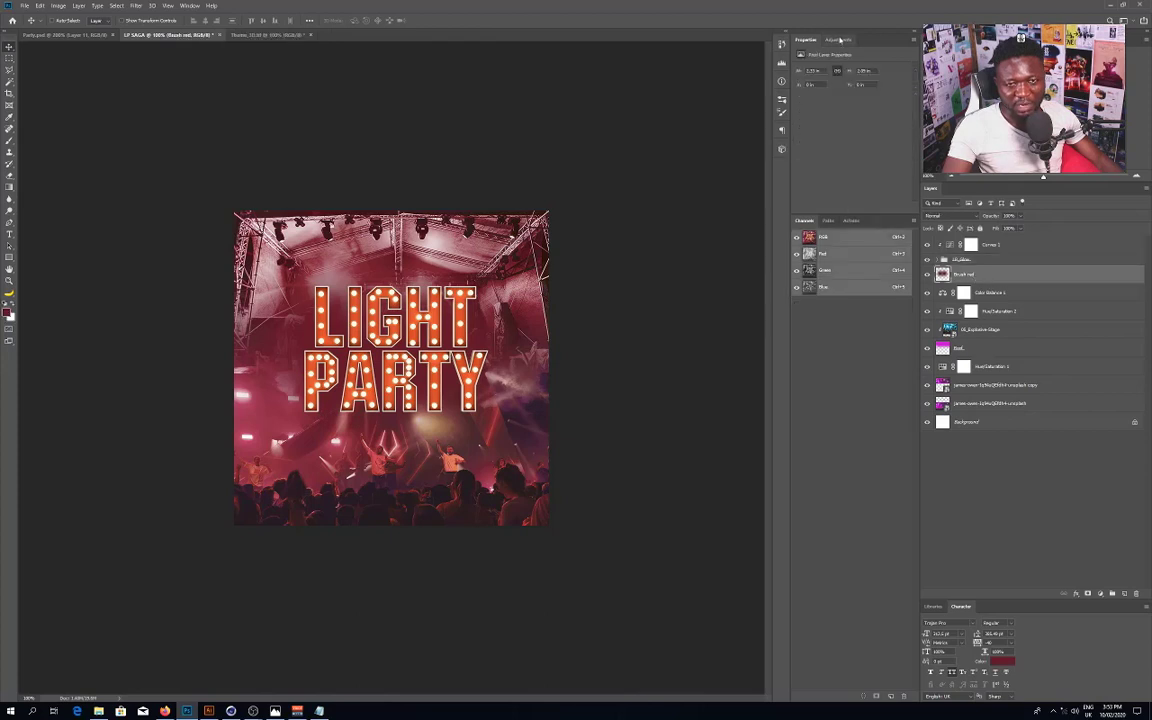
pyautogui.click(839, 40)
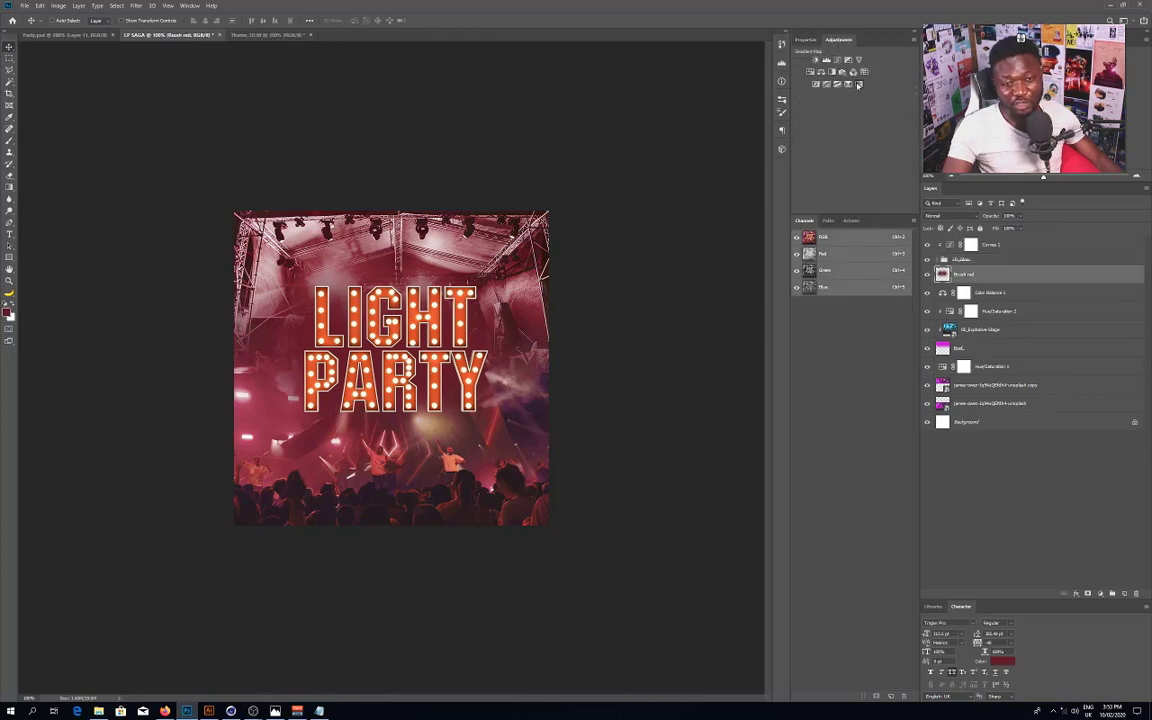
pyautogui.click(857, 85)
pyautogui.press('F2')
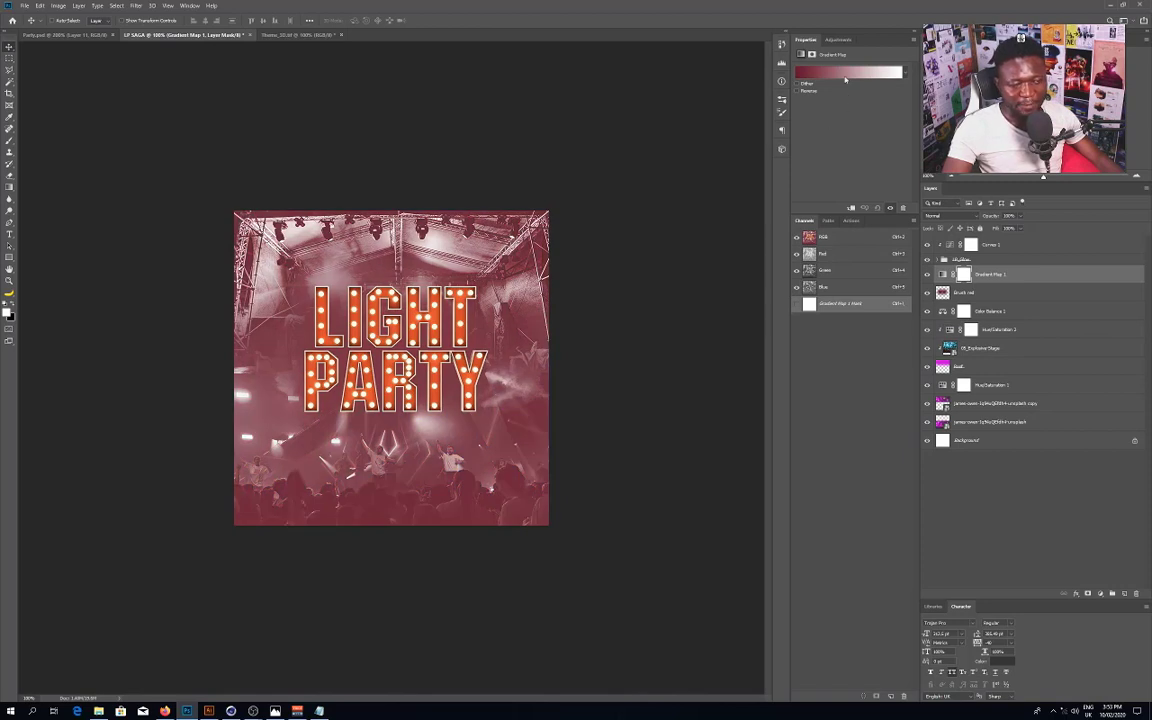
pyautogui.click(845, 73)
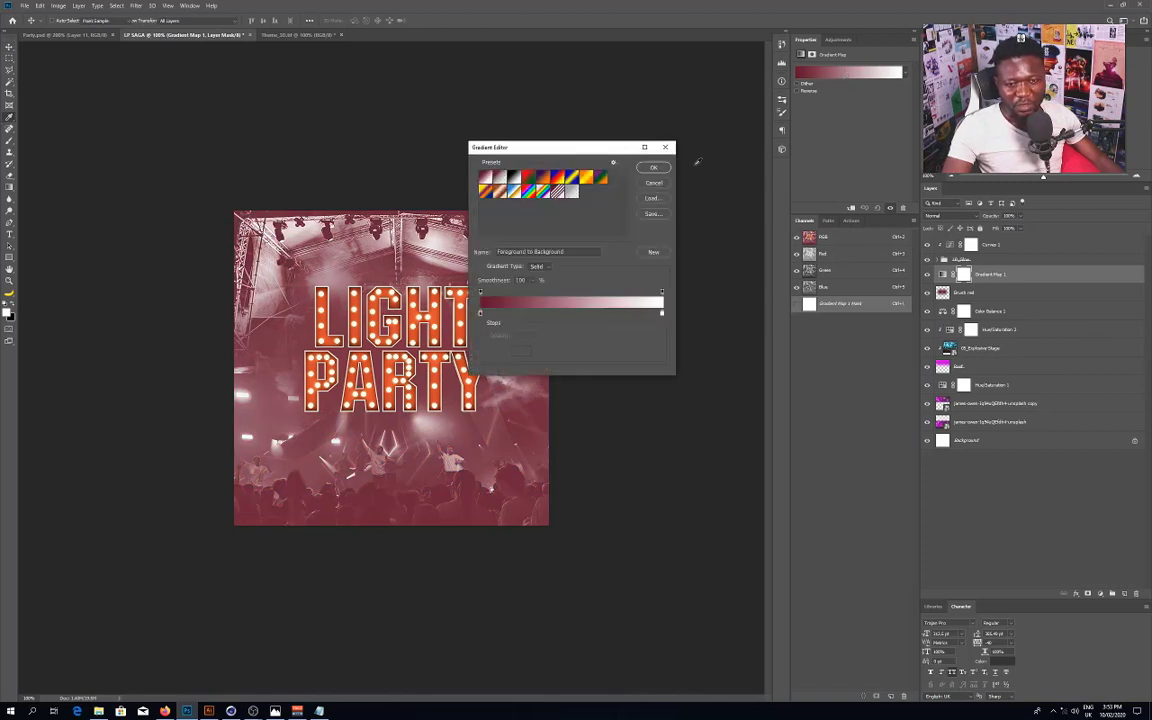
pyautogui.press('Escape')
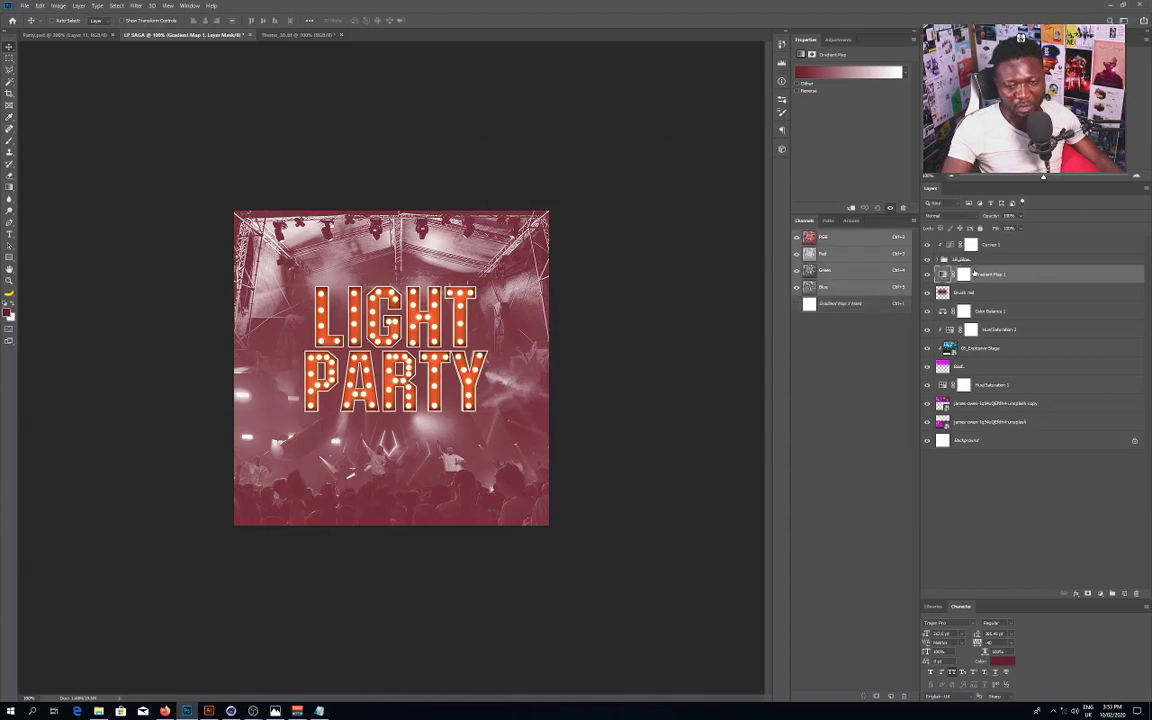
pyautogui.click(823, 237)
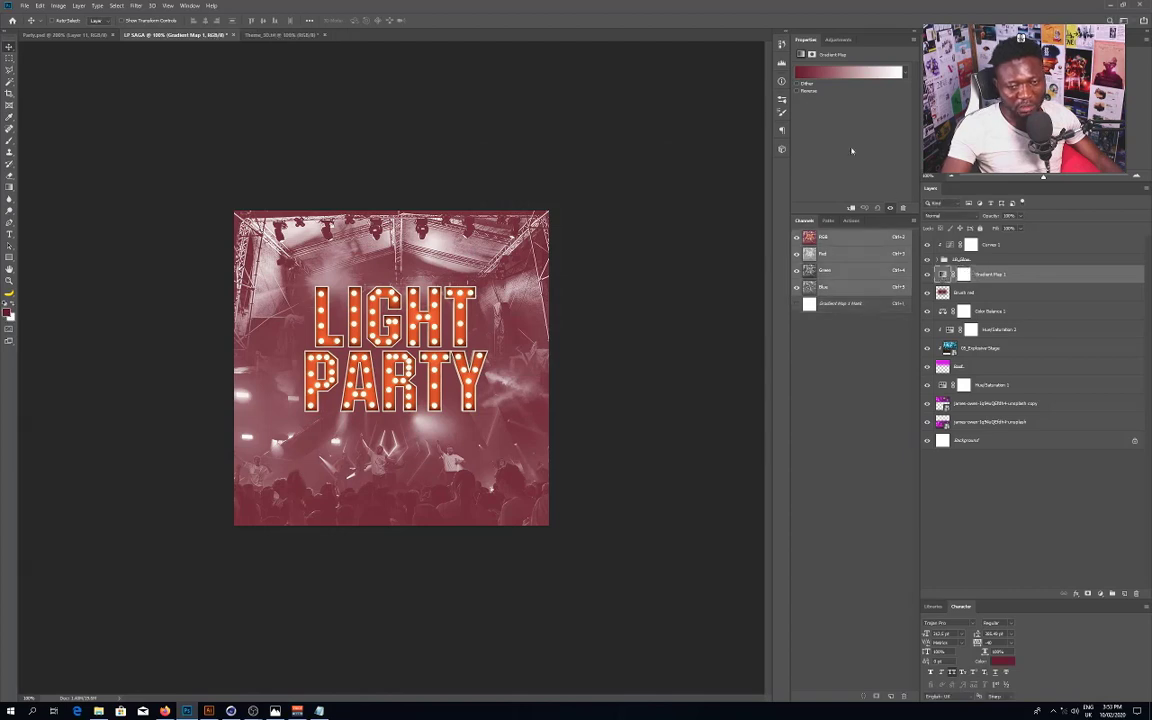
# Step: Recolour the gradient map's dark colour stop with a brownish orange sampled from the L of the LIGHT lettering
pyautogui.click(813, 72)
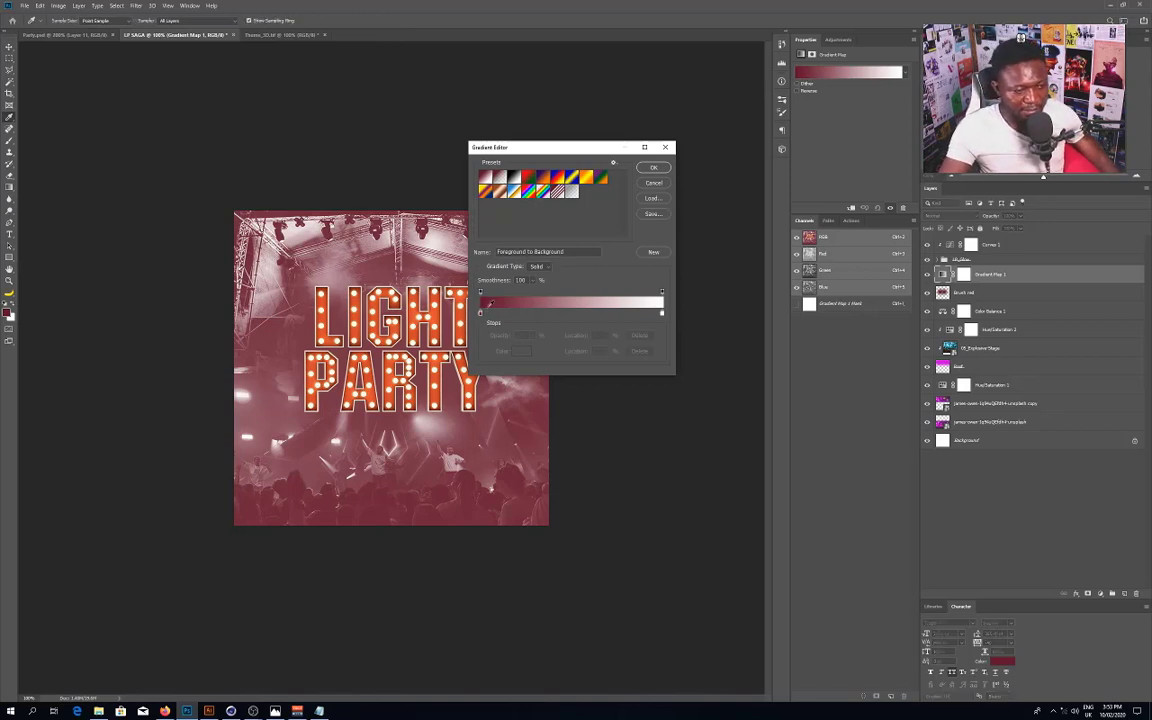
pyautogui.click(480, 313)
pyautogui.doubleClick(480, 313)
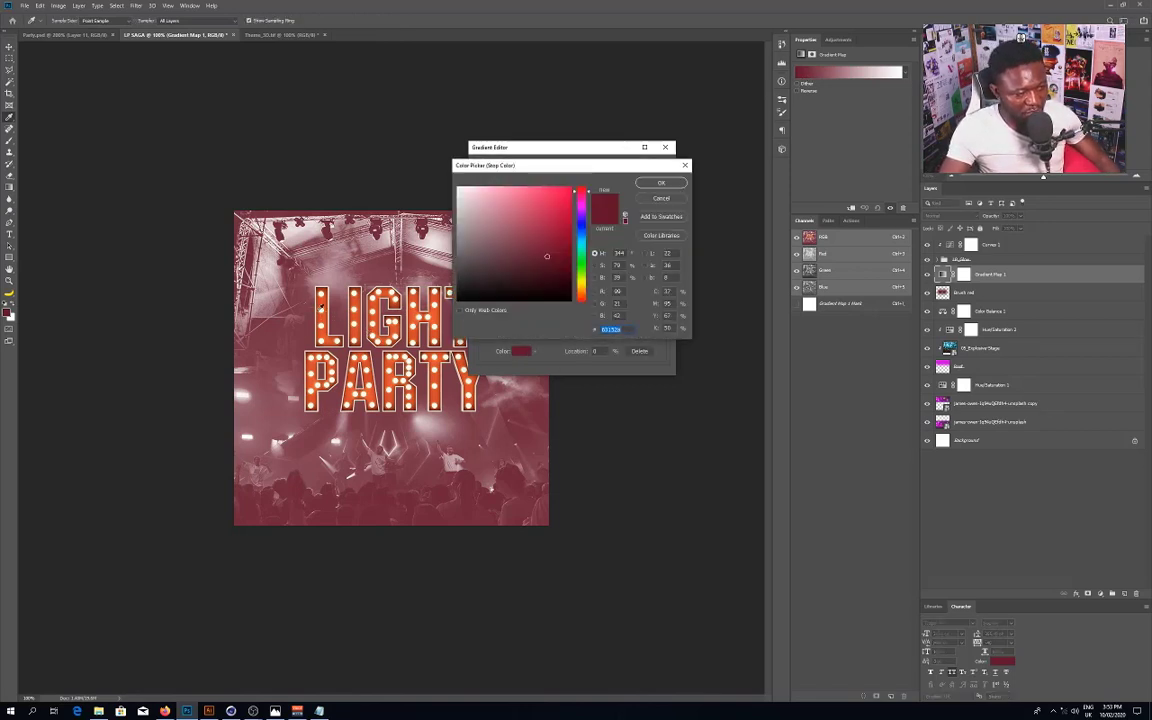
pyautogui.click(321, 284)
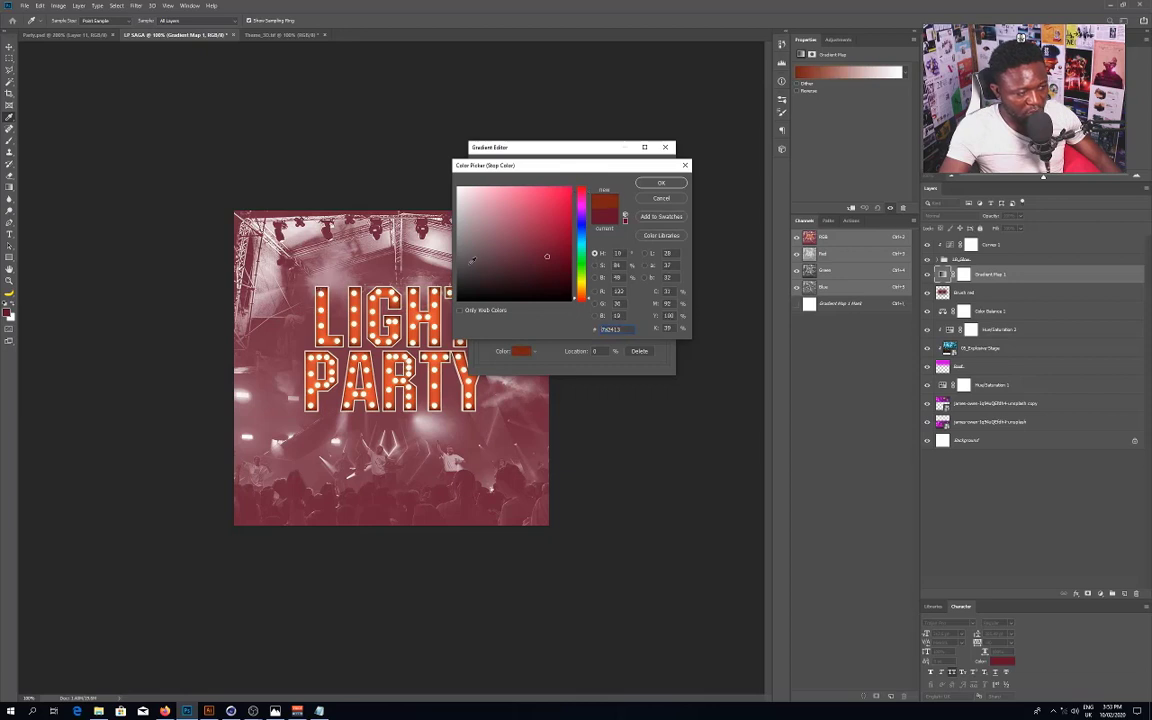
pyautogui.click(662, 185)
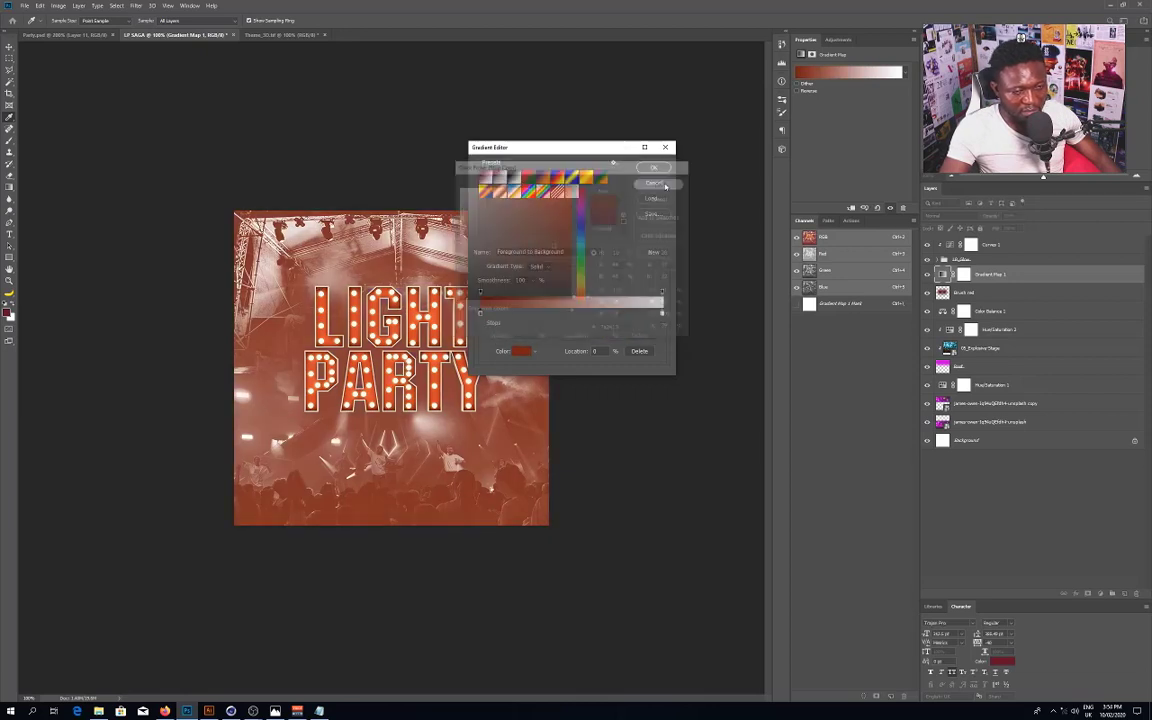
# Step: Recolour the gradient map's white end stop with a bright orange sampled from the title lettering
pyautogui.click(662, 315)
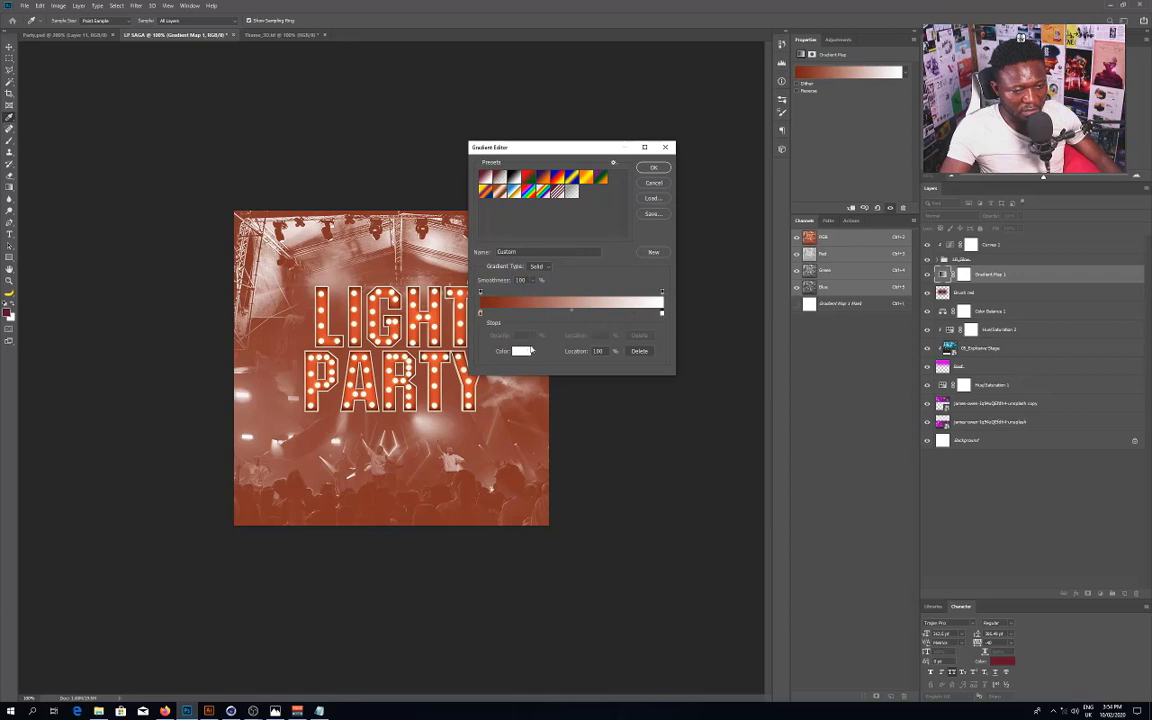
pyautogui.click(522, 350)
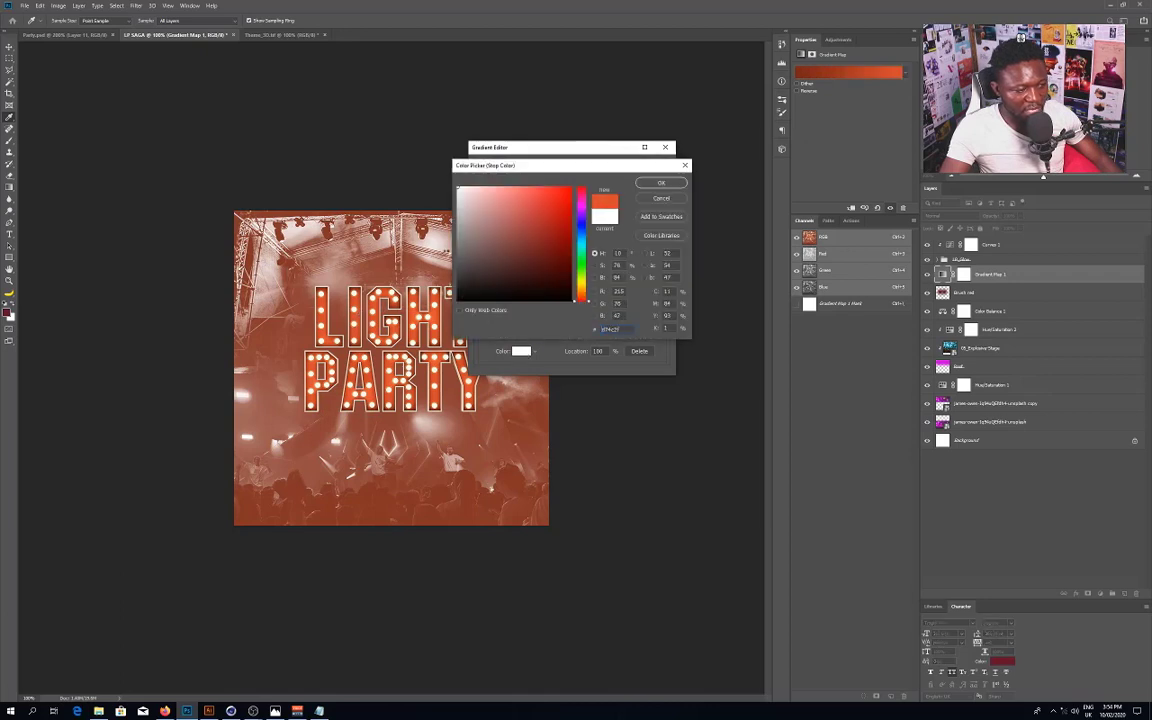
pyautogui.click(661, 183)
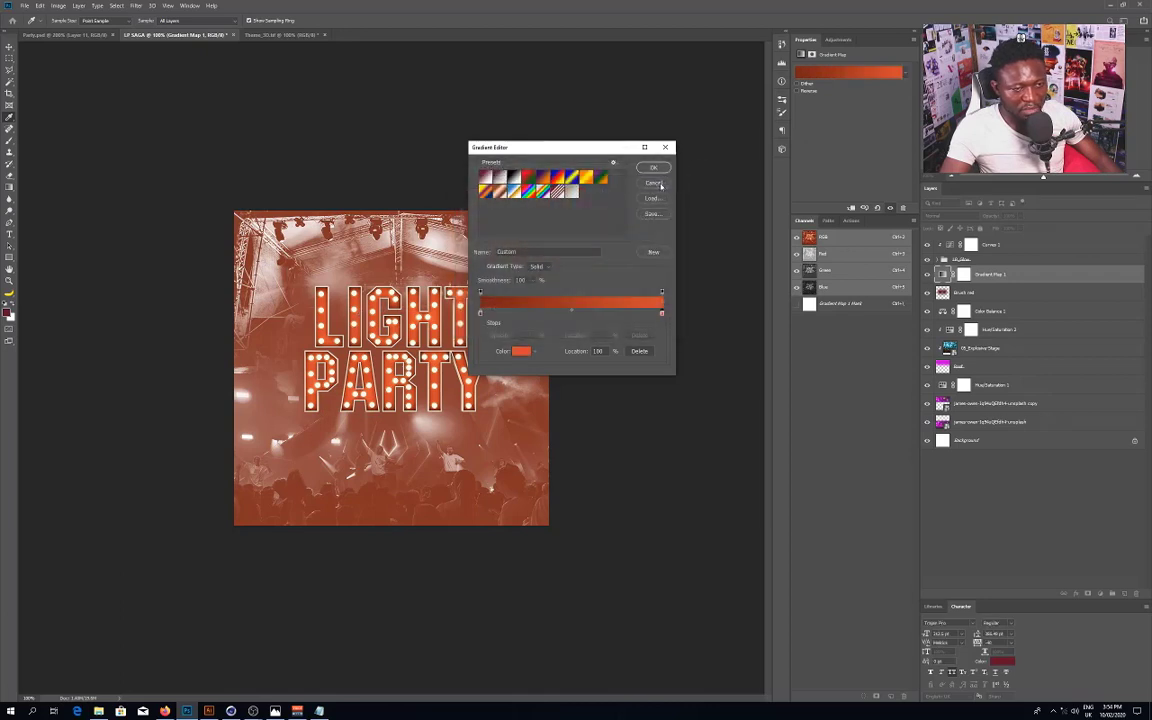
# Step: Darken the gradient's 0% colour stop to a deep reddish brown, RGB 73, 17, 6, and apply the edited gradient
pyautogui.click(480, 314)
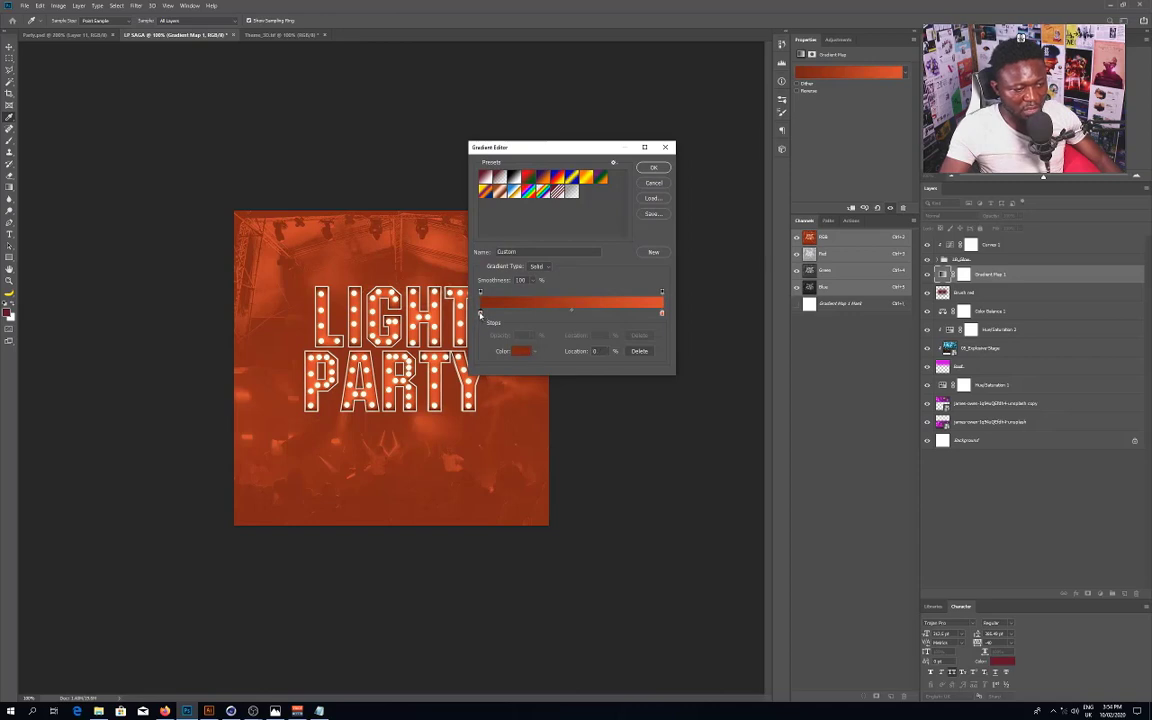
pyautogui.click(525, 352)
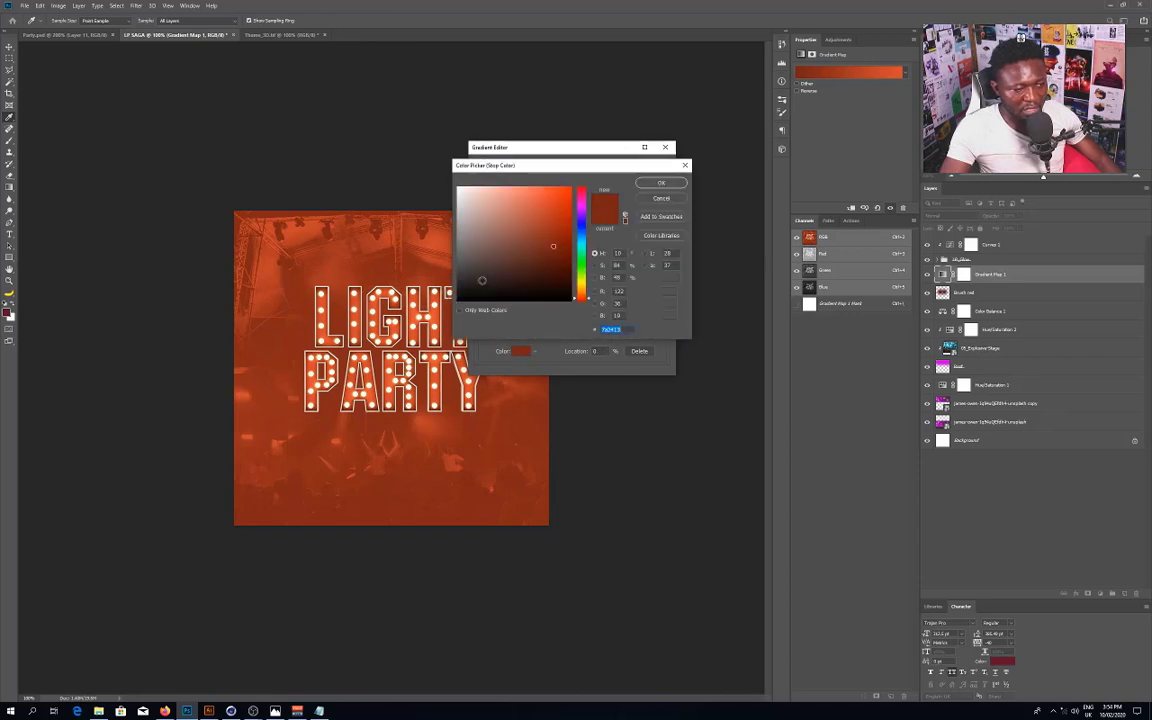
pyautogui.click(559, 263)
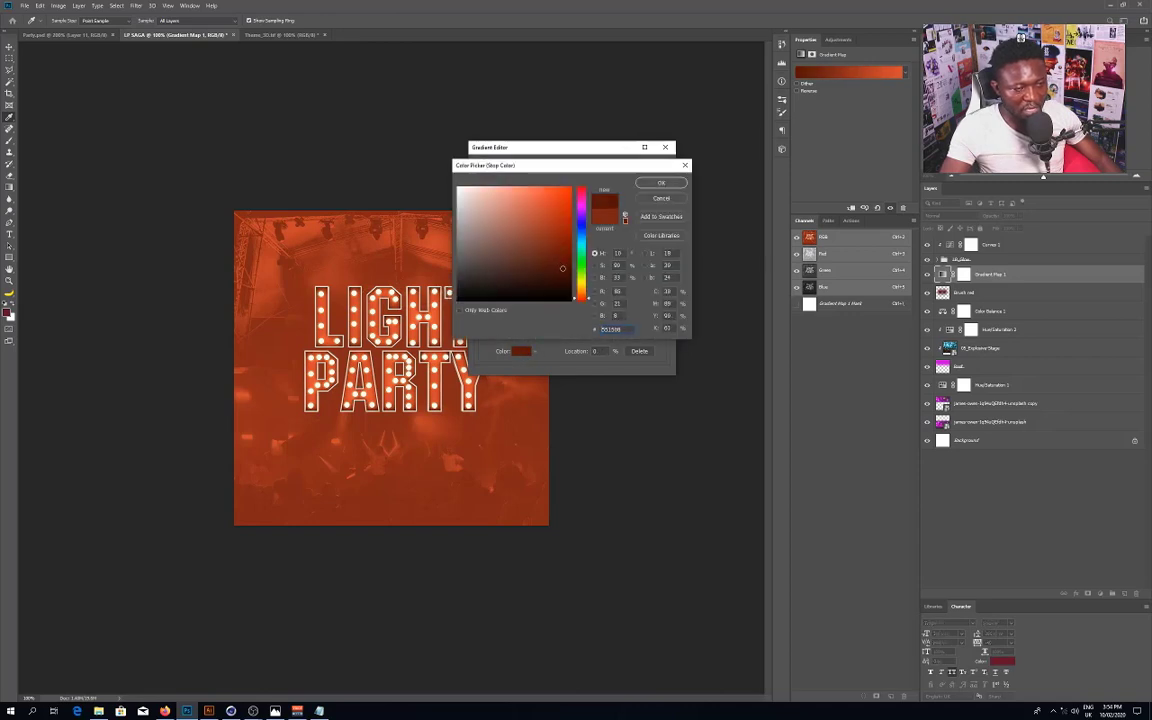
pyautogui.click(563, 268)
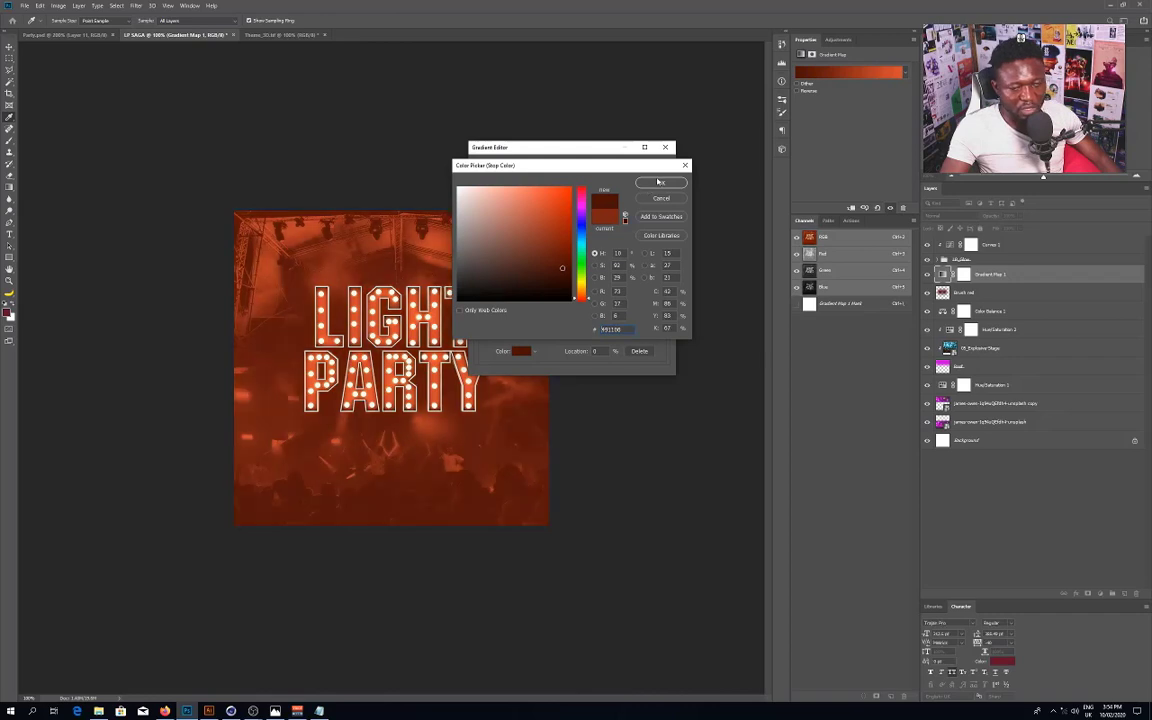
pyautogui.click(658, 182)
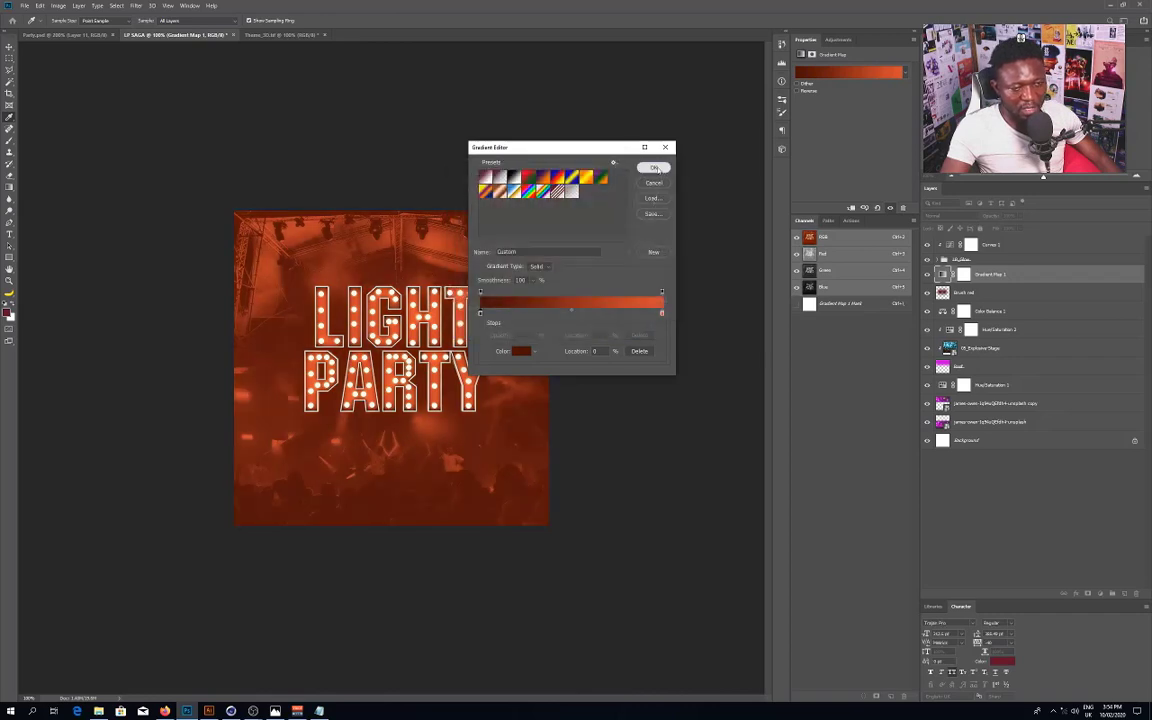
pyautogui.click(653, 167)
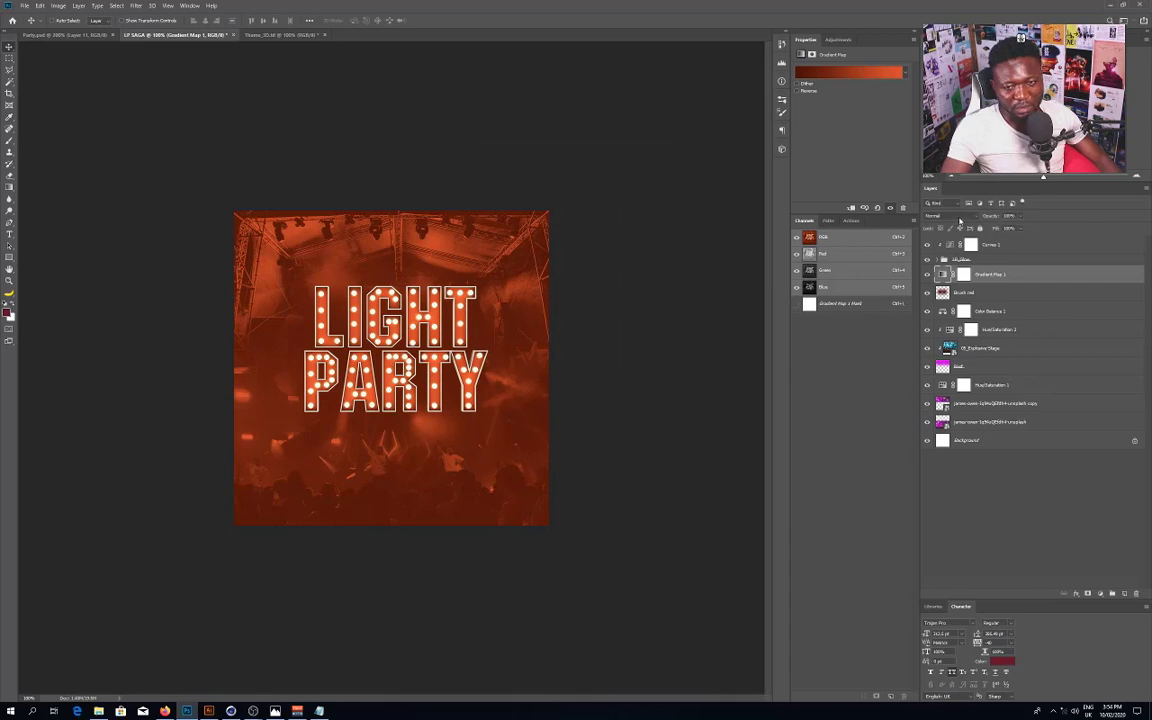
# Step: Set the Gradient Map layer's blend mode to Soft Light and lower its opacity to about 33%
pyautogui.click(946, 216)
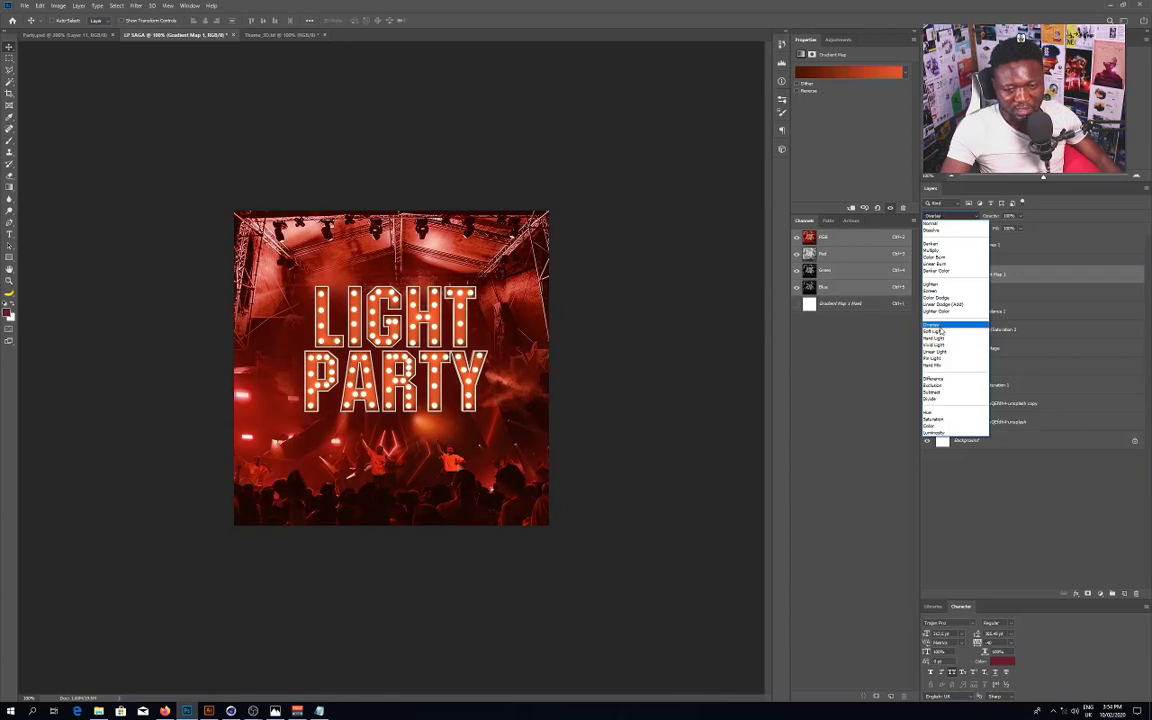
pyautogui.click(940, 332)
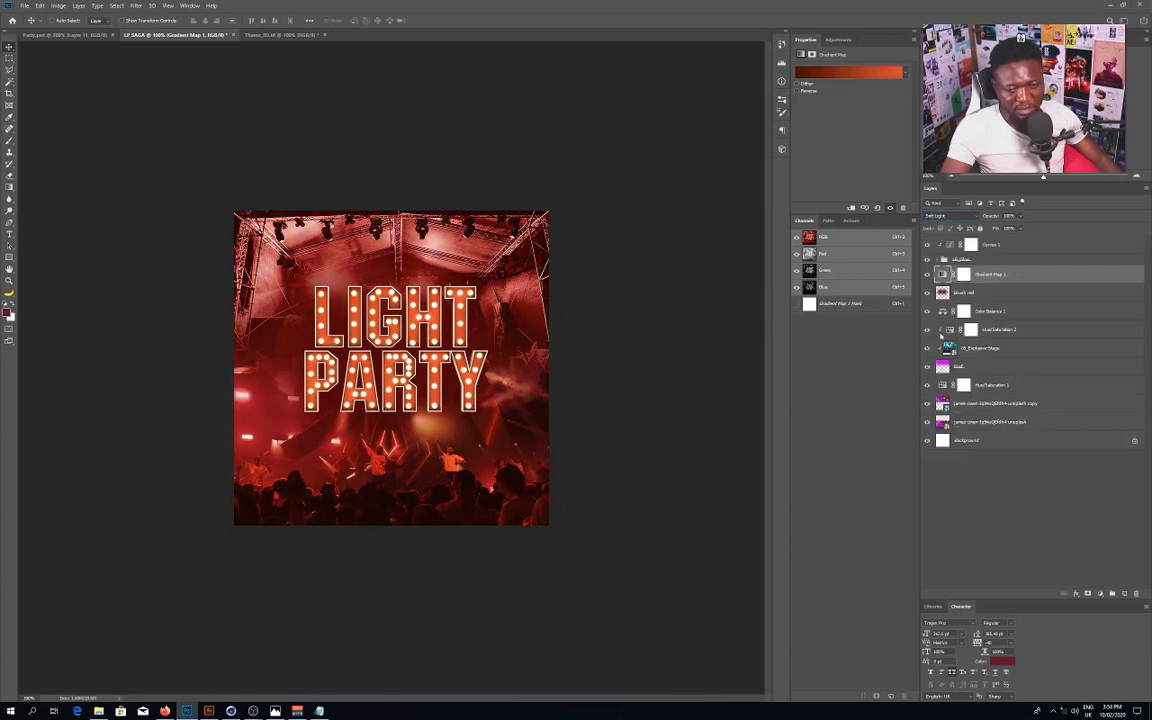
pyautogui.click(1019, 217)
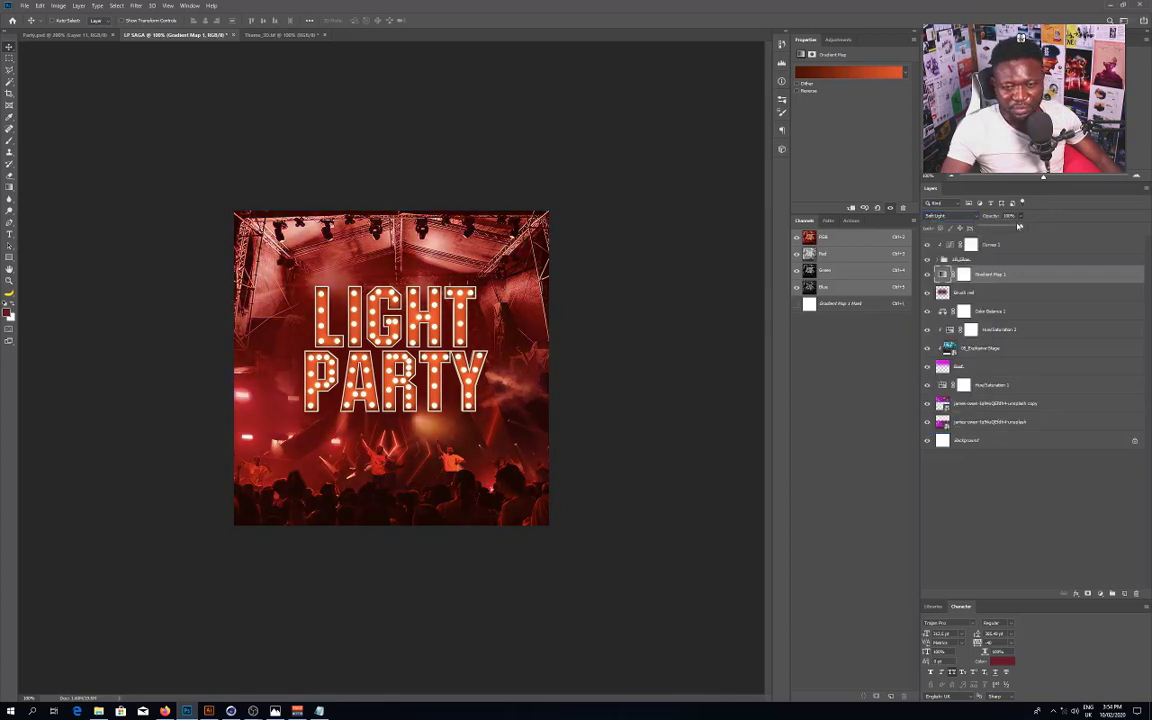
pyautogui.moveTo(1019, 227); pyautogui.dragTo(995, 234)
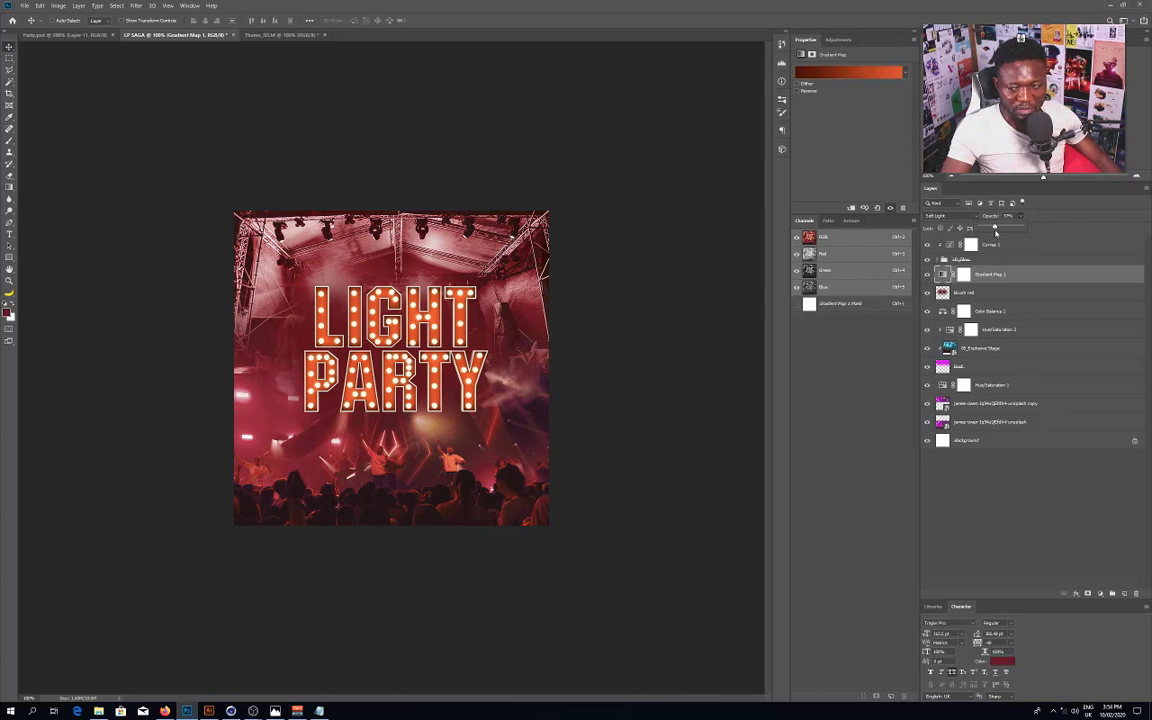
pyautogui.moveTo(993, 233); pyautogui.dragTo(991, 233)
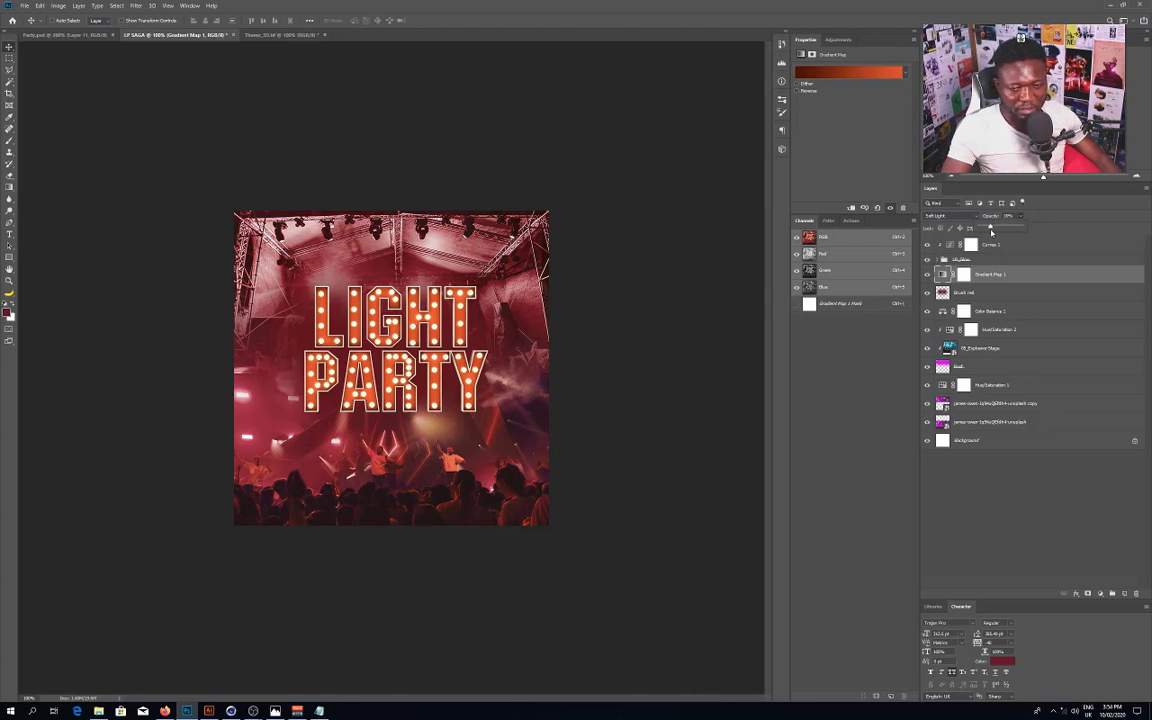
pyautogui.moveTo(991, 232); pyautogui.dragTo(993, 232)
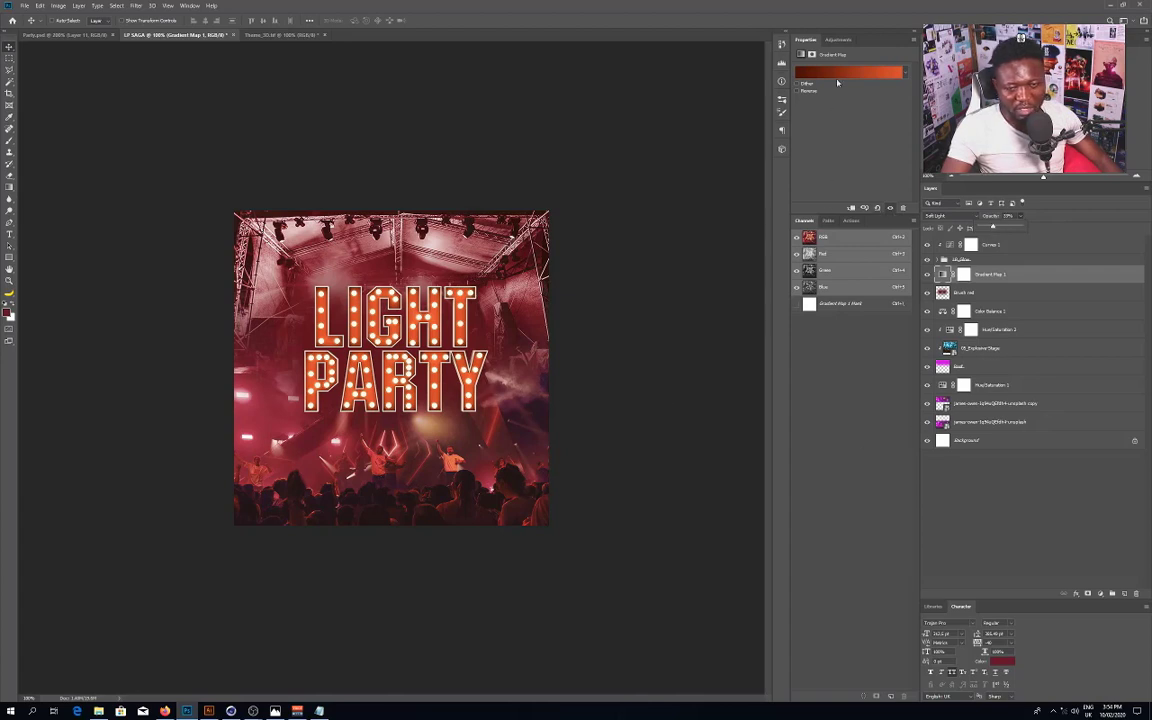
# Step: Add a Color Lookup adjustment layer above the Gradient Map layer using the Crisp_Warm.look 3DLUT file
pyautogui.click(838, 41)
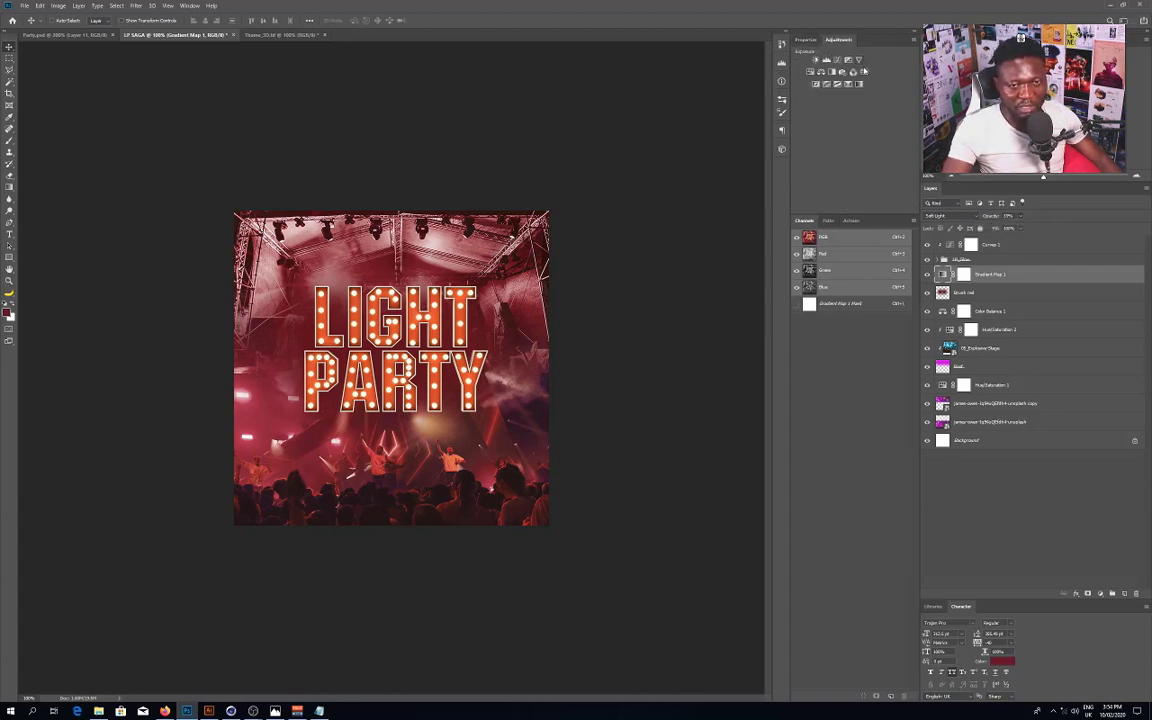
pyautogui.click(806, 40)
pyautogui.click(838, 41)
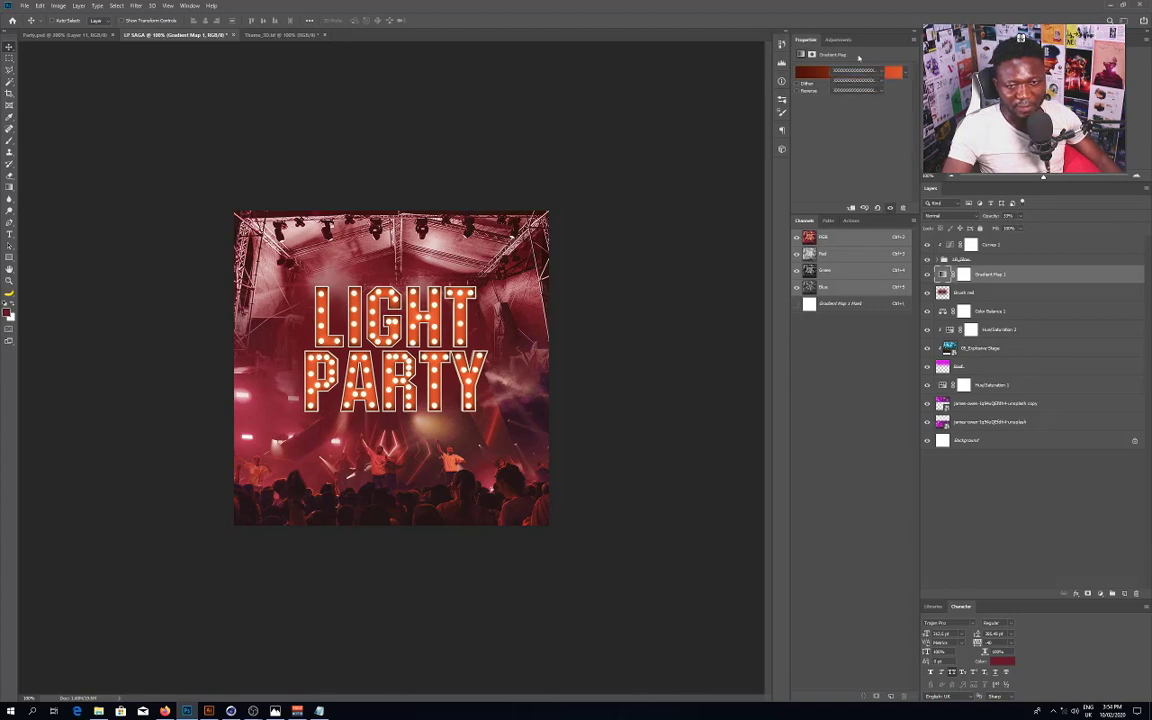
pyautogui.click(865, 71)
pyautogui.click(865, 71)
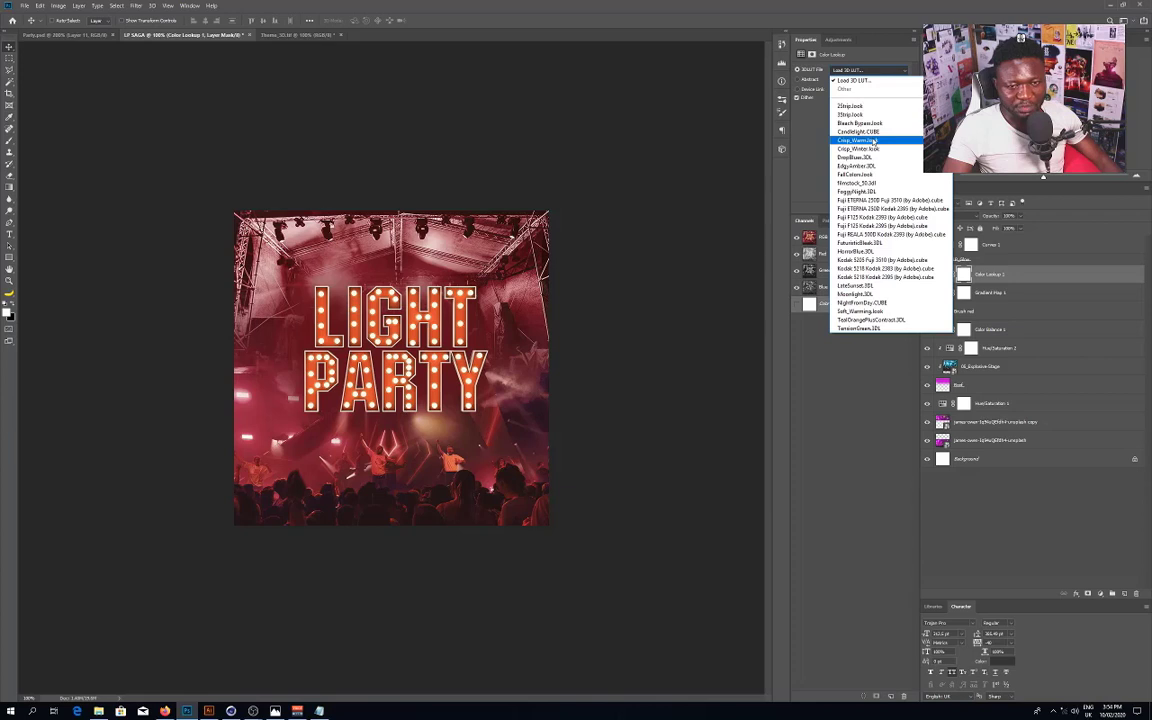
pyautogui.click(873, 141)
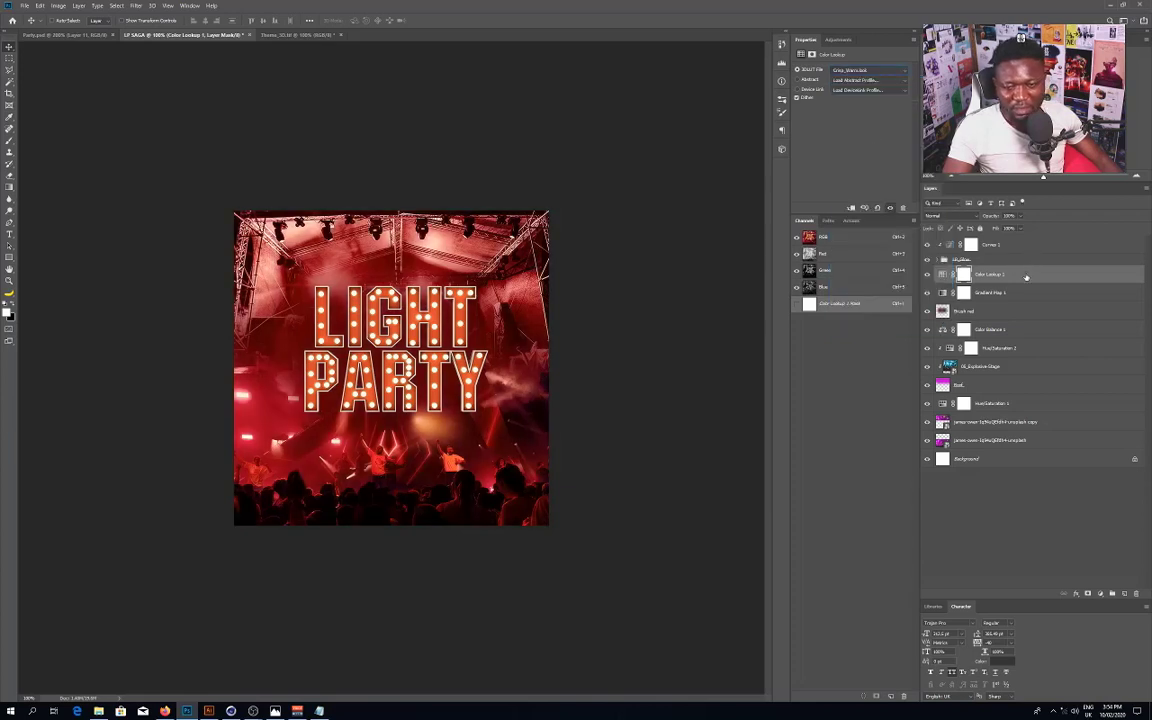
# Step: Move the Color Lookup layer to the top of the layer stack and reduce its opacity to about 28%
pyautogui.moveTo(1030, 245); pyautogui.dragTo(1022, 238)
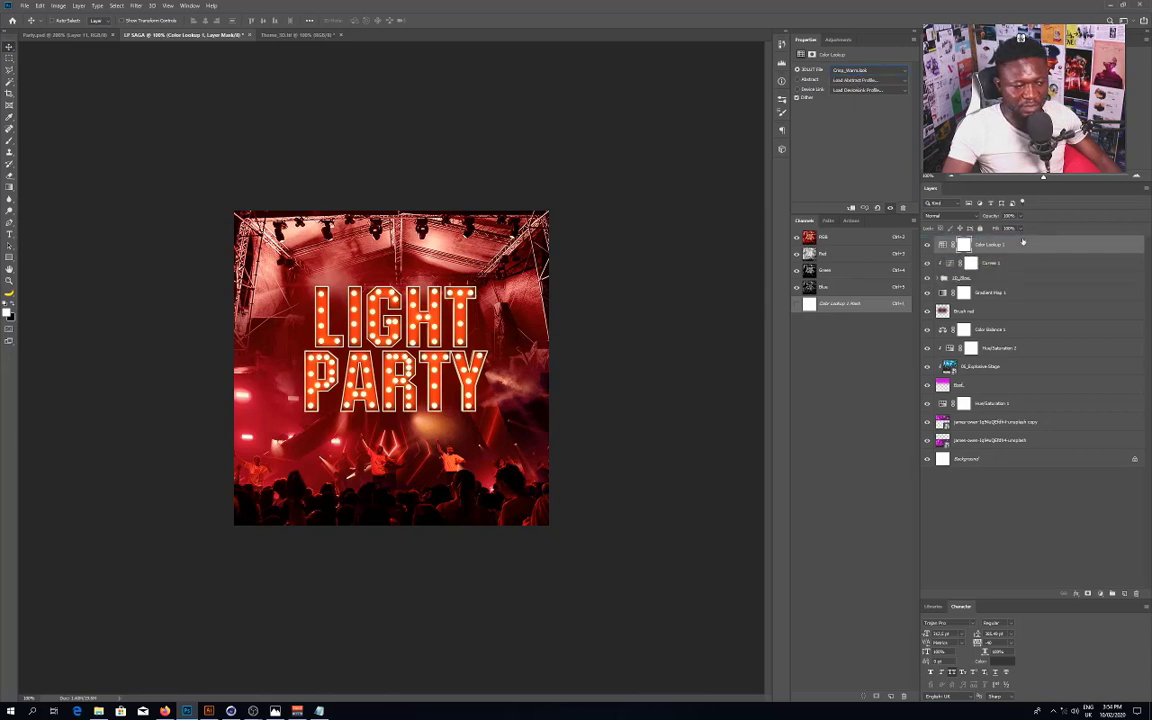
pyautogui.click(1022, 216)
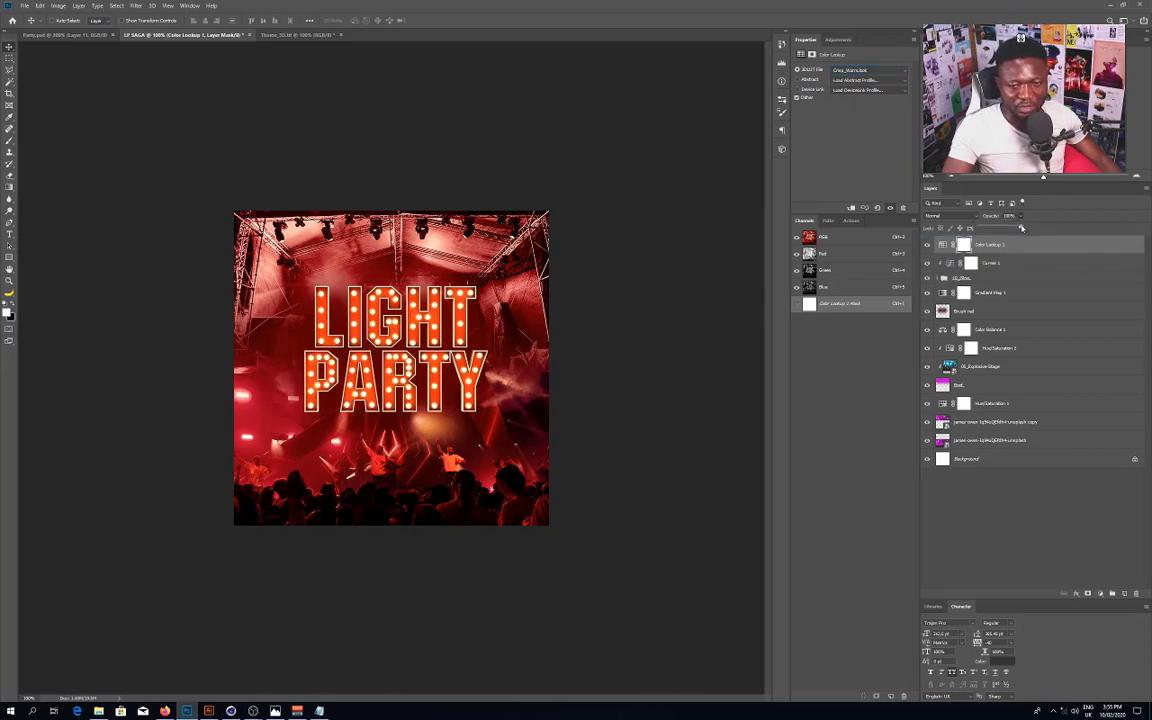
pyautogui.moveTo(1022, 228); pyautogui.dragTo(991, 232)
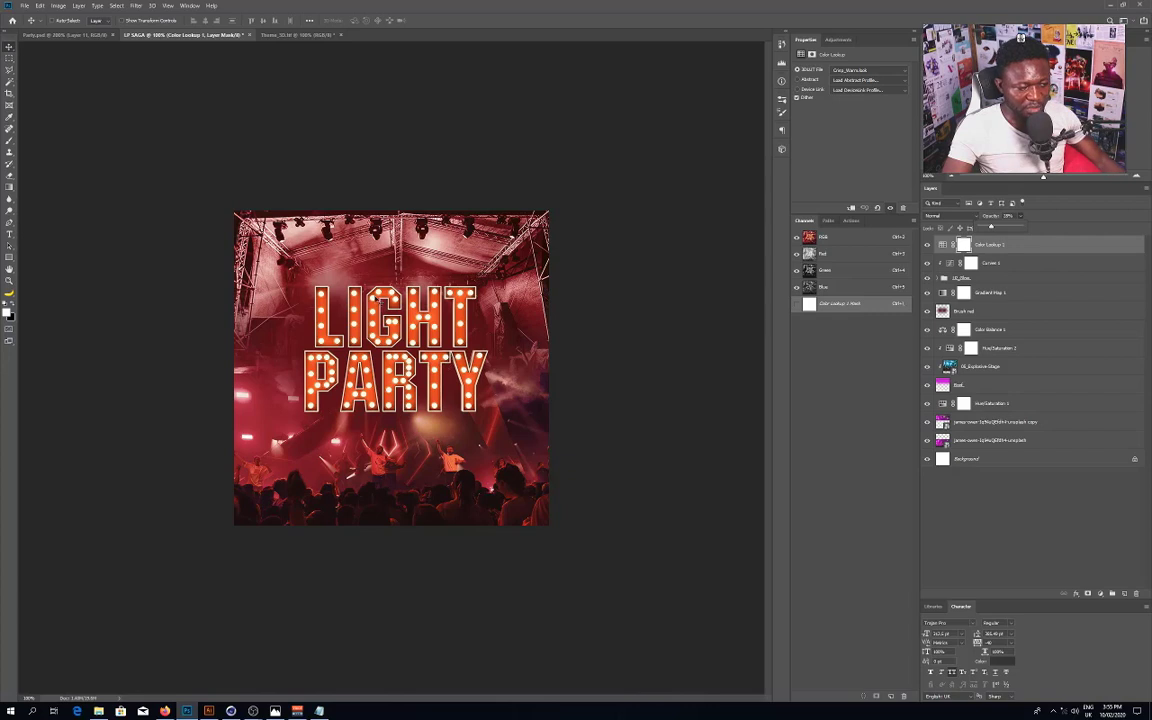
pyautogui.press('Return')
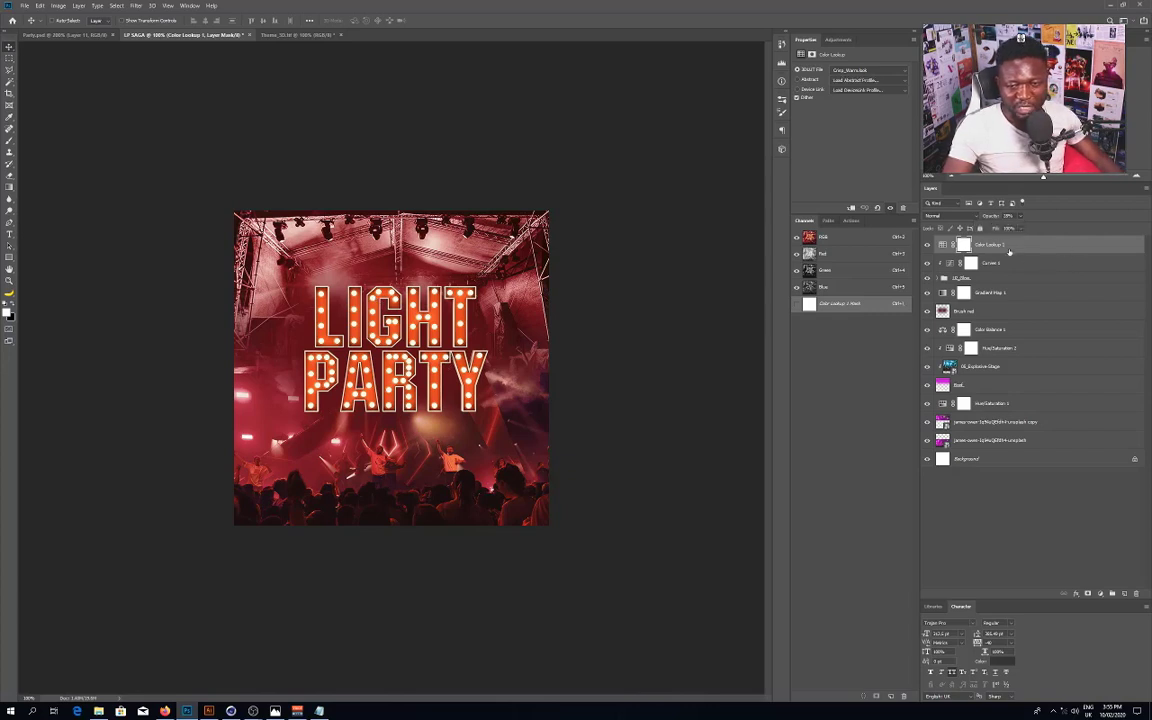
pyautogui.hotkey('ctrl', '2')
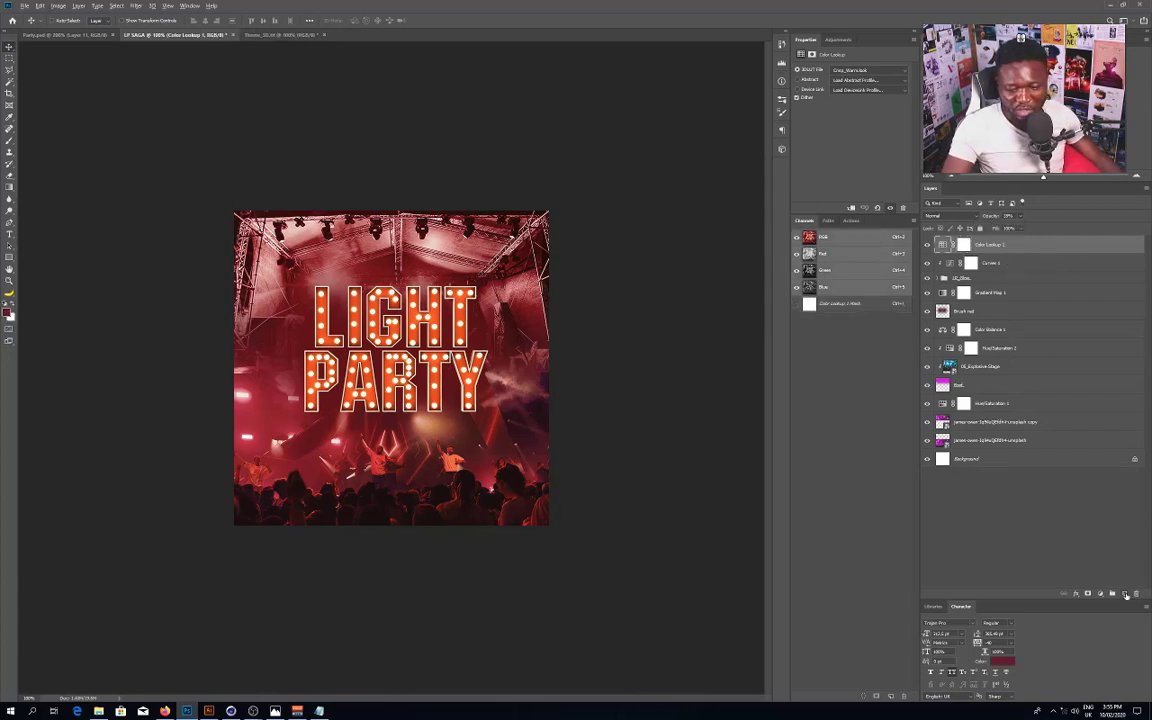
# Step: Create a new layer named Noise above the Color Lookup layer
pyautogui.keyDown('alt'); pyautogui.click(1124, 594); pyautogui.keyUp('alt')
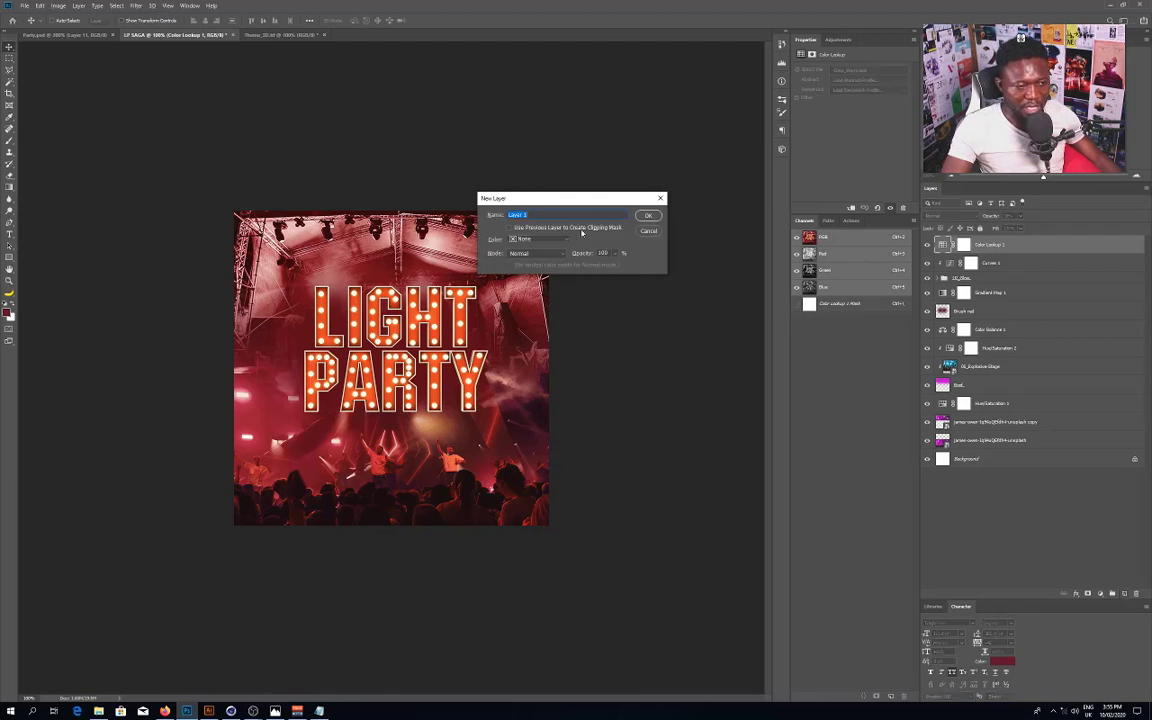
pyautogui.write('Noise')
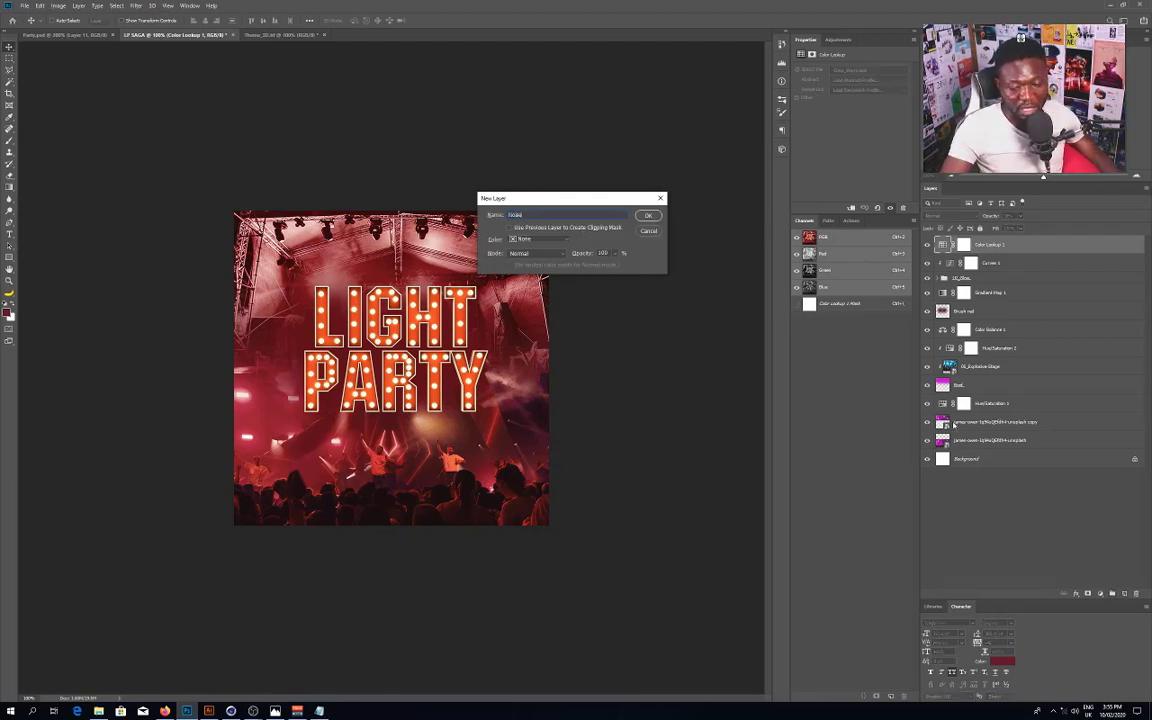
pyautogui.click(648, 216)
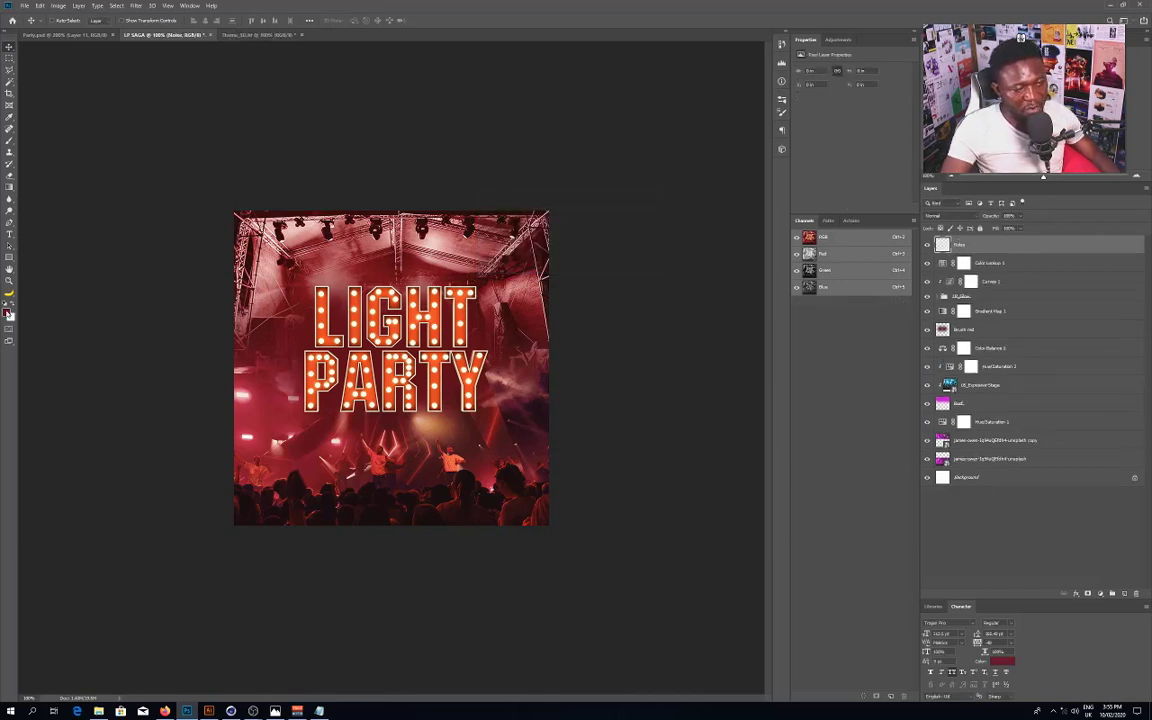
# Step: Fill the Noise layer with mid grey #808080 and set its blend mode to Soft Light
pyautogui.click(7, 313)
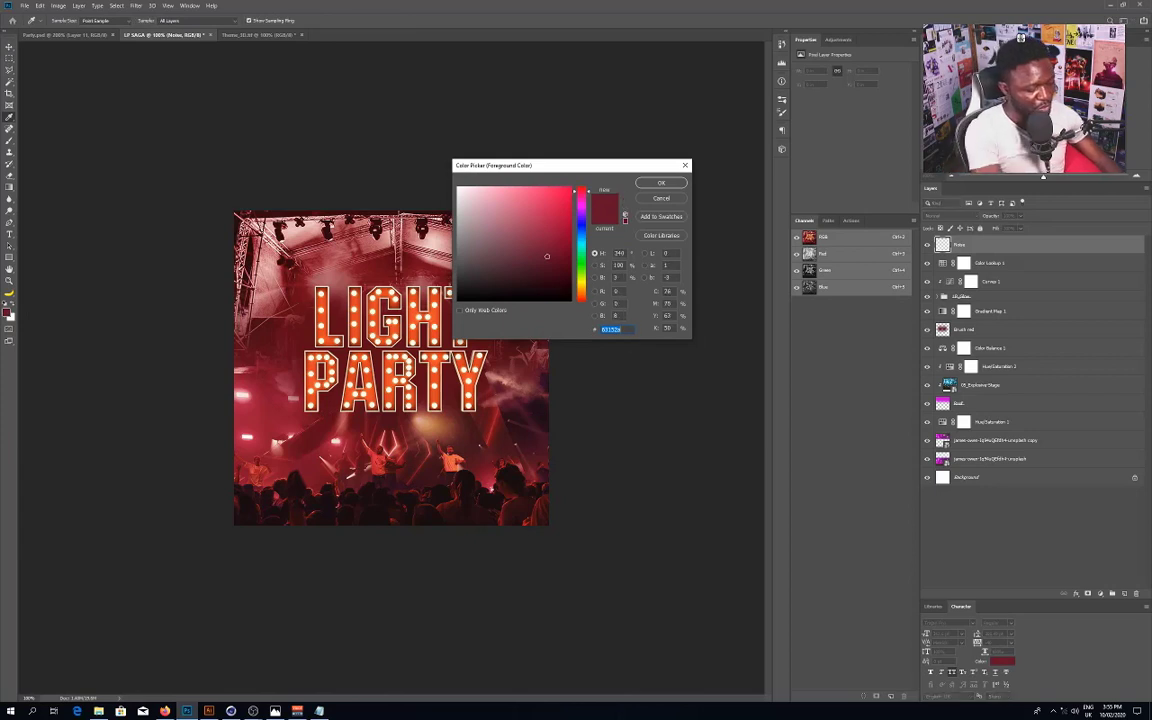
pyautogui.write('80808')
pyautogui.write('808080')
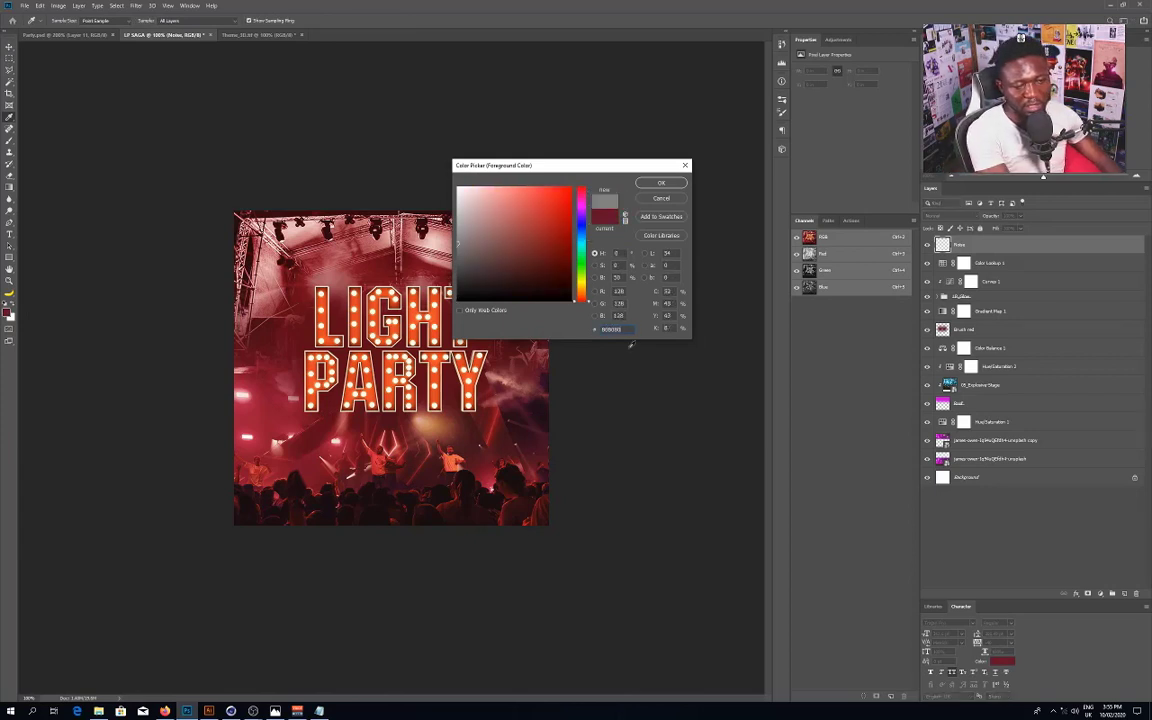
pyautogui.click(661, 184)
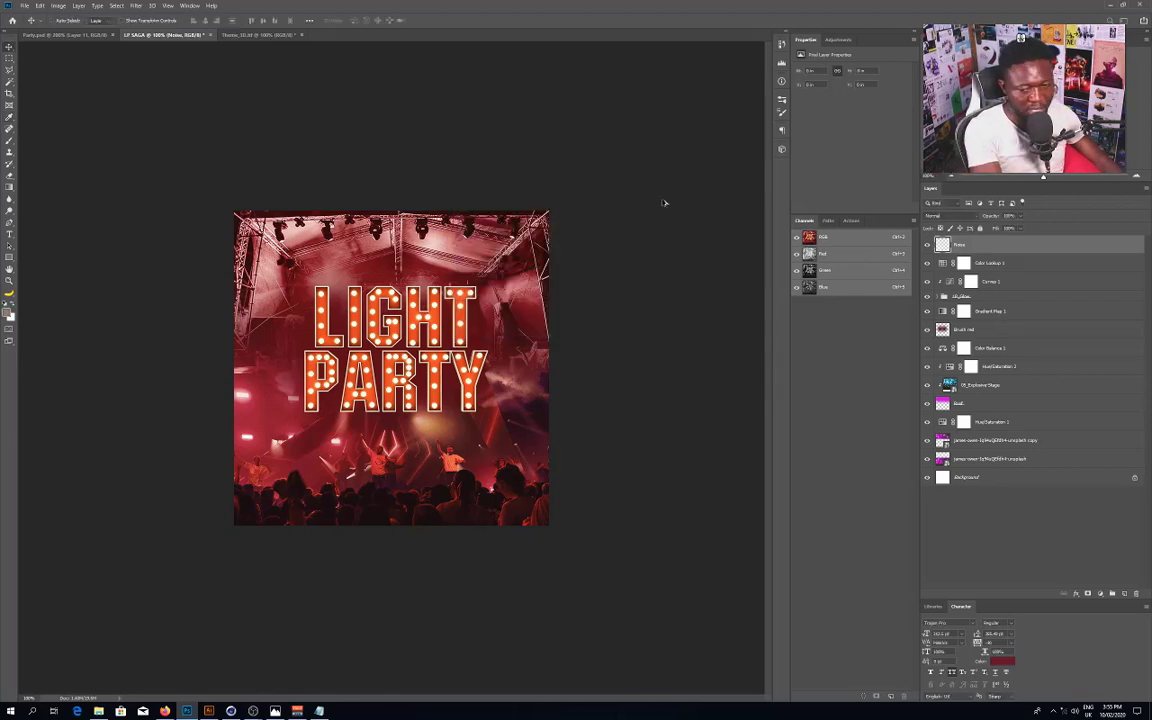
pyautogui.hotkey('alt', 'BackSpace')
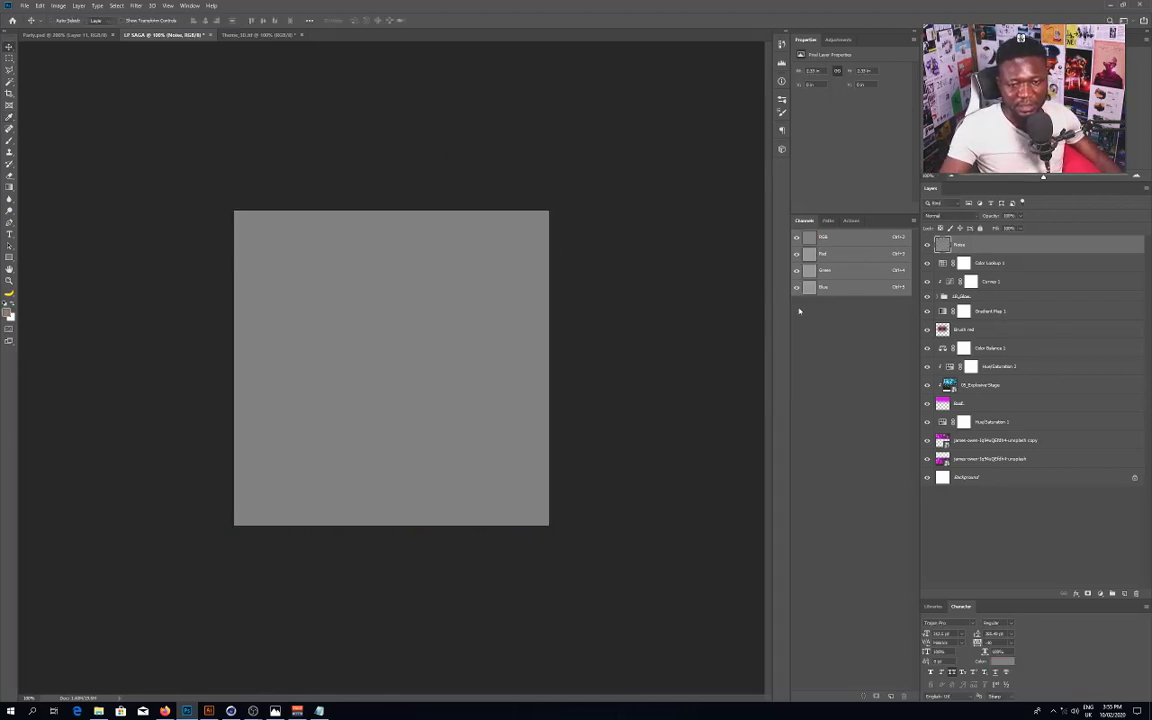
pyautogui.click(945, 216)
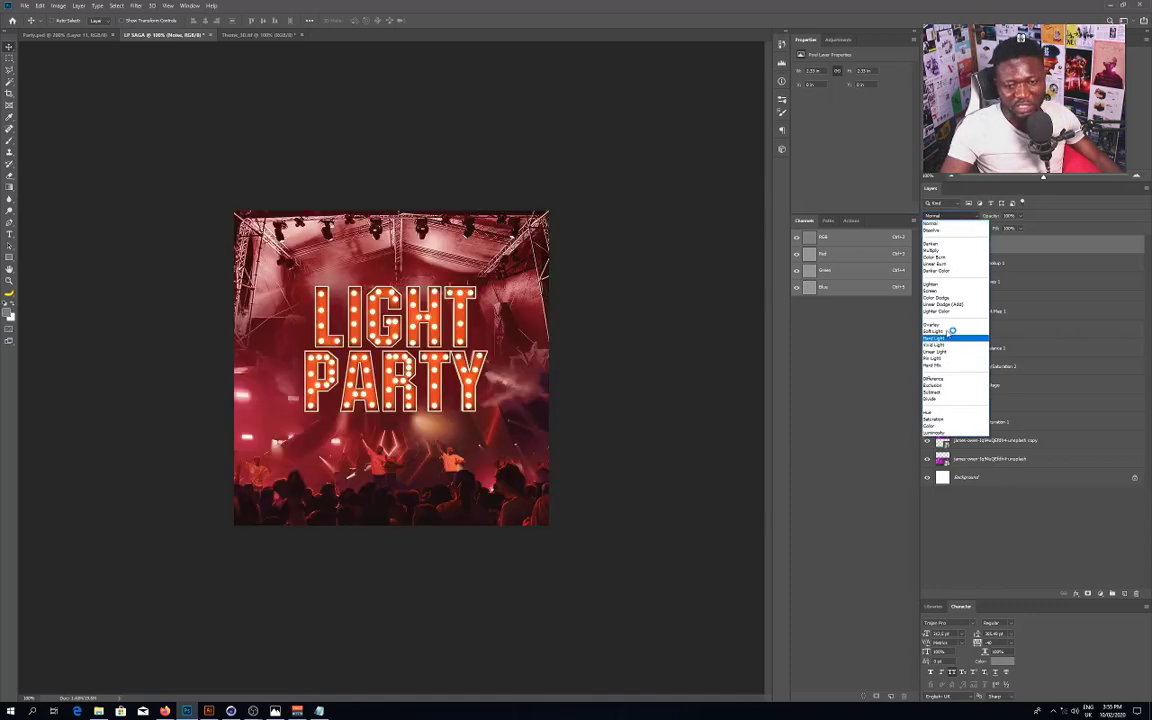
pyautogui.click(948, 331)
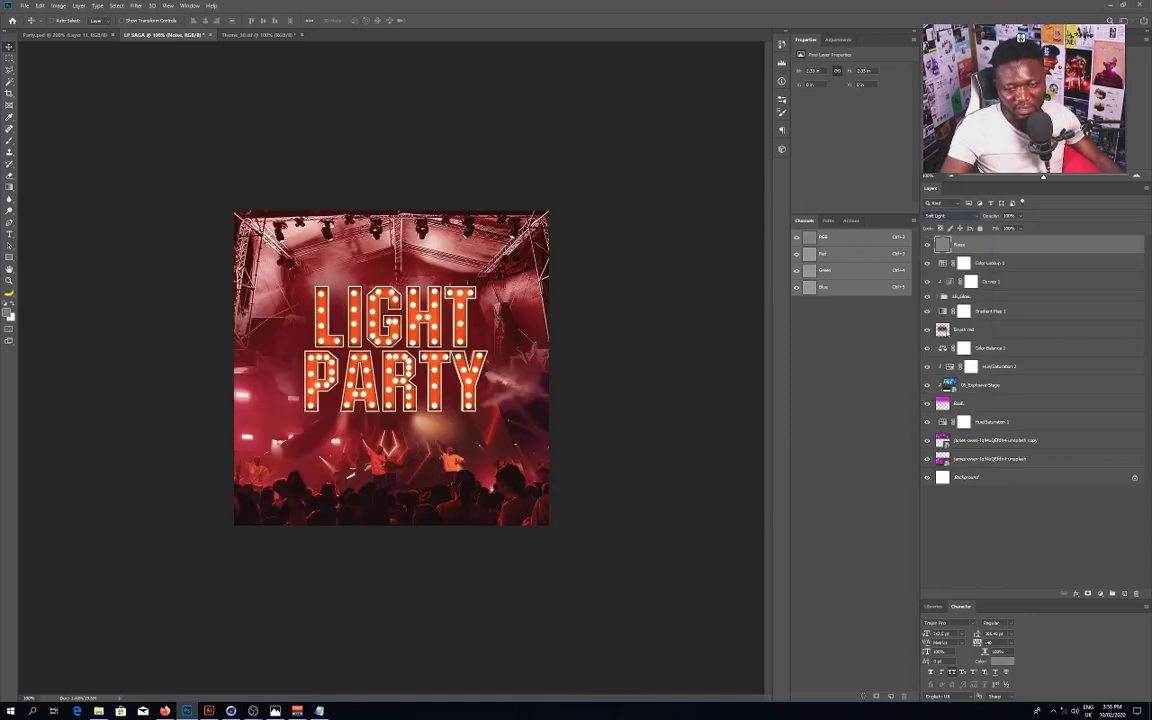
# Step: Apply the Add Noise filter to the Noise layer at about 20% with Uniform distribution and check the grain up close
pyautogui.click(138, 6)
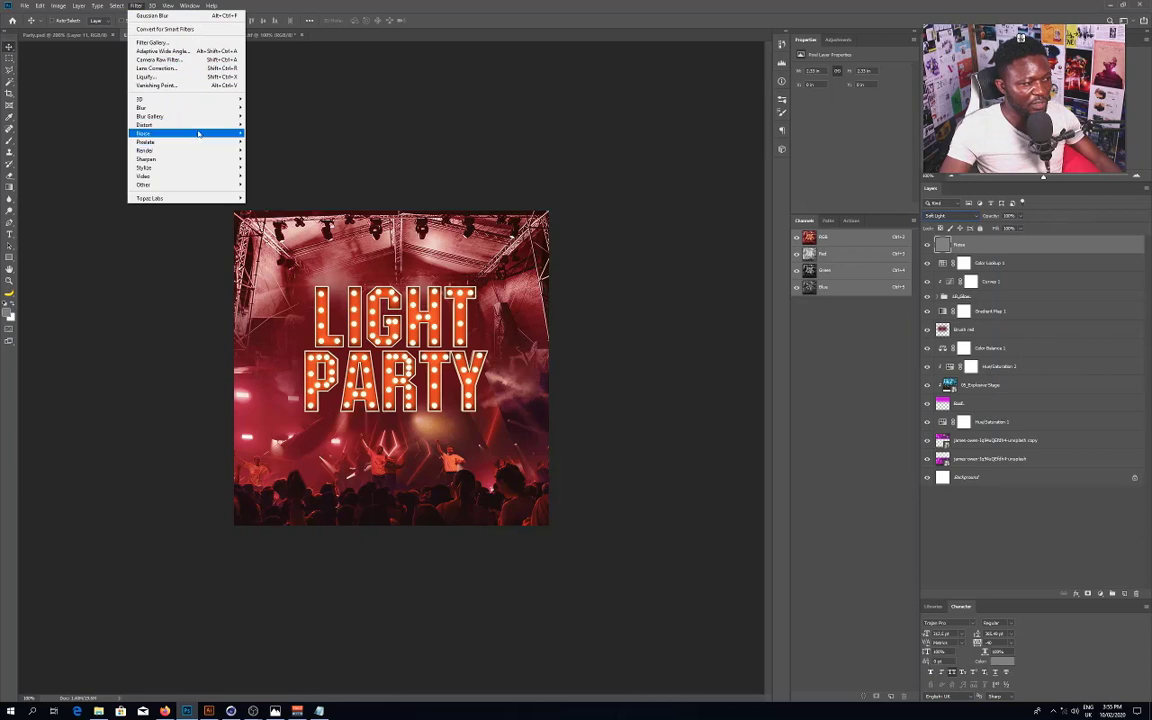
pyautogui.moveTo(200, 133)
pyautogui.click(290, 130)
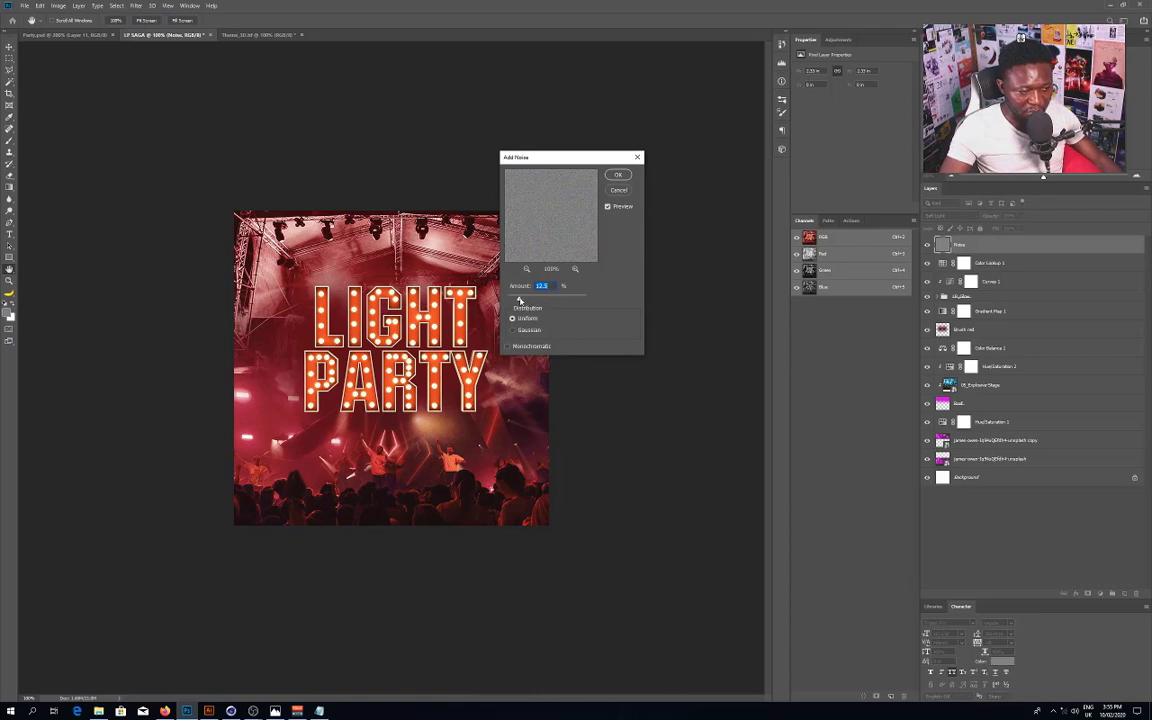
pyautogui.moveTo(519, 299); pyautogui.dragTo(527, 299)
pyautogui.moveTo(527, 299); pyautogui.dragTo(526, 299)
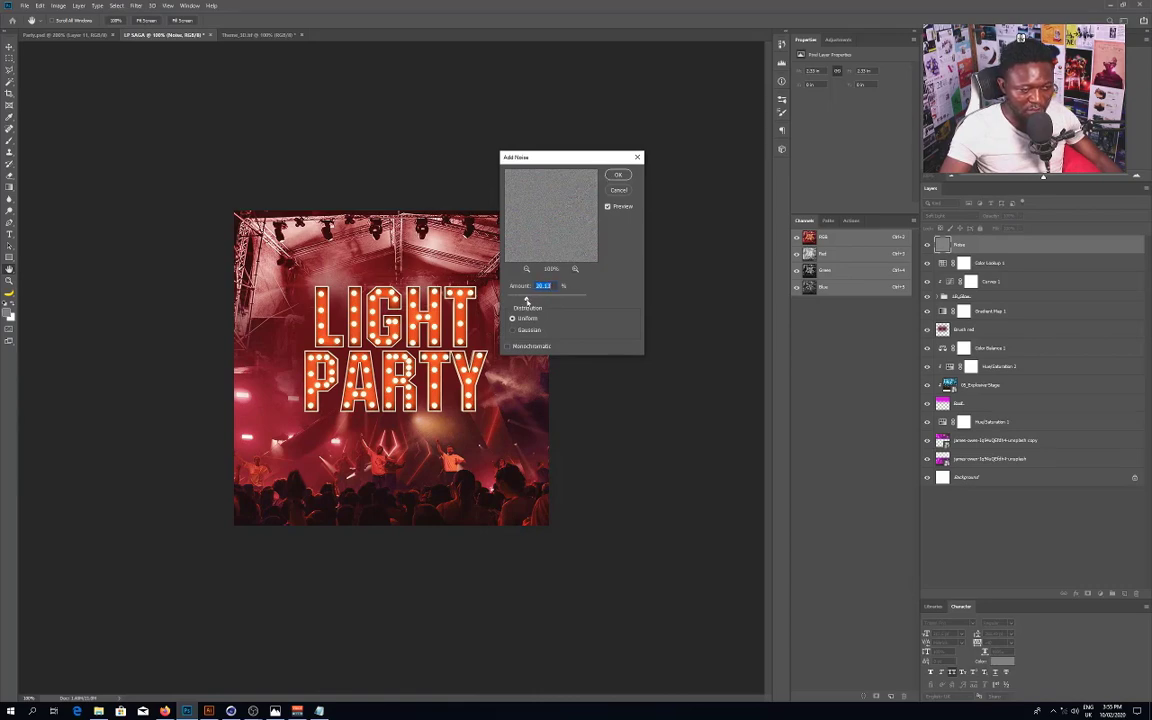
pyautogui.click(618, 175)
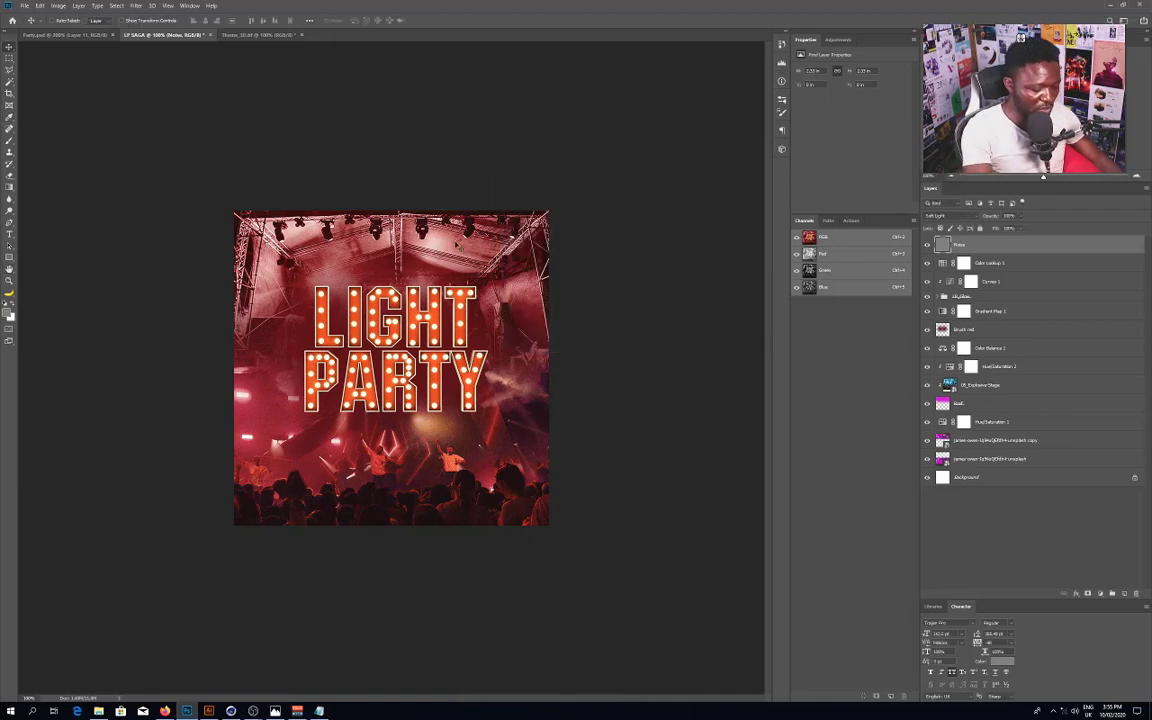
pyautogui.hotkey('ctrl', 'z')
pyautogui.hotkey('ctrl', 'z')
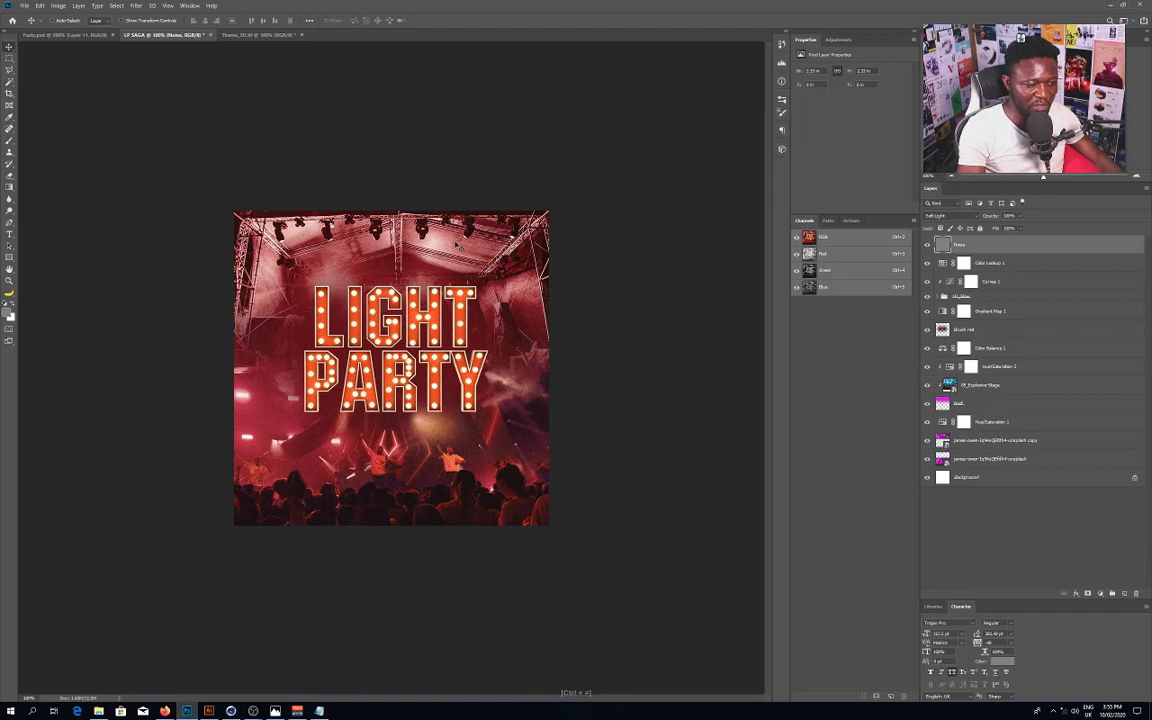
pyautogui.hotkey('ctrl', '+')
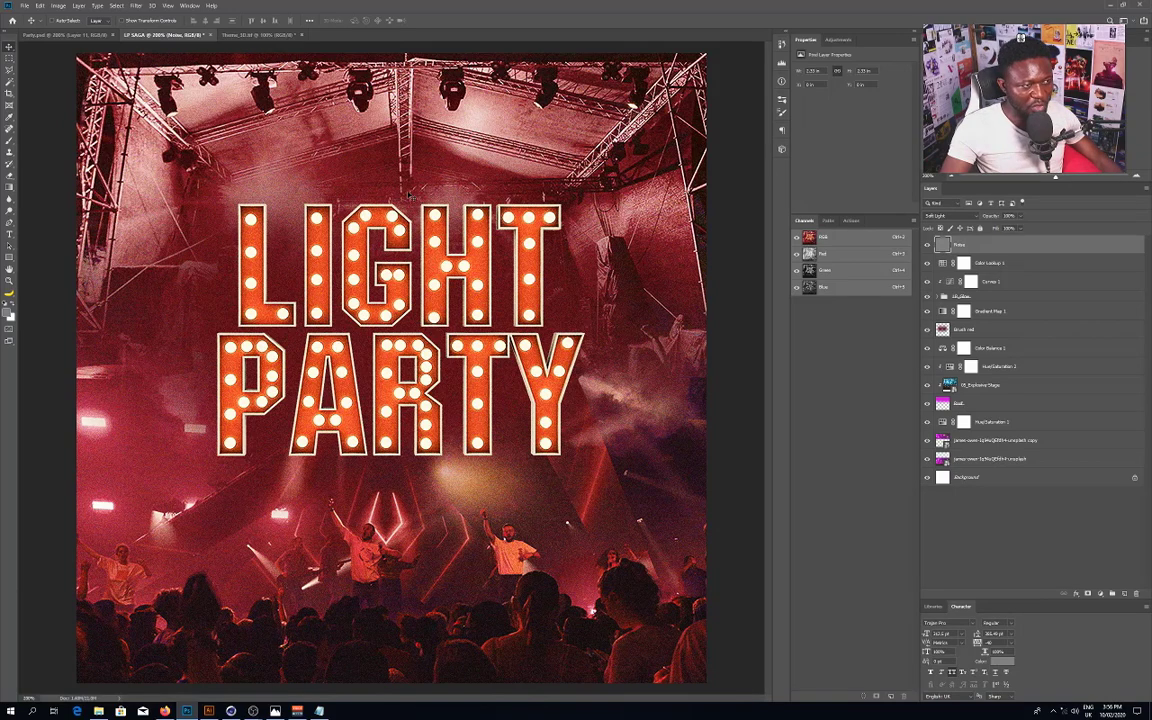
pyautogui.hotkey('ctrl', '-')
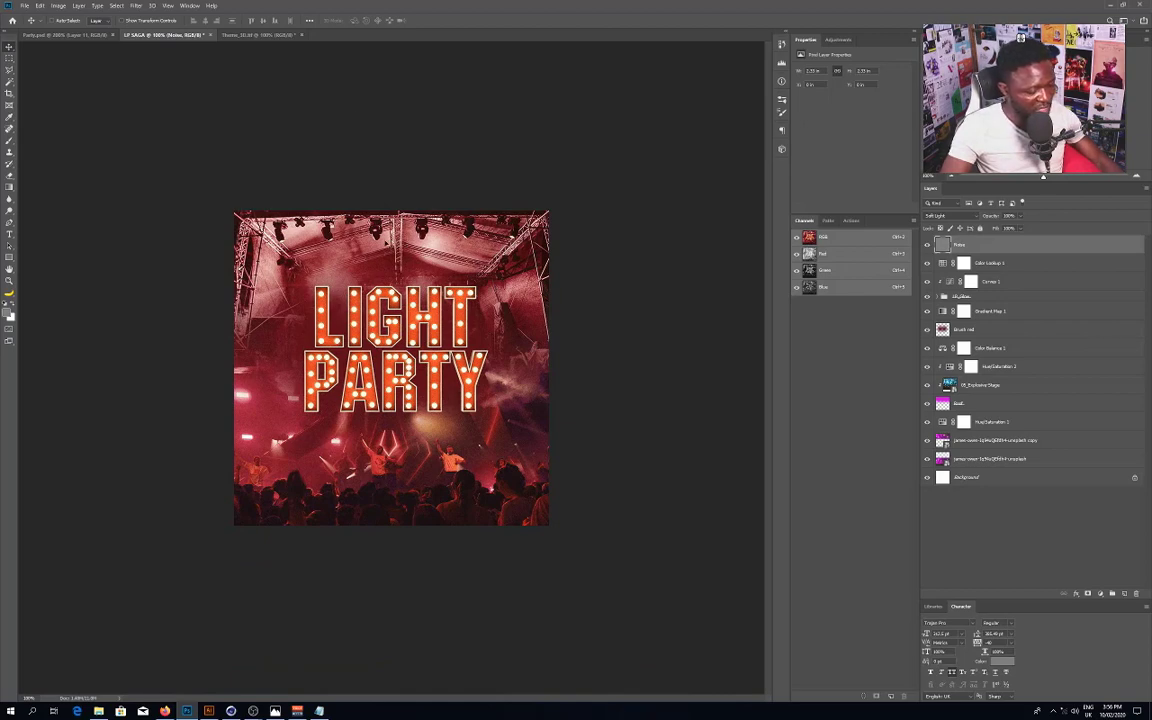
# Step: Sample the orange of the LIGHT PARTY letters and paint a large soft spot over the title on a new top layer
pyautogui.press('i')
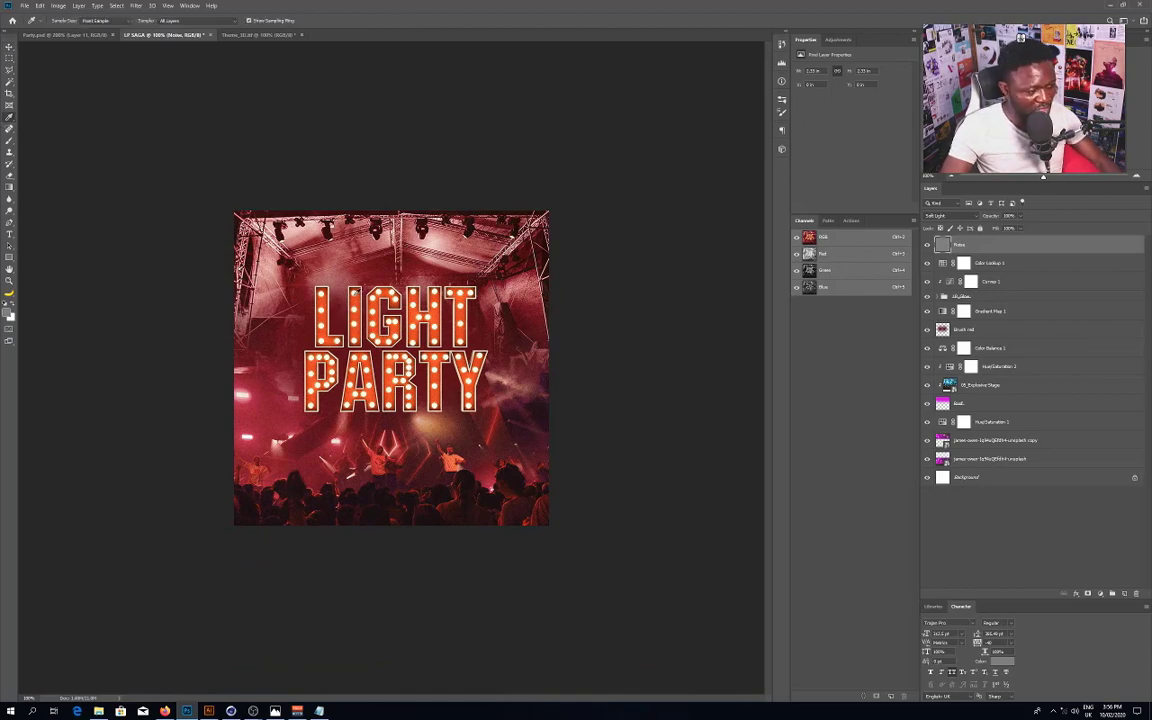
pyautogui.click(355, 296)
pyautogui.press('v')
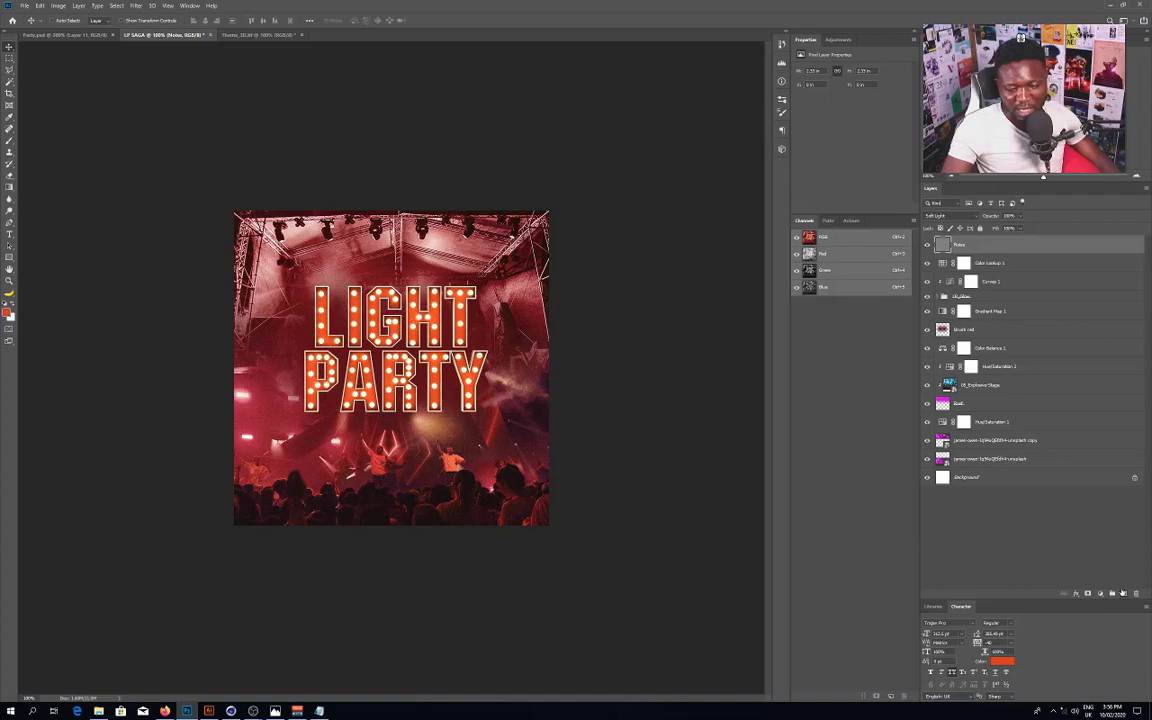
pyautogui.click(1124, 593)
pyautogui.hotkey('ctrl', 'shift', 'alt', 'n')
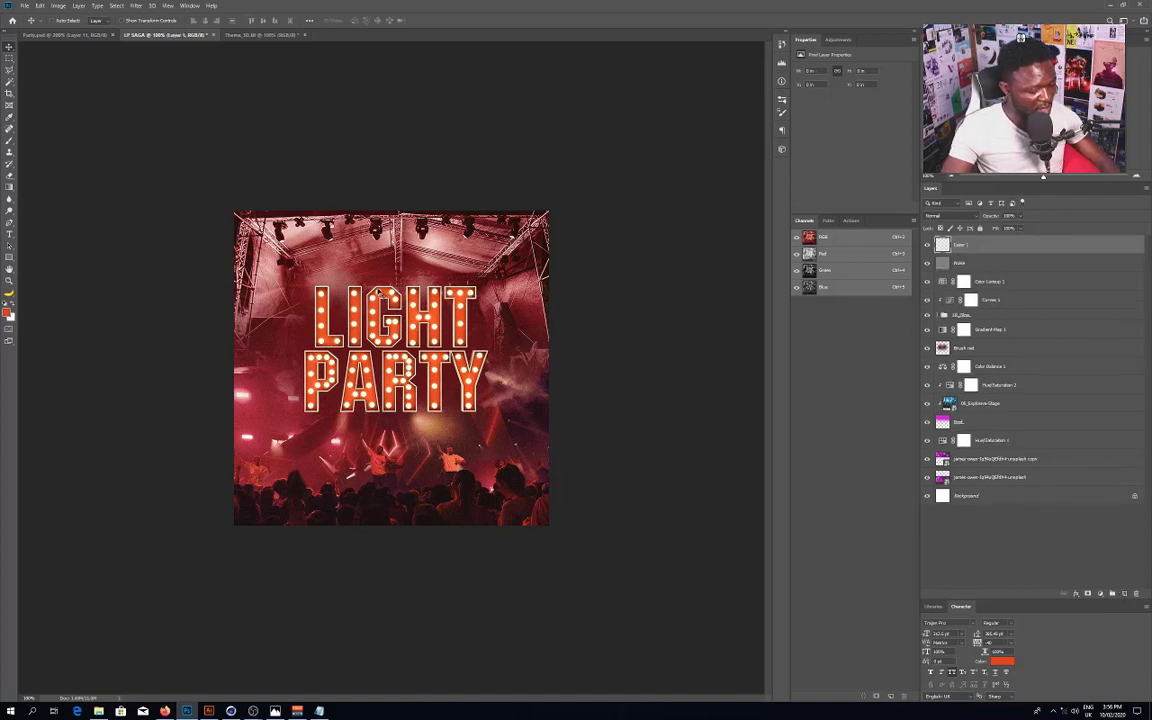
pyautogui.press('b')
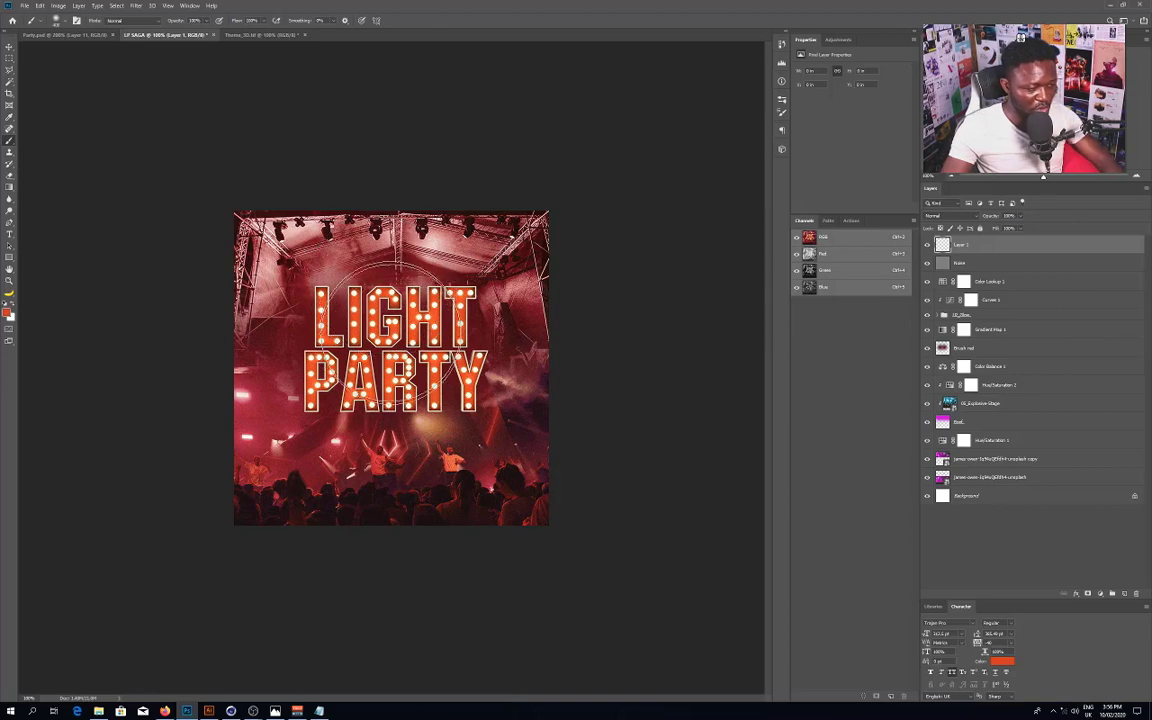
pyautogui.click(395, 322)
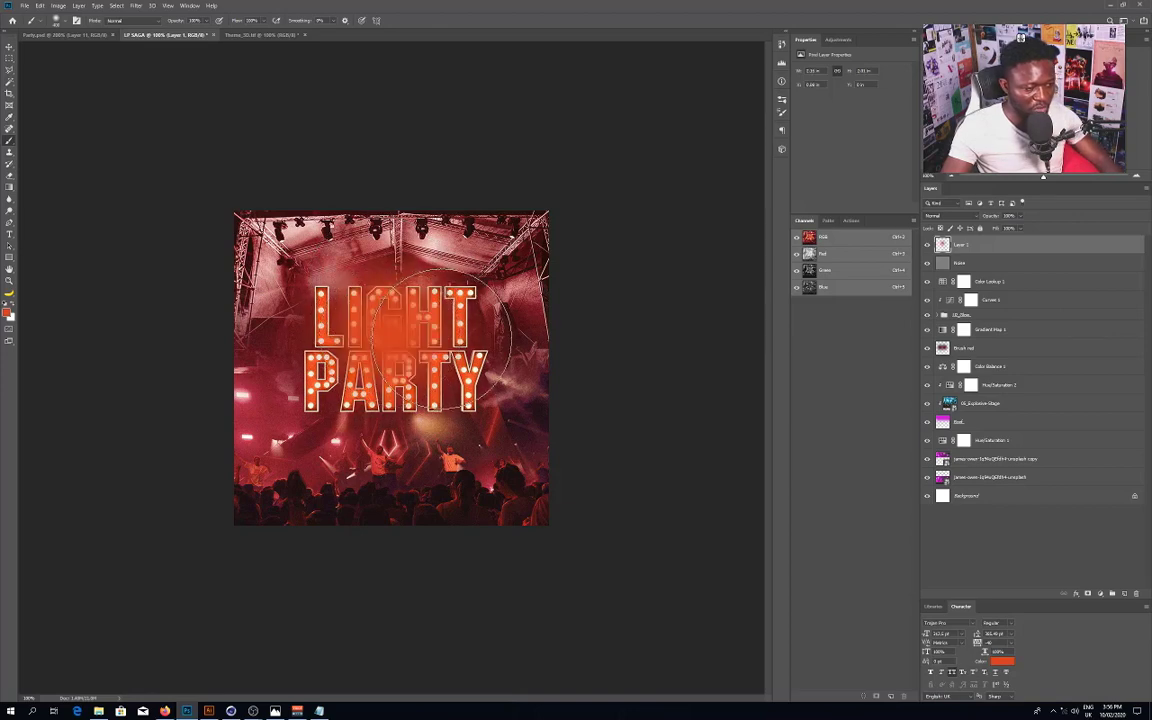
# Step: Enlarge the orange spot to about 172%, raised to the flyer's upper edge and blended in Screen mode
pyautogui.hotkey('ctrl', 't')
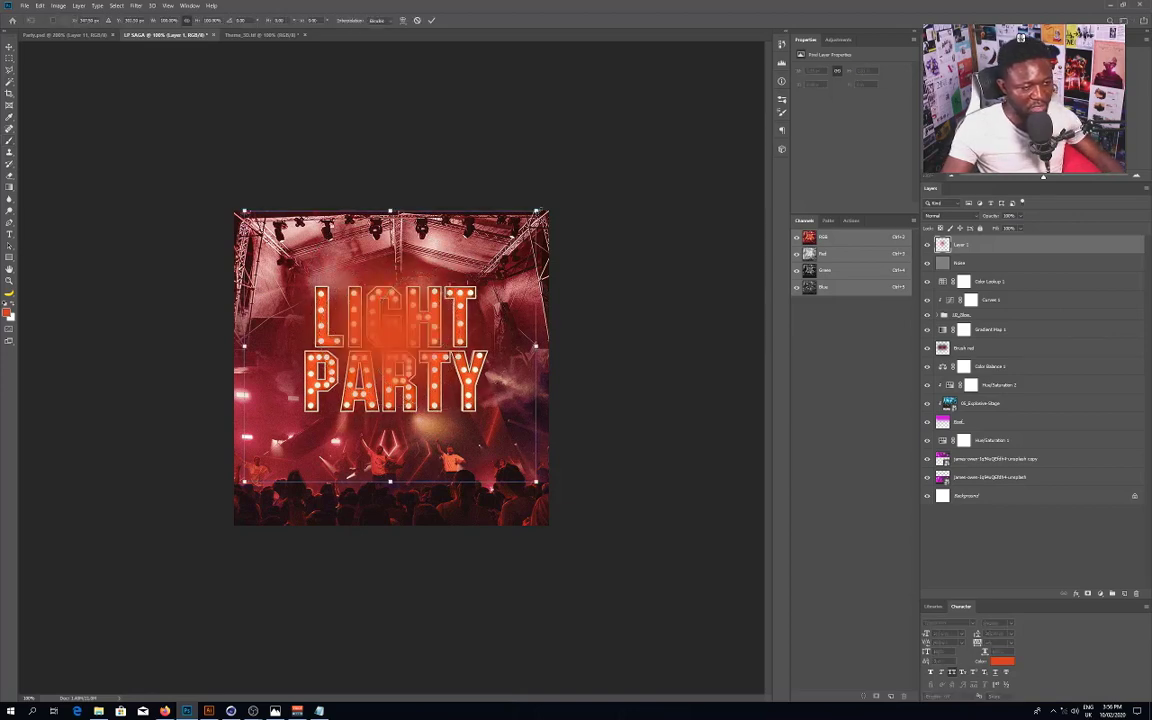
pyautogui.keyDown('alt'); pyautogui.moveTo(546, 208); pyautogui.dragTo(645, 112); pyautogui.keyUp('alt')
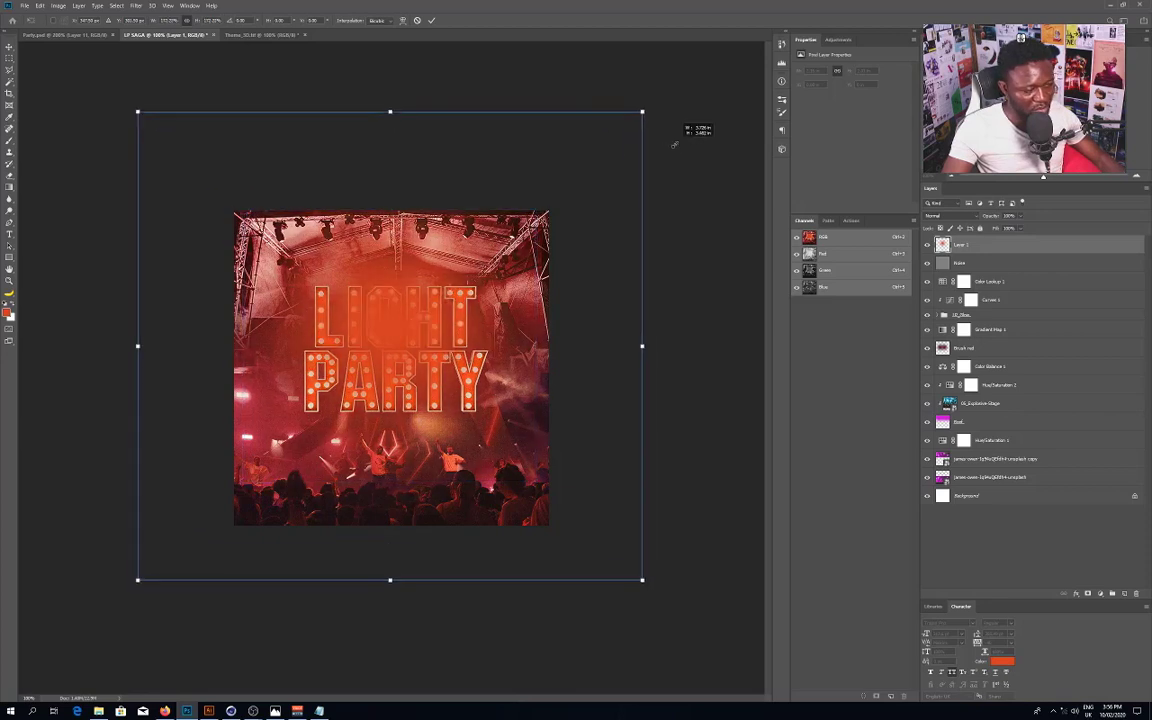
pyautogui.press('Return')
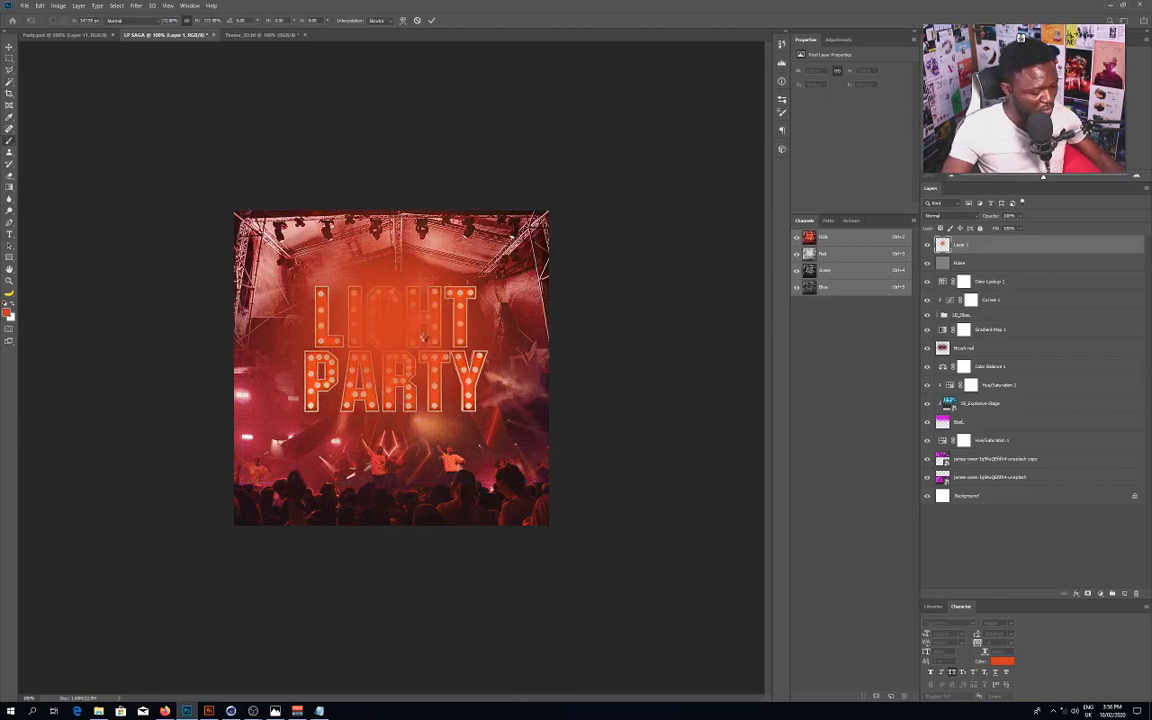
pyautogui.moveTo(407, 354); pyautogui.dragTo(408, 250)
pyautogui.click(948, 216)
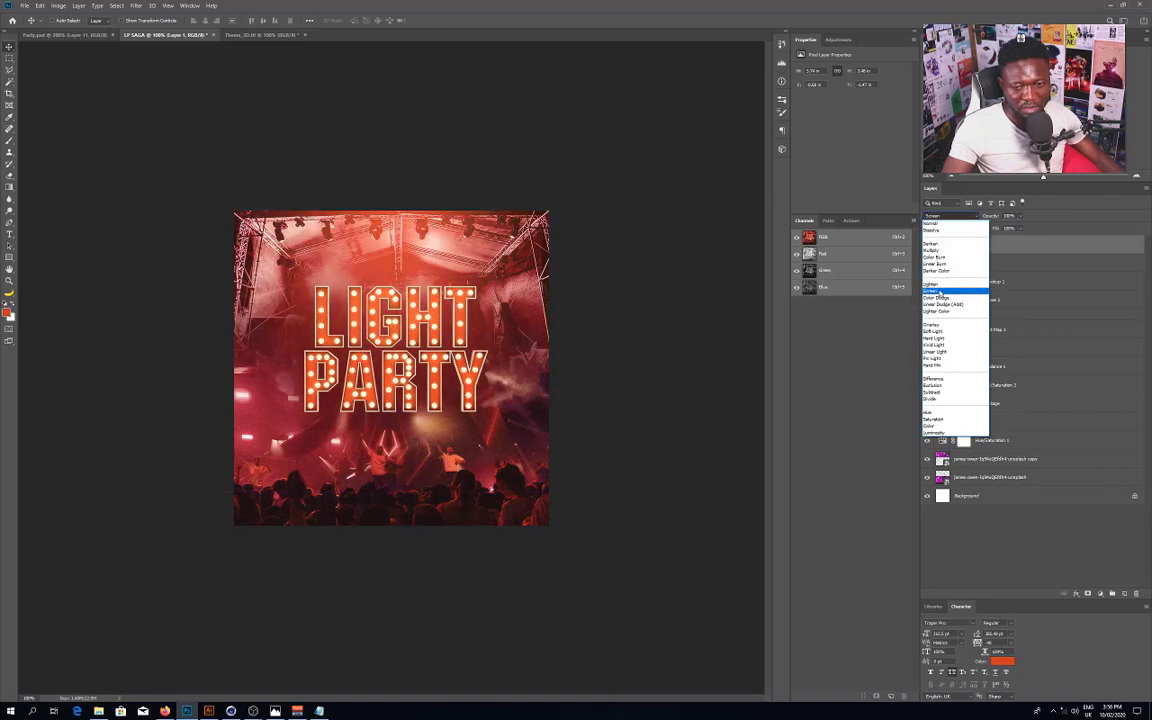
pyautogui.click(935, 290)
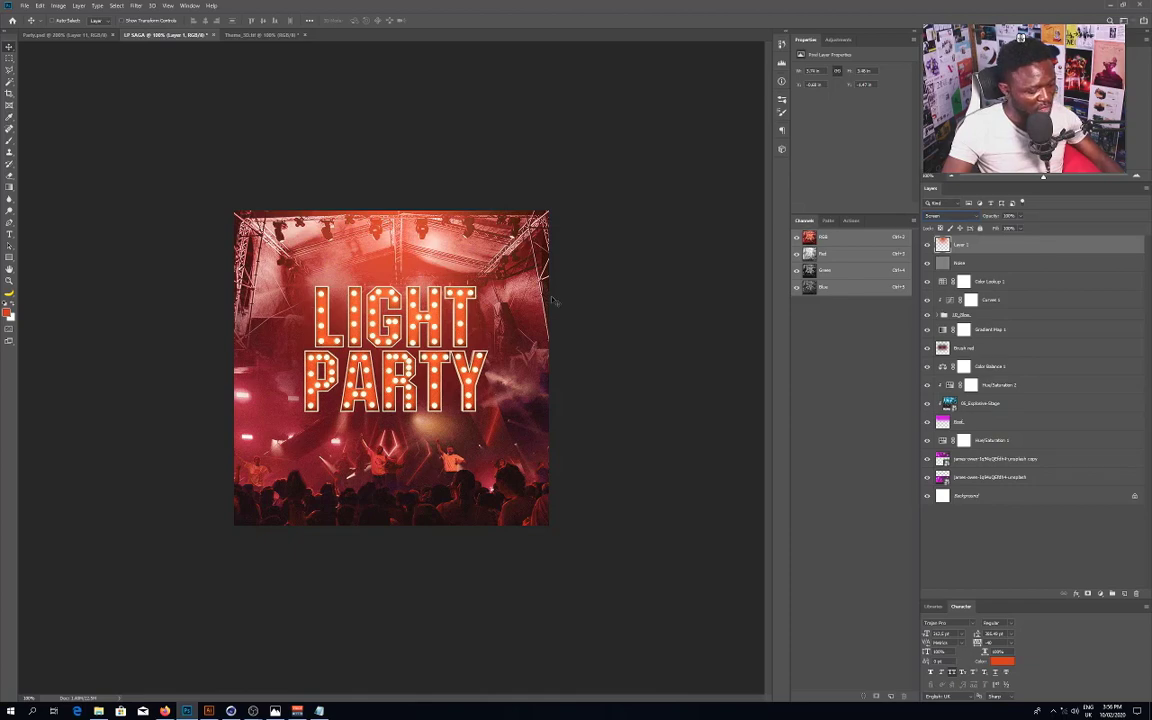
# Step: Enlarge the orange glow further from its centre and duplicate its layer to strengthen the light
pyautogui.hotkey('ctrl', 't')
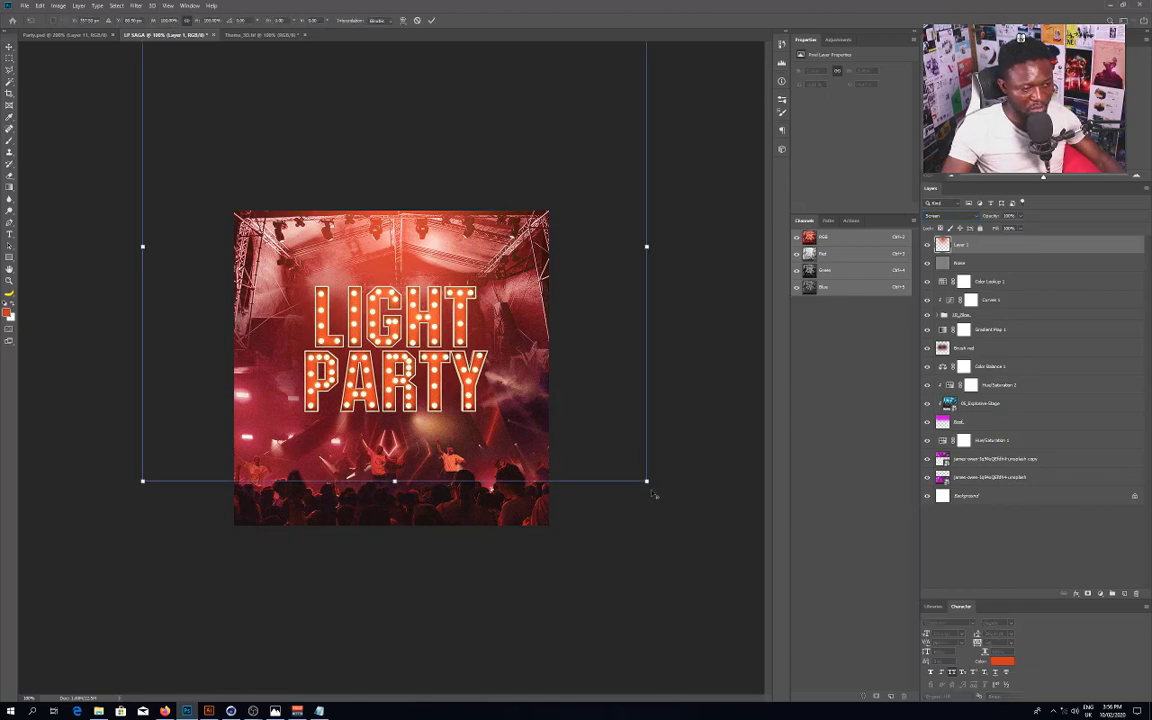
pyautogui.keyDown('alt'); pyautogui.moveTo(650, 490); pyautogui.dragTo(737, 560); pyautogui.keyUp('alt')
pyautogui.press('Return')
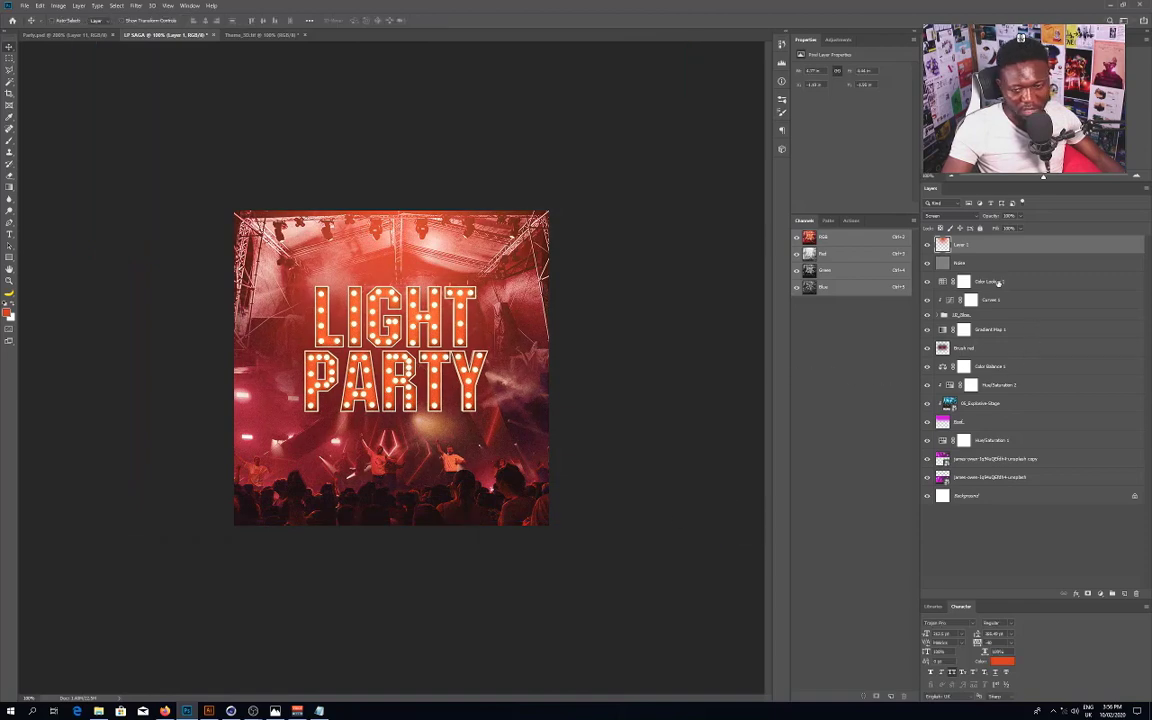
pyautogui.hotkey('ctrl', 'j')
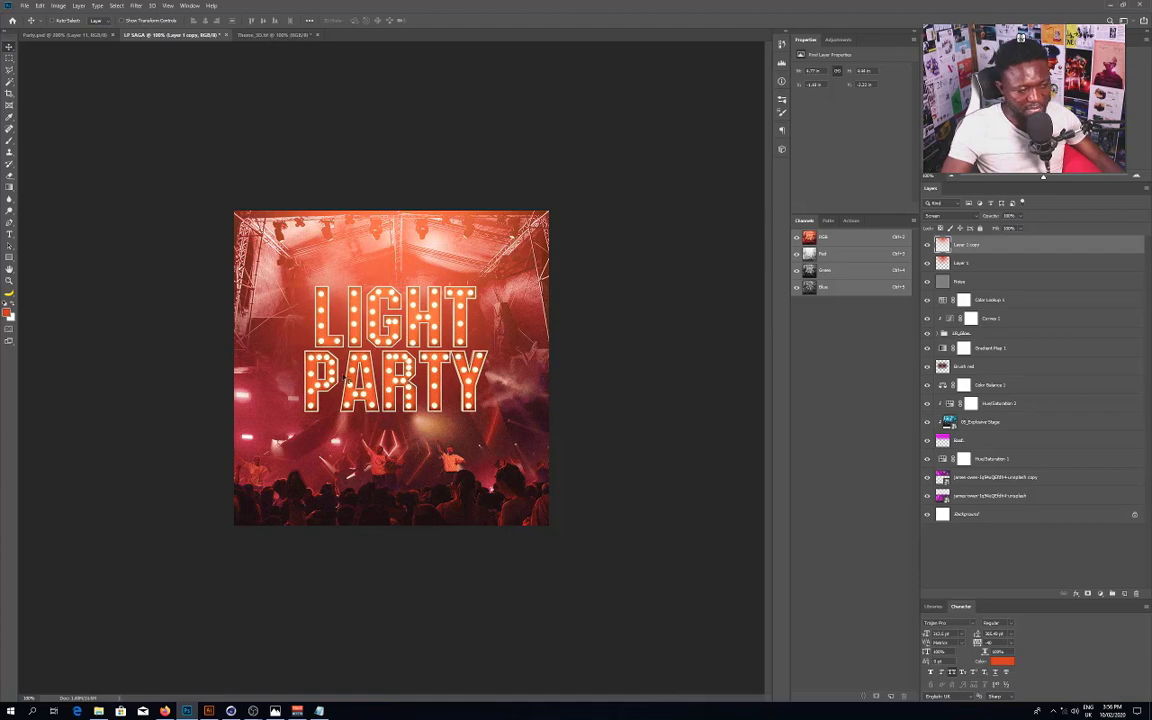
# Step: Duplicate the Brush red layer and scale the copy down to about 81% around its centre
pyautogui.click(987, 371)
pyautogui.click(987, 367)
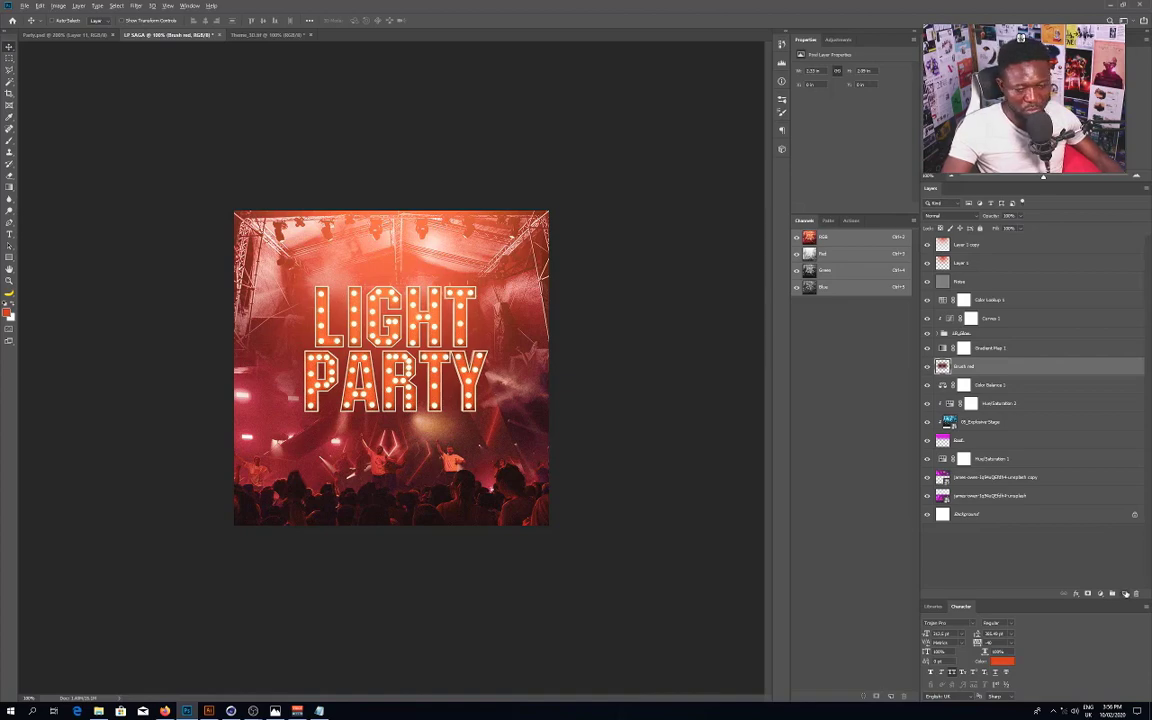
pyautogui.moveTo(971, 368)
pyautogui.mouseDown()
pyautogui.moveTo(1022, 534)
pyautogui.moveTo(1126, 593)
pyautogui.mouseUp()
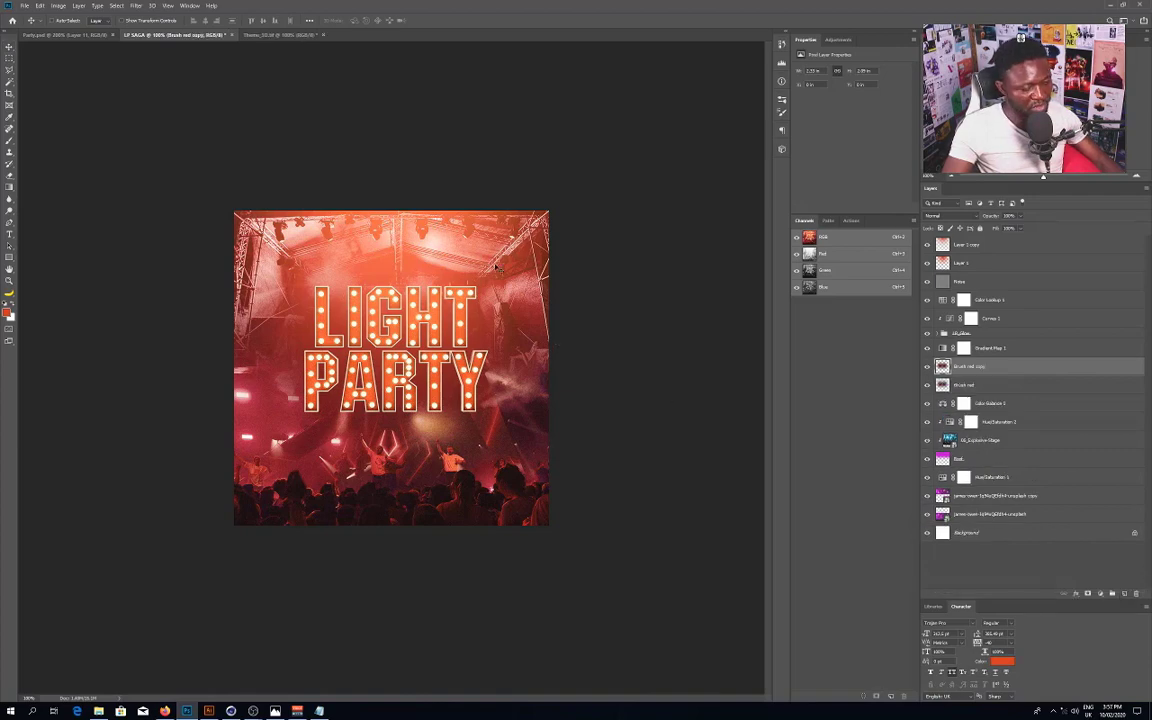
pyautogui.hotkey('ctrl', 't')
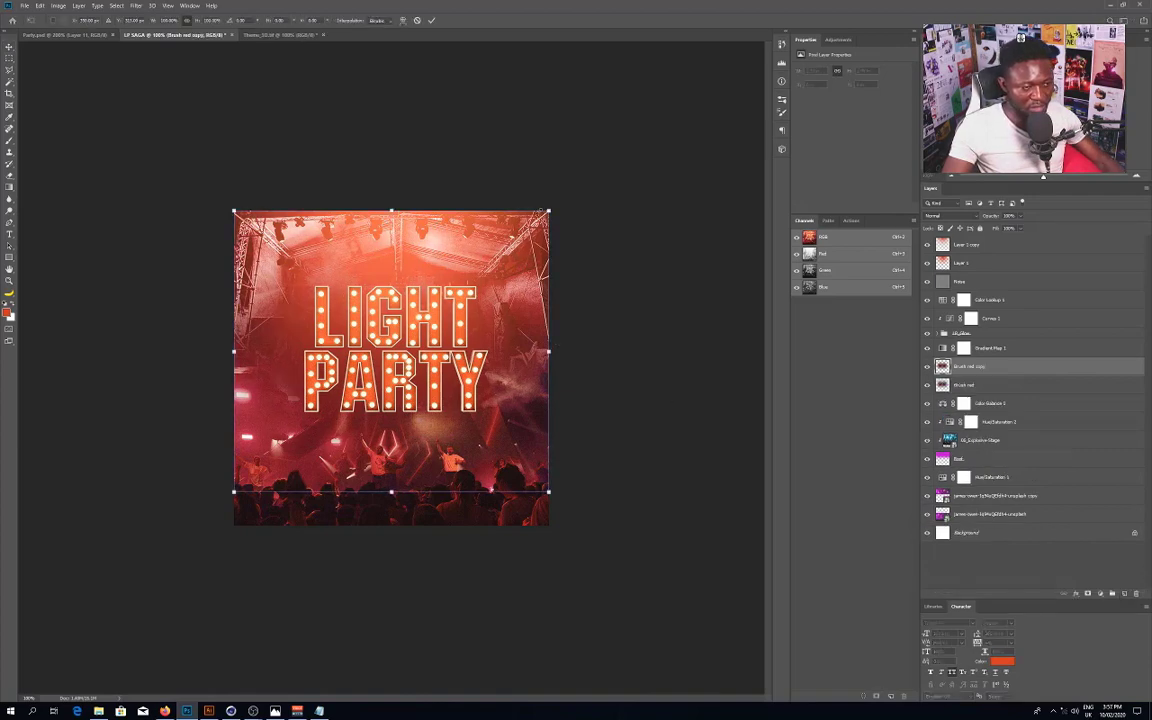
pyautogui.keyDown('alt'); pyautogui.moveTo(548, 212); pyautogui.dragTo(503, 221); pyautogui.keyUp('alt')
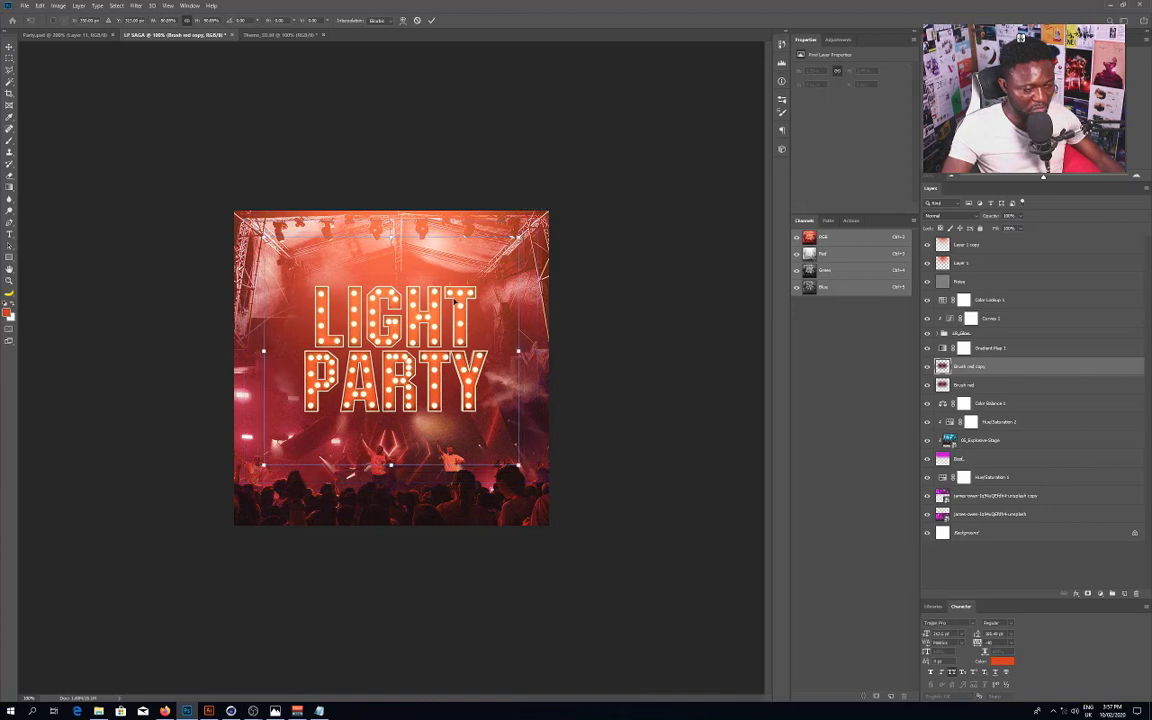
pyautogui.press('Return')
pyautogui.press('Return')
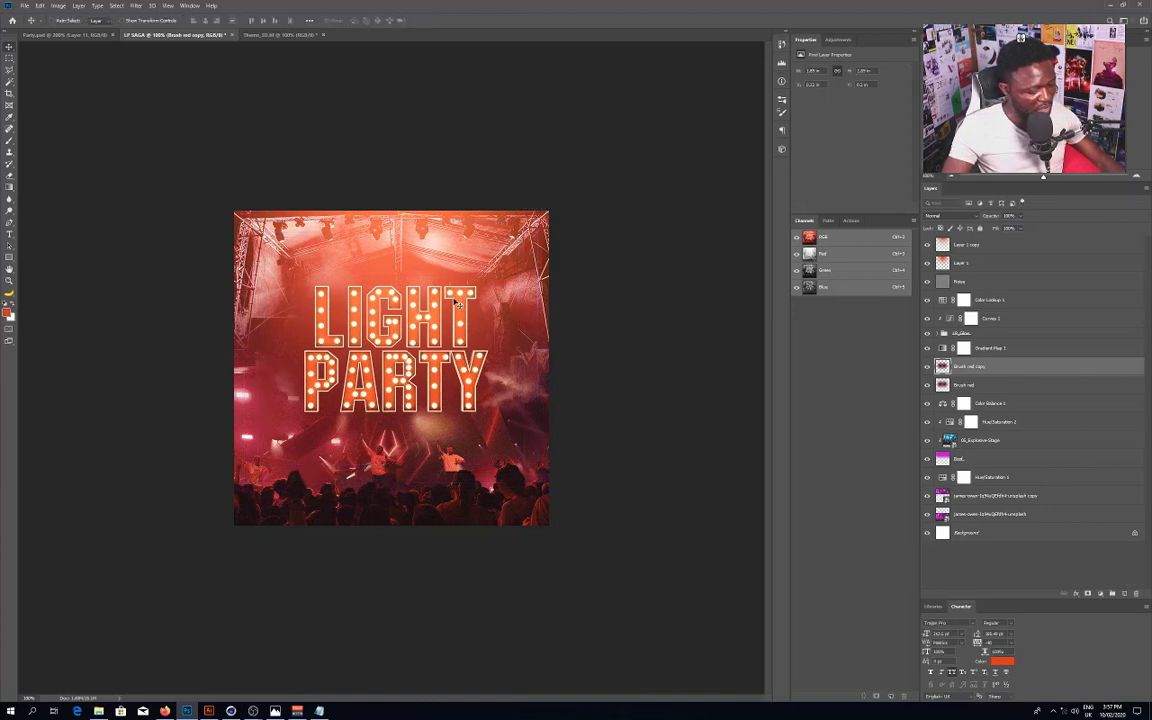
# Step: Darken the Brush red copy layer with Levels by lowering its midtones, raising the black point and slightly lowering the white point
pyautogui.hotkey('ctrl', 'l')
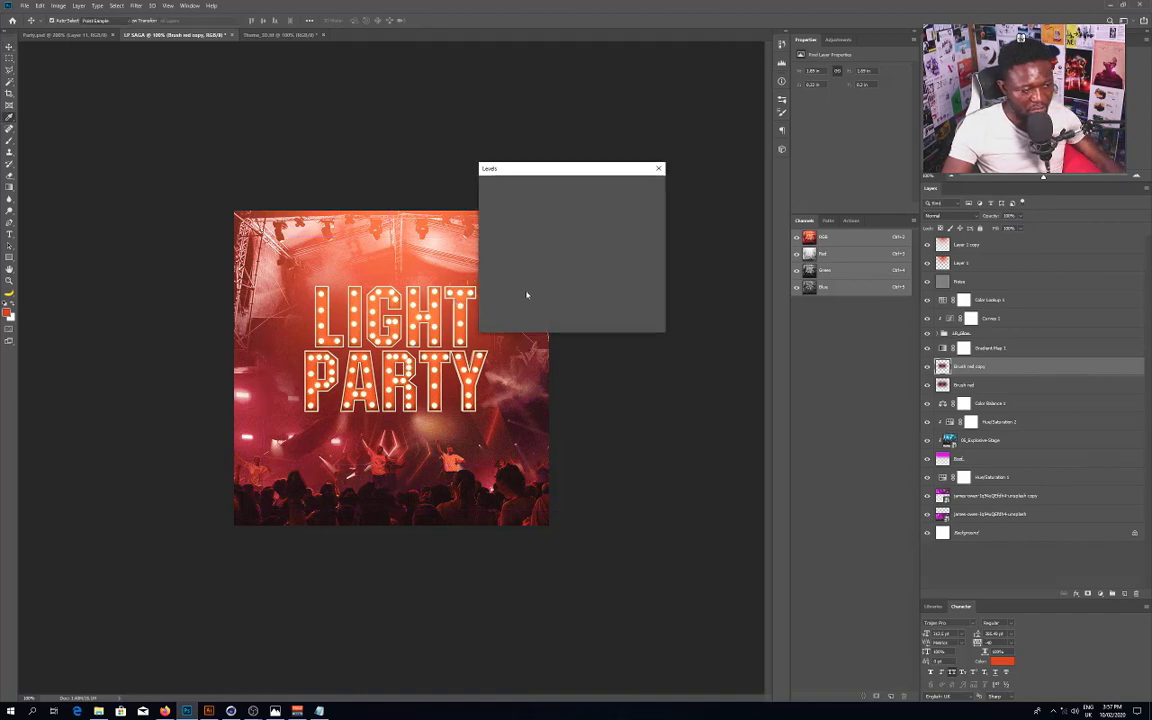
pyautogui.moveTo(570, 171); pyautogui.dragTo(652, 214)
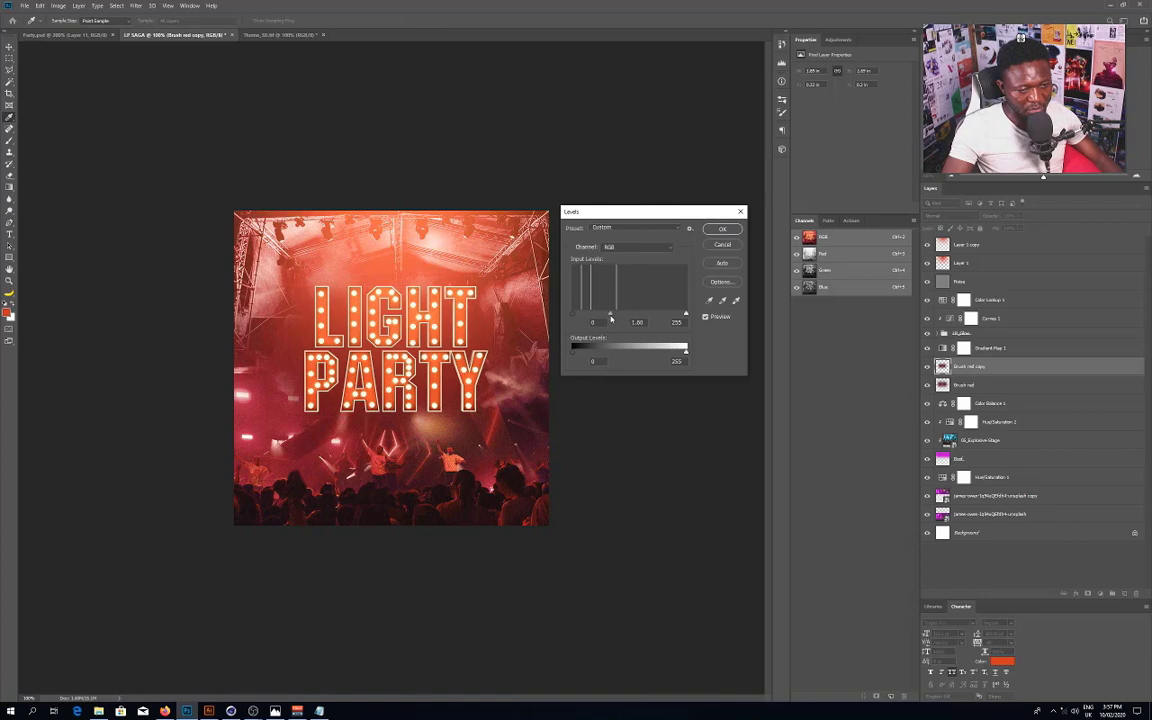
pyautogui.moveTo(630, 316); pyautogui.dragTo(652, 317)
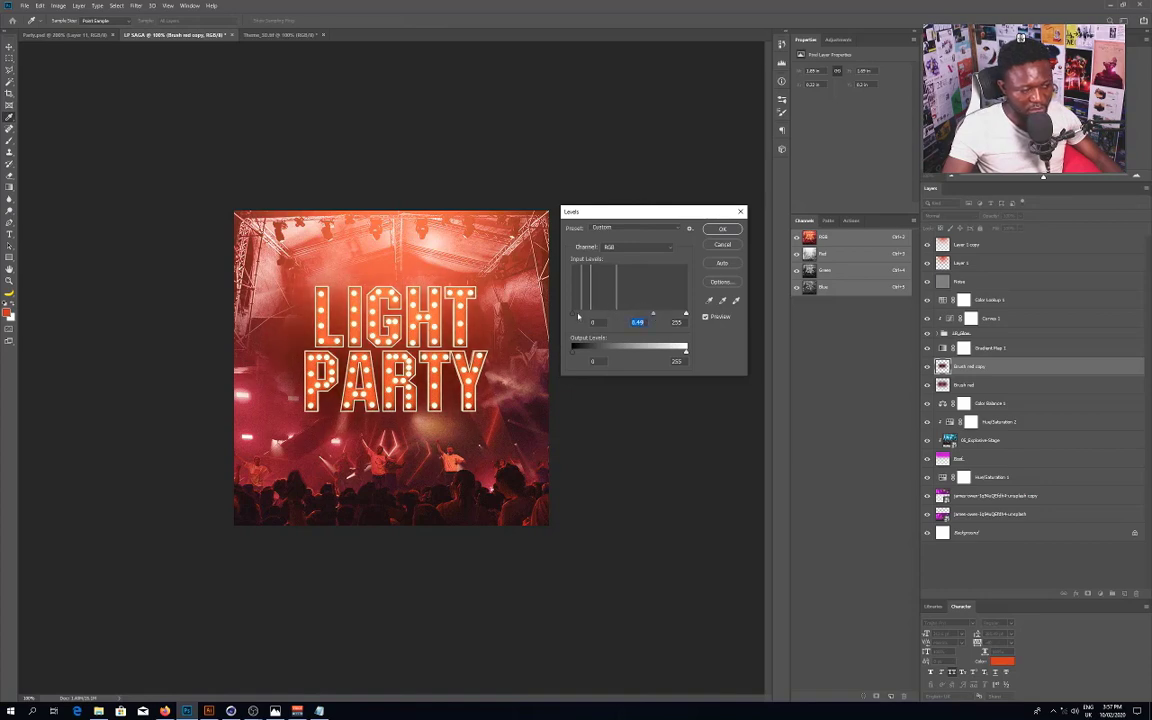
pyautogui.moveTo(574, 316); pyautogui.dragTo(593, 316)
pyautogui.moveTo(685, 316); pyautogui.dragTo(677, 316)
pyautogui.click(722, 229)
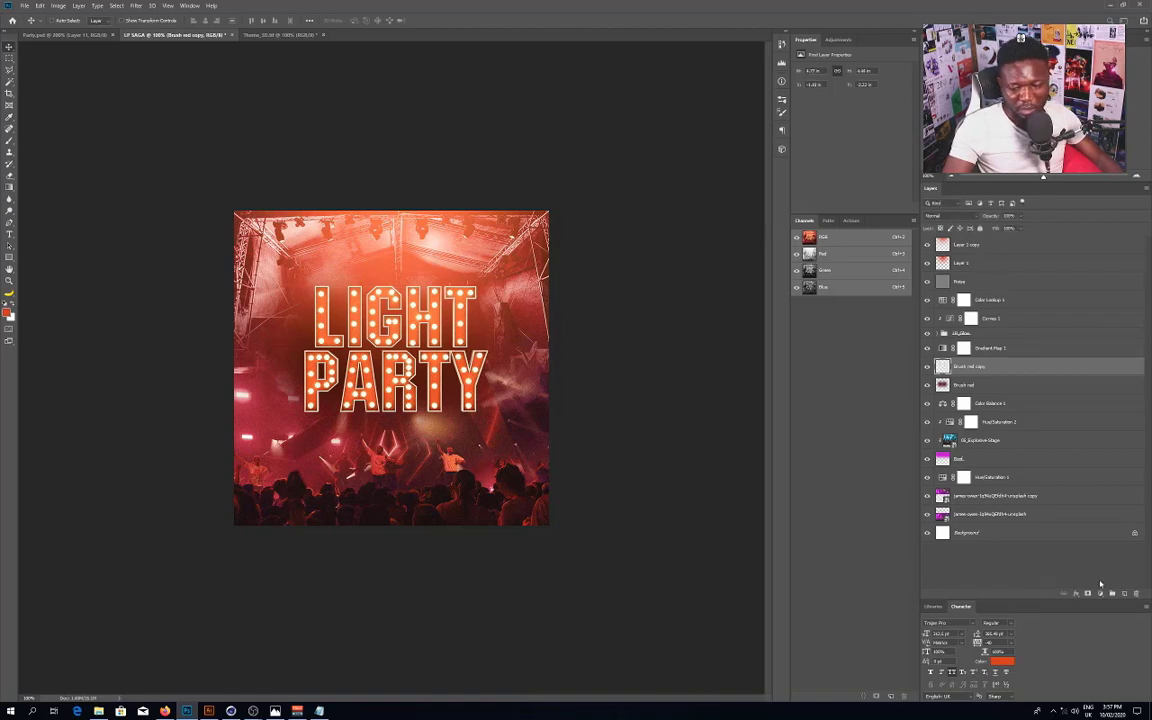
# Step: Add a new layer named Blue_glow at the top of the layer stack
pyautogui.hotkey('alt', '.')
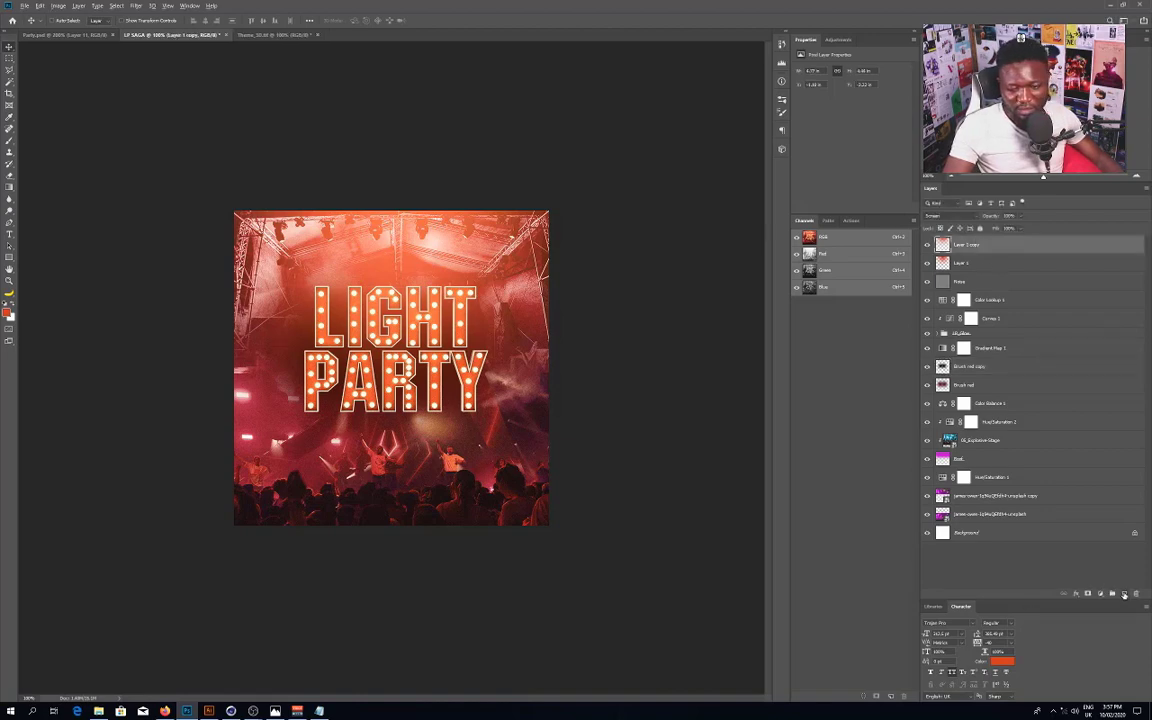
pyautogui.keyDown('alt'); pyautogui.click(1124, 594); pyautogui.keyUp('alt')
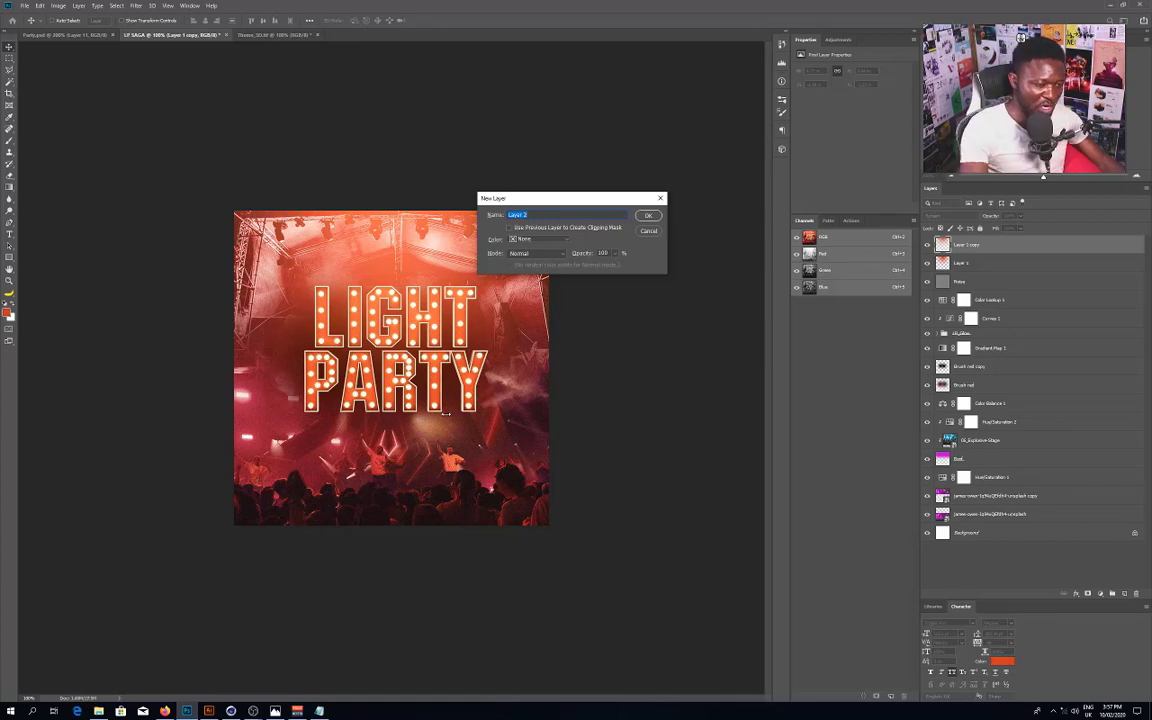
pyautogui.write('Blue_glow')
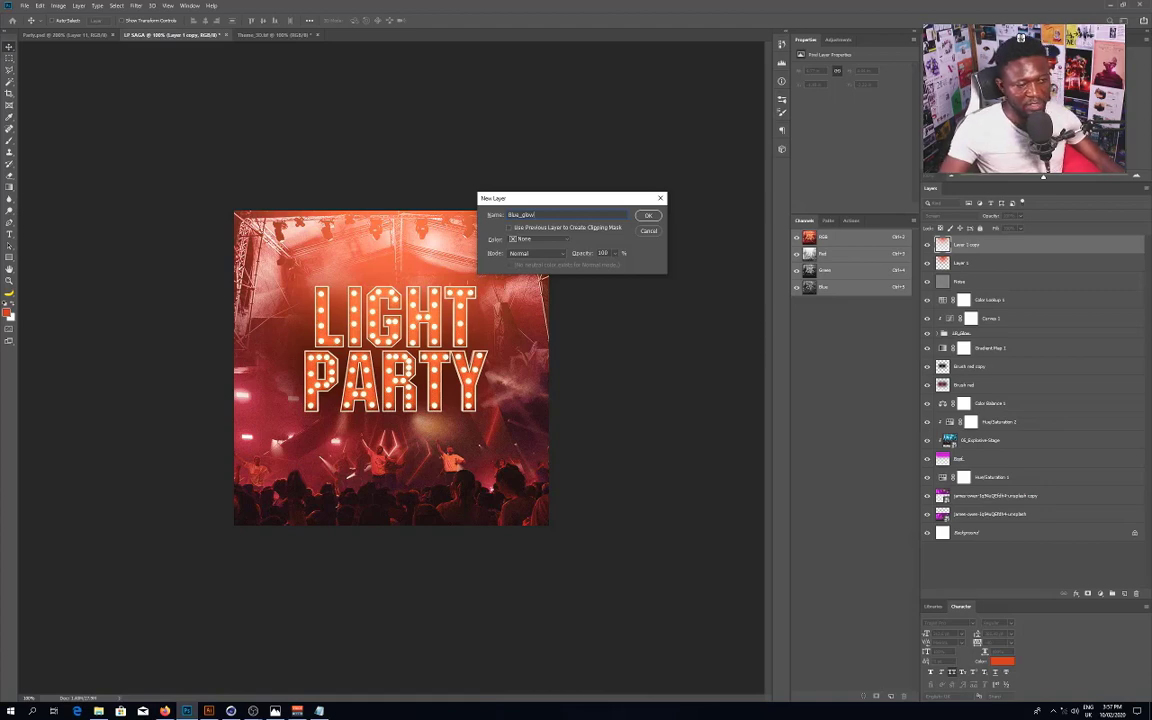
pyautogui.click(650, 216)
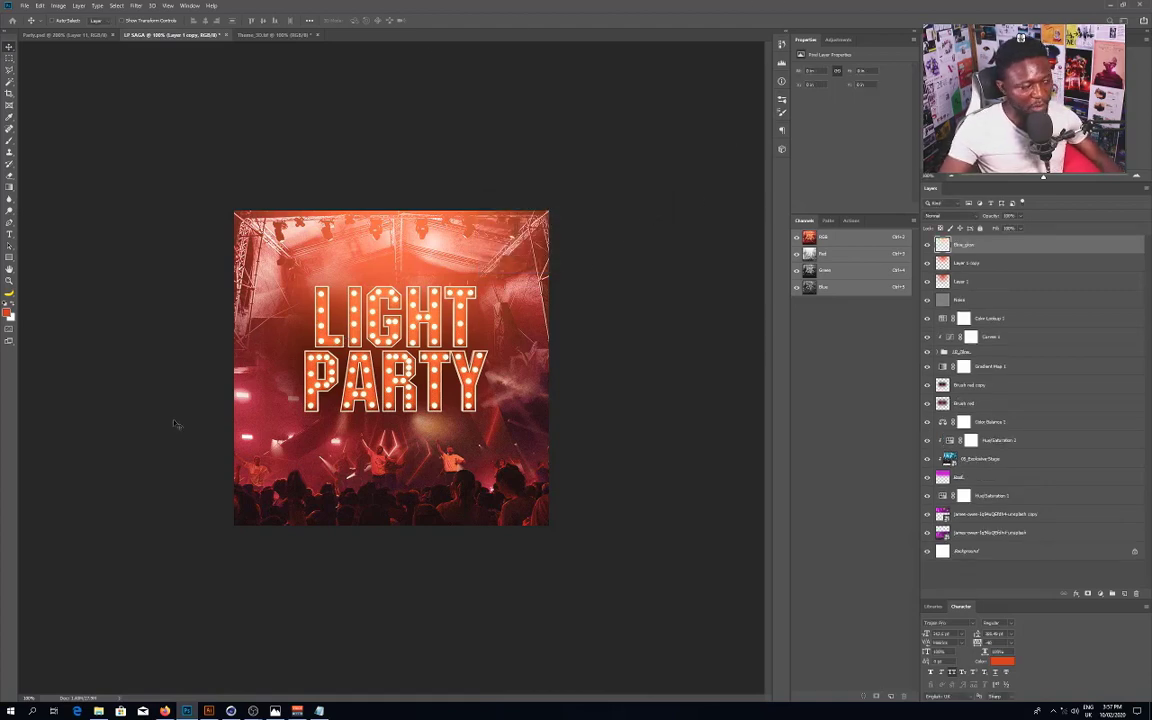
# Step: Choose a strong blue as foreground colour and paint one large soft spot at the middle of the flyer's lower edge
pyautogui.click(8, 313)
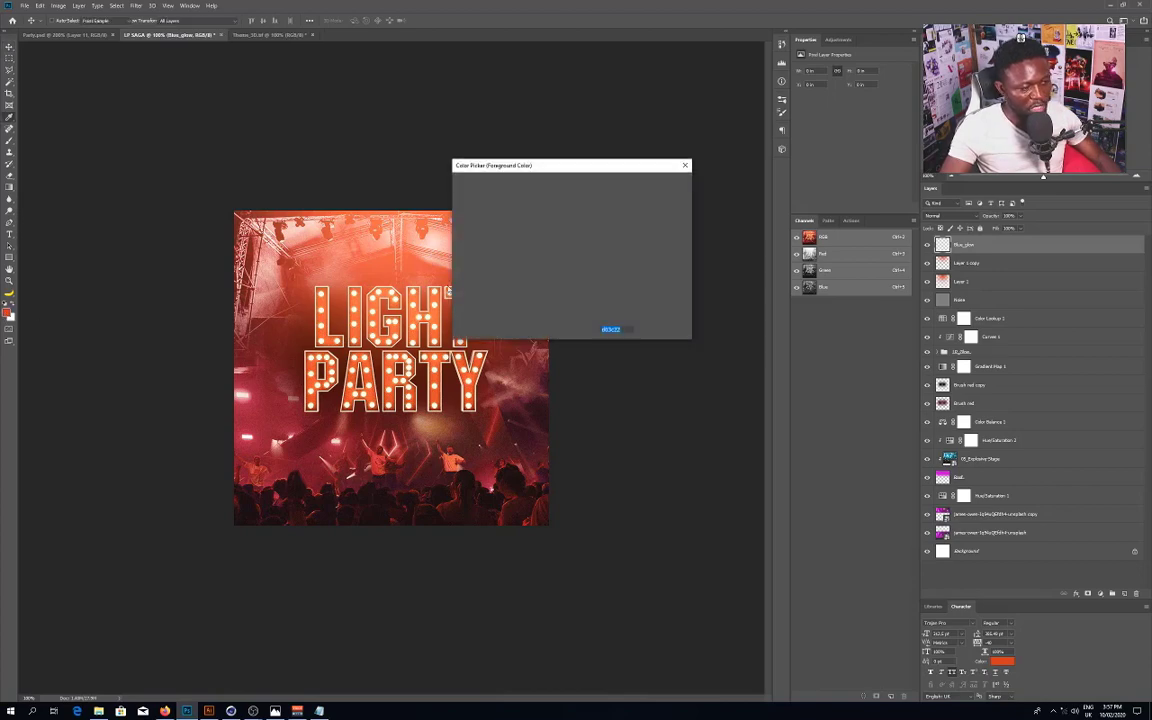
pyautogui.click(582, 238)
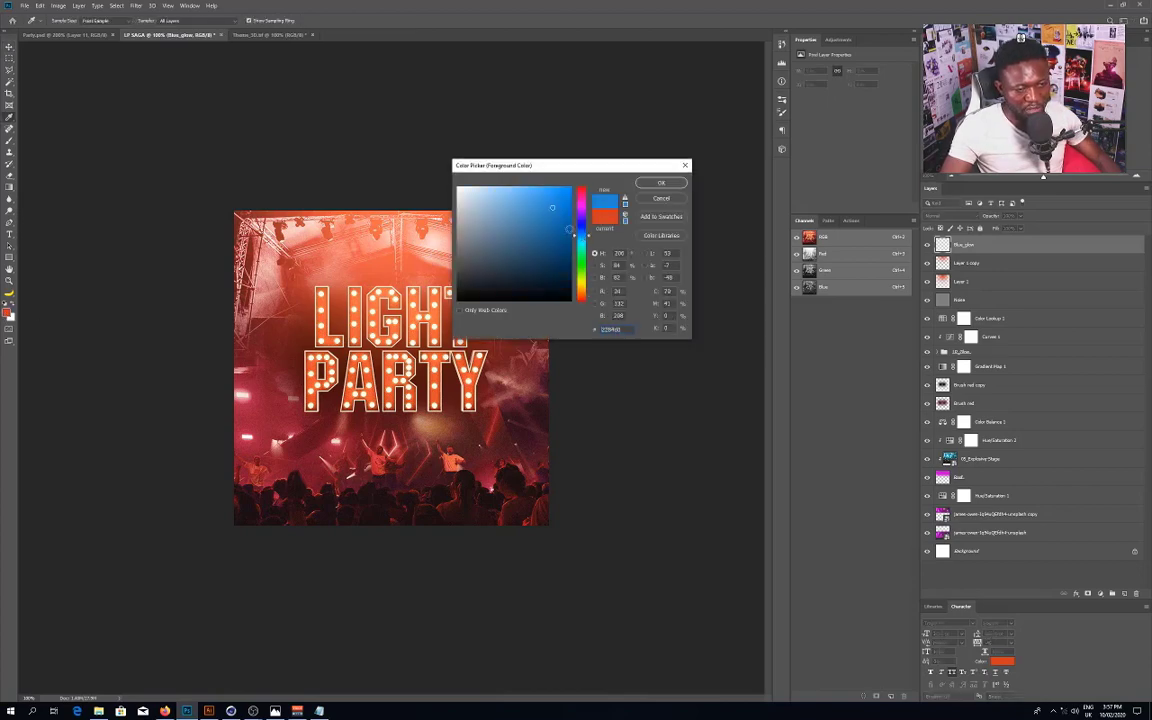
pyautogui.click(558, 209)
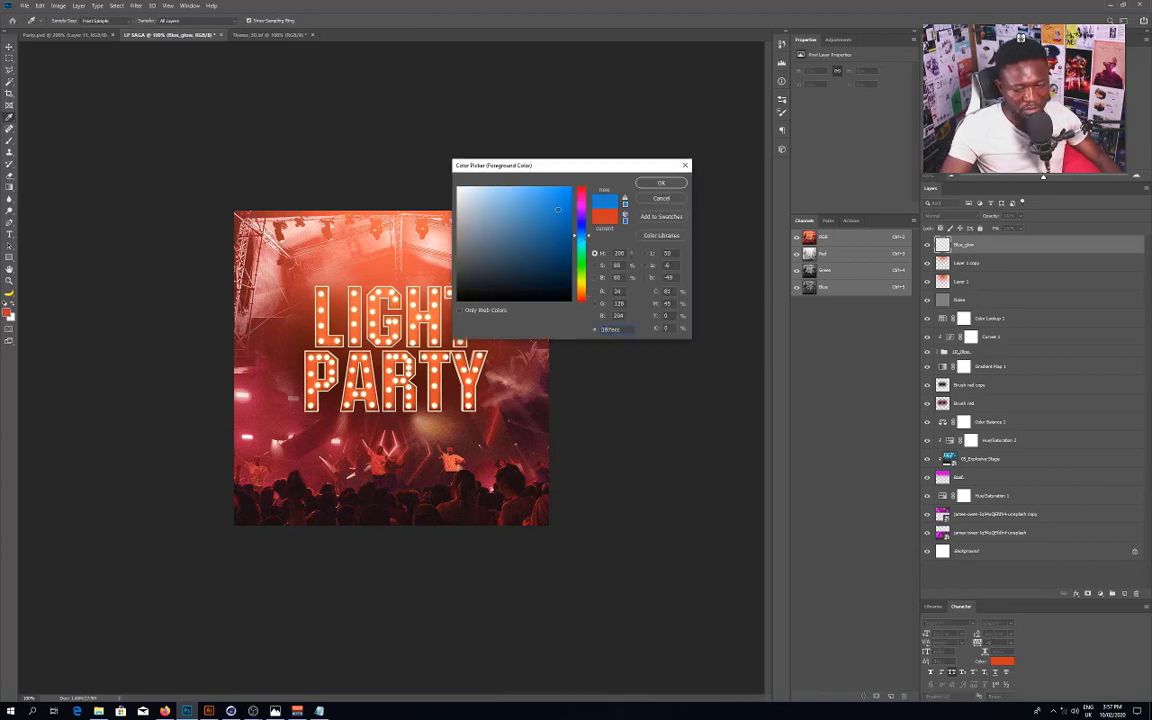
pyautogui.click(668, 184)
pyautogui.press('v')
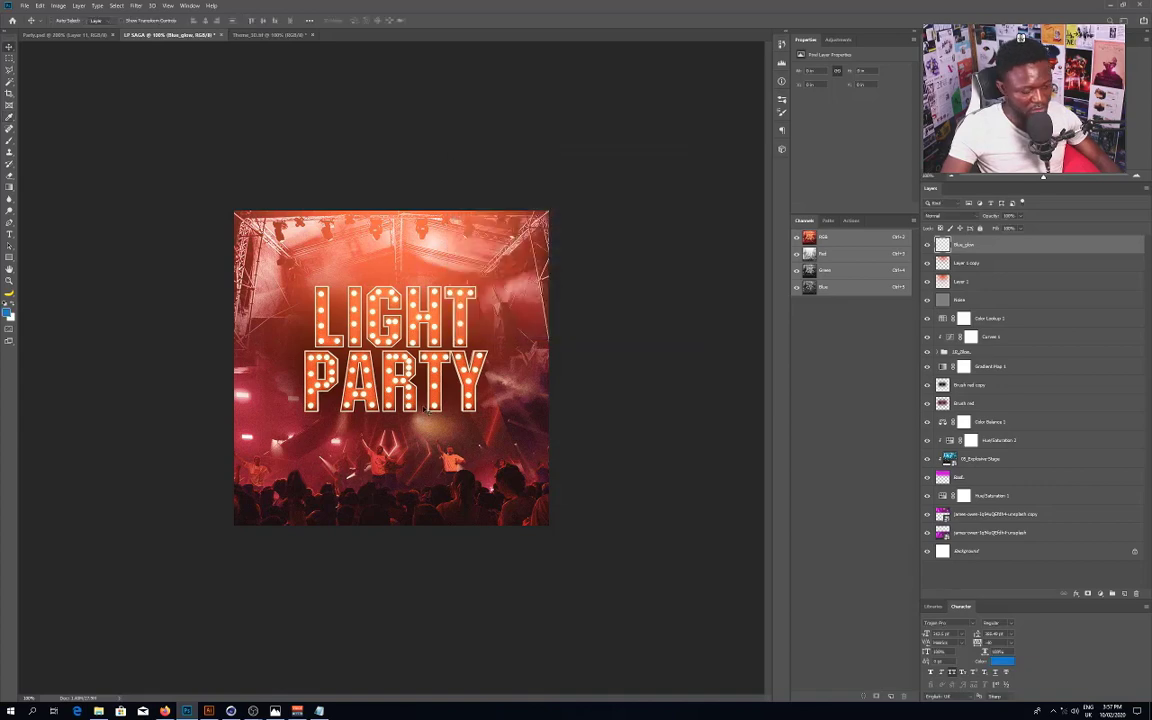
pyautogui.press('b')
pyautogui.click(406, 524)
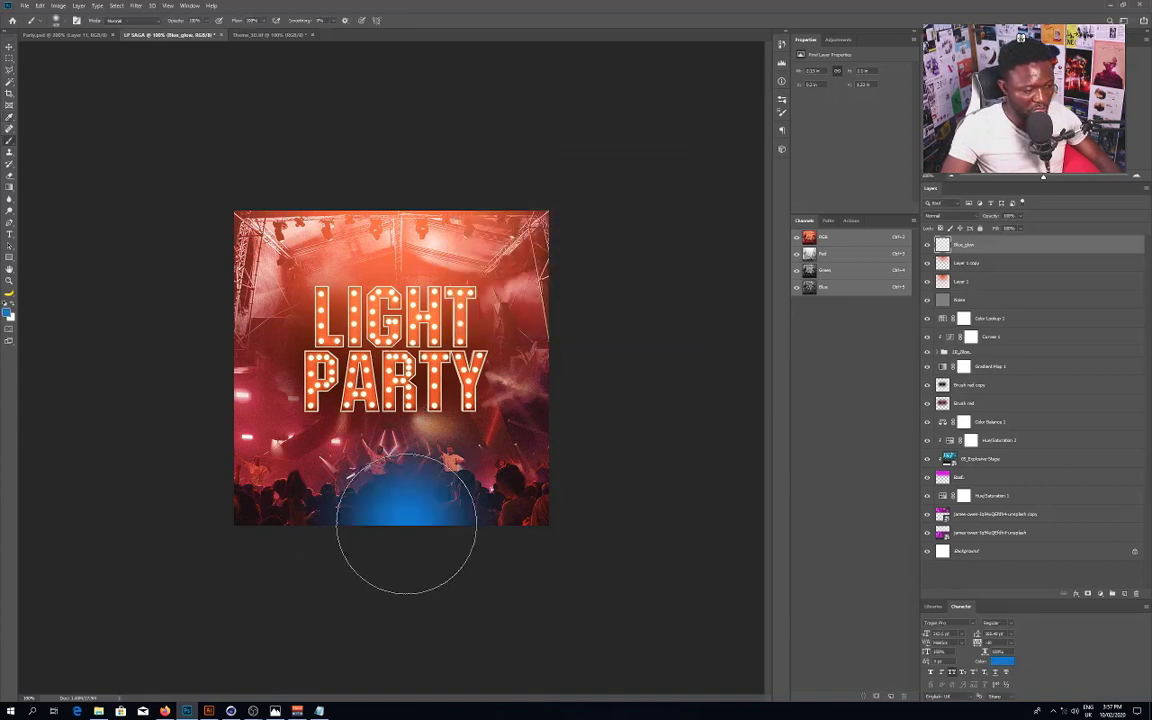
# Step: Enlarge the blue spot to about 180% around its centre and lower it so it glows softly along the flyer's lower edge
pyautogui.hotkey('ctrl', 't')
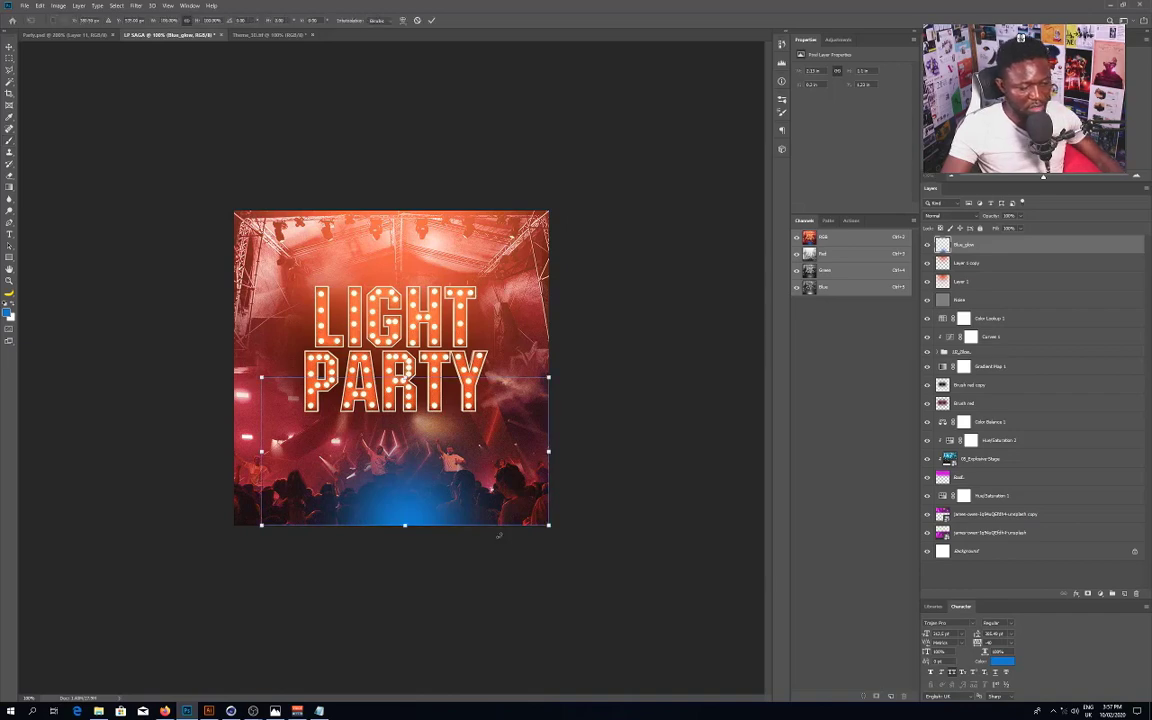
pyautogui.keyDown('alt'); pyautogui.moveTo(549, 525); pyautogui.dragTo(665, 586); pyautogui.keyUp('alt')
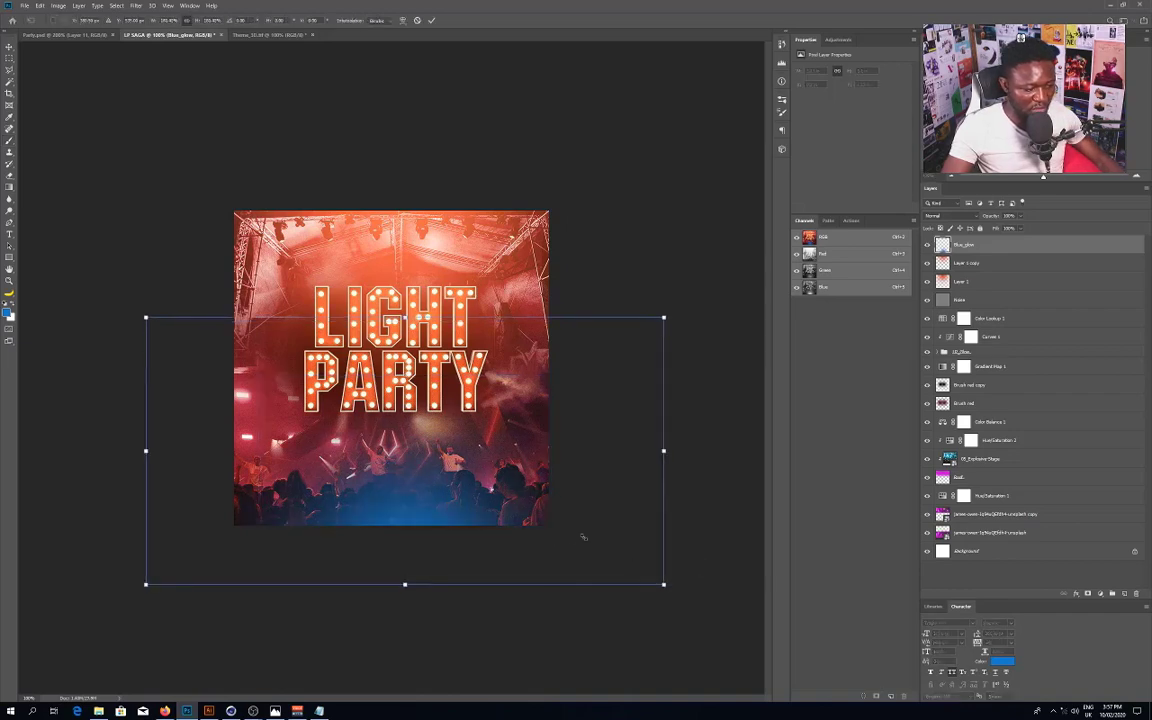
pyautogui.moveTo(477, 514)
pyautogui.mouseDown()
pyautogui.moveTo(443, 540)
pyautogui.moveTo(457, 549)
pyautogui.mouseUp()
pyautogui.press('Return')
pyautogui.doubleClick(446, 535)
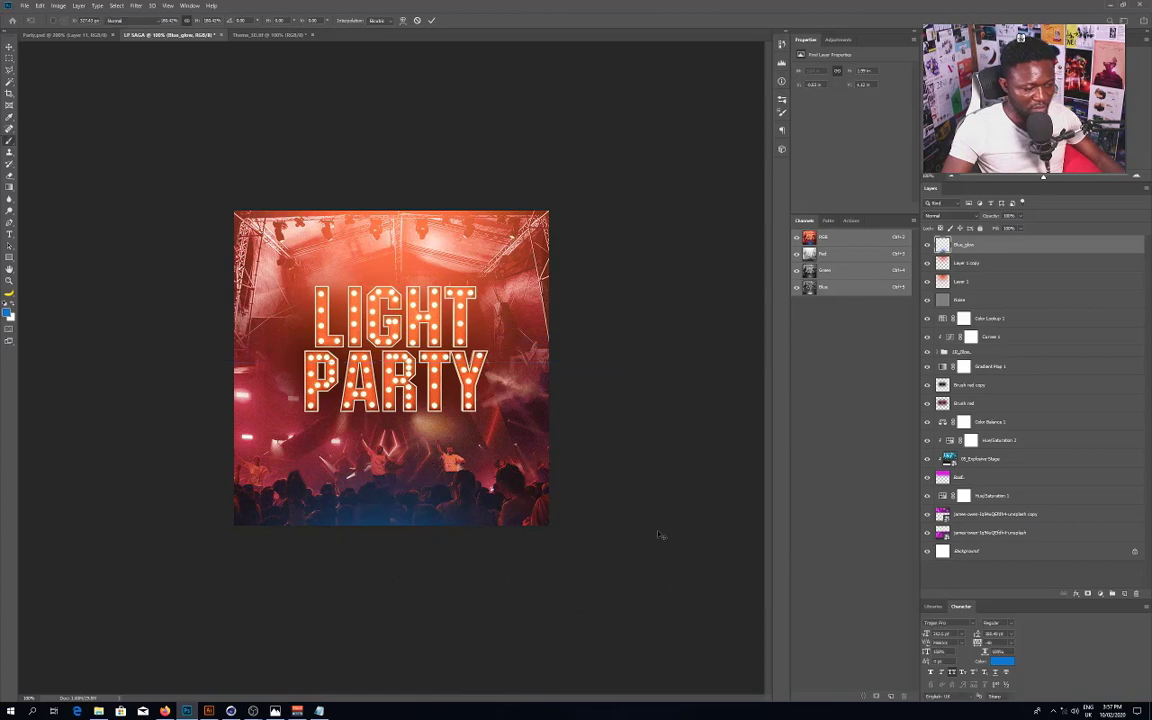
# Step: Duplicate the Blue_glow layer, scale the copy to about 38% around its centre and lower it onto the flyer's lower edge
pyautogui.hotkey('ctrl', 'j')
pyautogui.press('Return')
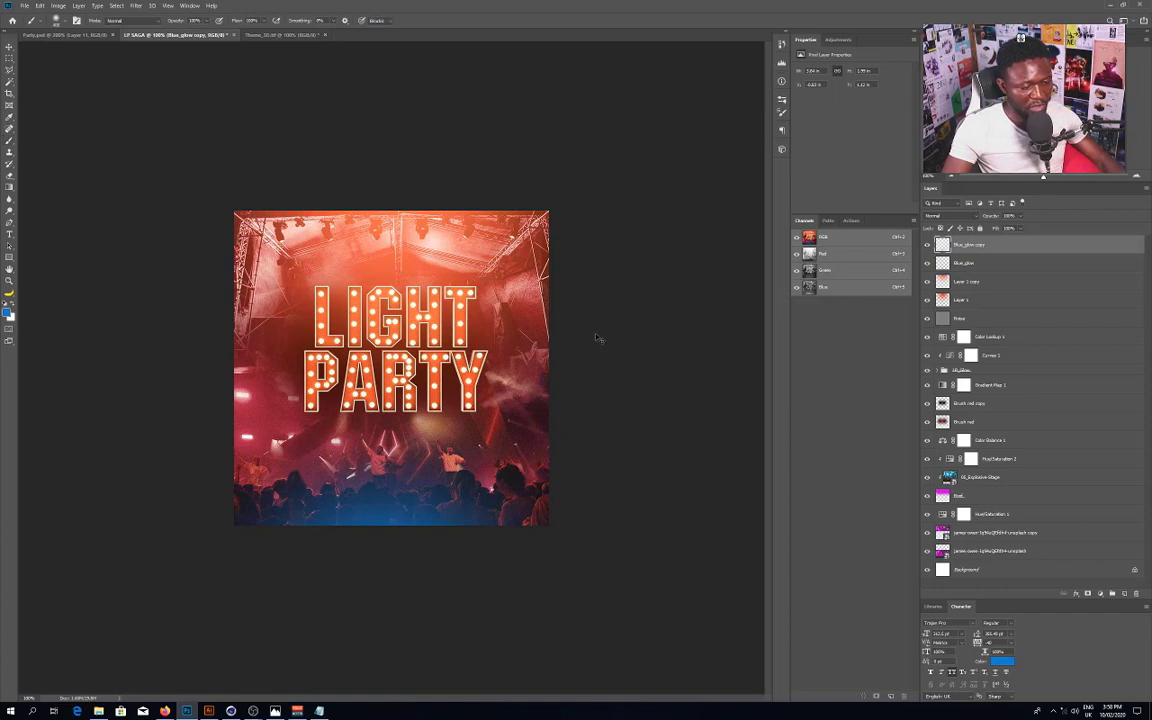
pyautogui.hotkey('ctrl', 't')
pyautogui.keyDown('alt'); pyautogui.moveTo(590, 389); pyautogui.dragTo(480, 443); pyautogui.keyUp('alt')
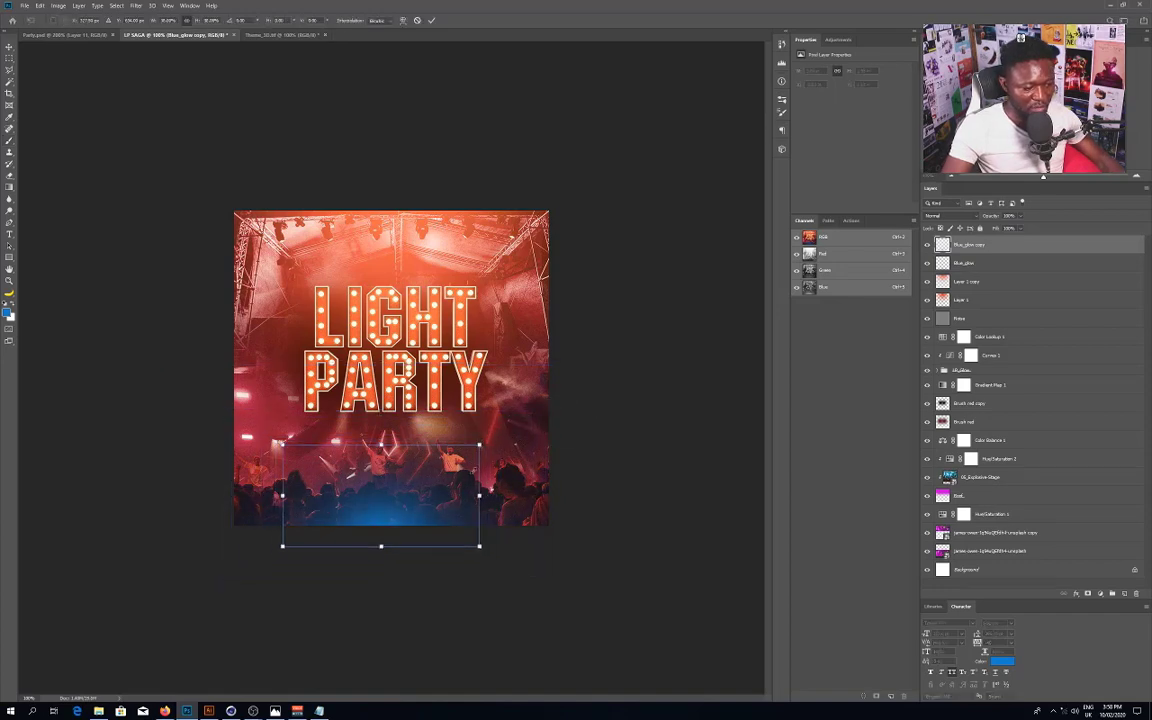
pyautogui.moveTo(396, 511); pyautogui.dragTo(397, 535)
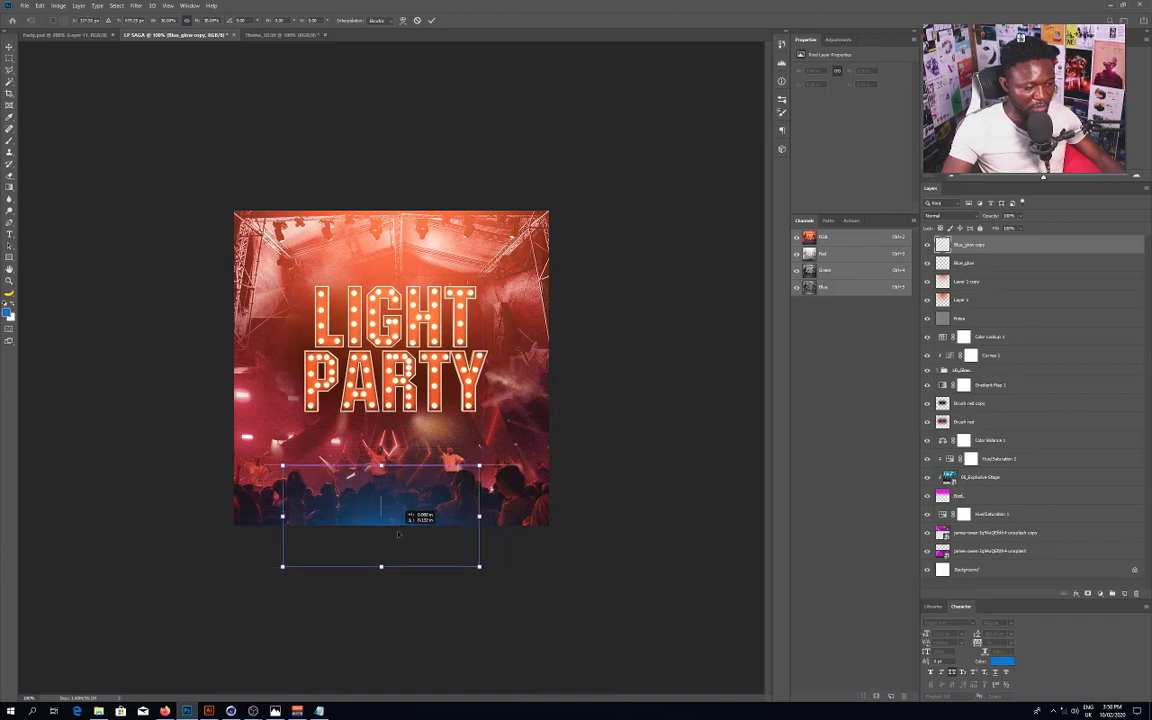
pyautogui.press('Return')
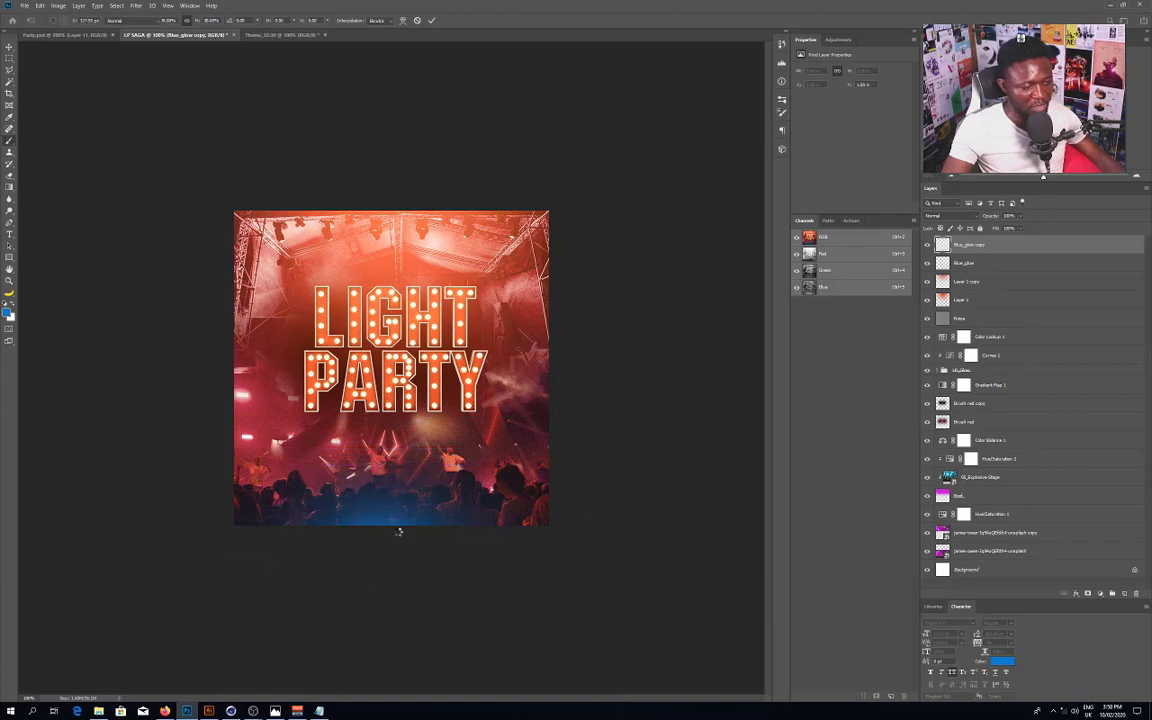
pyautogui.press('v')
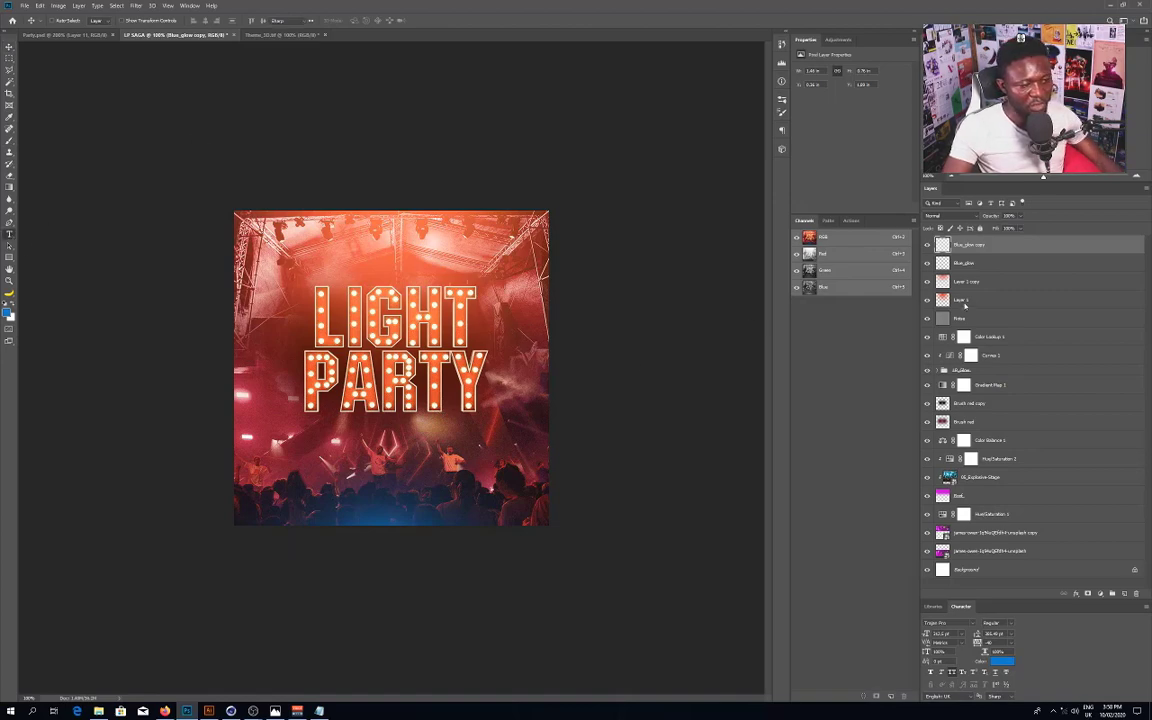
pyautogui.press('t')
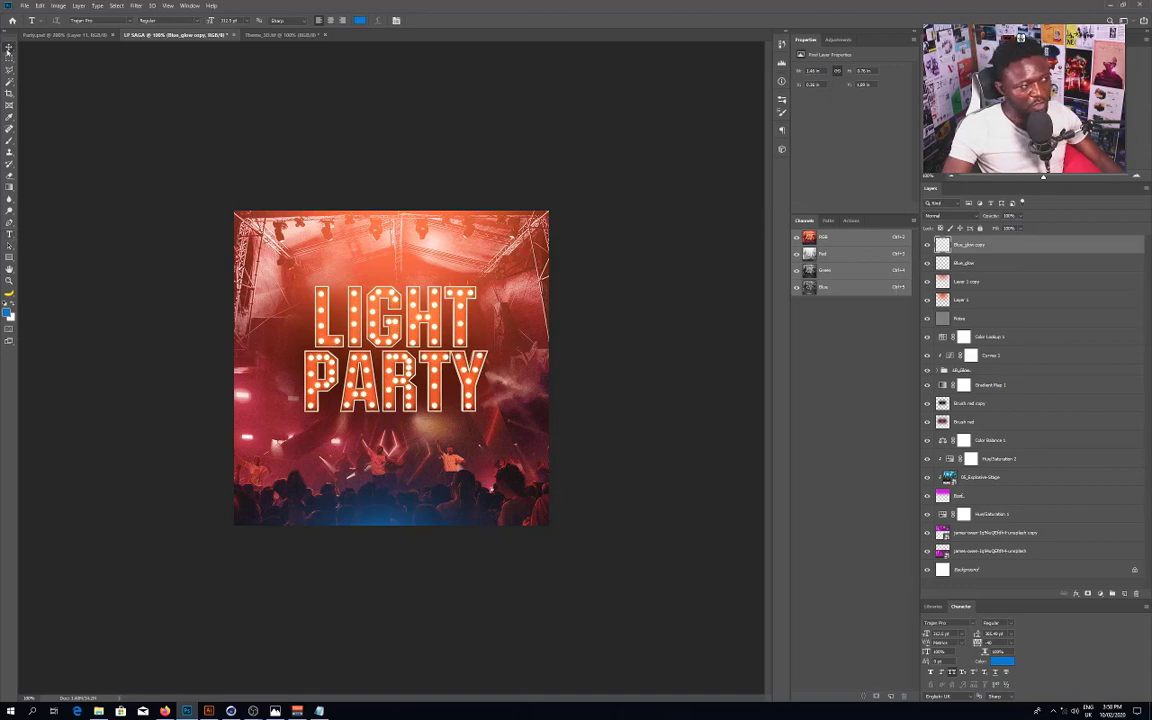
pyautogui.press('v')
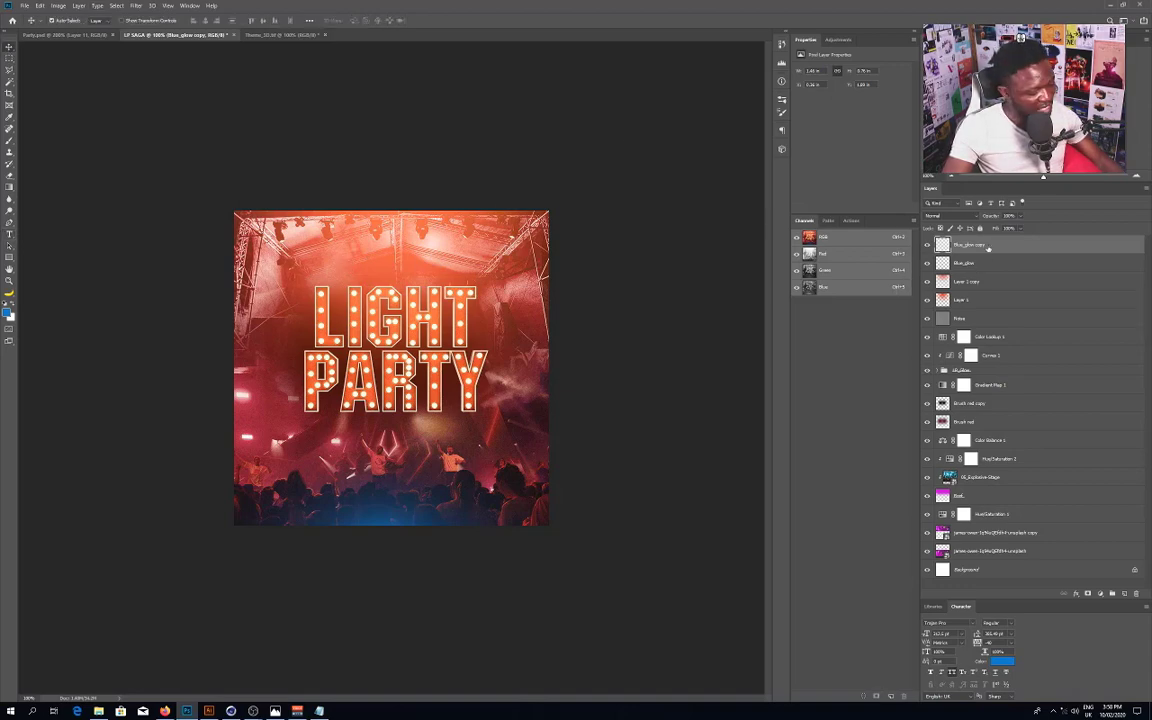
# Step: Stamp all visible layers into a new top layer and open it in the Camera Raw Filter
pyautogui.hotkey('ctrl', 'shift', 'alt', 'e')
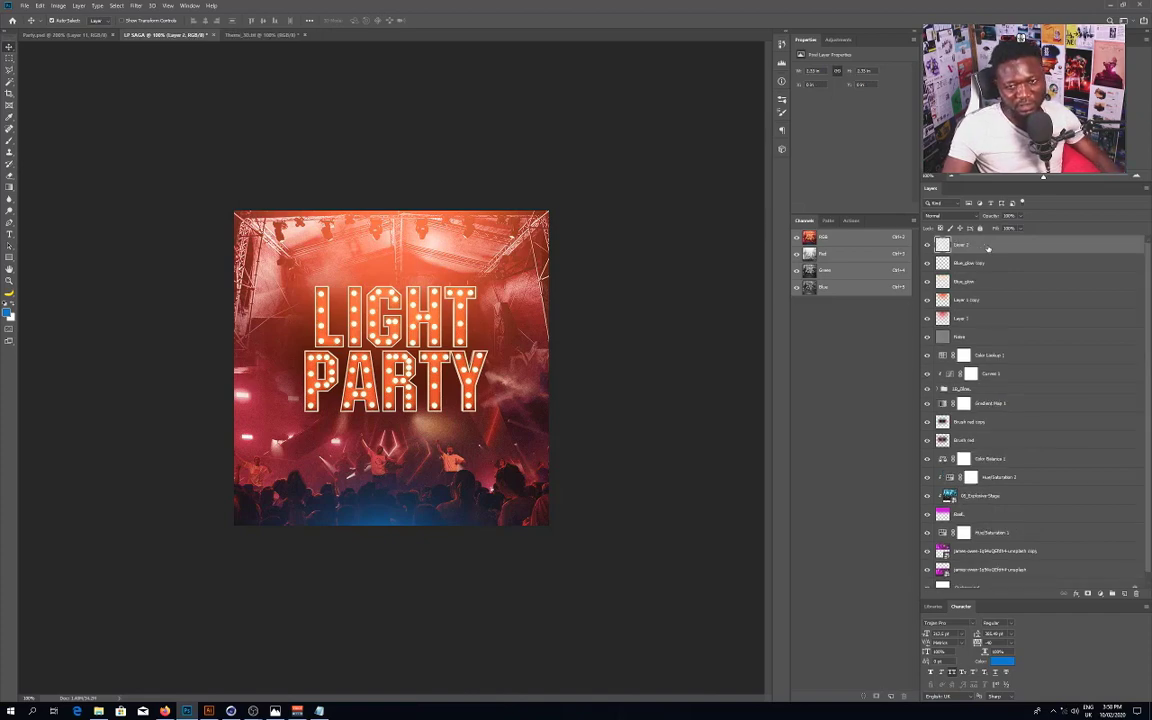
pyautogui.click(136, 6)
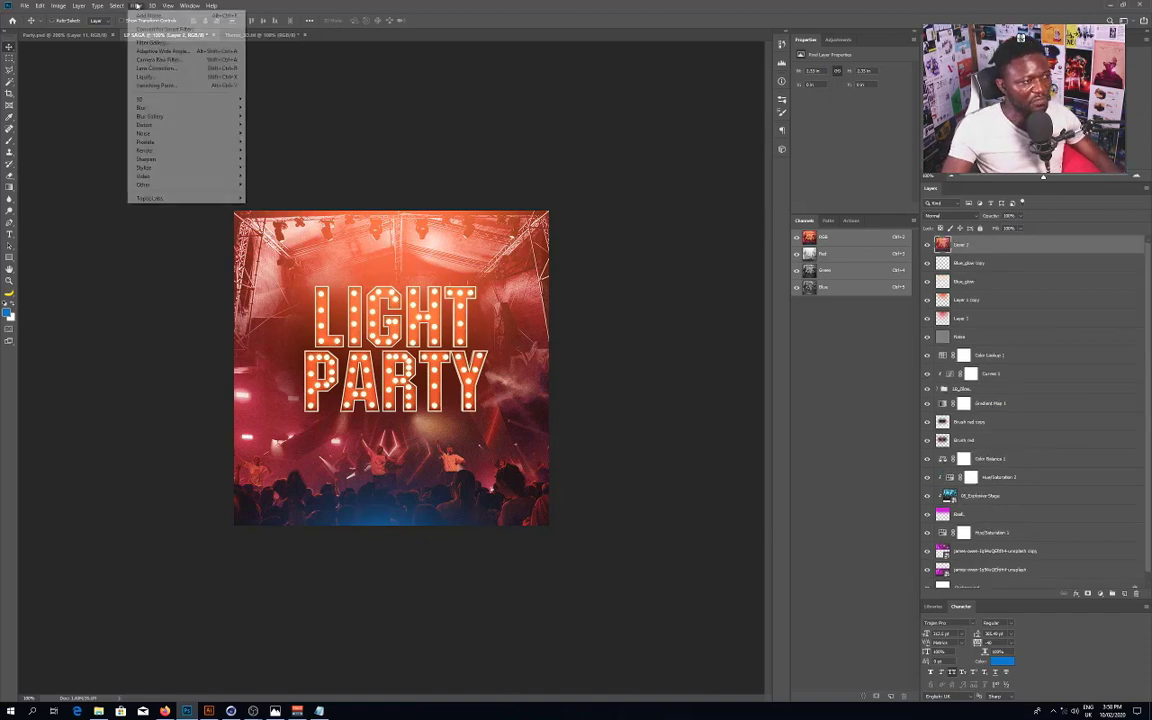
pyautogui.click(180, 61)
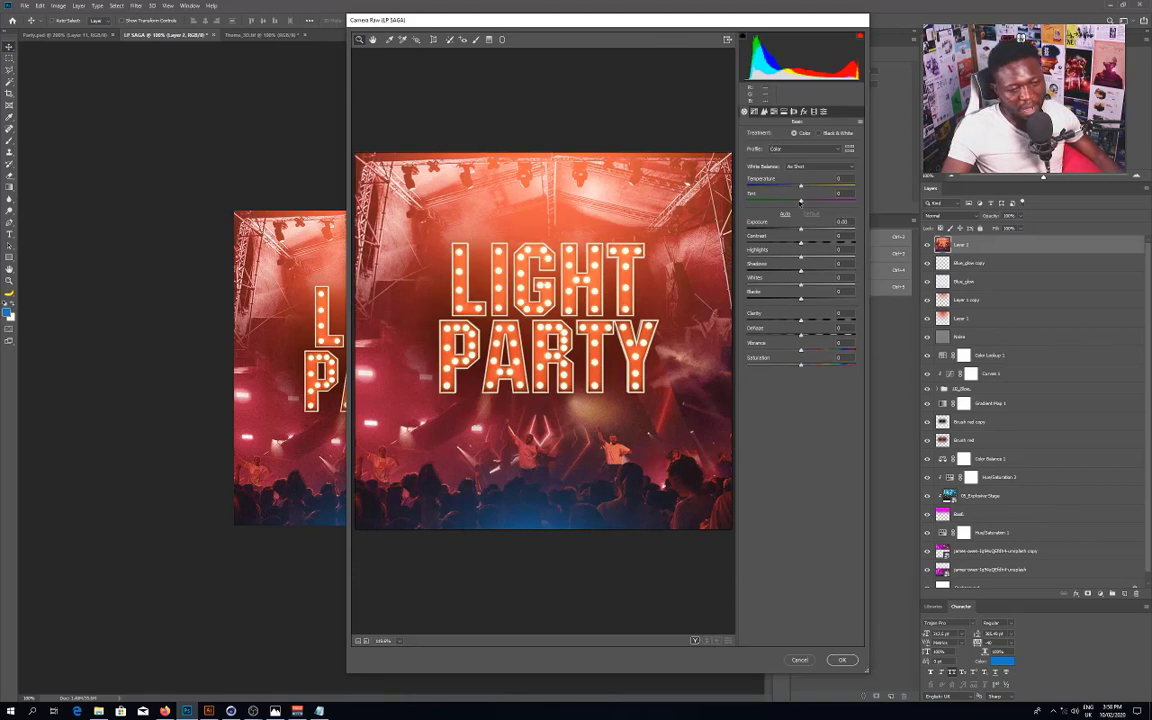
pyautogui.moveTo(577, 23); pyautogui.dragTo(456, 46)
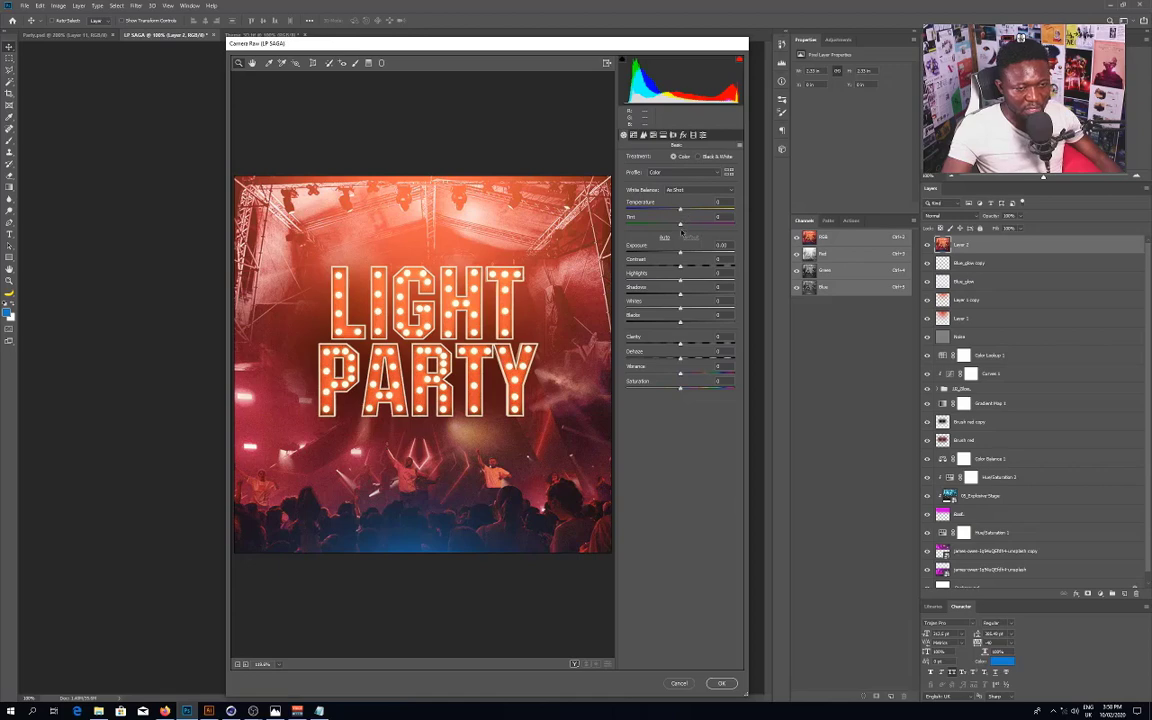
# Step: Set Exposure to +0.45, Highlights to -33, Shadows to -44, Clarity to +17 and Dehaze to about +13 in the basic adjustments
pyautogui.moveTo(680, 255); pyautogui.dragTo(686, 255)
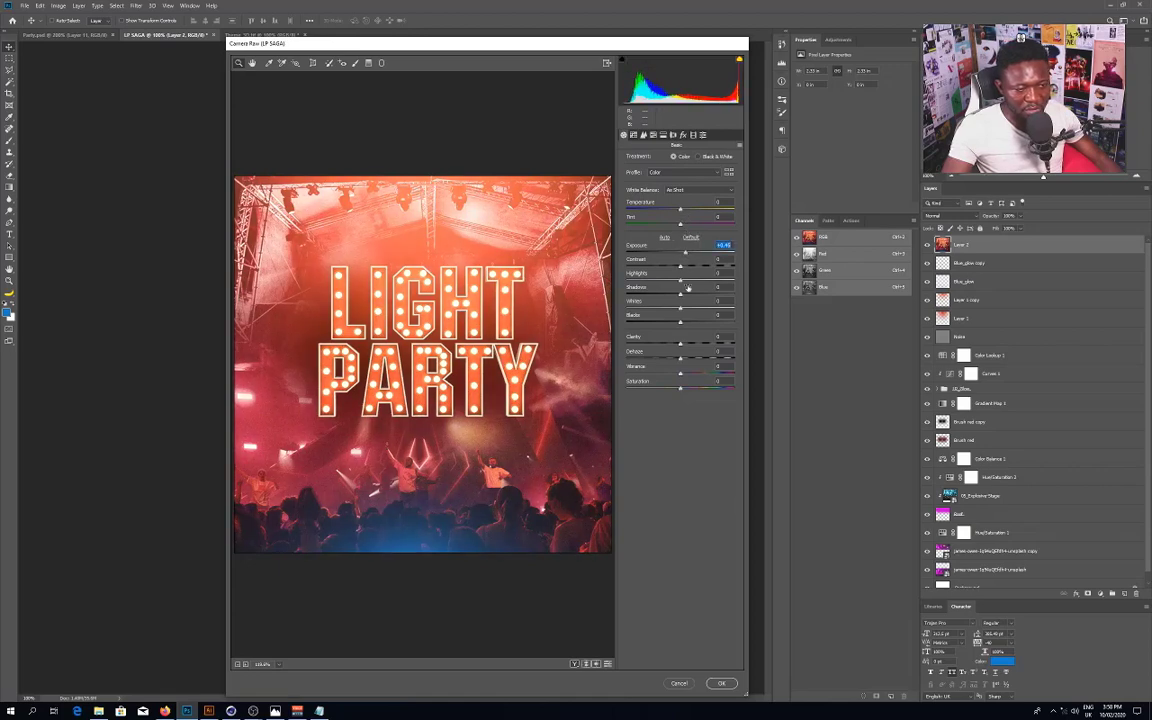
pyautogui.moveTo(680, 279); pyautogui.dragTo(660, 281)
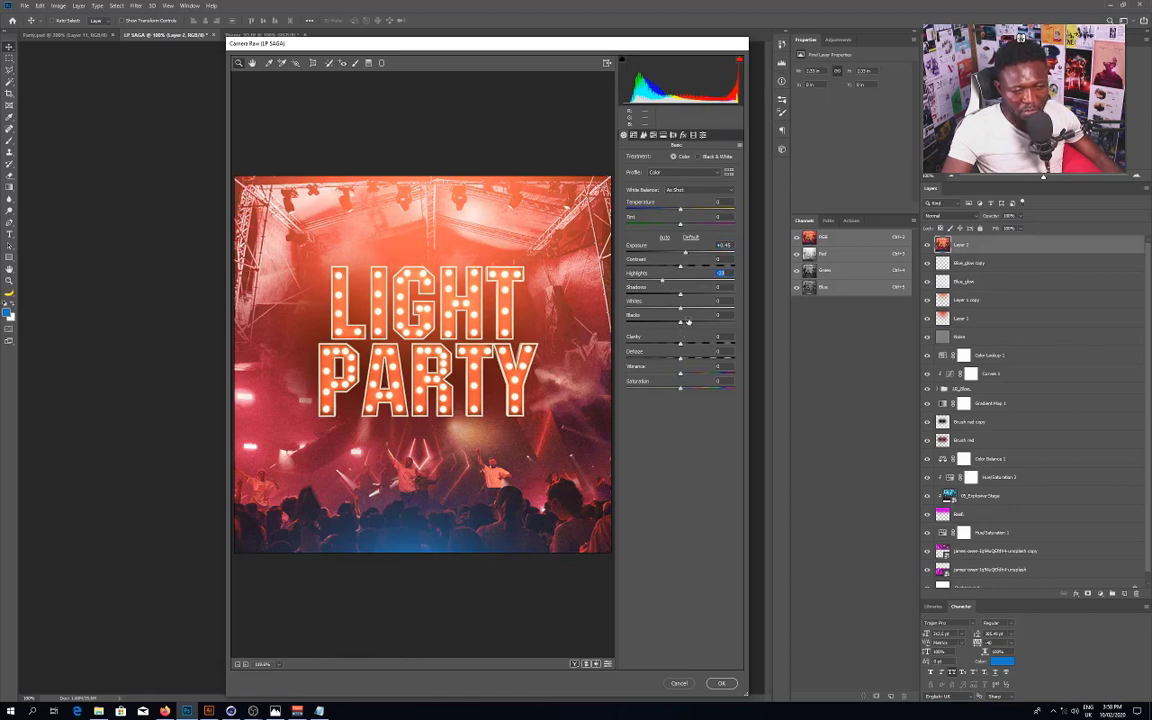
pyautogui.moveTo(680, 294)
pyautogui.mouseDown()
pyautogui.moveTo(701, 293)
pyautogui.moveTo(659, 295)
pyautogui.mouseUp()
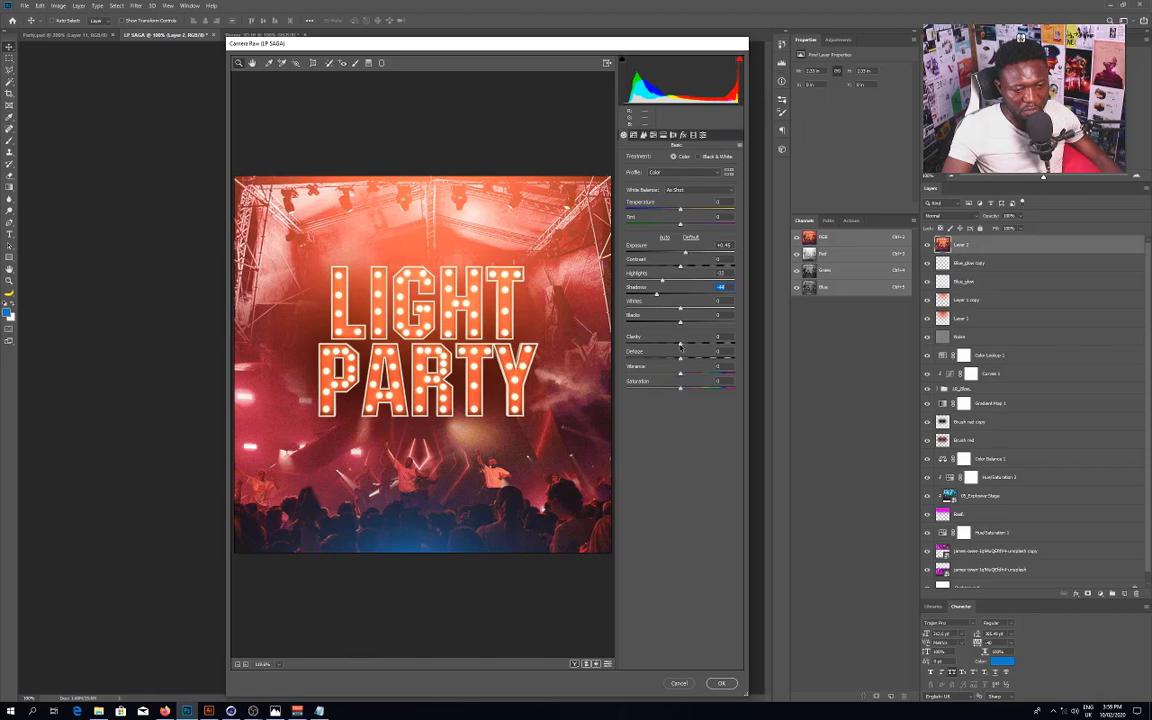
pyautogui.moveTo(680, 345); pyautogui.dragTo(690, 344)
pyautogui.moveTo(682, 358); pyautogui.dragTo(688, 360)
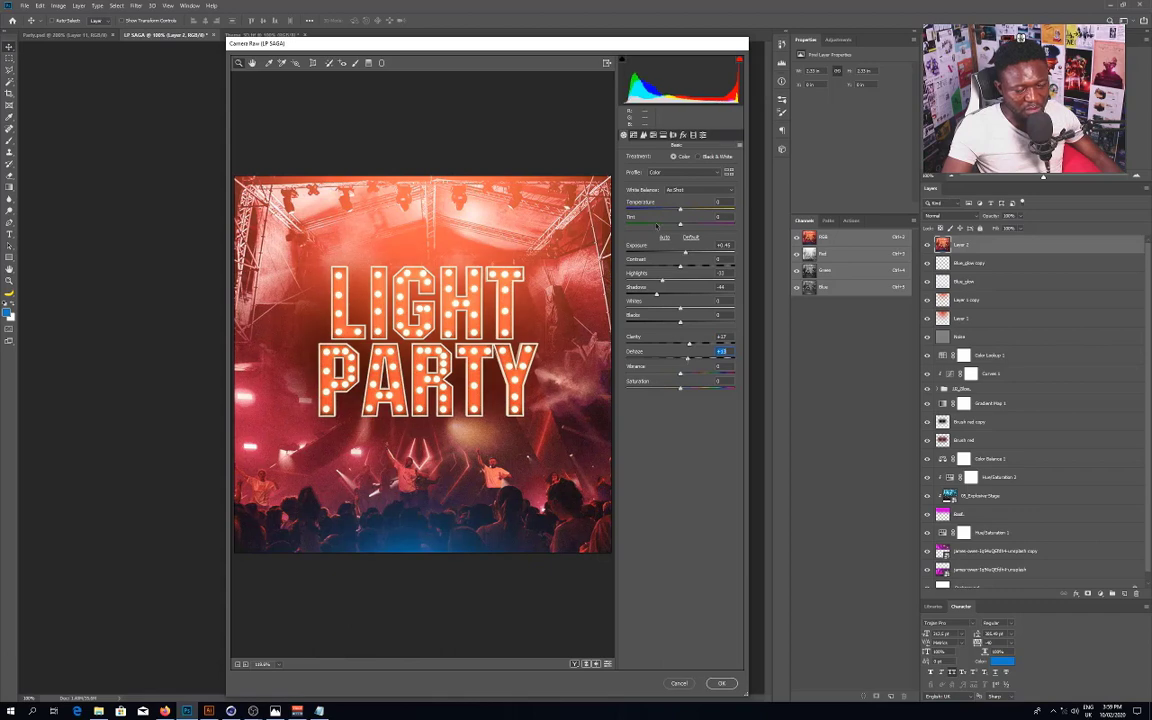
# Step: Set the Camera Raw sharpening amount to 17 and open the HSL adjustments
pyautogui.click(643, 134)
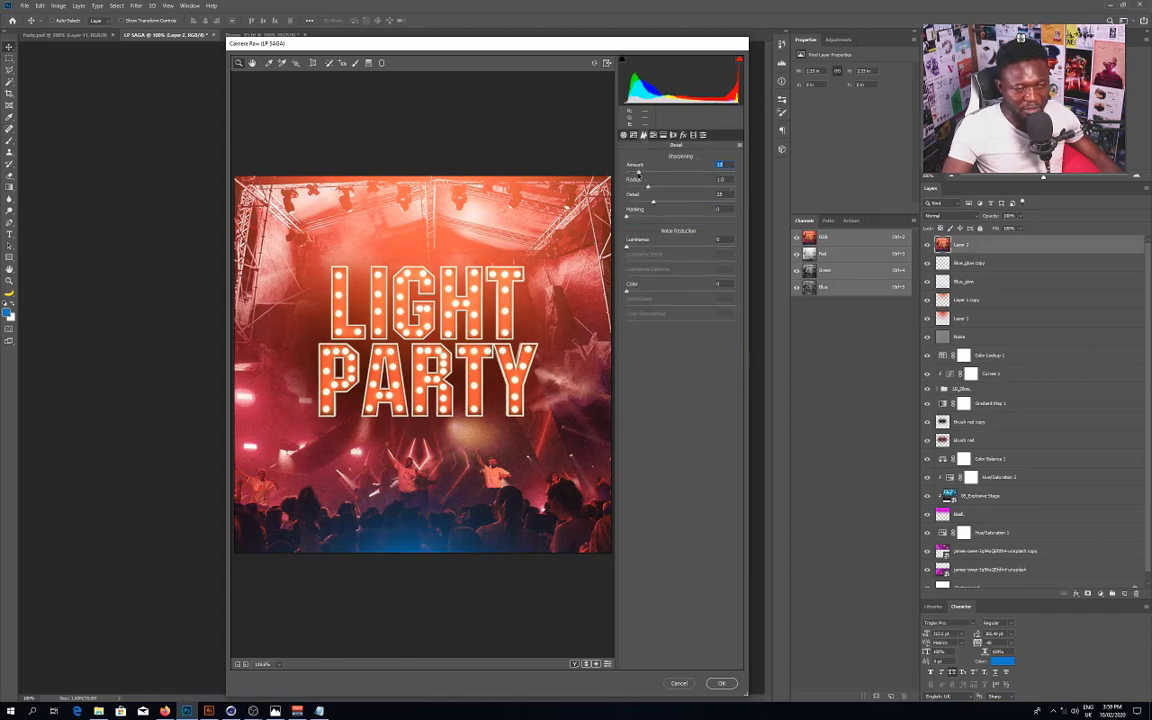
pyautogui.click(623, 135)
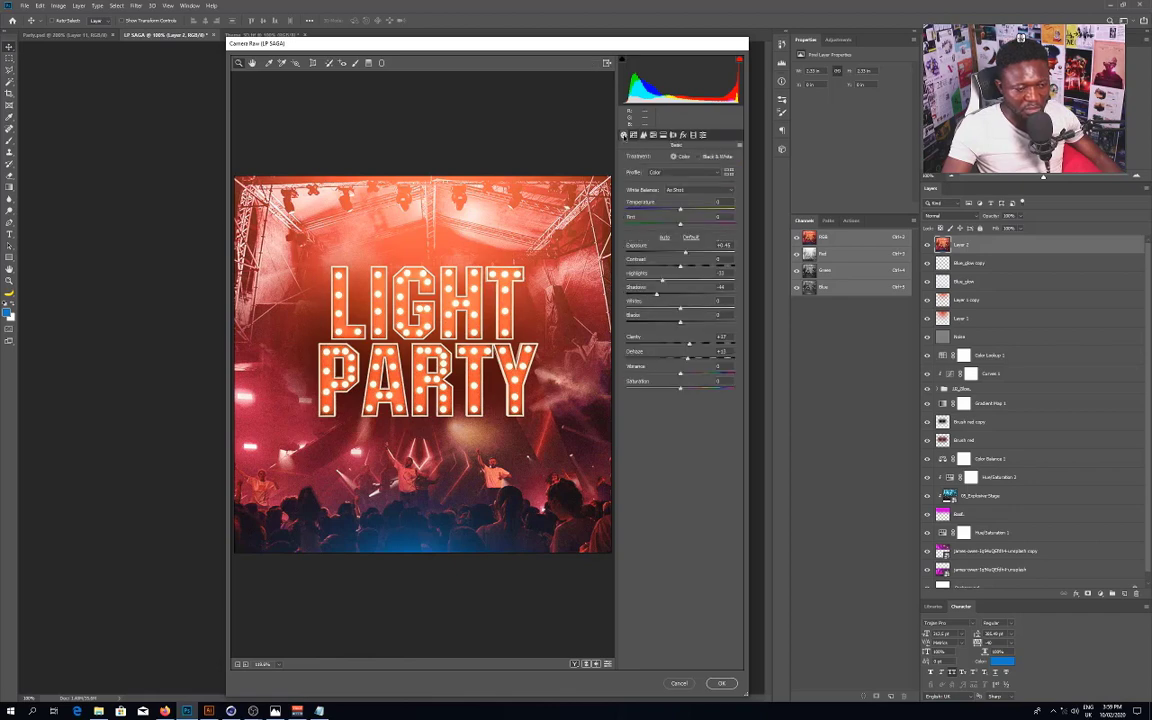
pyautogui.click(643, 134)
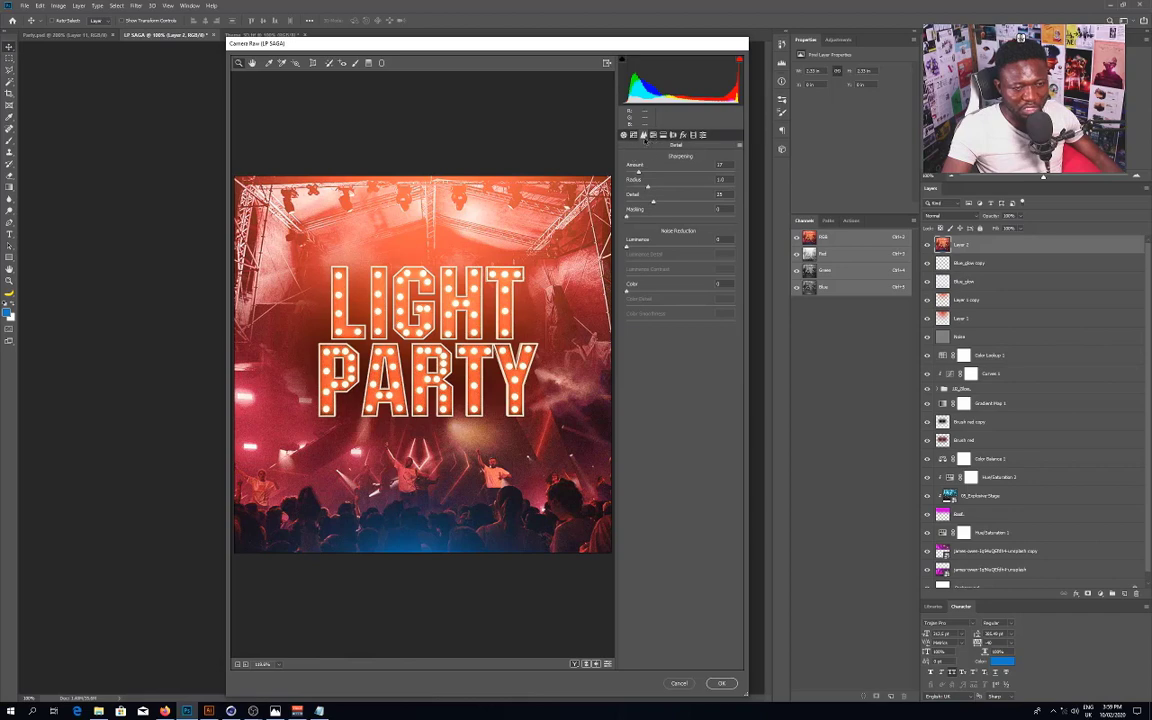
pyautogui.click(653, 135)
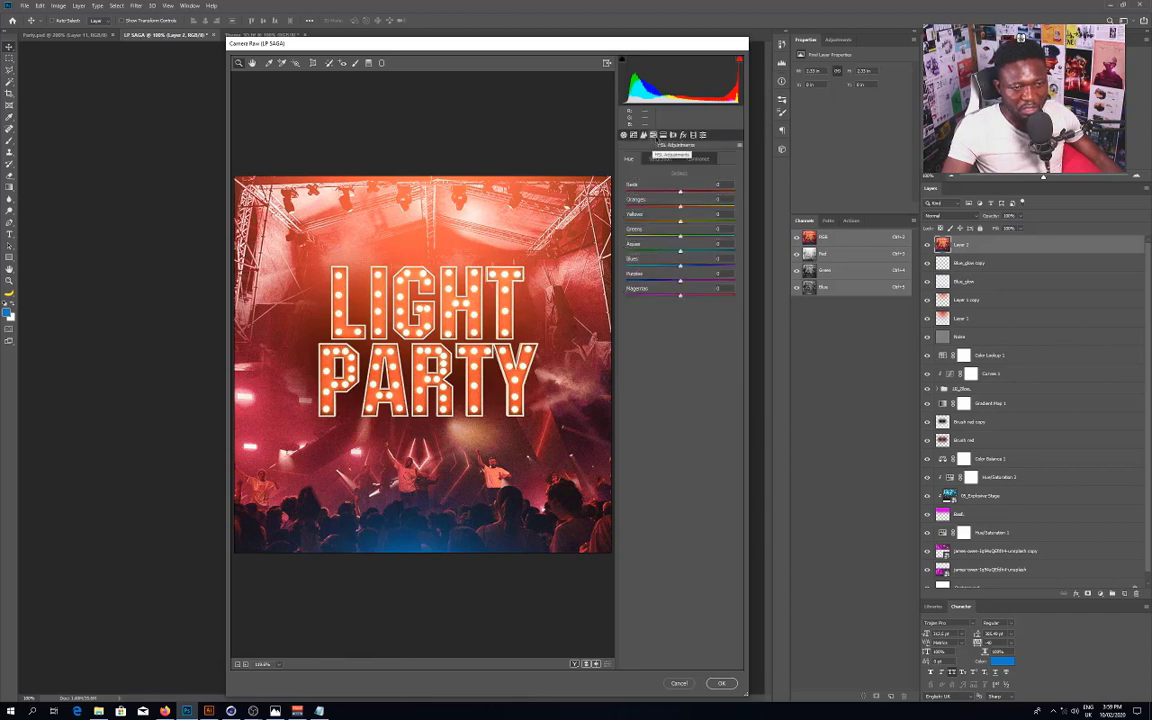
# Step: Tint the shadows in Split Toning with hue about 45 and saturation about 20, apply Camera Raw and compare the grade before and after
pyautogui.click(662, 135)
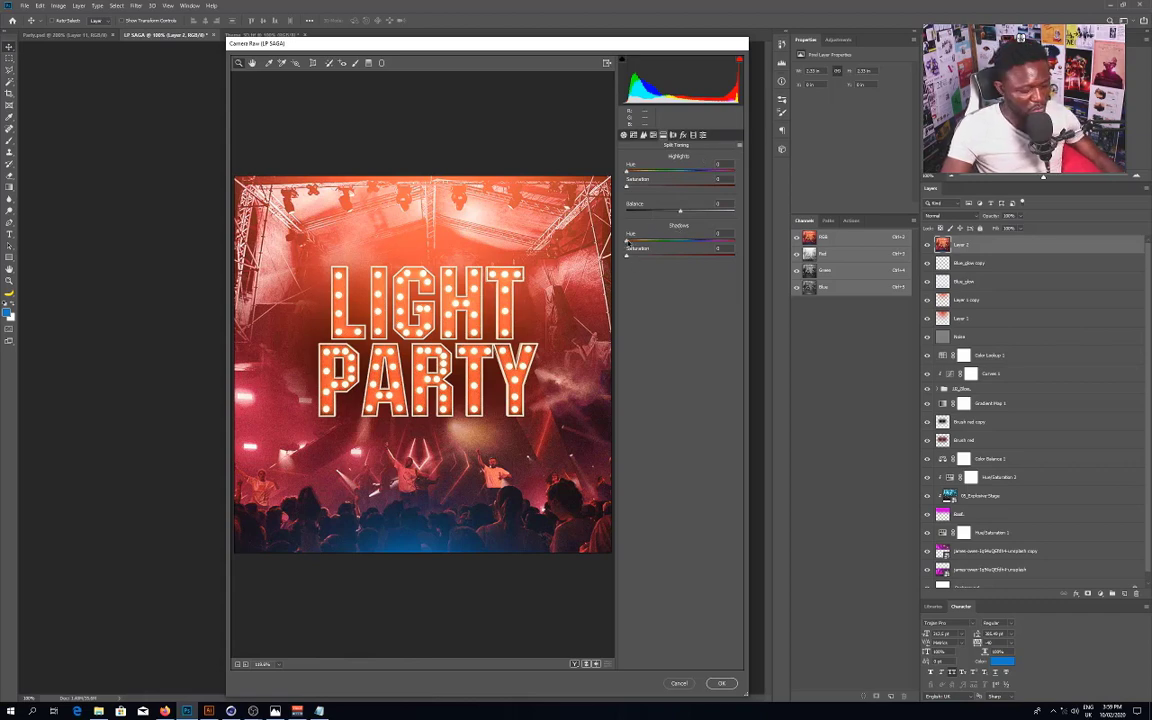
pyautogui.moveTo(627, 241); pyautogui.dragTo(640, 241)
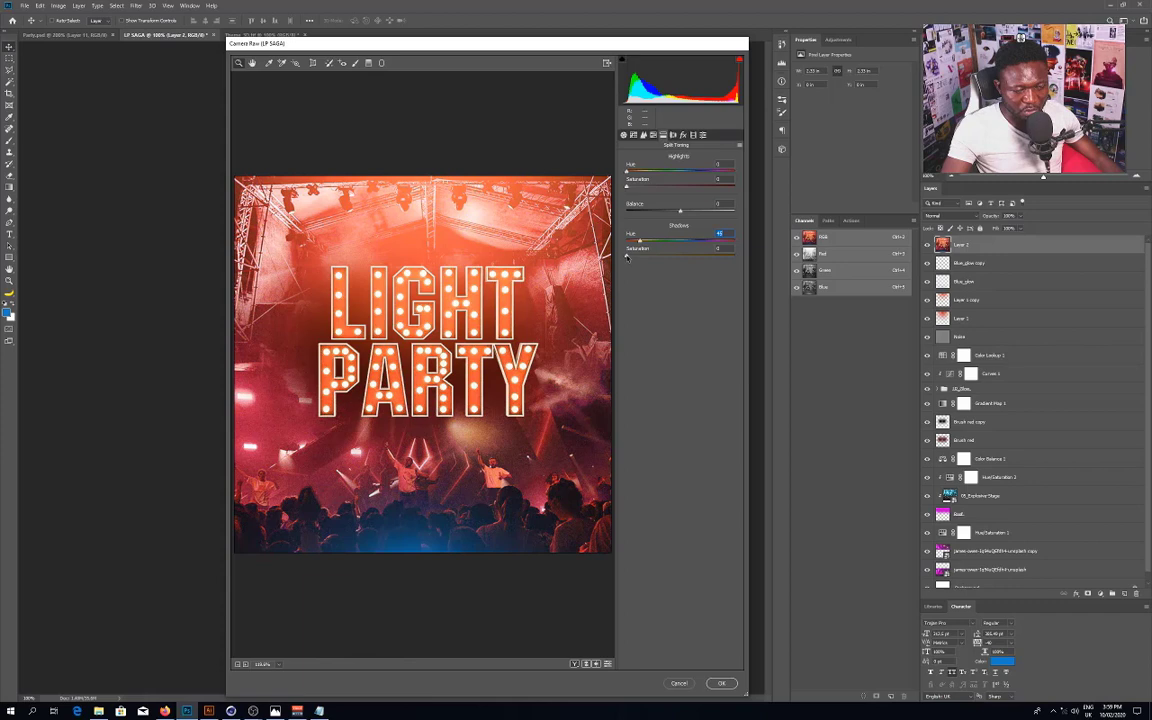
pyautogui.moveTo(632, 256); pyautogui.dragTo(652, 256)
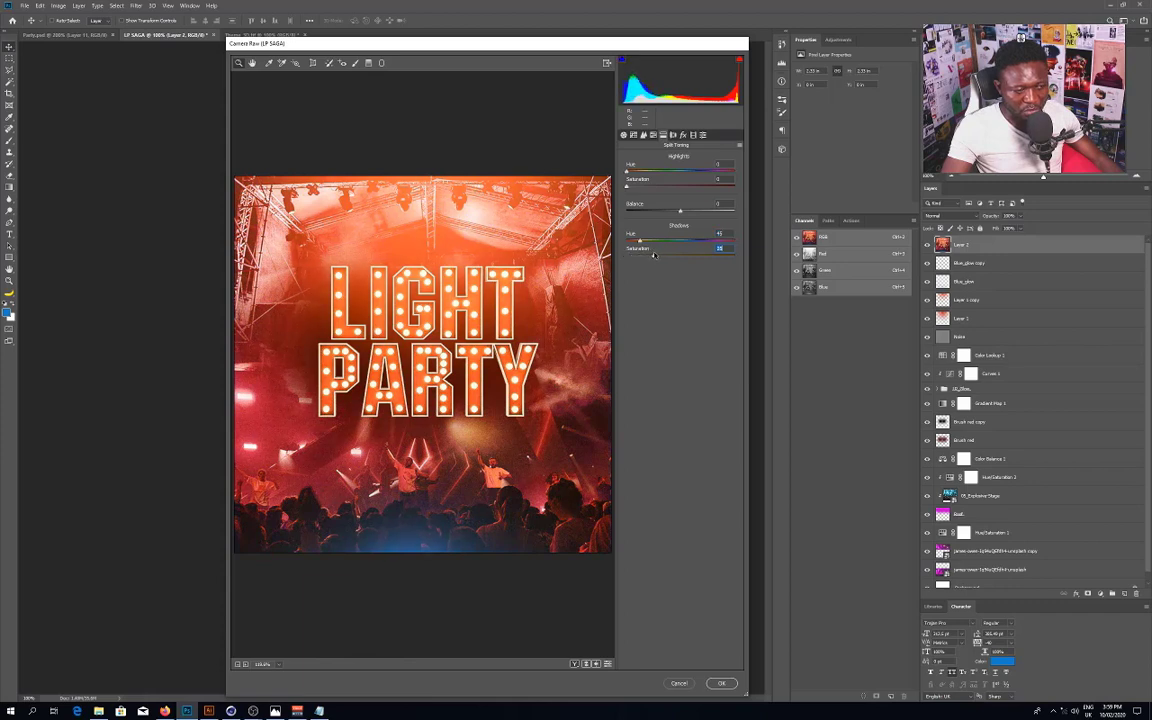
pyautogui.moveTo(657, 254)
pyautogui.mouseDown()
pyautogui.moveTo(677, 256)
pyautogui.moveTo(648, 257)
pyautogui.mouseUp()
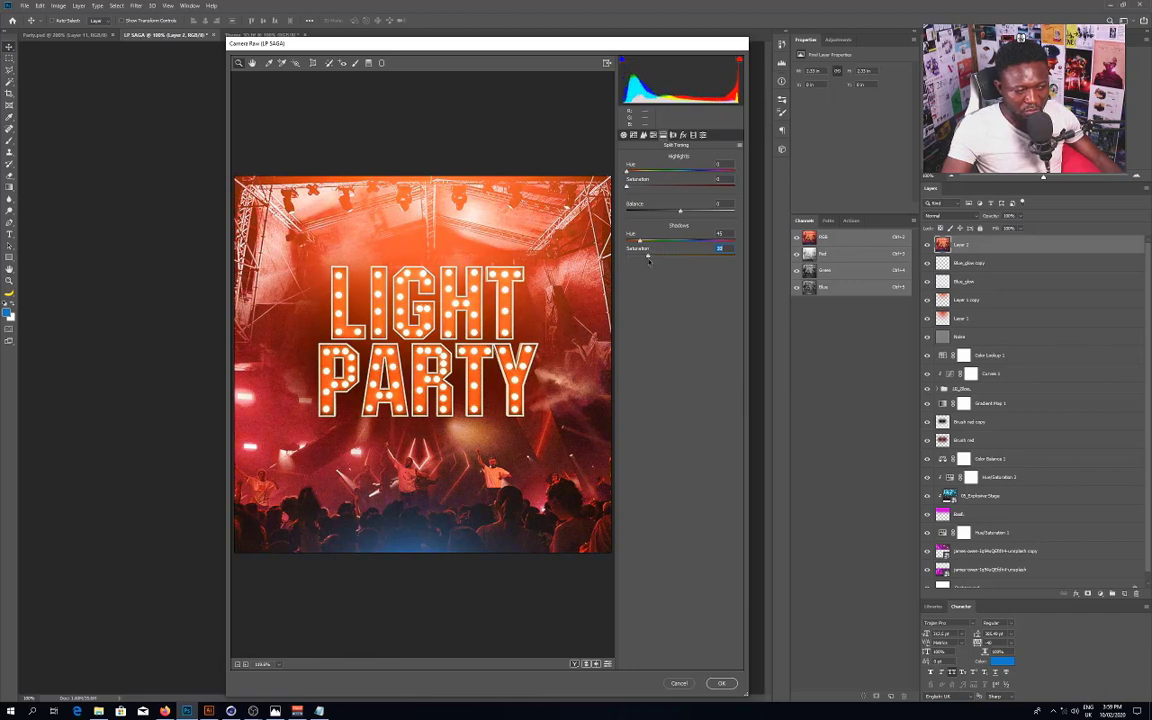
pyautogui.click(722, 683)
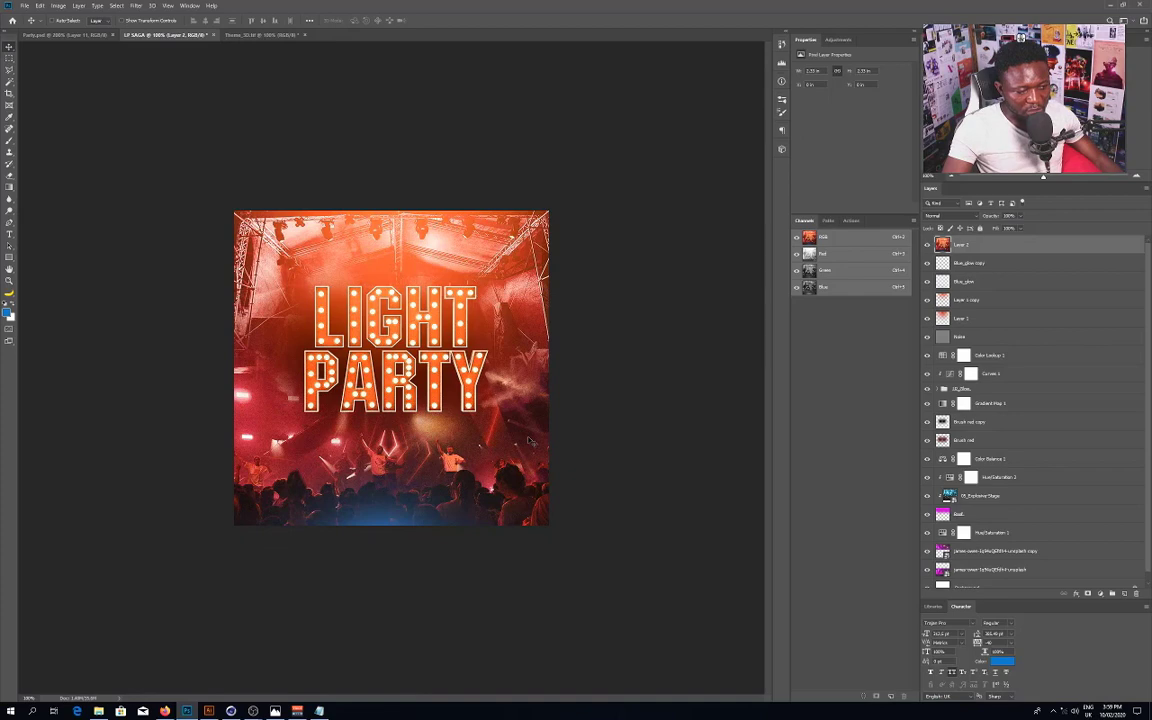
pyautogui.click(927, 245)
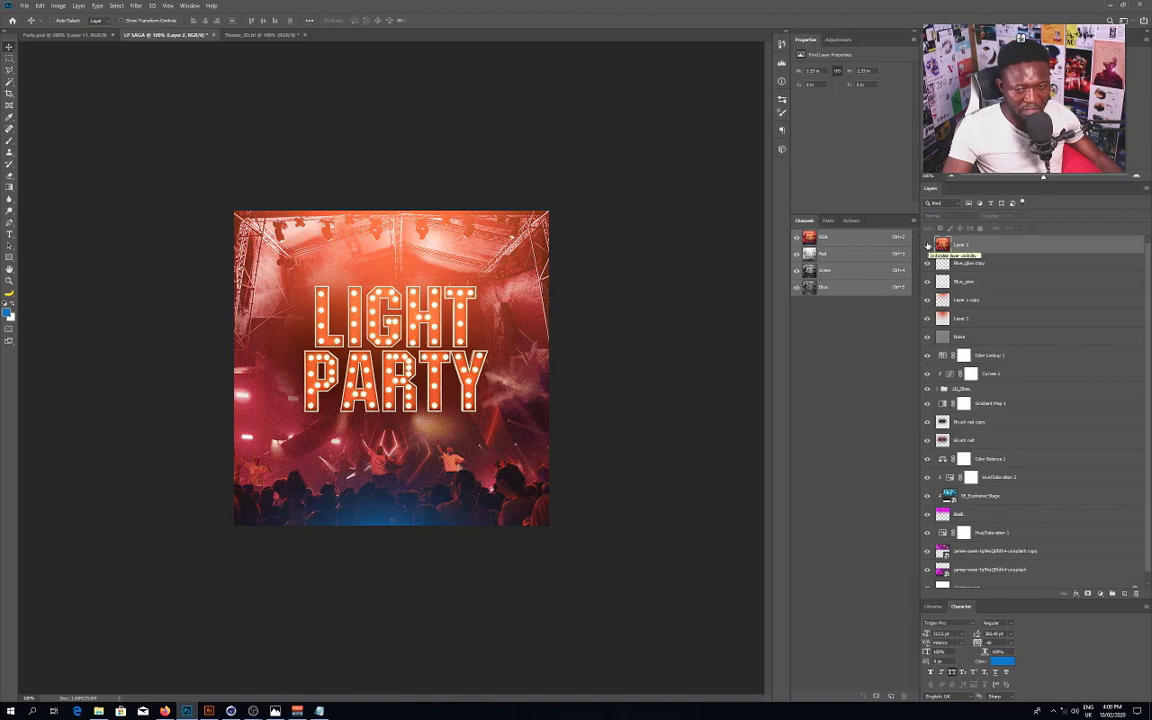
pyautogui.click(927, 245)
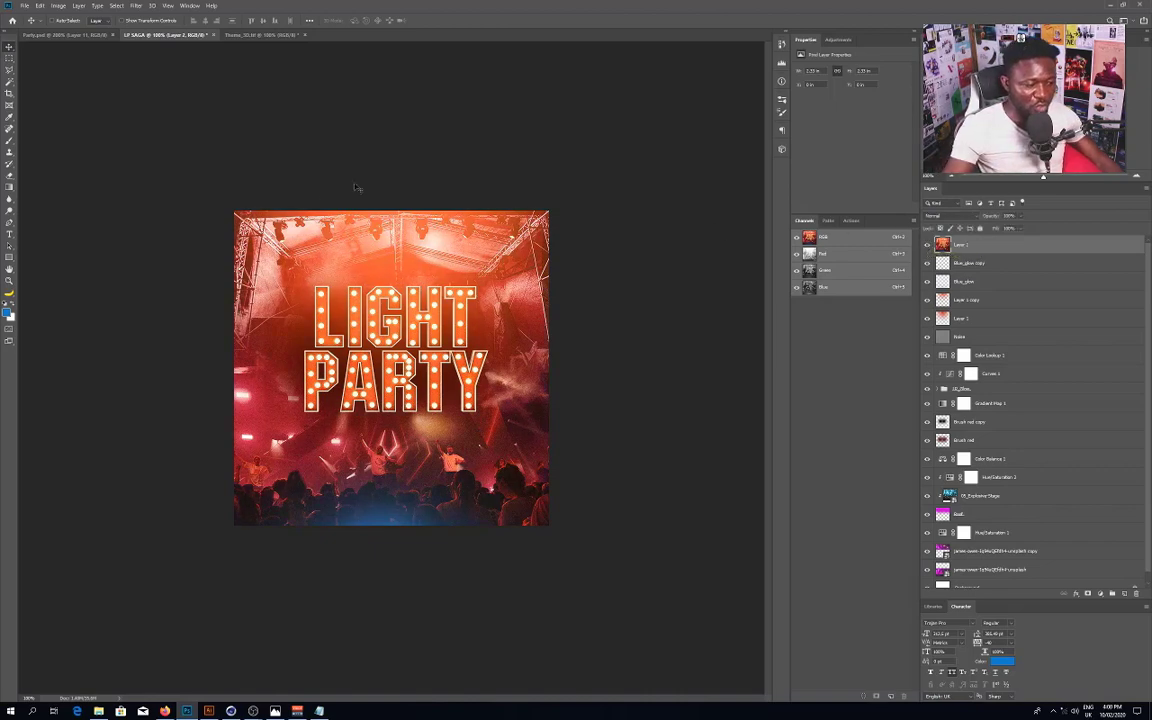
# Step: Start a new text line just above the LIGHT PARTY title and set its font size to 12 pt
pyautogui.click(8, 234)
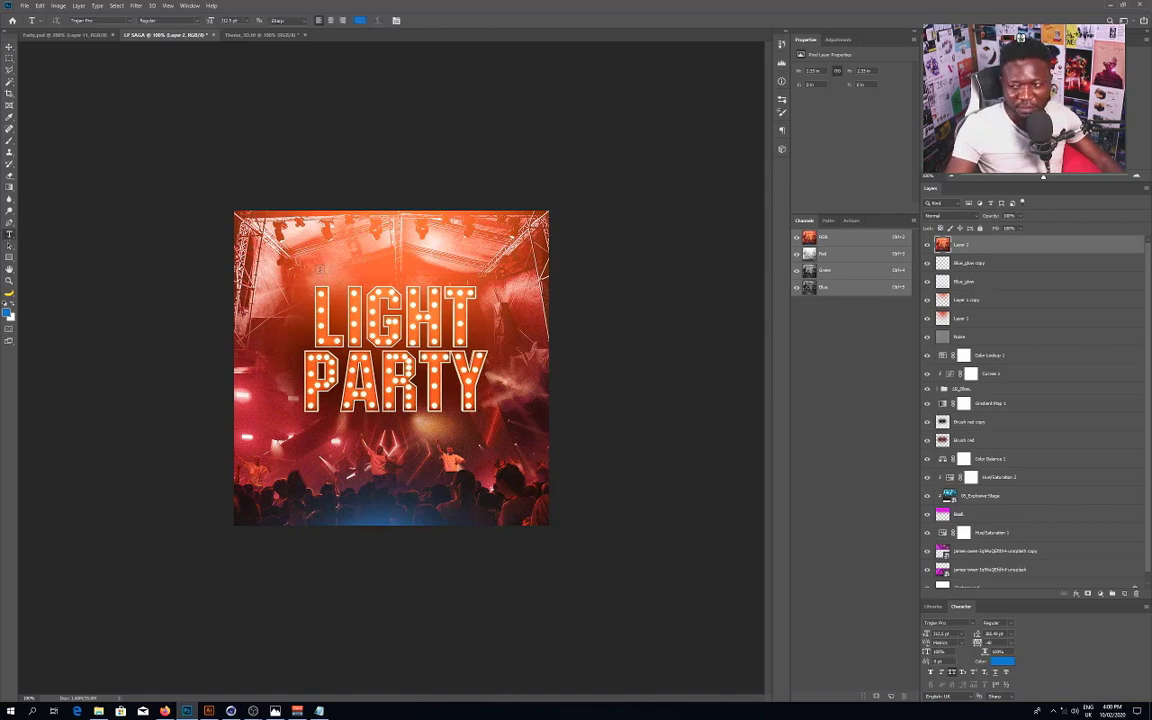
pyautogui.click(316, 300)
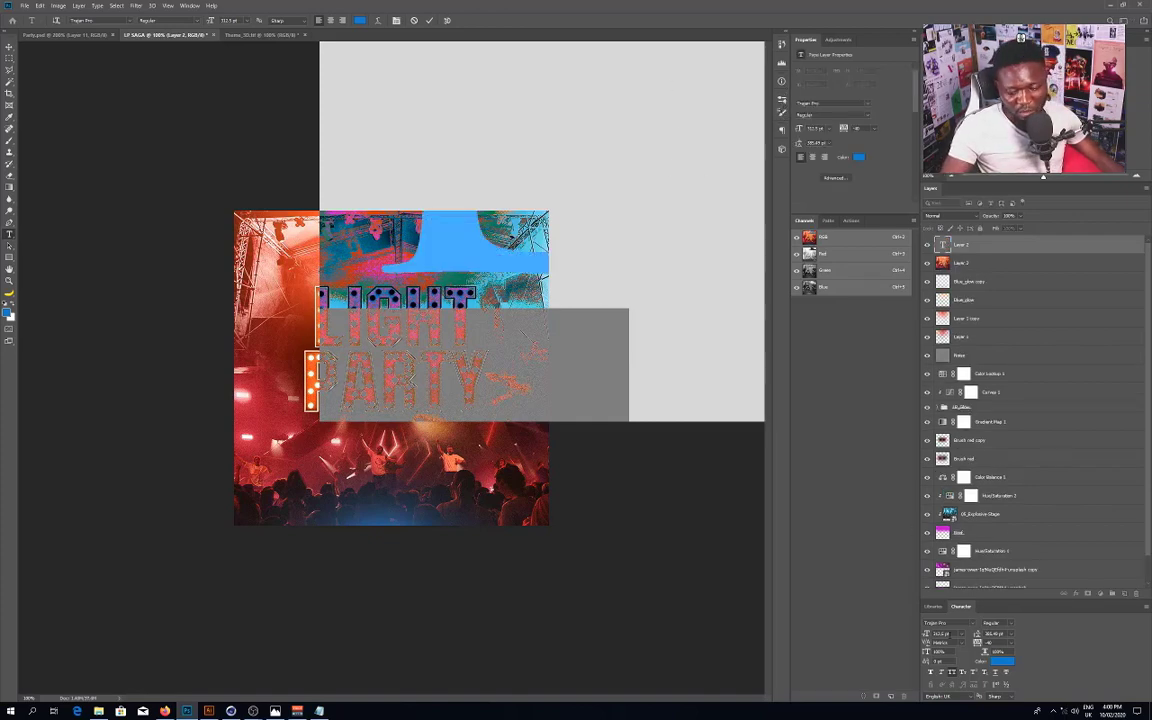
pyautogui.click(943, 633)
pyautogui.write('12')
pyautogui.press('Return')
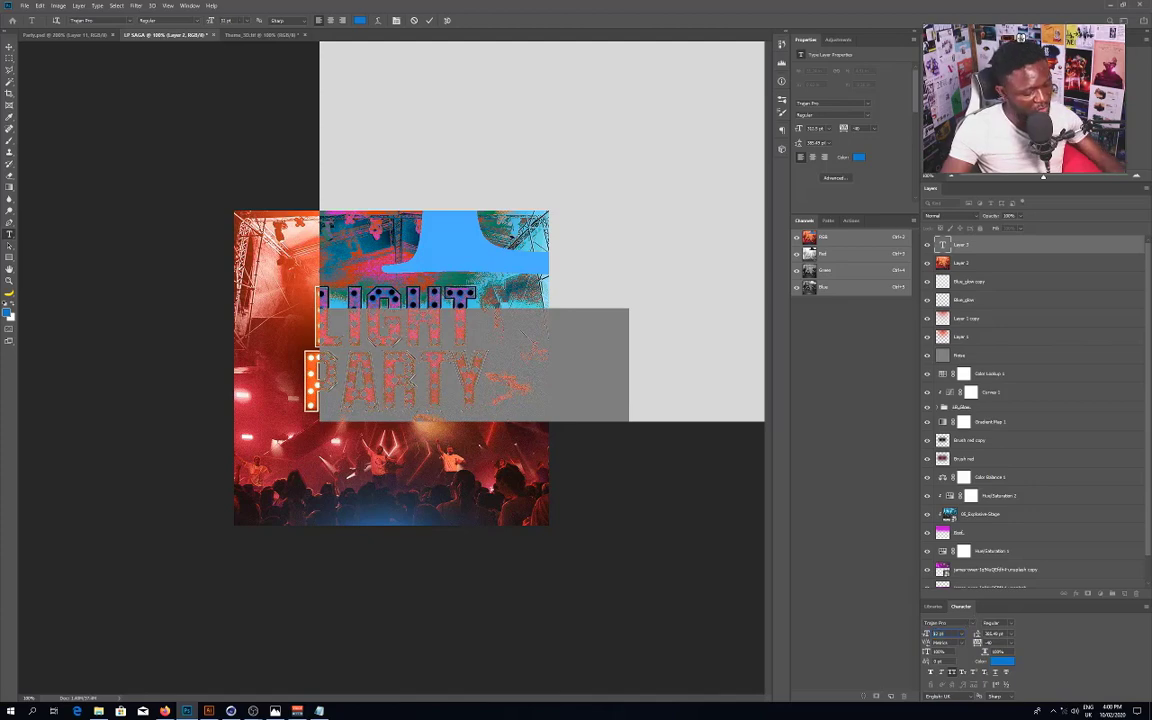
# Step: Set the placeholder text's font to Myriad Set Pro in the Semibold style
pyautogui.click(825, 103)
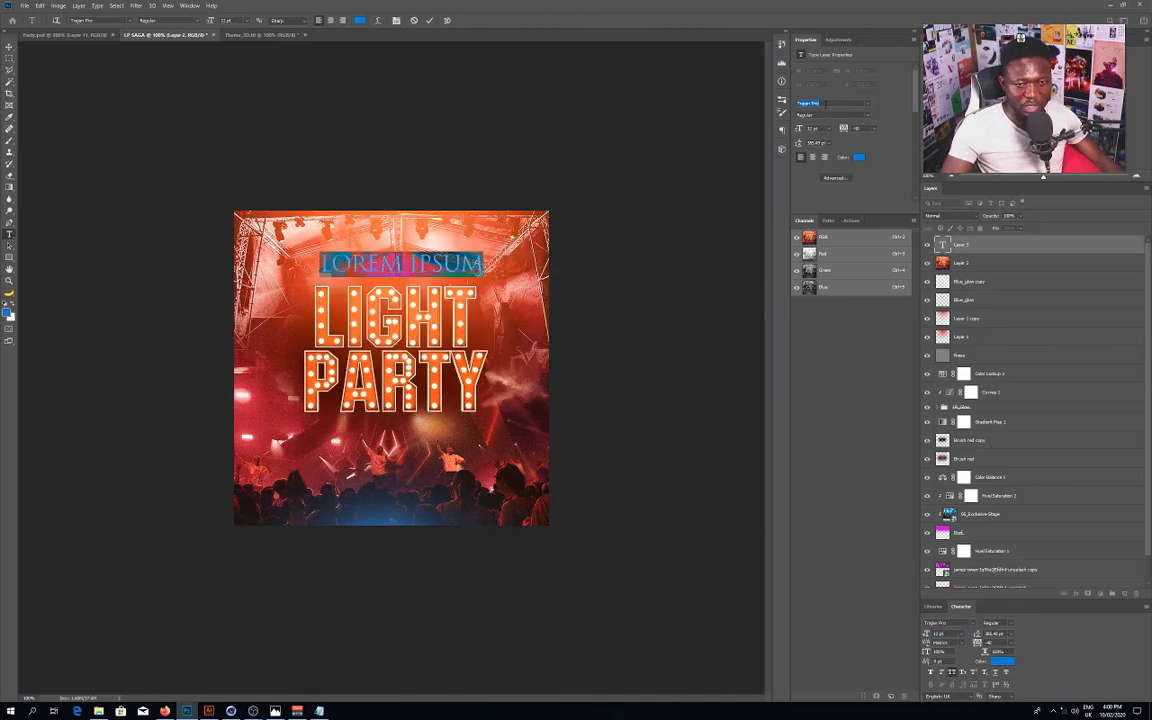
pyautogui.click(866, 103)
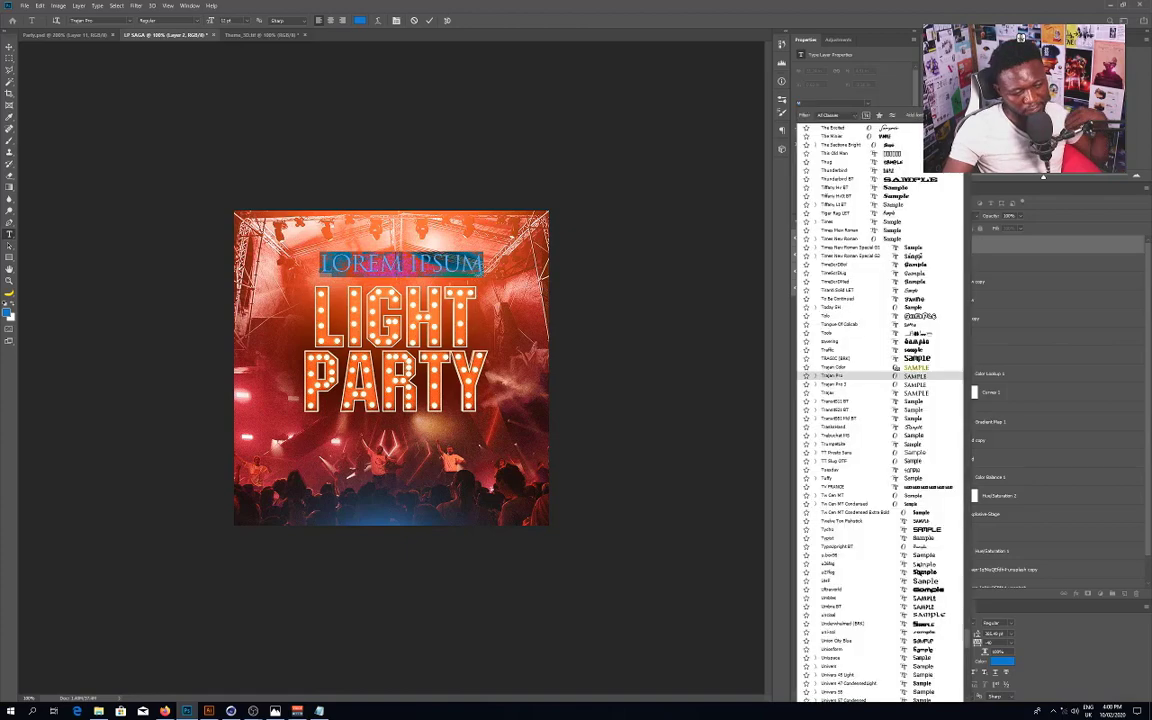
pyautogui.write('m')
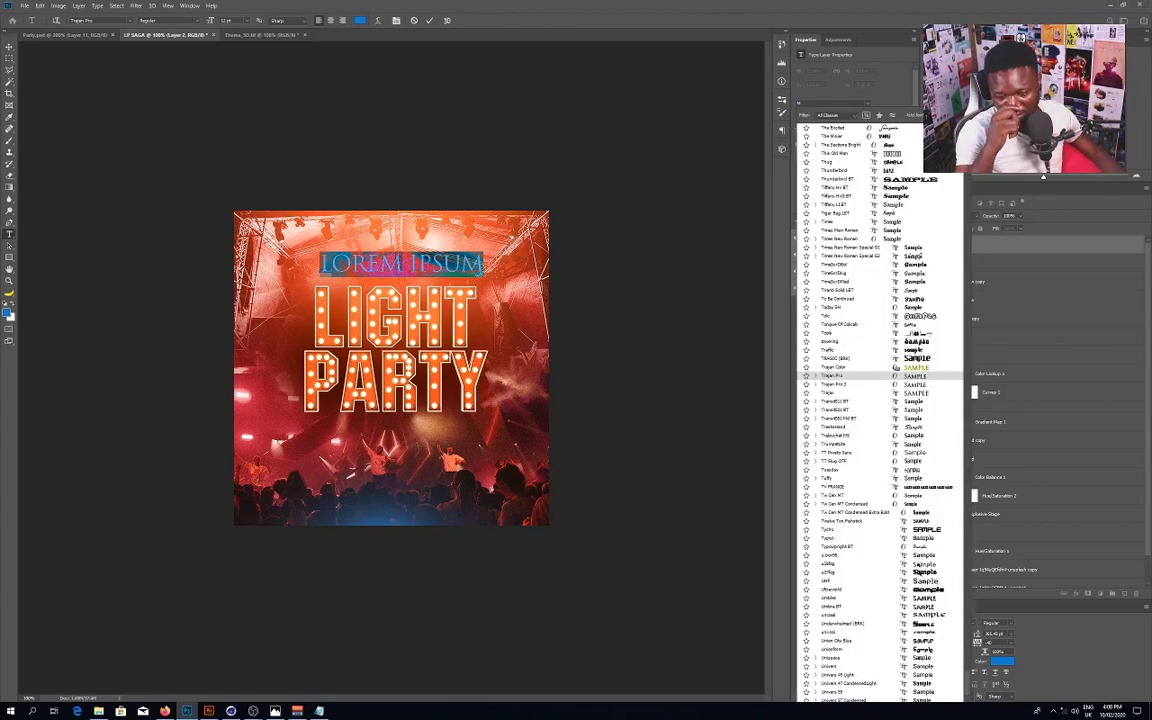
pyautogui.scroll(-10, 880, 410)
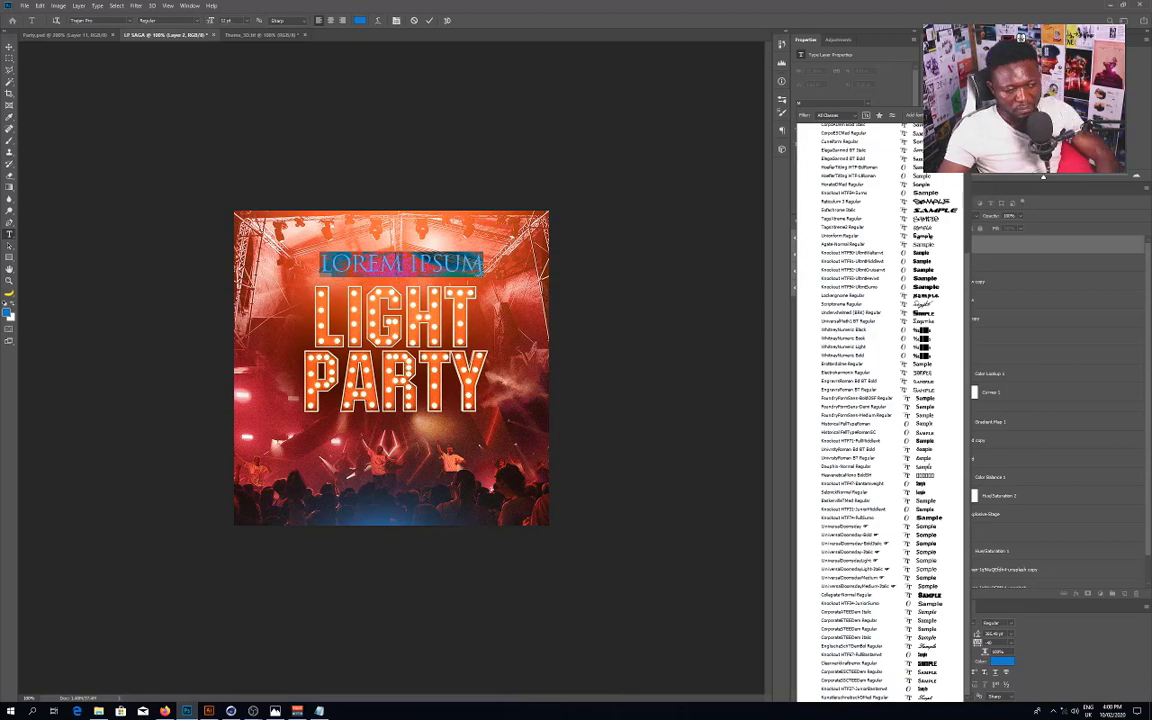
pyautogui.scroll(-10, 880, 410)
pyautogui.write('YRIAD')
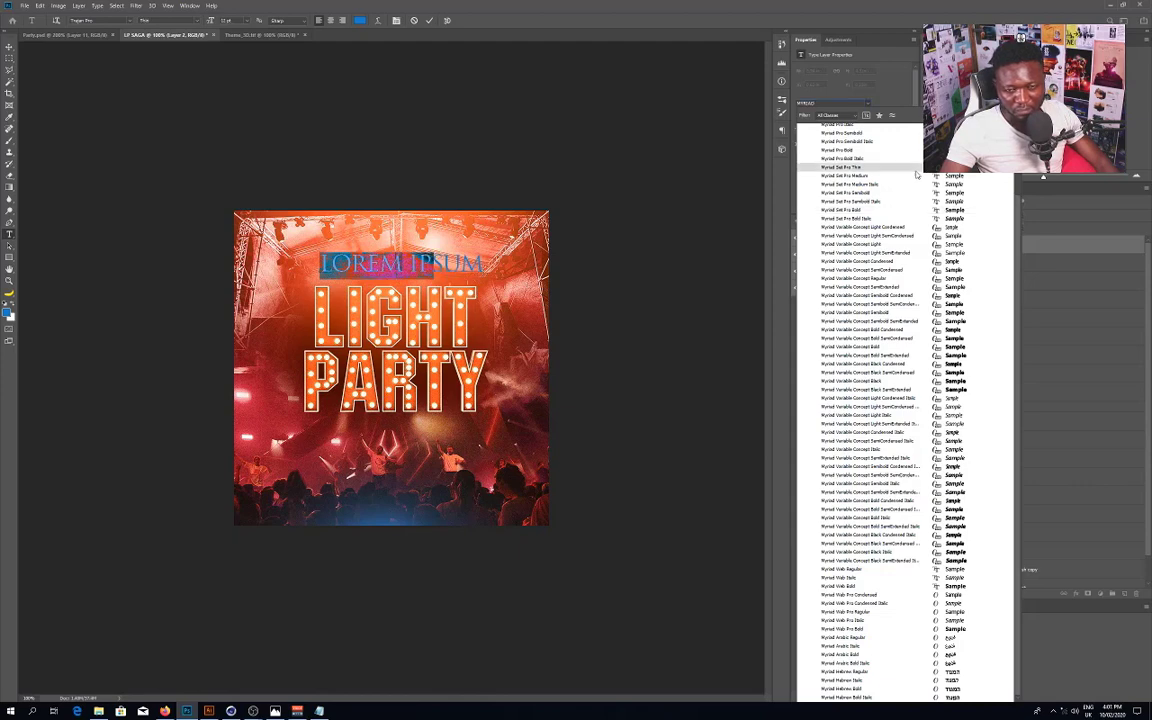
pyautogui.press('Escape')
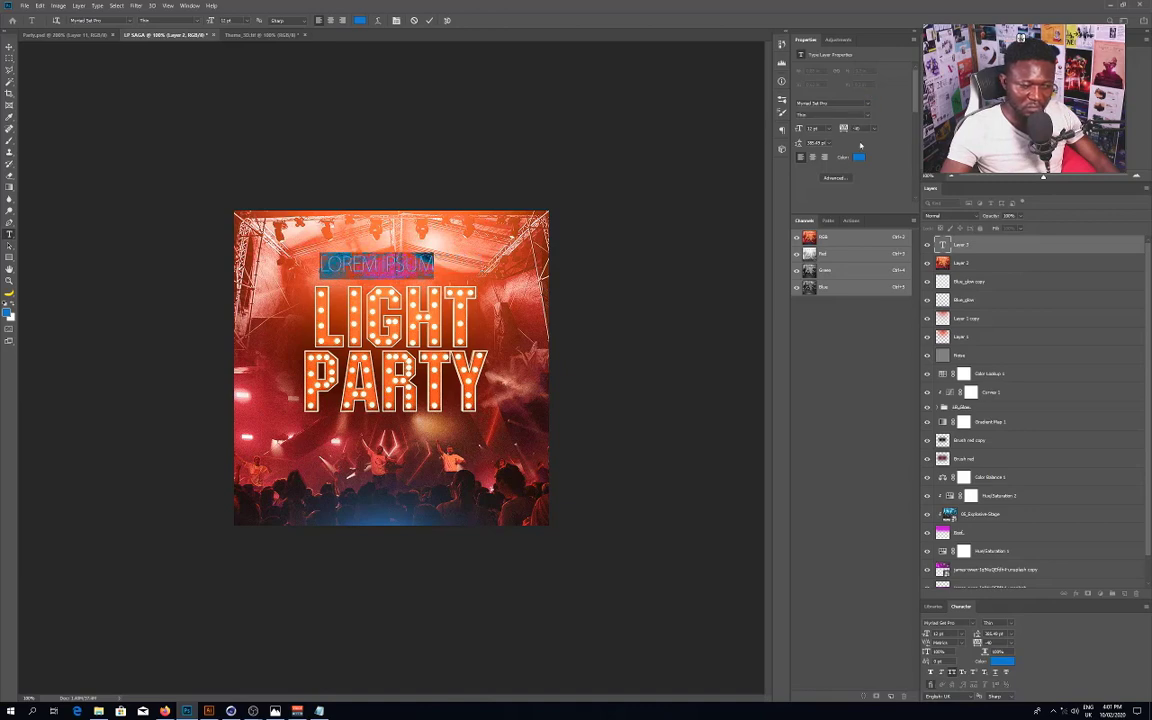
pyautogui.click(869, 116)
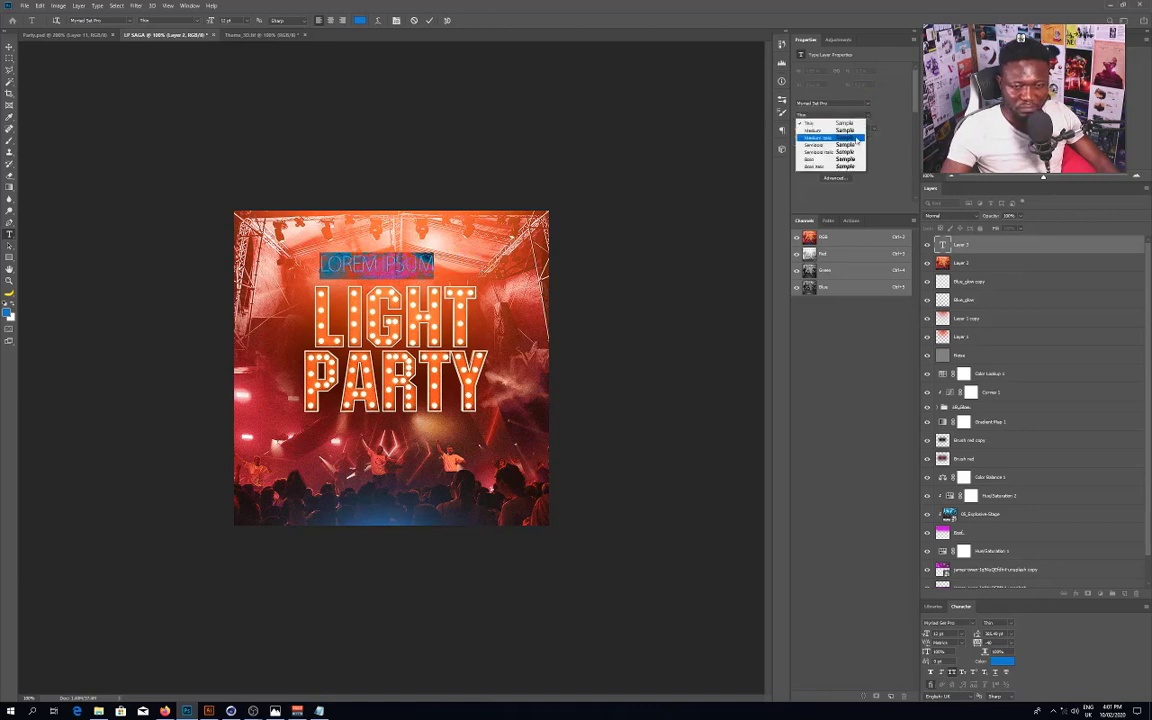
pyautogui.click(855, 147)
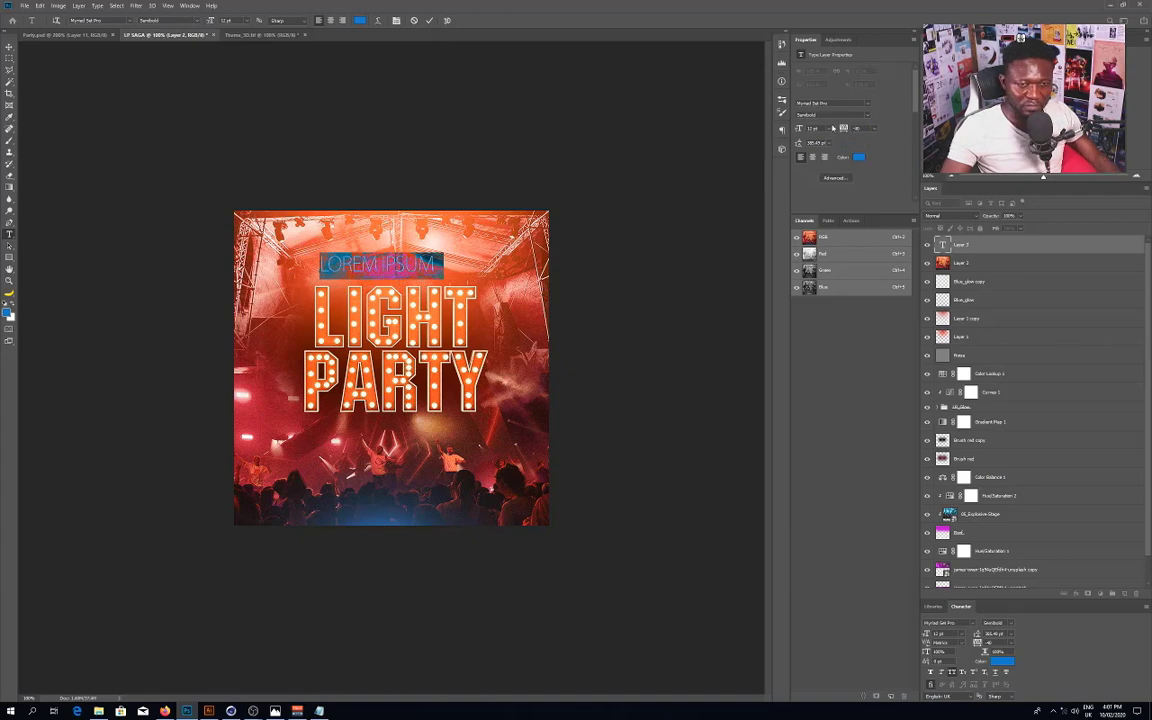
# Step: Reduce the placeholder text to 6 pt and colour it white
pyautogui.click(831, 143)
pyautogui.click(820, 165)
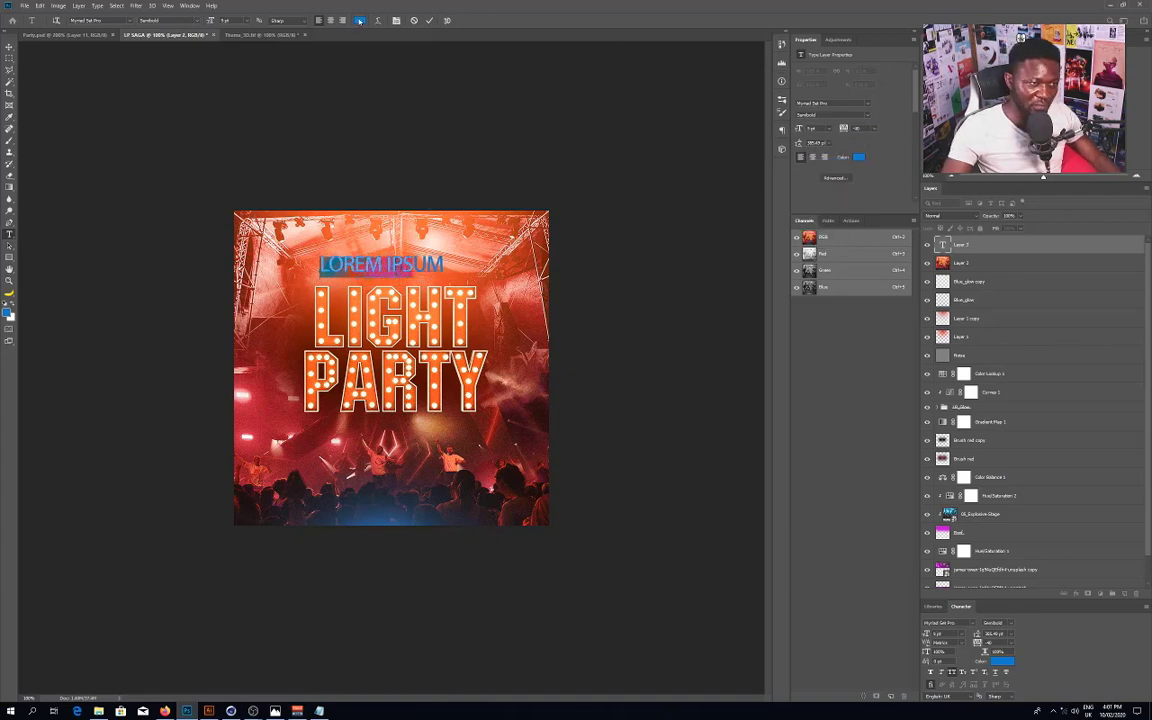
pyautogui.click(858, 157)
pyautogui.moveTo(499, 206); pyautogui.dragTo(409, 162)
pyautogui.click(656, 183)
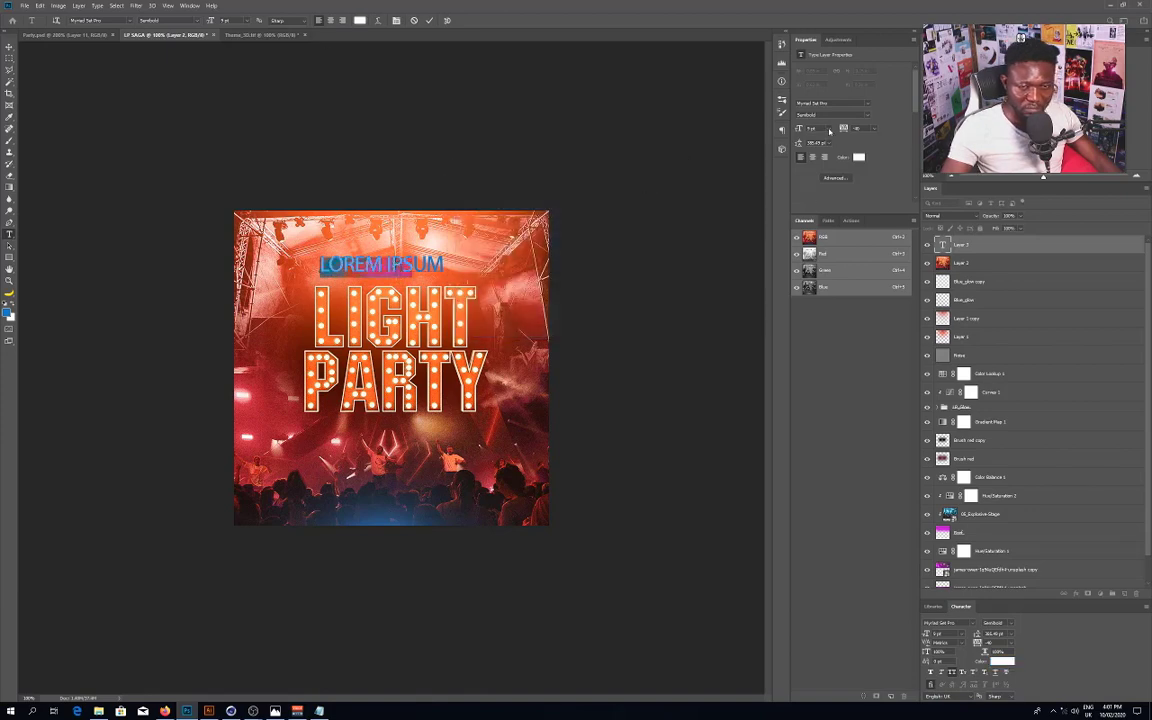
pyautogui.click(829, 130)
pyautogui.click(820, 148)
pyautogui.hotkey('ctrl', 'shift', ',')
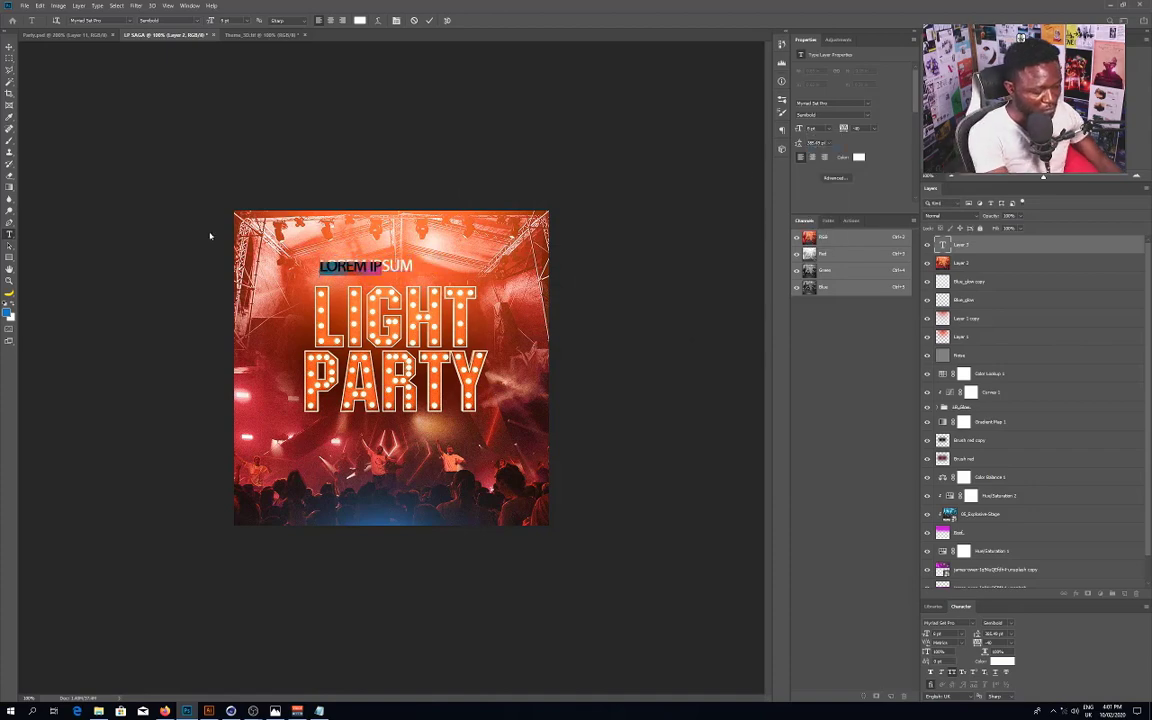
# Step: Replace the placeholder with the tagline "A NEVER FORGET NIGHT" and set its tracking to 360
pyautogui.hotkey('ctrl', 'h')
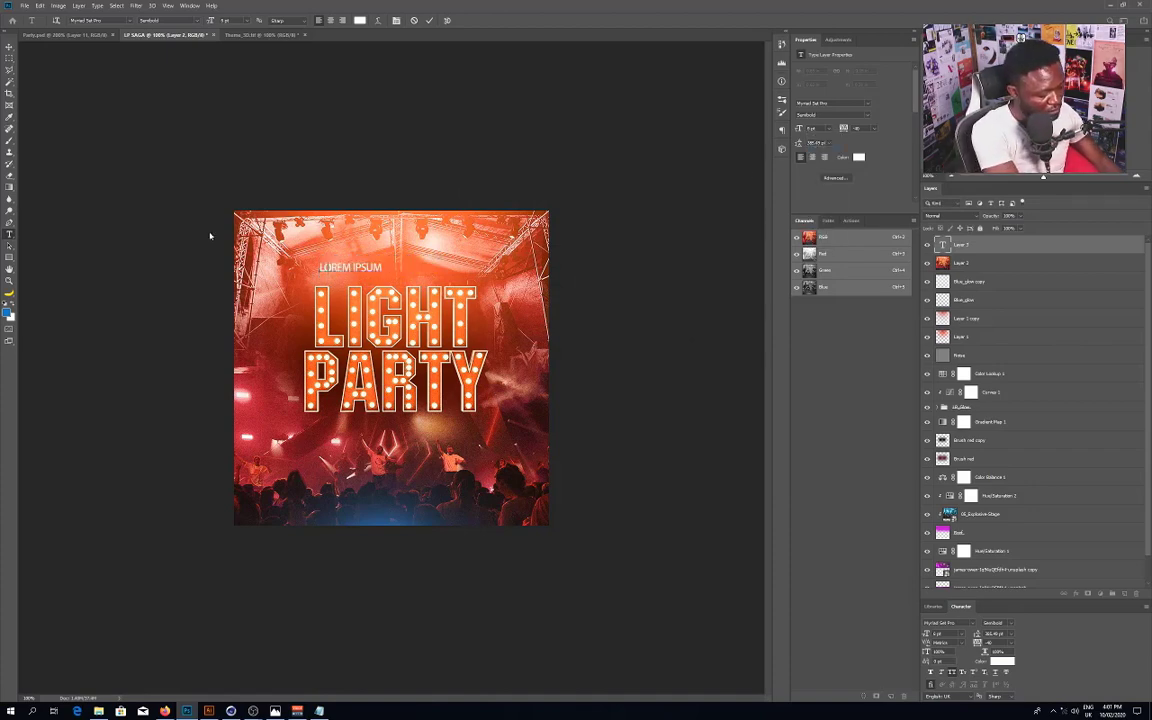
pyautogui.write('A NEVER FORGE')
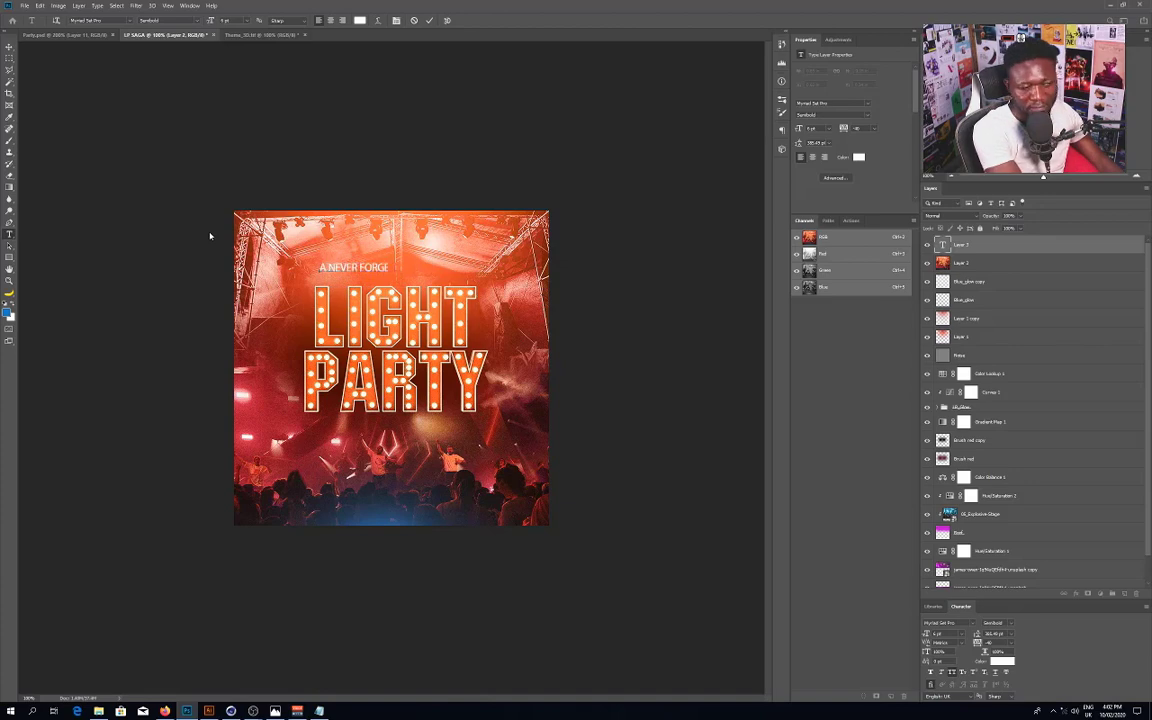
pyautogui.write('T NIGHT')
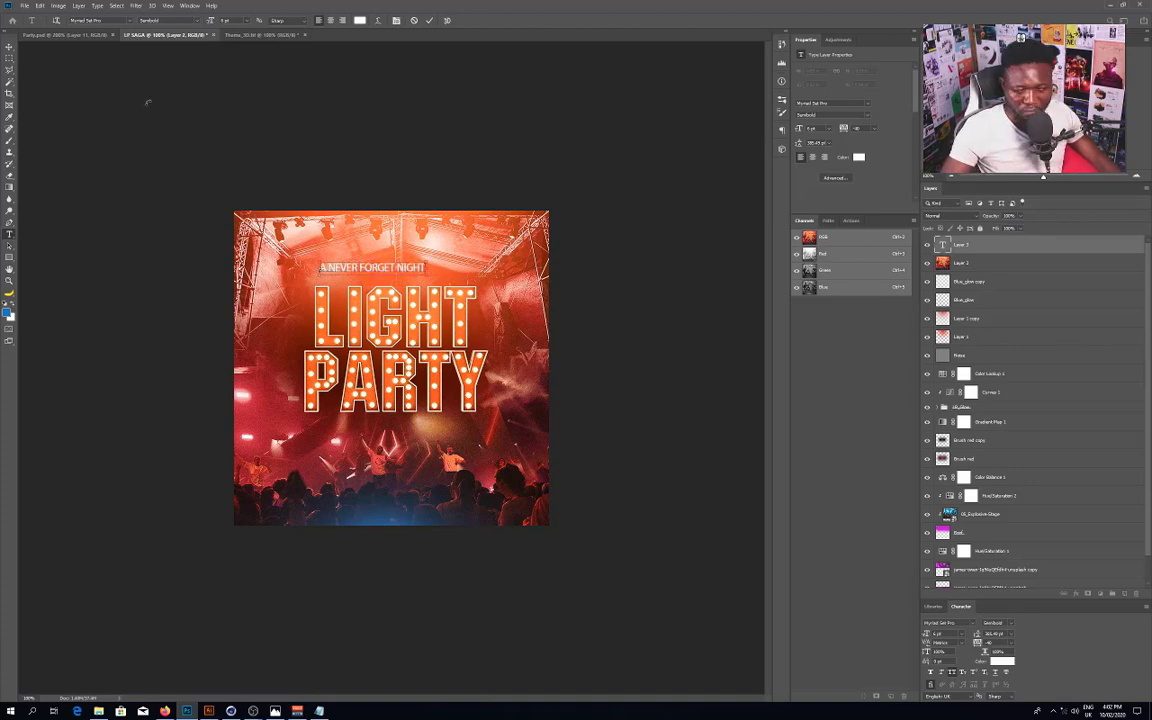
pyautogui.hotkey('ctrl', 'a')
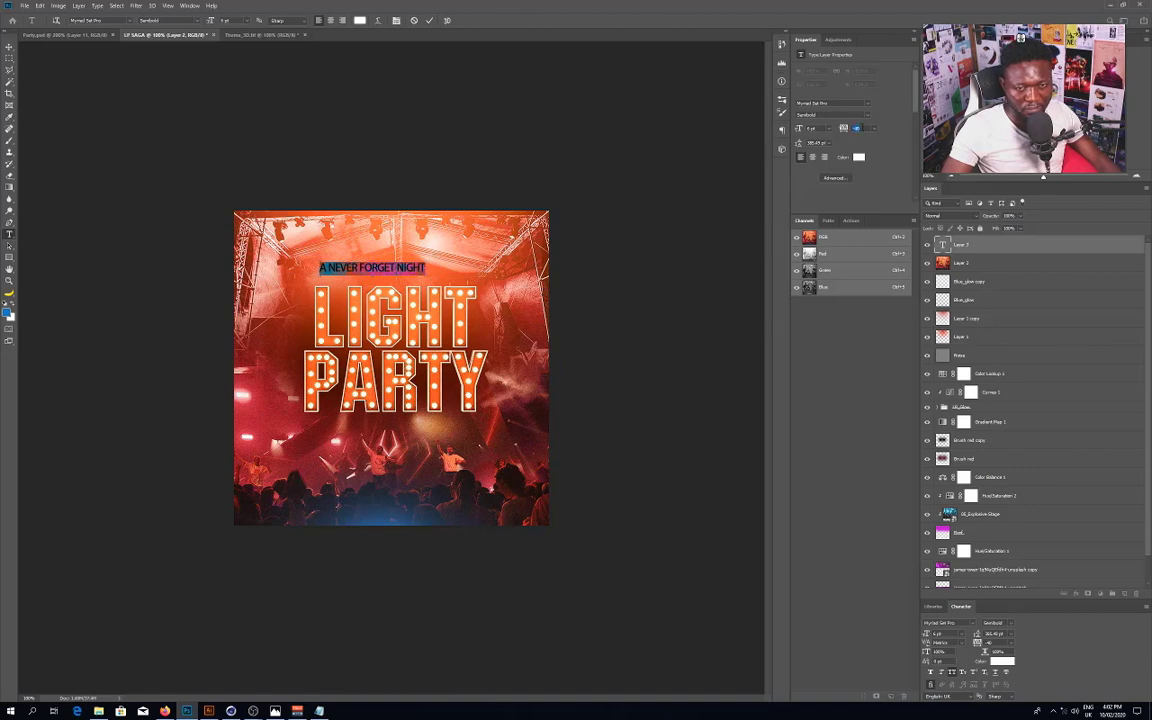
pyautogui.press('Return')
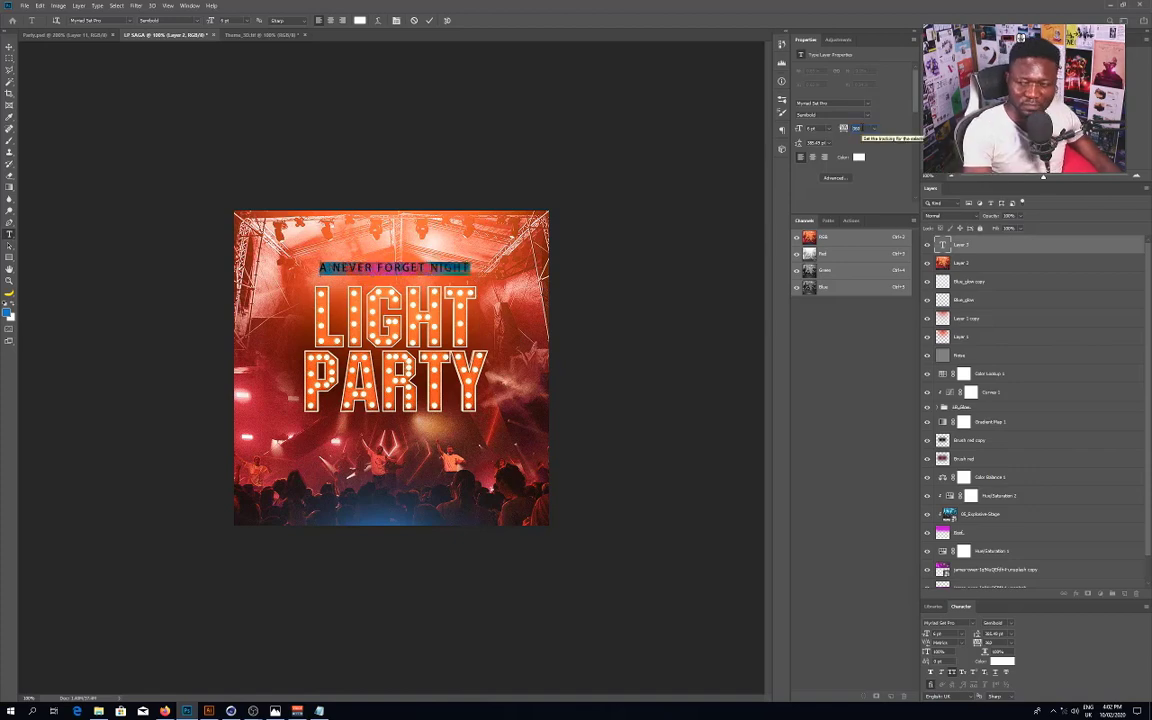
pyautogui.scroll(3, 856, 128)
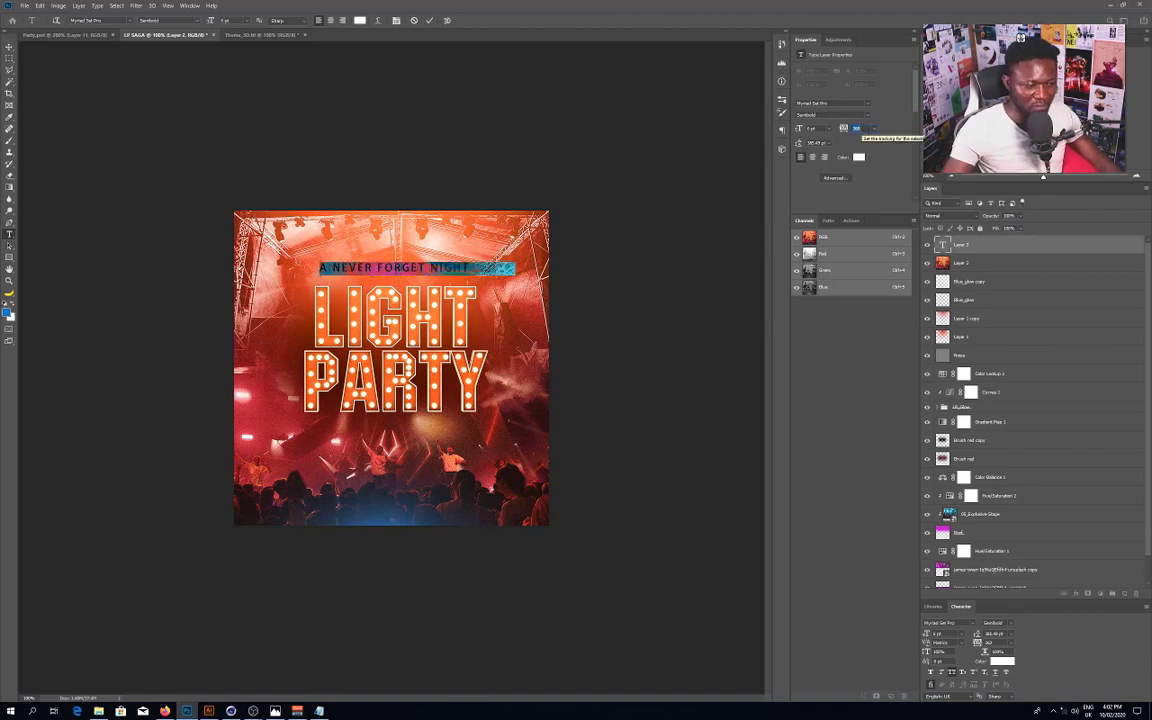
# Step: Scale the tagline down around its centre to a 3.42 pt font size, keeping it just above the LIGHT PARTY title
pyautogui.click(9, 48)
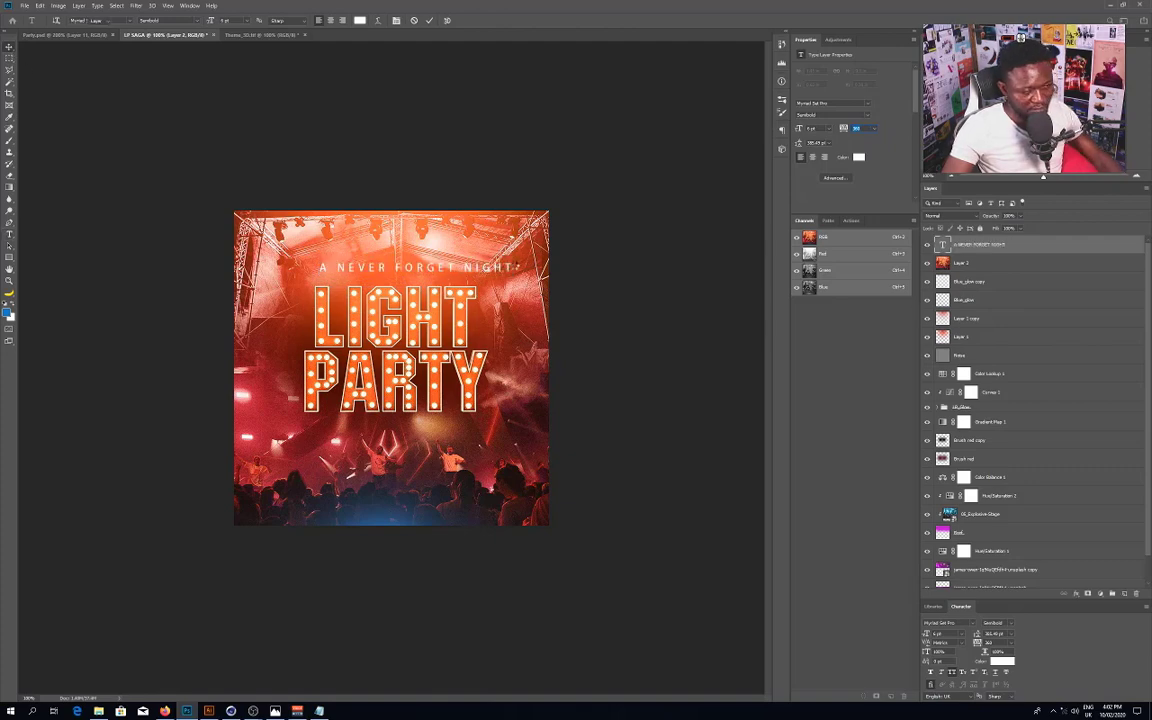
pyautogui.hotkey('ctrl', 't')
pyautogui.keyDown('alt'); pyautogui.moveTo(516, 264); pyautogui.dragTo(407, 275); pyautogui.keyUp('alt')
pyautogui.press('Return')
pyautogui.press('Return')
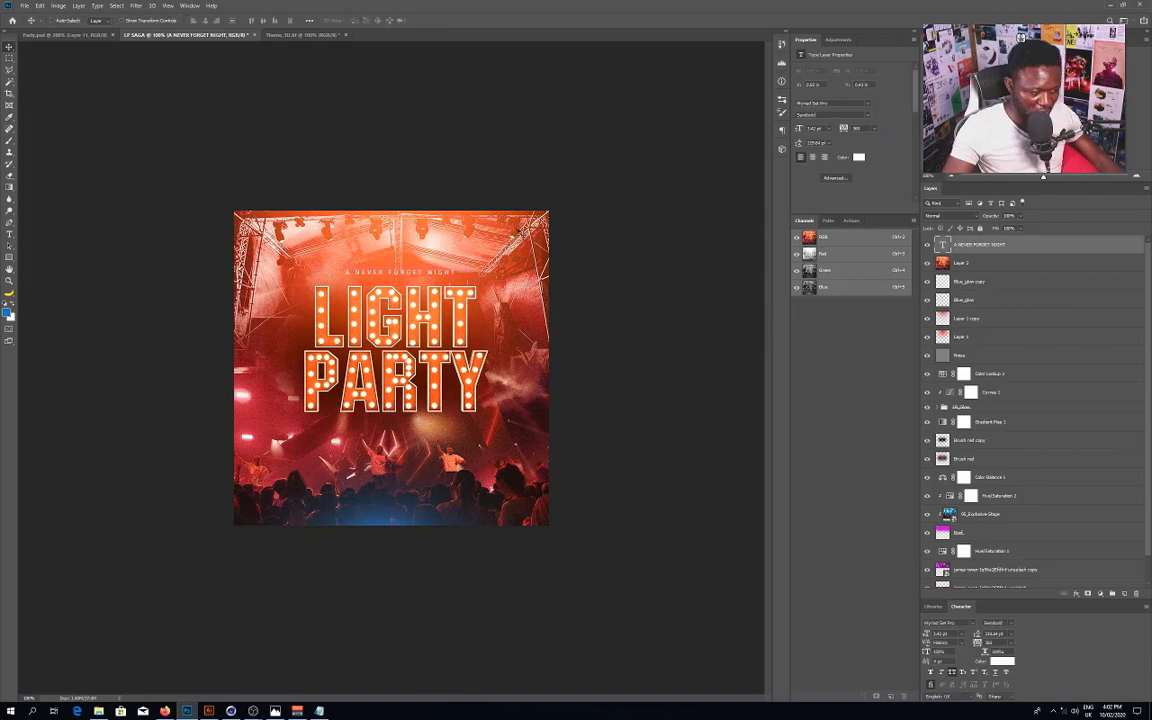
# Step: Add a new text line reading "Saga" over the dancers below the LIGHT PARTY title
pyautogui.hotkey('ctrl', '+')
pyautogui.hotkey('ctrl', '+')
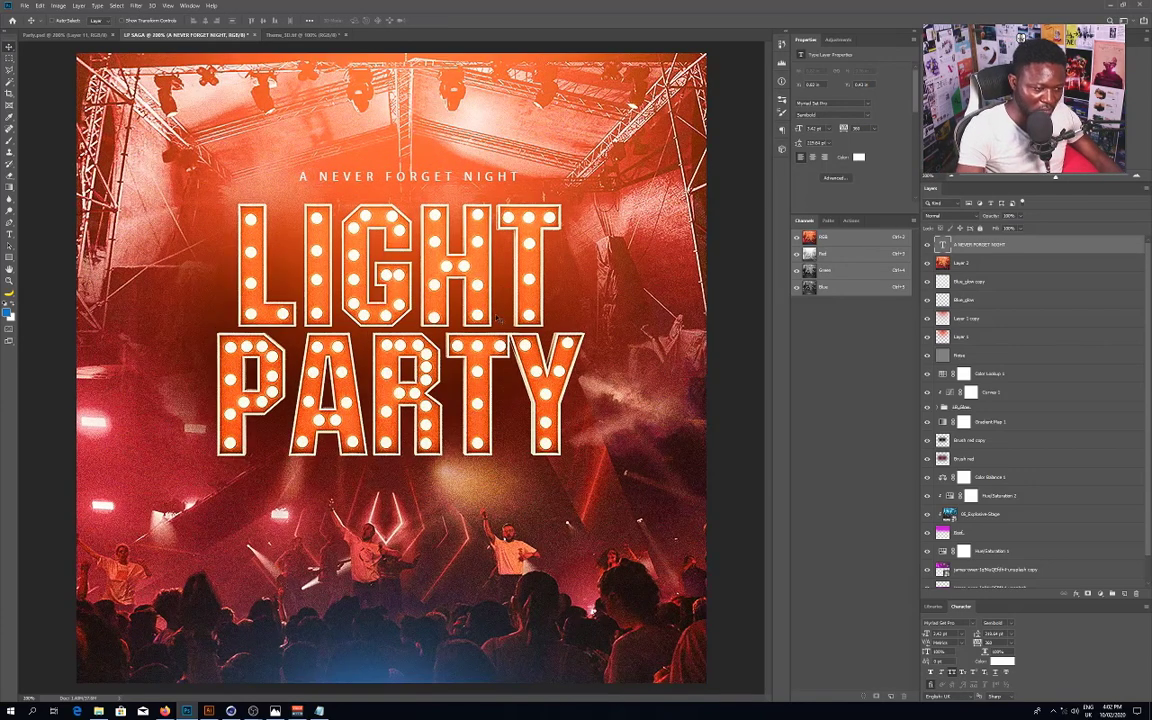
pyautogui.press('t')
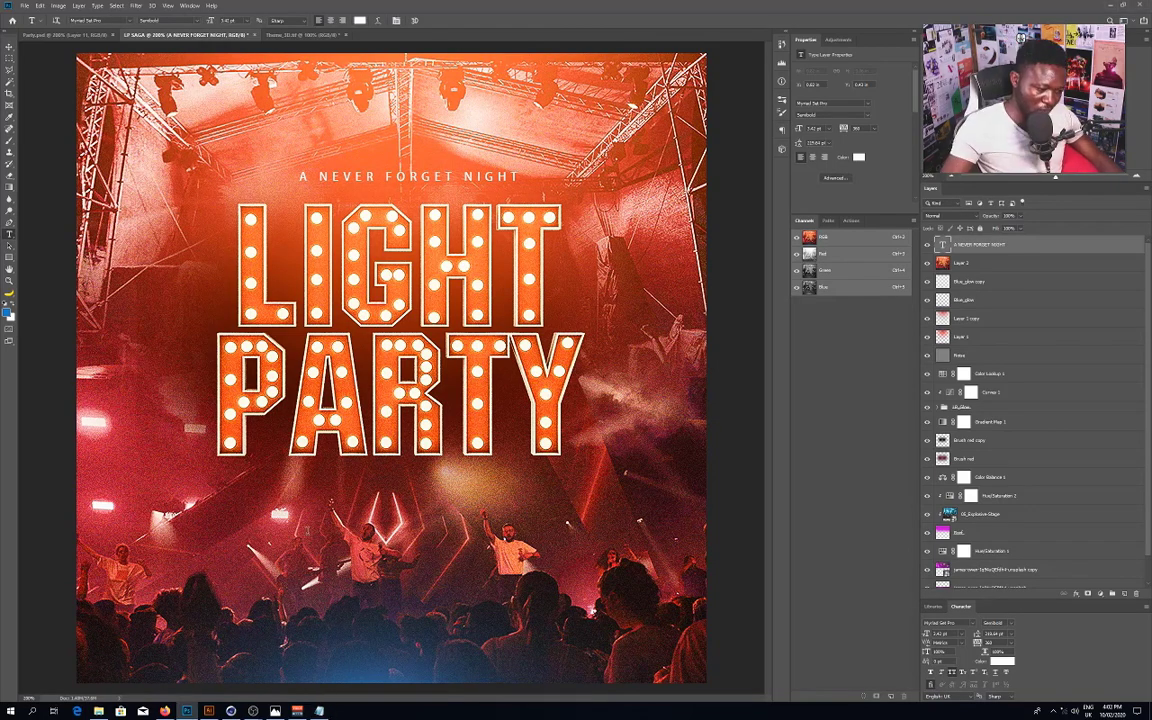
pyautogui.click(417, 532)
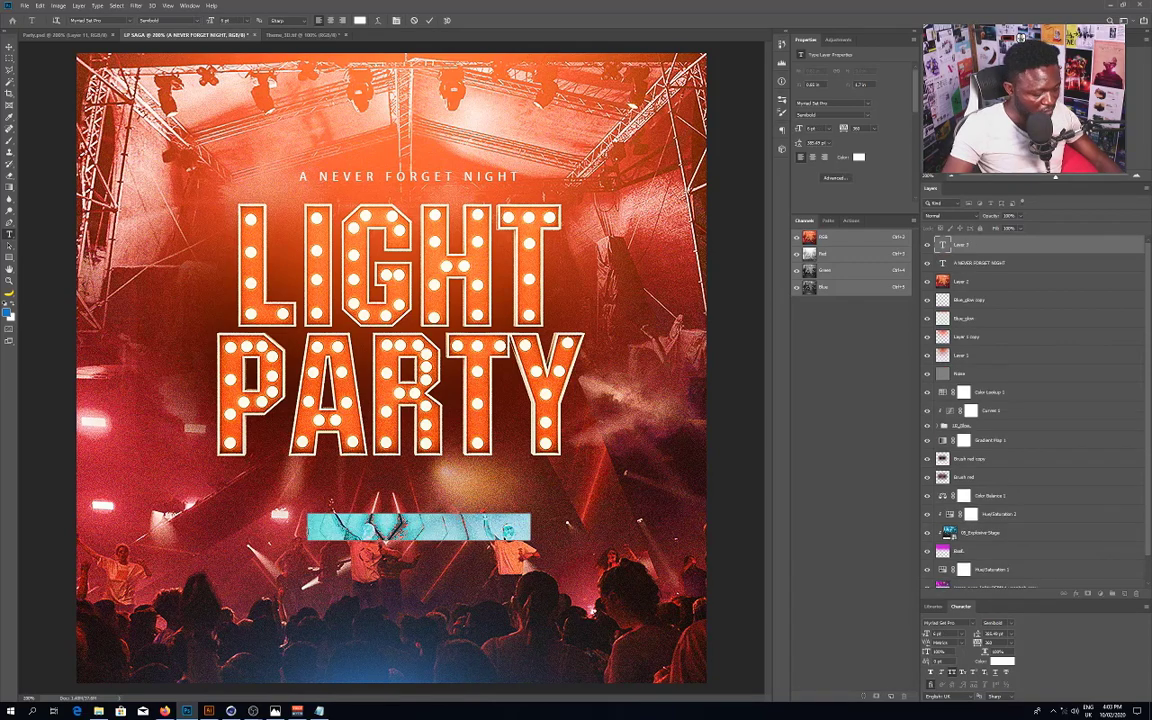
pyautogui.hotkey('ctrl', 'a')
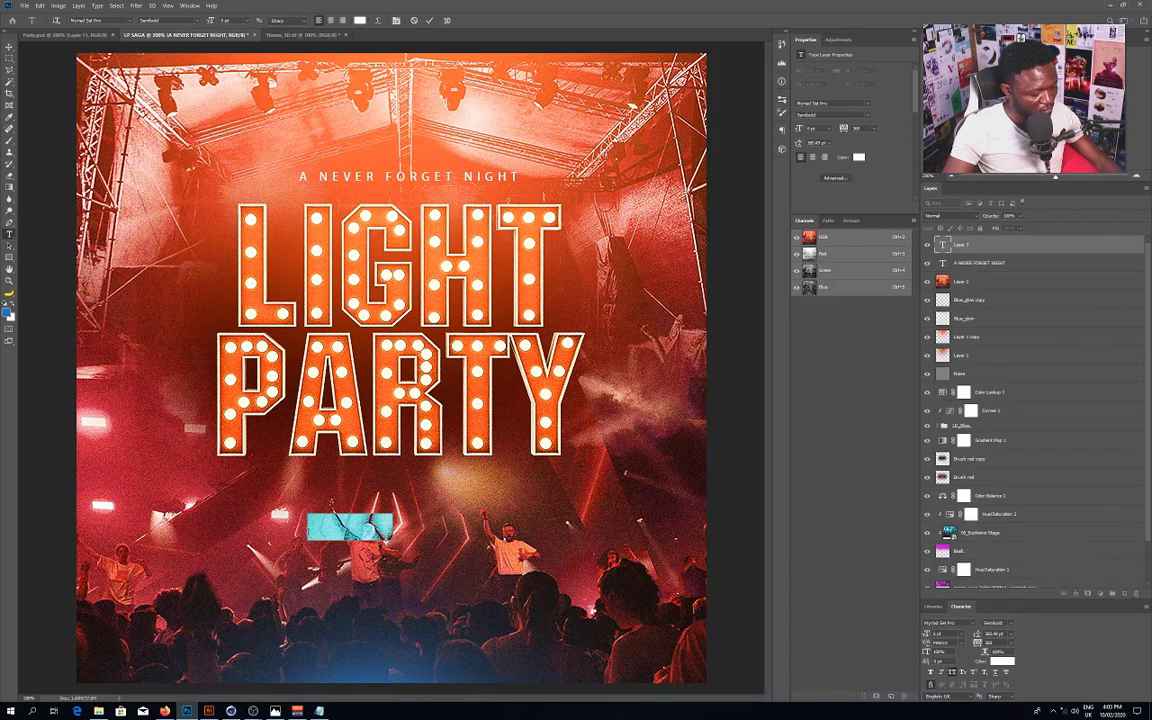
pyautogui.write('SAGAS')
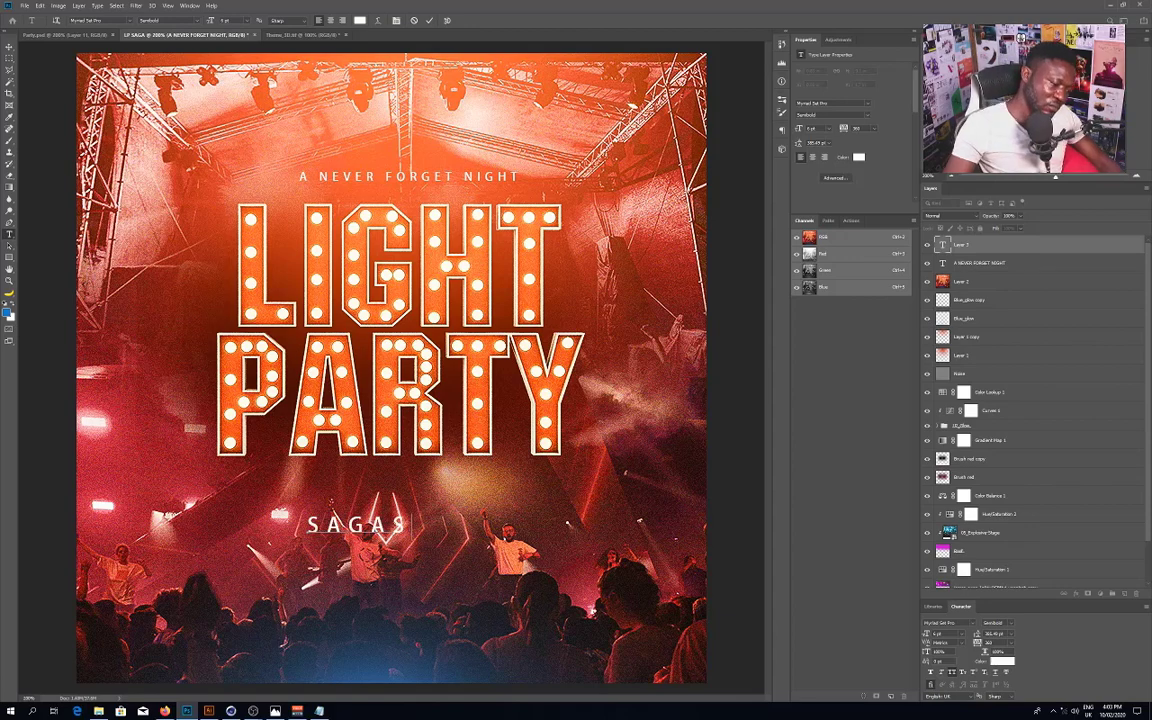
# Step: Turn off all caps for the Saga text and set its tracking to 0
pyautogui.press('Left')
pyautogui.hotkey('ctrl', 'shift', 'Left')
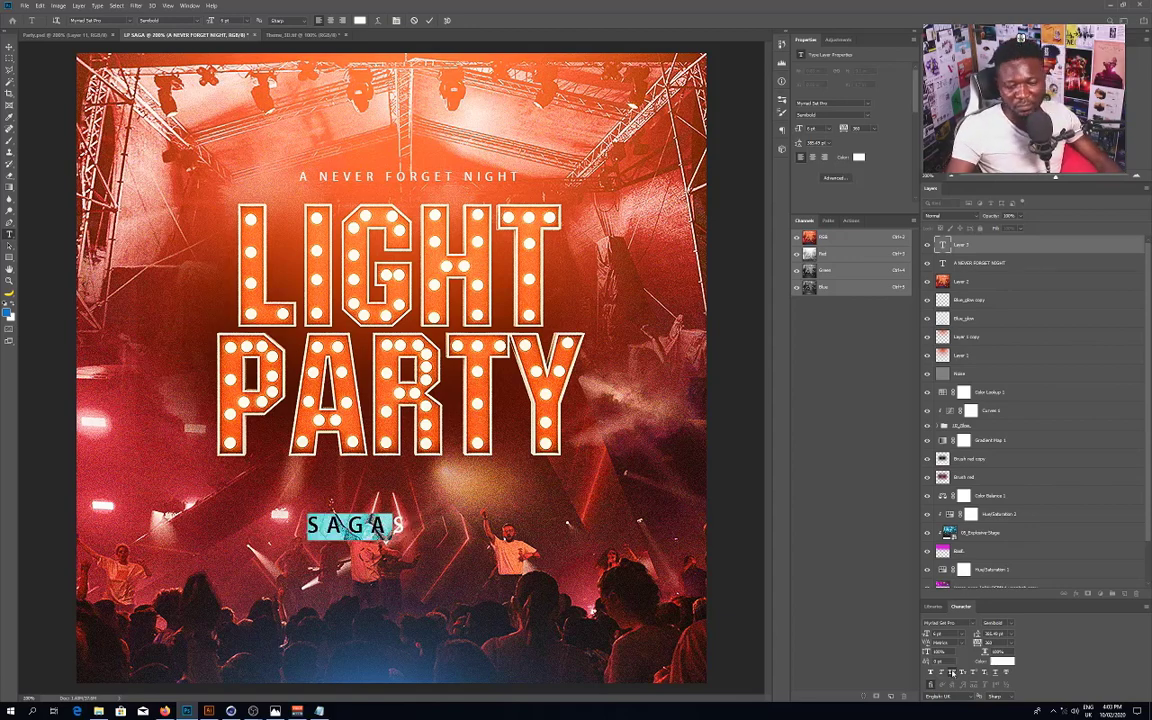
pyautogui.click(844, 128)
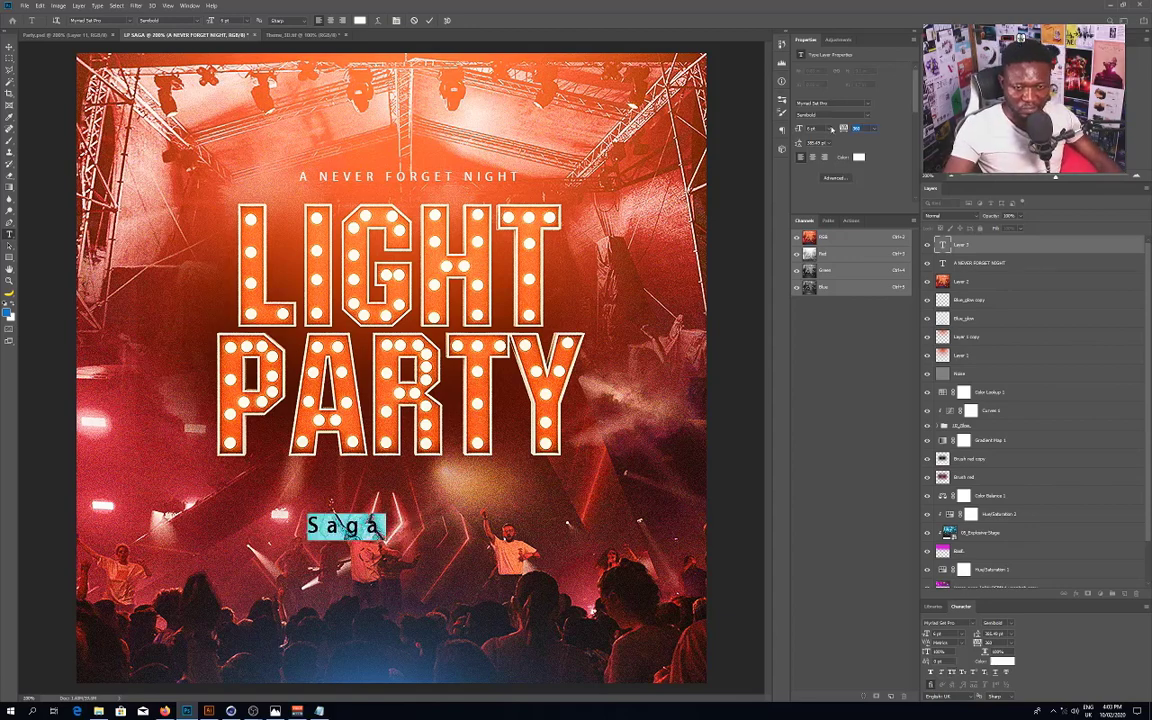
pyautogui.write('0')
pyautogui.press('Return')
# Step: Set the Saga text's font to OlgaCTT and save the flyer as LP SAGA.psd
pyautogui.click(830, 104)
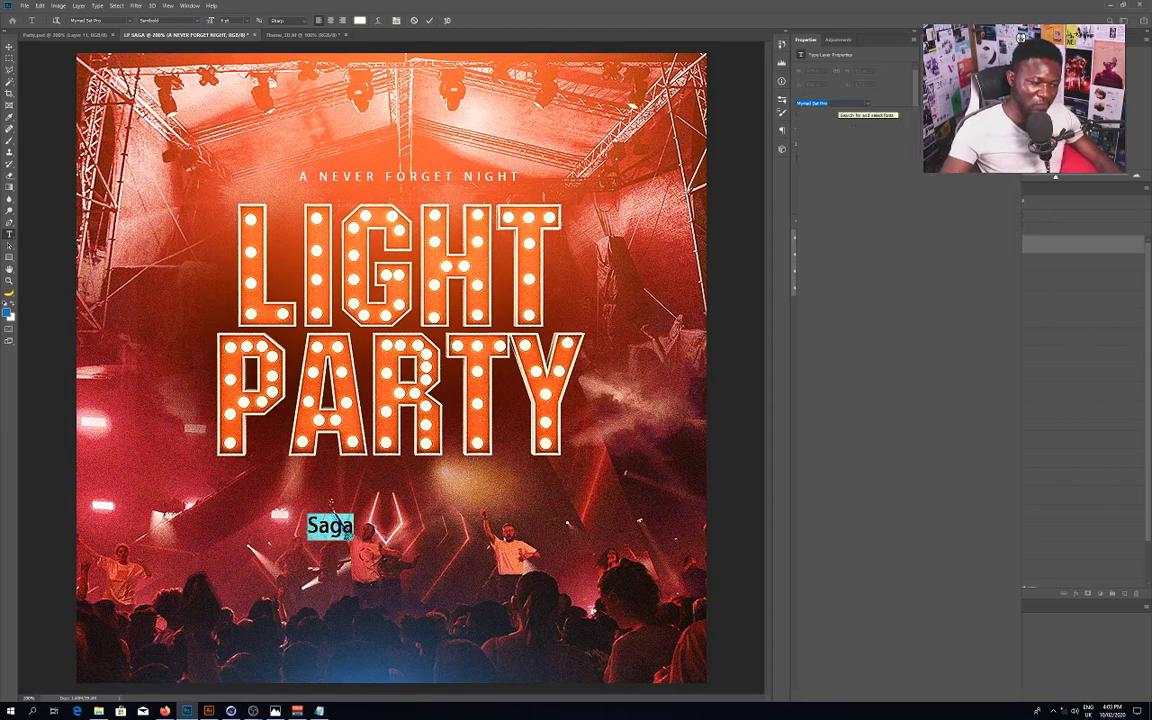
pyautogui.write('olga')
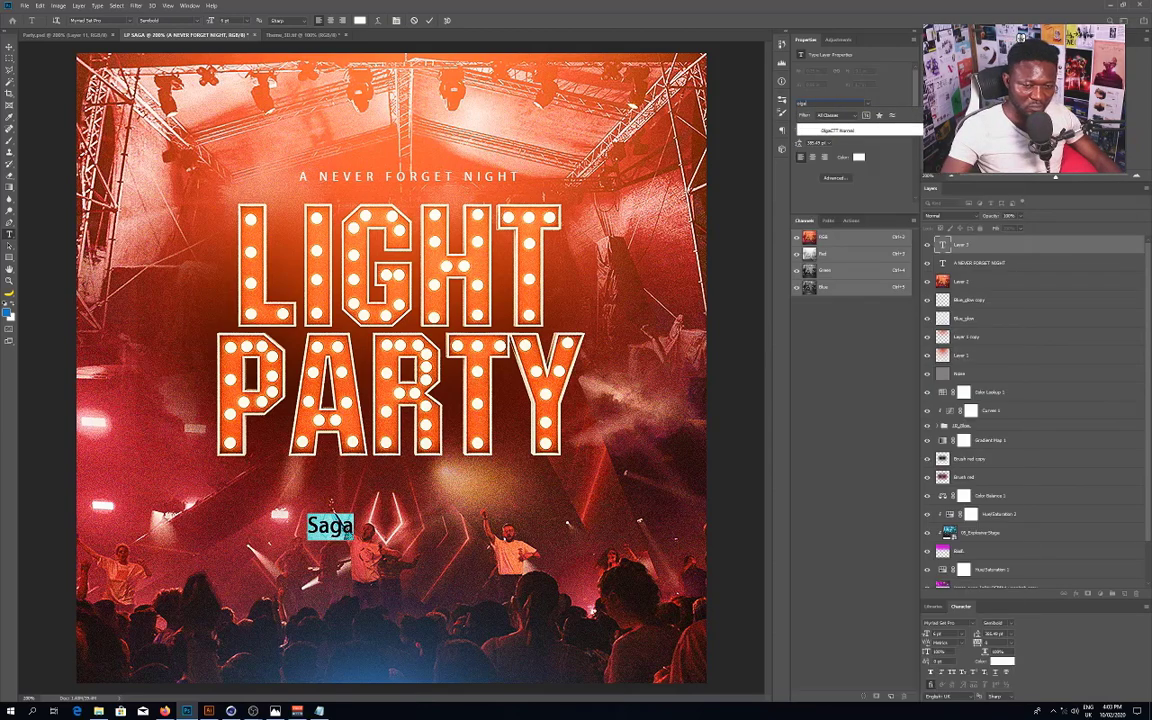
pyautogui.press('Down')
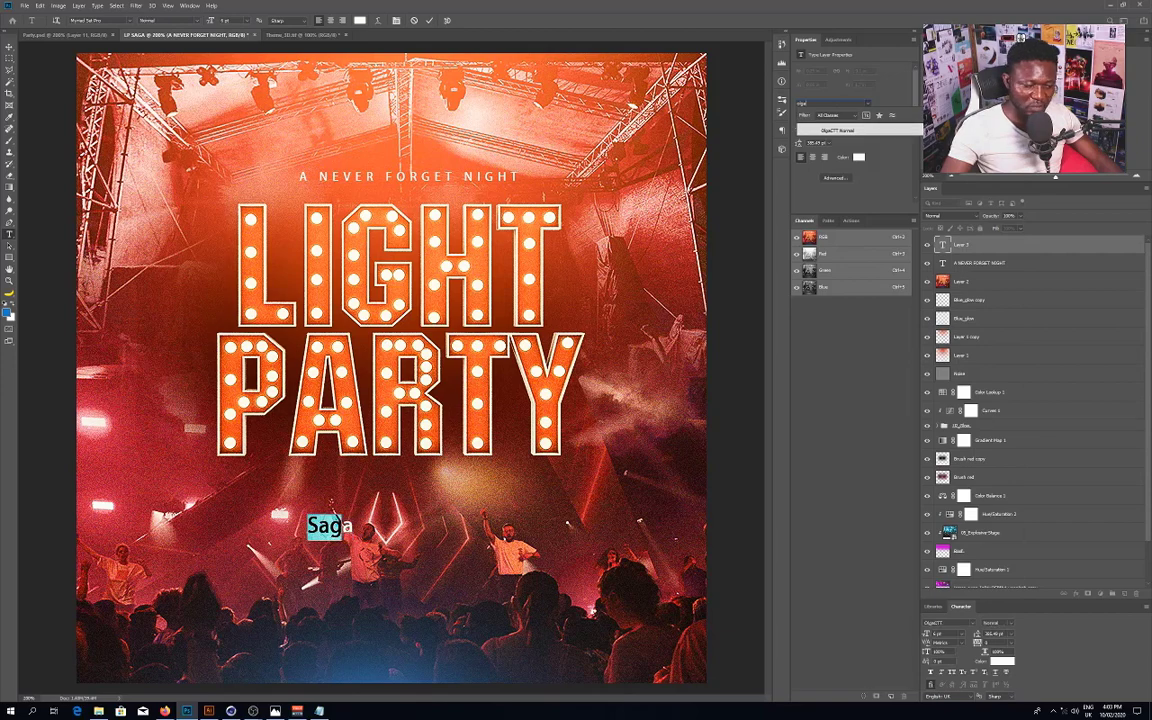
pyautogui.press('Return')
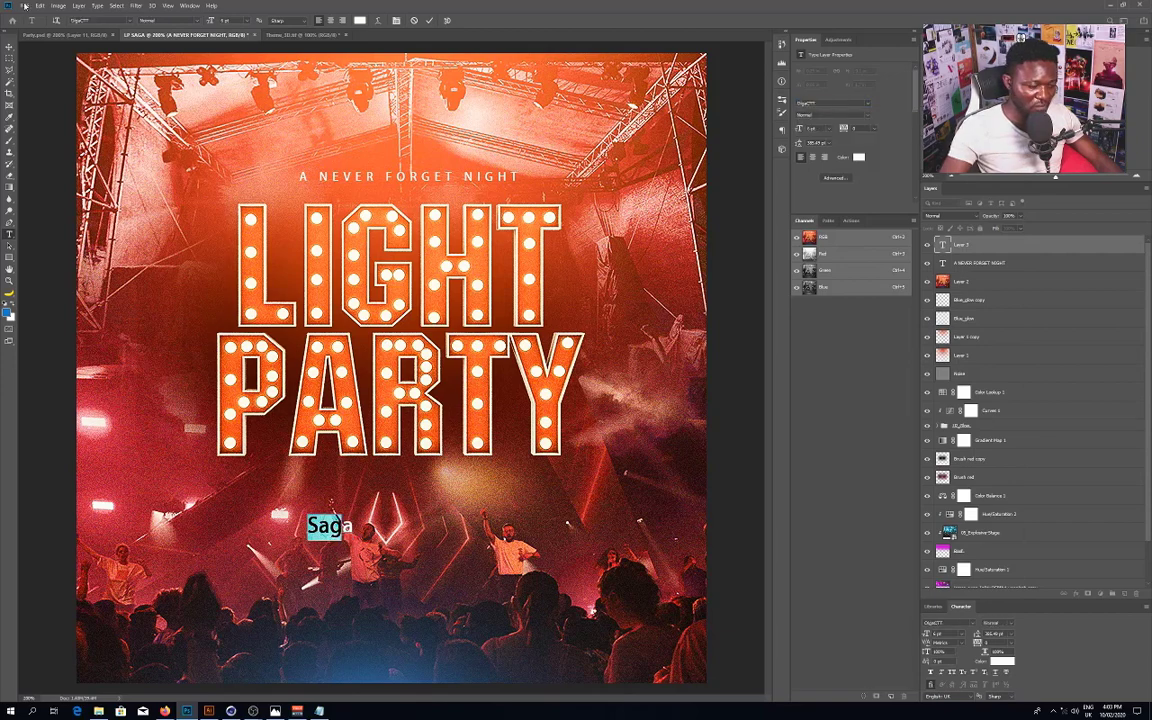
pyautogui.click(24, 6)
pyautogui.click(44, 99)
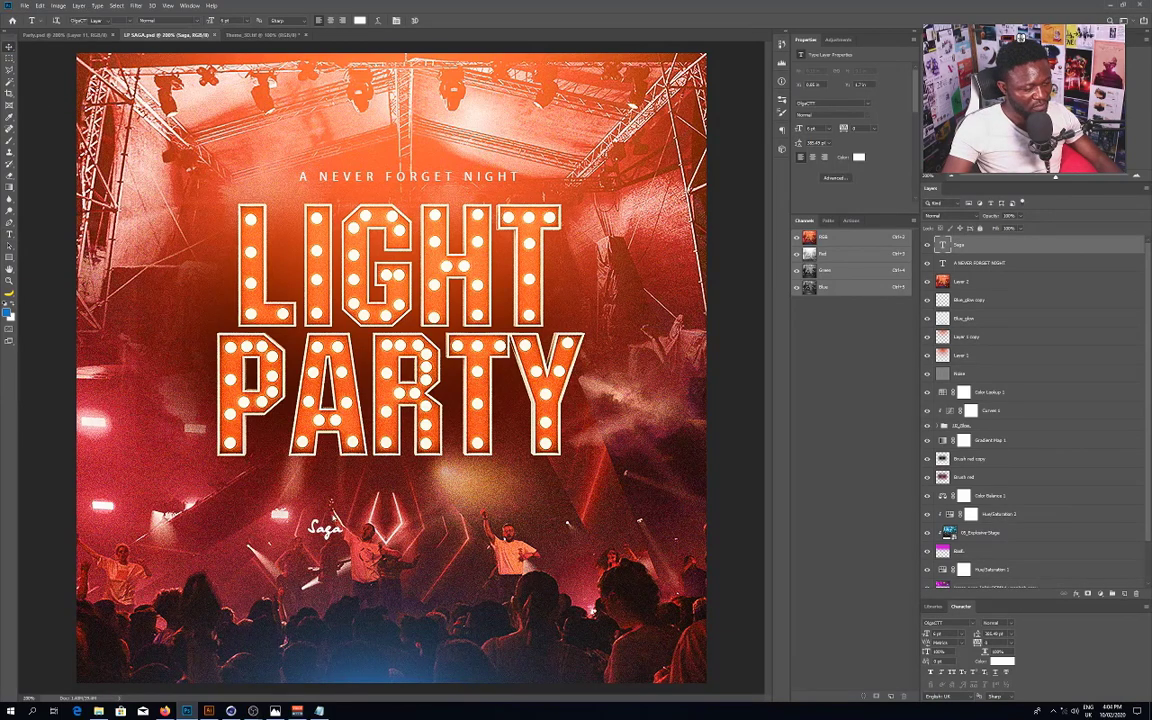
# Step: Enlarge the Saga text to 44 pt and place it overlapping the lower edge of PARTY
pyautogui.hotkey('ctrl', 't')
pyautogui.keyDown('alt'); pyautogui.moveTo(344, 513); pyautogui.dragTo(432, 455); pyautogui.keyUp('alt')
pyautogui.press('Return')
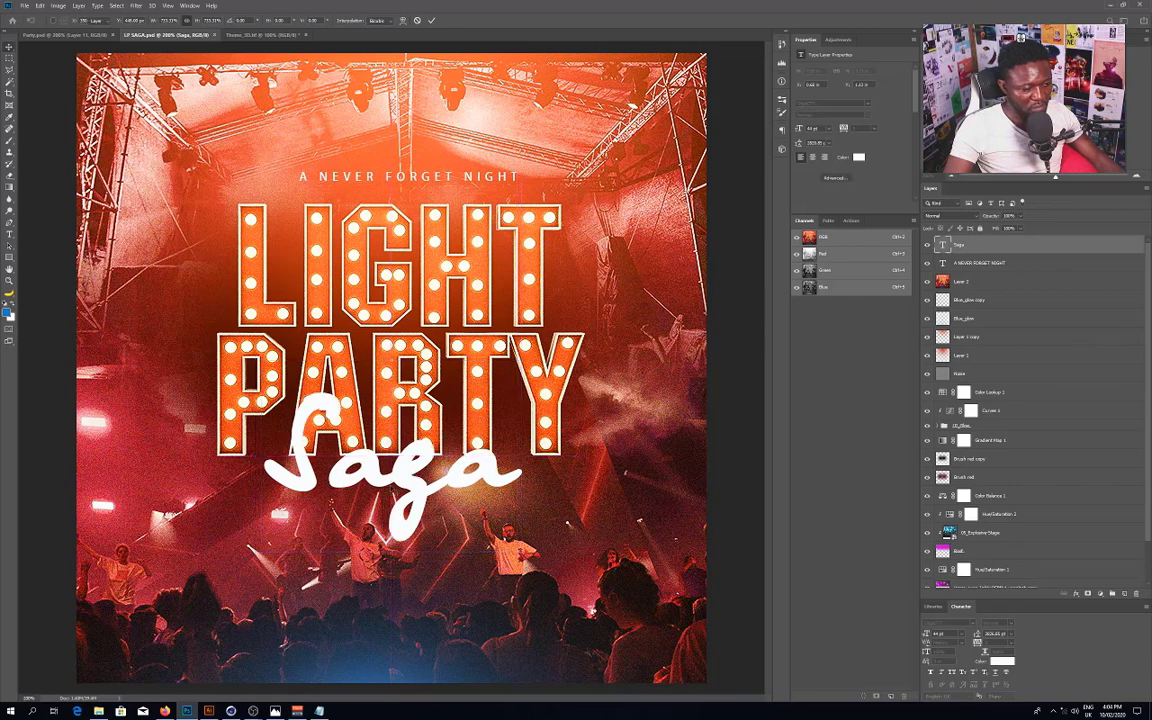
pyautogui.doubleClick(432, 455)
pyautogui.click(311, 617)
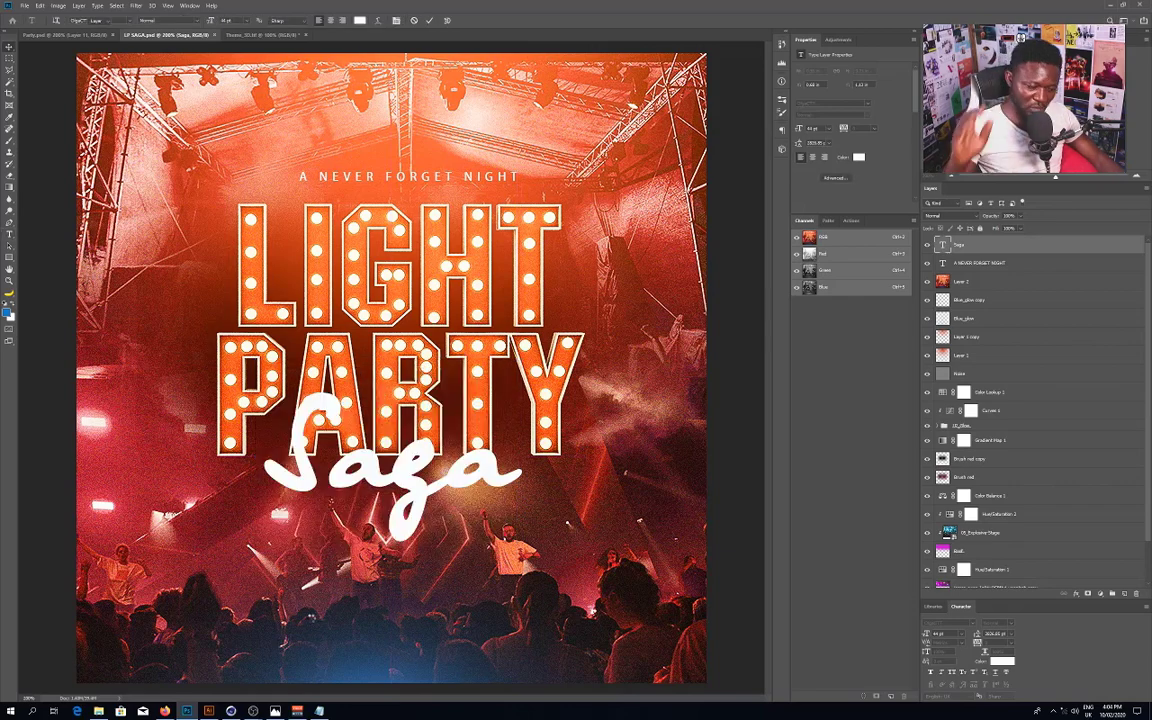
# Step: Add the date text "22:02:20" over the crowd near the bottom of the flyer
pyautogui.press('t')
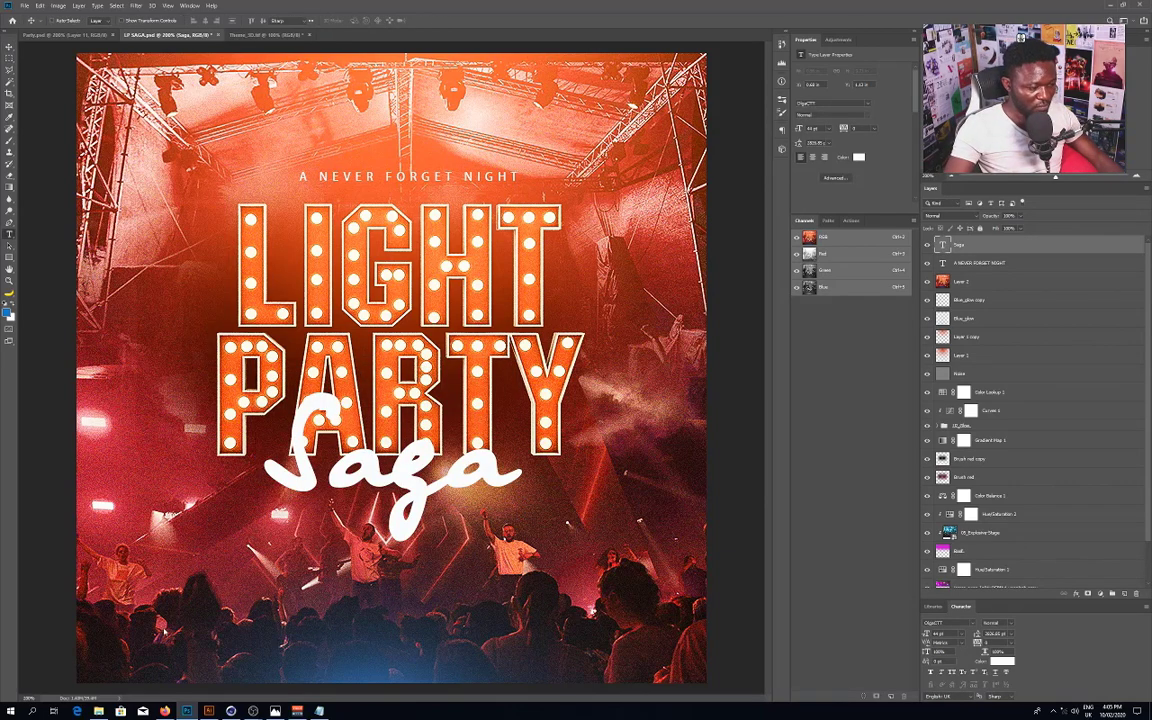
pyautogui.press('t')
pyautogui.click(305, 622)
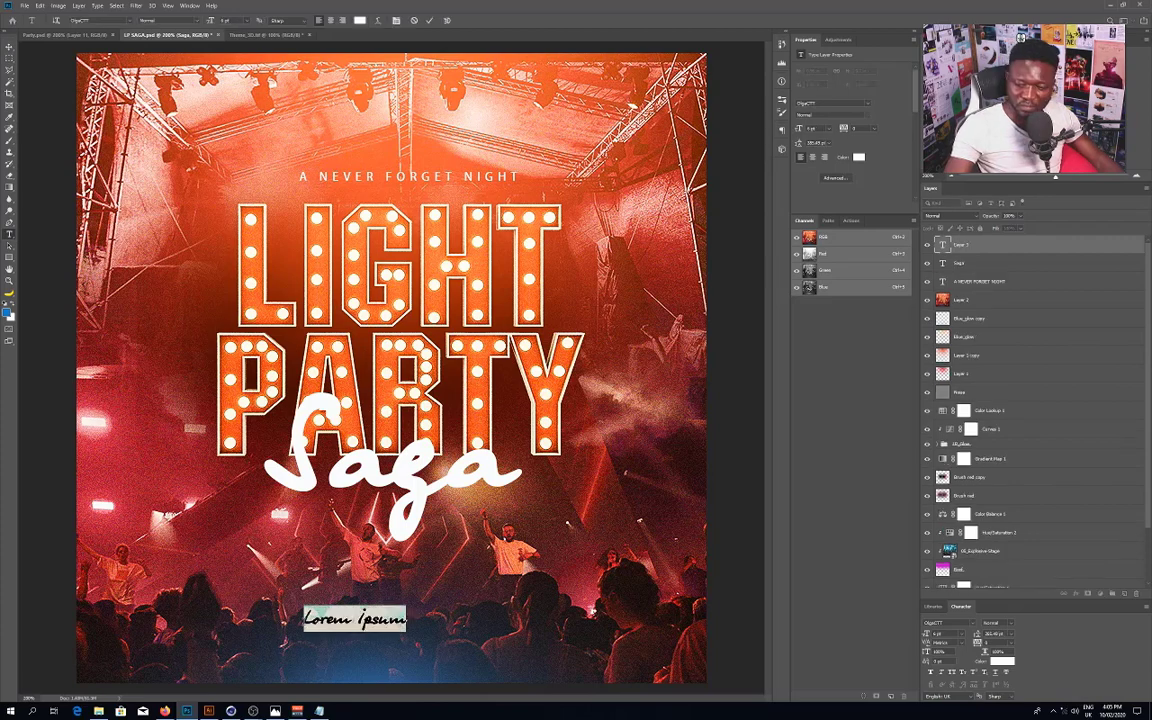
pyautogui.write('22:02')
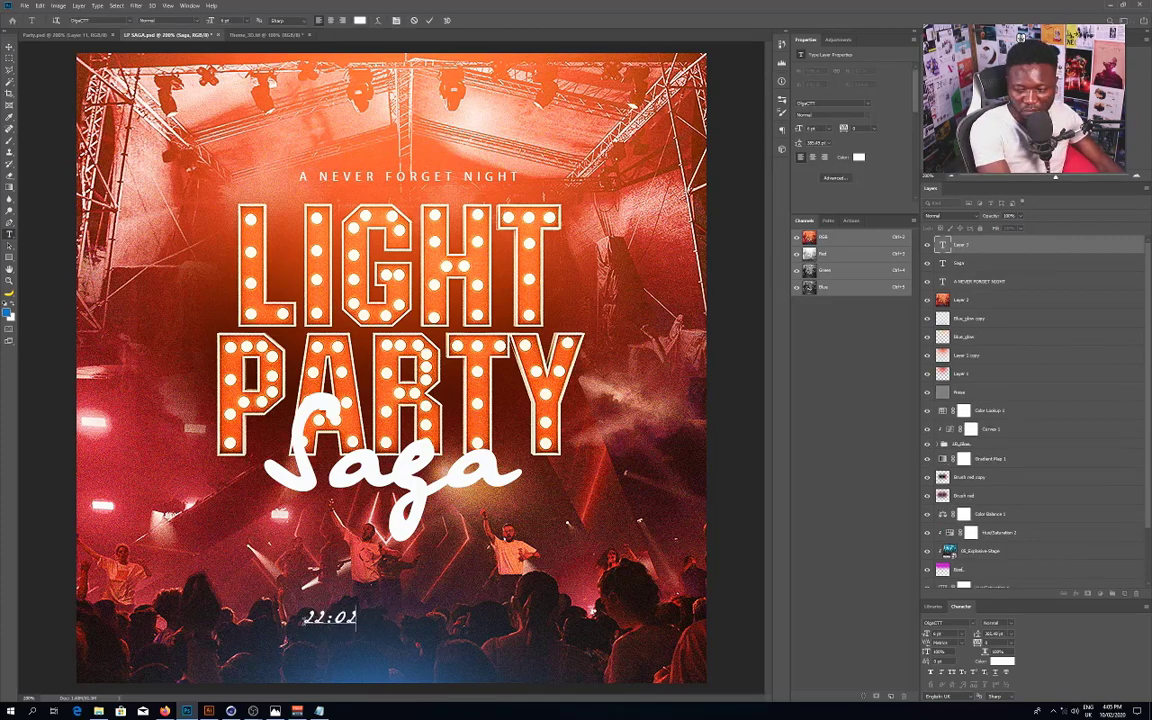
pyautogui.write(':20')
# Step: Set the date text's font to Machine BT
pyautogui.hotkey('ctrl', 'a')
pyautogui.click(832, 103)
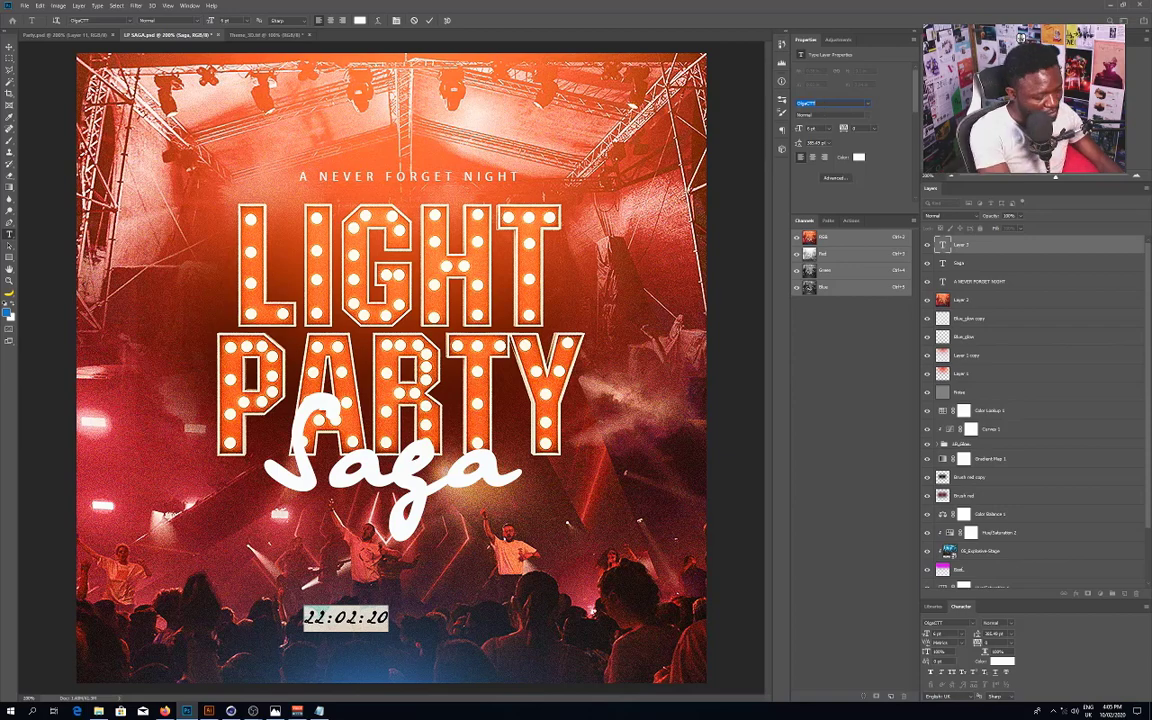
pyautogui.write('machine')
pyautogui.press('Return')
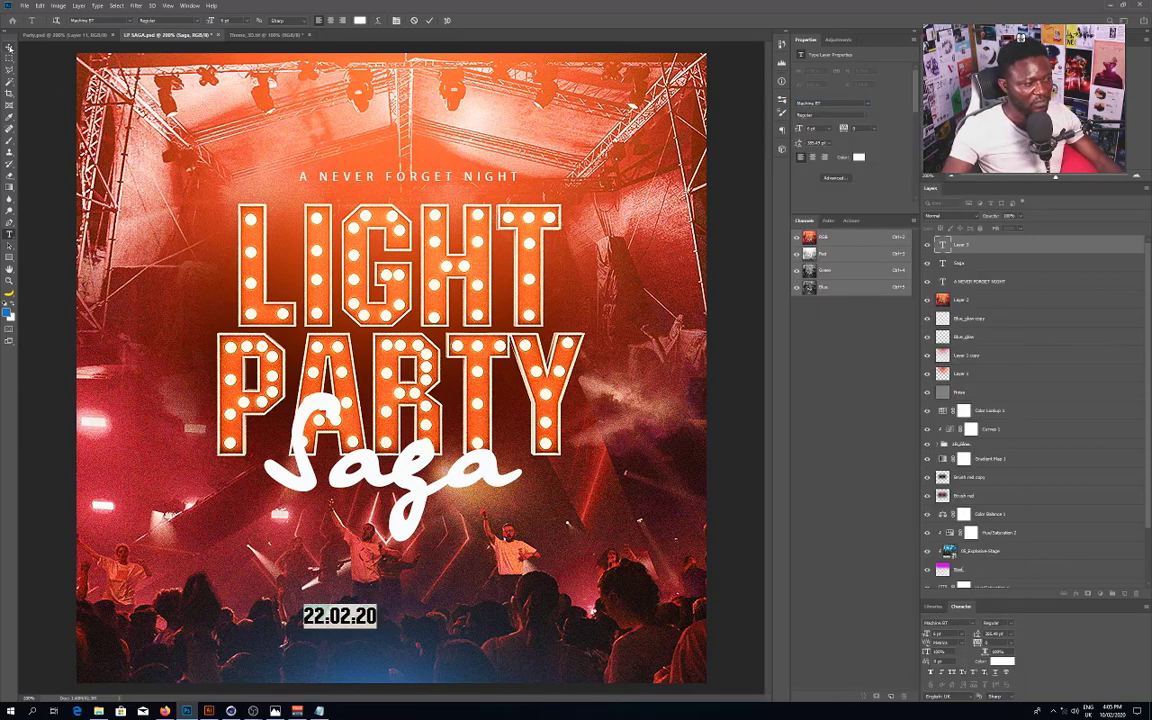
# Step: Scale the date text up around its centre to about 12 pt
pyautogui.click(9, 47)
pyautogui.hotkey('ctrl', 't')
pyautogui.moveTo(430, 586)
pyautogui.keyDown('alt'); pyautogui.mouseDown()
pyautogui.moveTo(436, 579)
pyautogui.moveTo(422, 587)
pyautogui.mouseUp(); pyautogui.keyUp('alt')
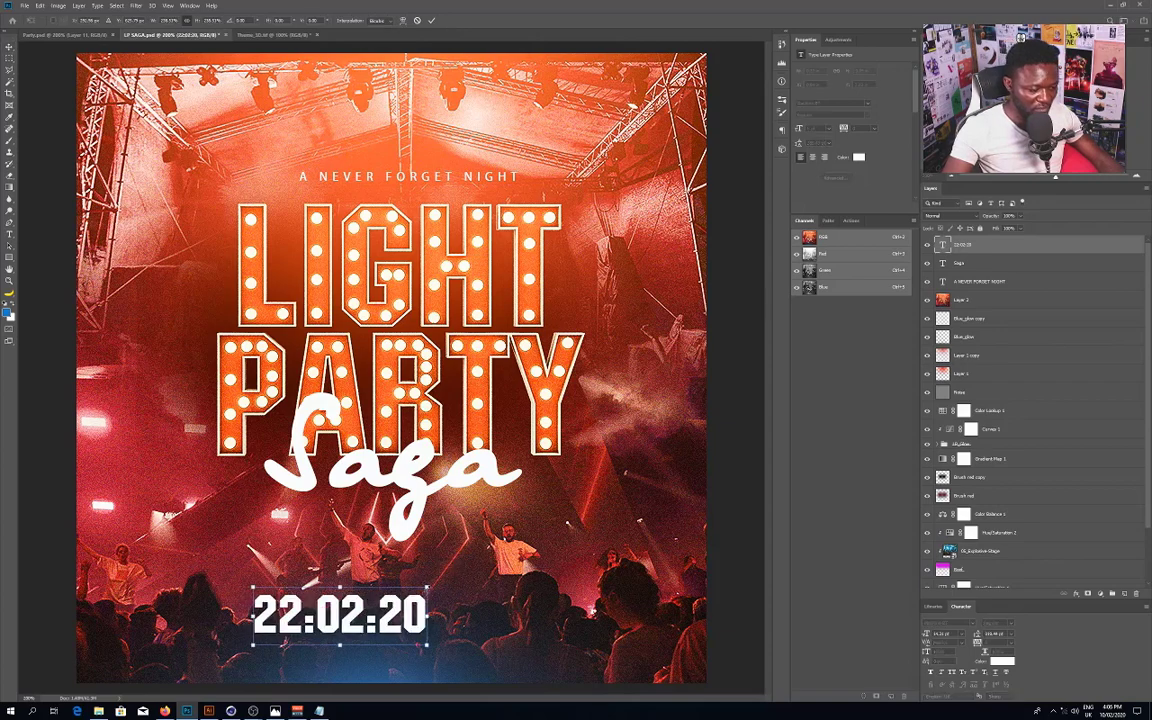
pyautogui.press('Return')
# Step: Draw a white-filled rectangle directly to the right of the date, about as tall as the digits
pyautogui.click(8, 258)
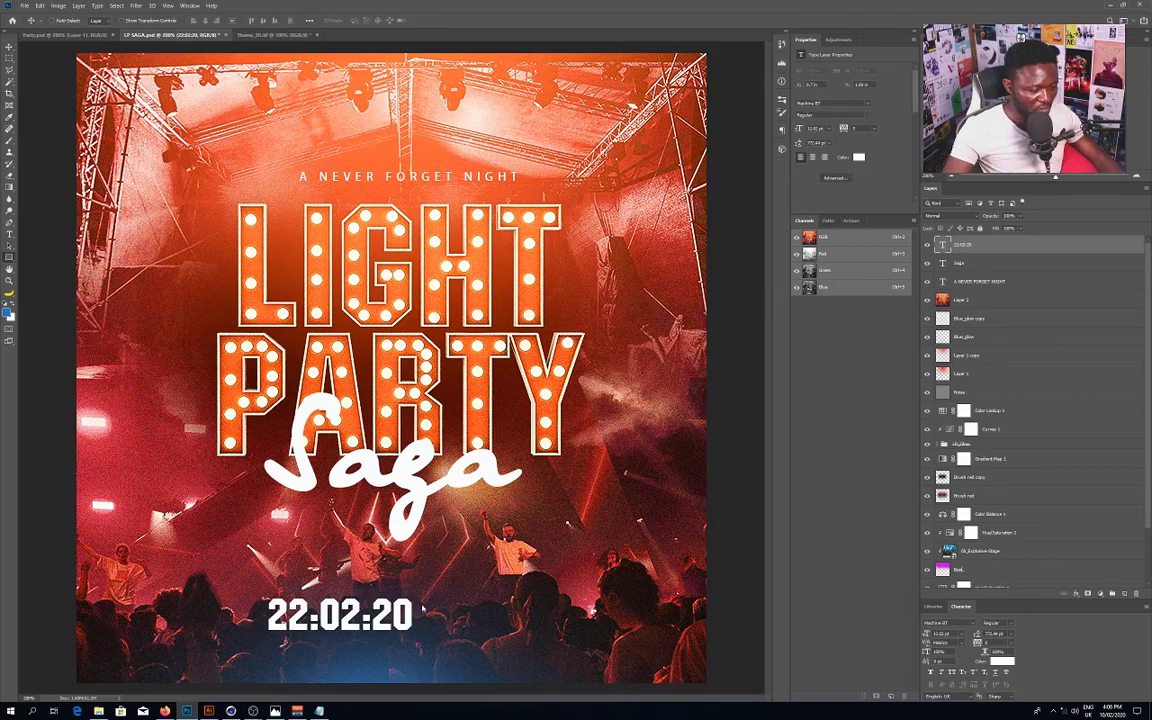
pyautogui.click(100, 20)
pyautogui.click(62, 56)
pyautogui.press('Return')
pyautogui.moveTo(417, 597); pyautogui.dragTo(505, 632)
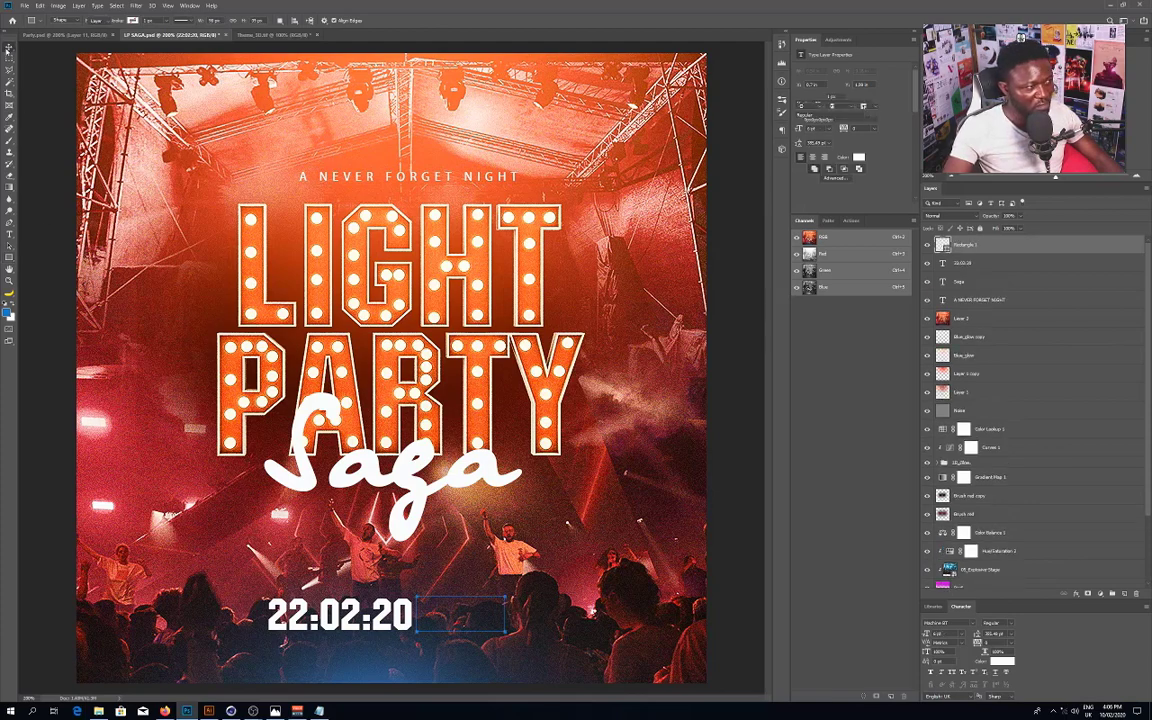
# Step: Duplicate the date text layer and place the copy above the rectangle layer
pyautogui.press('v')
pyautogui.moveTo(981, 262); pyautogui.dragTo(1124, 593)
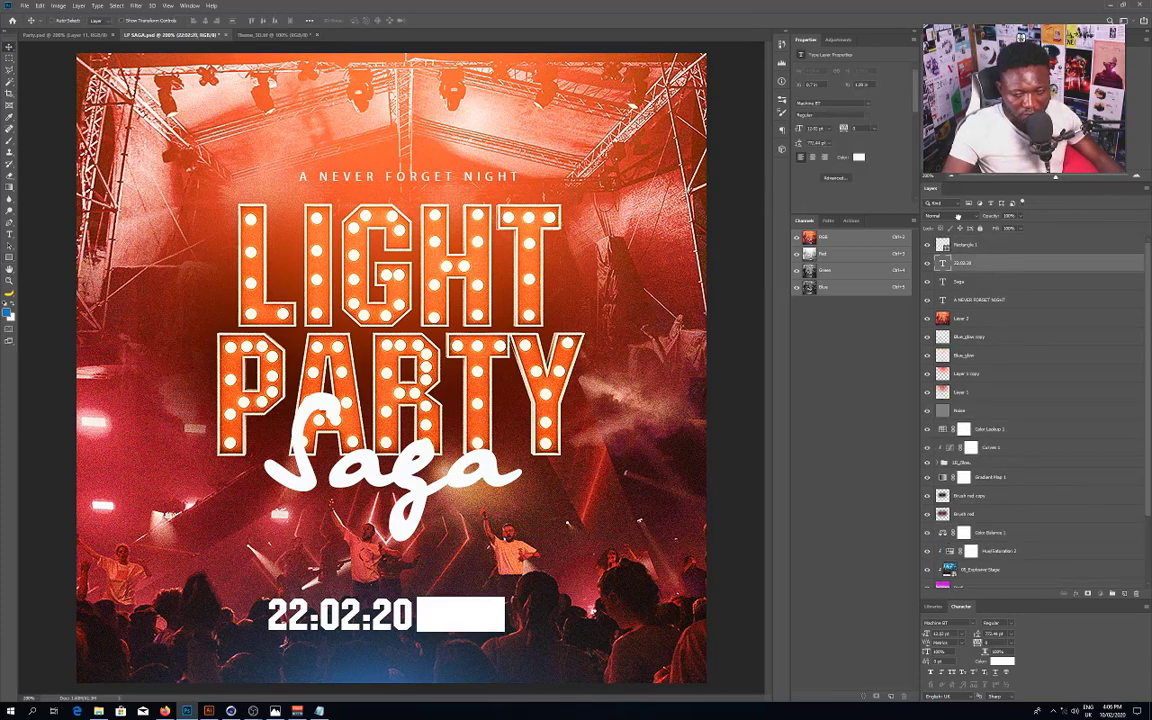
pyautogui.moveTo(1010, 262); pyautogui.dragTo(1010, 238)
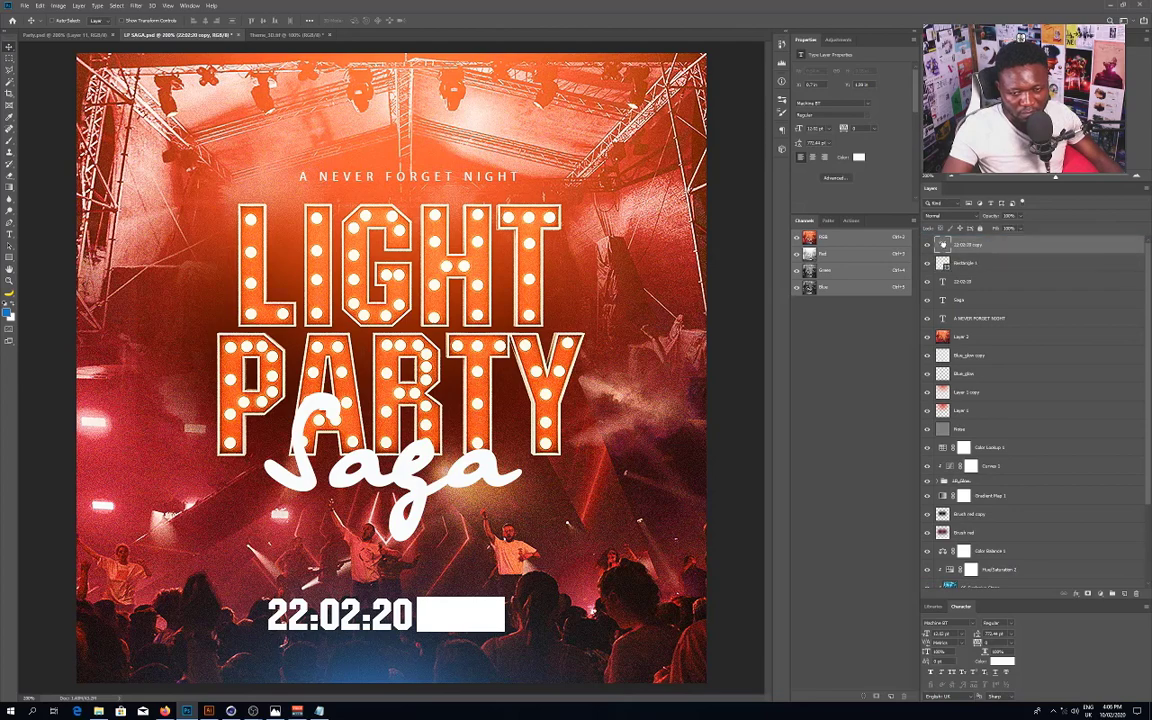
# Step: Change the duplicated date text to "9PM" and move it onto the white rectangle
pyautogui.press('t')
pyautogui.doubleClick(340, 614)
pyautogui.write('9PM')
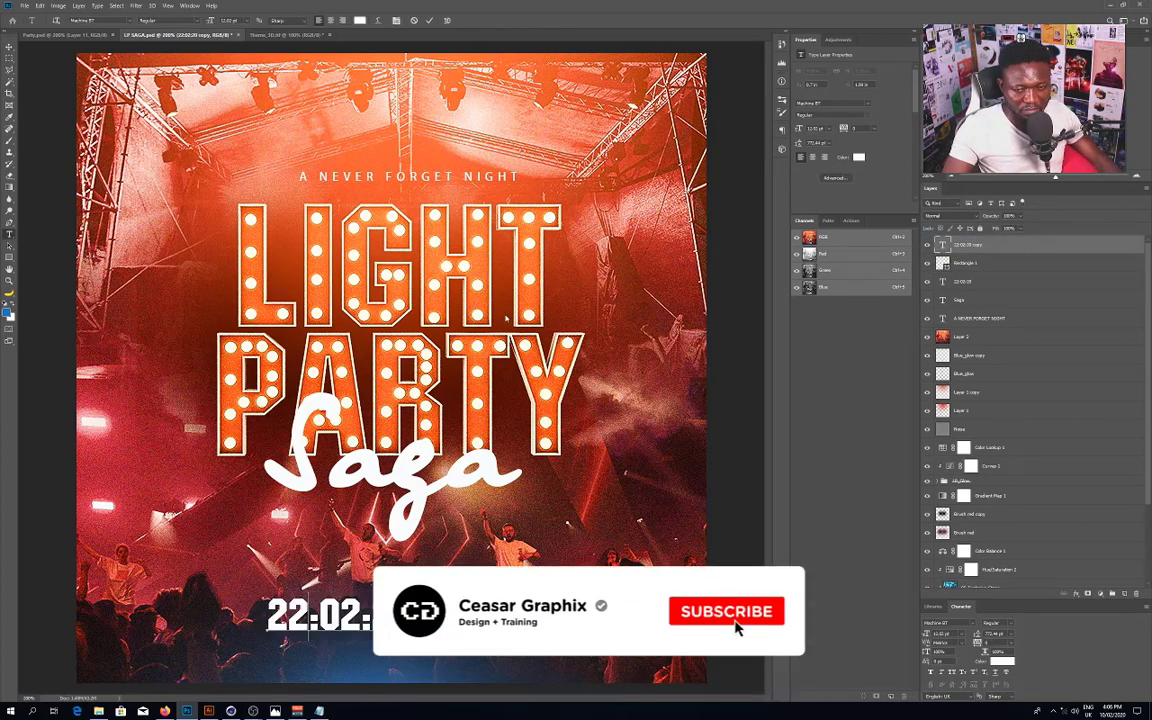
pyautogui.moveTo(305, 614); pyautogui.dragTo(520, 614)
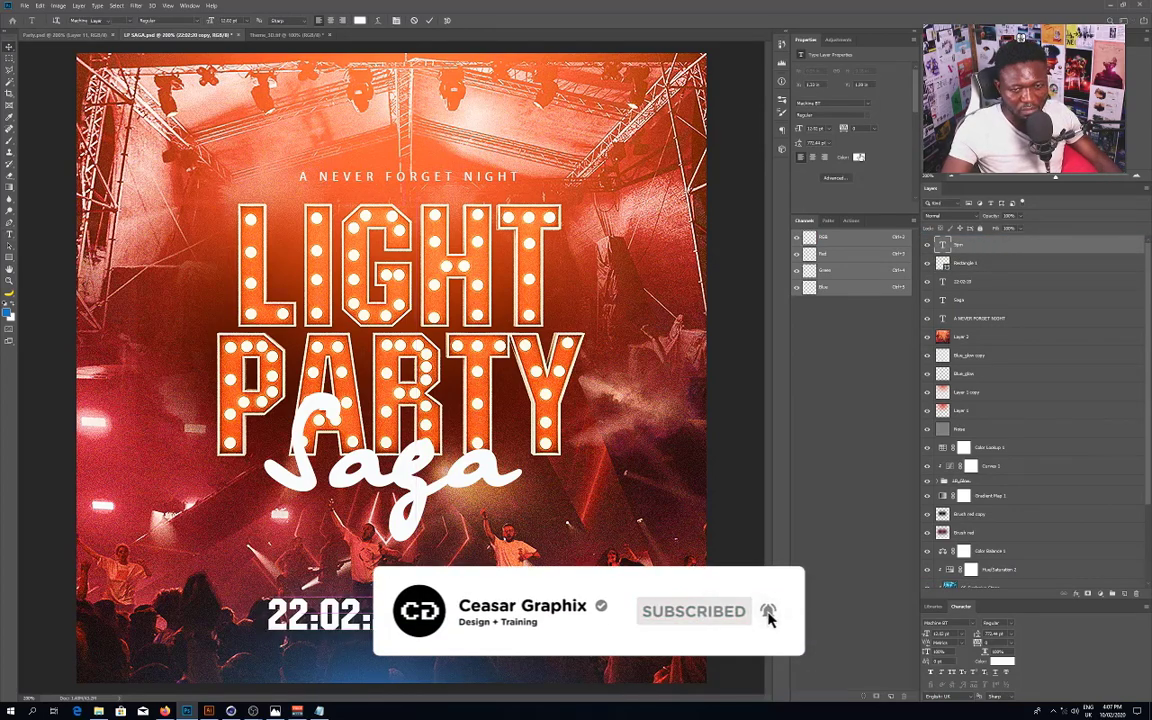
# Step: Colour the 9PM text near-black
pyautogui.click(859, 157)
pyautogui.click(624, 474)
pyautogui.moveTo(526, 270); pyautogui.dragTo(491, 294)
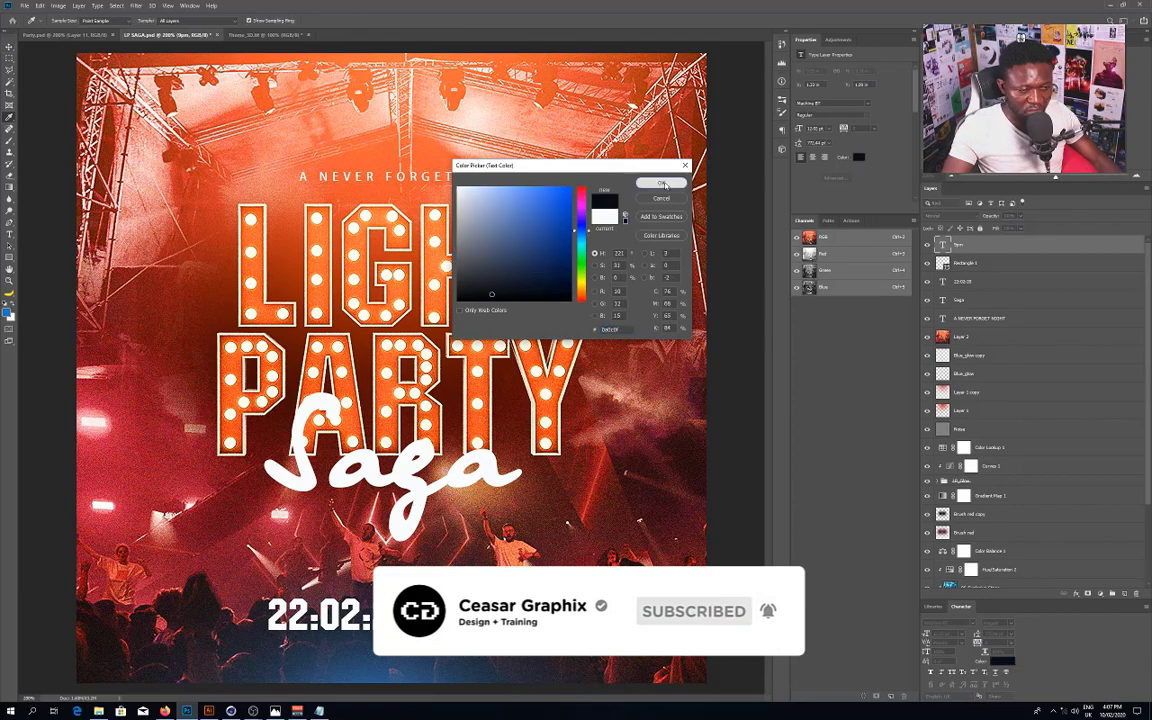
pyautogui.click(661, 183)
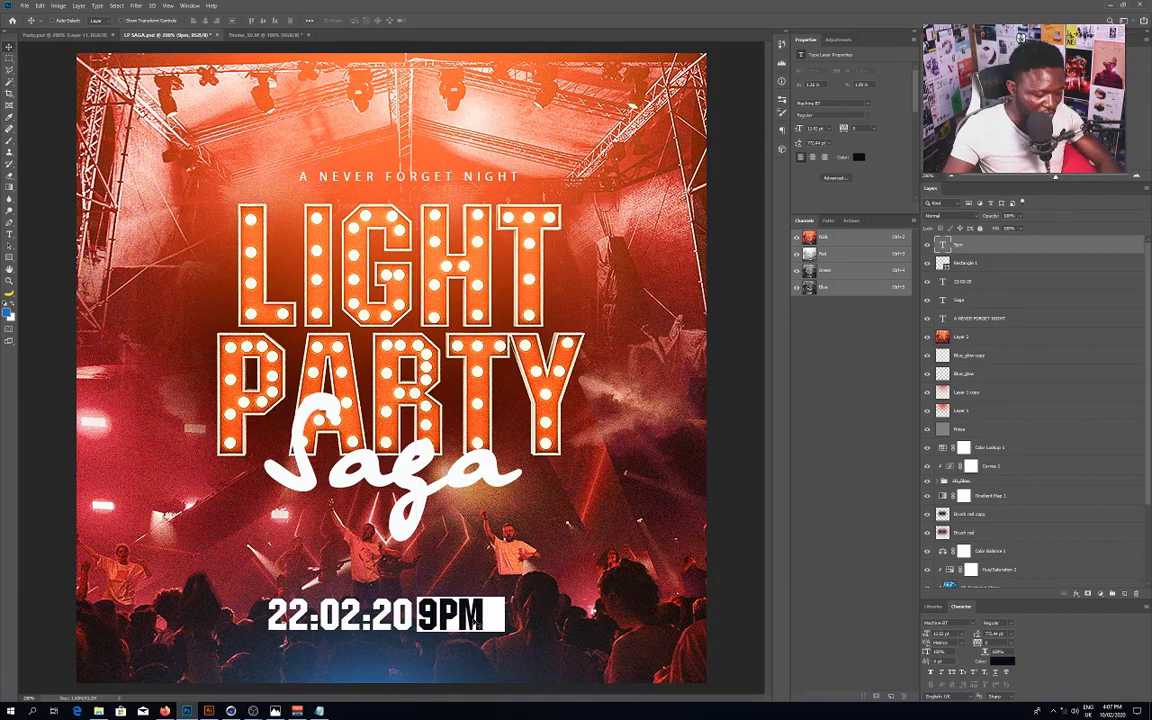
# Step: Scale the 9PM text down slightly around its centre so it fits within the rectangle's height
pyautogui.hotkey('ctrl', 't')
pyautogui.keyDown('alt'); pyautogui.moveTo(485, 592); pyautogui.dragTo(483, 595); pyautogui.keyUp('alt')
pyautogui.doubleClick(473, 612)
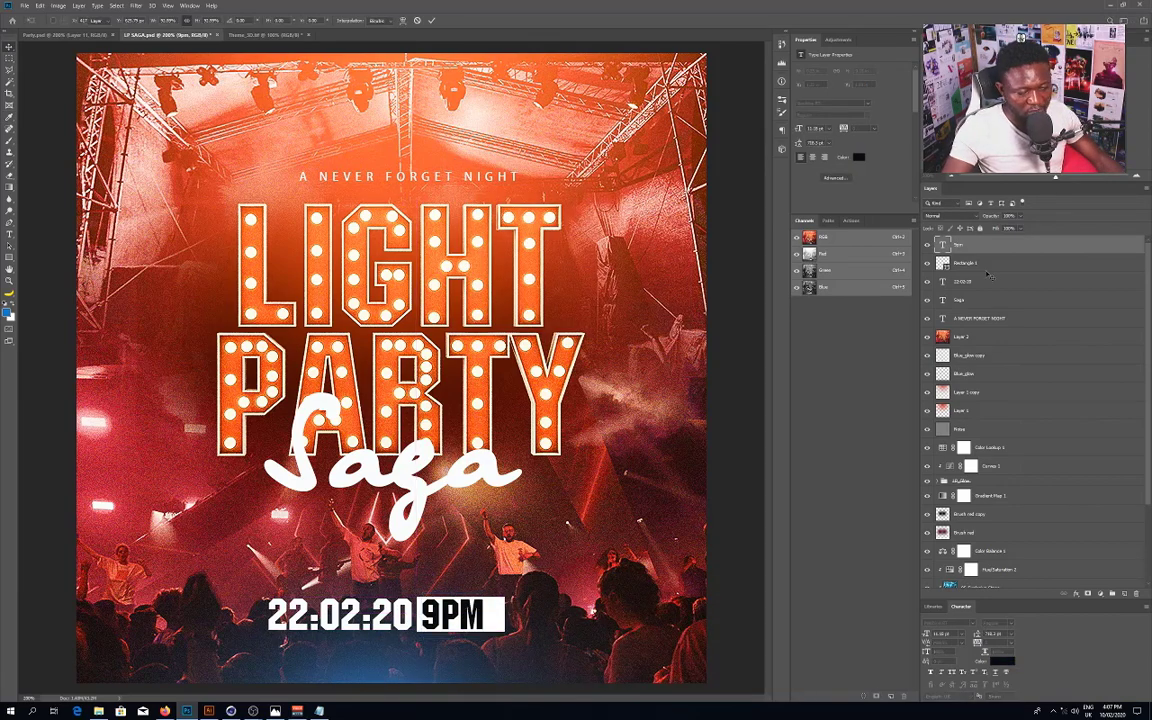
# Step: Narrow the white rectangle from its right side so it fits closely around 9PM
pyautogui.click(984, 265)
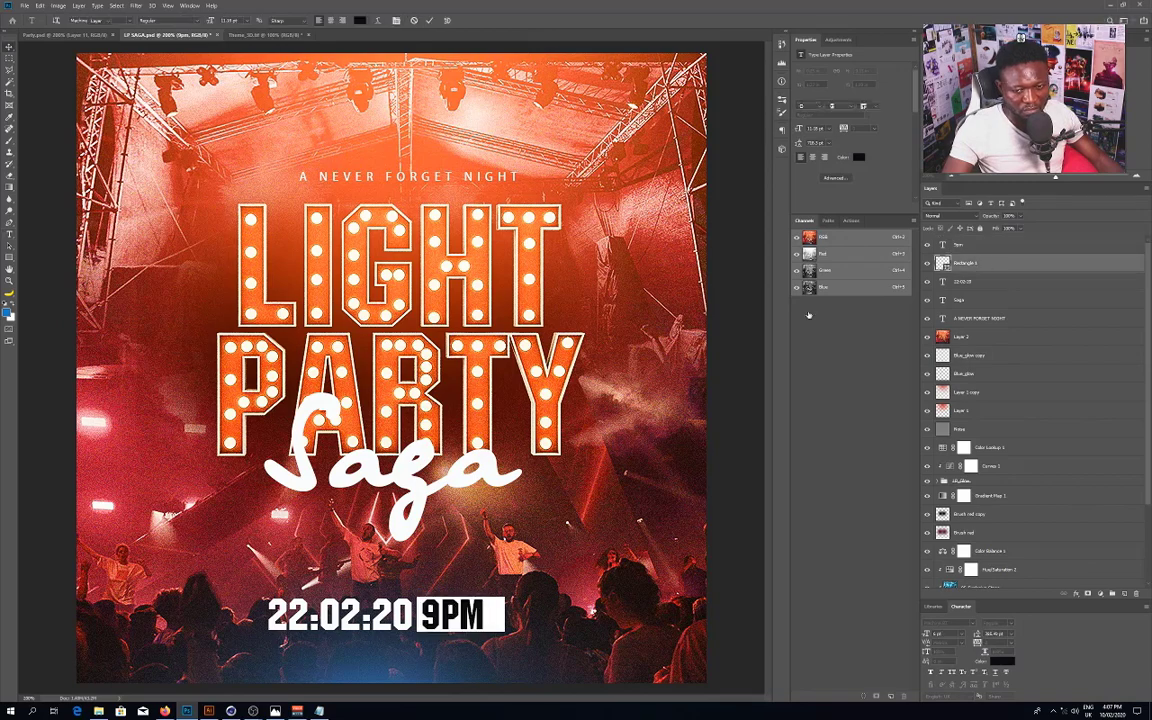
pyautogui.keyDown('ctrl'); pyautogui.click(521, 520); pyautogui.keyUp('ctrl')
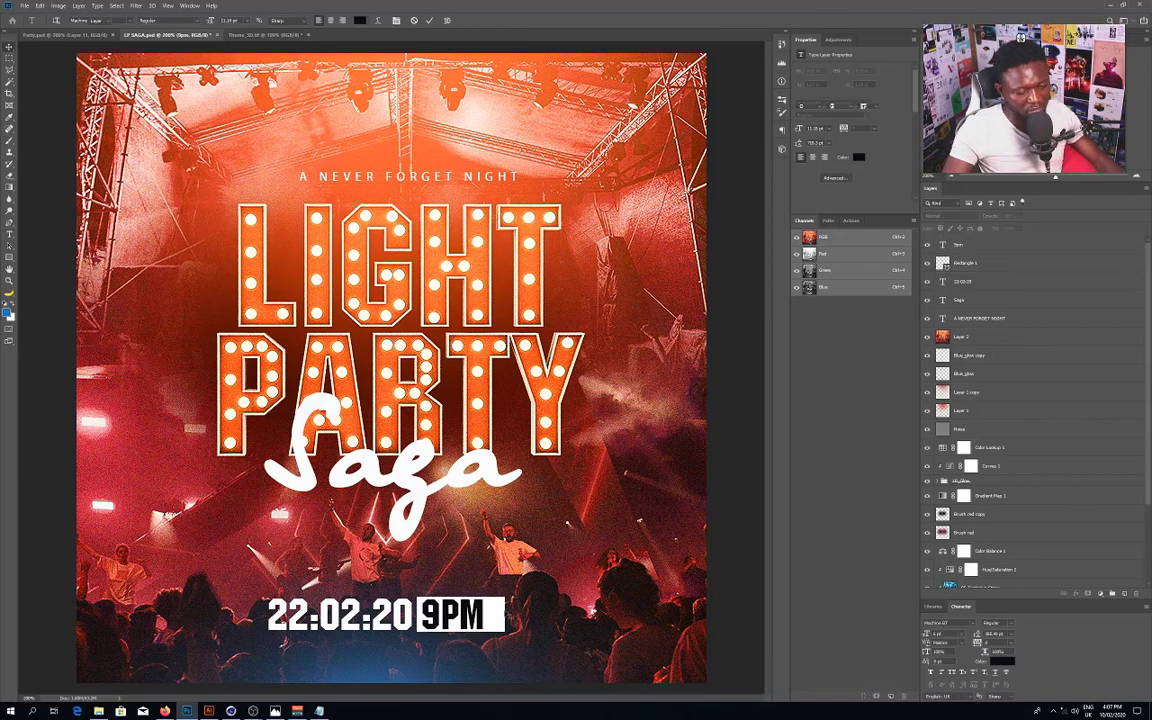
pyautogui.click(968, 263)
pyautogui.hotkey('ctrl', 't')
pyautogui.moveTo(506, 615); pyautogui.dragTo(488, 615)
pyautogui.press('Return')
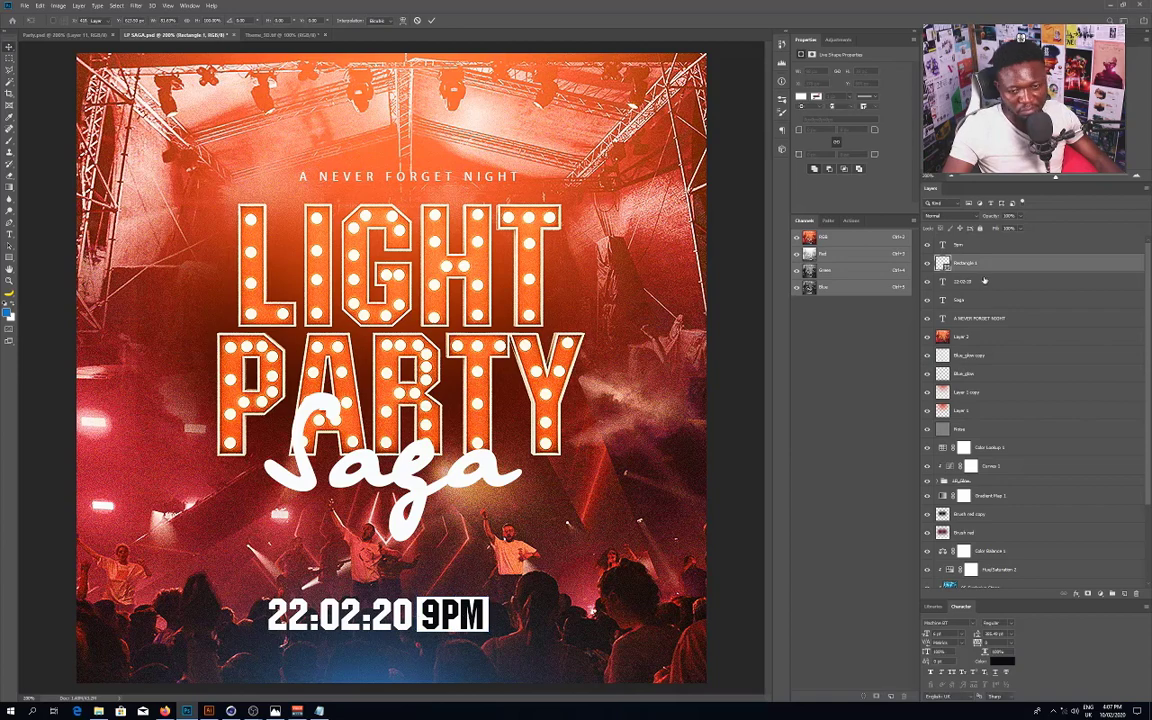
# Step: Enlarge the date, rectangle and 9PM together and shift them right to centre them under the title
pyautogui.click(982, 280)
pyautogui.keyDown('shift'); pyautogui.click(968, 245); pyautogui.keyUp('shift')
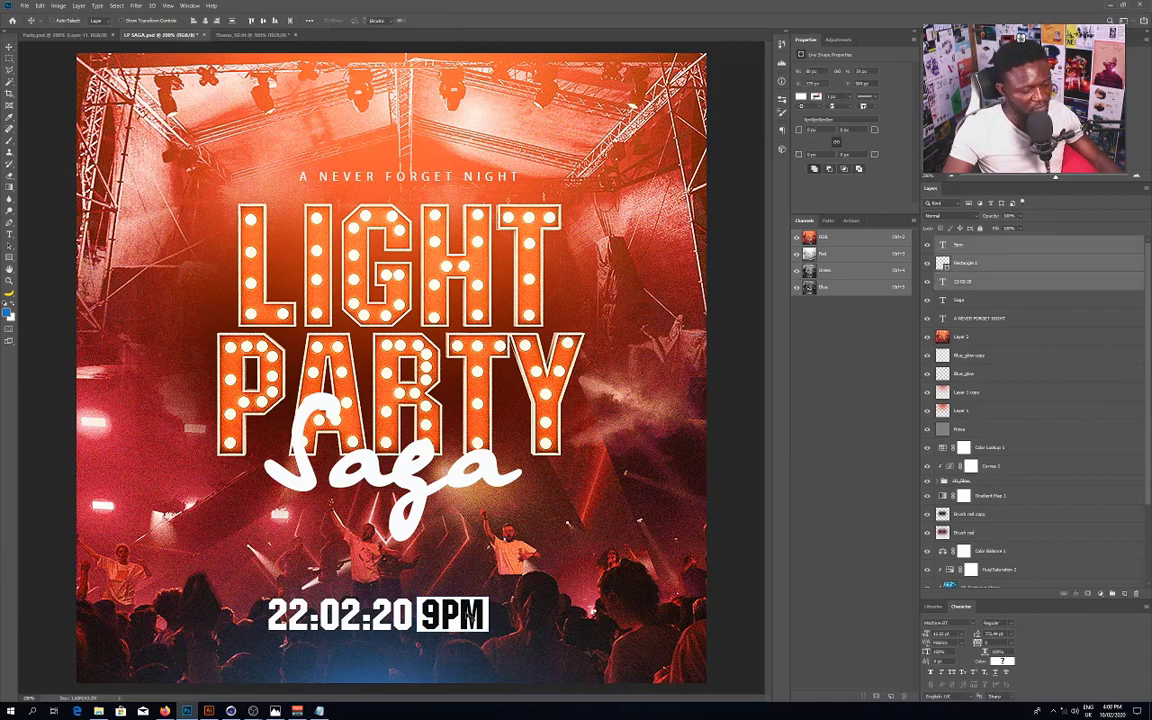
pyautogui.hotkey('ctrl', 't')
pyautogui.keyDown('alt'); pyautogui.moveTo(488, 597); pyautogui.dragTo(505, 592); pyautogui.keyUp('alt')
pyautogui.moveTo(442, 617); pyautogui.dragTo(466, 617)
pyautogui.press('Return')
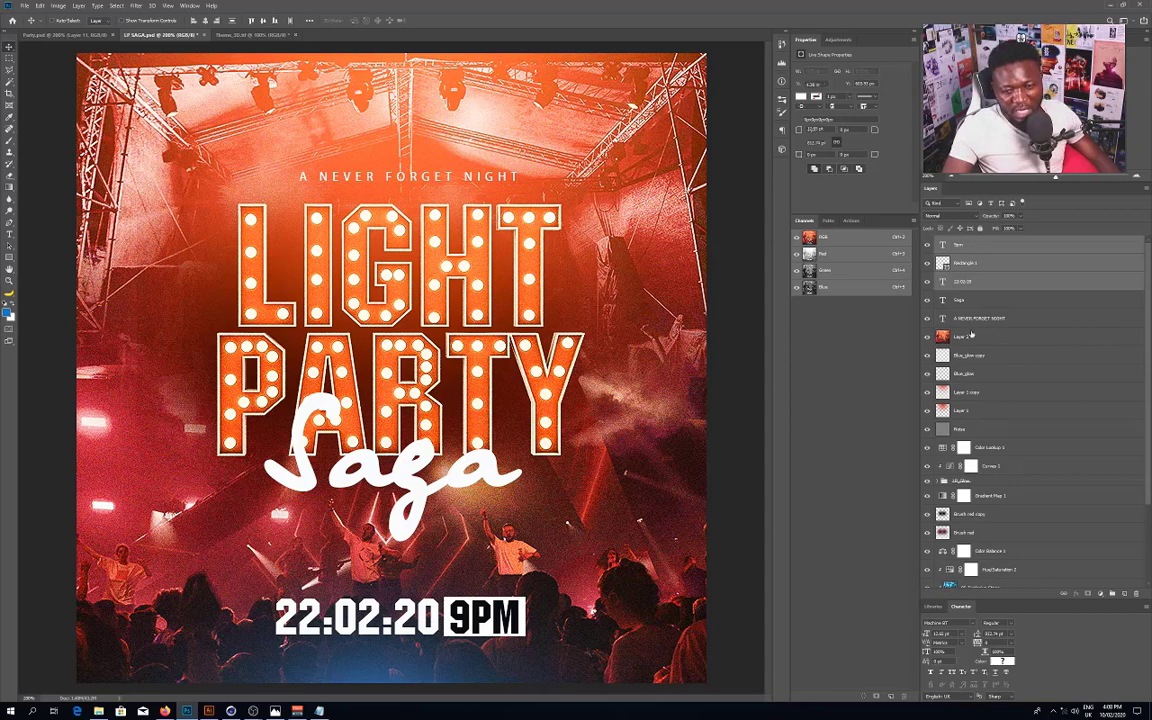
# Step: Add a Hue/Saturation adjustment above the graded merged layer and lower the saturation of the Reds
pyautogui.hotkey('alt', '.')
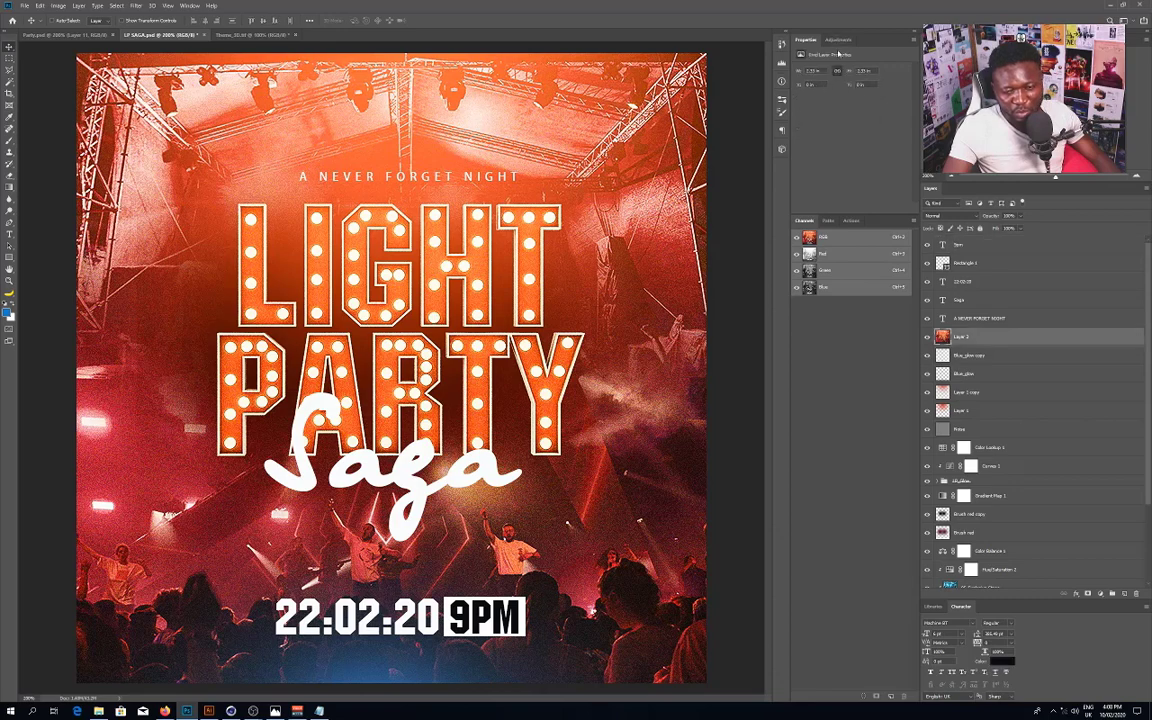
pyautogui.click(841, 41)
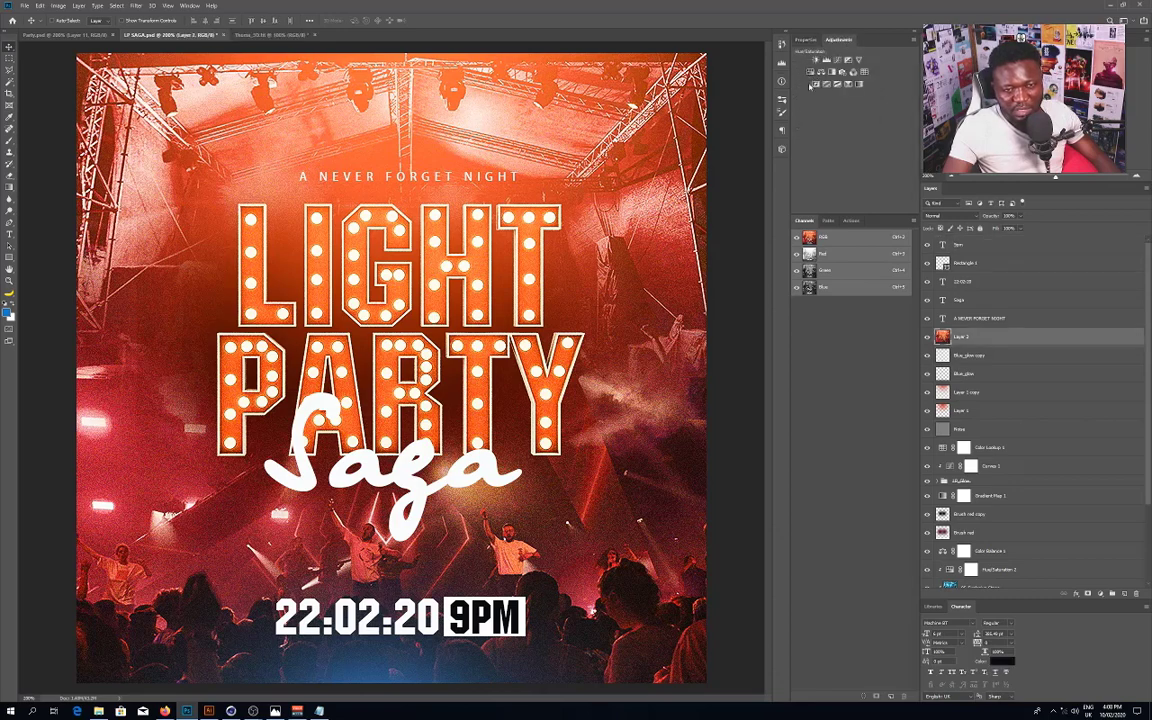
pyautogui.click(805, 39)
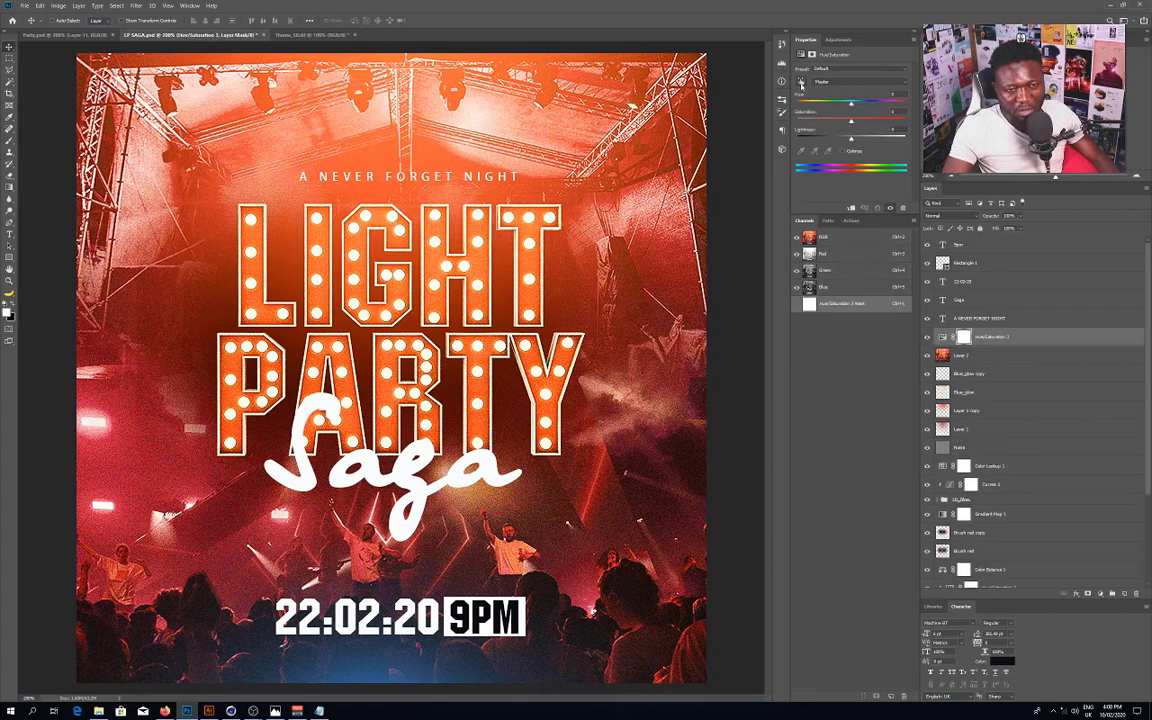
pyautogui.click(800, 83)
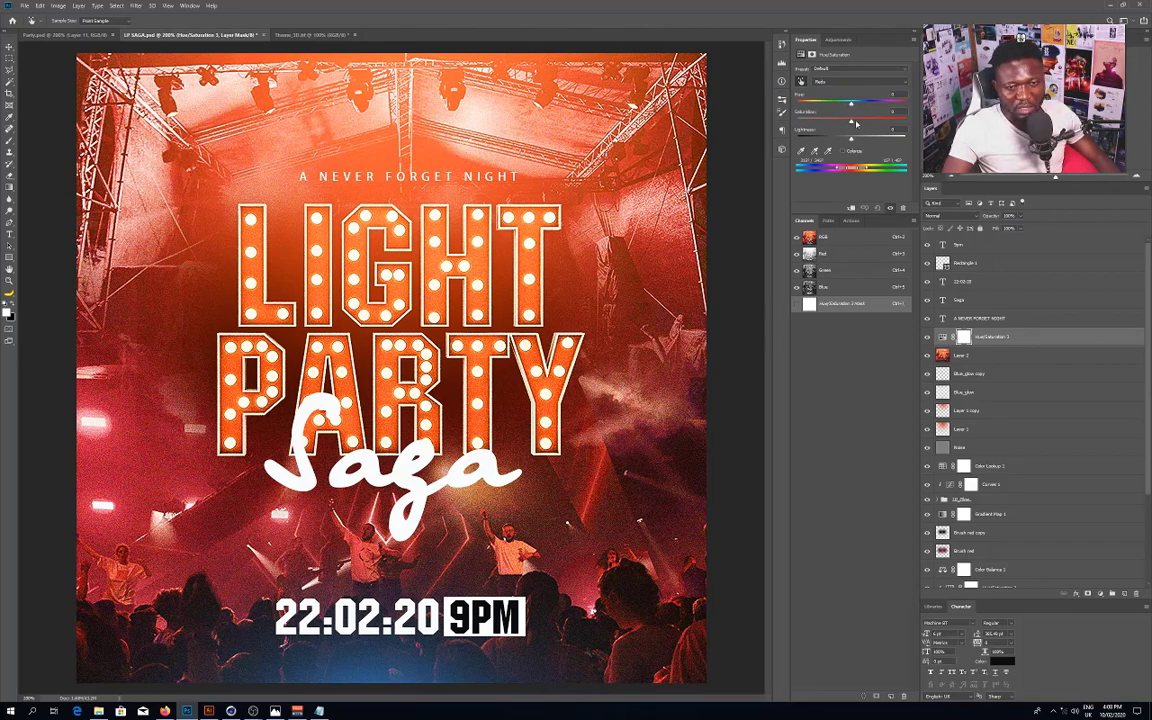
pyautogui.moveTo(850, 122); pyautogui.dragTo(829, 124)
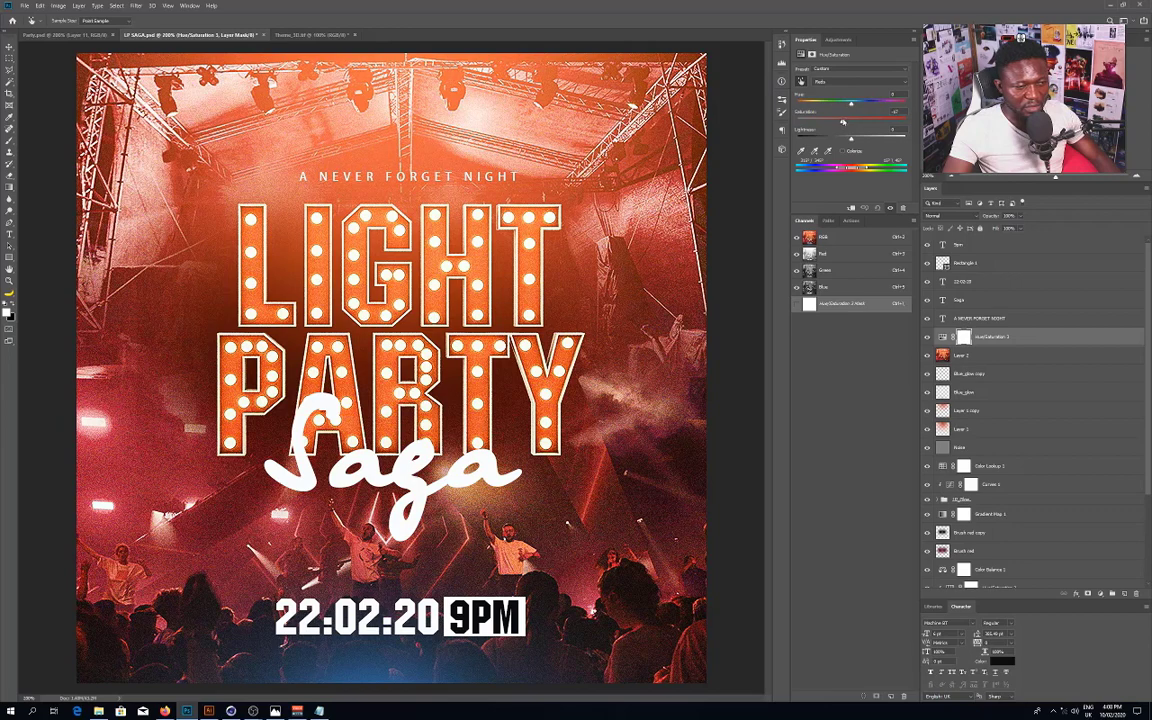
pyautogui.click(990, 338)
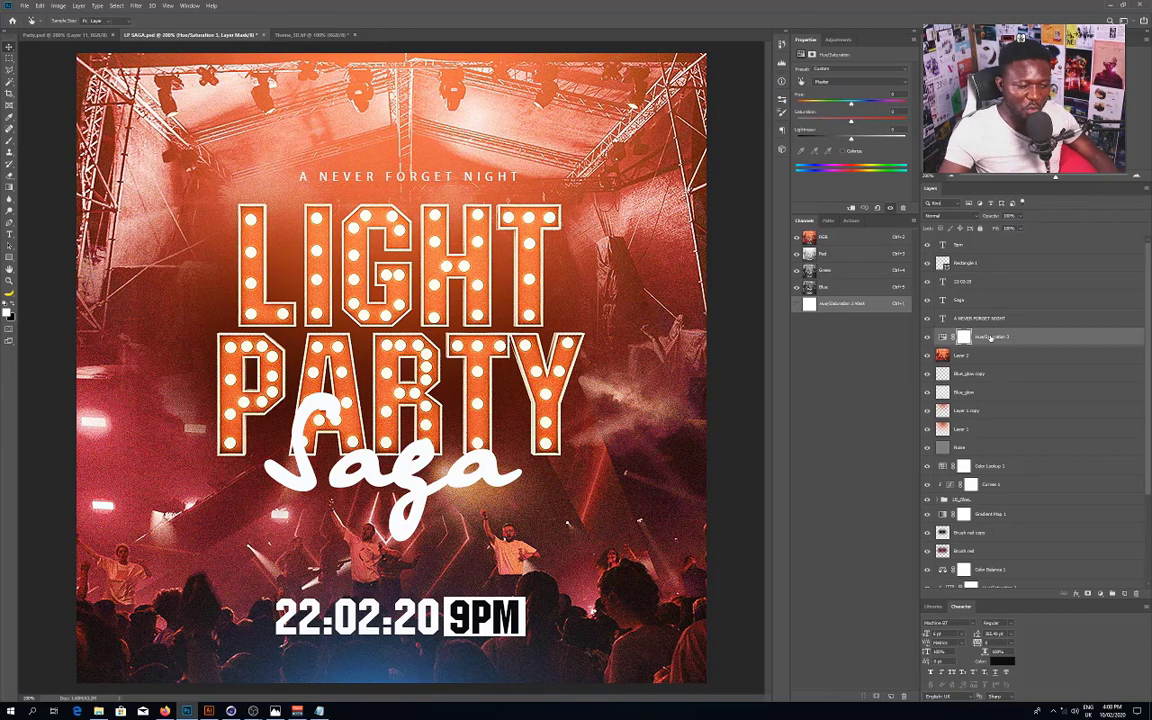